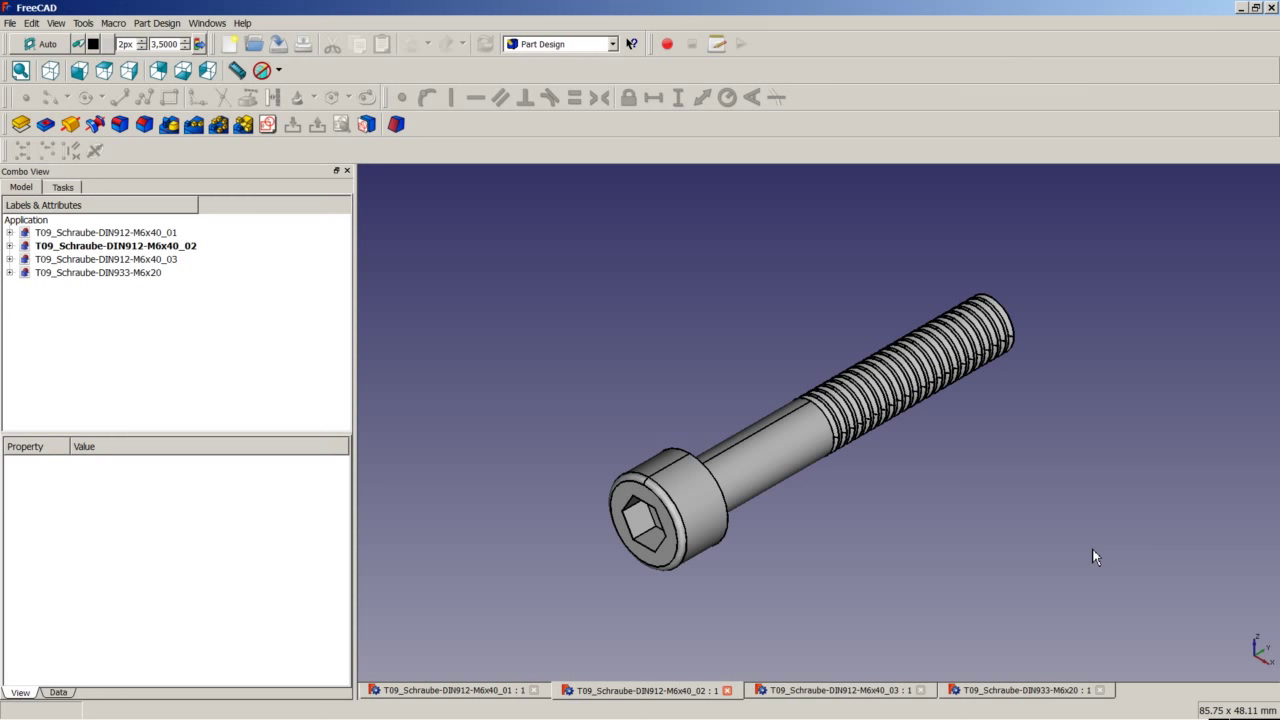
# - Look up the FreeCAD version and build information, closing the information window when done
pyautogui.click(243, 22)
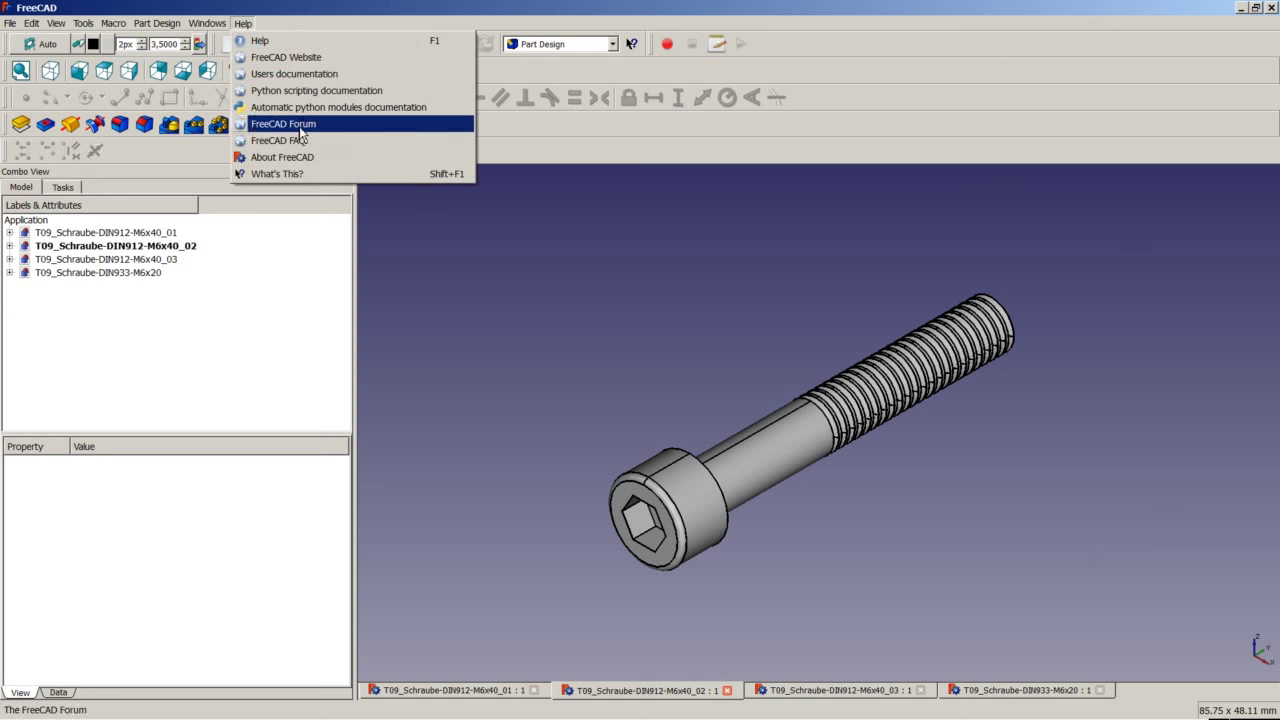
pyautogui.click(299, 158)
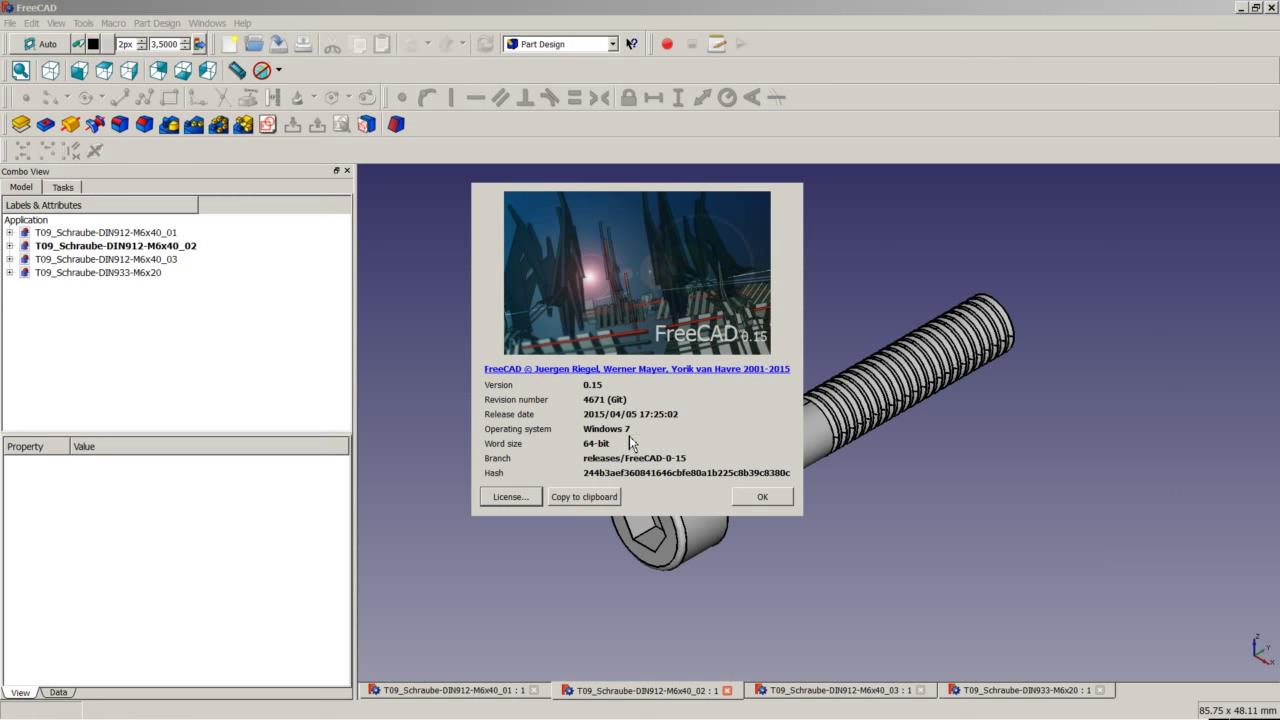
pyautogui.click(765, 499)
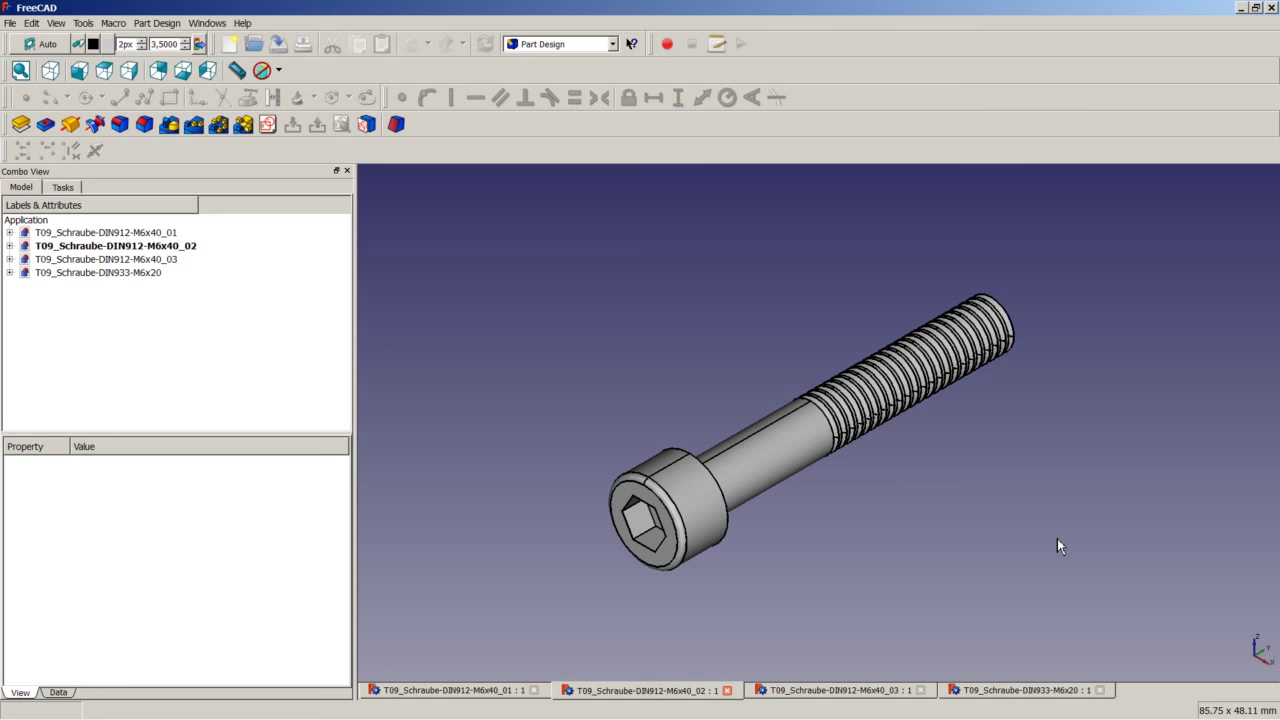
# - Look through the open screw models: DIN912-M6x40_01, DIN933-M6x20, DIN912-M6x40_02 and DIN912-M6x40_03
pyautogui.click(455, 690)
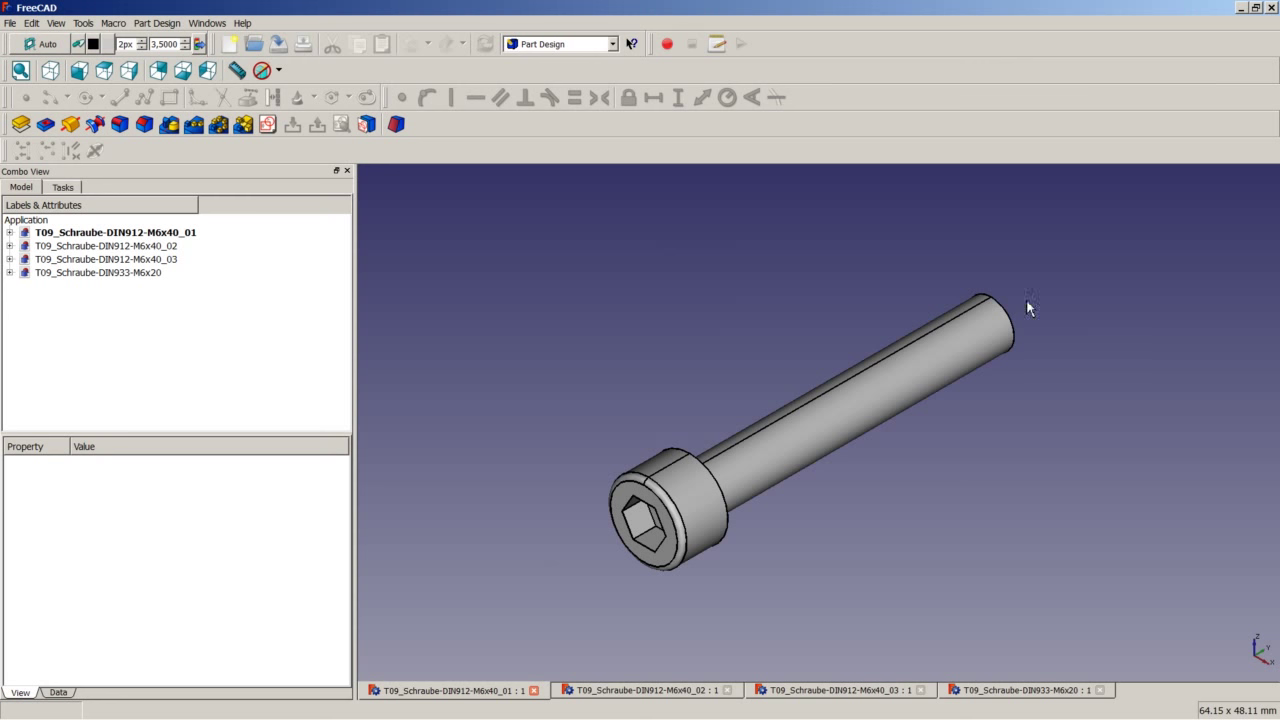
pyautogui.click(1050, 690)
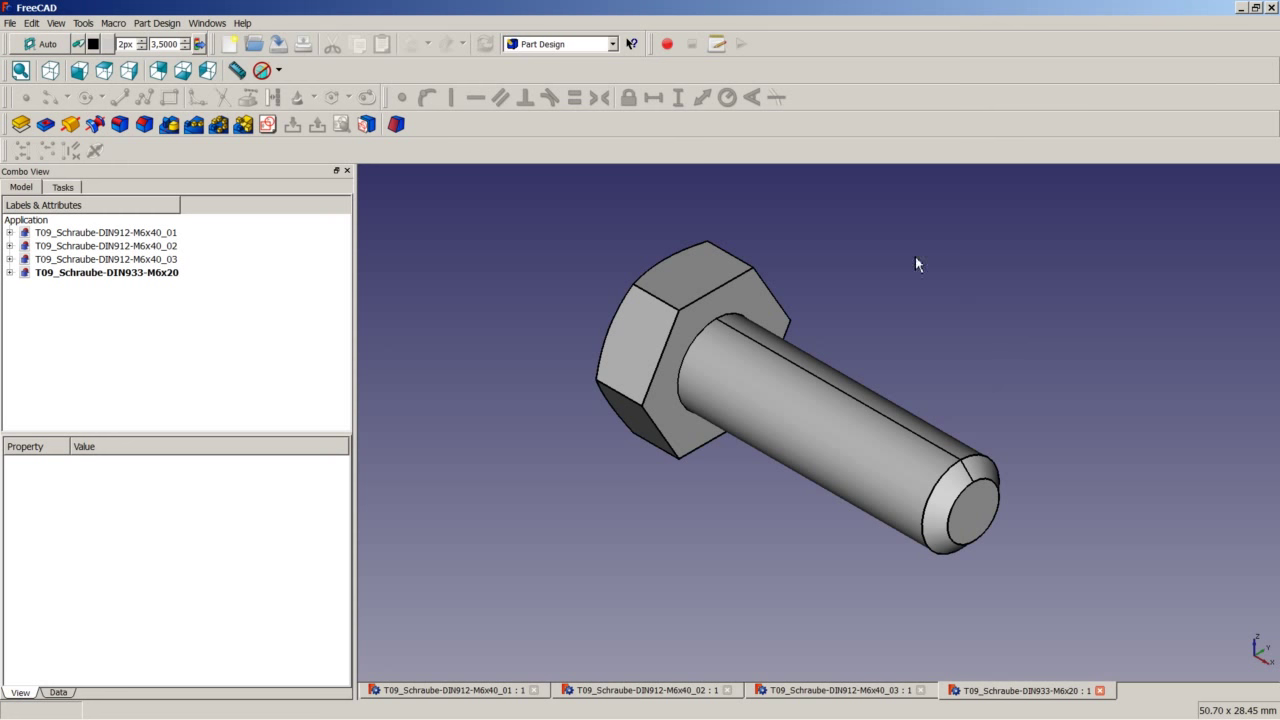
pyautogui.click(680, 691)
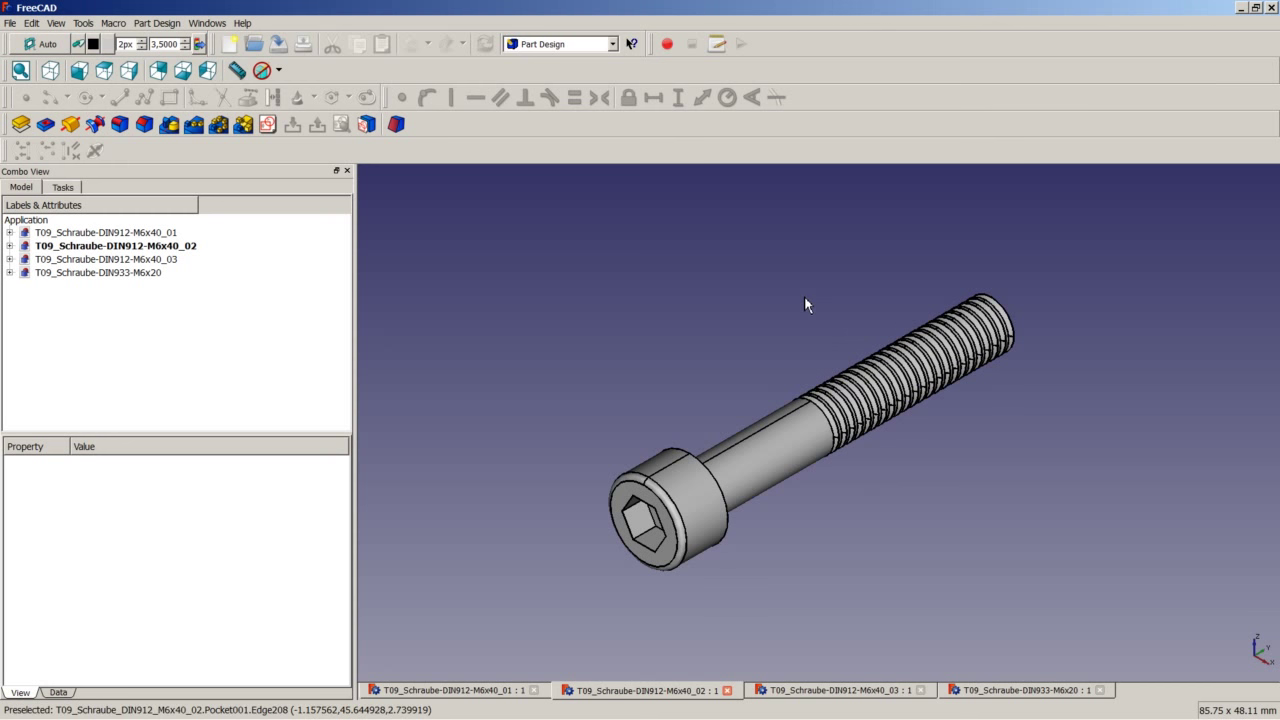
pyautogui.click(858, 691)
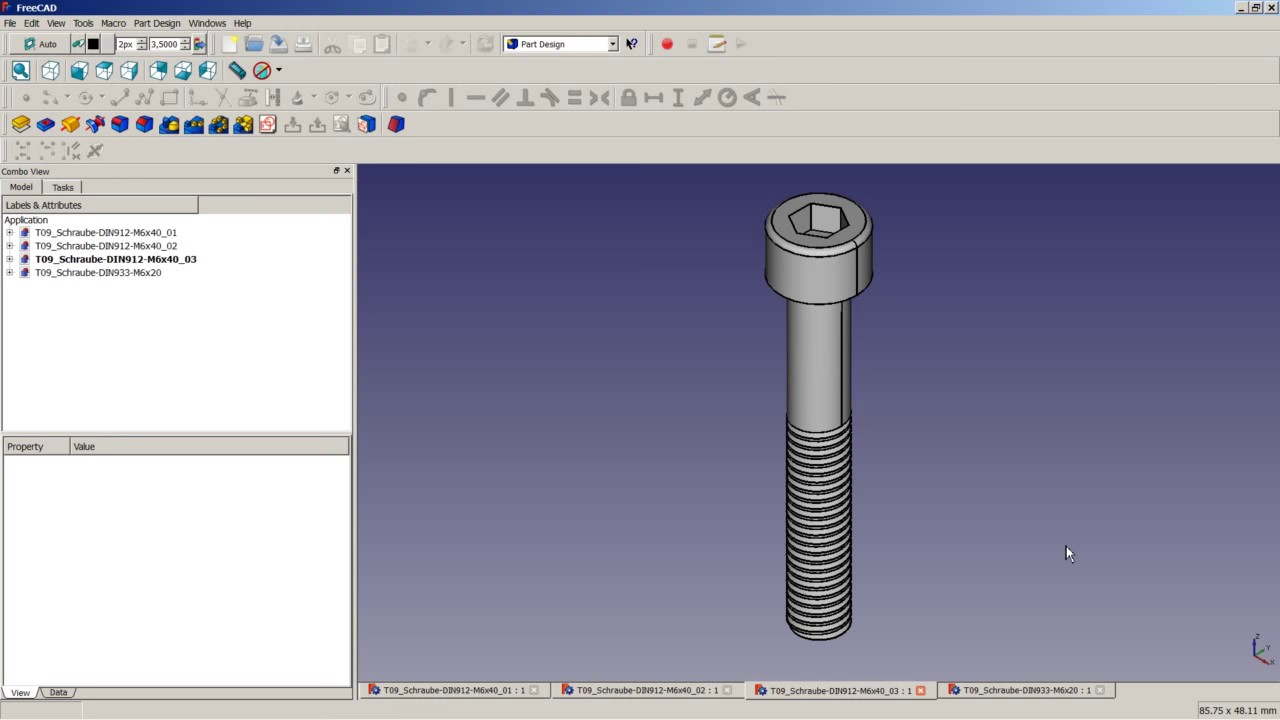
# - In T09_Schraube-DIN912-M6x40_01, hide the pocket and inspect the revolution's profile sketch, leaving the sketch unedited
pyautogui.click(472, 690)
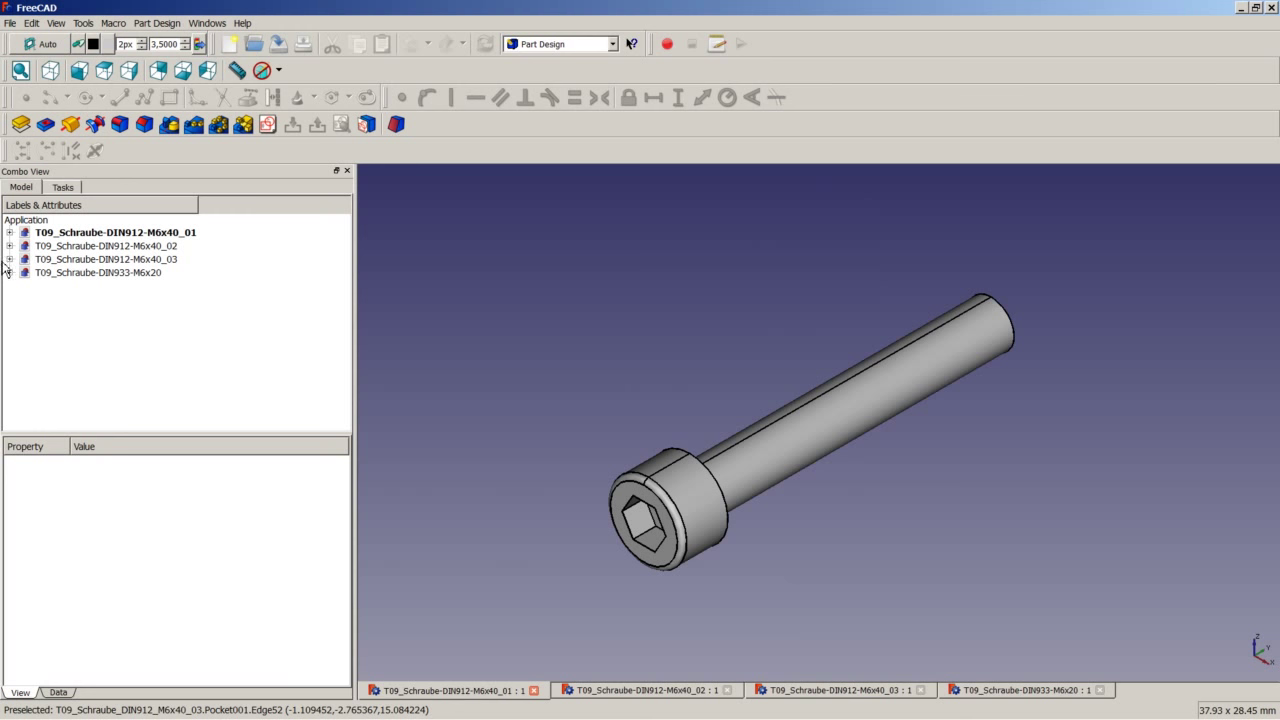
pyautogui.click(9, 232)
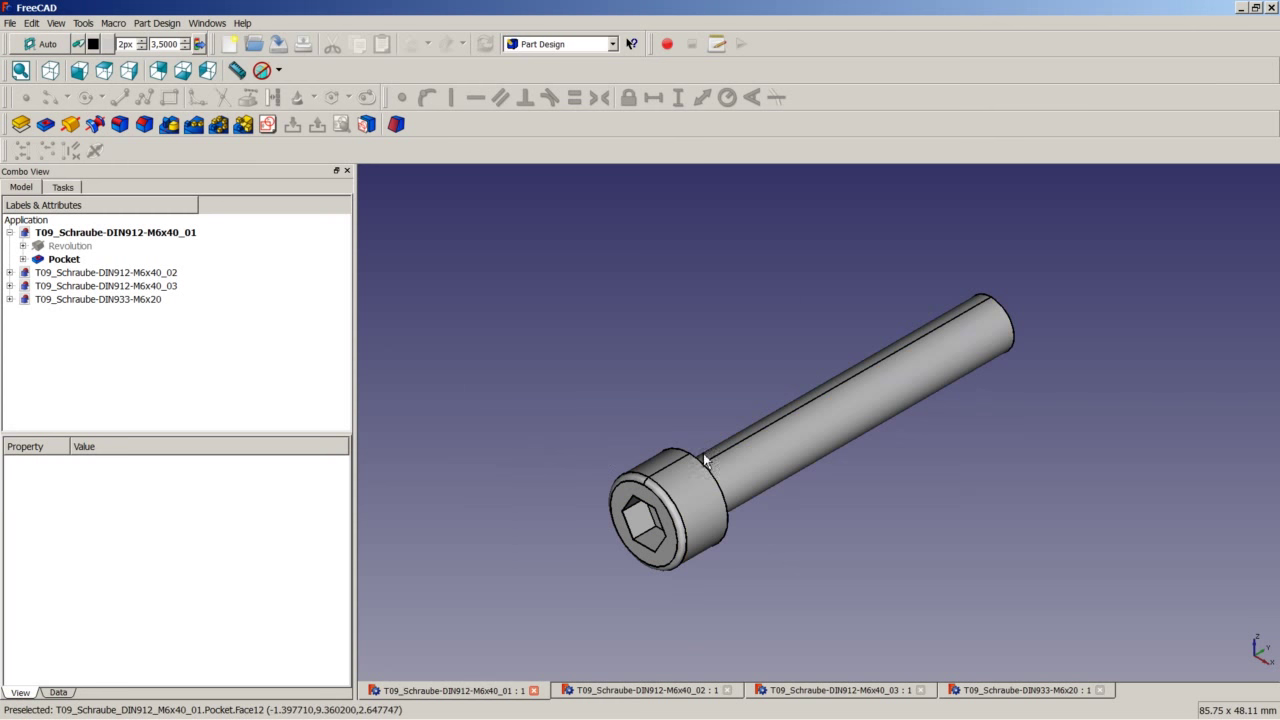
pyautogui.click(23, 246)
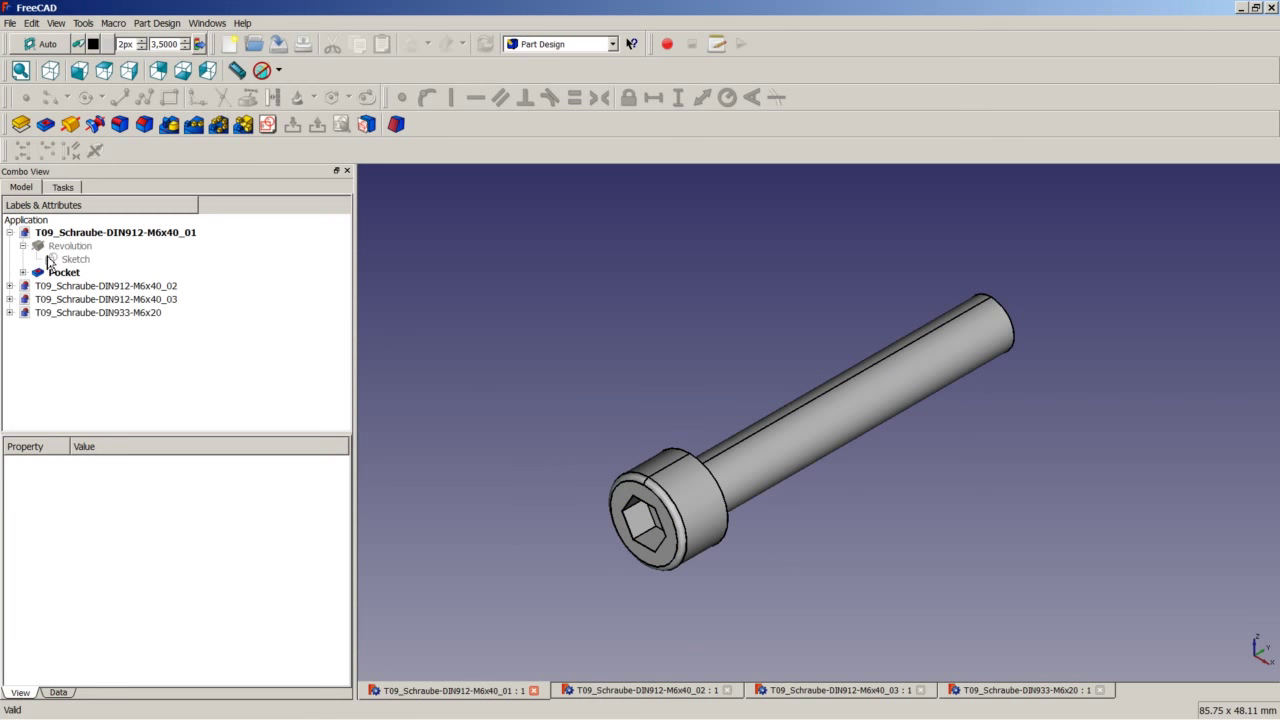
pyautogui.click(72, 272)
pyautogui.rightClick(72, 272)
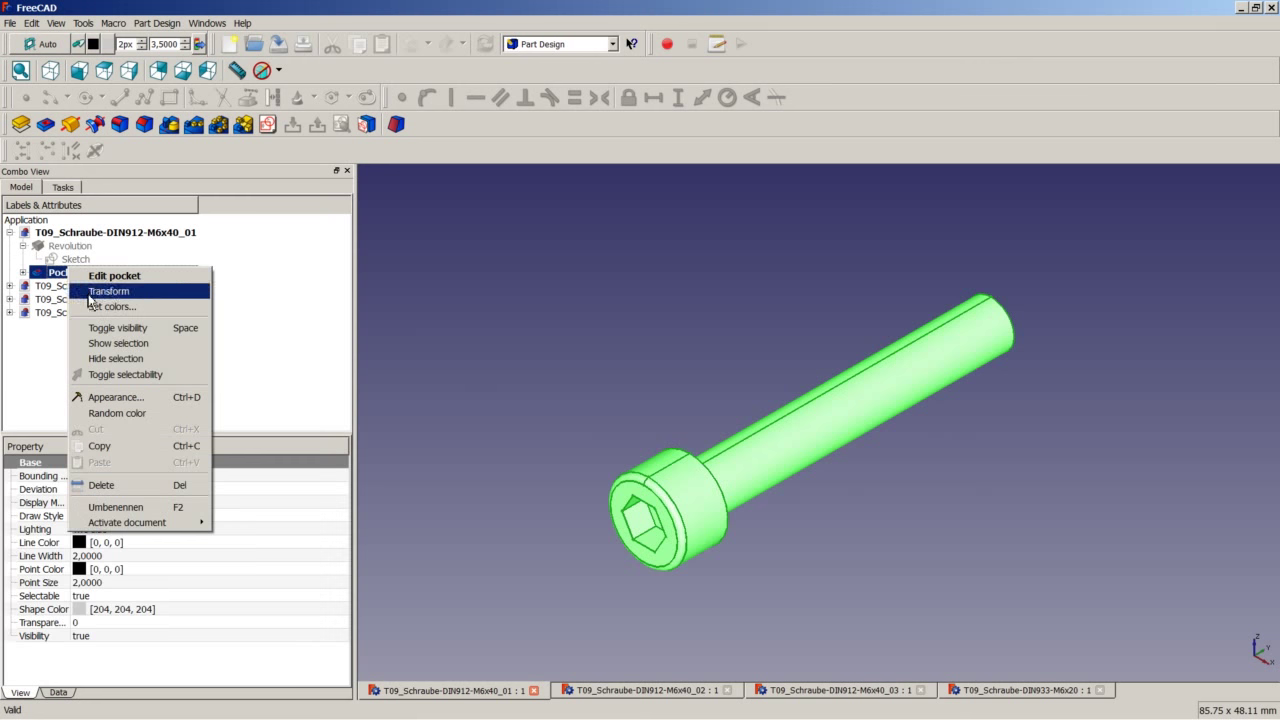
pyautogui.click(134, 329)
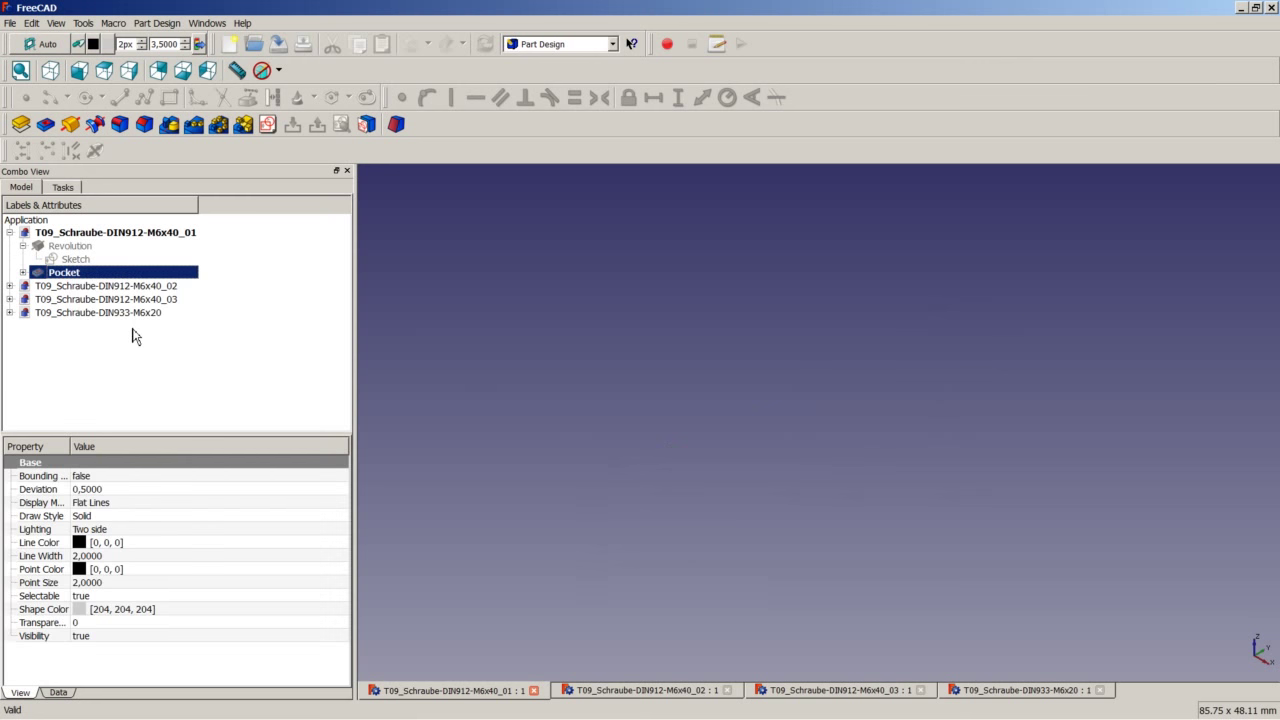
pyautogui.rightClick(76, 260)
pyautogui.click(100, 268)
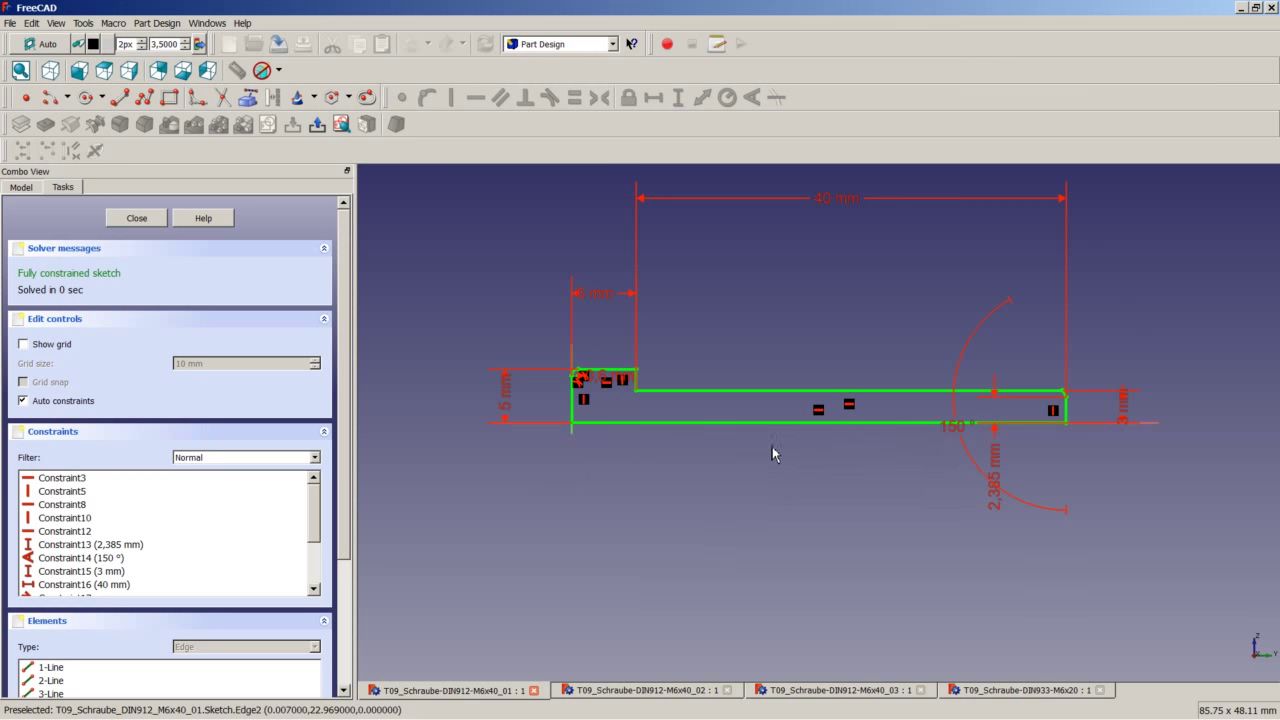
pyautogui.click(136, 218)
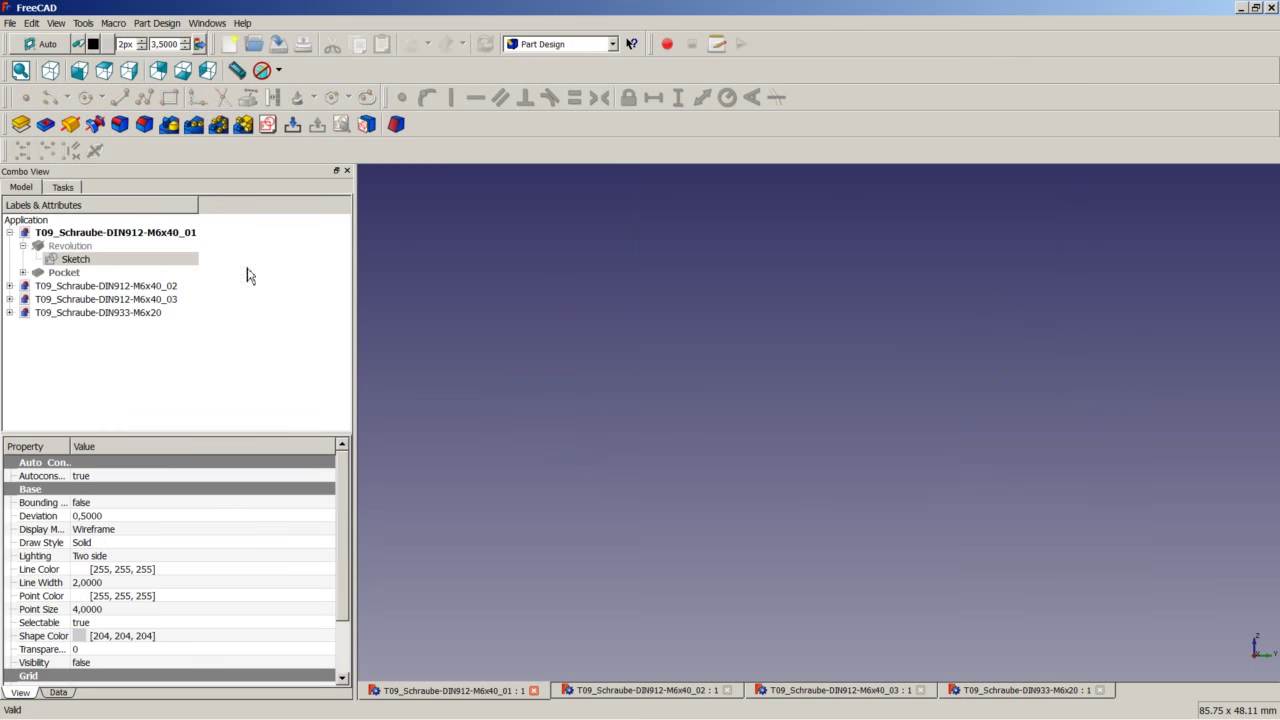
# - Show the revolved body of the DIN912 screw alone, view it from the head side, and hide it again
pyautogui.click(102, 250)
pyautogui.rightClick(102, 258)
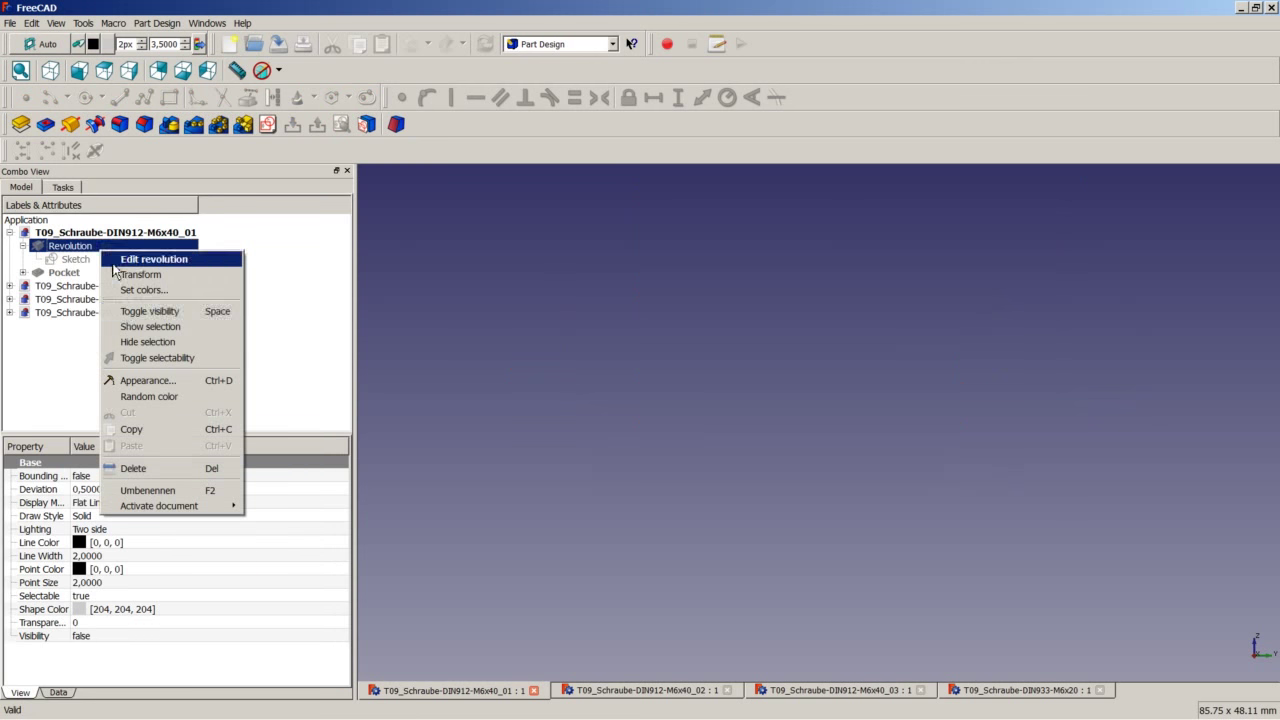
pyautogui.click(158, 312)
pyautogui.moveTo(686, 440); pyautogui.dragTo(884, 483, button='middle')
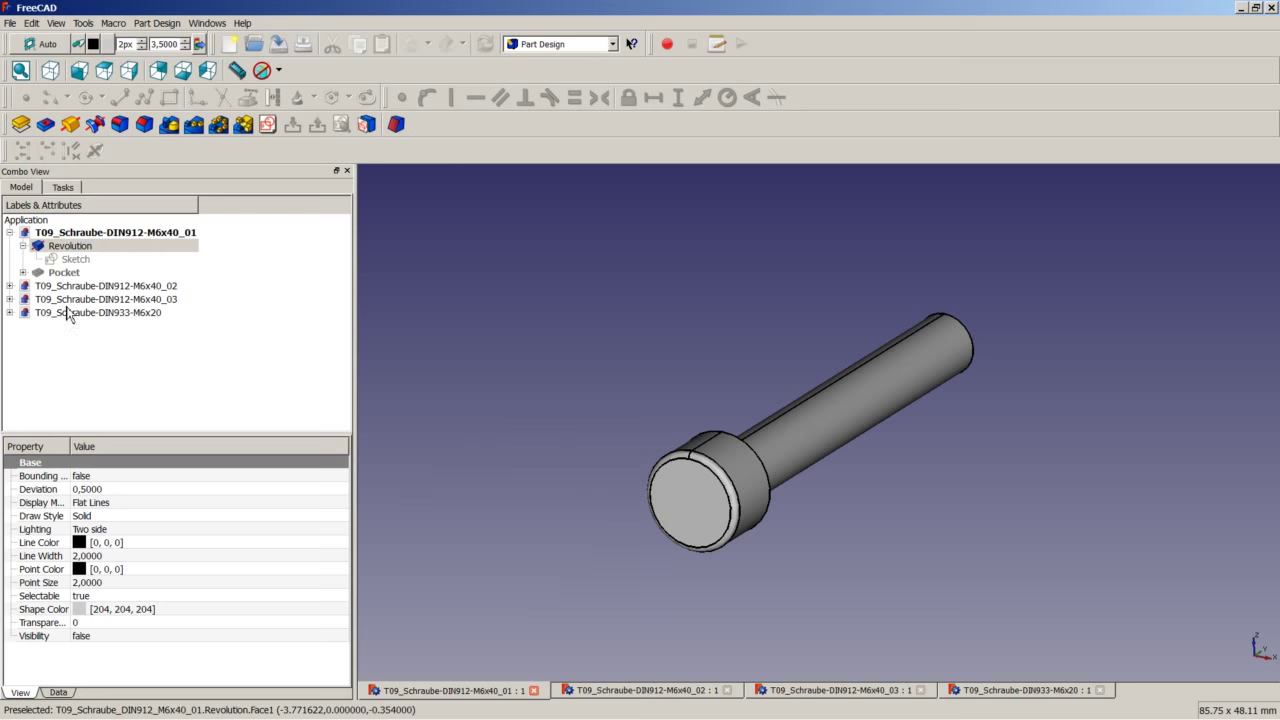
pyautogui.rightClick(68, 246)
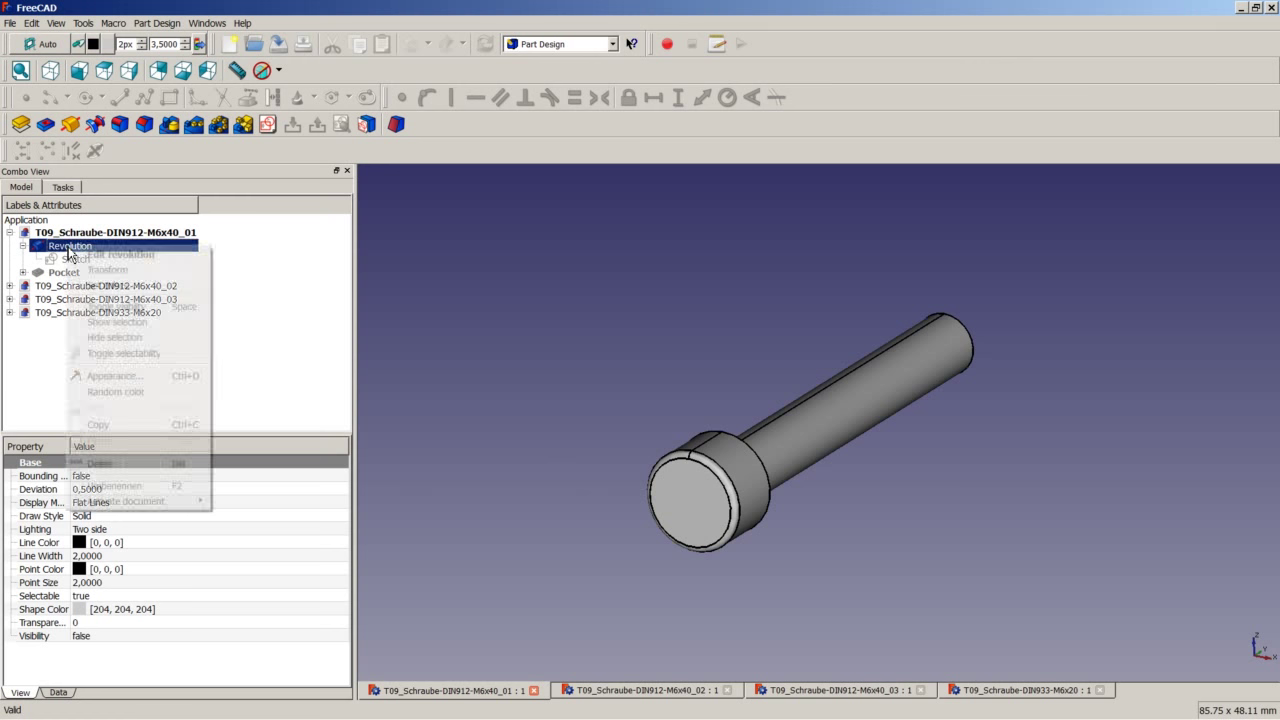
pyautogui.click(107, 313)
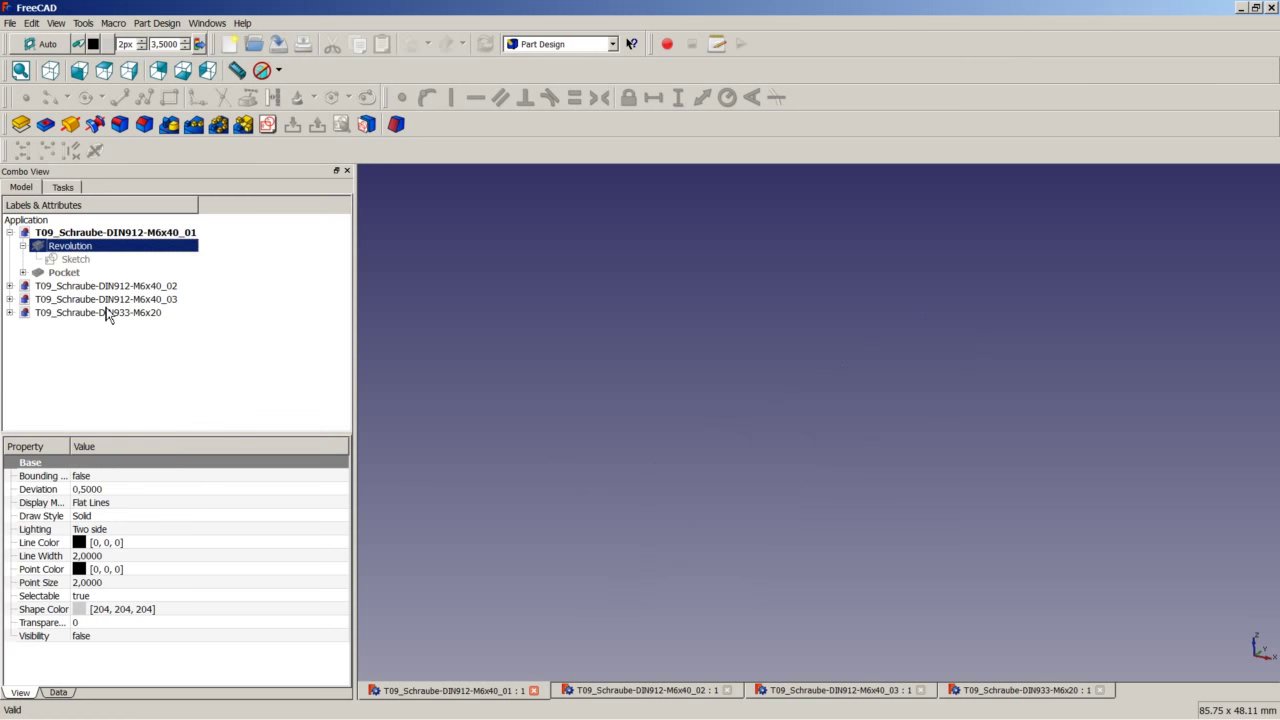
# - Show the DIN912 screw's pocket feature again, view the hex socket and shank, and collapse the document's tree
pyautogui.rightClick(70, 272)
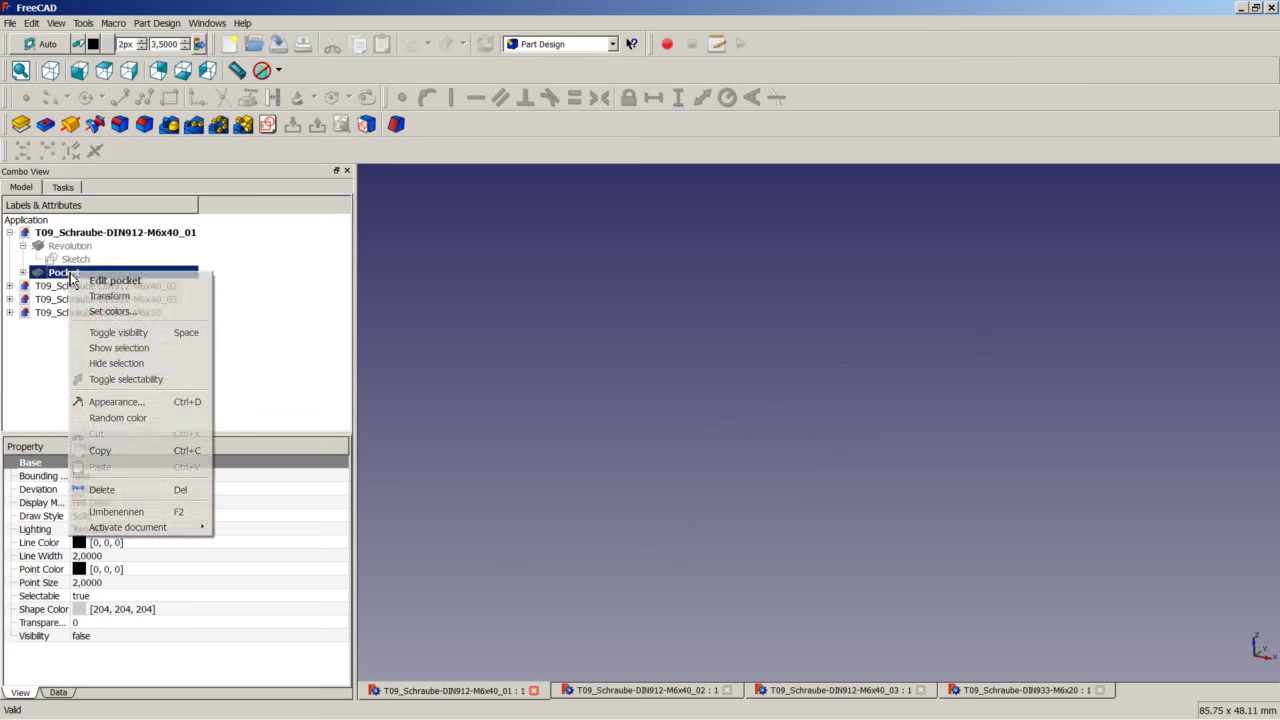
pyautogui.click(125, 332)
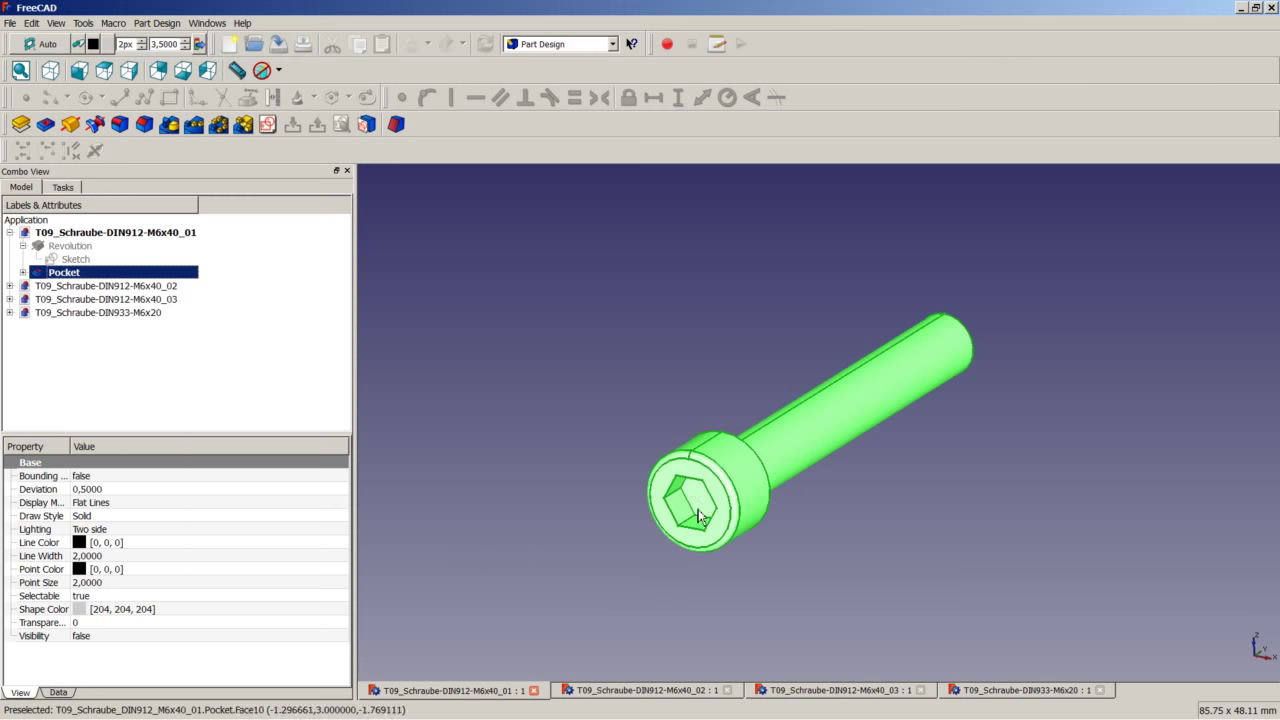
pyautogui.click(667, 358)
pyautogui.moveTo(754, 369); pyautogui.dragTo(667, 377, button='middle')
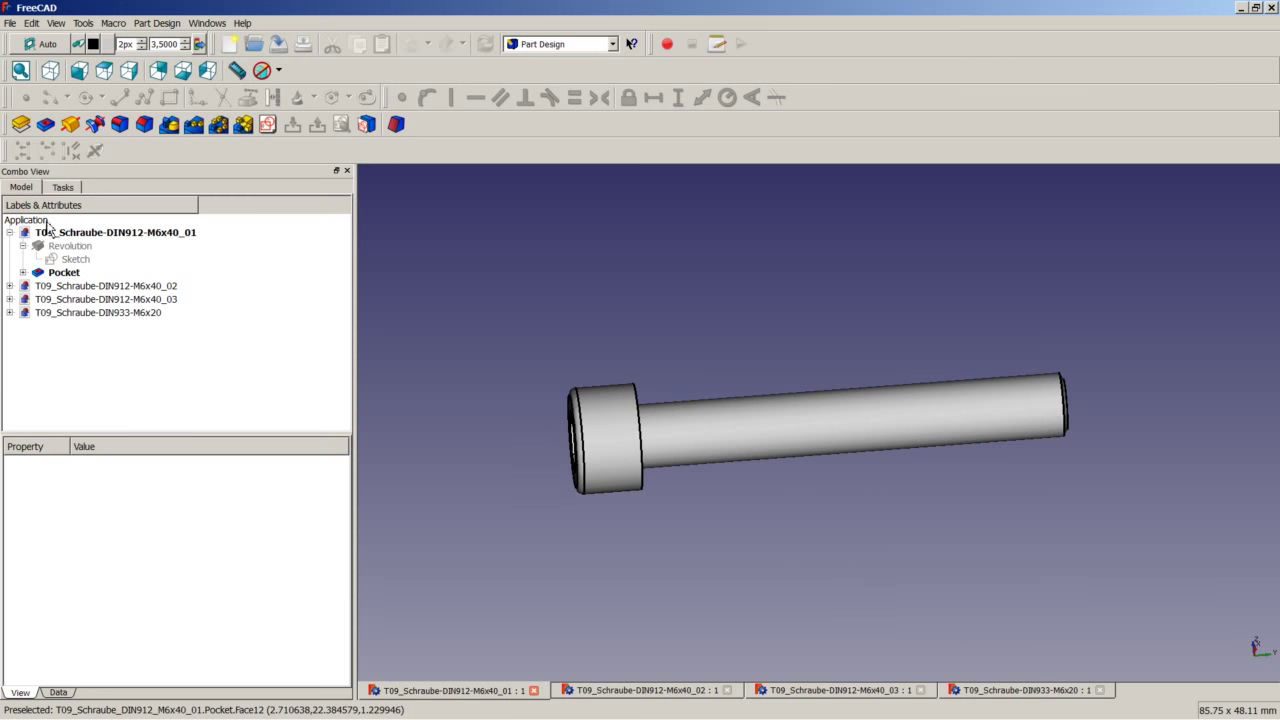
pyautogui.click(23, 245)
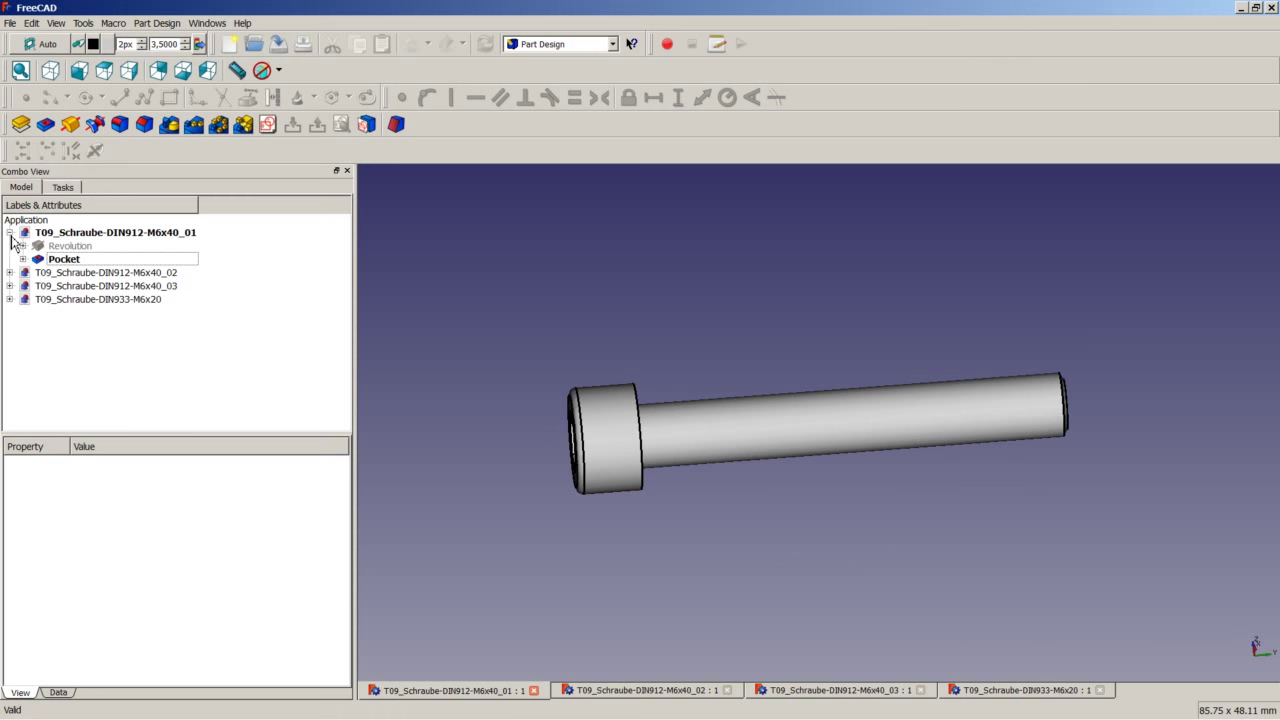
pyautogui.click(9, 232)
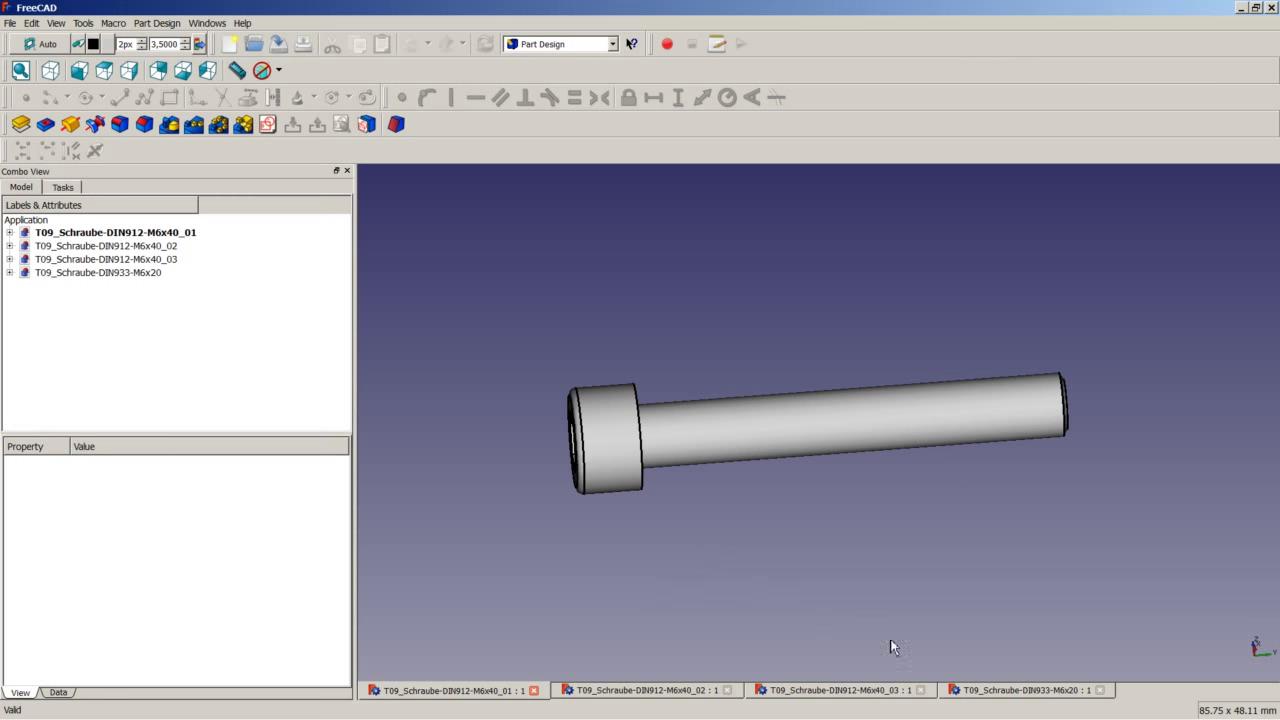
# - In T09_Schraube-DIN933-M6x20, hide the pocket and inspect the revolution's profile sketch, leaving the sketch unedited
pyautogui.click(1000, 690)
pyautogui.moveTo(777, 420); pyautogui.dragTo(920, 503, button='middle')
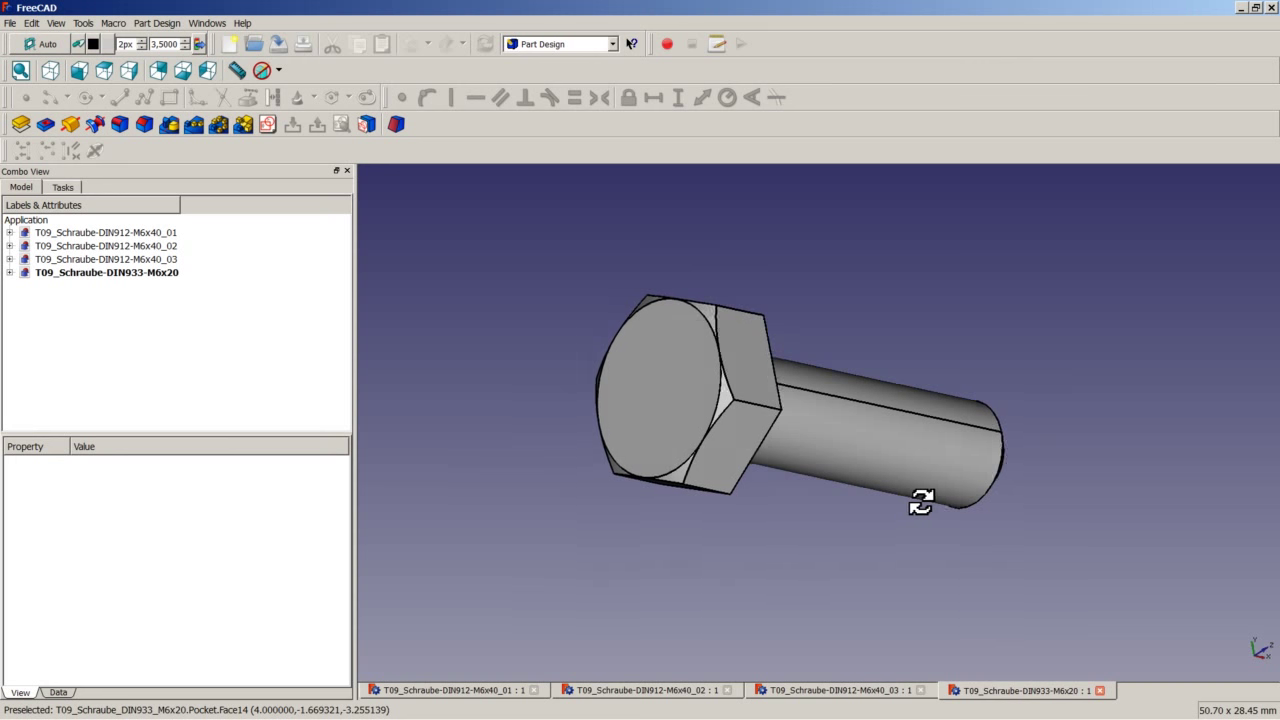
pyautogui.click(9, 273)
pyautogui.rightClick(54, 298)
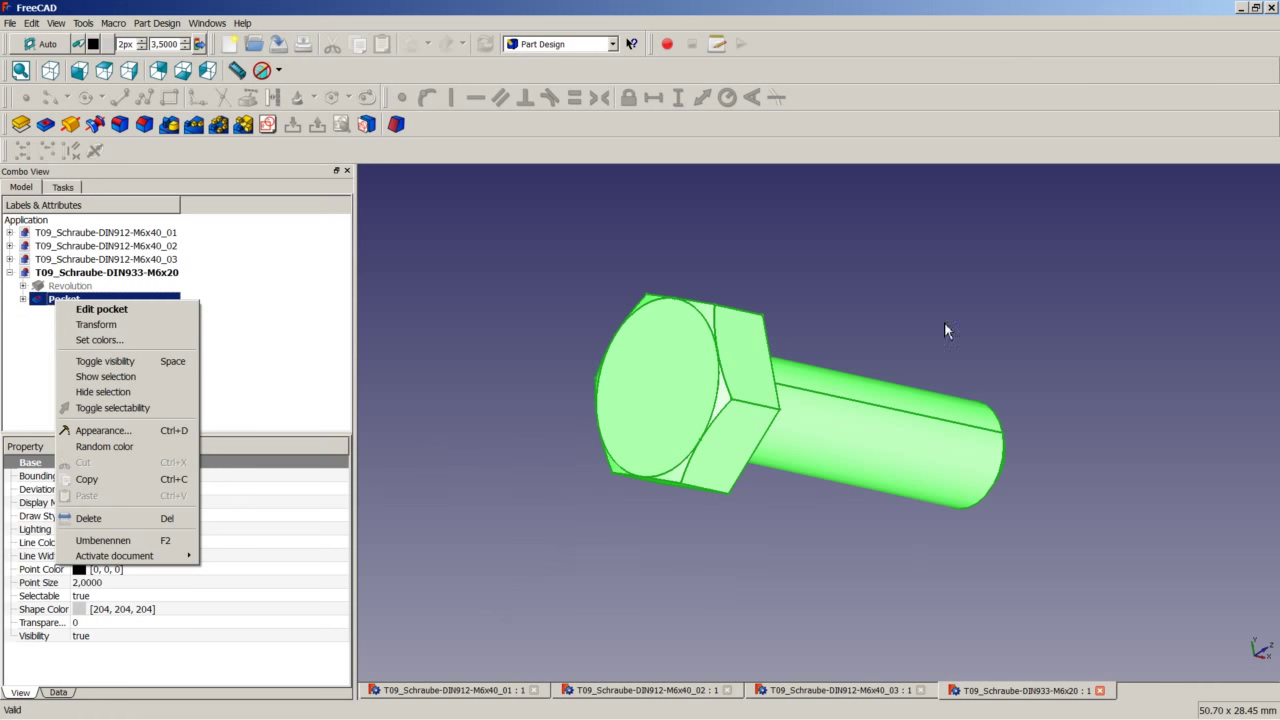
pyautogui.click(185, 362)
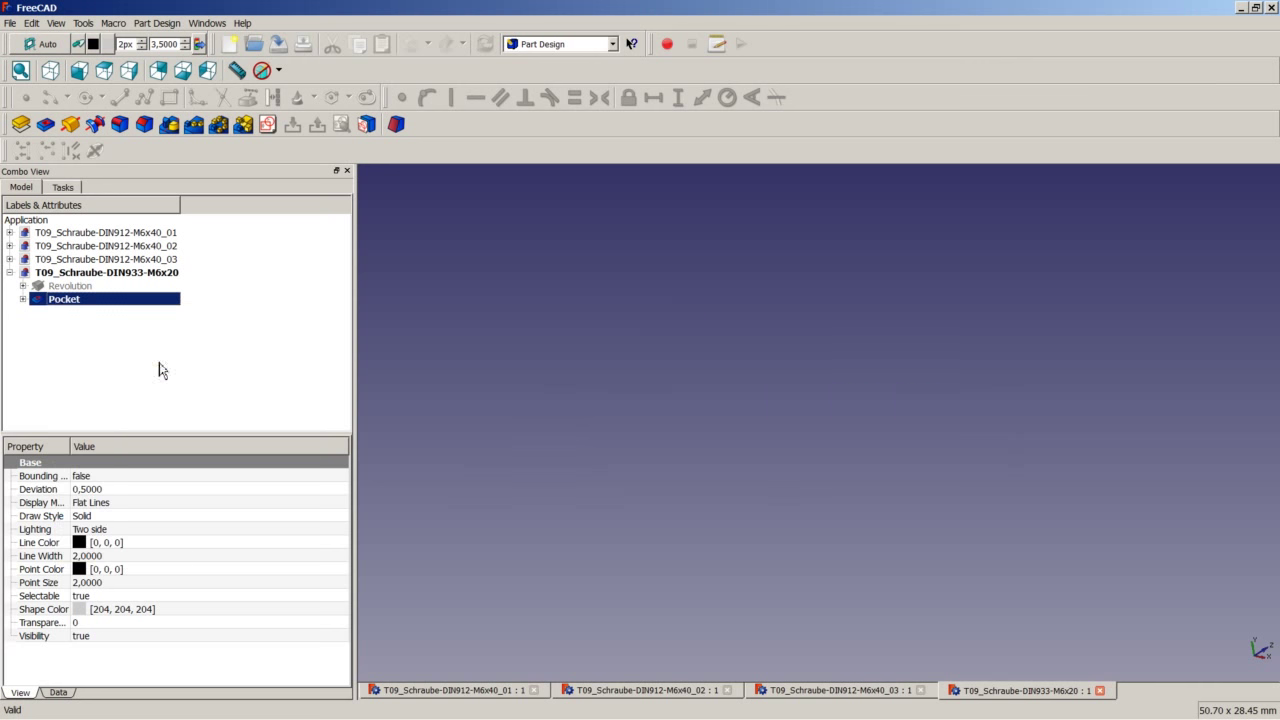
pyautogui.click(23, 286)
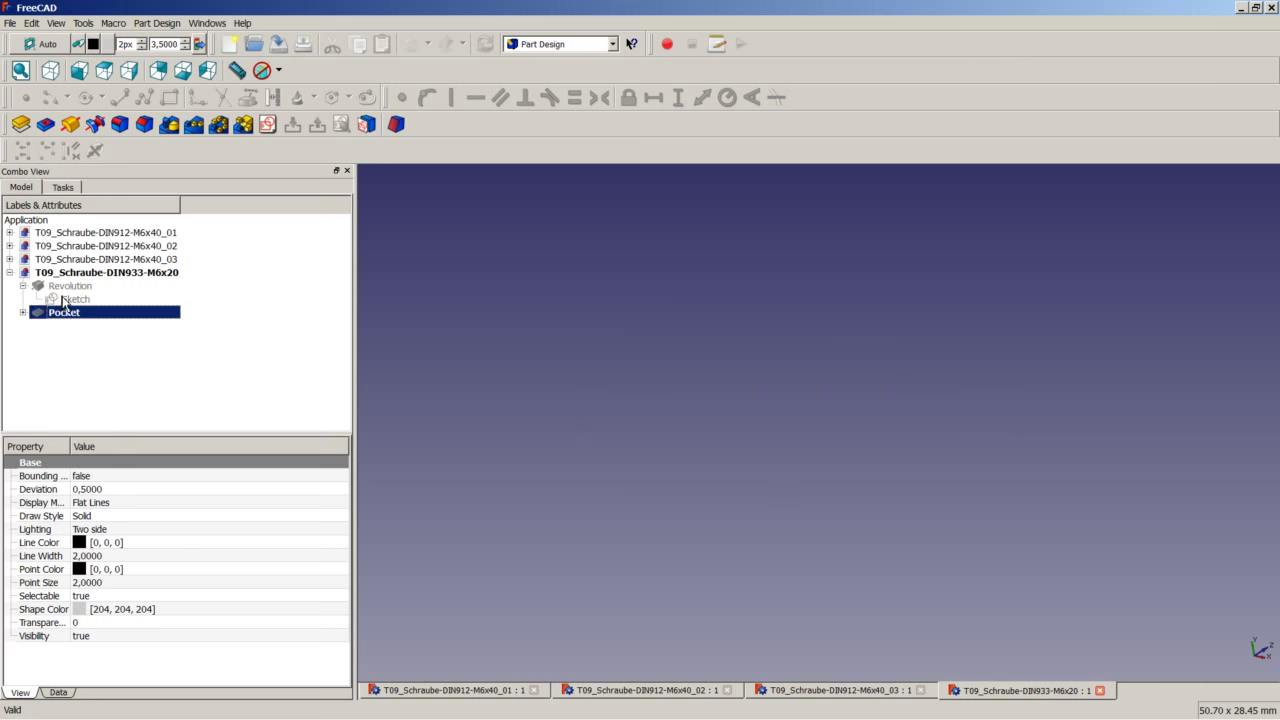
pyautogui.rightClick(63, 300)
pyautogui.click(95, 305)
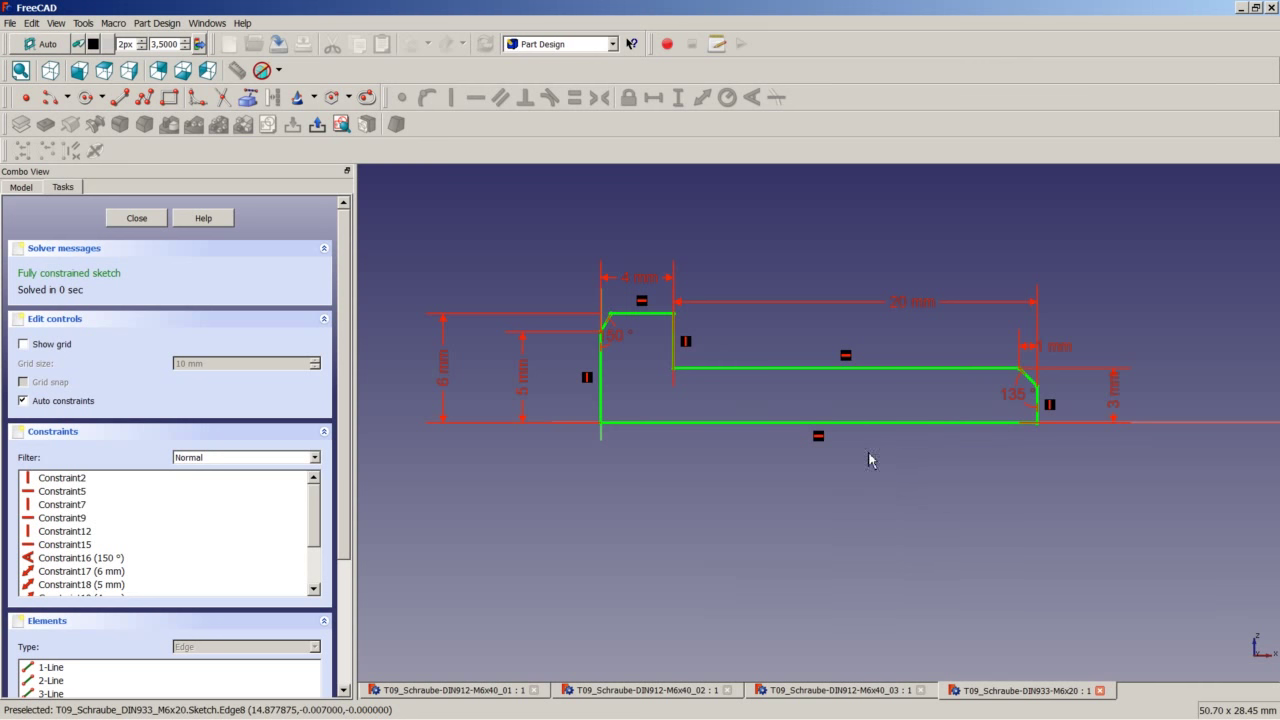
pyautogui.click(137, 218)
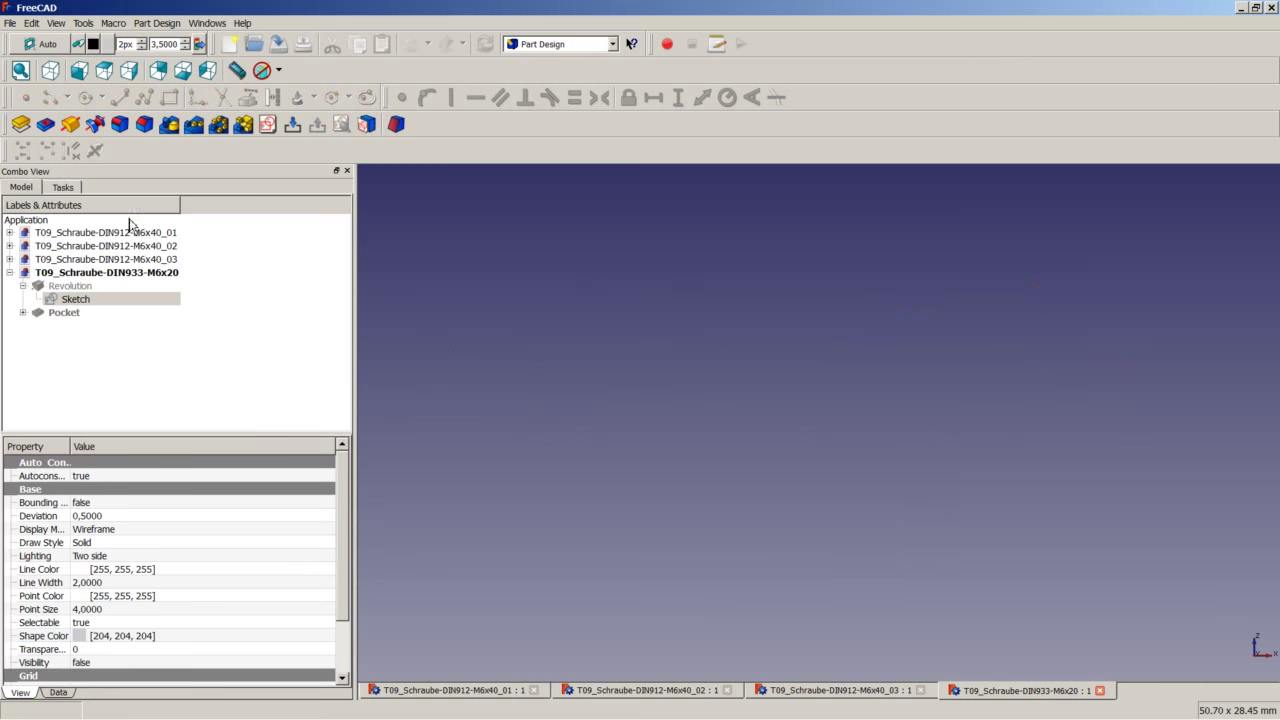
# - Show the revolved body of the DIN933 screw in axonometric view and select the flat end face of its head
pyautogui.click(23, 313)
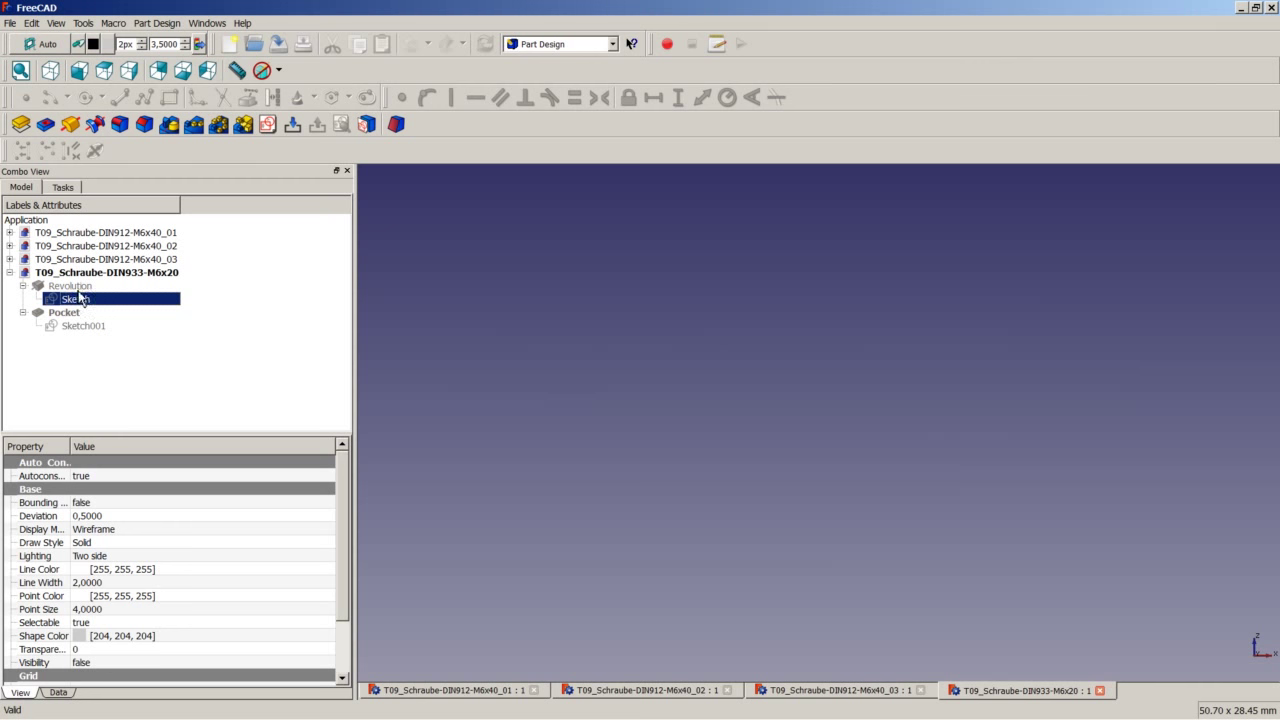
pyautogui.click(78, 287)
pyautogui.rightClick(78, 288)
pyautogui.click(108, 347)
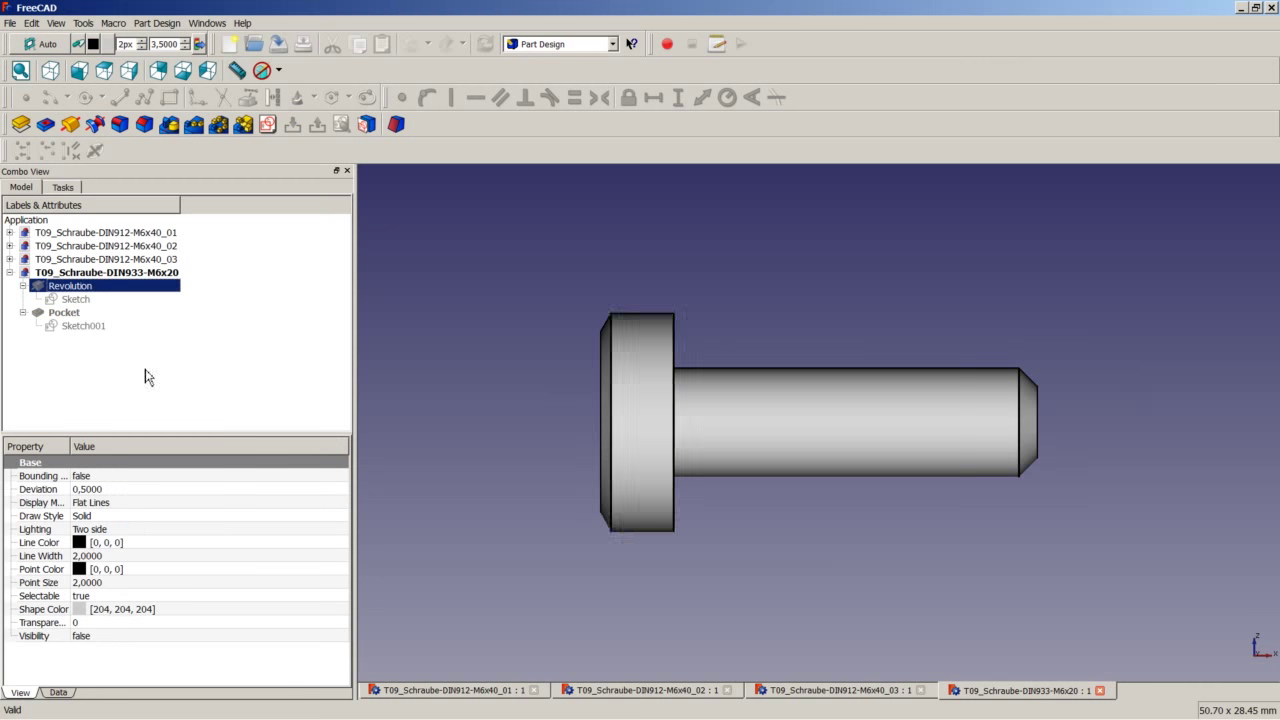
pyautogui.press('0')
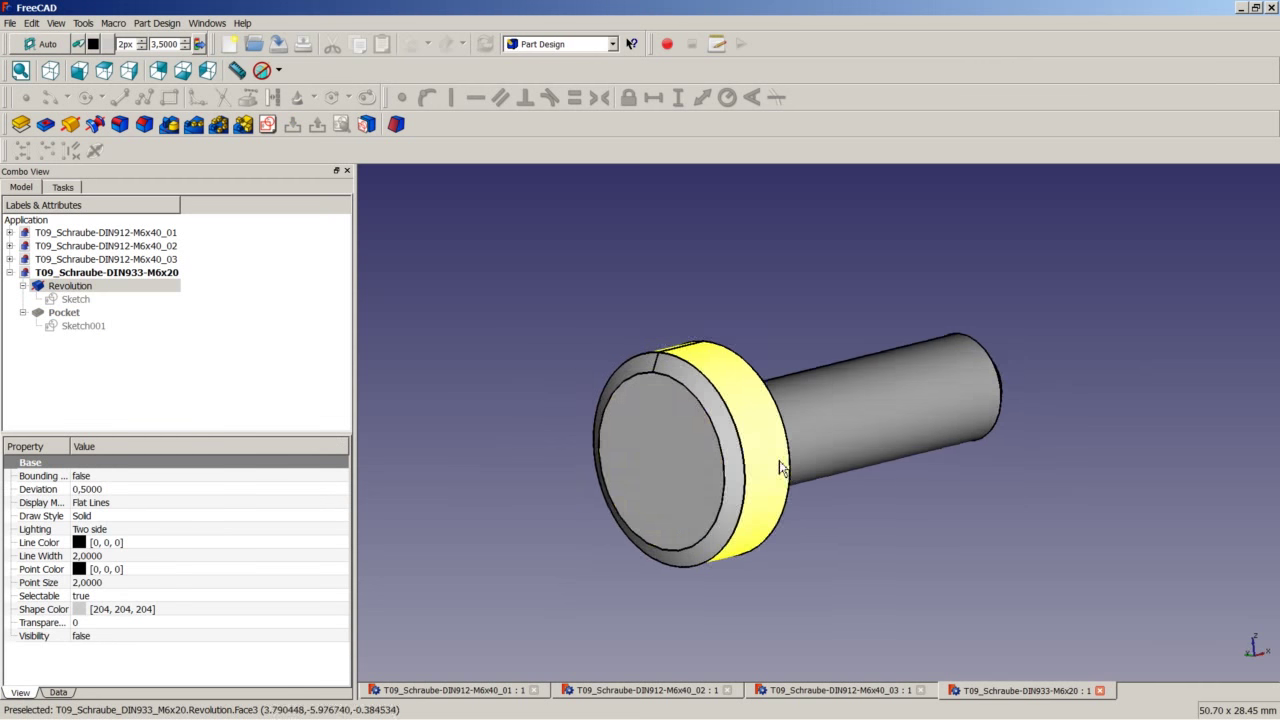
pyautogui.click(694, 462)
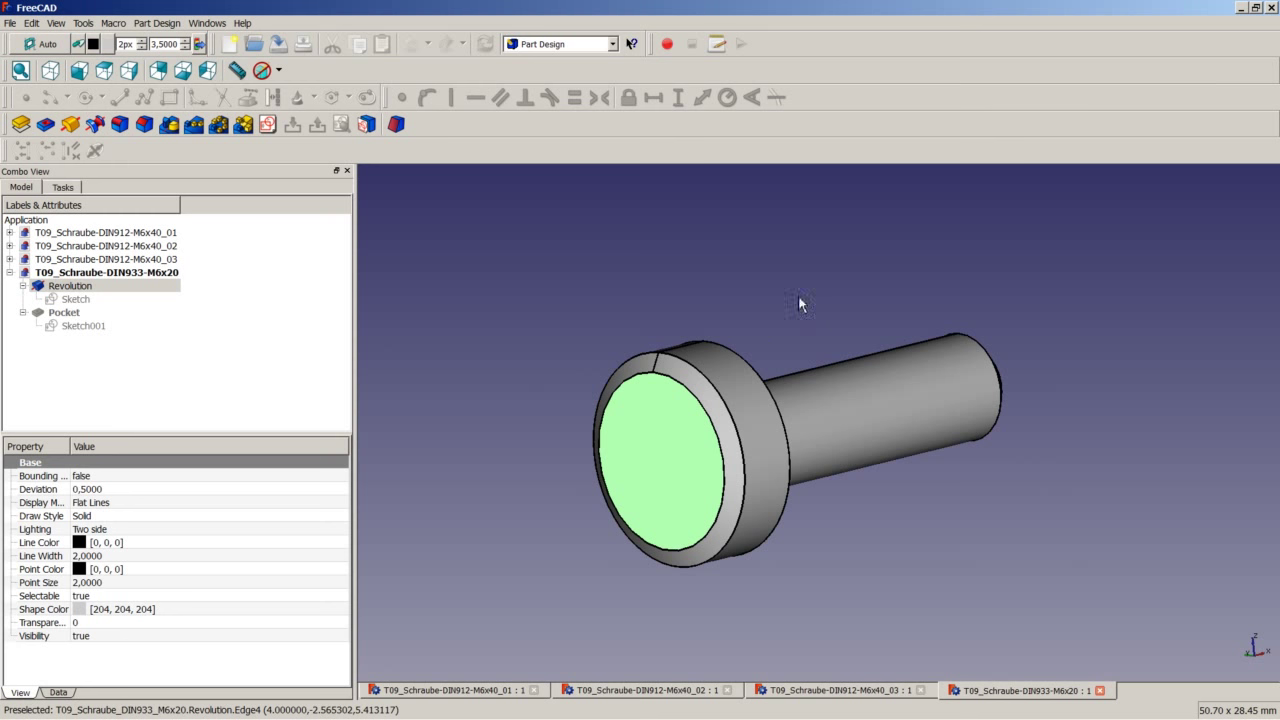
# - Inspect the DIN933 screw's pocket sketch with its hexagon and outer circle, leaving the sketch unedited
pyautogui.rightClick(68, 330)
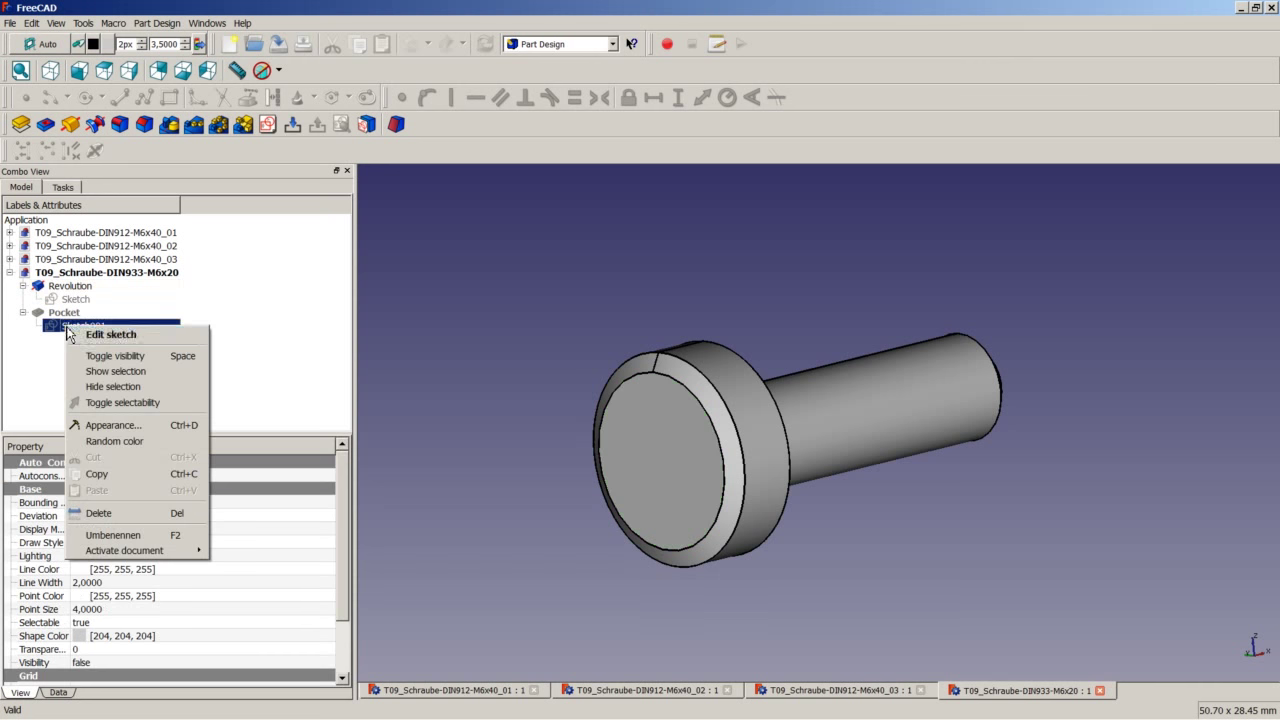
pyautogui.click(96, 335)
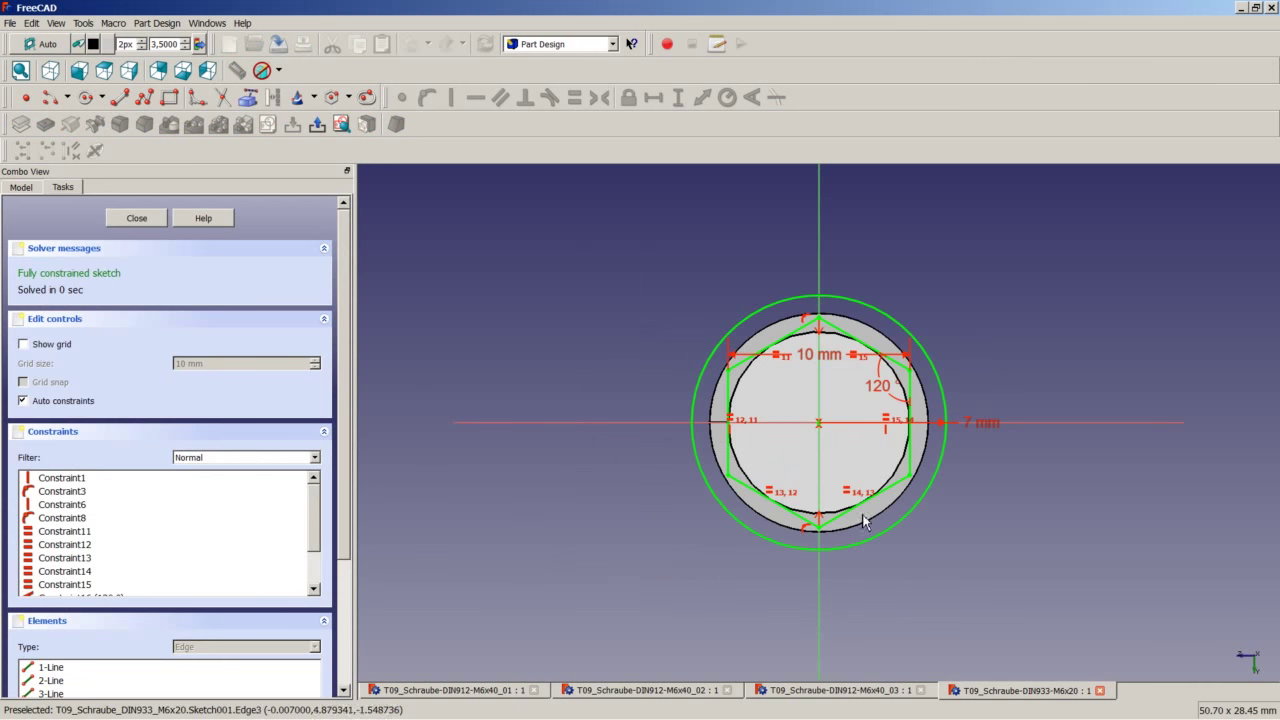
pyautogui.click(133, 220)
pyautogui.moveTo(914, 437)
pyautogui.mouseDown(button='middle')
pyautogui.moveTo(929, 457)
pyautogui.moveTo(874, 417)
pyautogui.mouseUp(button='middle')
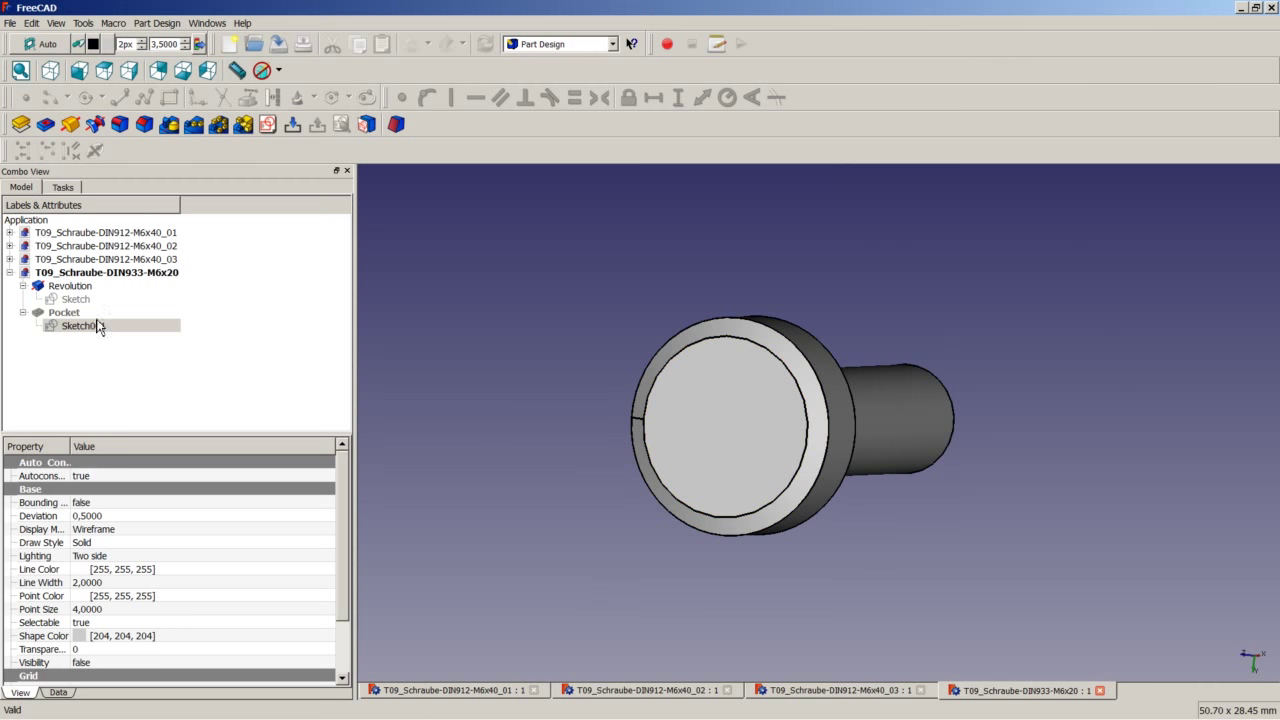
# - Hide the DIN933 screw's revolution, show its pocket feature again, and view the finished hex head and shank
pyautogui.rightClick(57, 287)
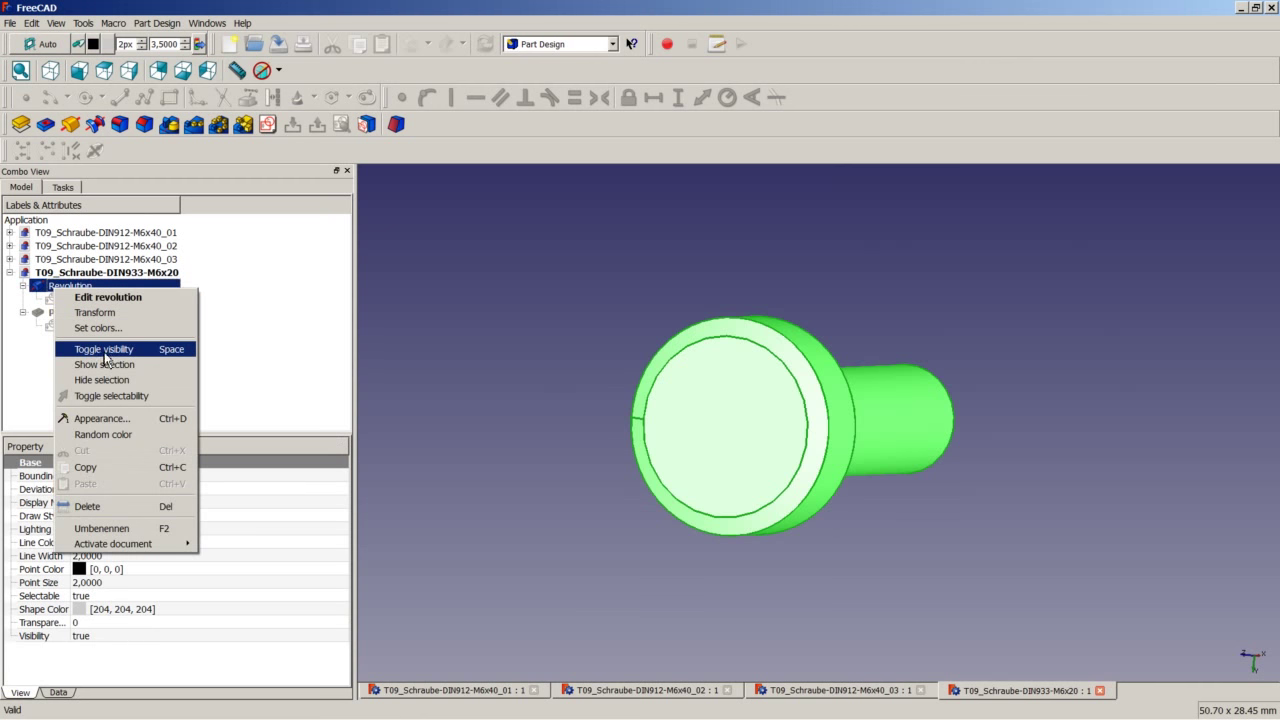
pyautogui.click(106, 350)
pyautogui.rightClick(62, 312)
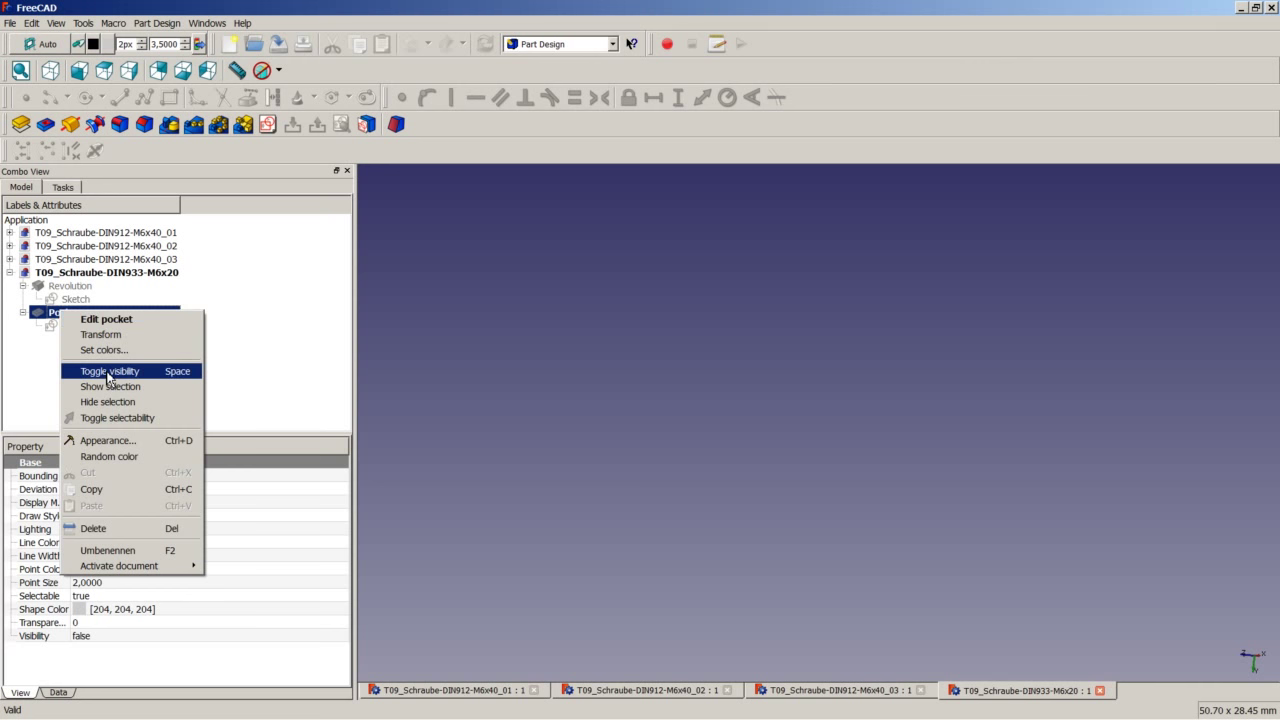
pyautogui.click(107, 372)
pyautogui.moveTo(937, 506); pyautogui.dragTo(777, 563, button='middle')
pyautogui.click(1146, 581)
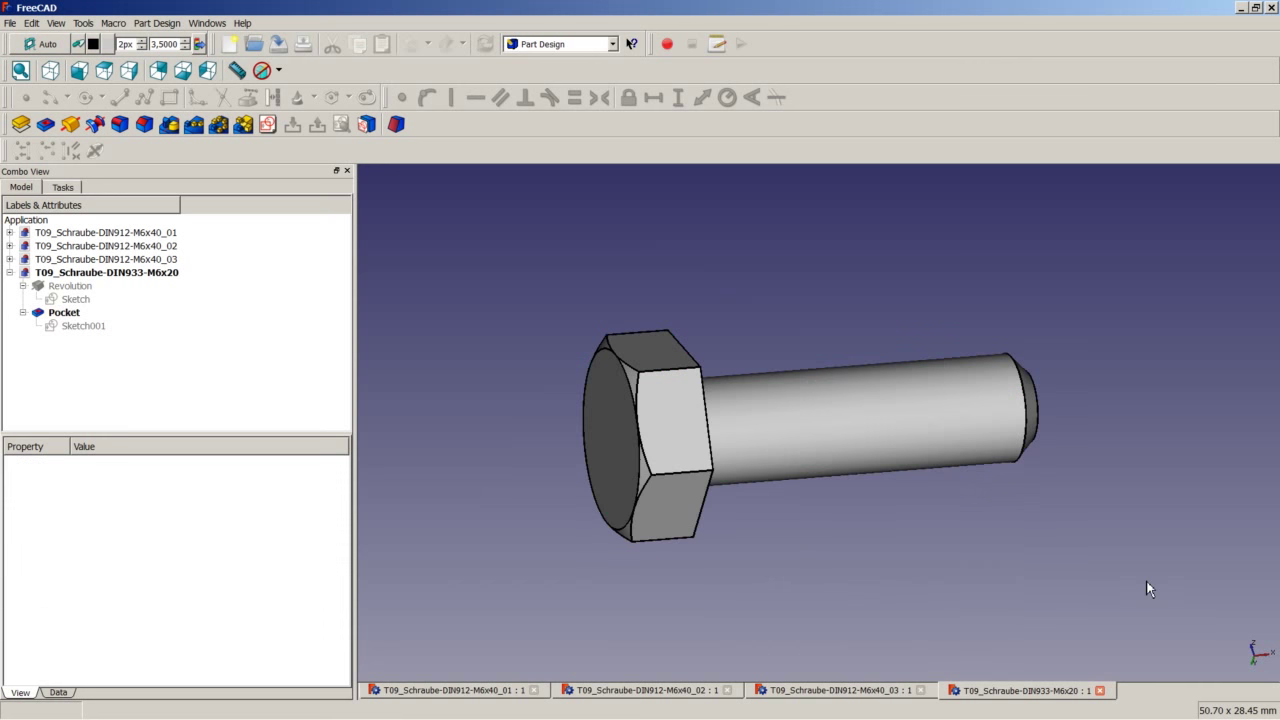
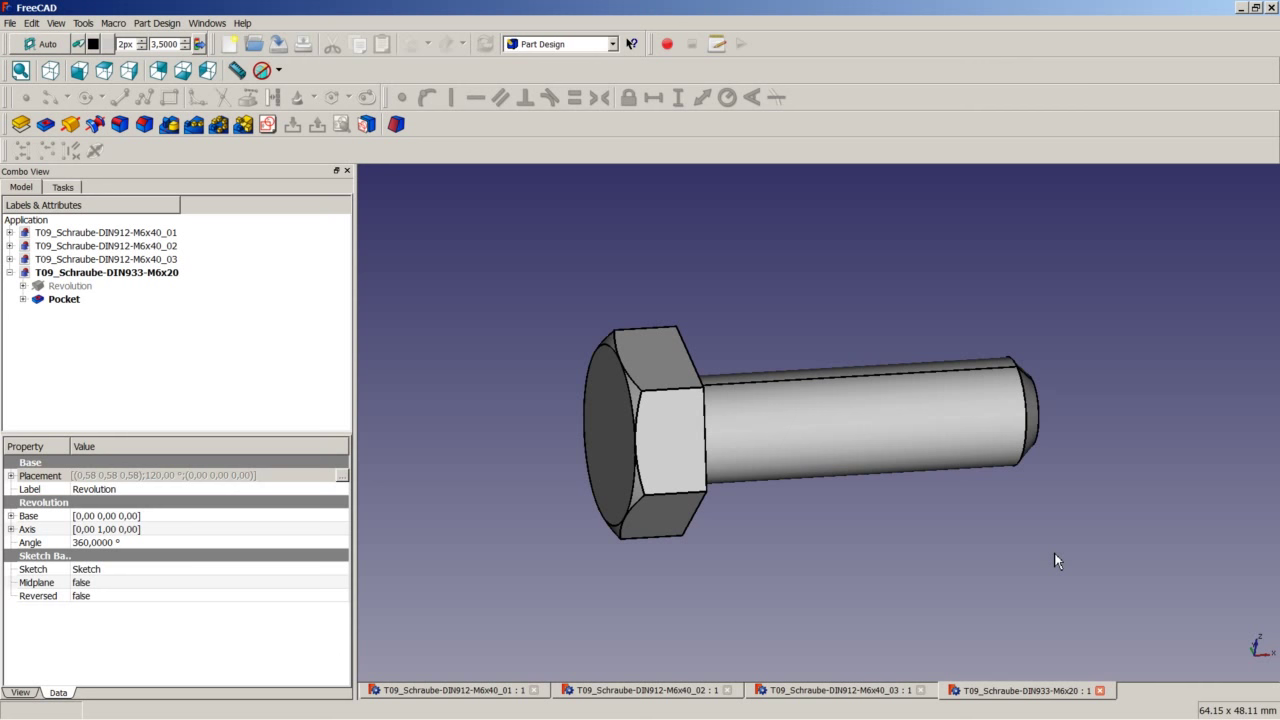
# - Close all four open DIN912 and DIN933 screw documents
pyautogui.click(1100, 690)
pyautogui.click(920, 690)
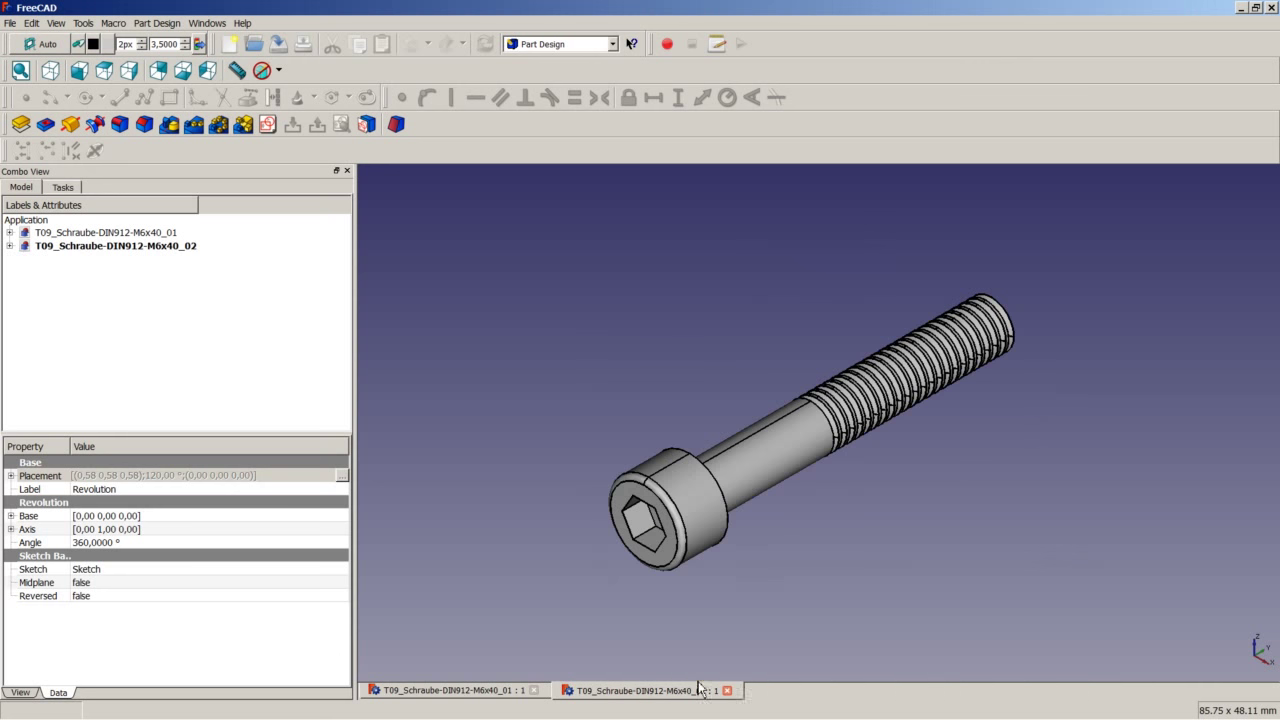
pyautogui.click(727, 690)
pyautogui.click(534, 691)
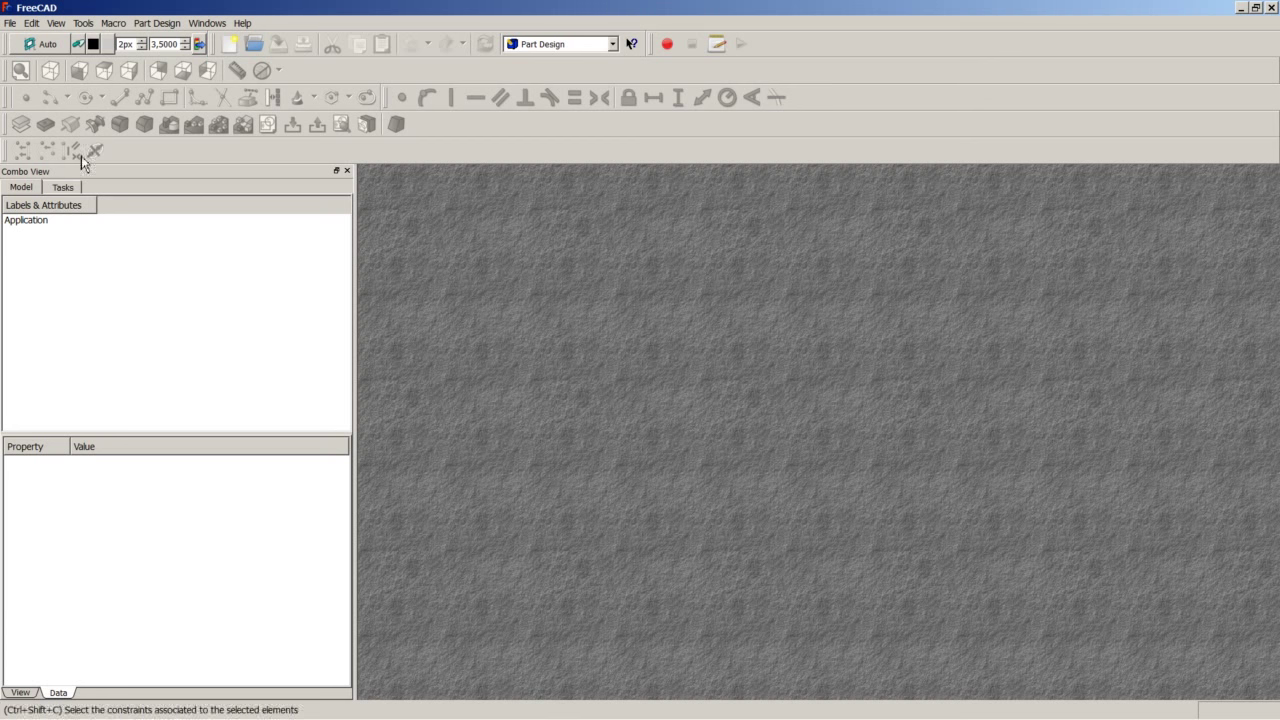
# - Create a new empty document and switch to the Part workbench
pyautogui.click(229, 44)
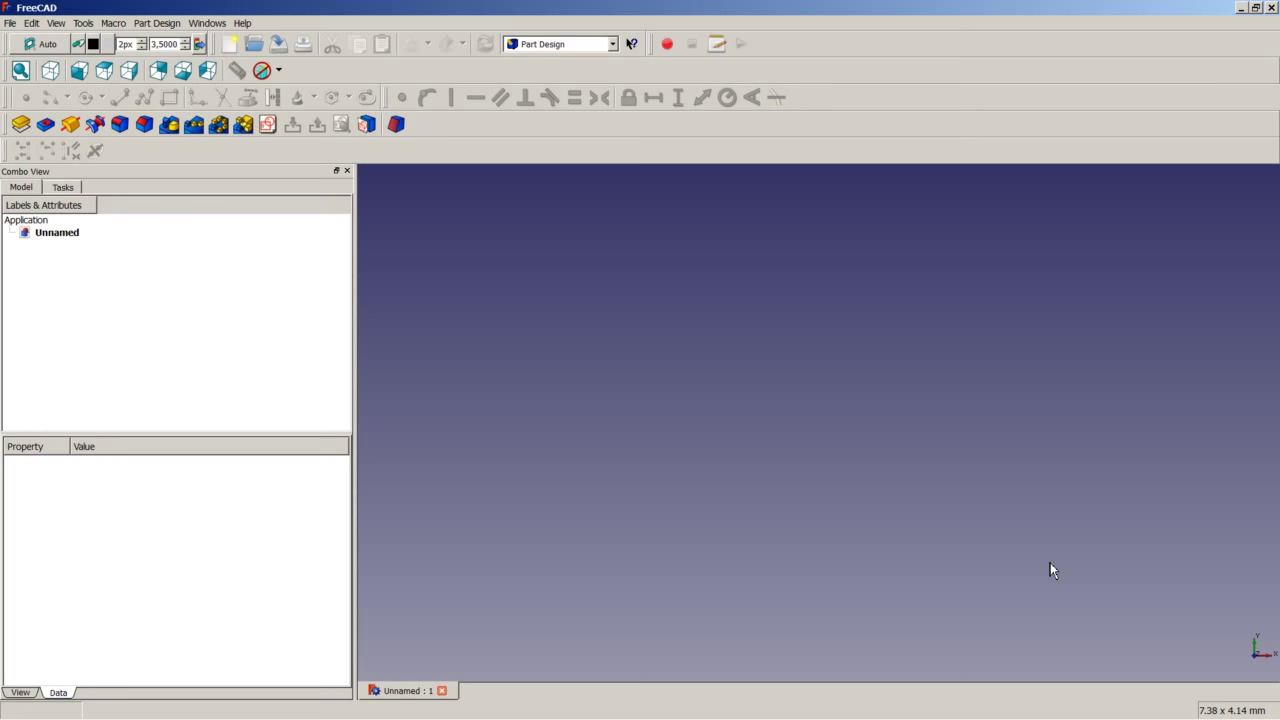
pyautogui.click(603, 44)
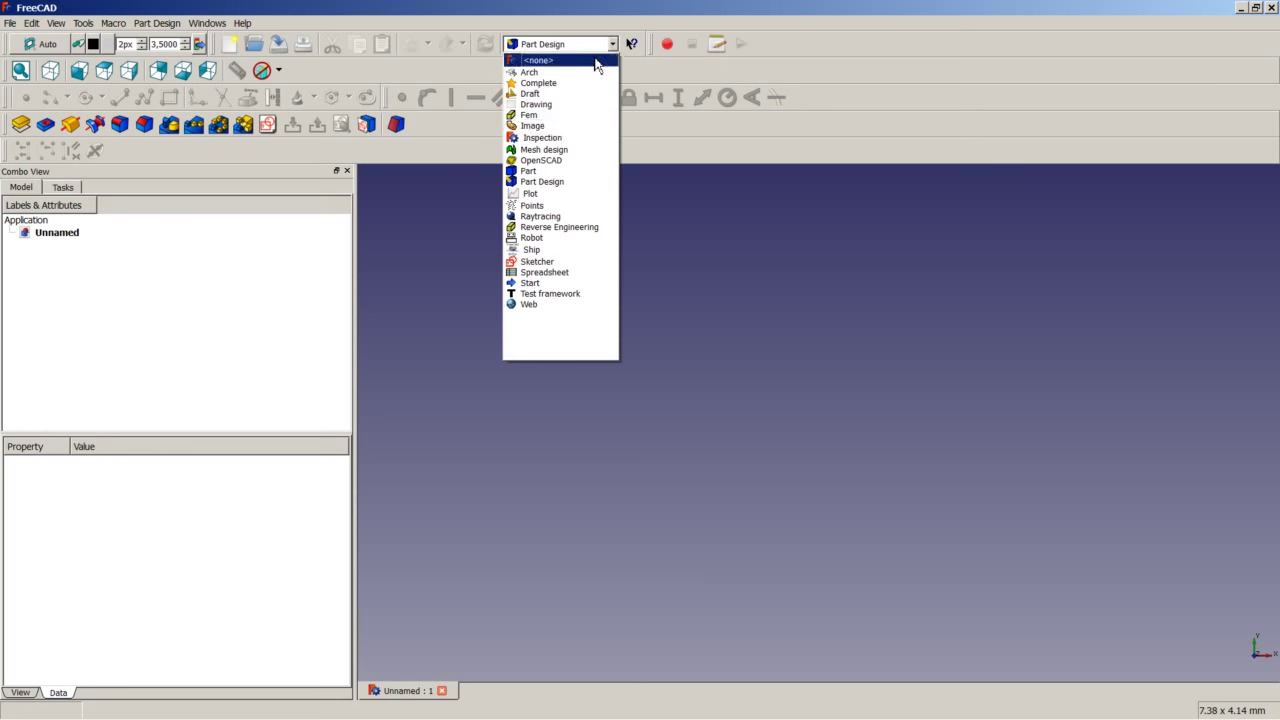
pyautogui.click(548, 174)
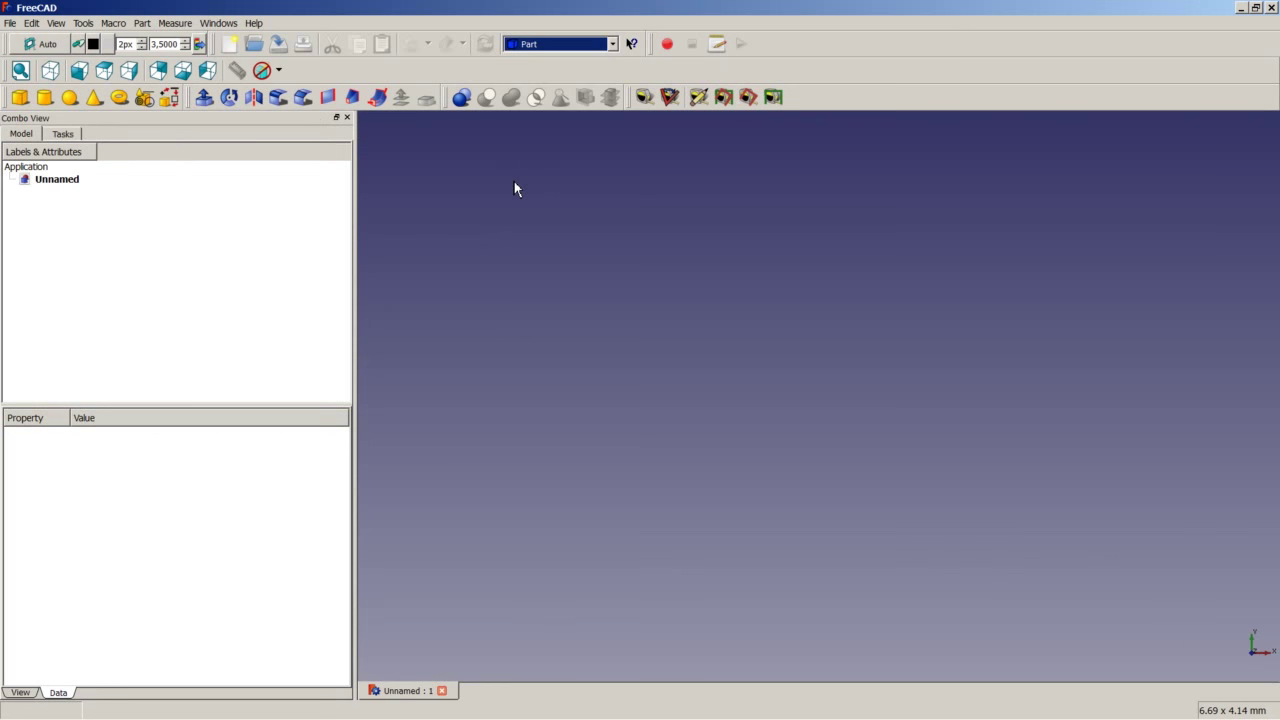
# - Add a cylinder for the screw shank with a radius of 3 mm and a height of 40 mm
pyautogui.click(44, 97)
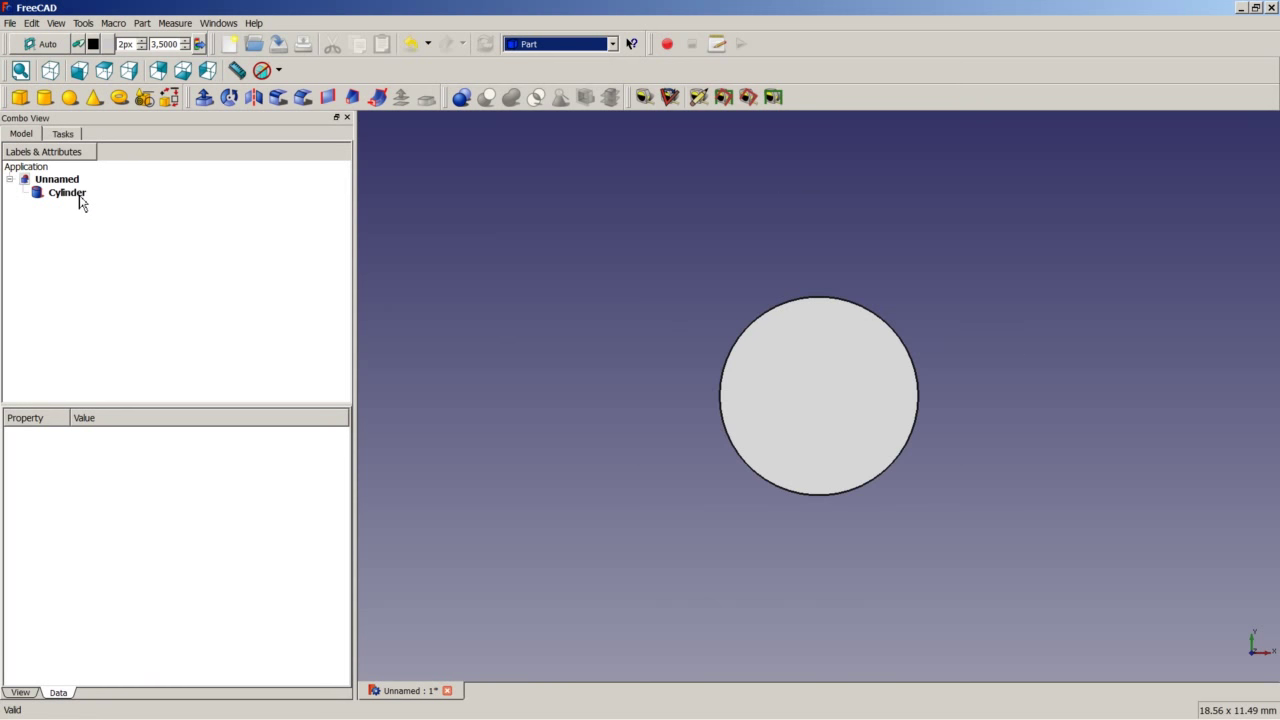
pyautogui.click(80, 200)
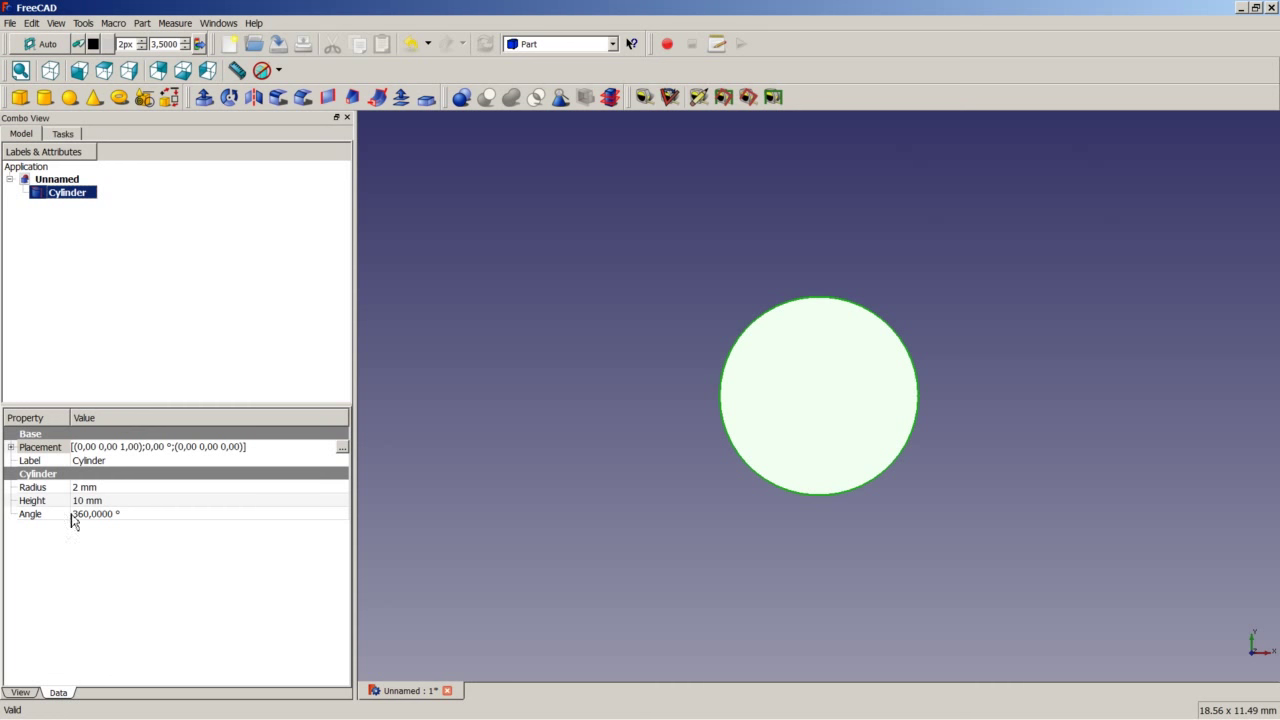
pyautogui.click(85, 488)
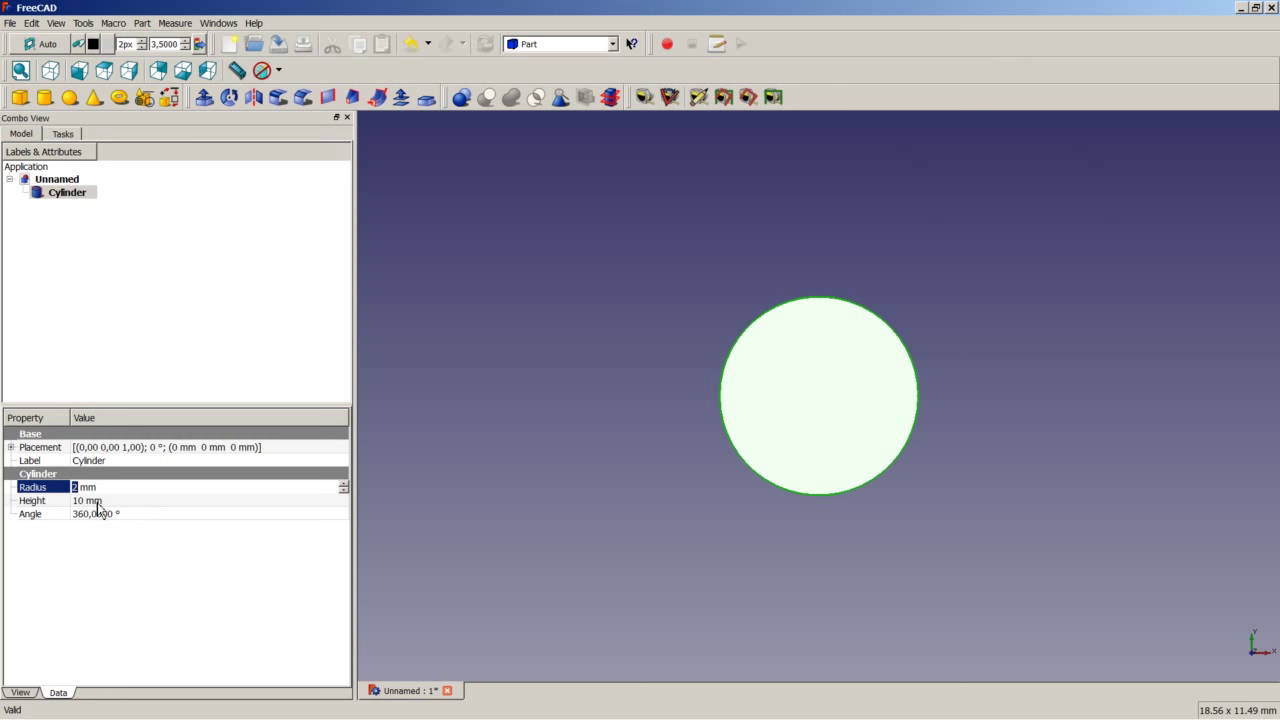
pyautogui.write('3')
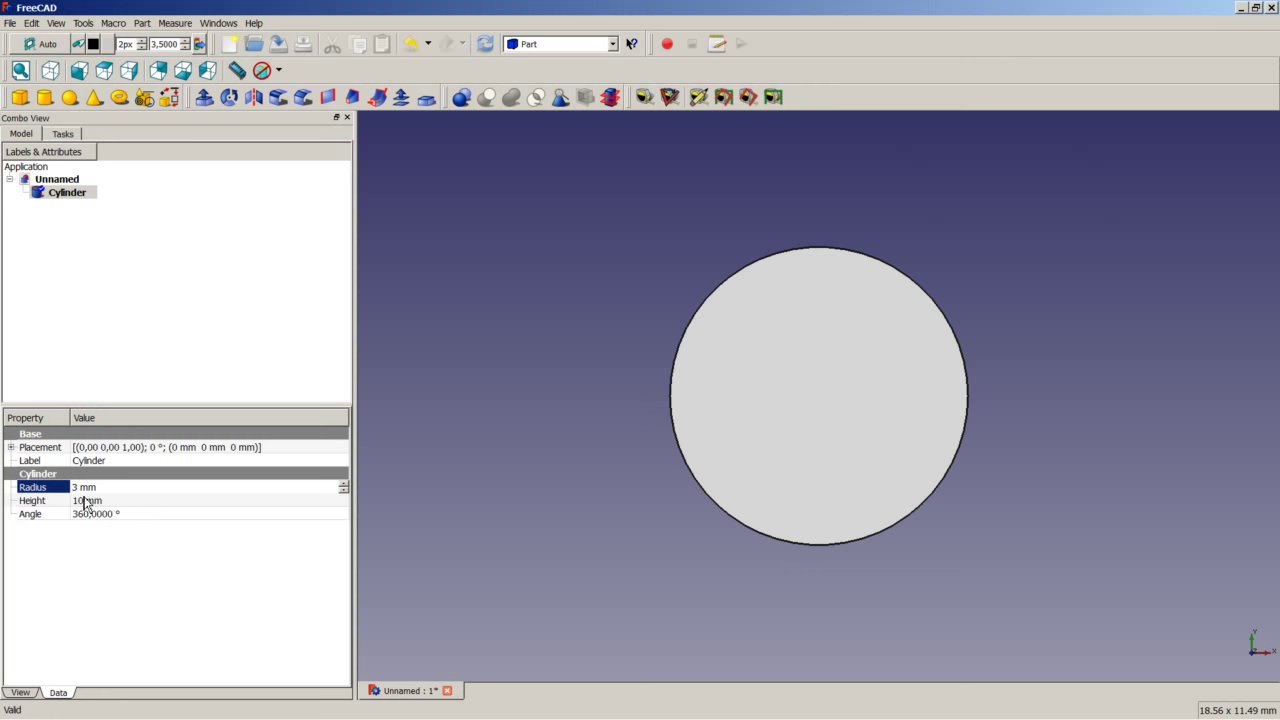
pyautogui.click(85, 501)
pyautogui.write('40')
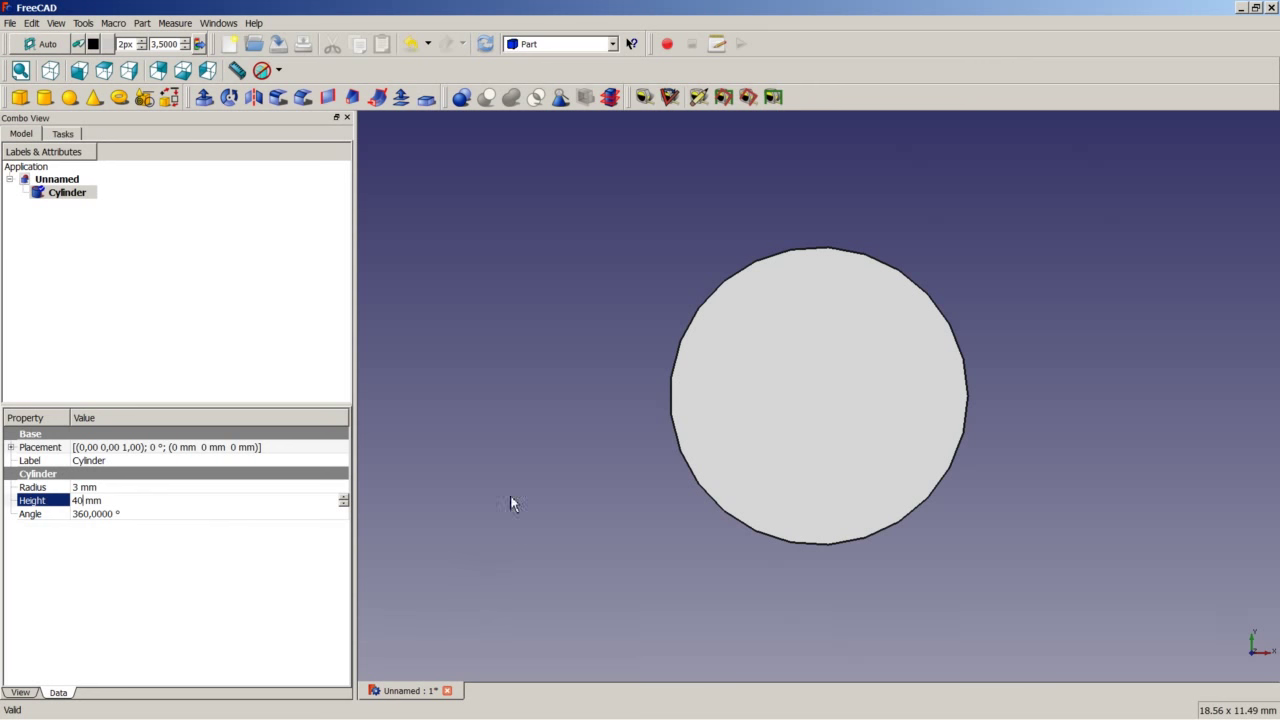
pyautogui.click(497, 463)
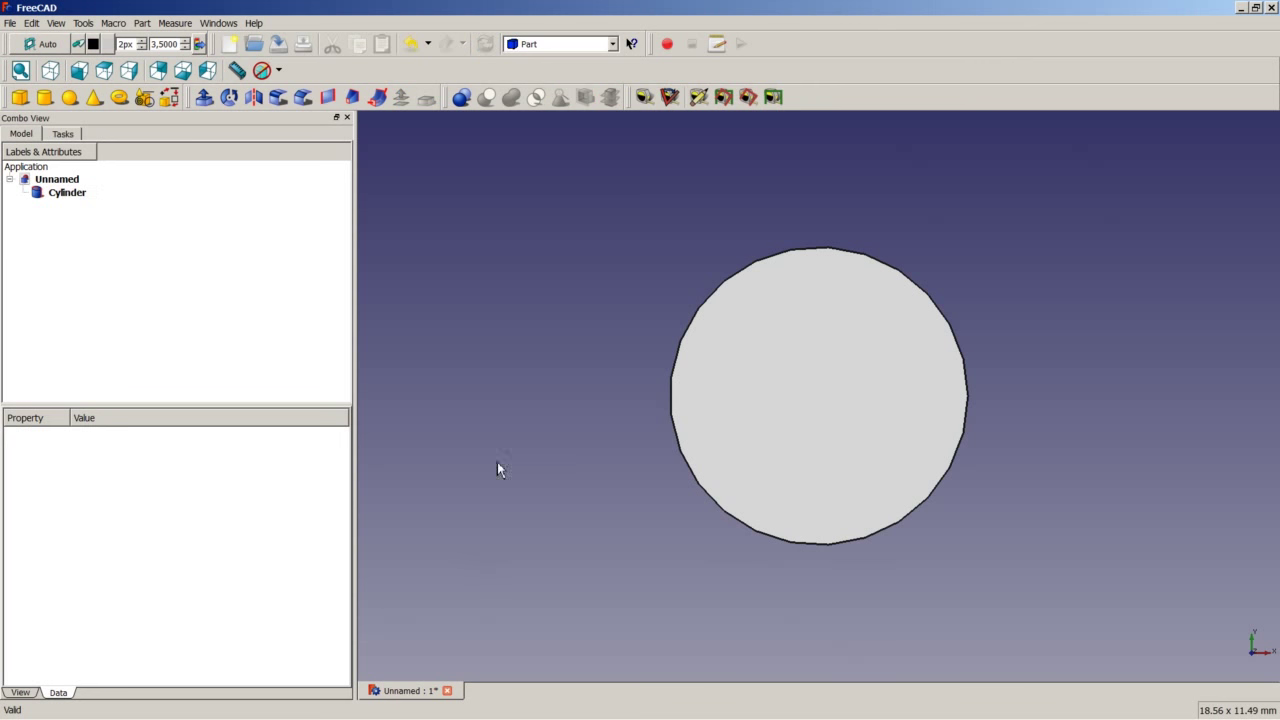
# - Add a second cylinder for the screw head with a radius of 5 mm and a height of 6 mm
pyautogui.click(44, 97)
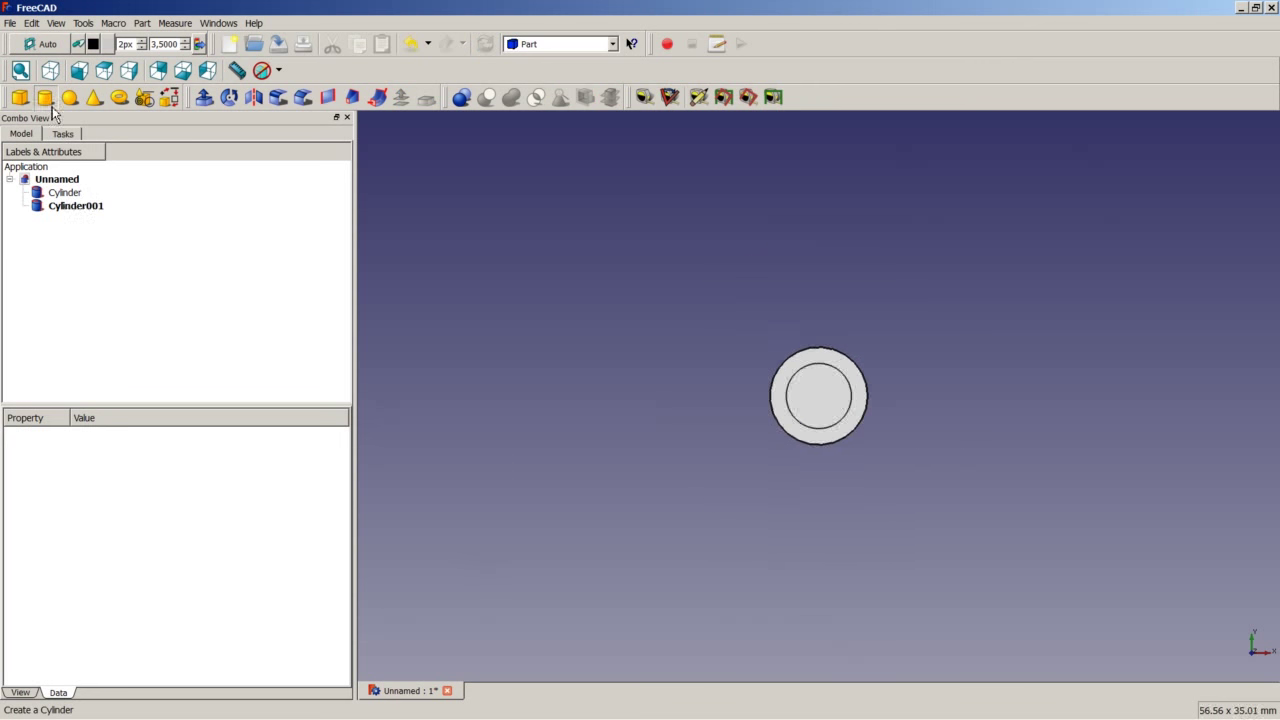
pyautogui.click(78, 205)
pyautogui.click(80, 487)
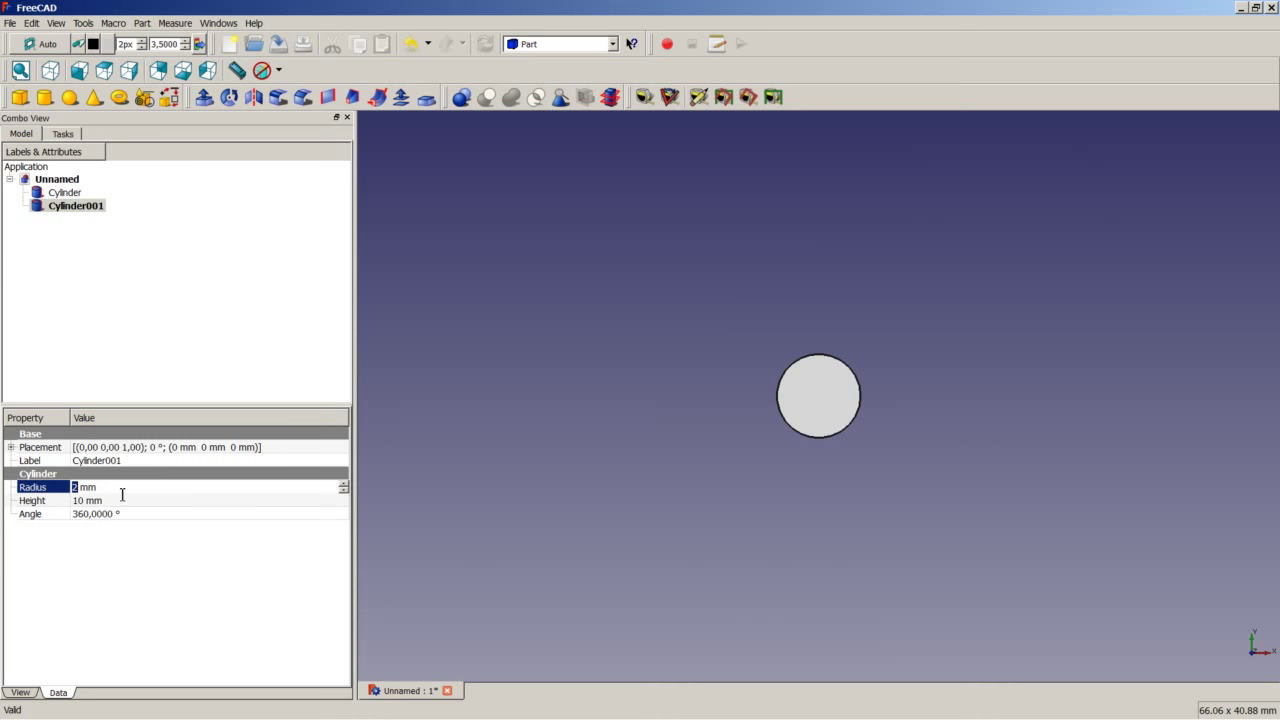
pyautogui.write('5')
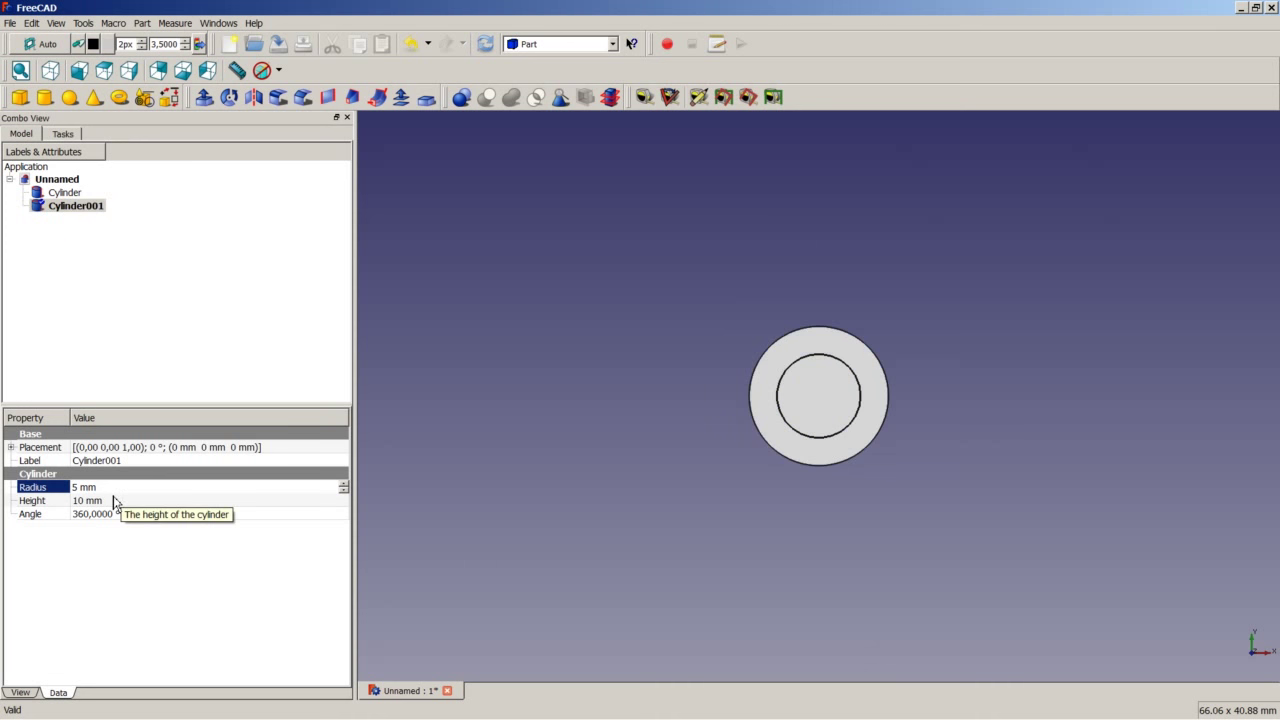
pyautogui.click(84, 501)
pyautogui.write('6')
pyautogui.click(443, 471)
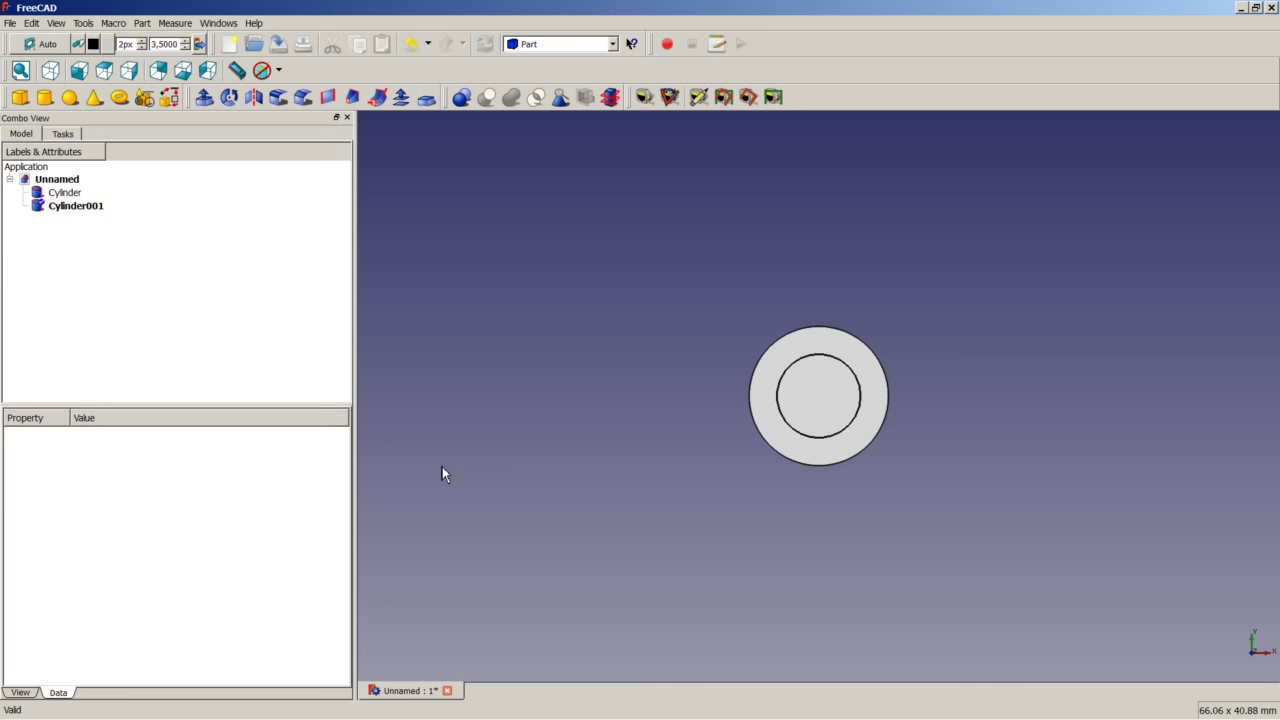
# - In axonometric view, move the head cylinder onto the shank's upper end with a Z translation of 40 mm
pyautogui.click(50, 70)
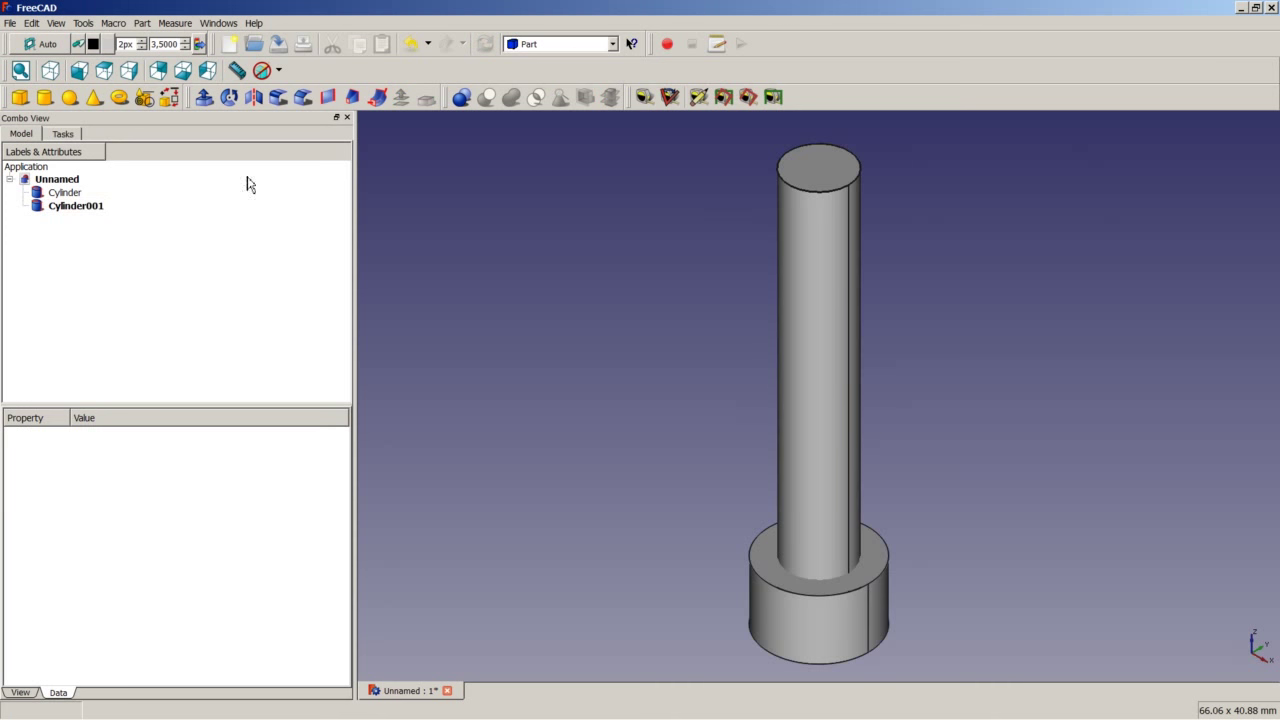
pyautogui.rightClick(477, 262)
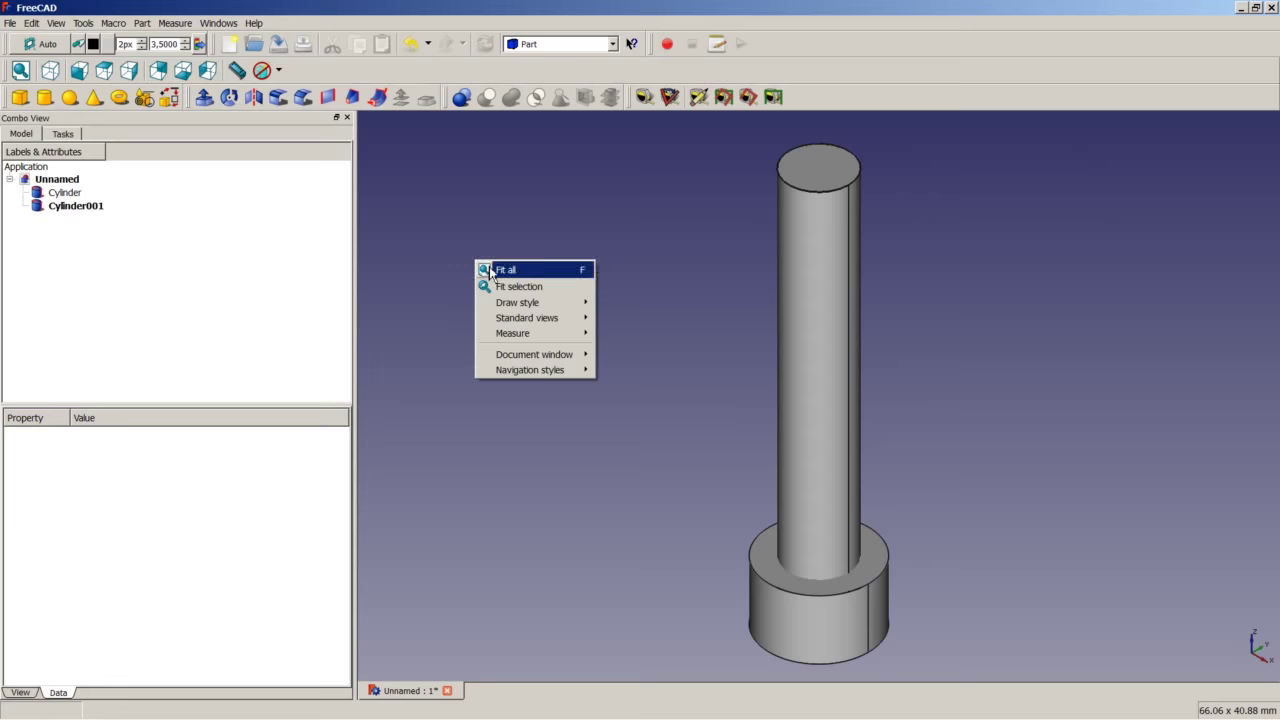
pyautogui.click(490, 268)
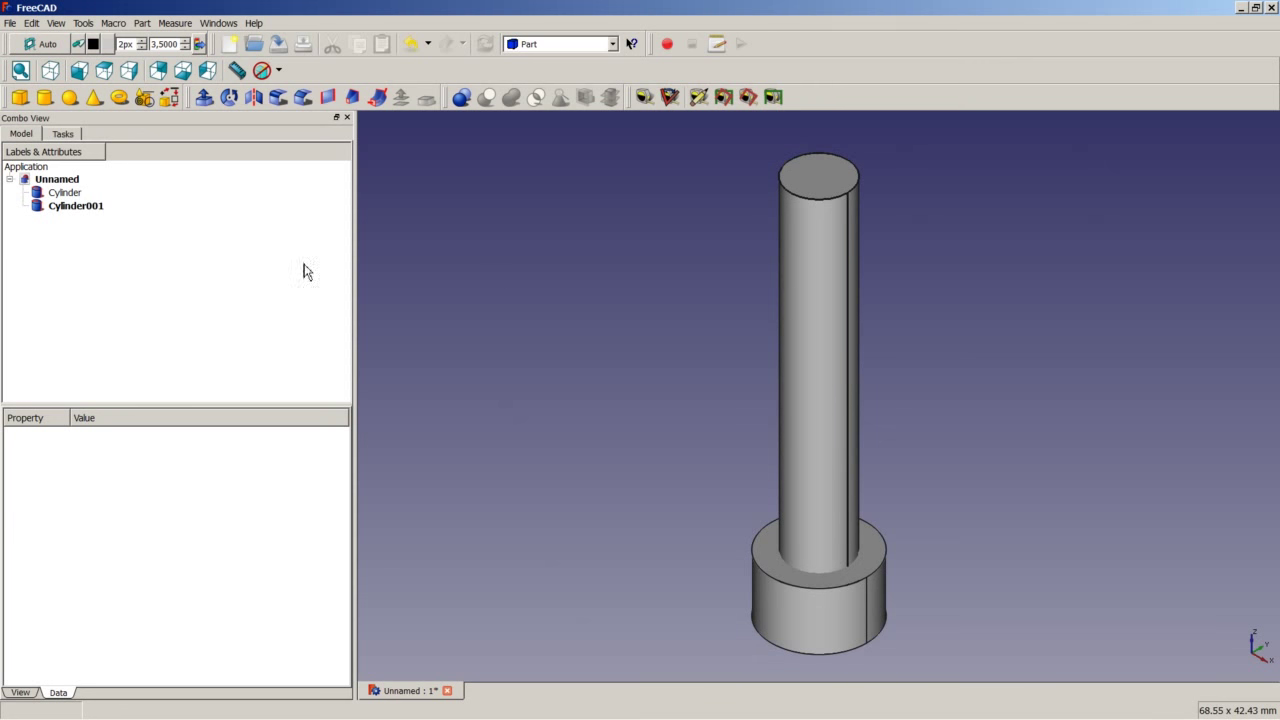
pyautogui.click(78, 208)
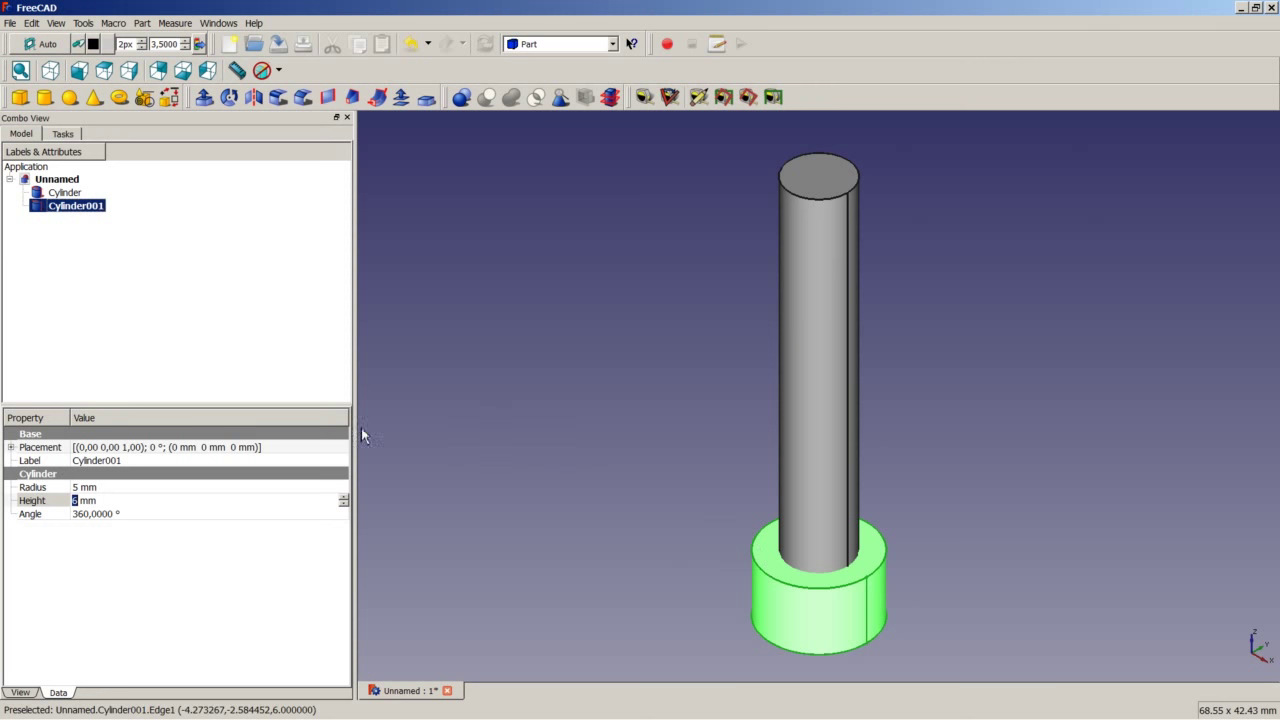
pyautogui.click(338, 450)
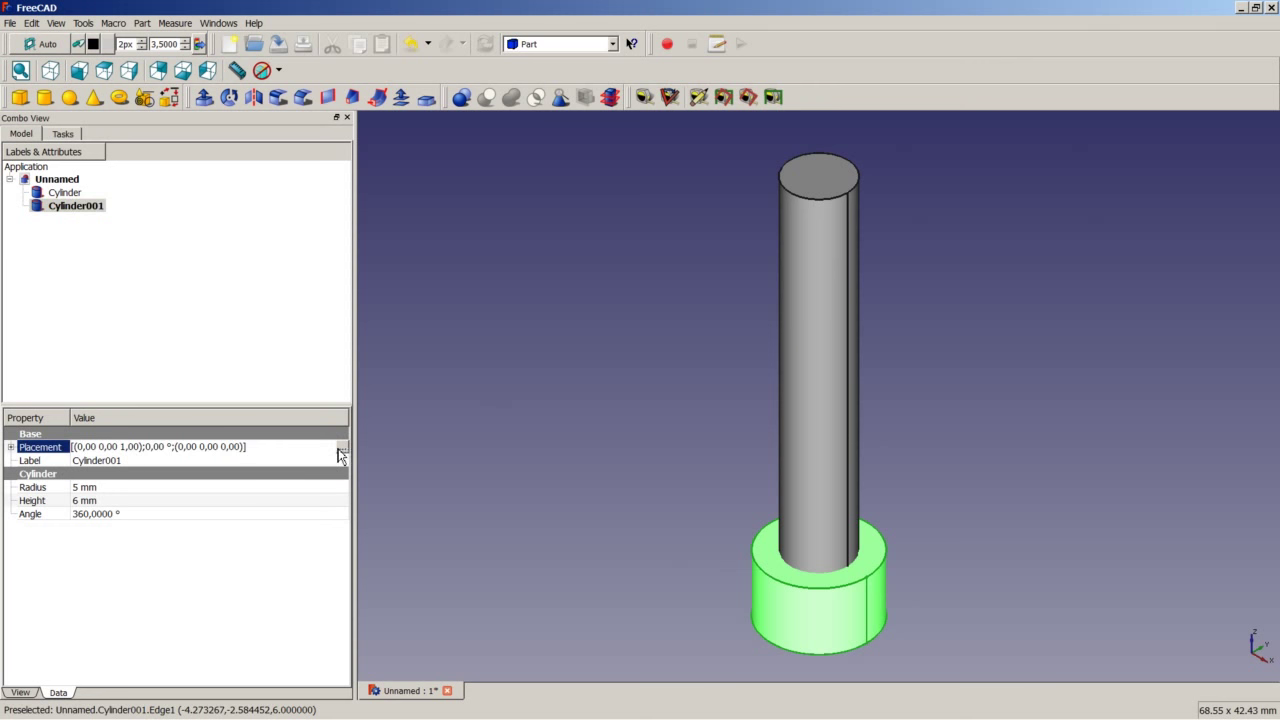
pyautogui.click(343, 448)
pyautogui.doubleClick(43, 238)
pyautogui.write('40')
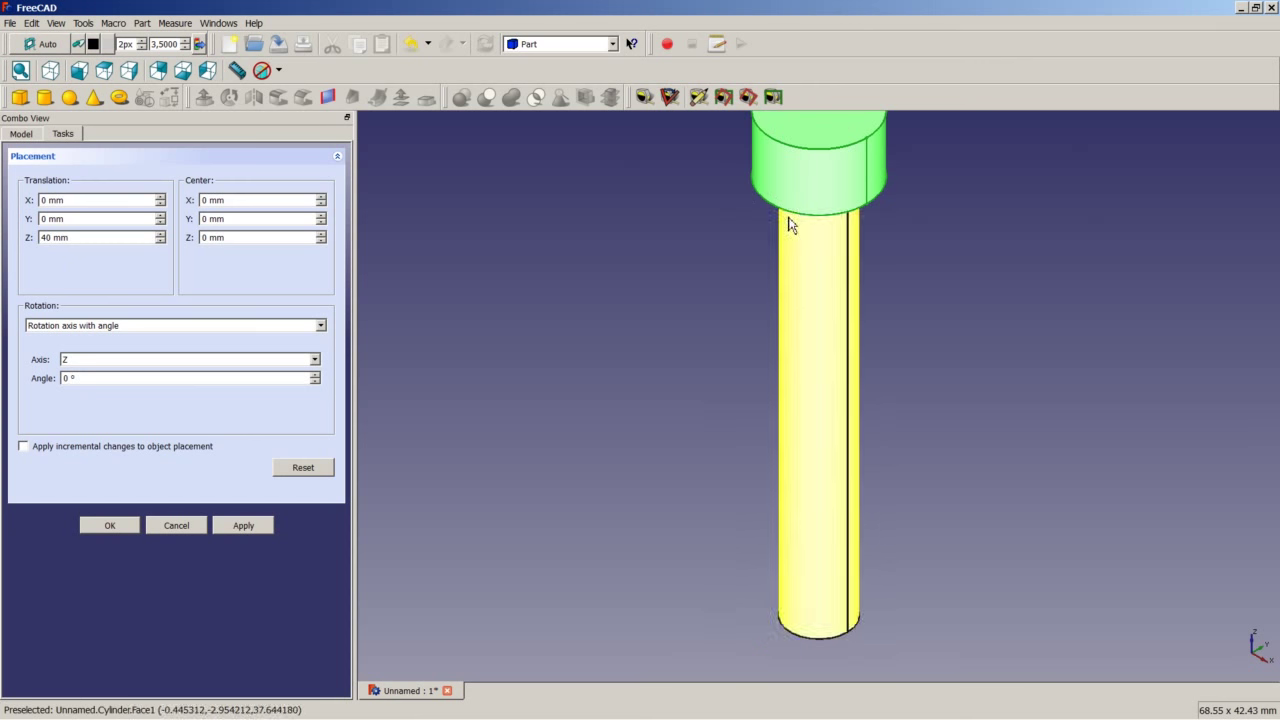
pyautogui.click(123, 531)
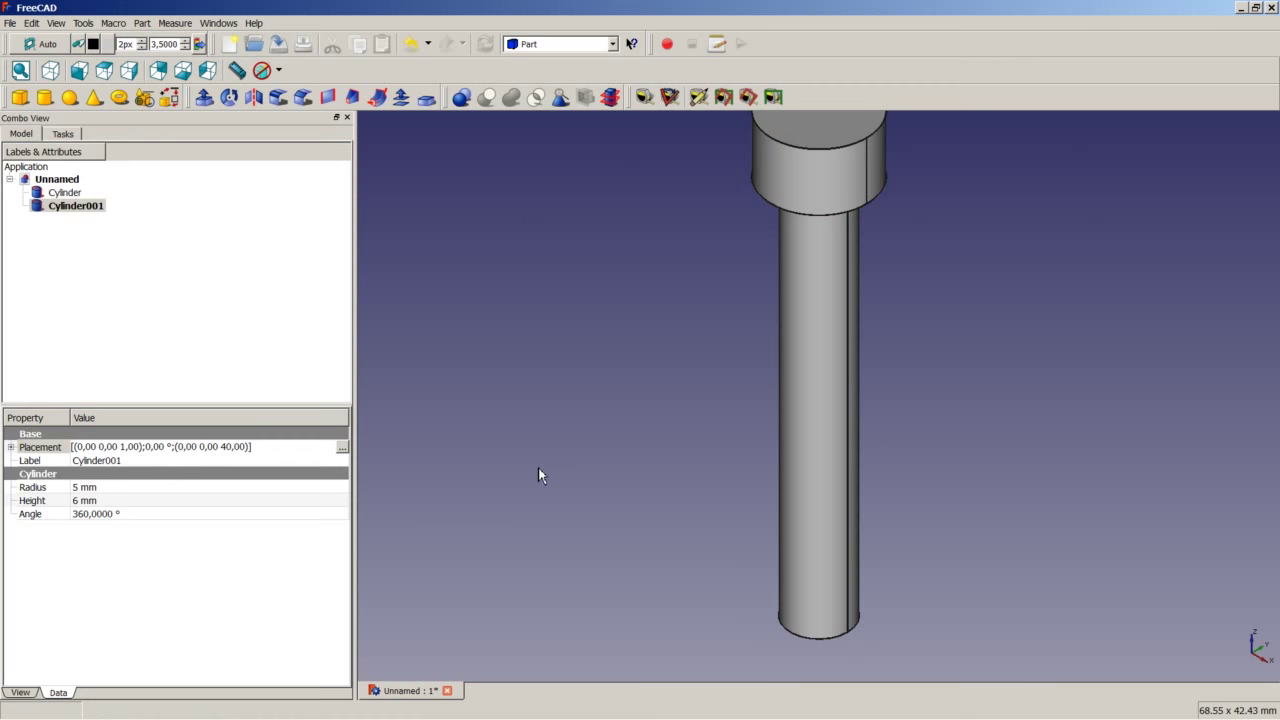
# - Fuse the shank and head cylinders into one solid, fit it in the view, and save the document
pyautogui.click(64, 192)
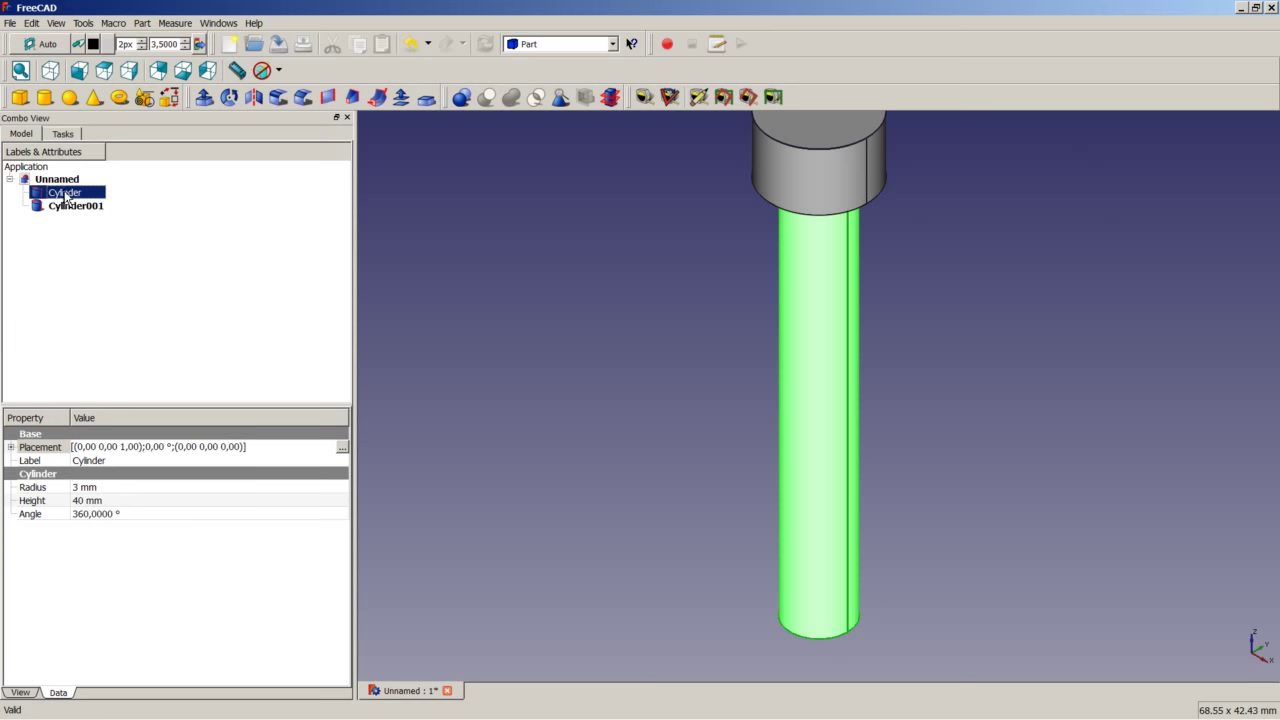
pyautogui.keyDown('ctrl'); pyautogui.click(80, 210); pyautogui.keyUp('ctrl')
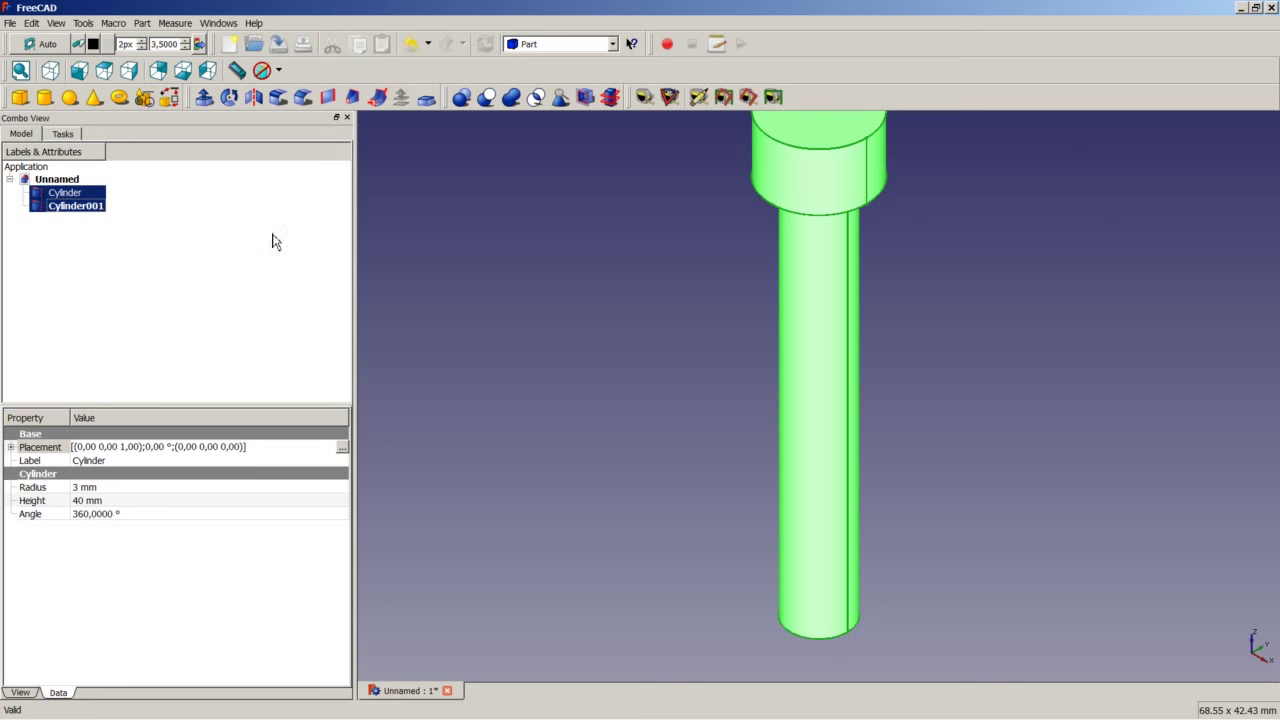
pyautogui.click(515, 104)
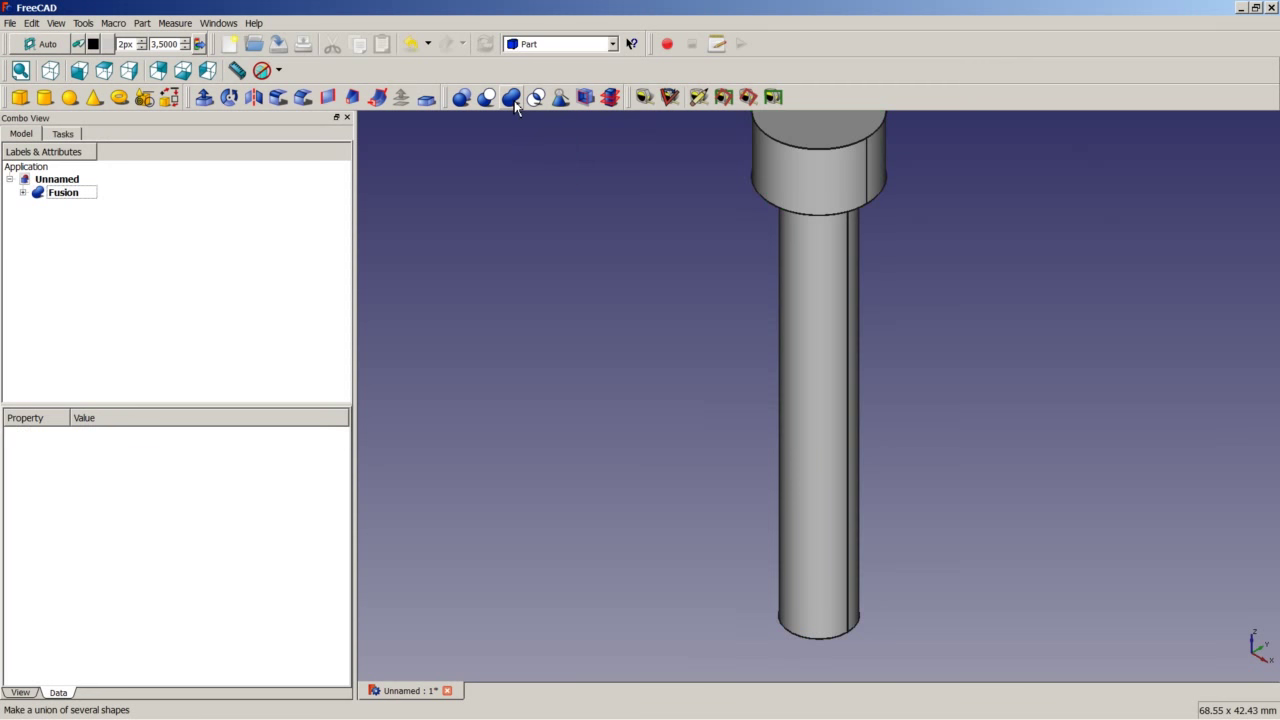
pyautogui.rightClick(568, 296)
pyautogui.click(601, 312)
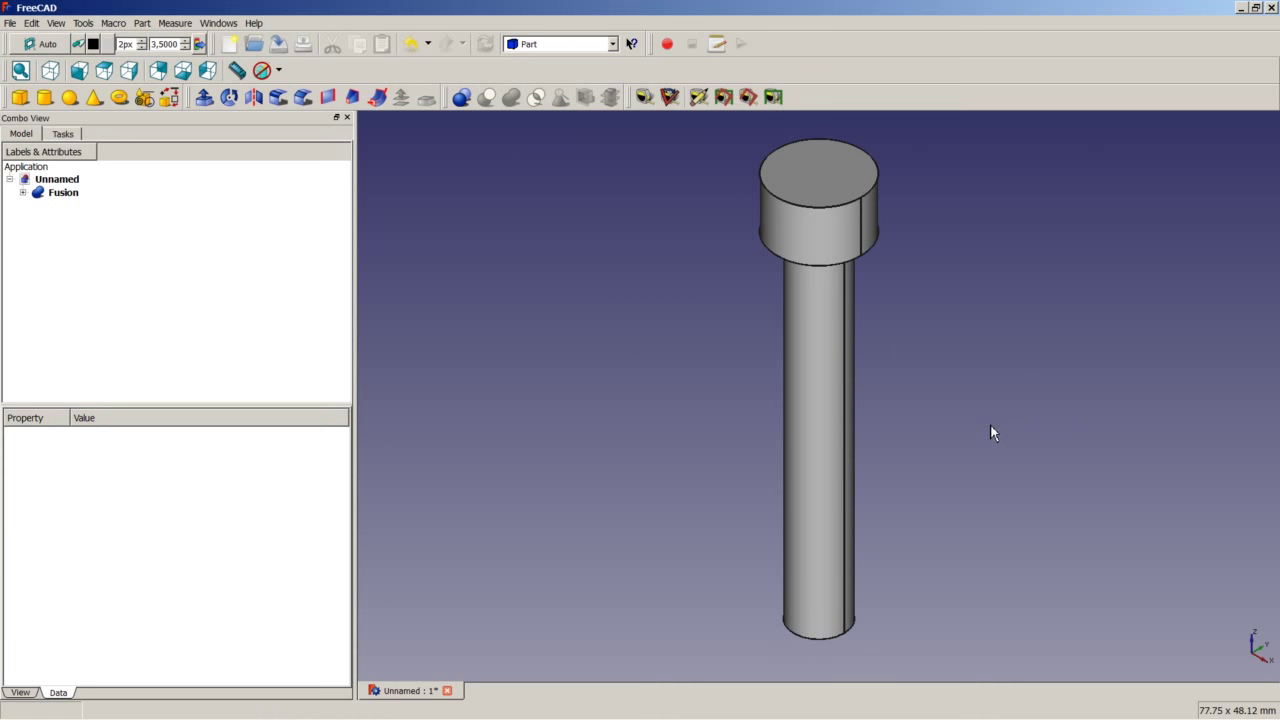
pyautogui.hotkey('ctrl', 's')
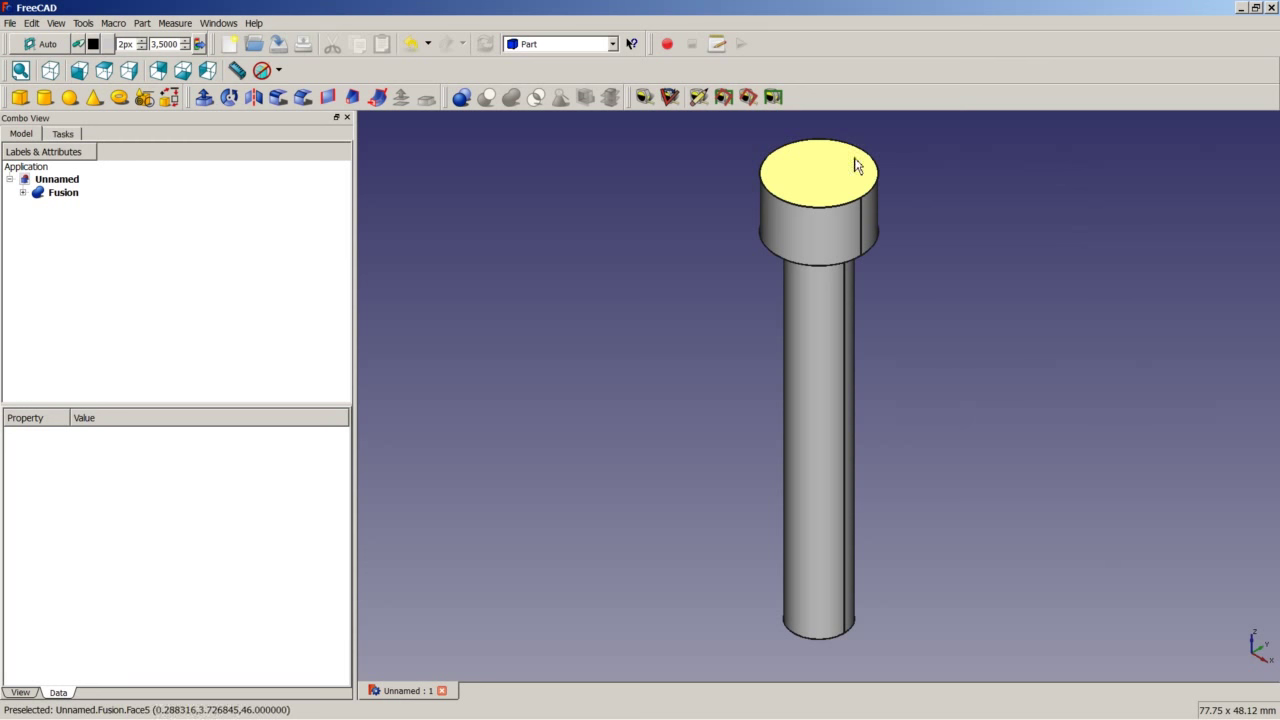
# - Create a new sketch on the flat end face of the screw head in the Sketcher workbench
pyautogui.click(806, 181)
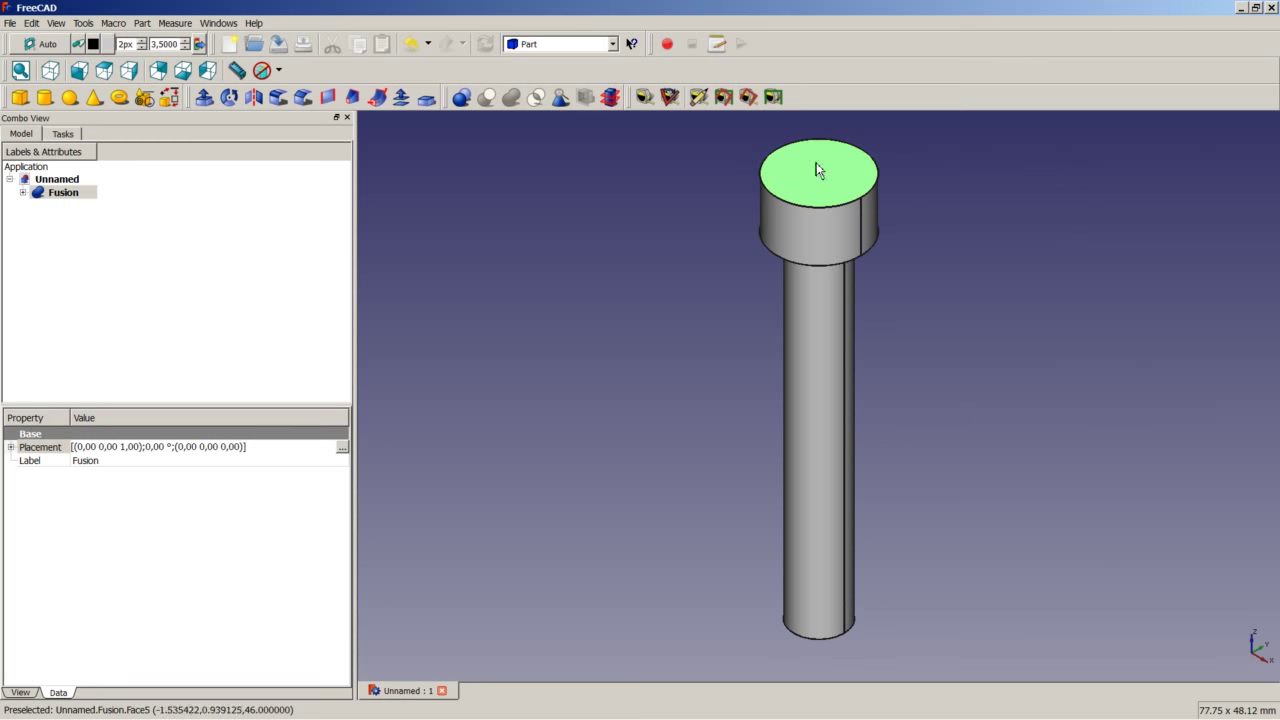
pyautogui.click(545, 44)
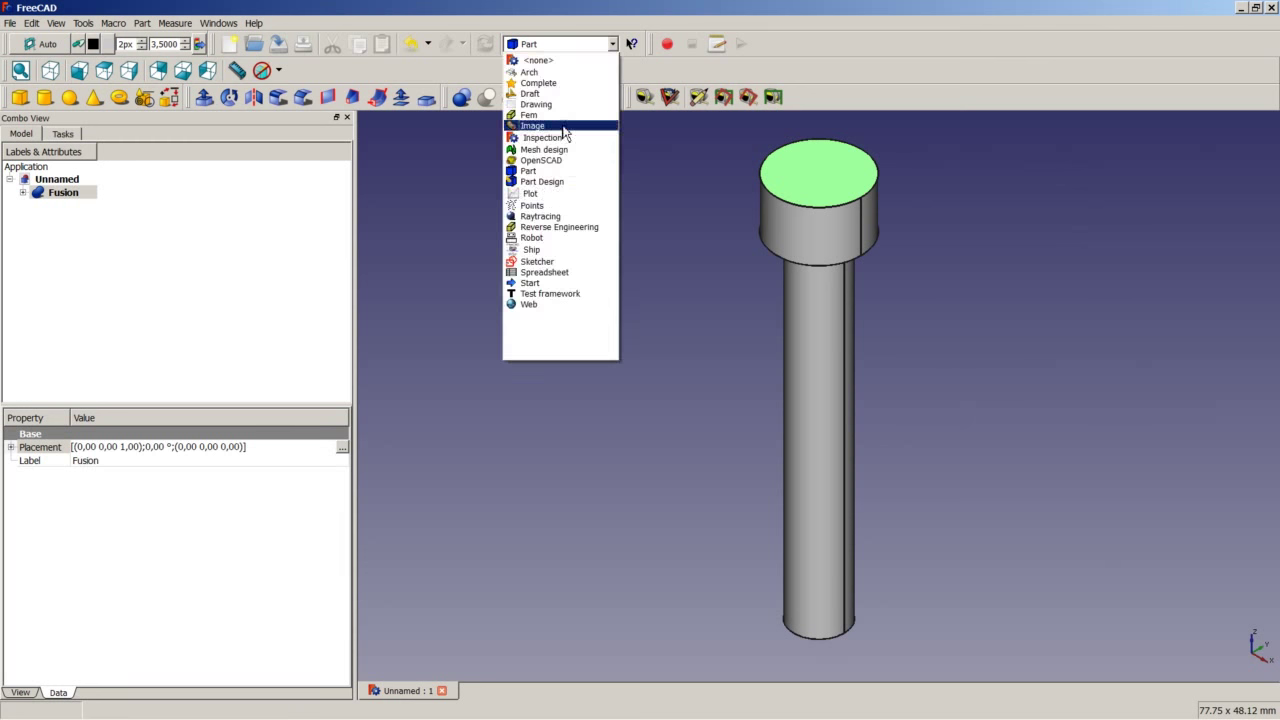
pyautogui.click(556, 263)
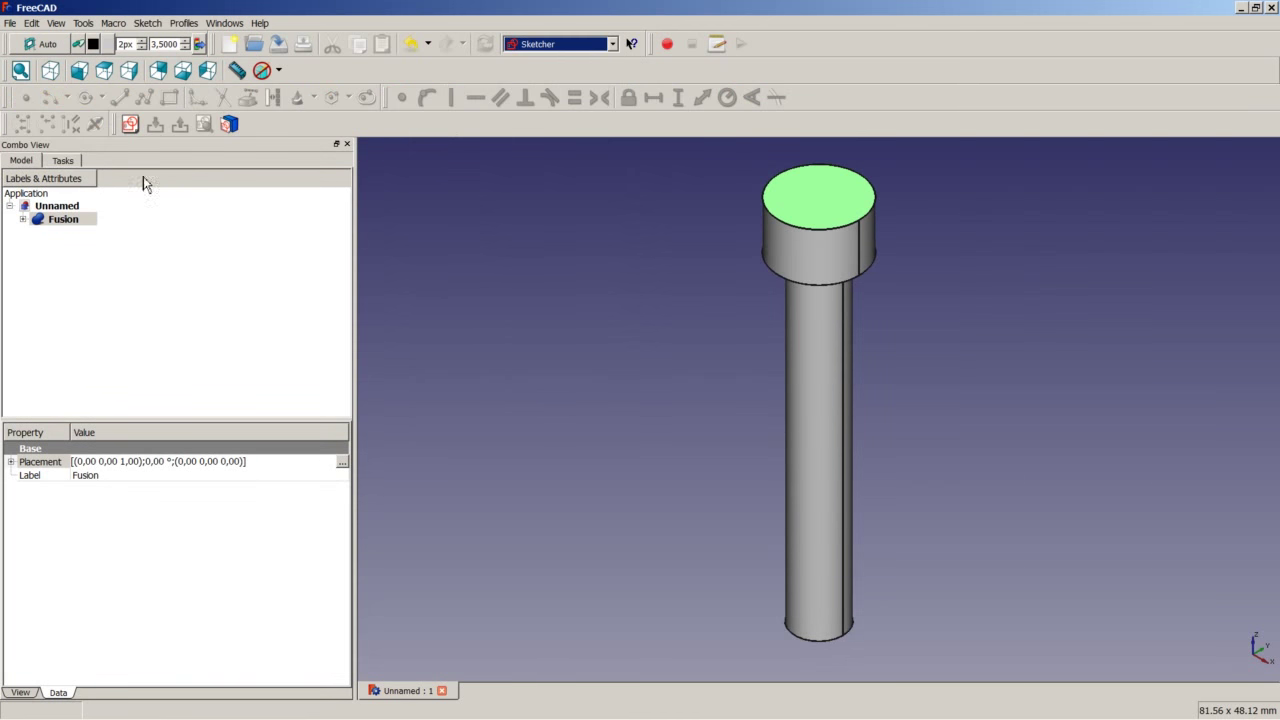
pyautogui.click(134, 131)
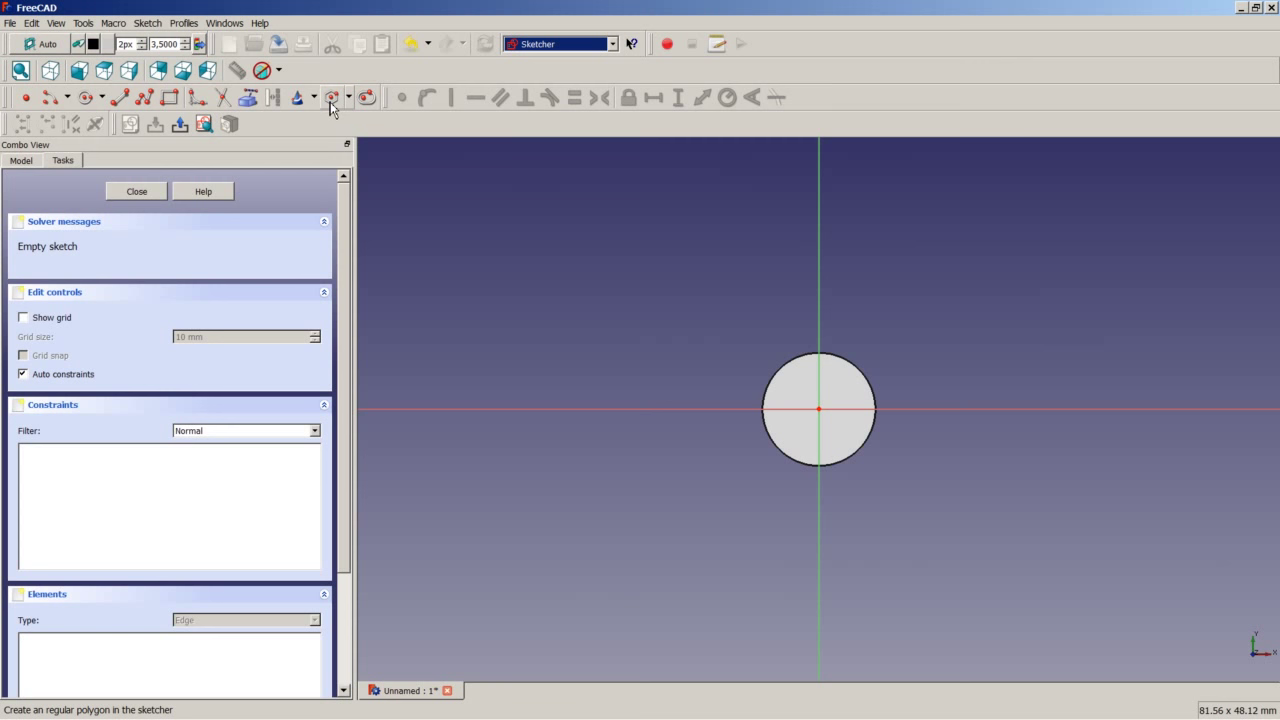
# - Sketch a regular hexagon centred on the origin, with its construction circle well inside the head's outline
pyautogui.click(331, 99)
pyautogui.scroll(4, 794, 360)
pyautogui.scroll(2, 851, 453)
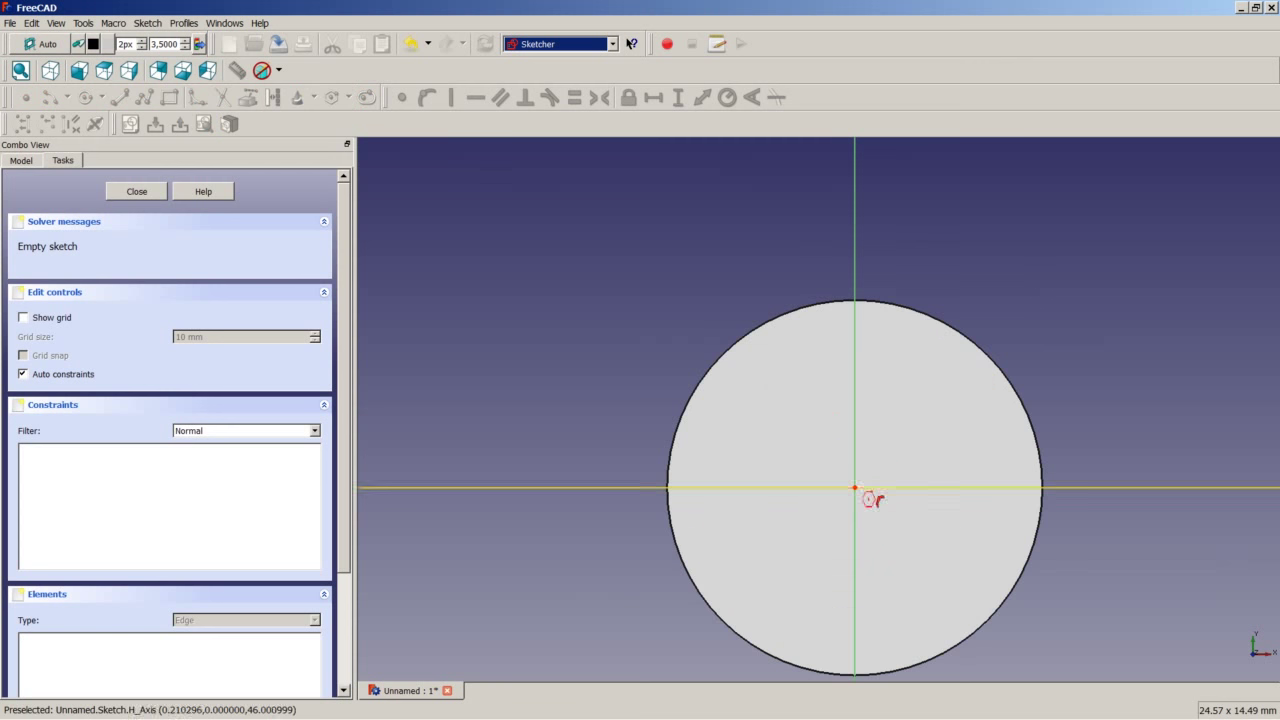
pyautogui.click(854, 488)
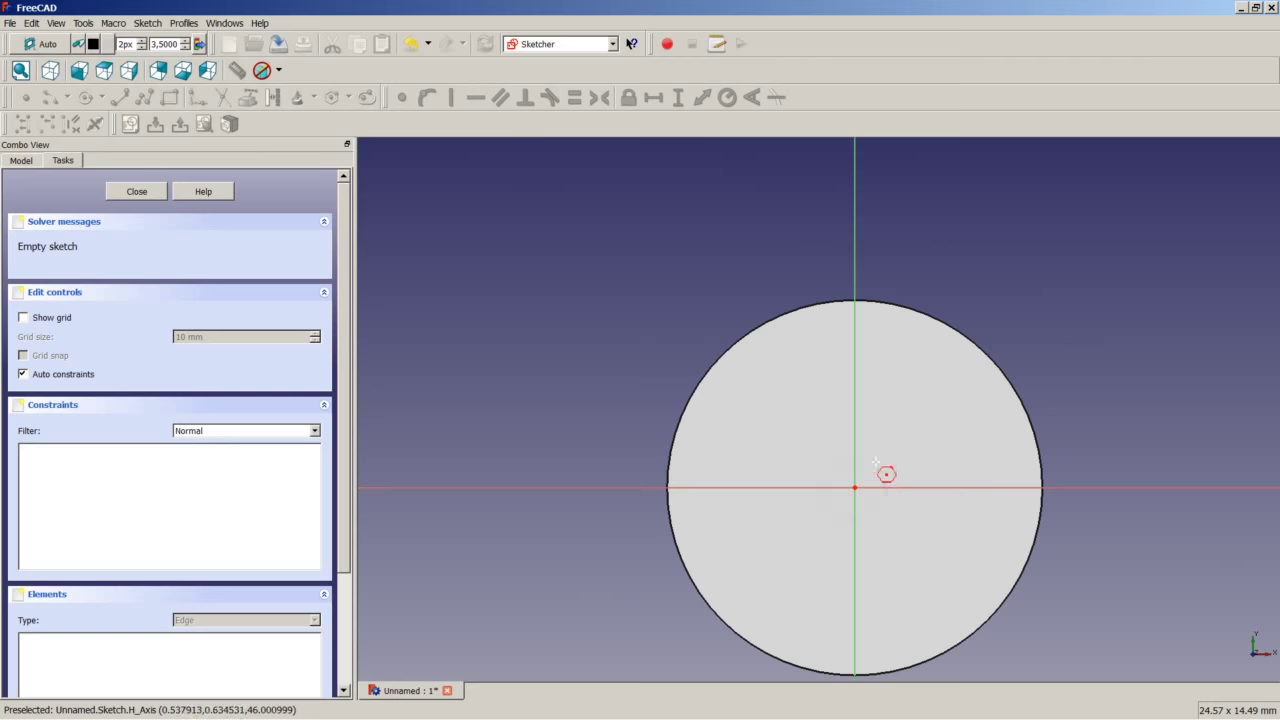
pyautogui.click(879, 370)
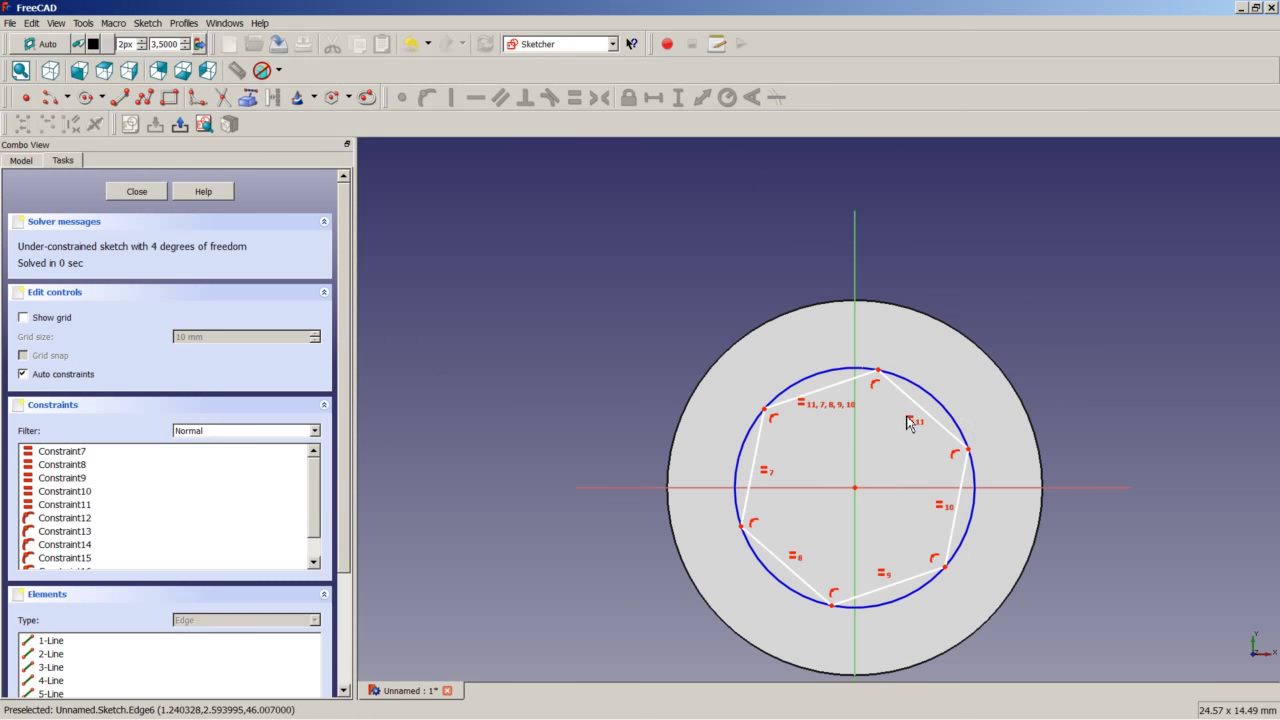
pyautogui.rightClick(872, 372)
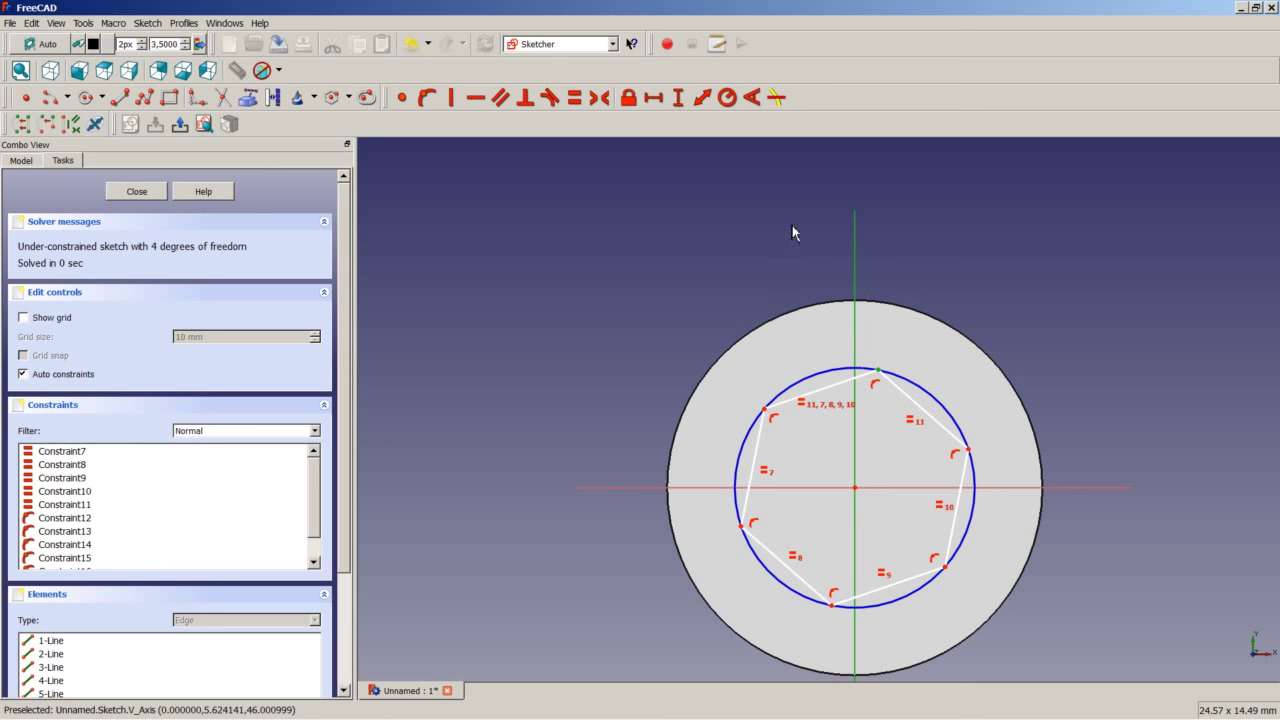
# - Constrain the hexagon's uppermost and lowermost vertices onto the vertical sketch axis
pyautogui.click(429, 98)
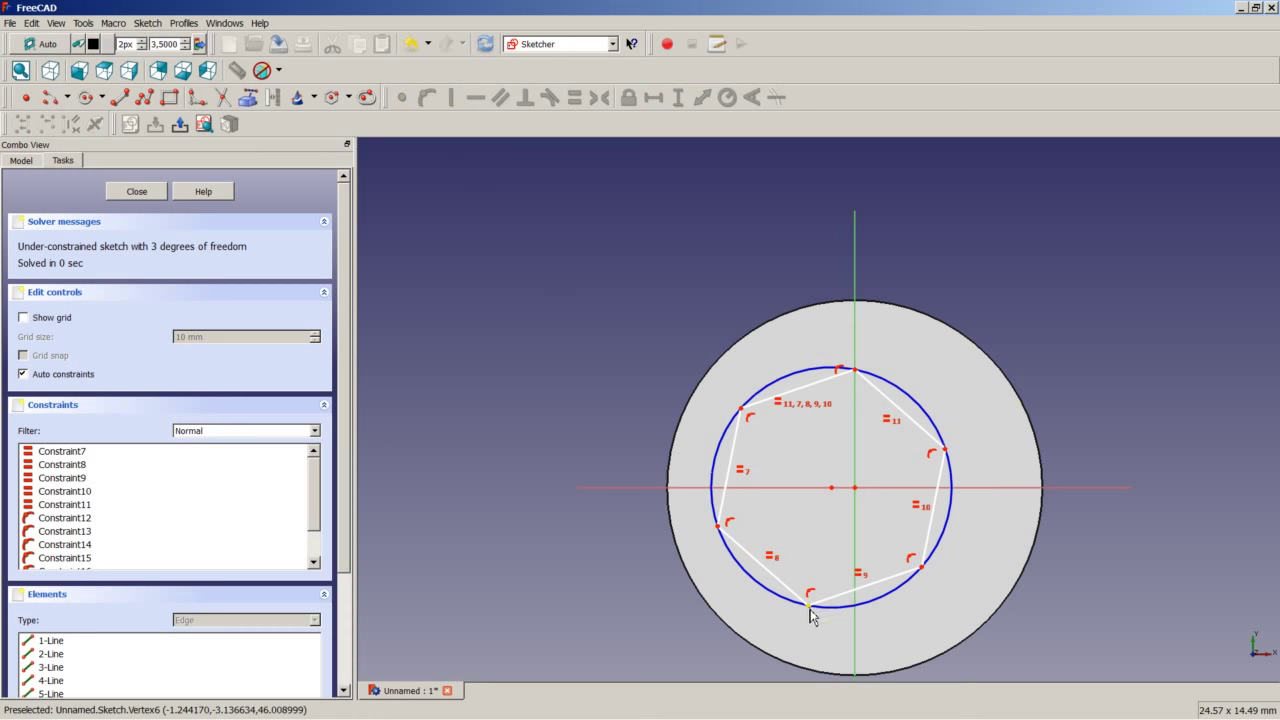
pyautogui.click(808, 606)
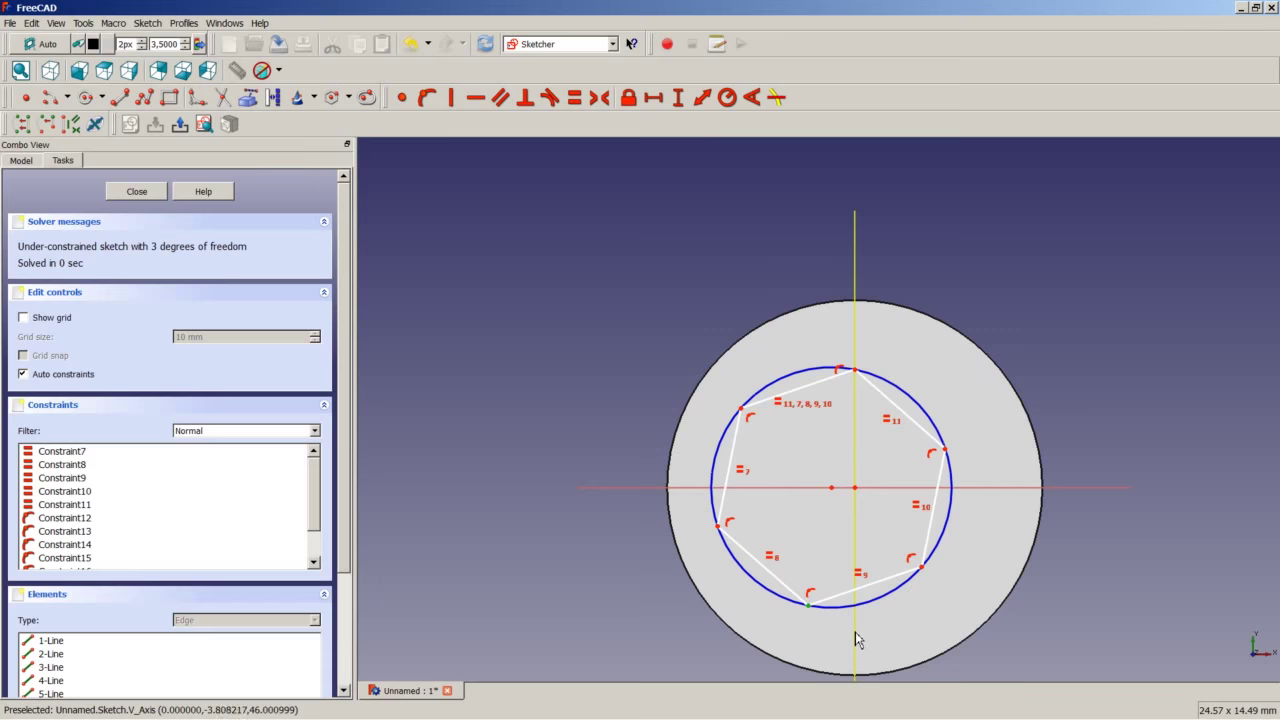
pyautogui.click(857, 641)
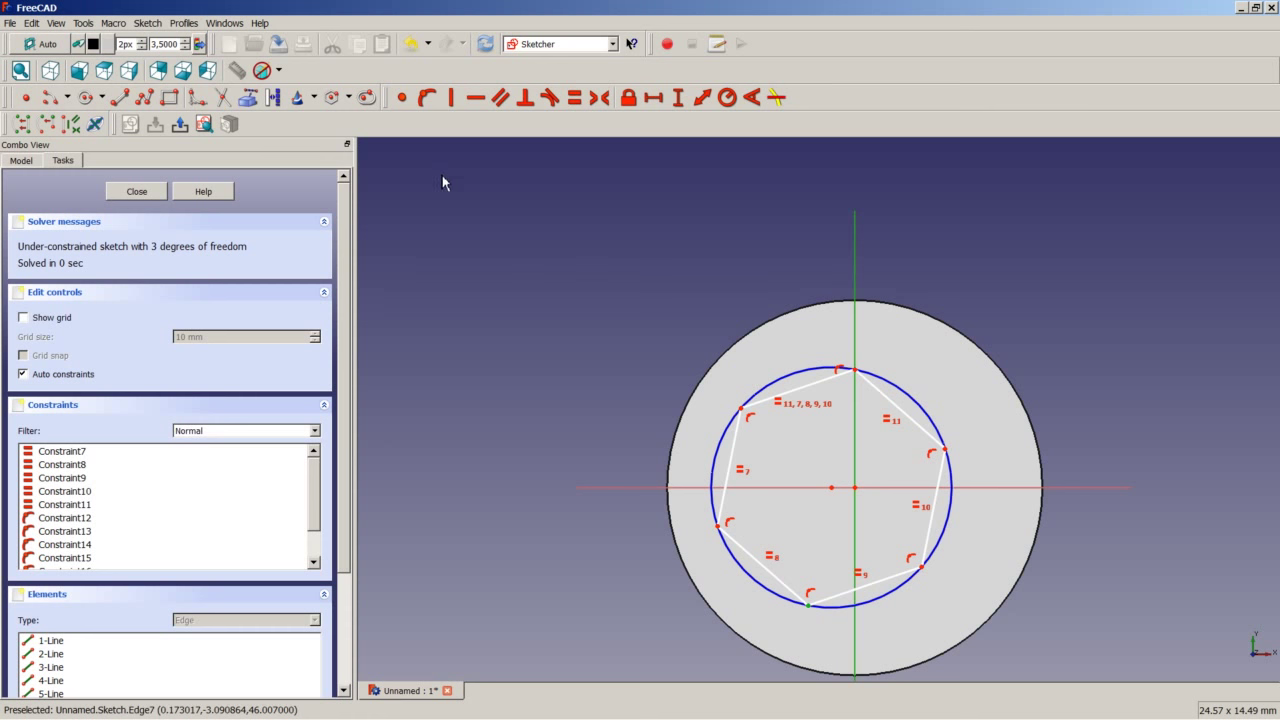
pyautogui.click(429, 100)
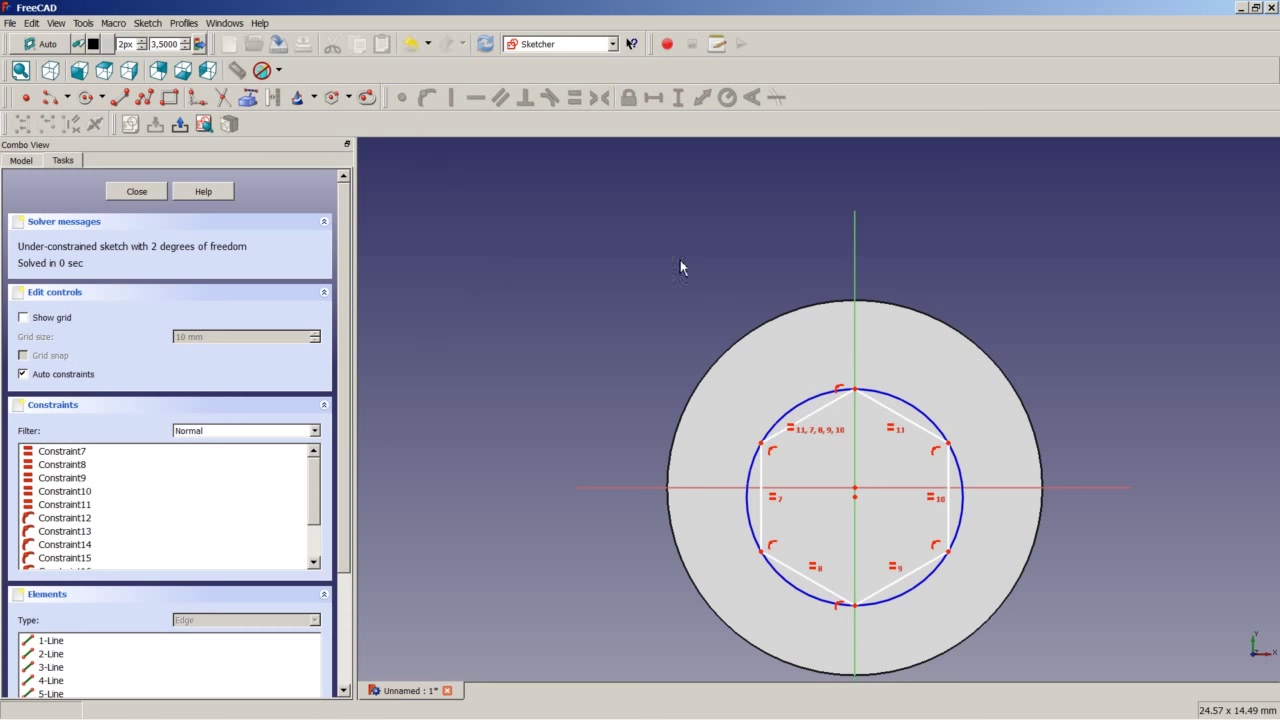
pyautogui.click(950, 450)
pyautogui.click(950, 554)
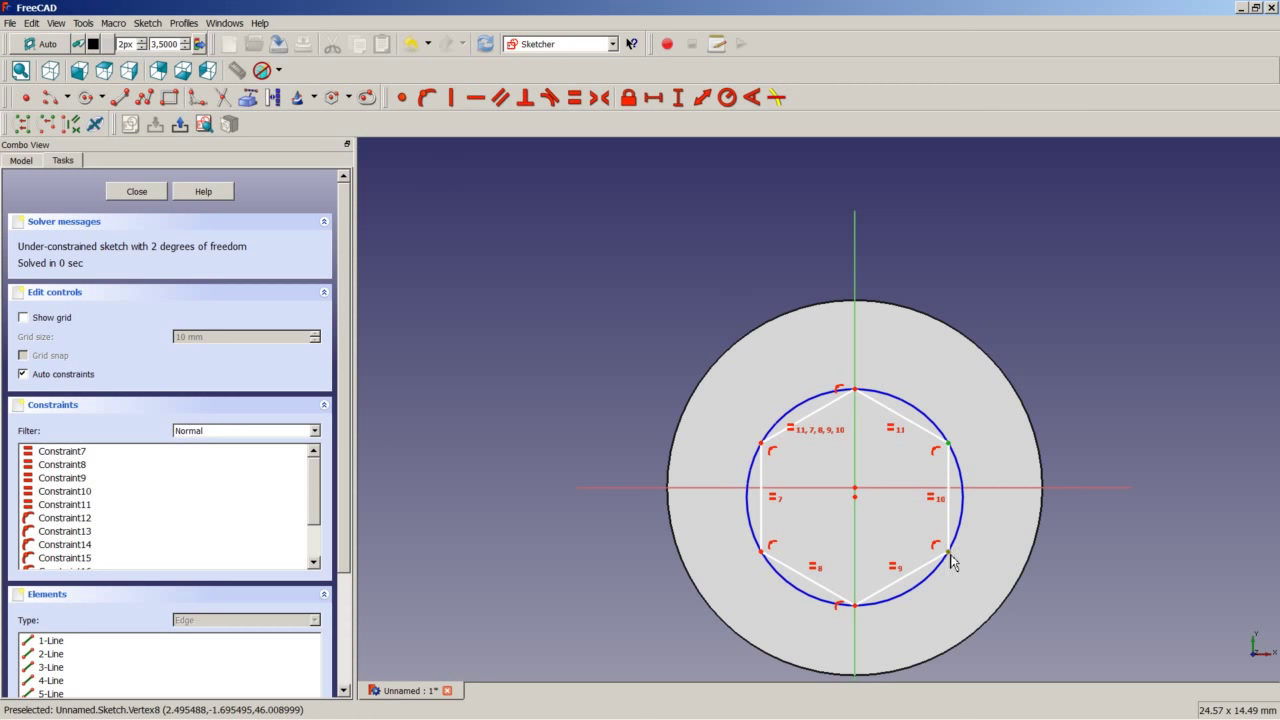
pyautogui.click(913, 495)
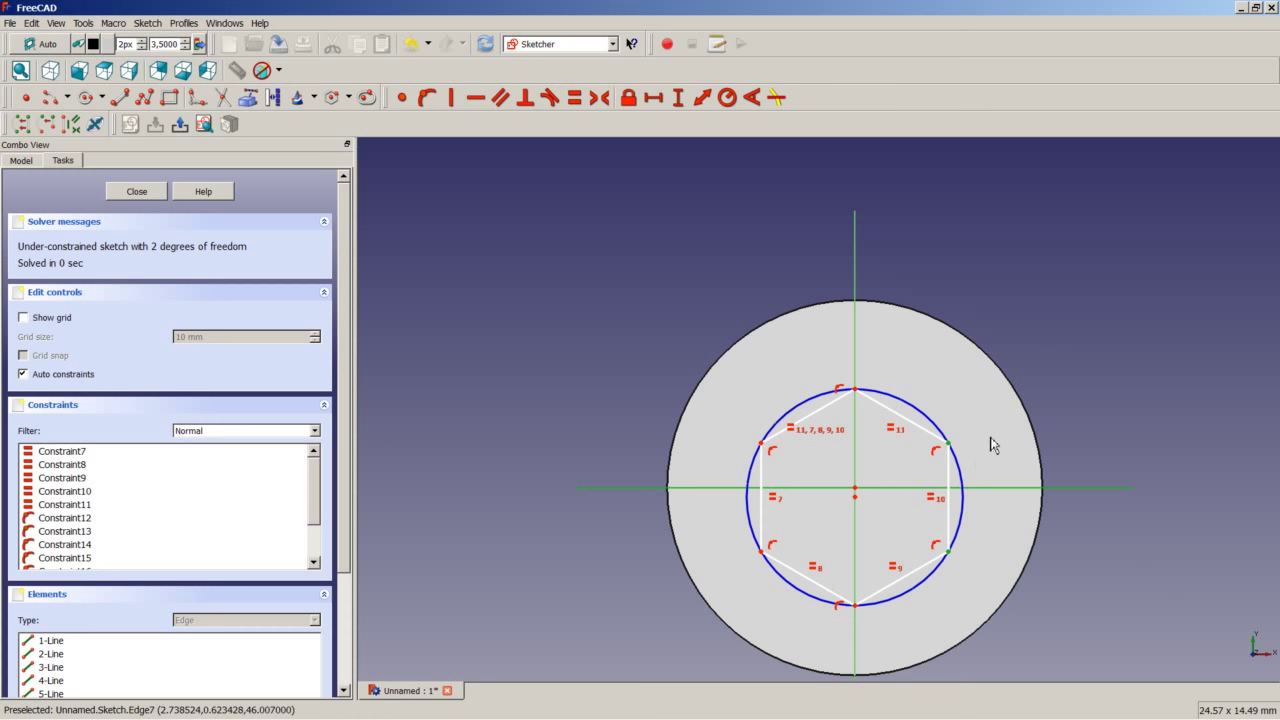
pyautogui.click(878, 519)
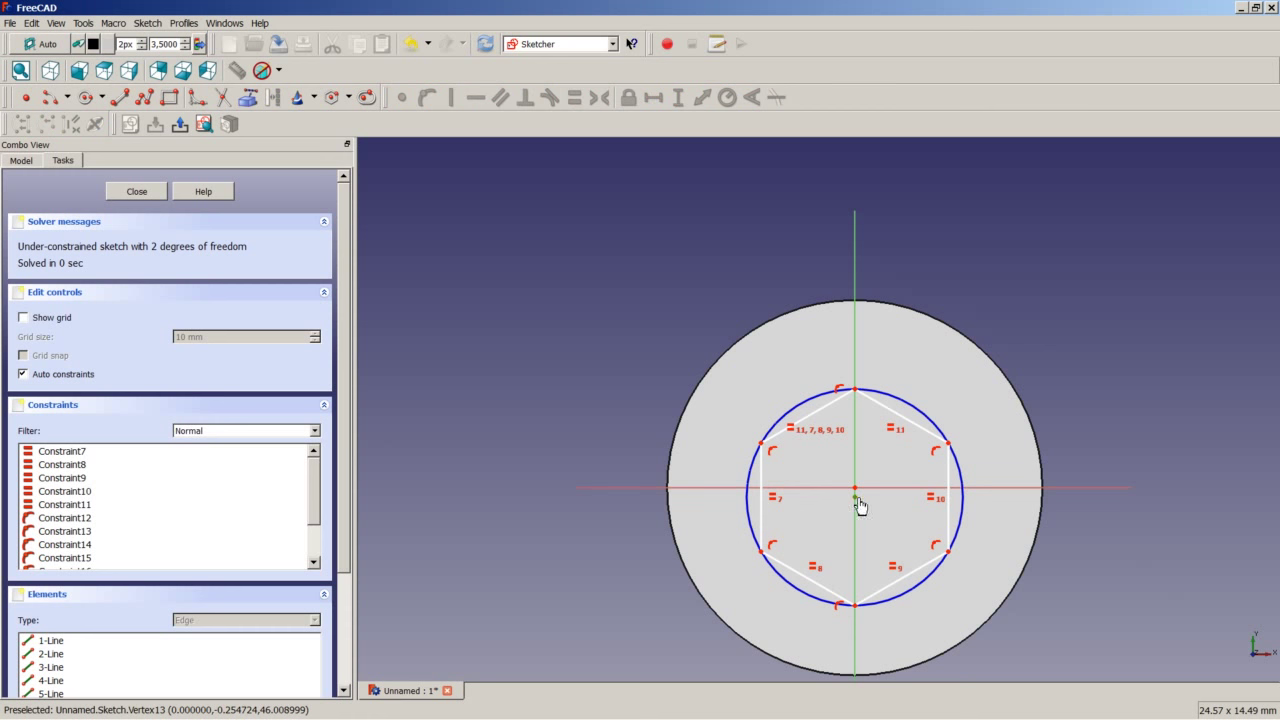
# - Finish the sketch with the hexagon's centre coincident with the origin and a horizontal width of 5 mm across the flats
pyautogui.click(857, 504)
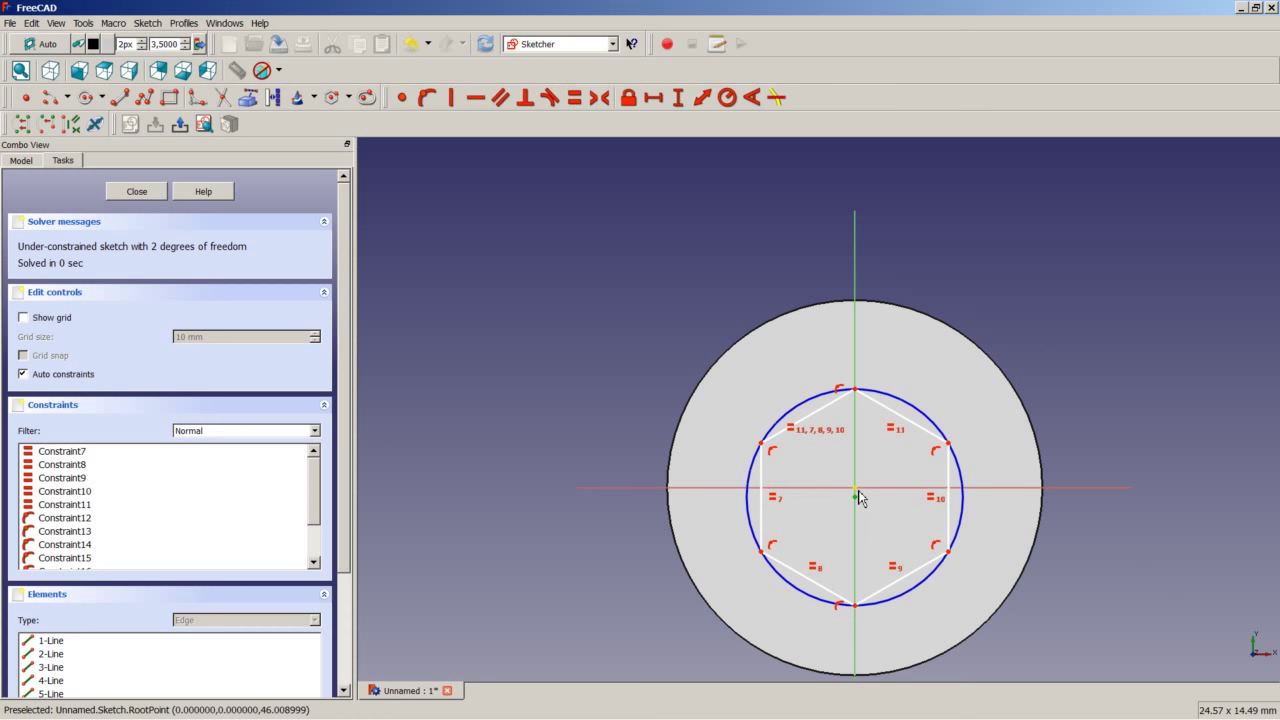
pyautogui.click(403, 100)
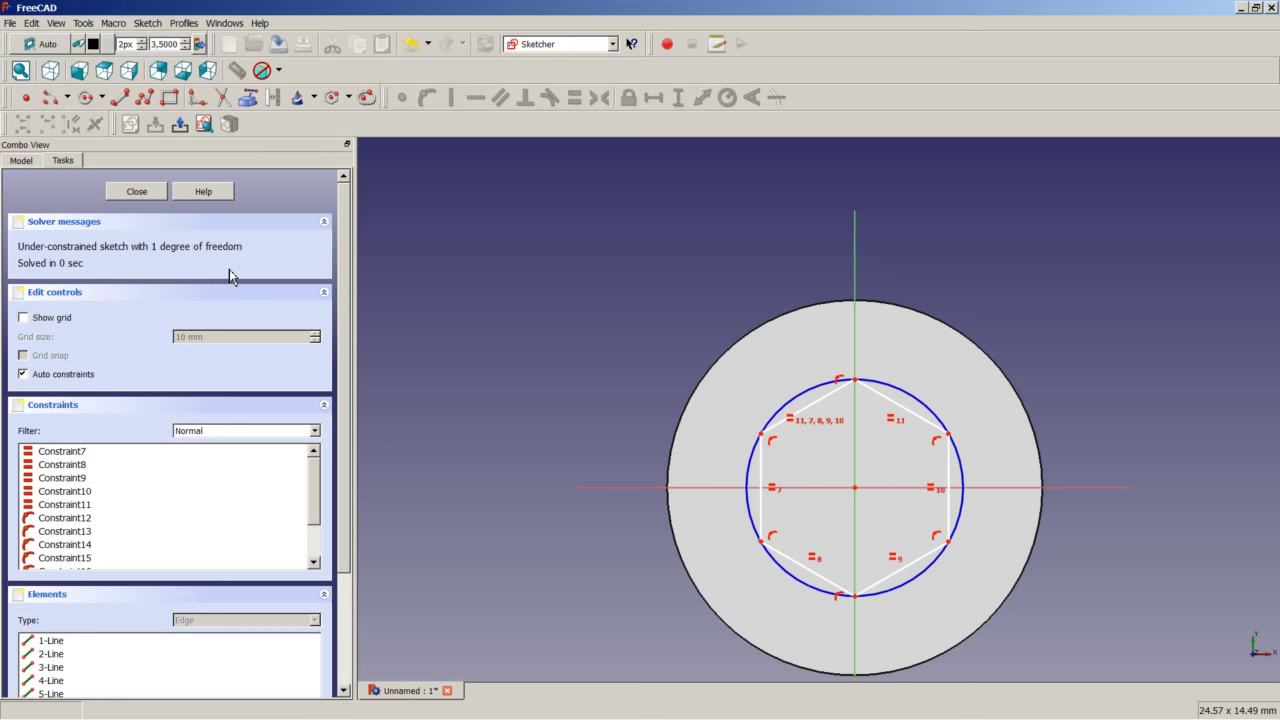
pyautogui.click(763, 434)
pyautogui.click(948, 434)
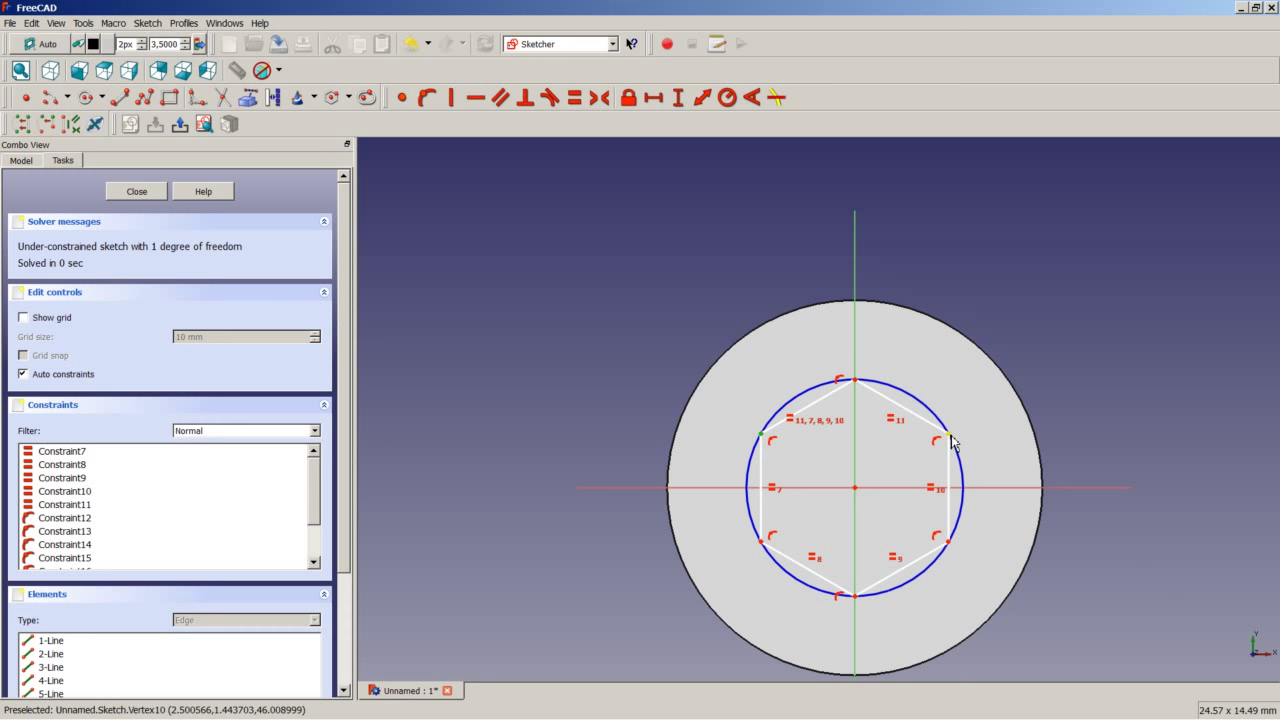
pyautogui.click(655, 97)
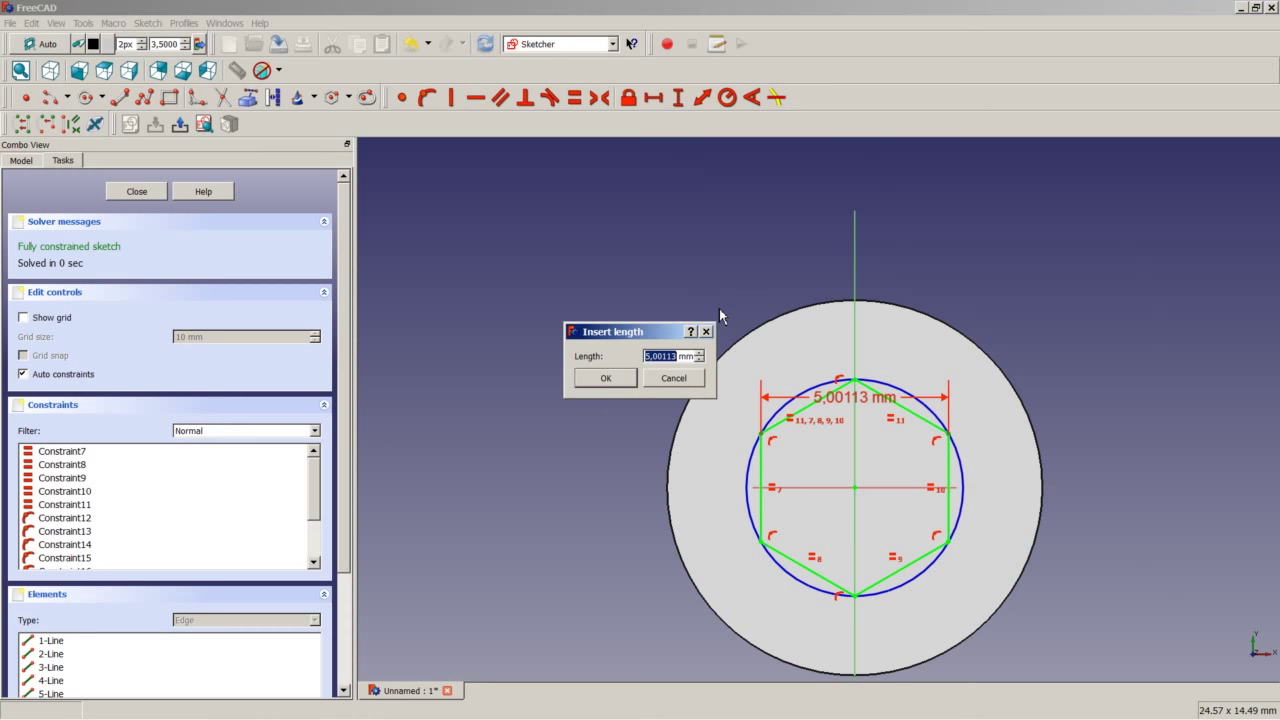
pyautogui.write('5')
pyautogui.click(619, 381)
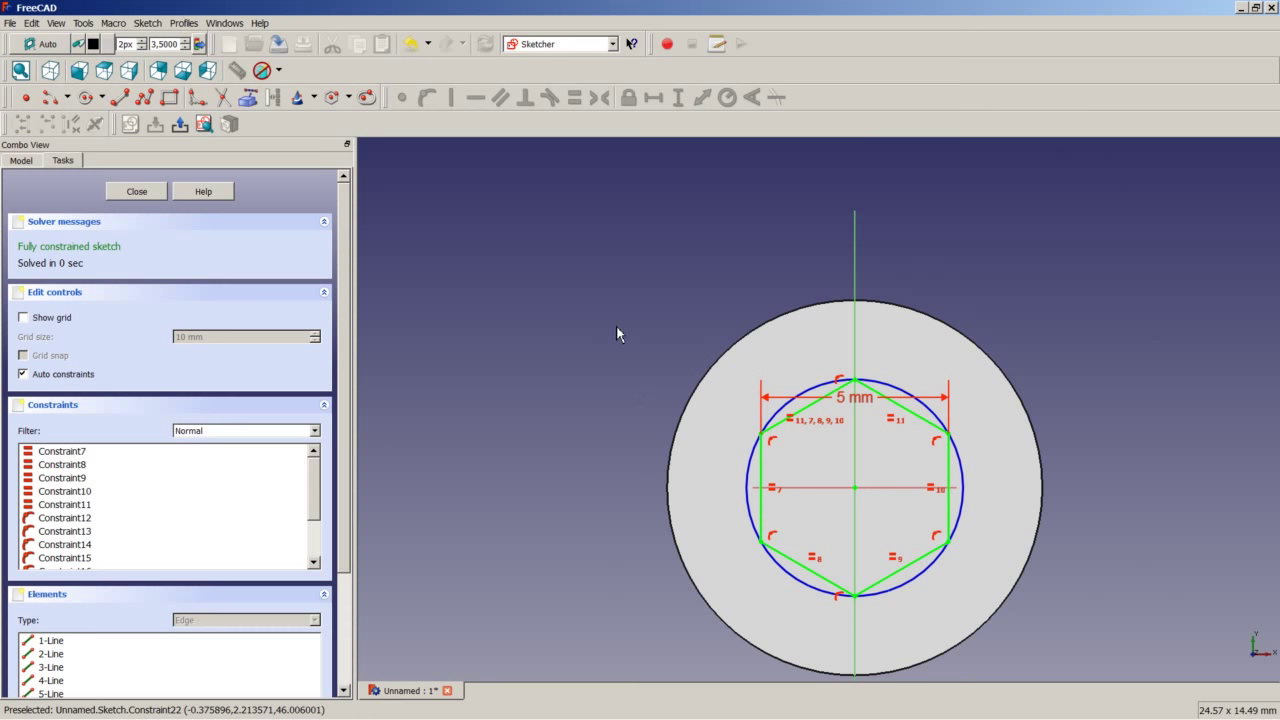
pyautogui.moveTo(855, 397); pyautogui.dragTo(859, 347)
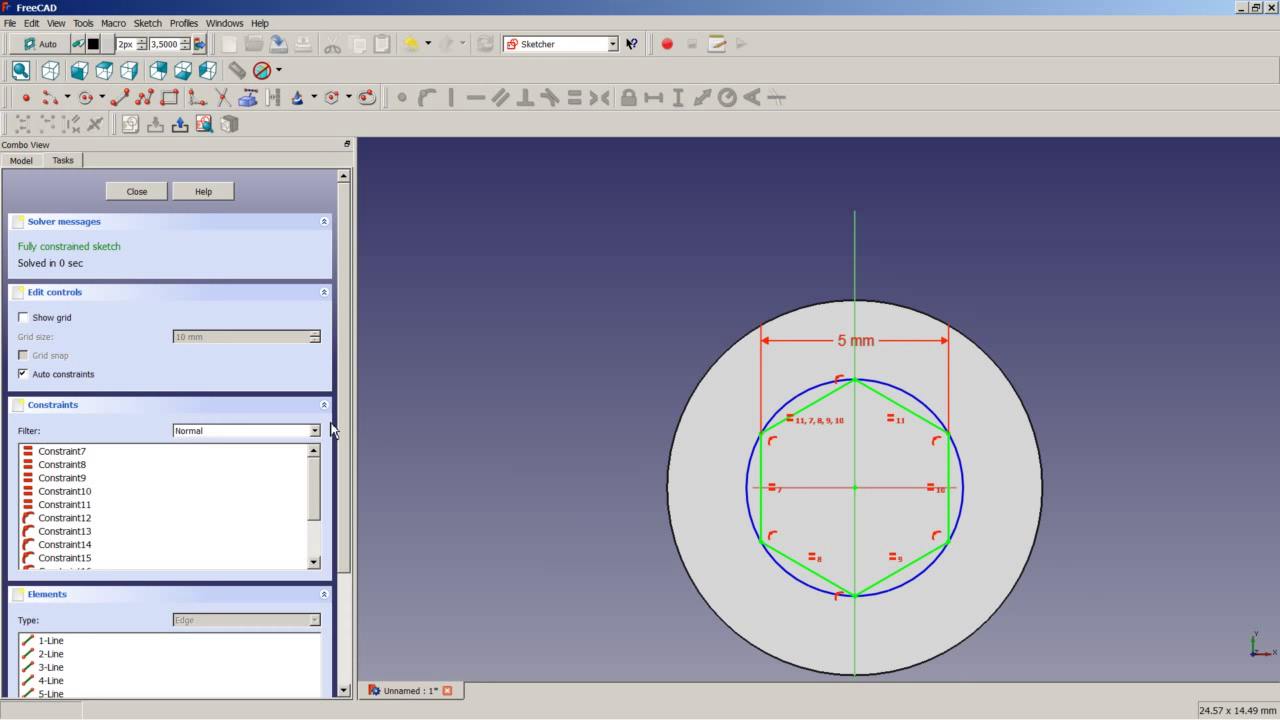
pyautogui.click(145, 194)
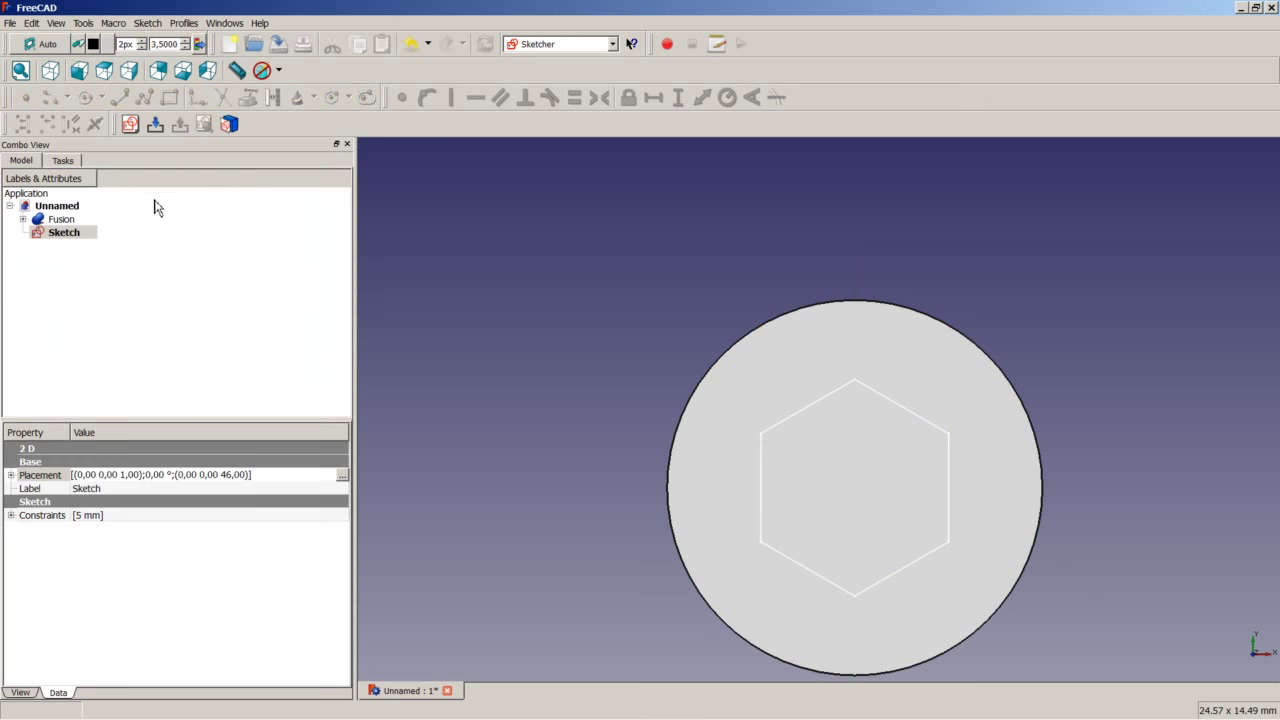
# - Extrude the hexagon sketch as a solid into the head in the Part workbench, using a Z direction value of -3
pyautogui.click(551, 46)
pyautogui.click(540, 172)
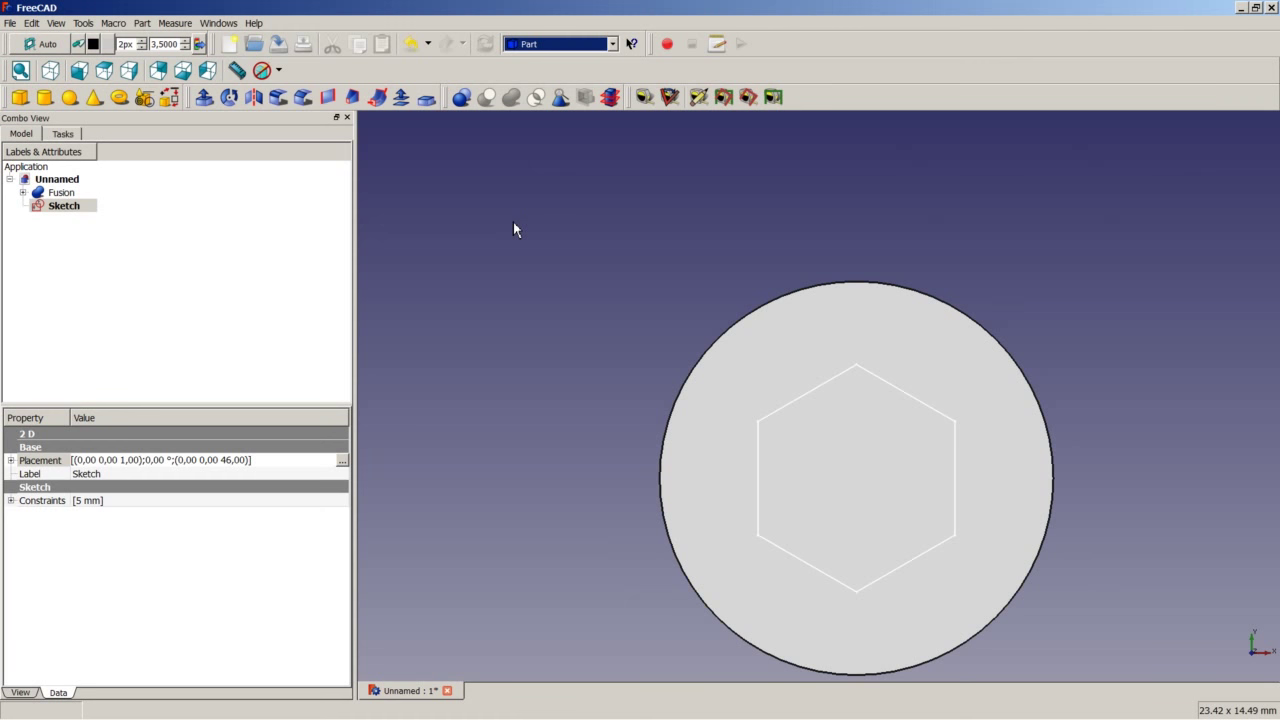
pyautogui.click(205, 98)
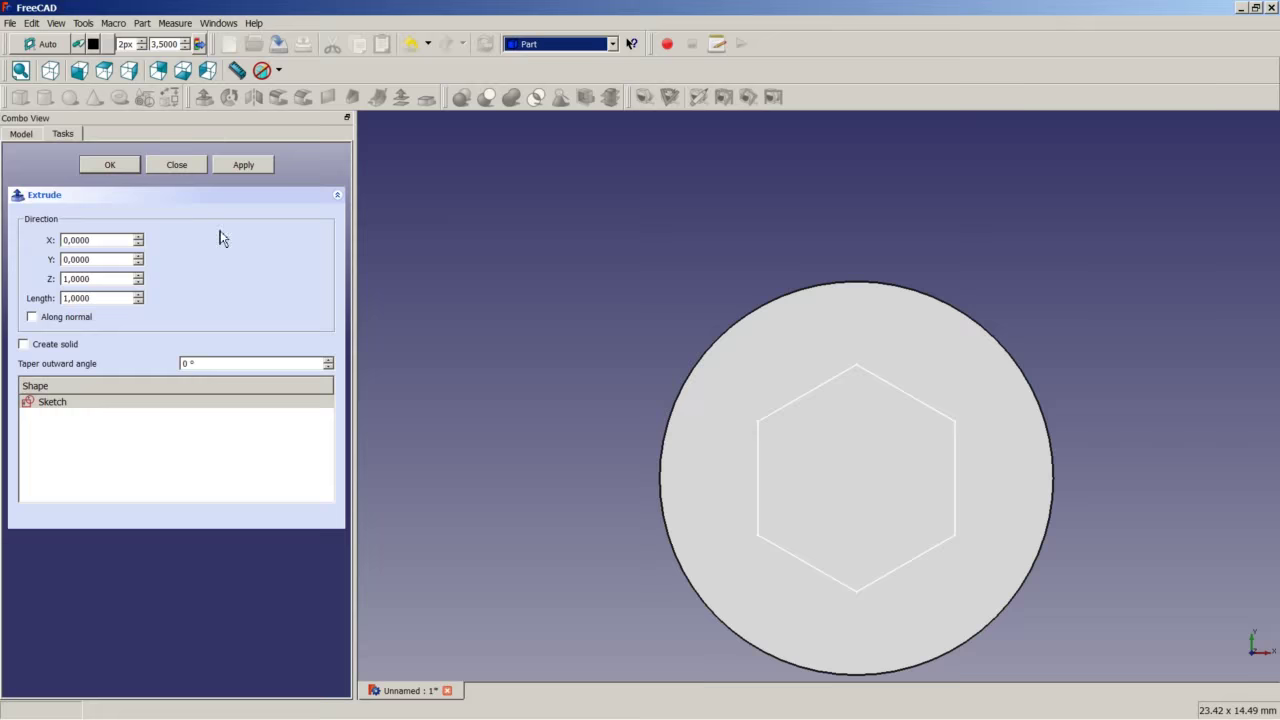
pyautogui.moveTo(1000, 506); pyautogui.dragTo(952, 482, button='middle')
pyautogui.scroll(-5, 946, 482)
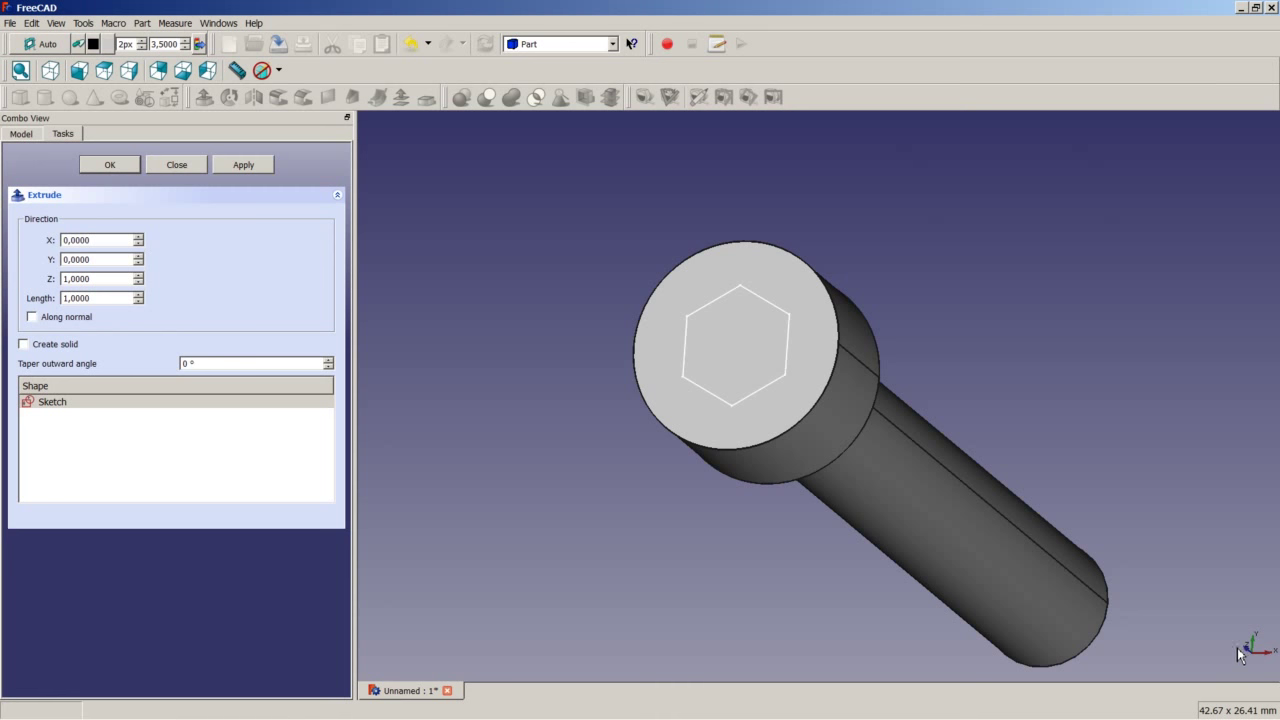
pyautogui.doubleClick(95, 279)
pyautogui.write('-3')
pyautogui.click(65, 348)
pyautogui.click(110, 165)
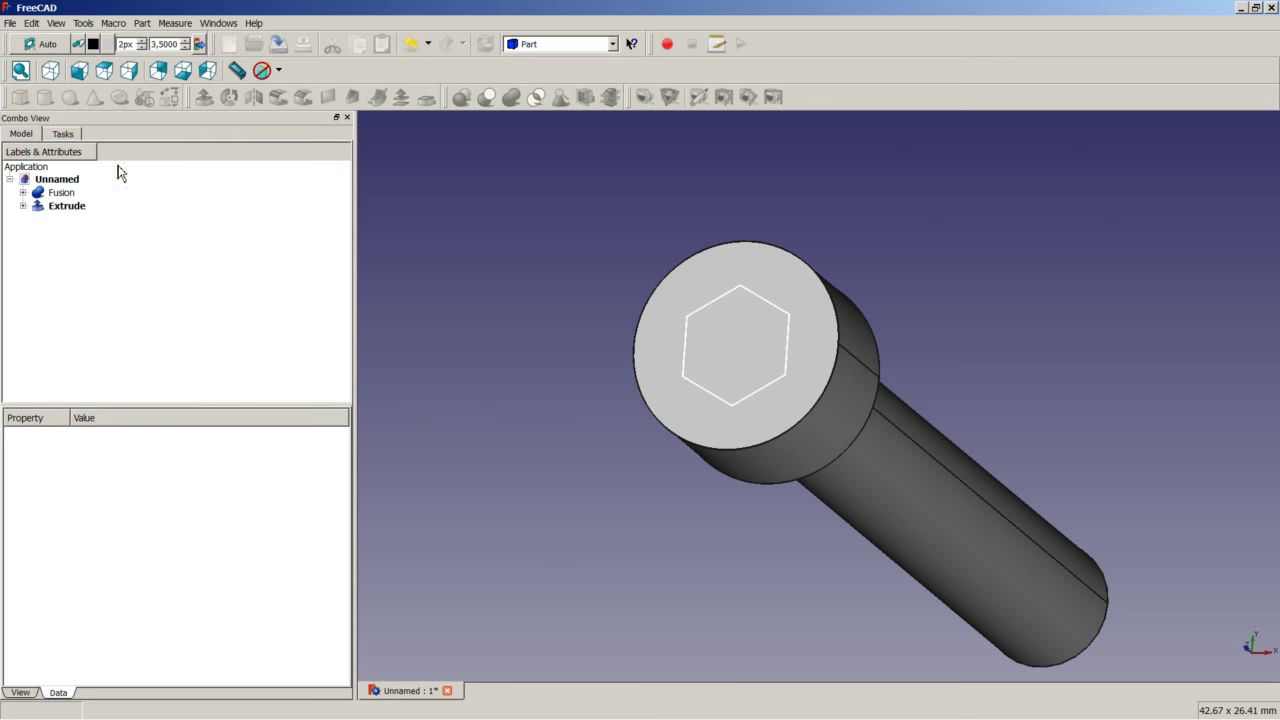
# - Cut the extruded hexagon from the fused screw body to form the hex socket
pyautogui.click(62, 193)
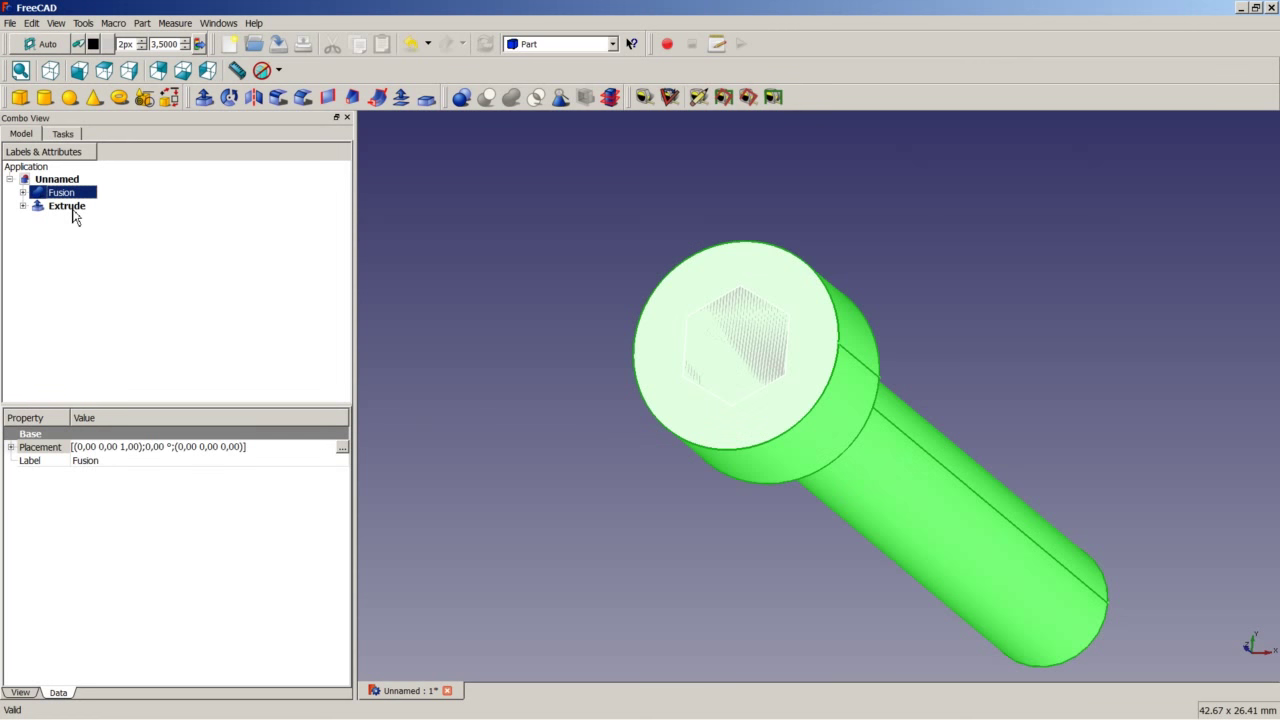
pyautogui.keyDown('ctrl'); pyautogui.click(68, 206); pyautogui.keyUp('ctrl')
pyautogui.click(494, 104)
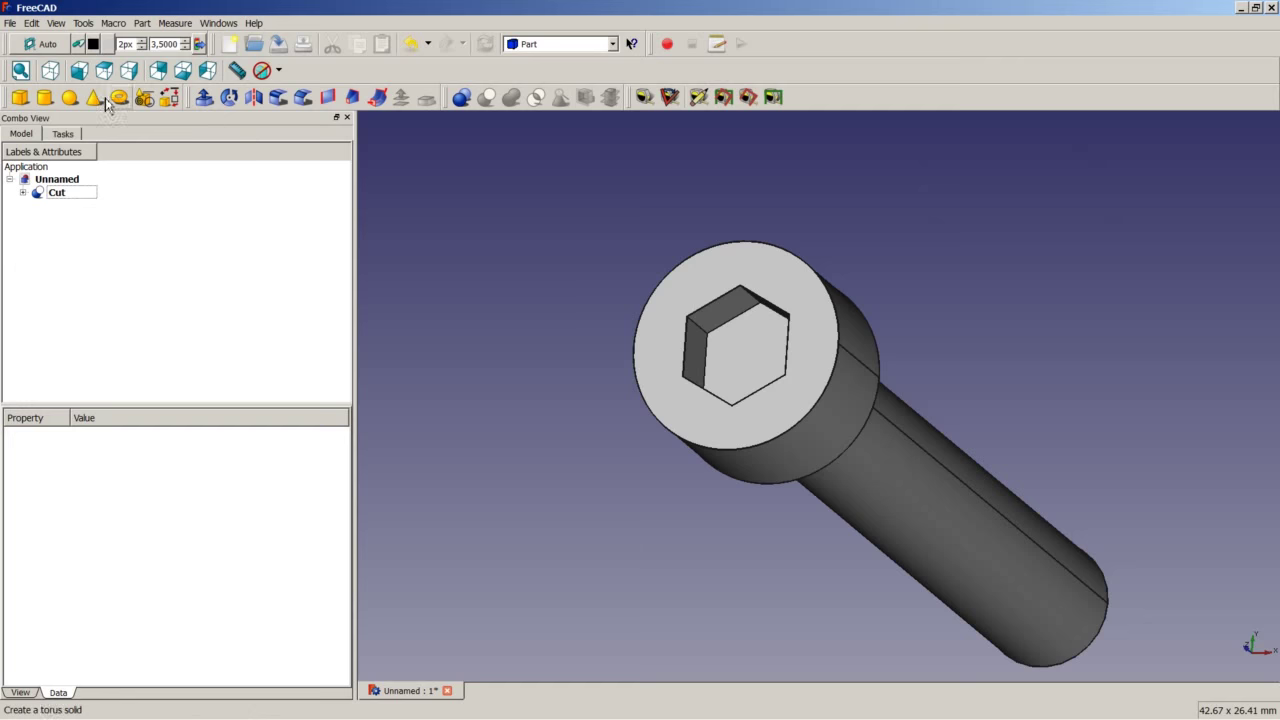
# - In axonometric view, fillet the outer circular edge of the head's socket face with a radius of 0.6 mm
pyautogui.click(52, 75)
pyautogui.rightClick(673, 310)
pyautogui.click(698, 317)
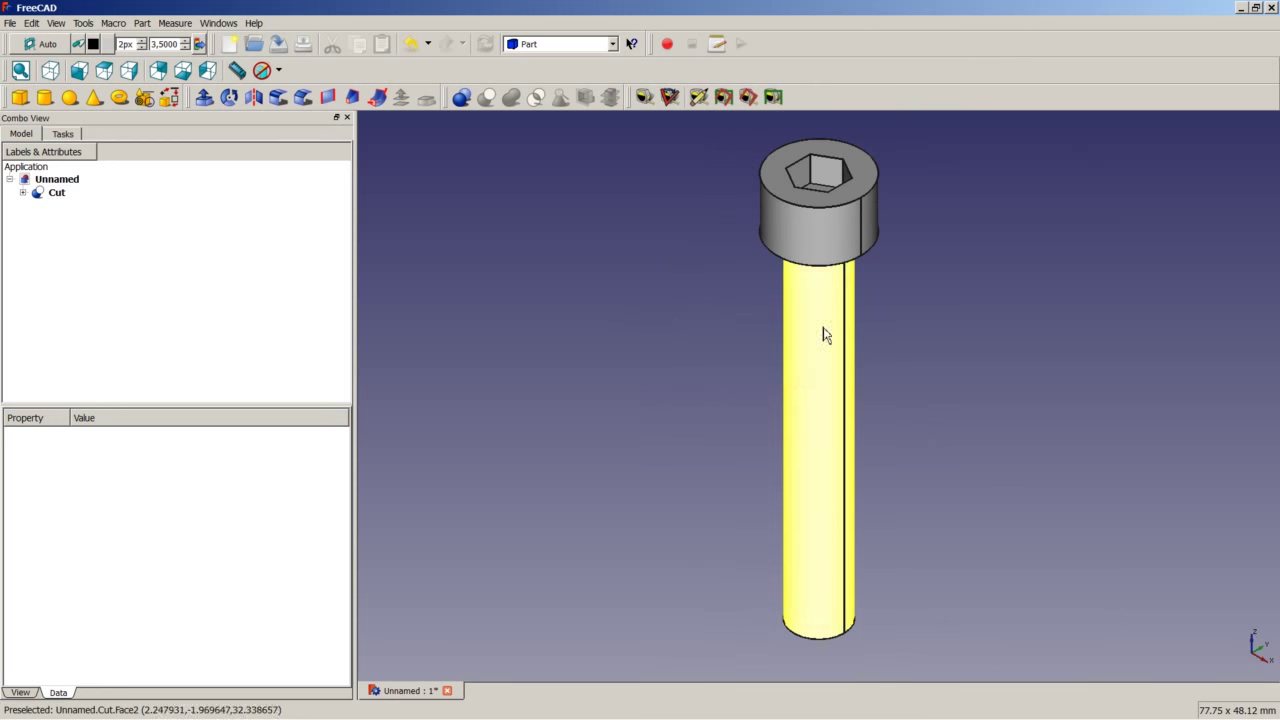
pyautogui.click(815, 207)
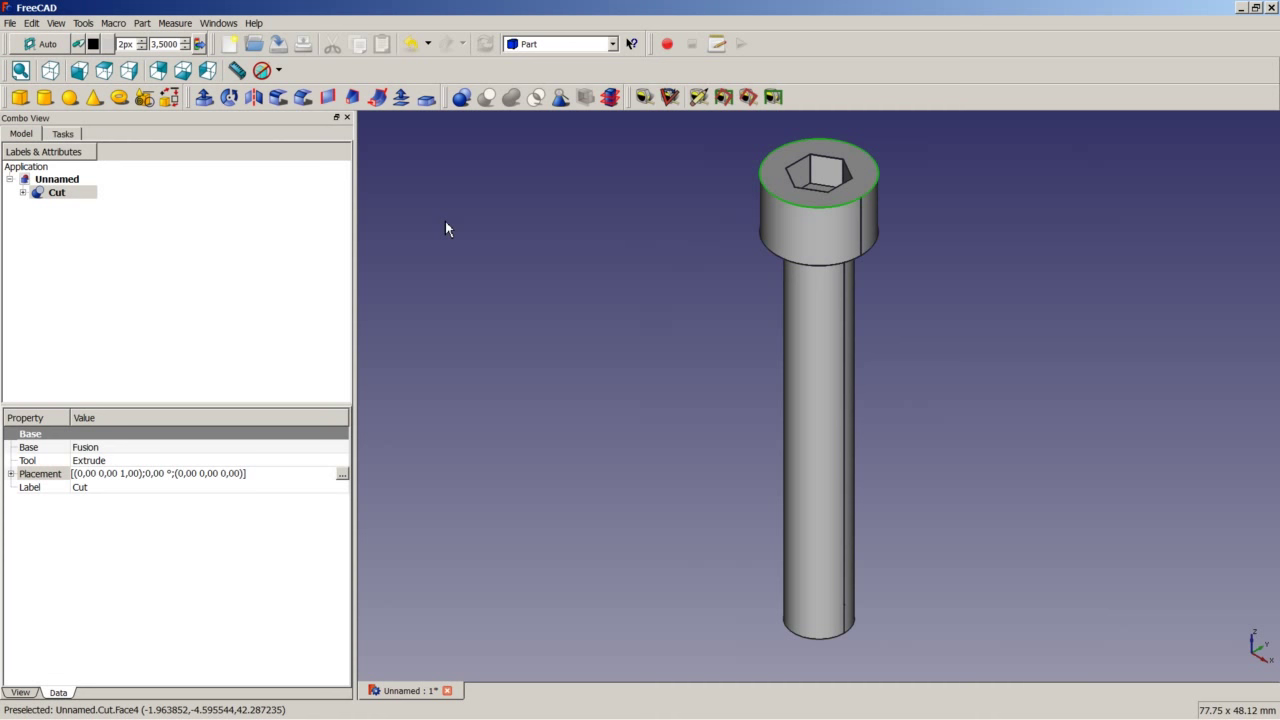
pyautogui.click(279, 101)
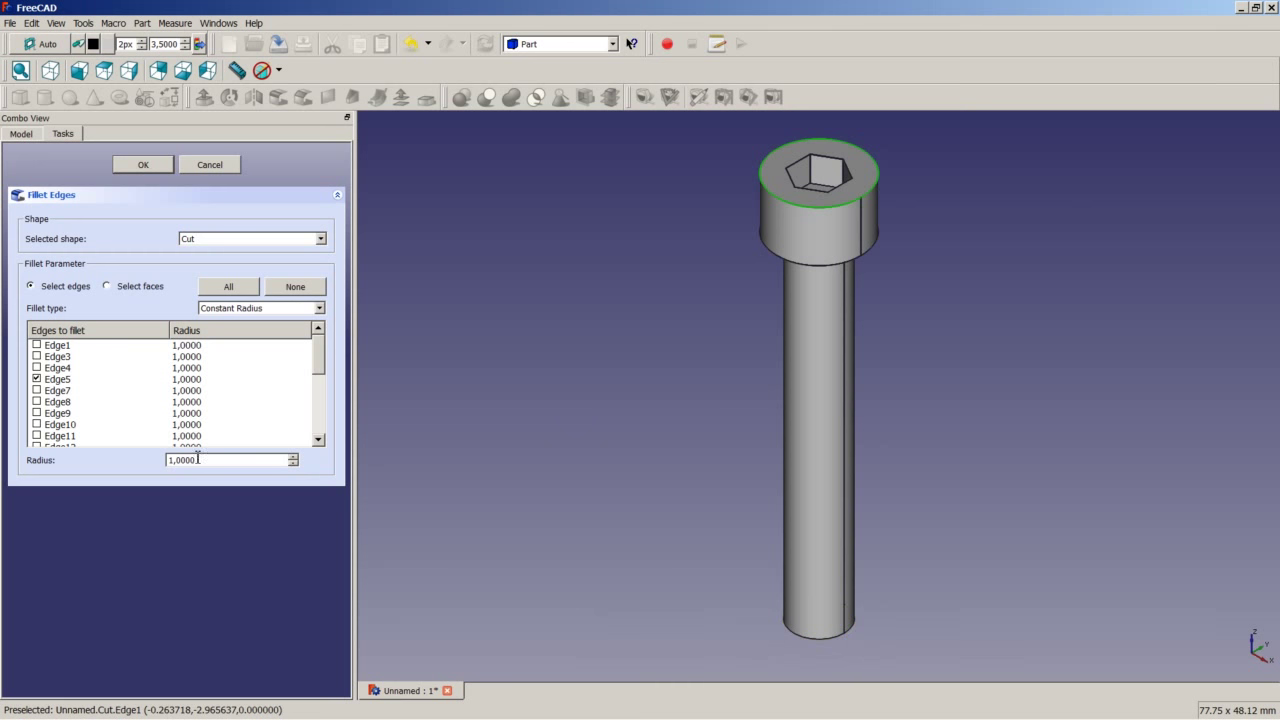
pyautogui.moveTo(214, 460); pyautogui.dragTo(153, 462)
pyautogui.write('0,6')
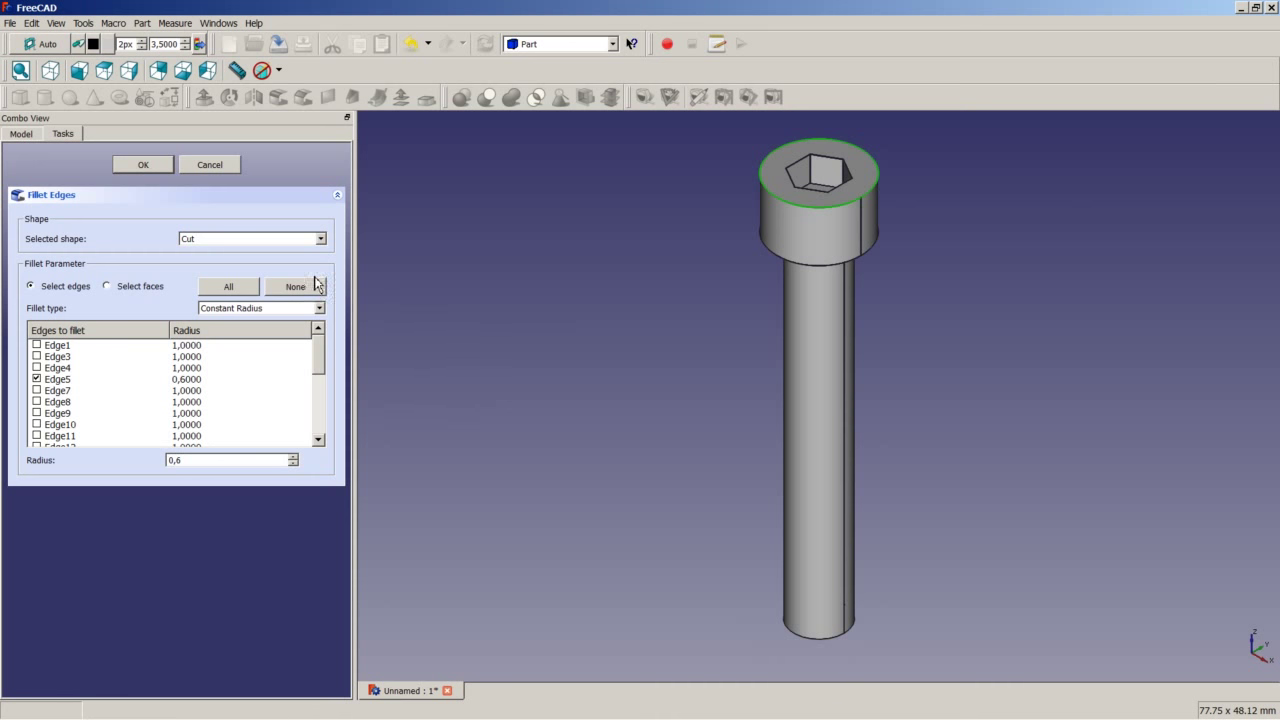
pyautogui.click(143, 165)
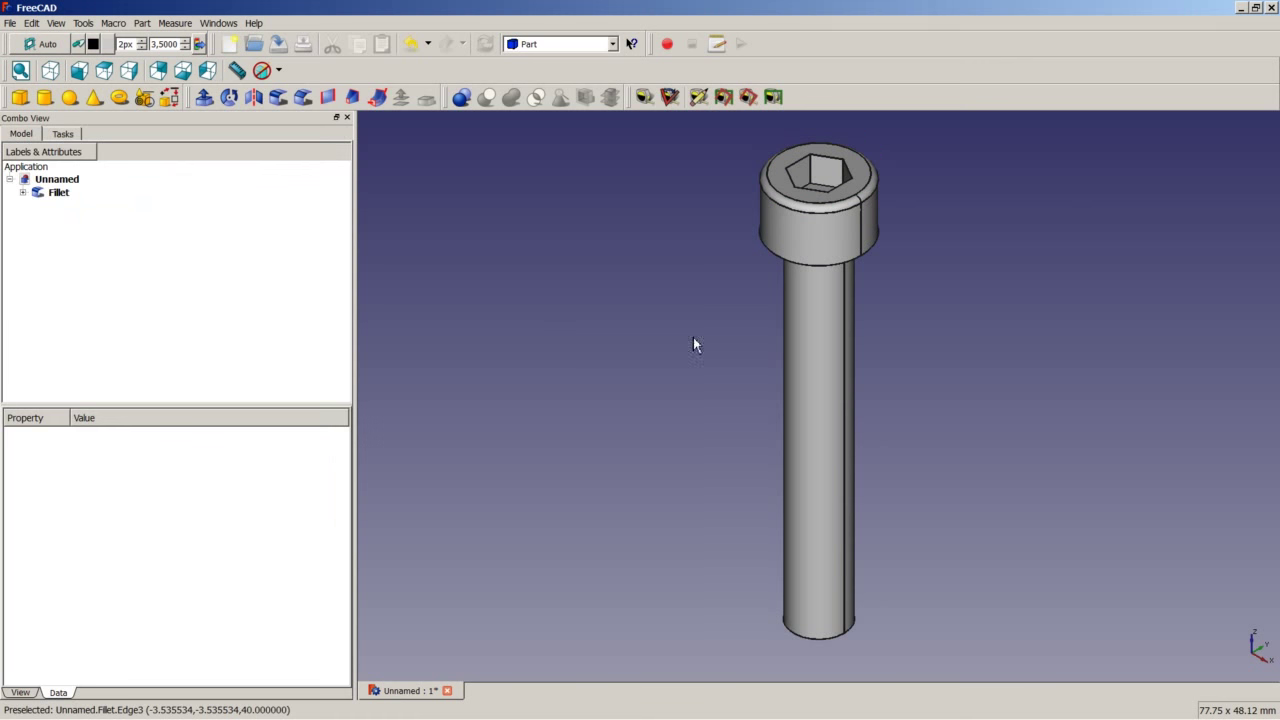
# - Chamfer the circular edge at the free end of the screw's shank with a constant length
pyautogui.click(796, 643)
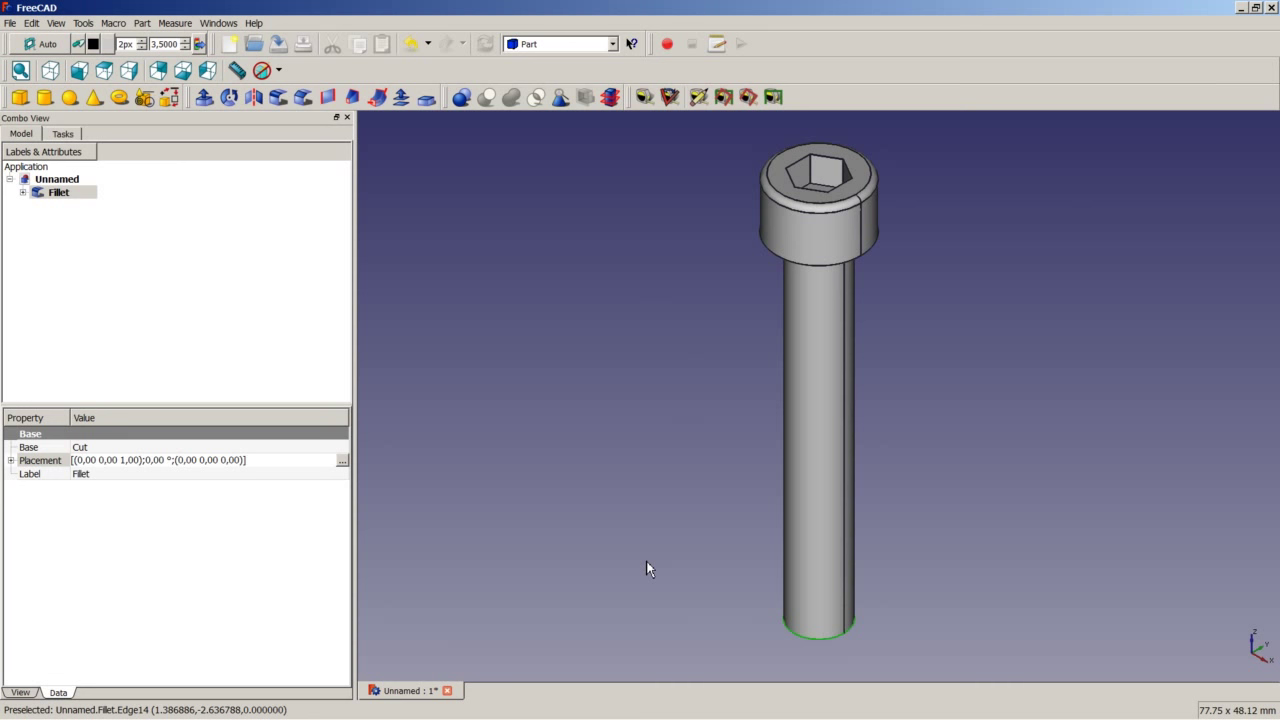
pyautogui.click(300, 99)
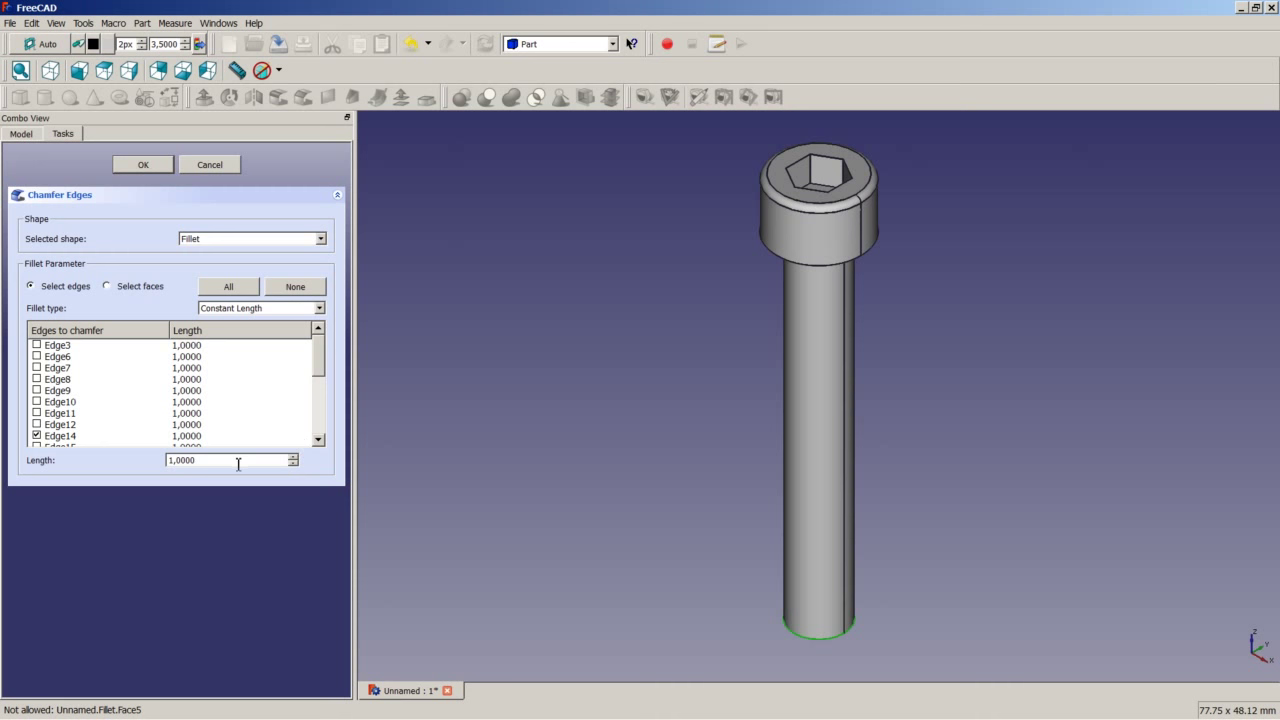
pyautogui.moveTo(239, 464); pyautogui.dragTo(135, 454)
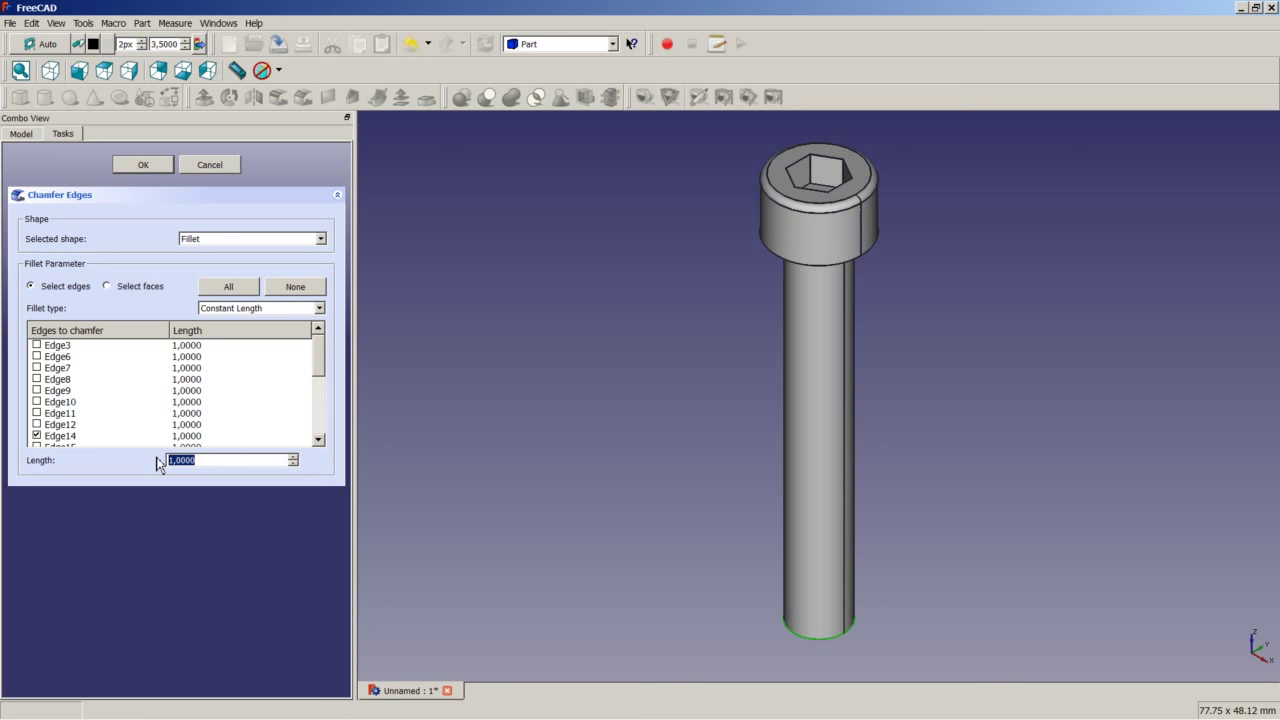
pyautogui.write('0')
pyautogui.click(160, 166)
# - Examine the finished screw from the head side and expand its model history down to the contents of Fusion and Extrude
pyautogui.moveTo(789, 380); pyautogui.dragTo(691, 371, button='middle')
pyautogui.click(22, 192)
pyautogui.click(36, 205)
pyautogui.click(49, 218)
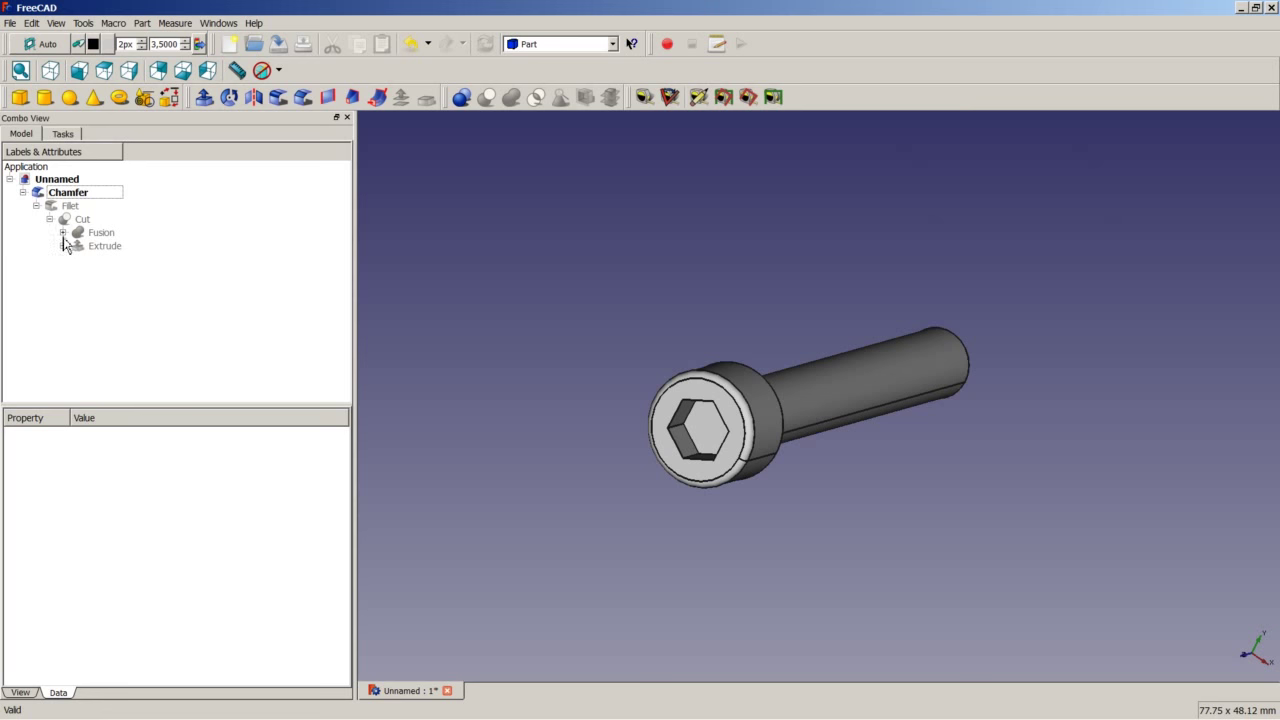
pyautogui.click(62, 232)
pyautogui.click(62, 272)
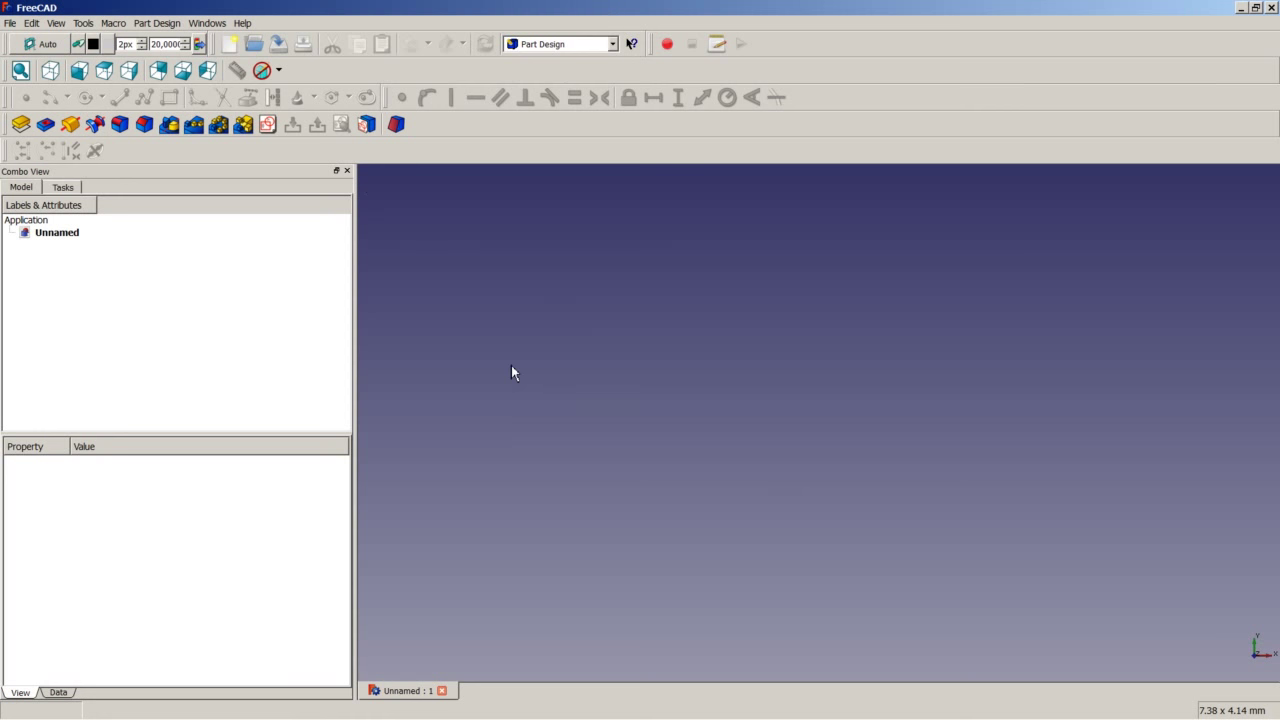
# - On the YZ plane, sketch a closed stepped half-profile of the screw from the origin, with a slanted shank end, about 78 mm long and 28 mm high
pyautogui.click(268, 125)
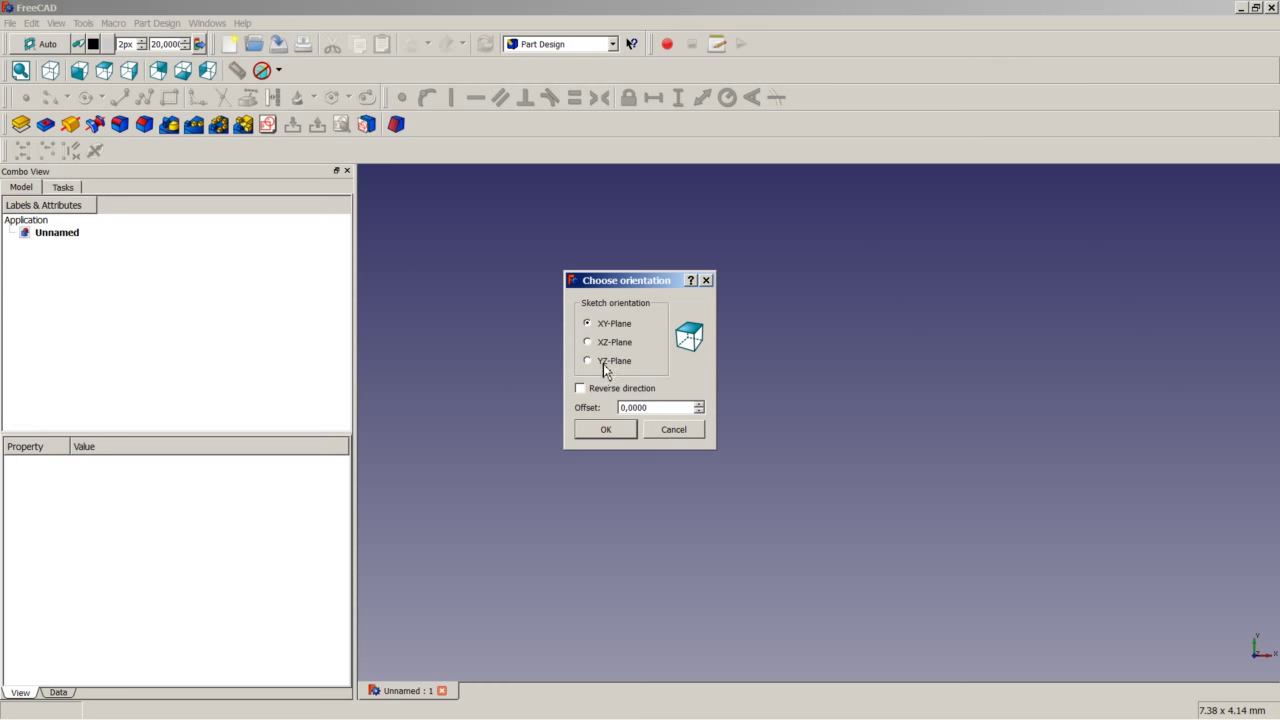
pyautogui.click(617, 432)
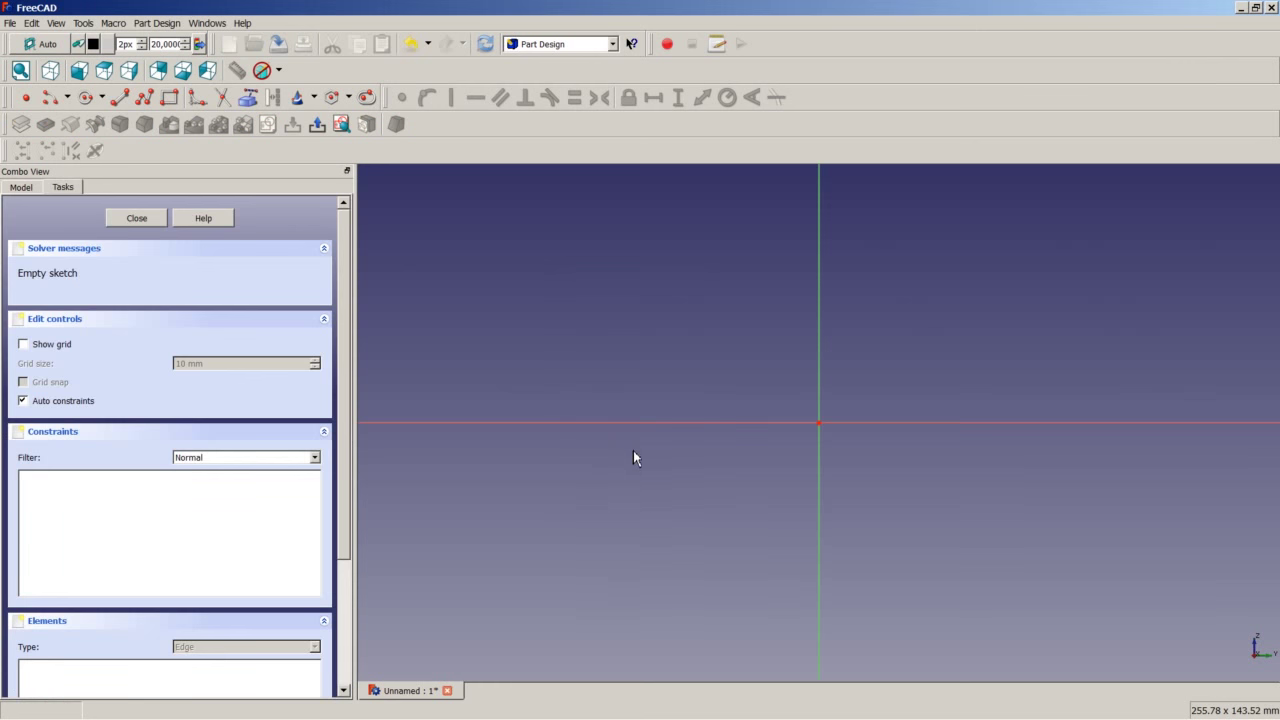
pyautogui.click(145, 97)
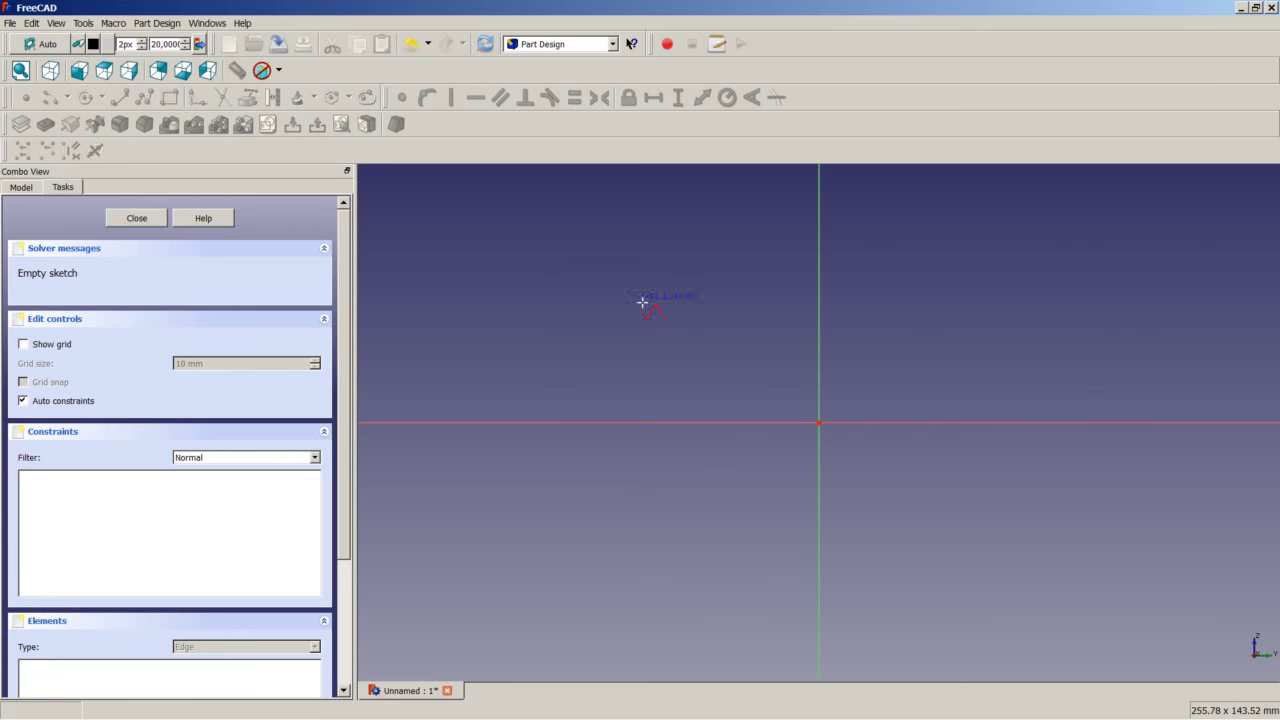
pyautogui.click(819, 423)
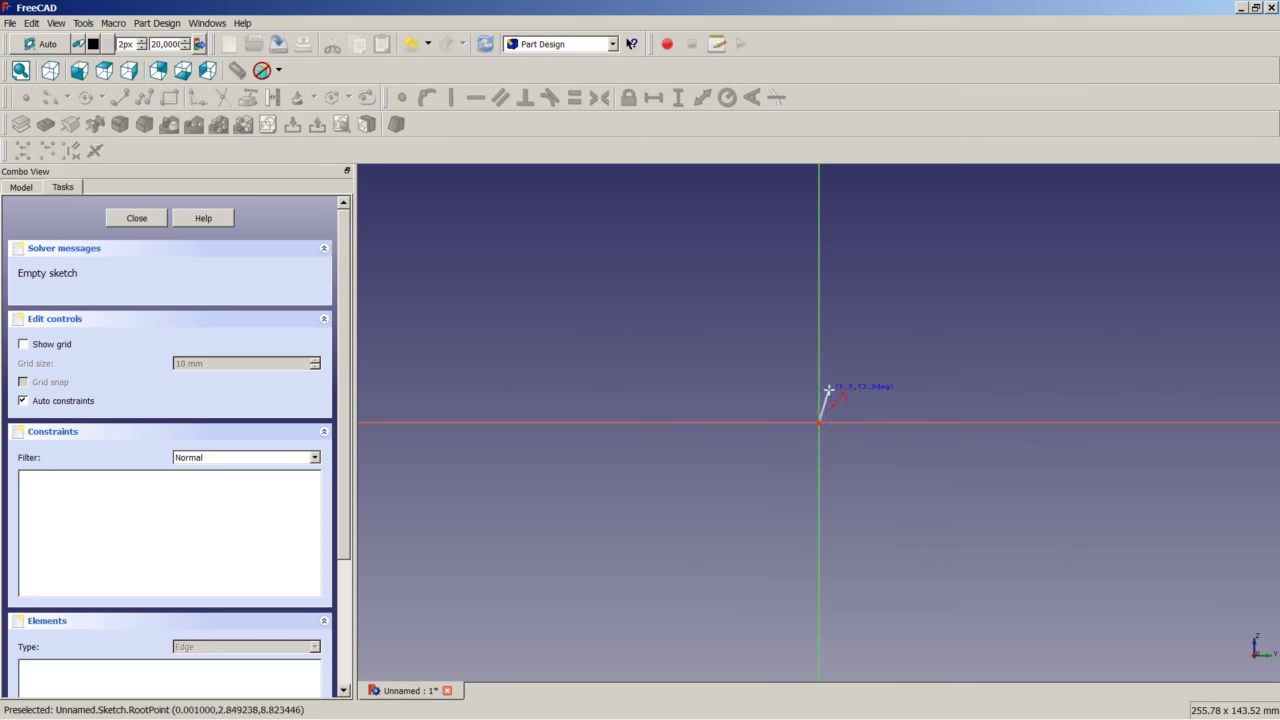
pyautogui.click(819, 372)
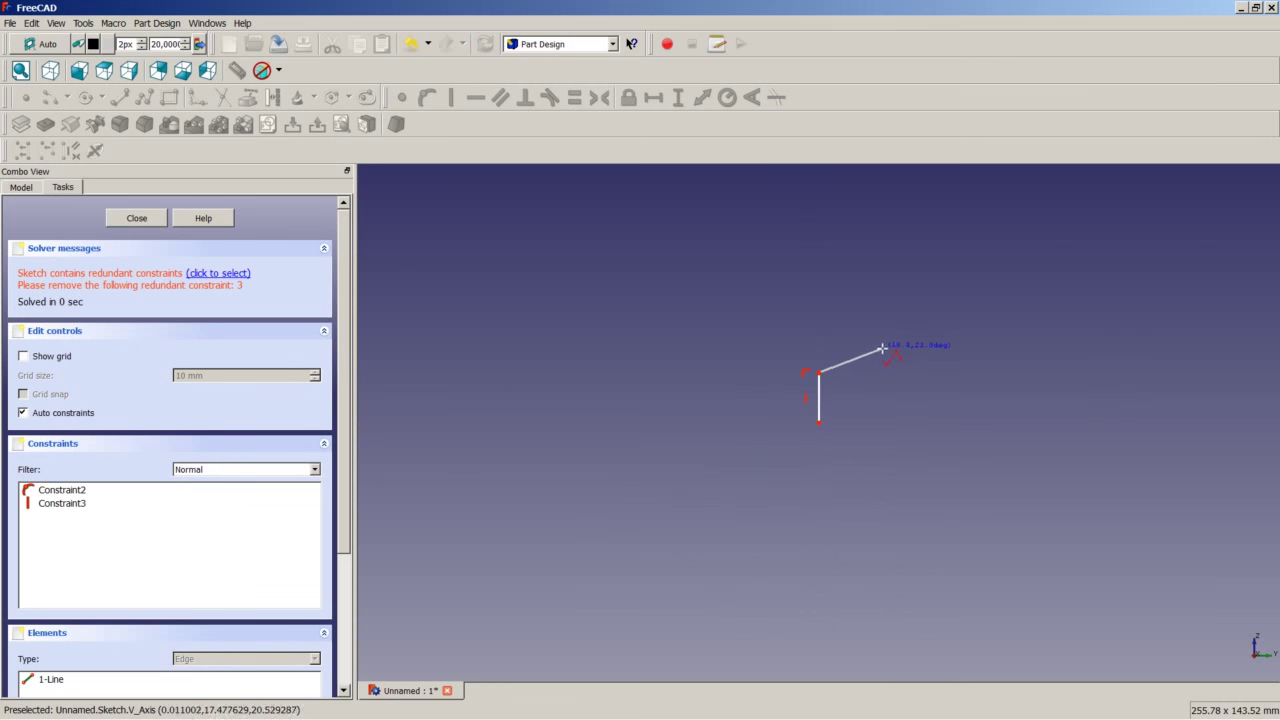
pyautogui.click(845, 356)
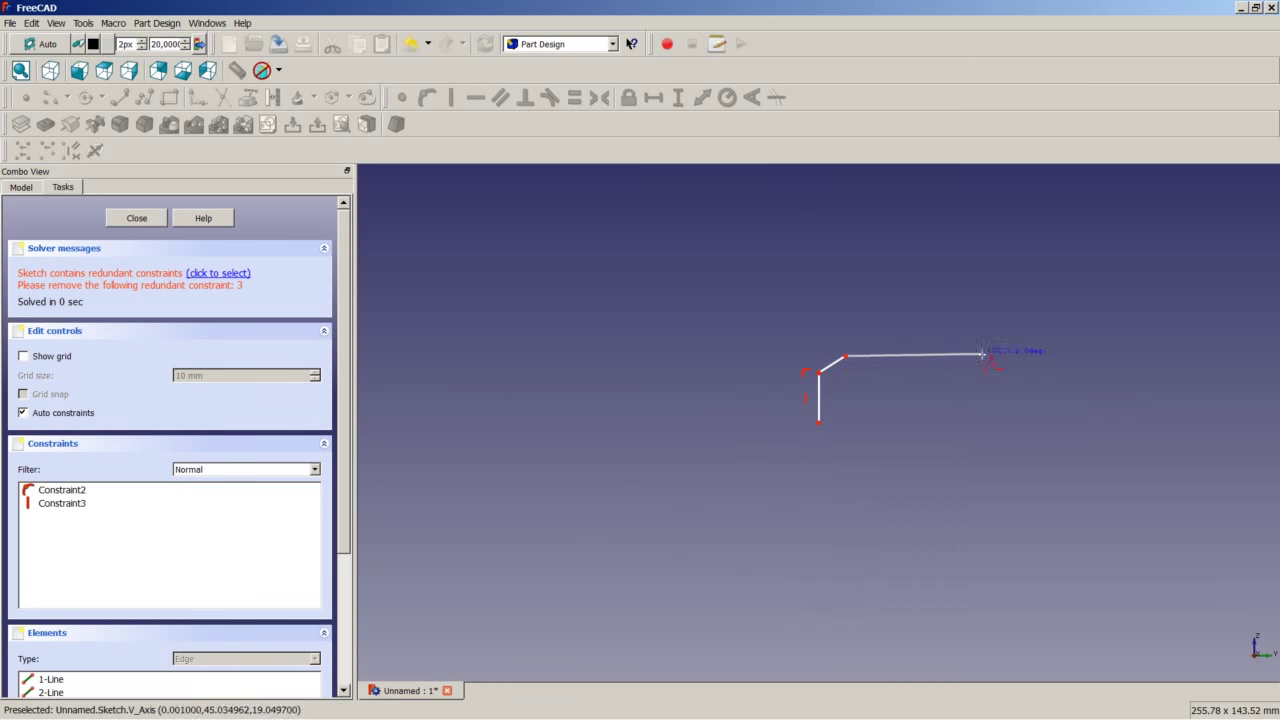
pyautogui.click(1052, 354)
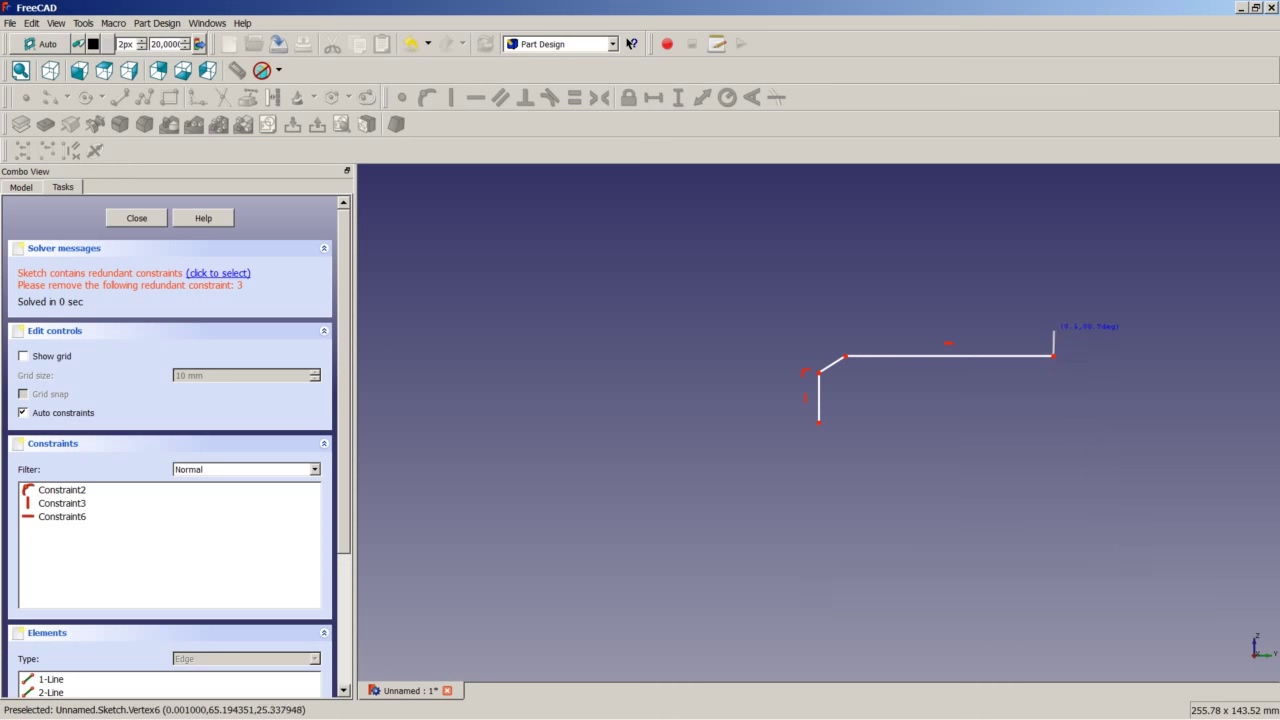
pyautogui.click(1052, 321)
pyautogui.click(1099, 321)
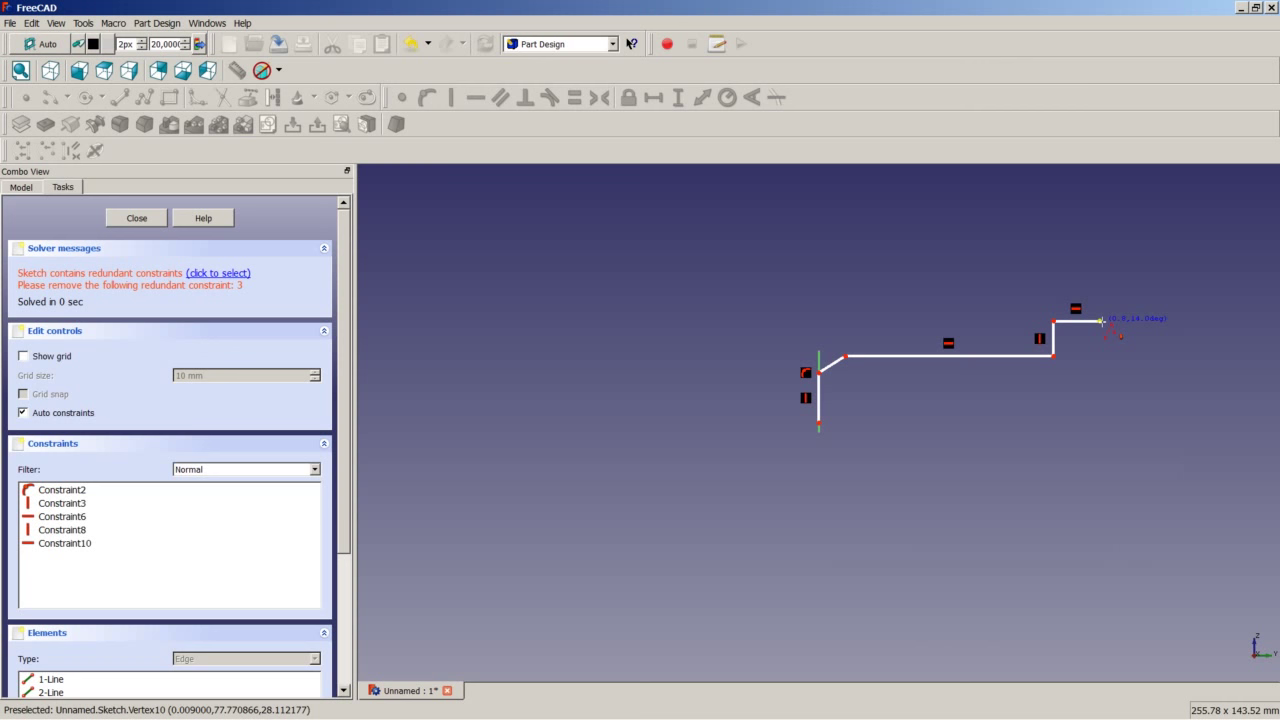
pyautogui.click(1100, 428)
pyautogui.click(820, 422)
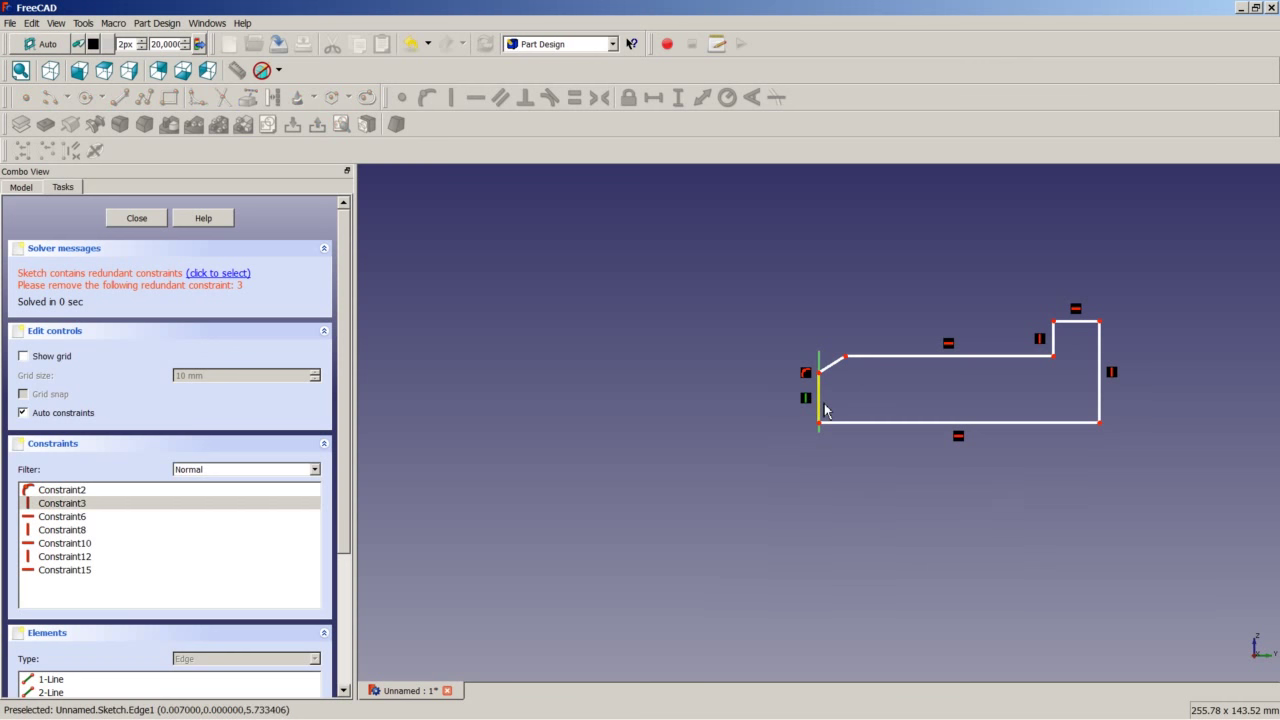
# - Delete the vertical constraint on the shank-end line and fillet the head's outer corner with a radius of about 3.3 mm
pyautogui.press('Delete')
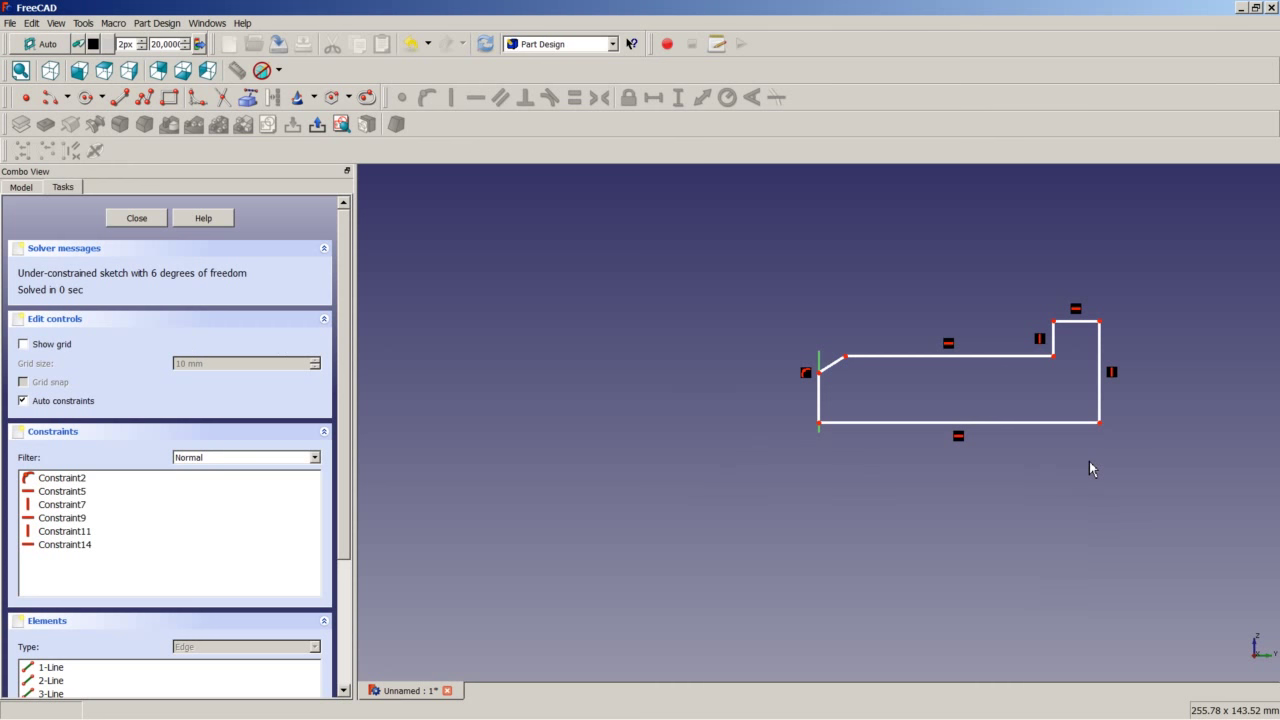
pyautogui.scroll(3, 1094, 375)
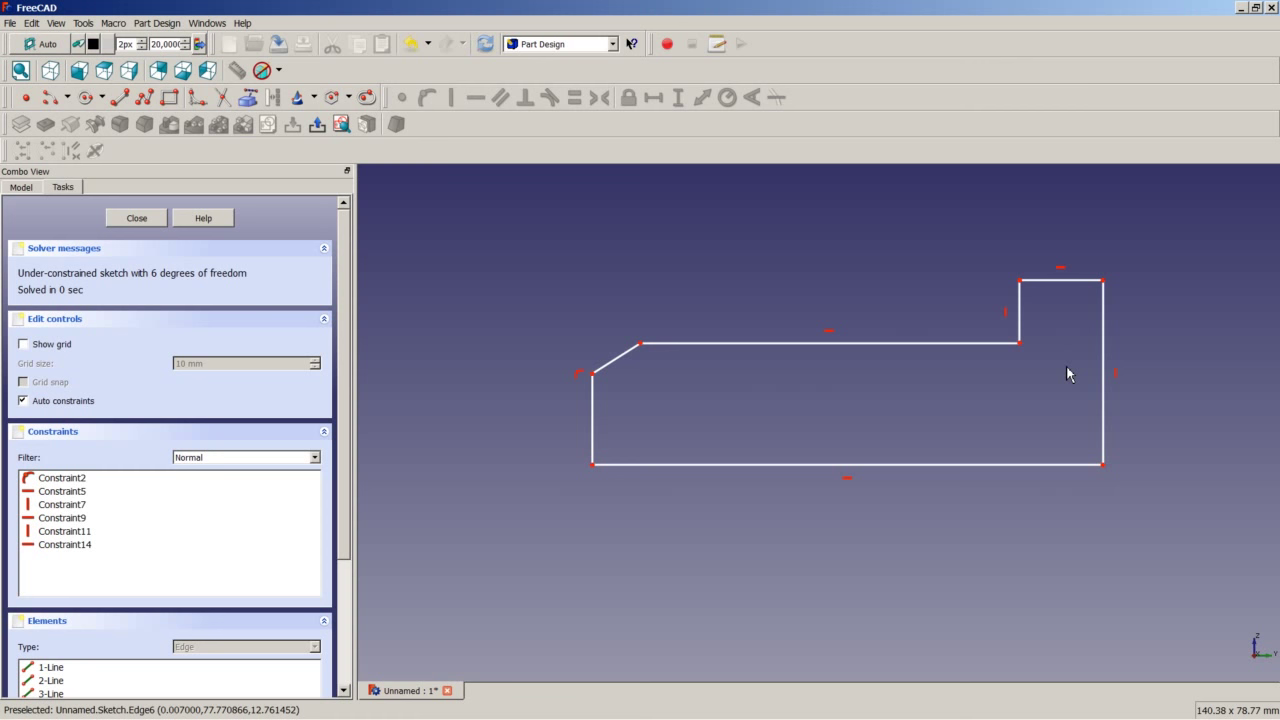
pyautogui.click(202, 98)
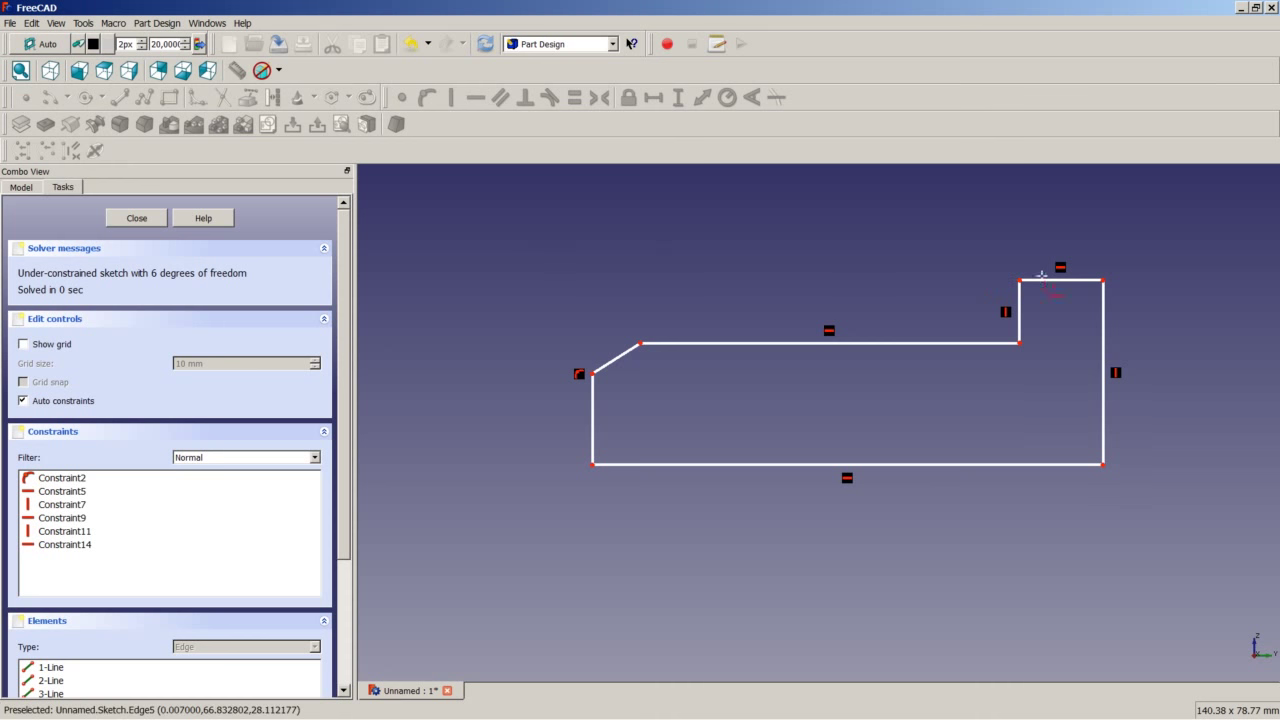
pyautogui.click(1081, 280)
pyautogui.click(1104, 311)
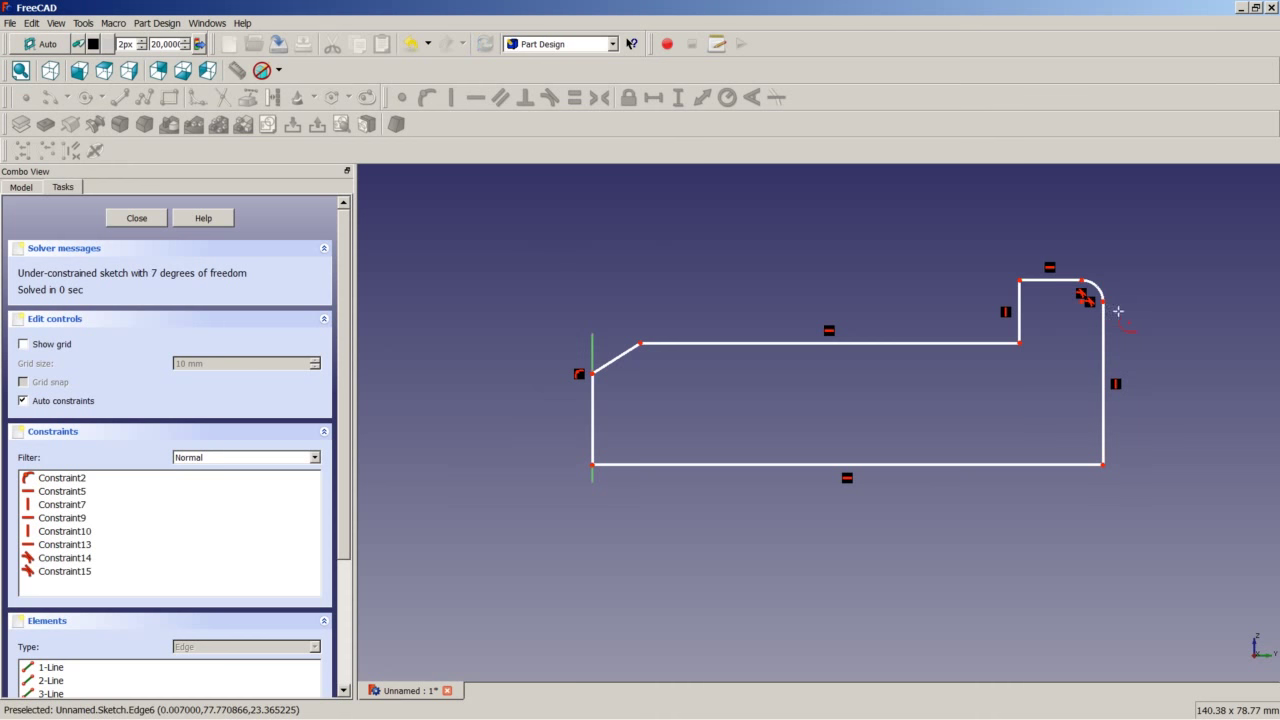
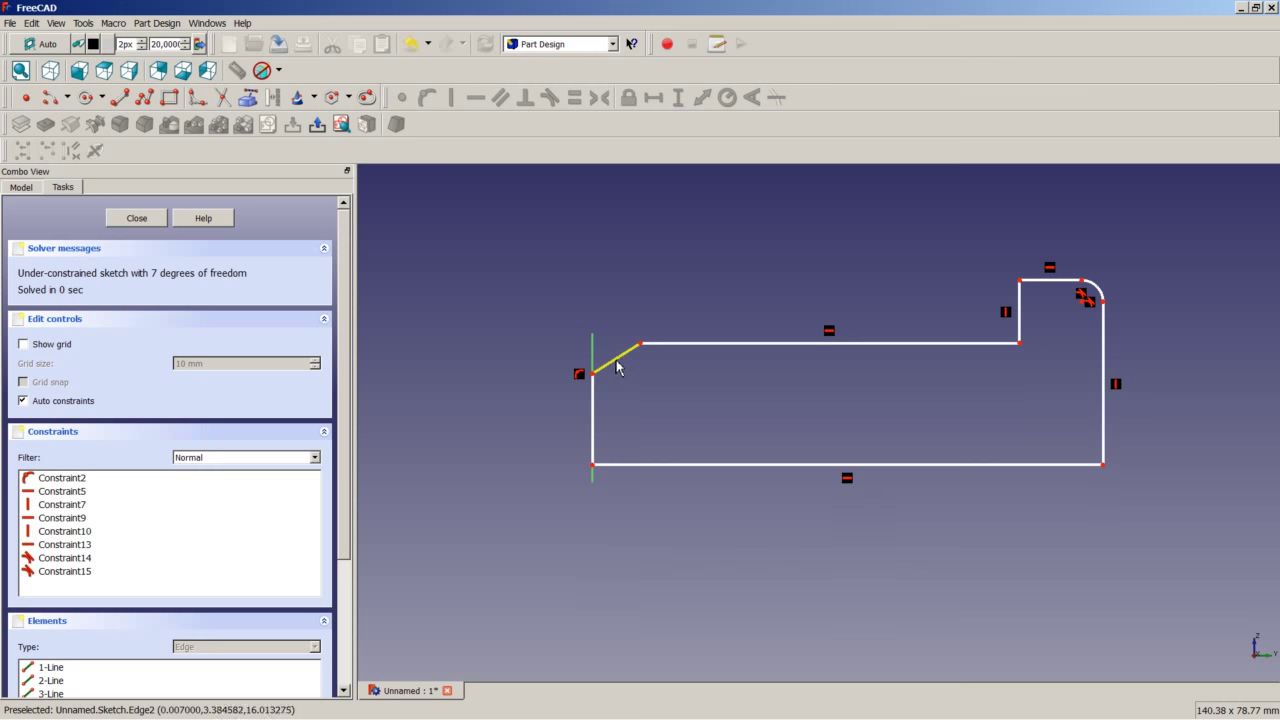
# - Constrain the angle between the slanted chamfer line and the shank-end line to 150°
pyautogui.click(617, 367)
pyautogui.click(596, 397)
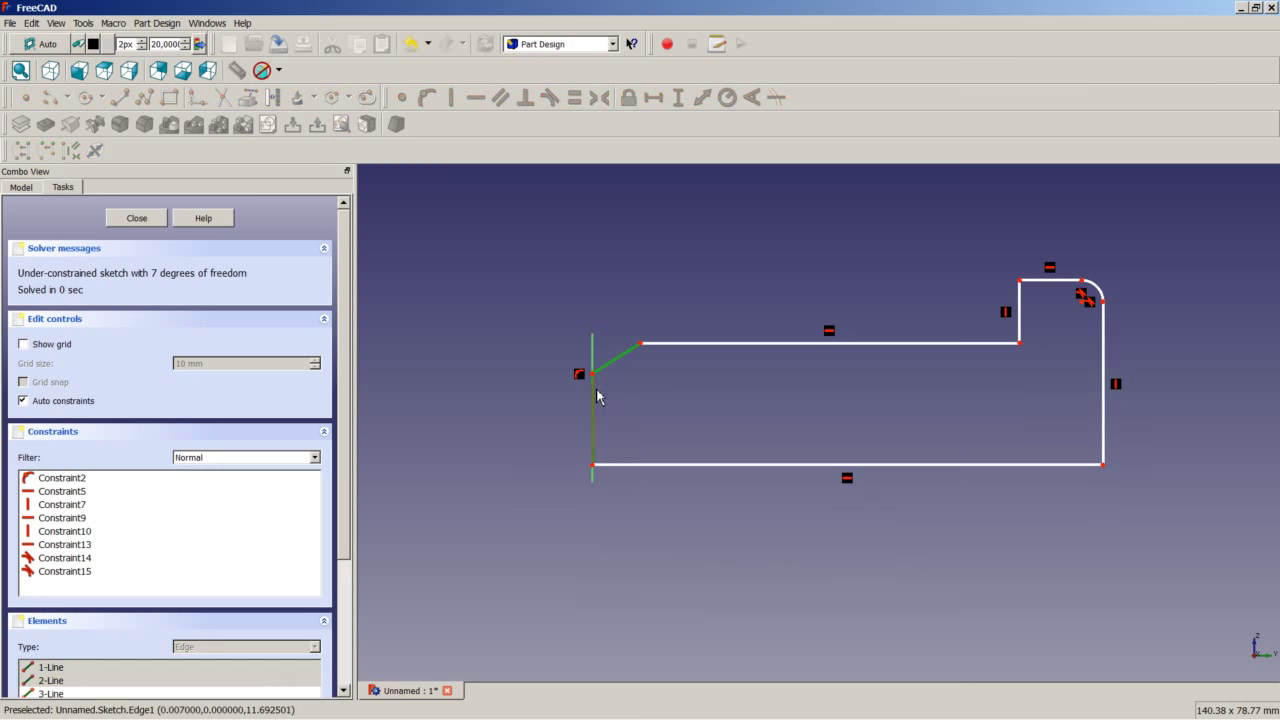
pyautogui.click(751, 97)
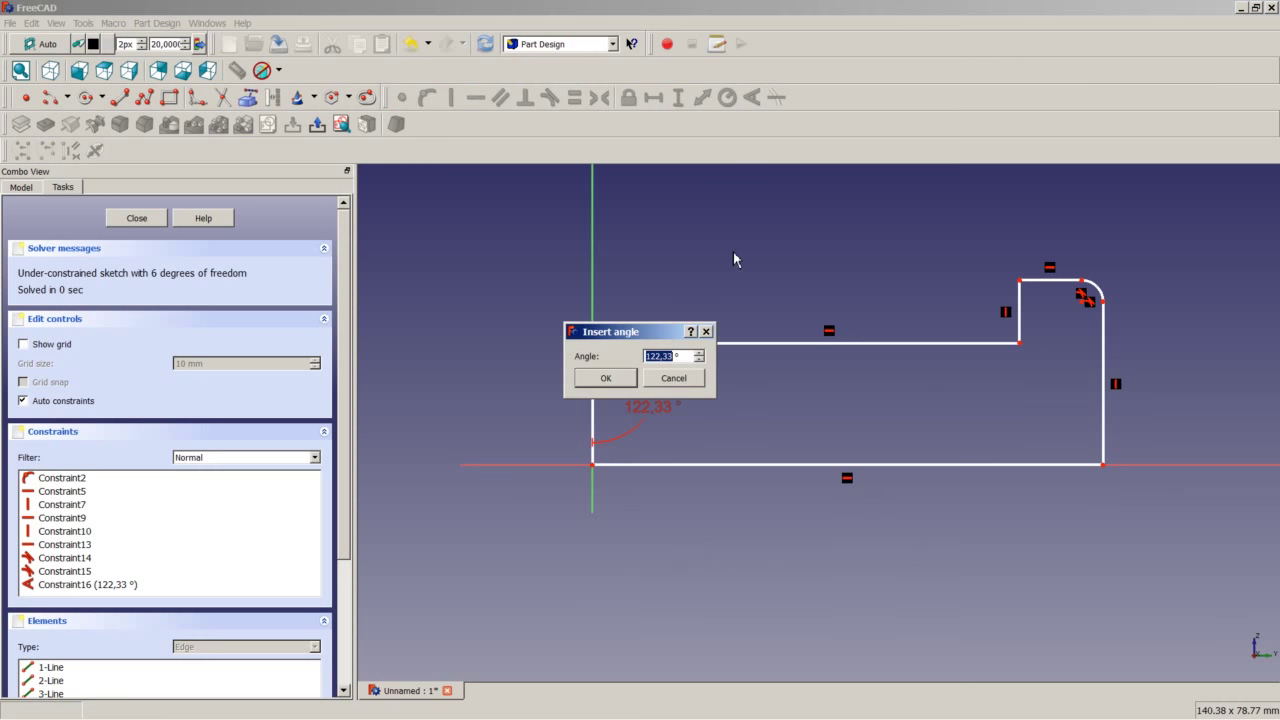
pyautogui.write('150')
pyautogui.press('Return')
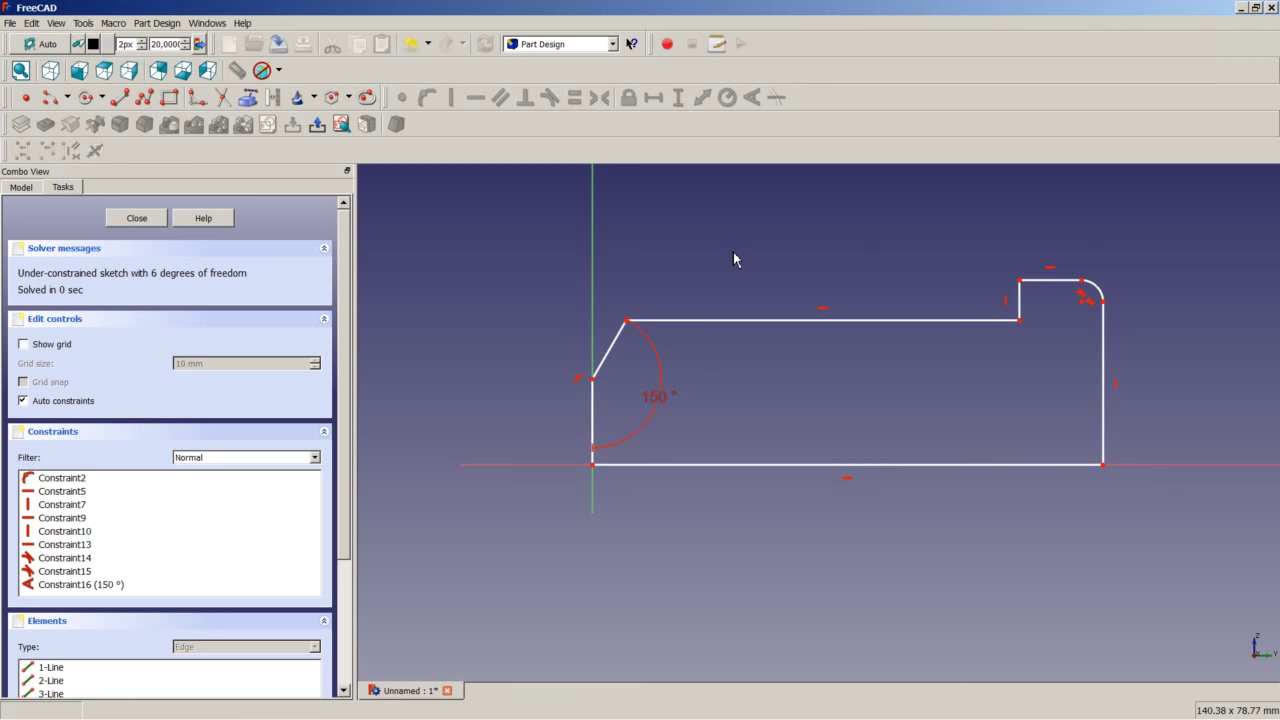
# - Constrain the radius of the arc at the head's outer corner to 0.6 mm
pyautogui.click(1099, 288)
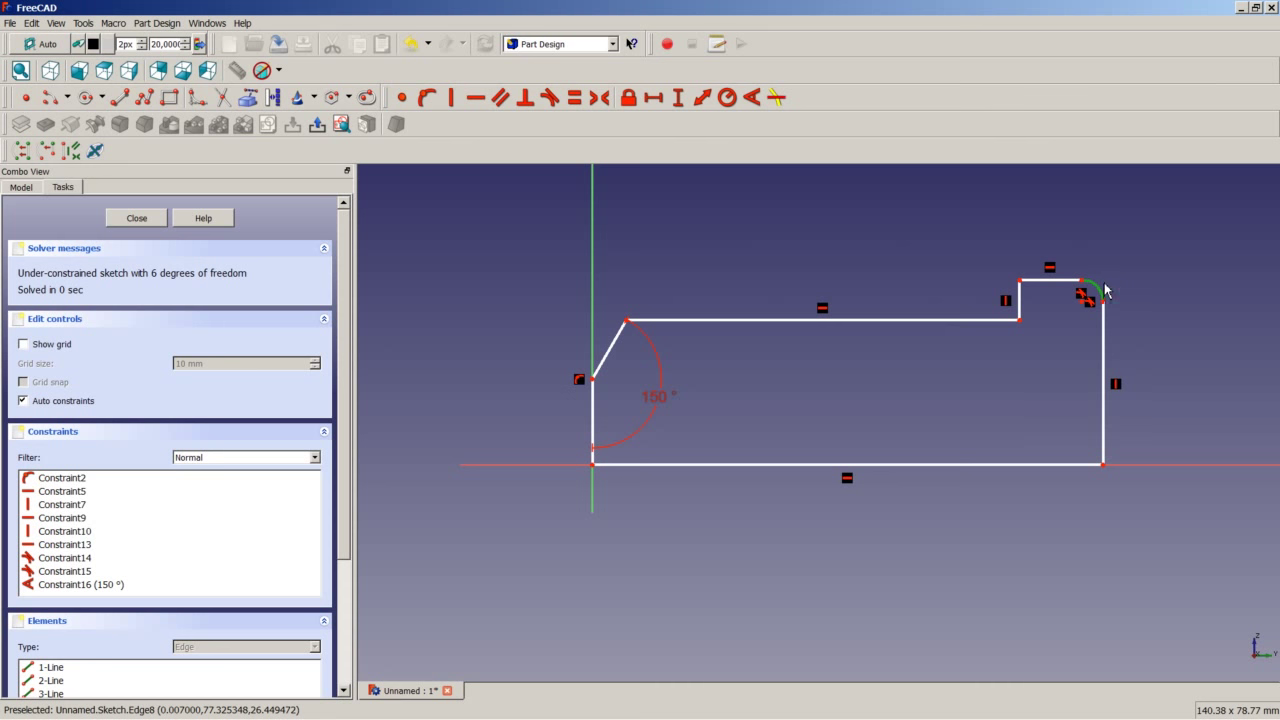
pyautogui.click(727, 97)
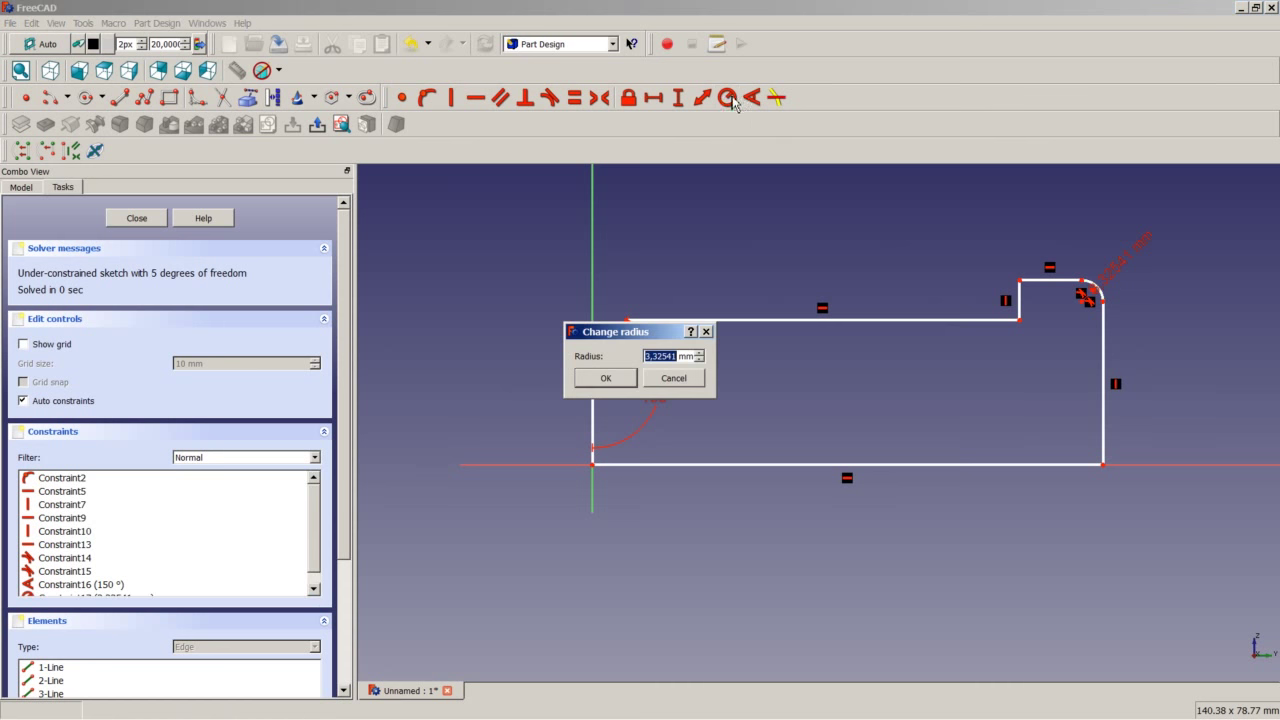
pyautogui.write('0,')
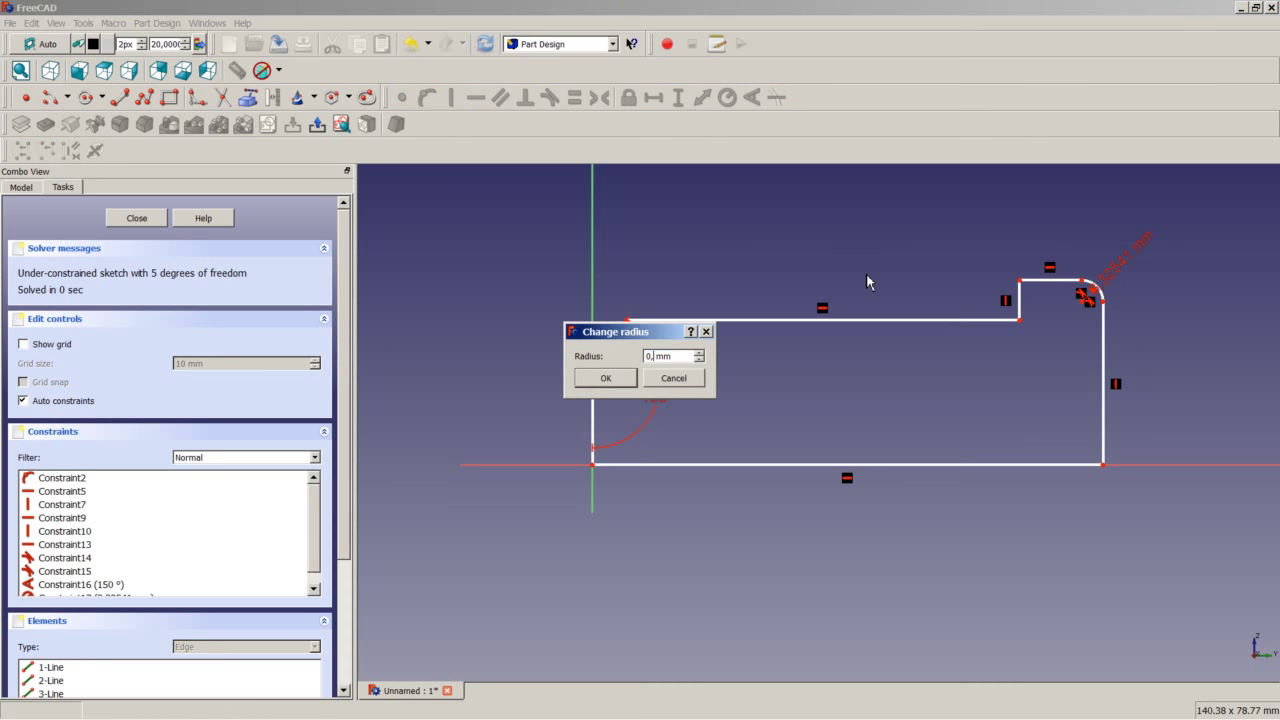
pyautogui.write('6')
pyautogui.press('Return')
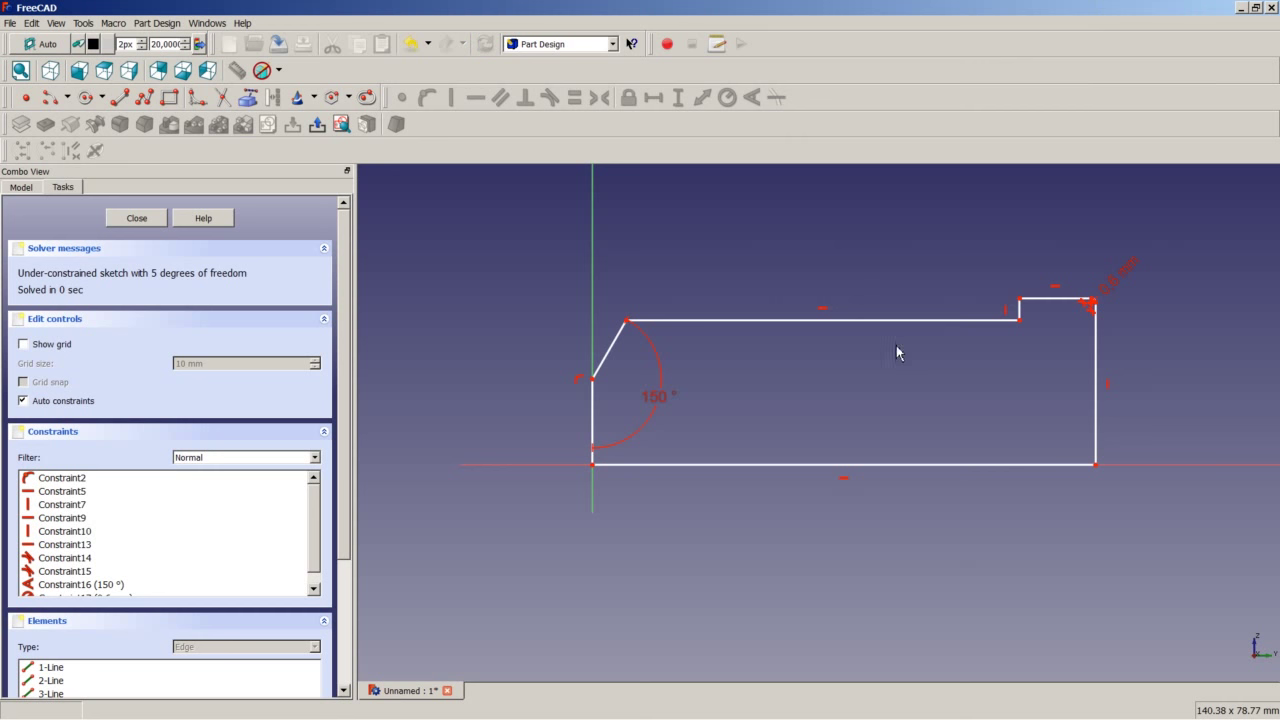
# - Constrain the shank-end line to a vertical length of 2.385 mm and place its dimension below the profile
pyautogui.click(595, 410)
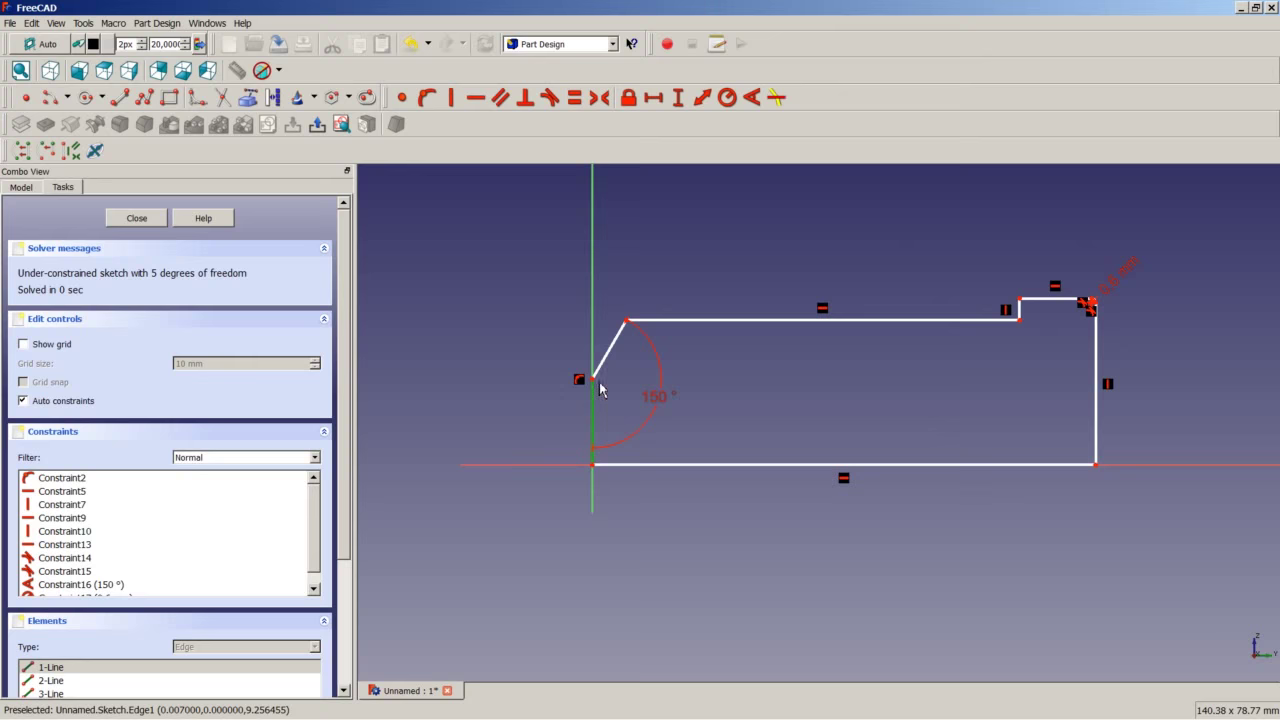
pyautogui.click(677, 97)
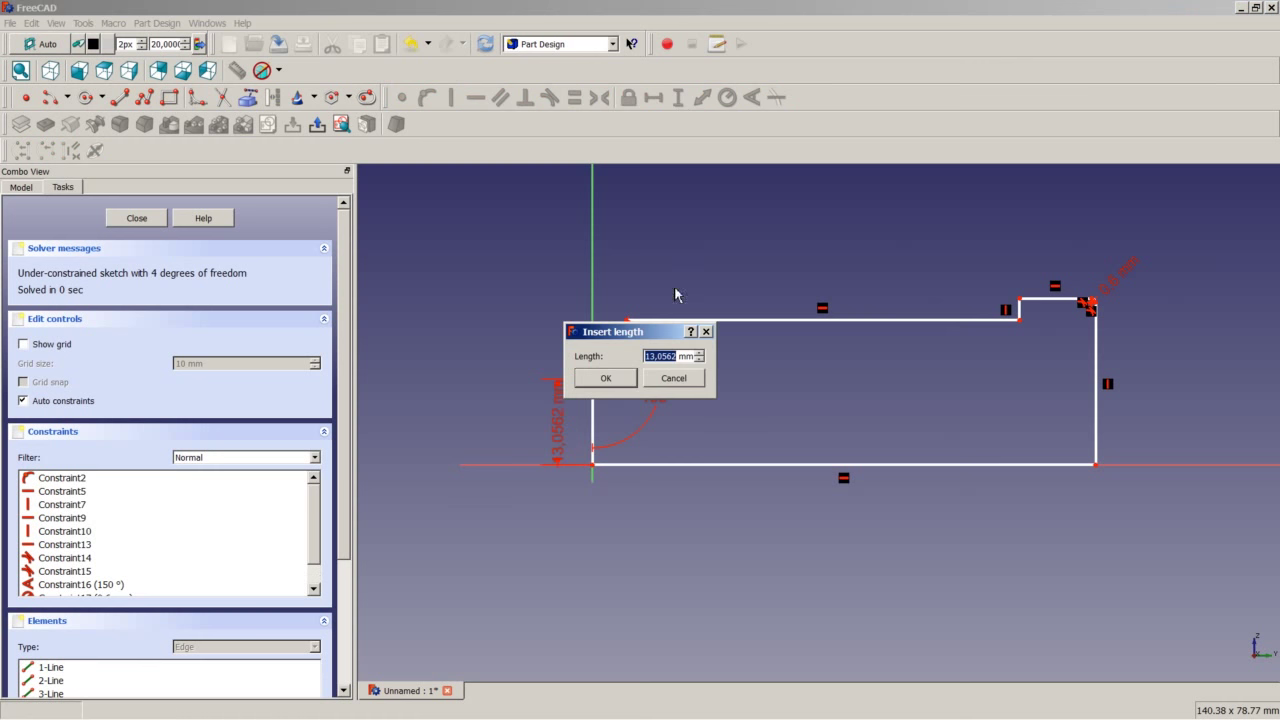
pyautogui.write('2,38')
pyautogui.press('Return')
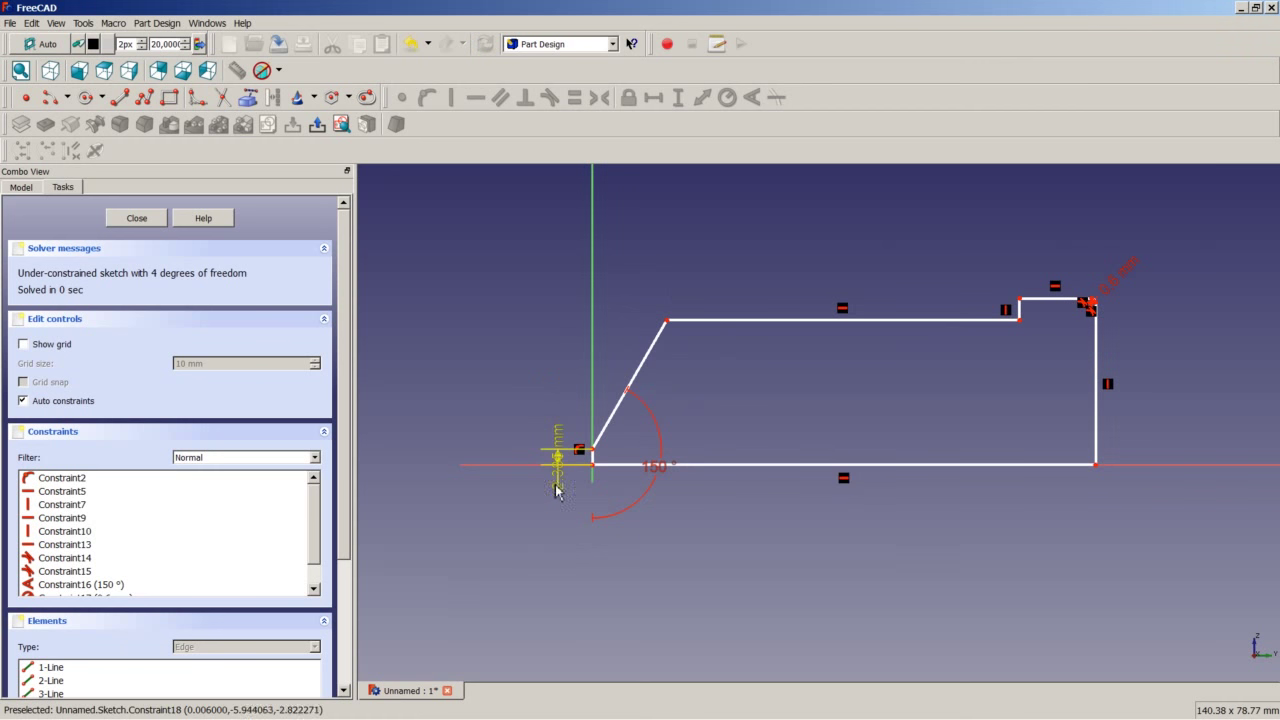
pyautogui.moveTo(562, 468)
pyautogui.mouseDown()
pyautogui.moveTo(556, 546)
pyautogui.moveTo(546, 543)
pyautogui.mouseUp()
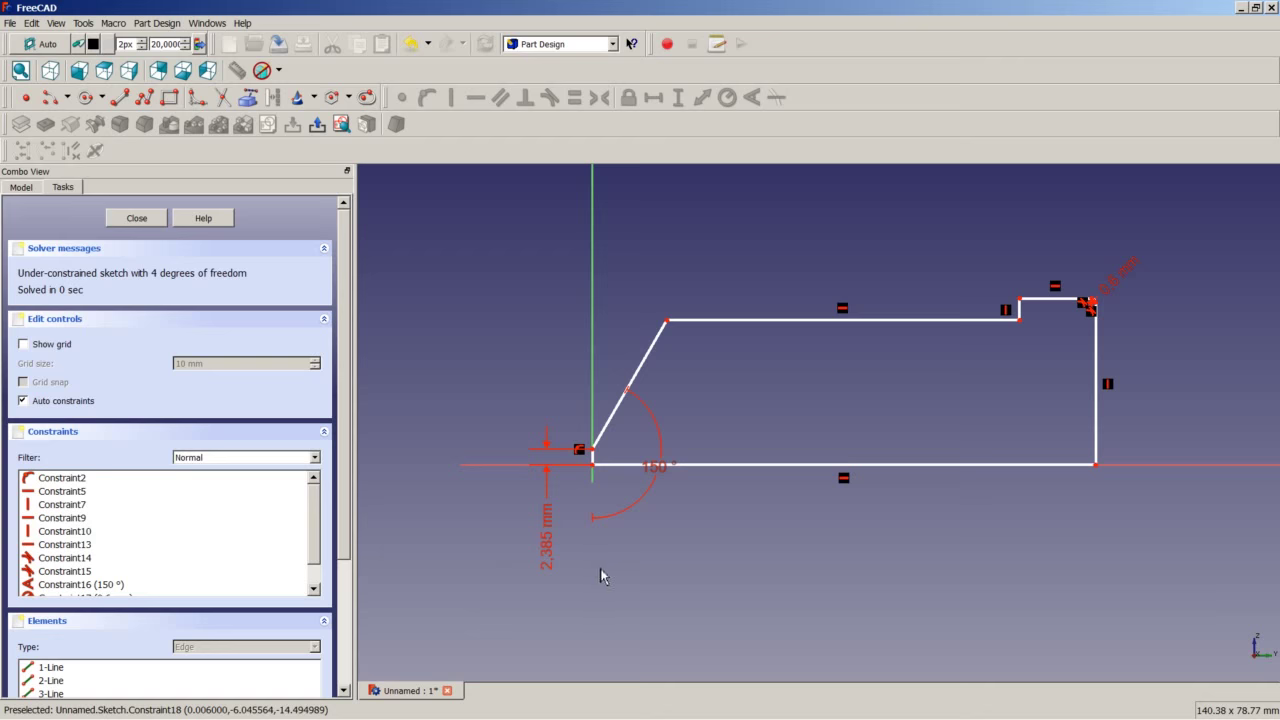
# - Constrain the vertical distance from the origin to the chamfer's upper corner to 3 mm and place the dimension beside the shank end
pyautogui.click(667, 321)
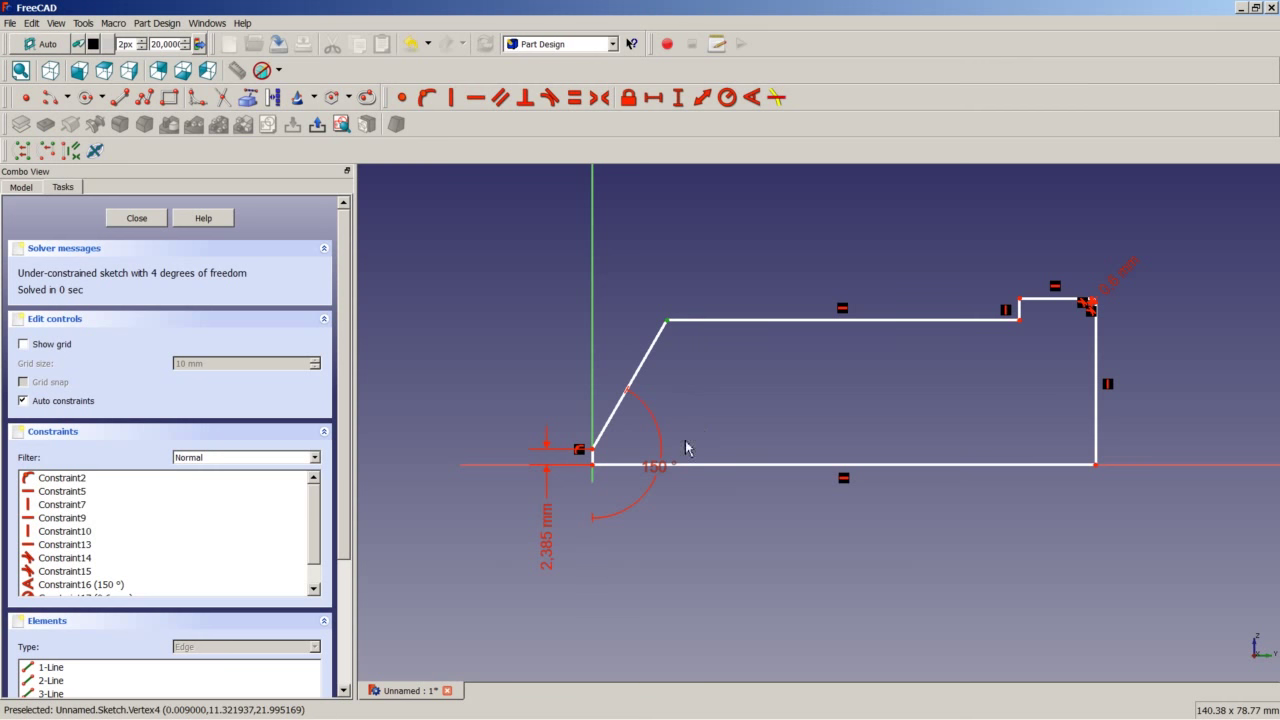
pyautogui.click(593, 464)
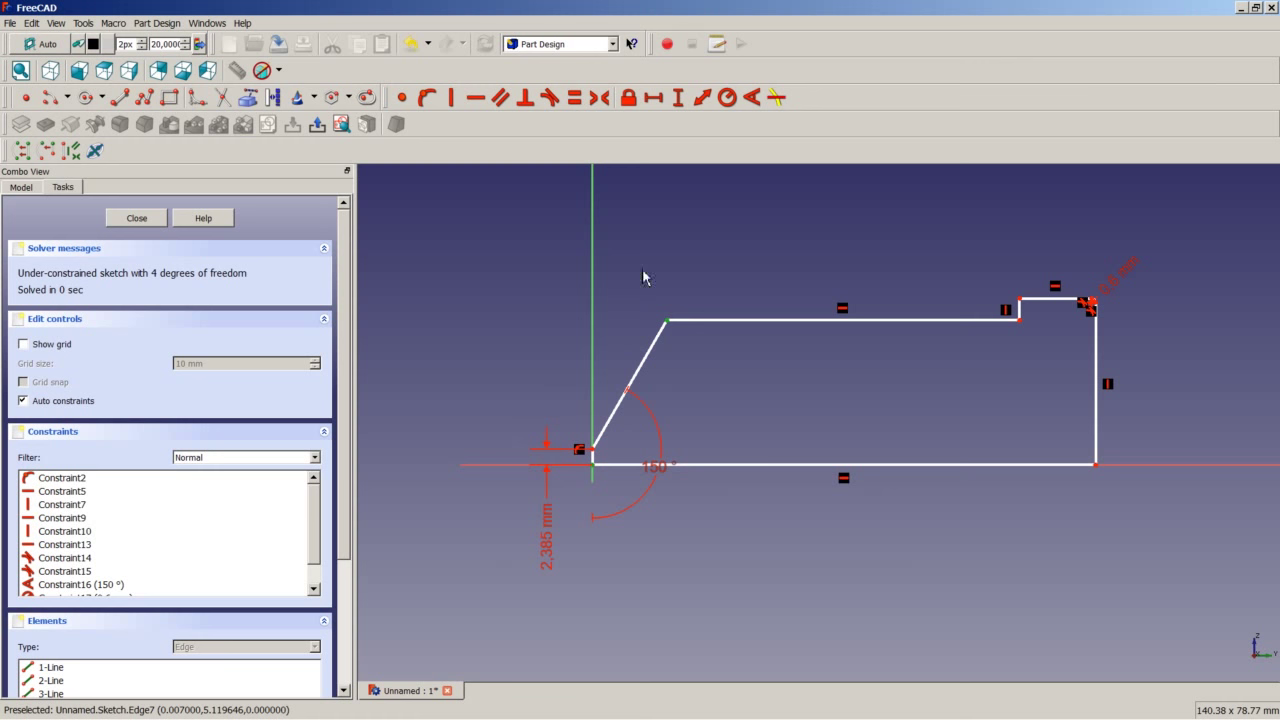
pyautogui.click(678, 98)
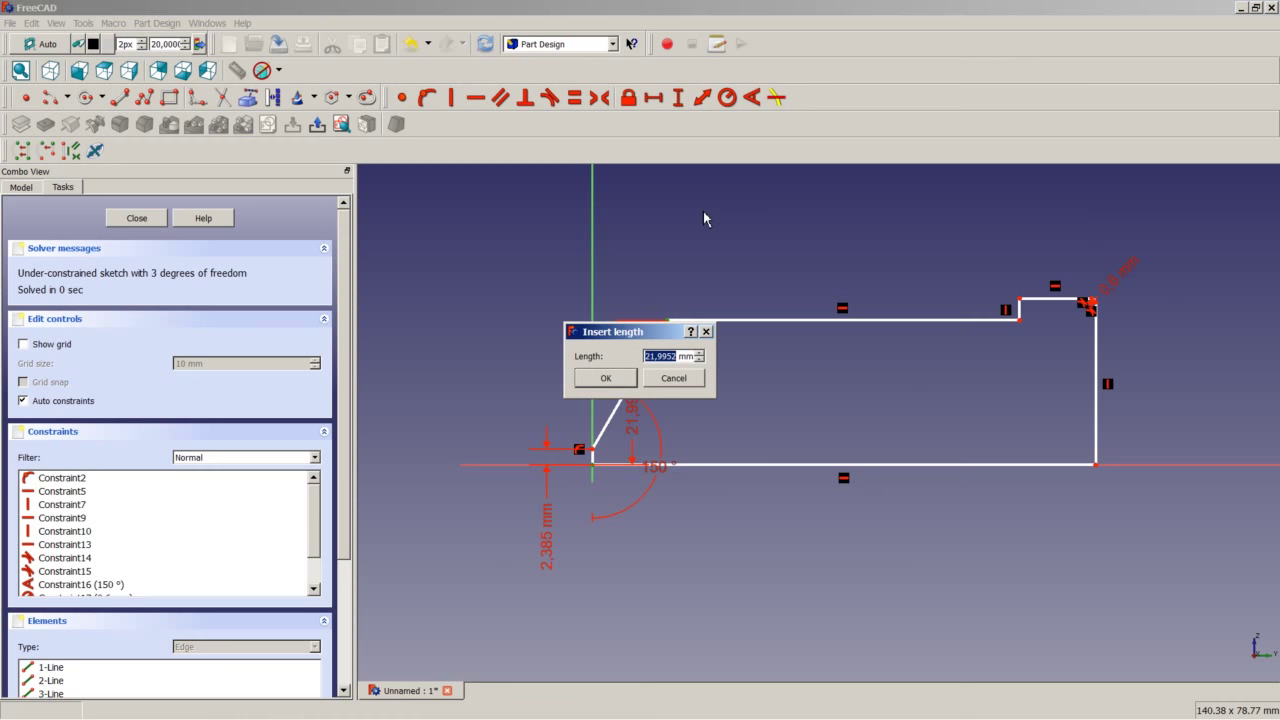
pyautogui.write('3')
pyautogui.press('Return')
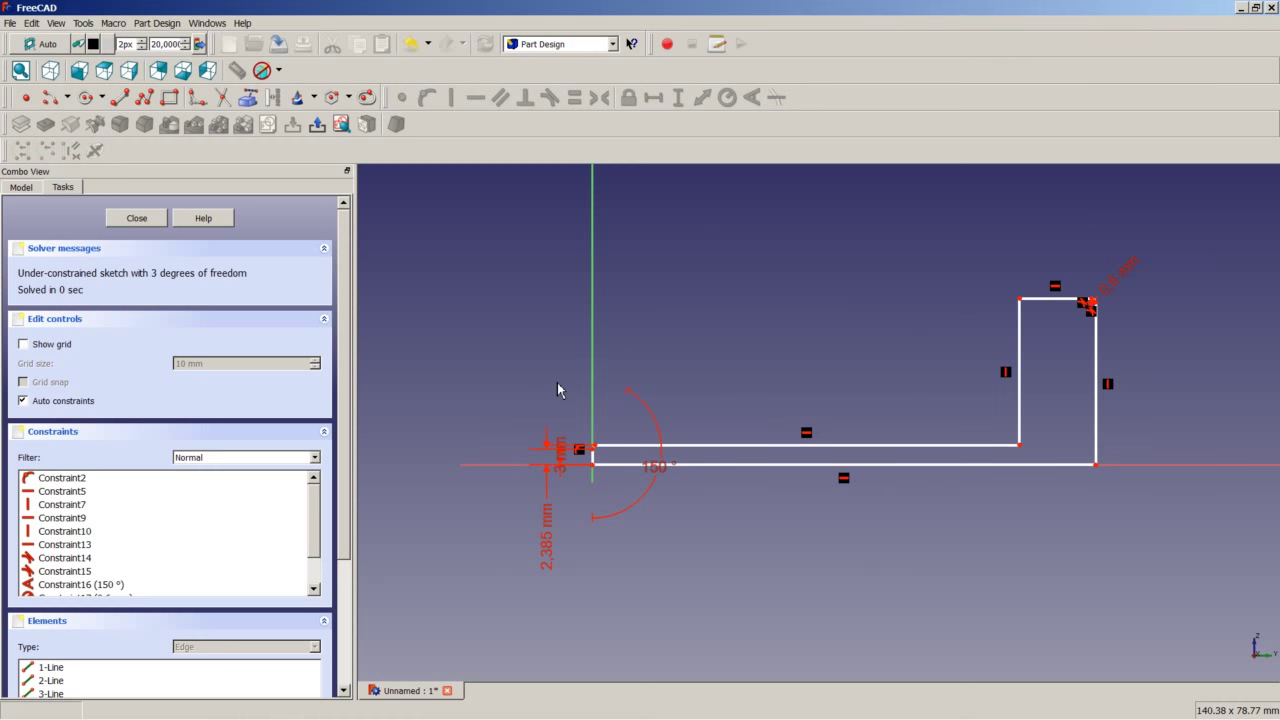
pyautogui.scroll(3, 560, 400)
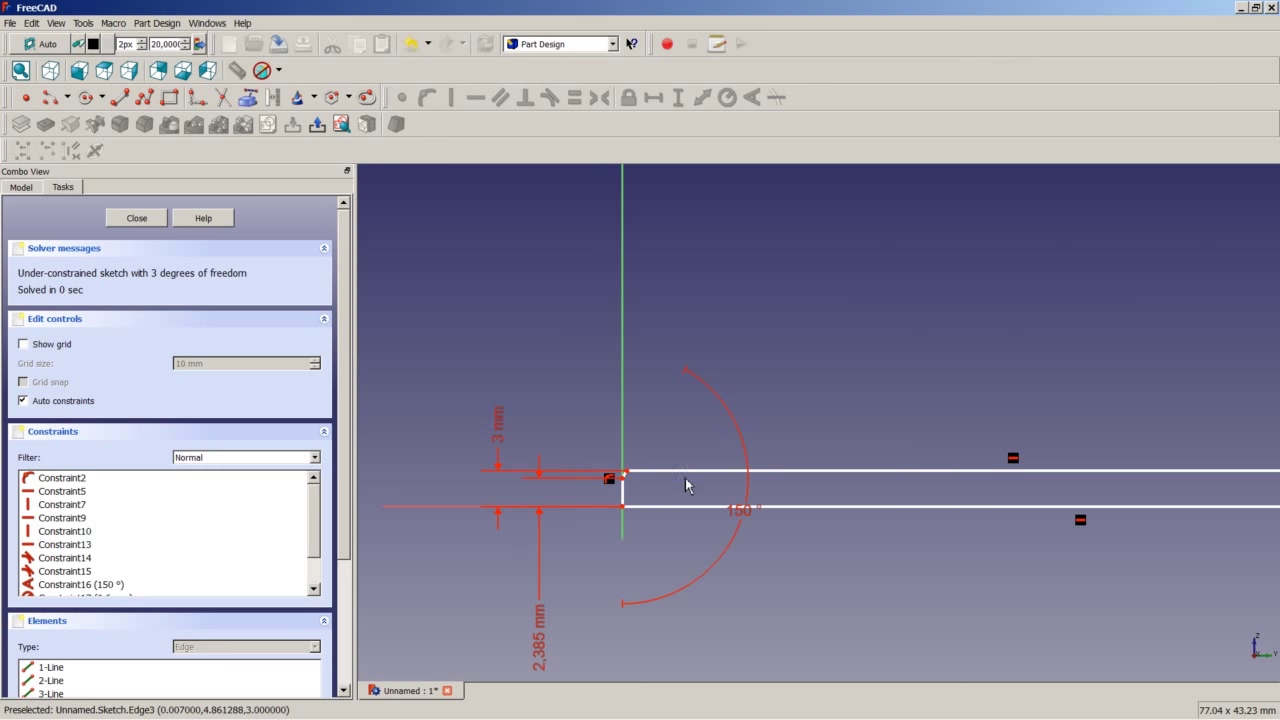
# - Constrain the horizontal length of the head, from its upper inner corner to the outer face line, to 6 mm
pyautogui.scroll(-3, 688, 486)
pyautogui.scroll(2, 1180, 434)
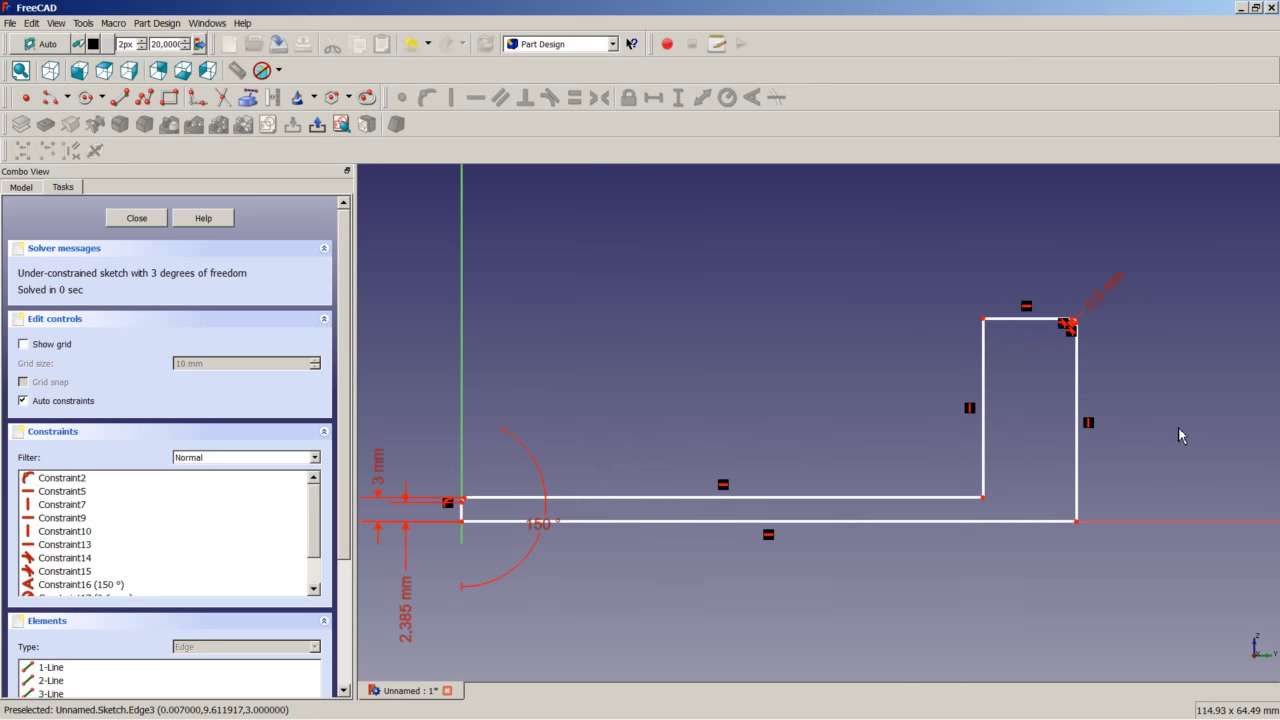
pyautogui.scroll(1, 1180, 434)
pyautogui.click(941, 296)
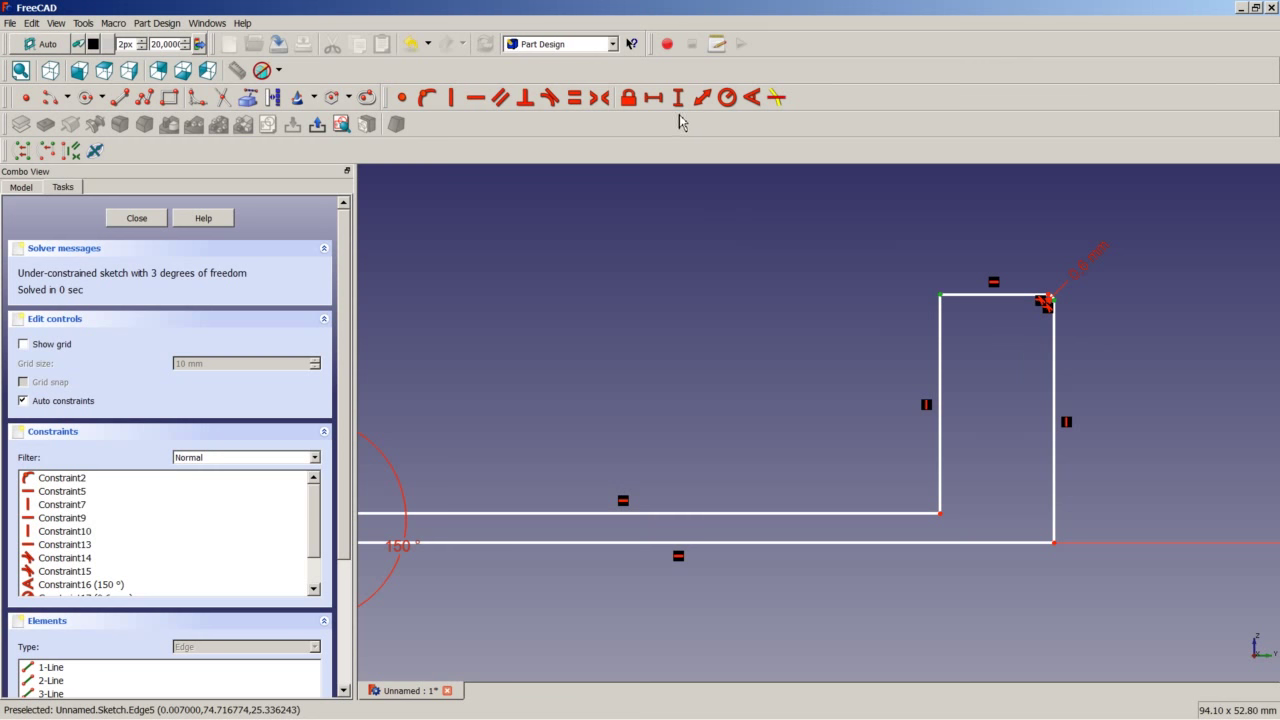
pyautogui.click(653, 97)
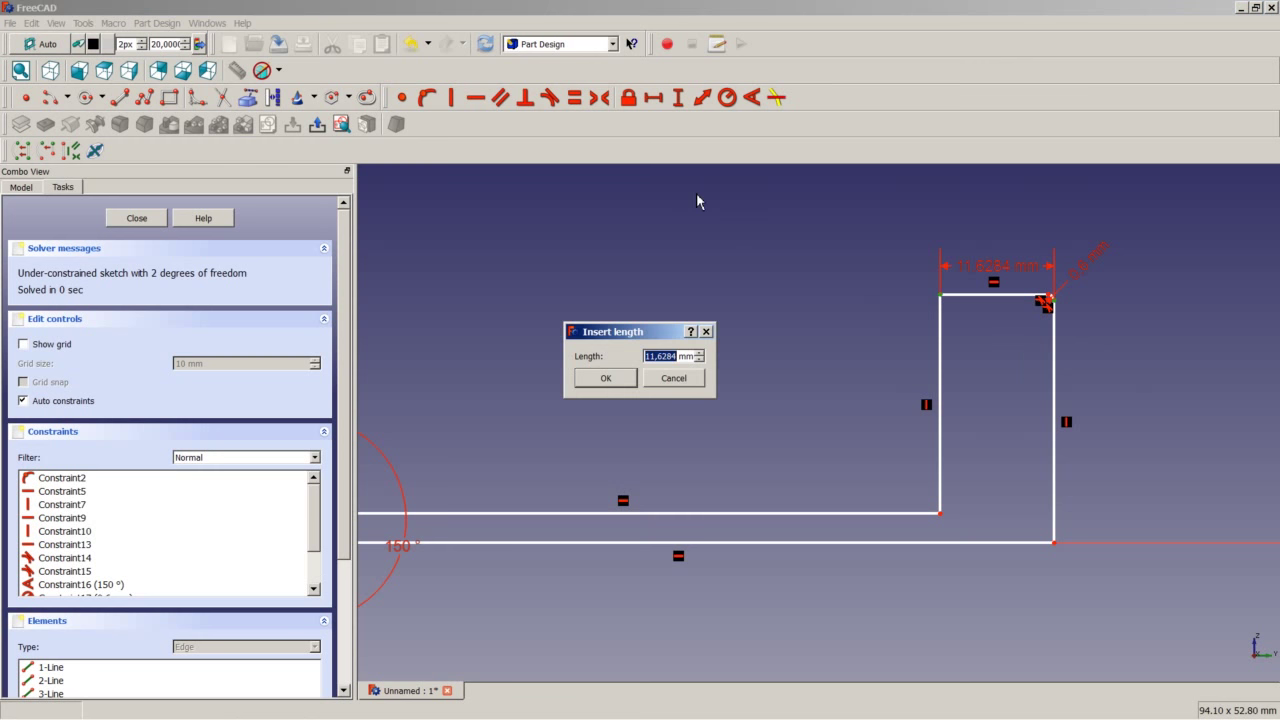
pyautogui.write('6')
pyautogui.press('Return')
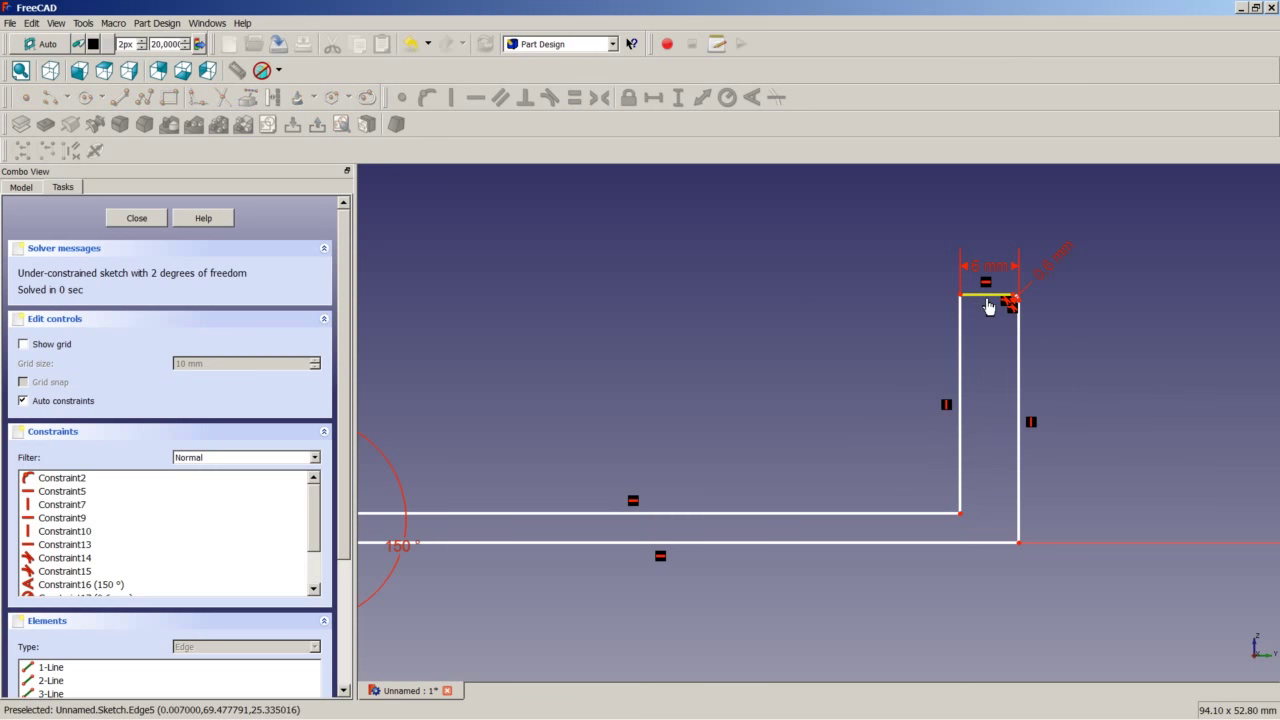
# - Lower the head's upper edge towards the shank and constrain its vertical distance from the centre axis to 5 mm
pyautogui.moveTo(988, 306); pyautogui.dragTo(1003, 492)
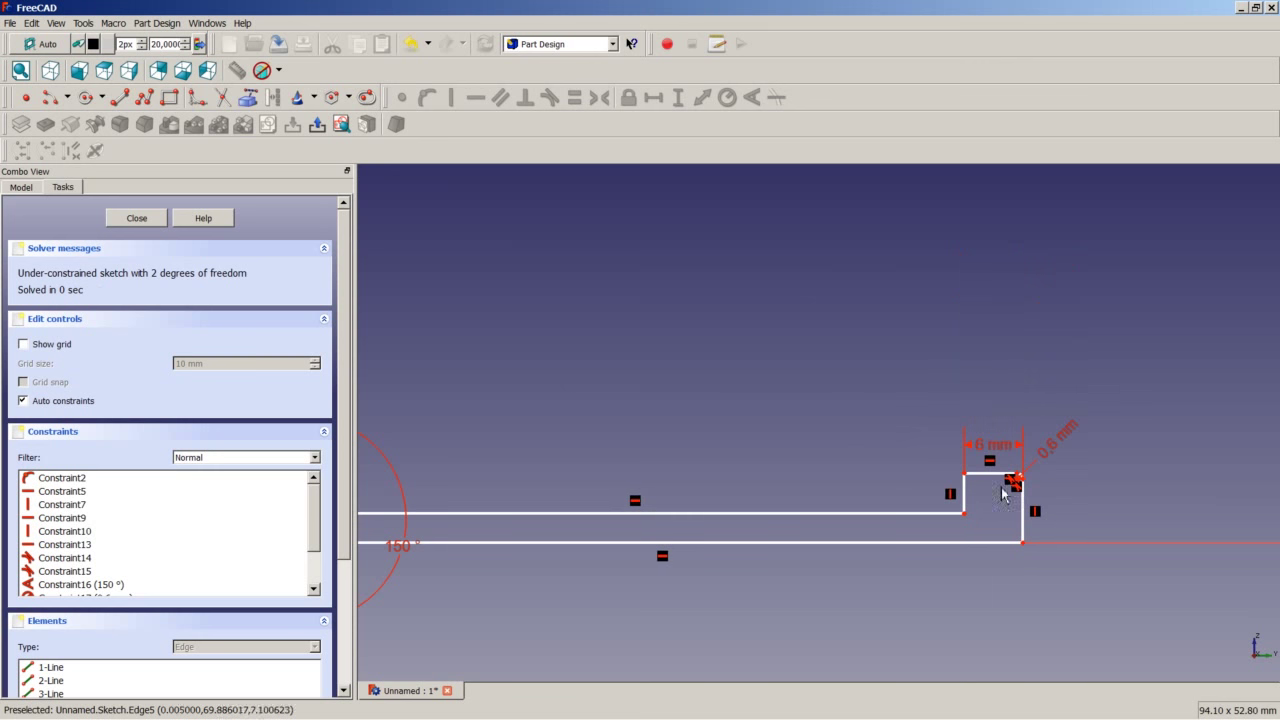
pyautogui.scroll(4, 1075, 496)
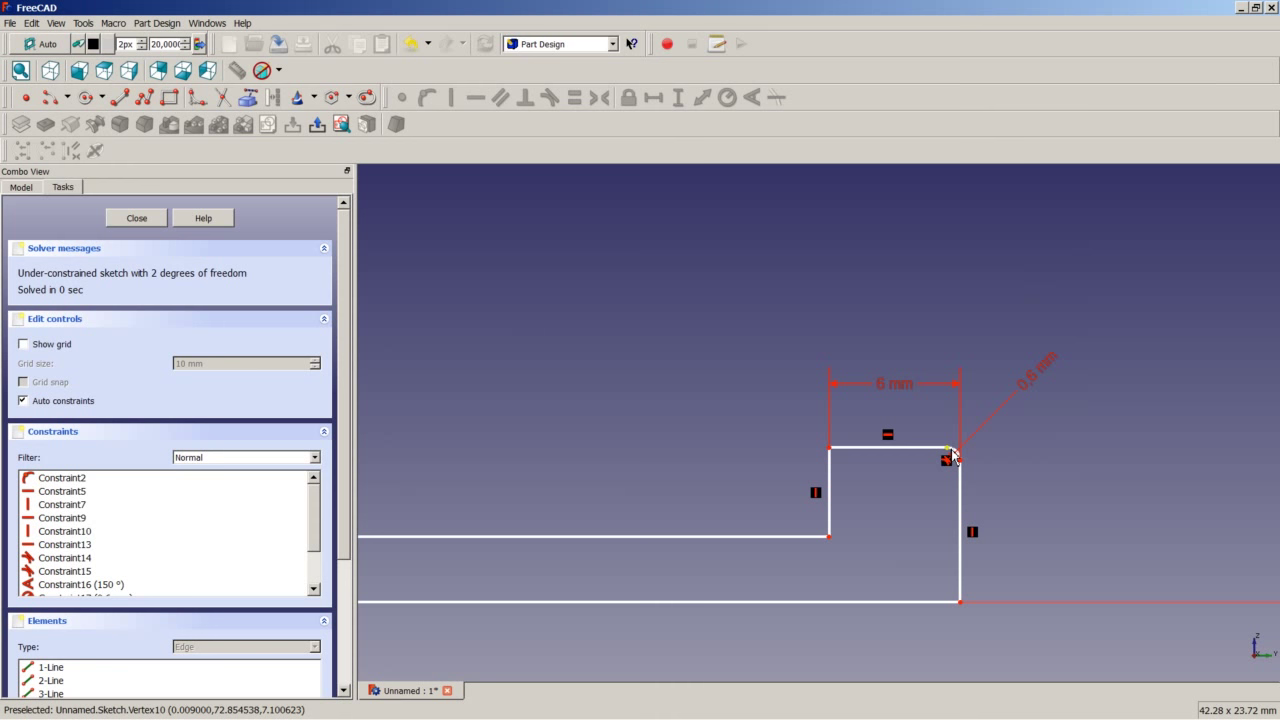
pyautogui.click(953, 455)
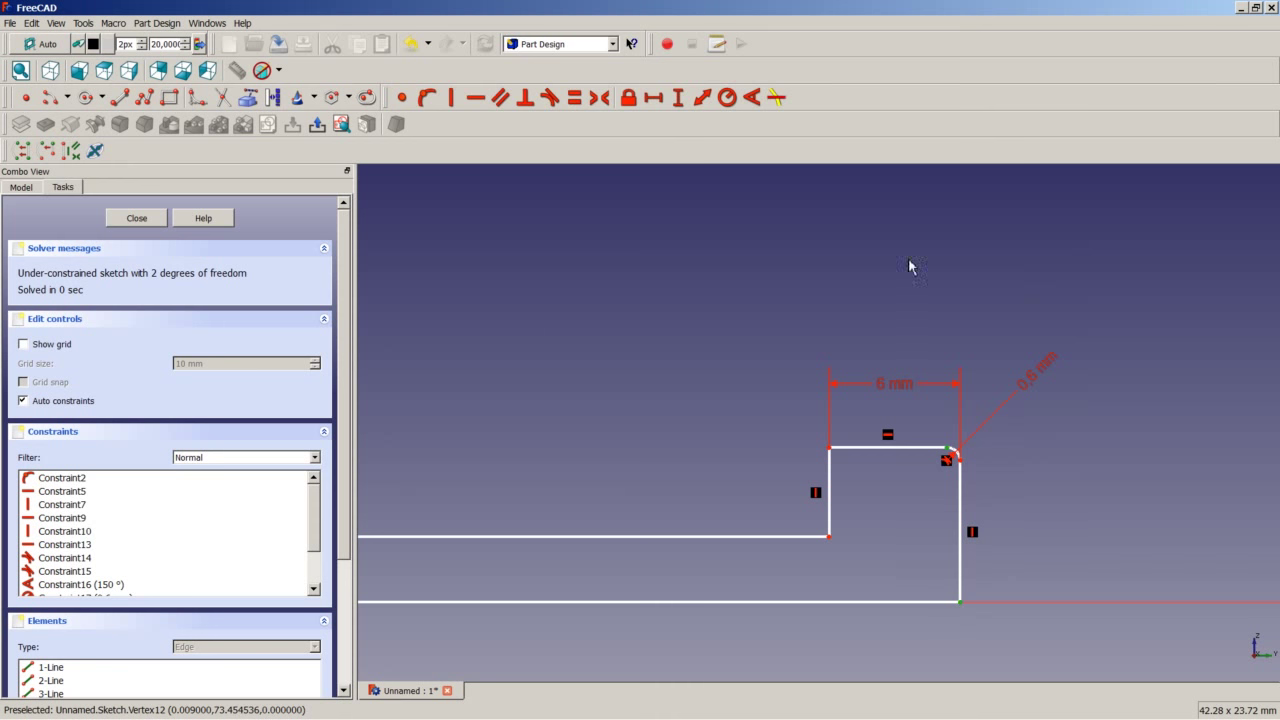
pyautogui.click(678, 97)
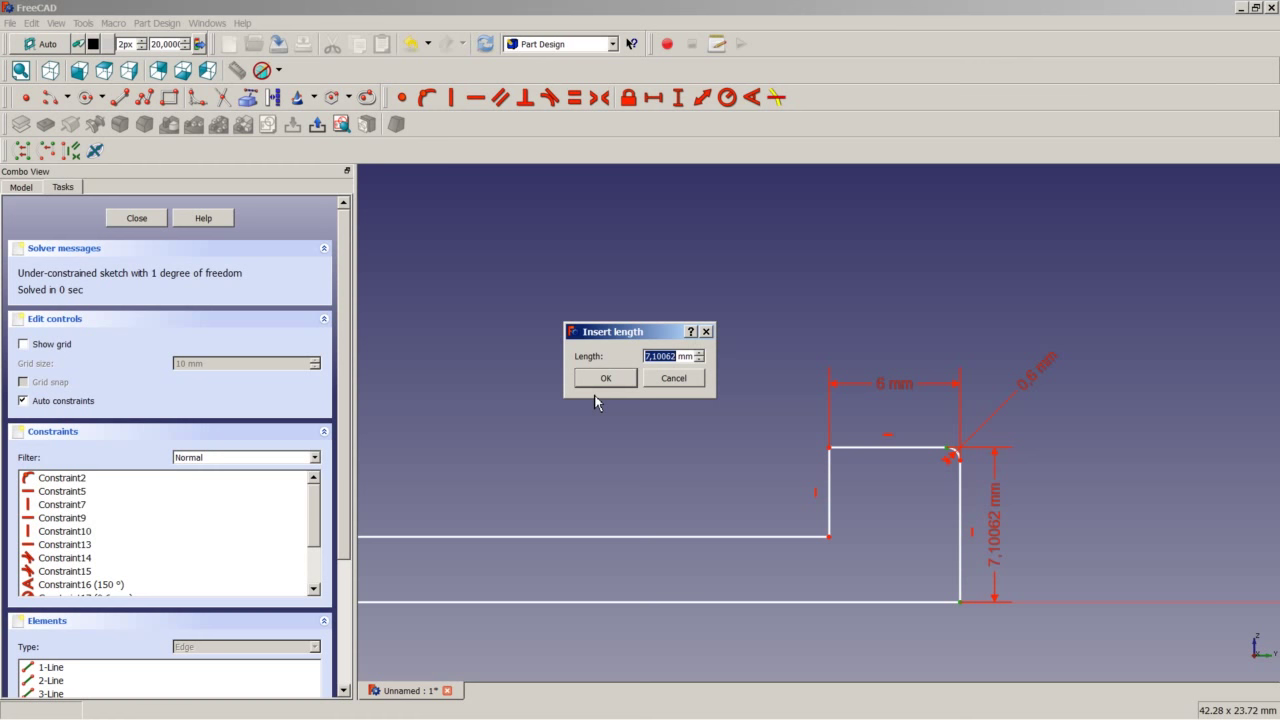
pyautogui.write('5')
pyautogui.press('Return')
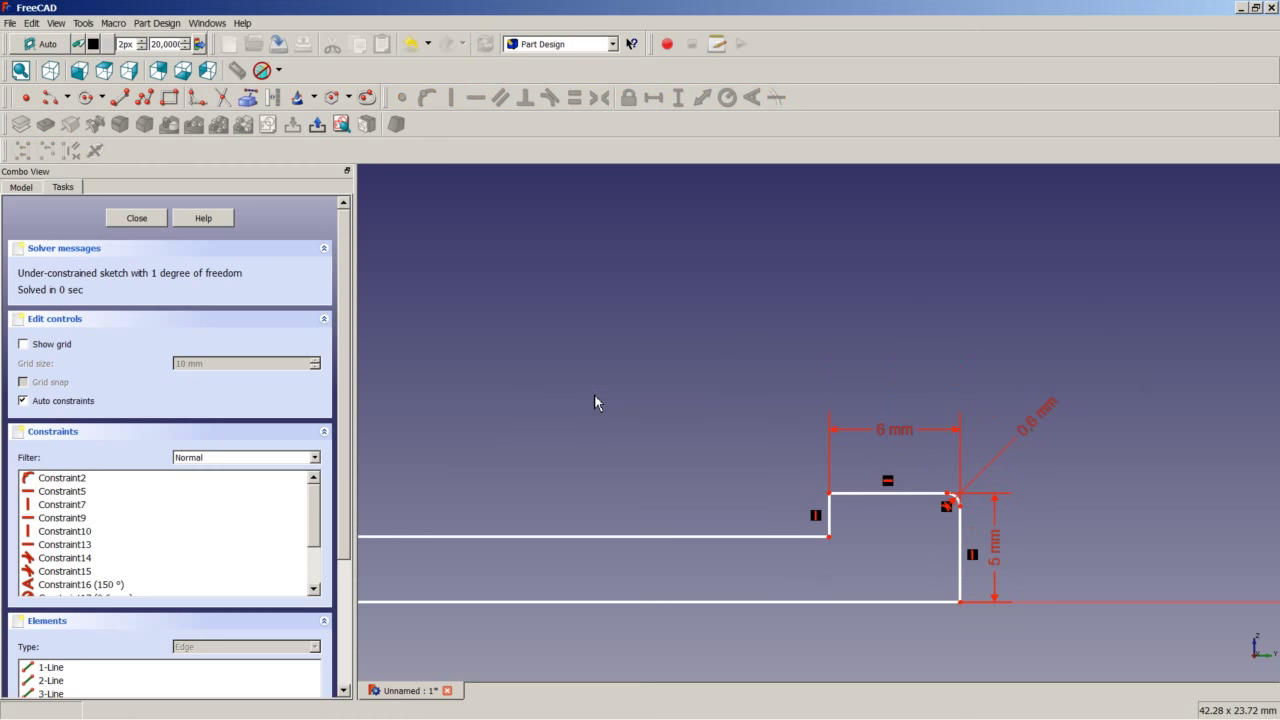
# - Constrain the horizontal distance from the shank end to the head's inner upper corner to 40 mm
pyautogui.scroll(-5, 546, 419)
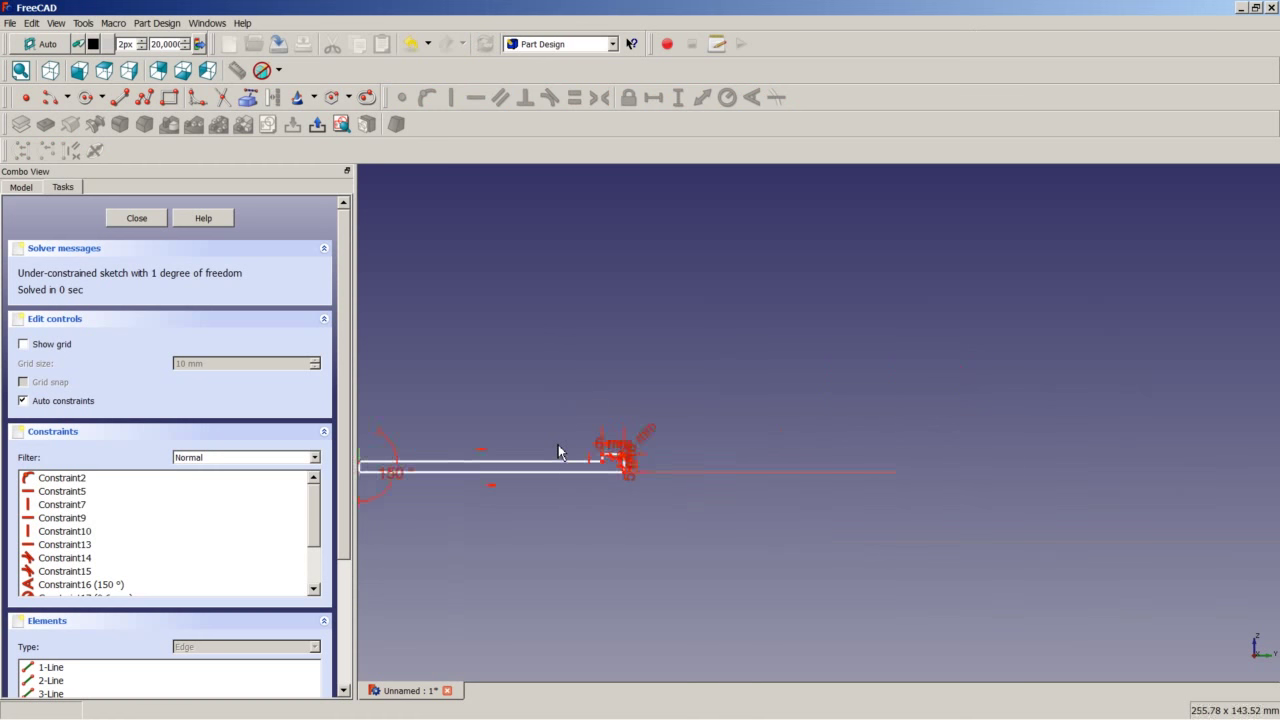
pyautogui.scroll(4, 390, 466)
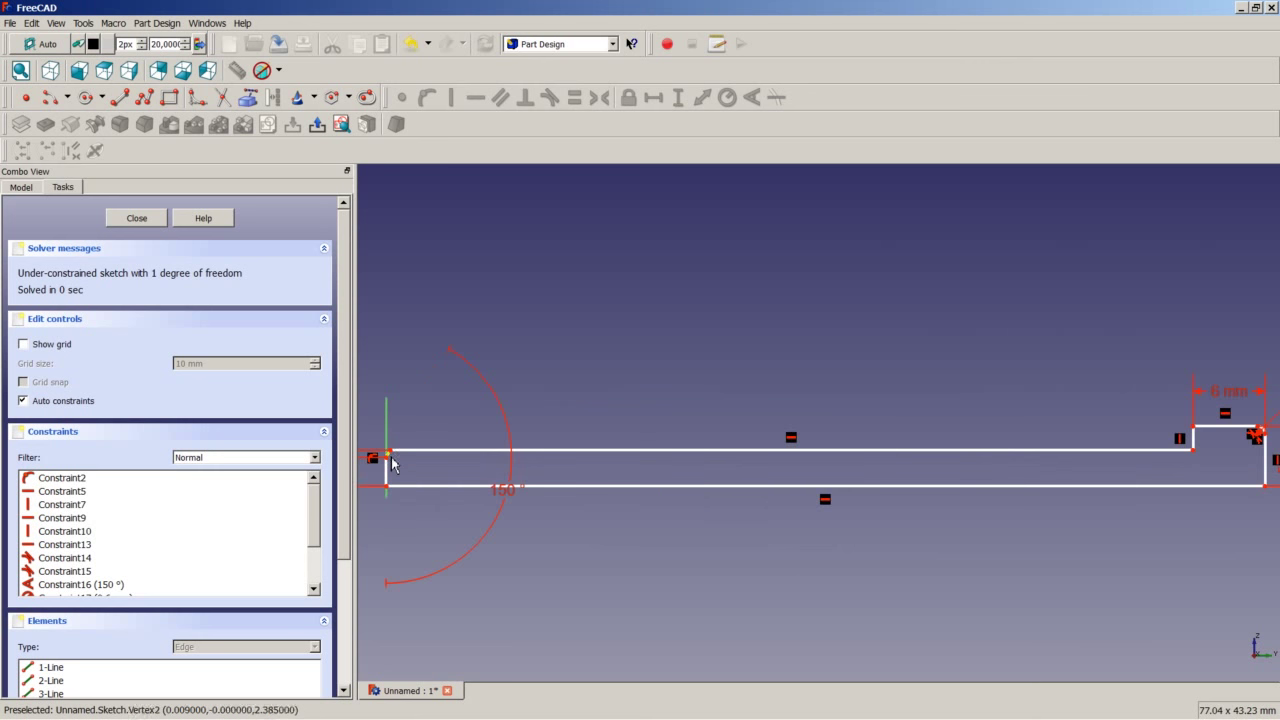
pyautogui.click(391, 462)
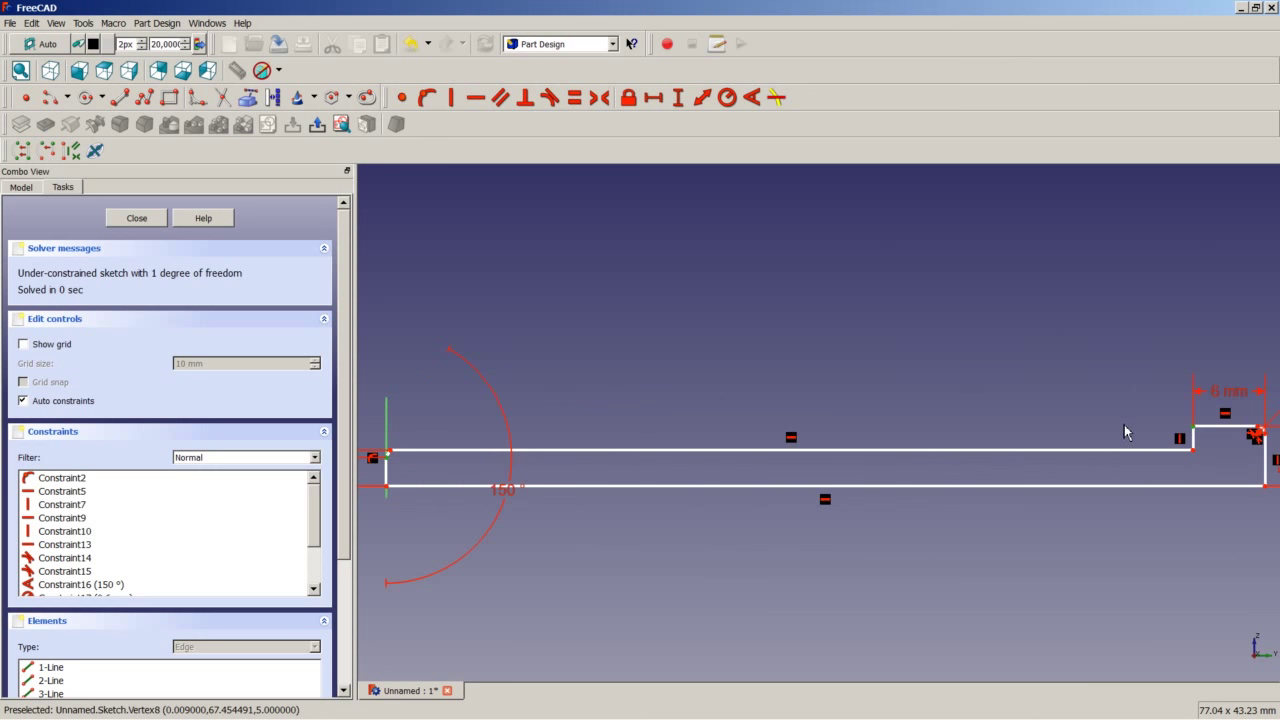
pyautogui.click(654, 97)
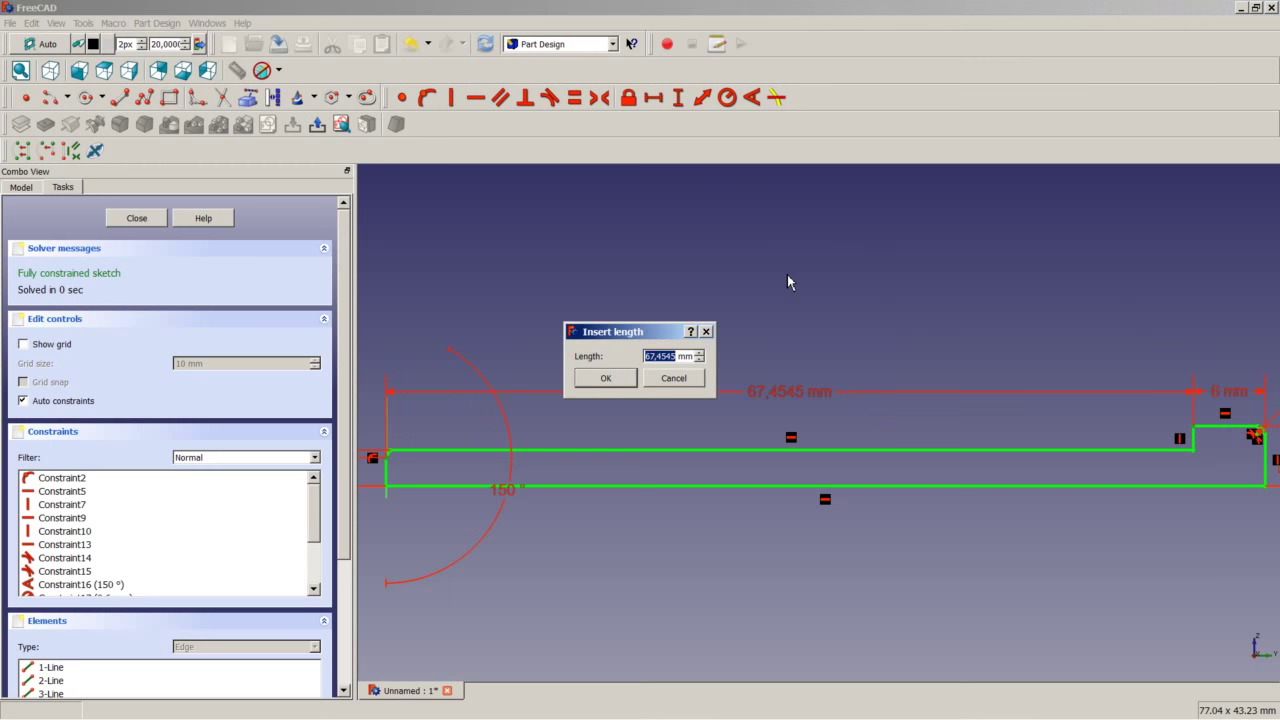
pyautogui.write('40')
pyautogui.press('Return')
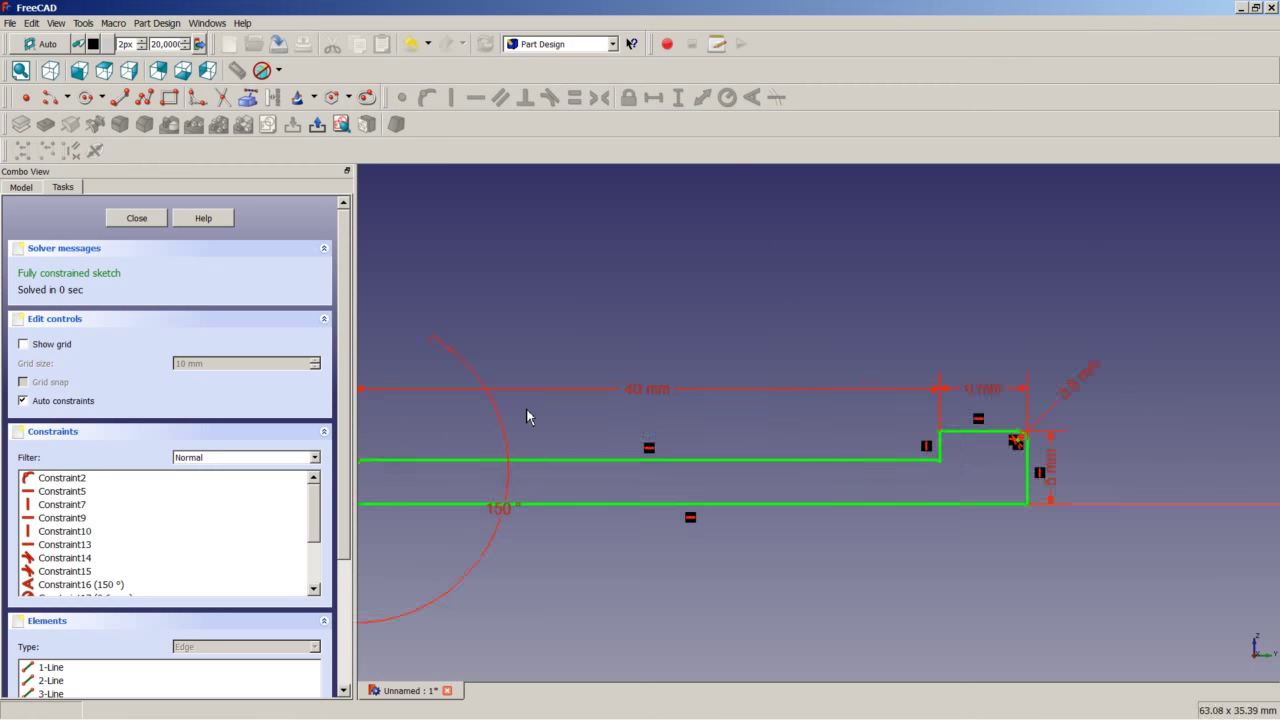
# - Close the sketch and revolve the profile 360° about the horizontal sketch axis
pyautogui.scroll(-5, 526, 410)
pyautogui.scroll(3, 468, 414)
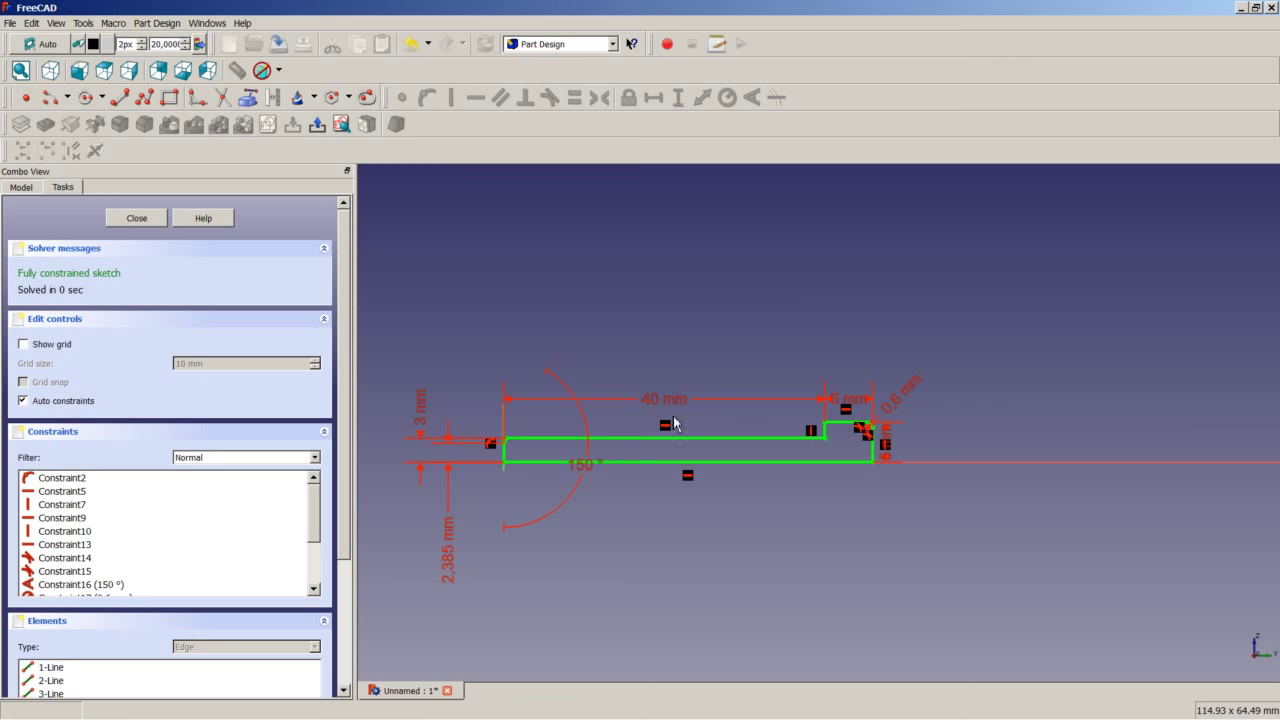
pyautogui.click(140, 218)
pyautogui.click(70, 124)
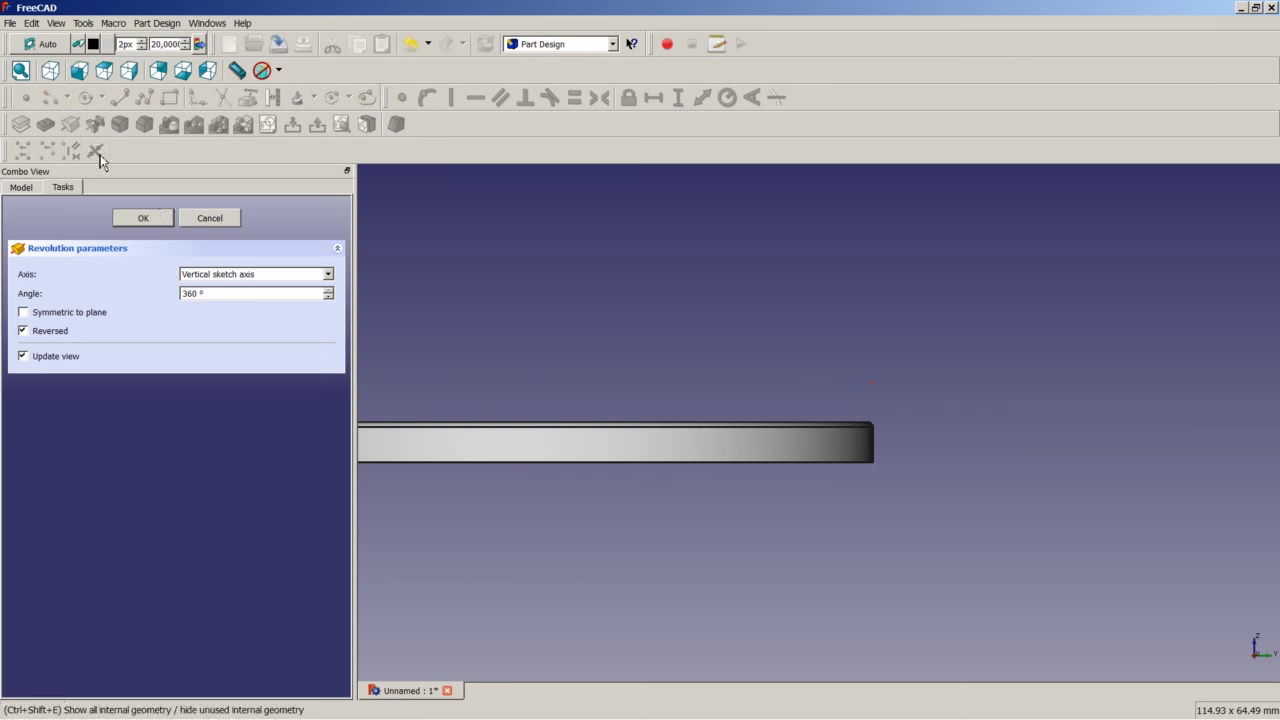
pyautogui.click(222, 278)
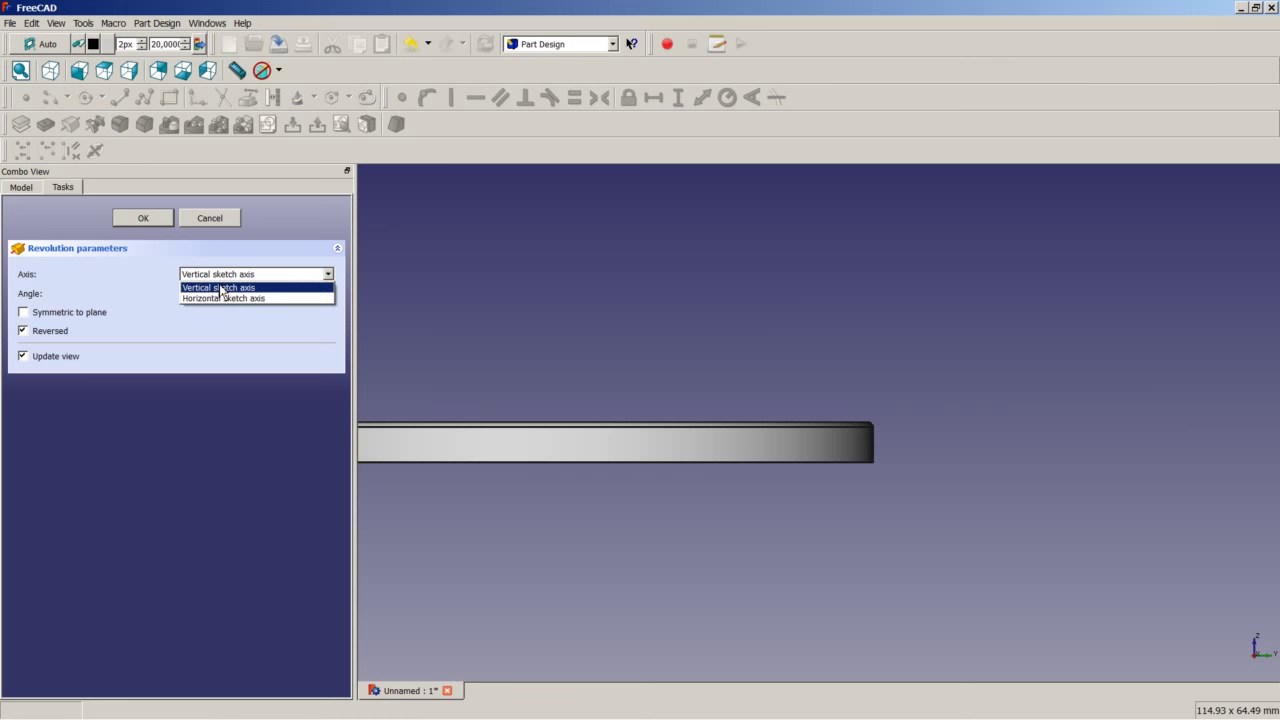
pyautogui.click(224, 301)
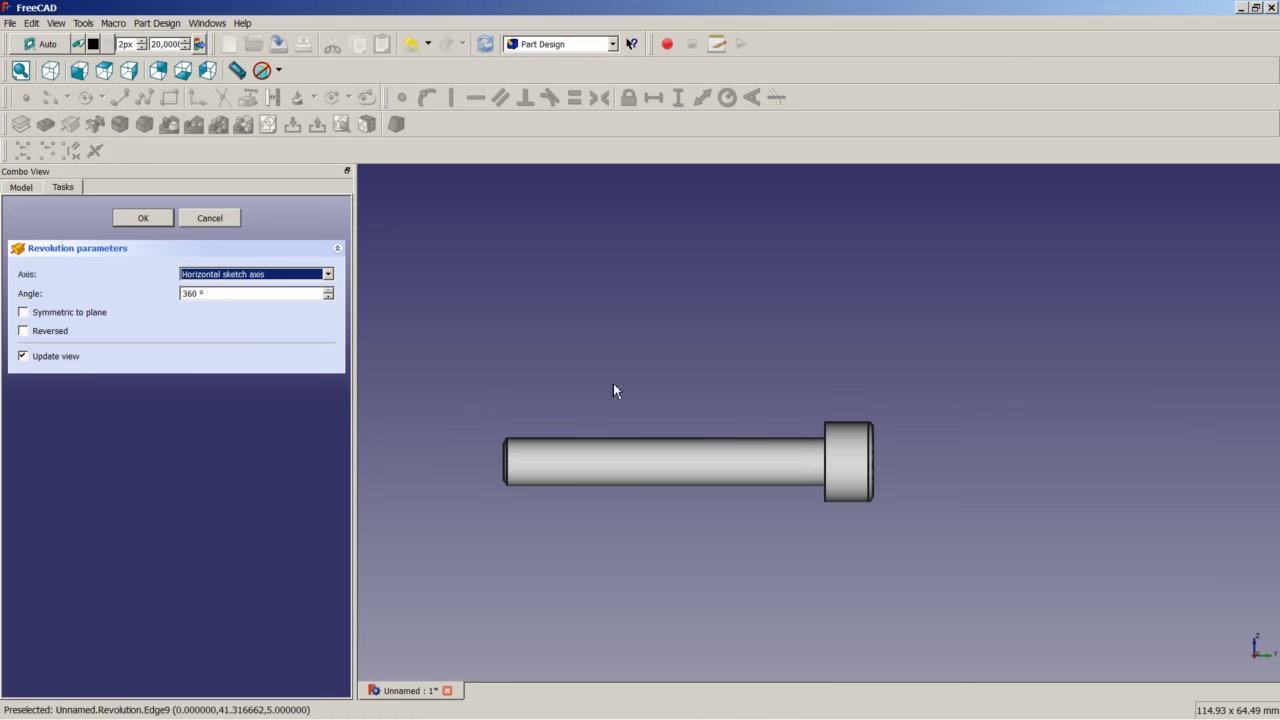
pyautogui.click(157, 220)
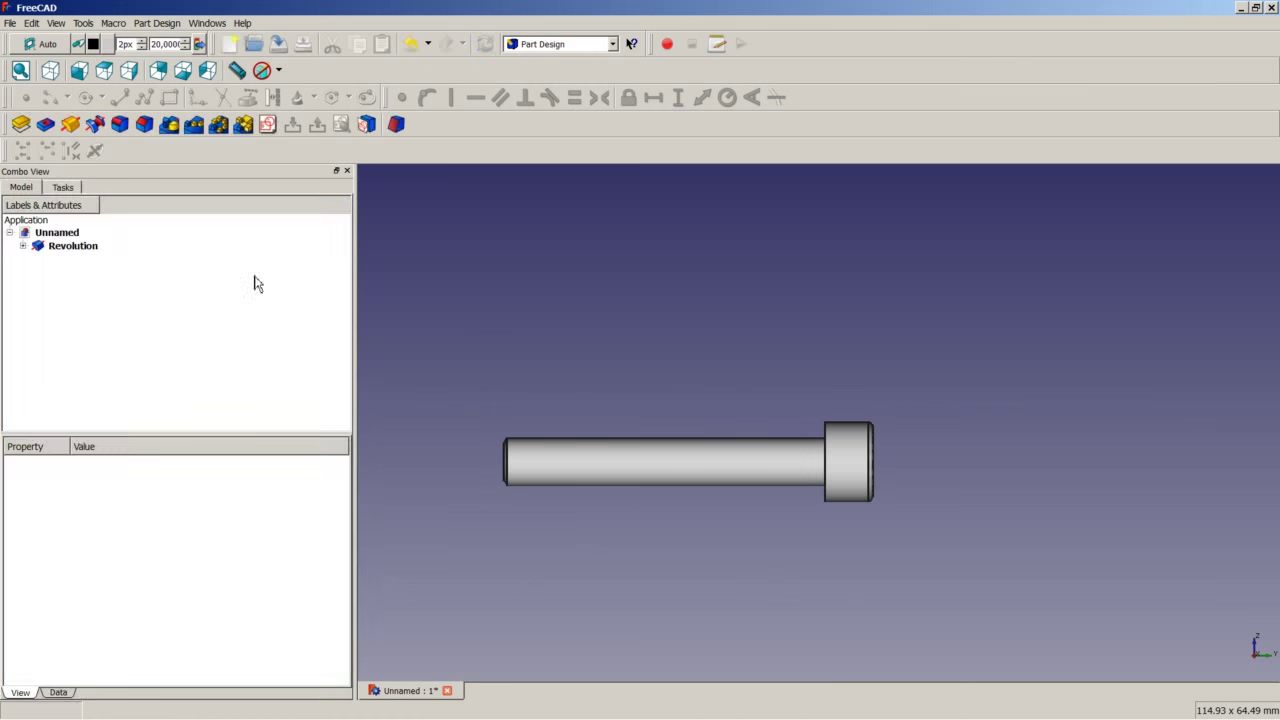
# - Create a new sketch on the flat end face of the screw head
pyautogui.moveTo(877, 465); pyautogui.dragTo(856, 482, button='middle')
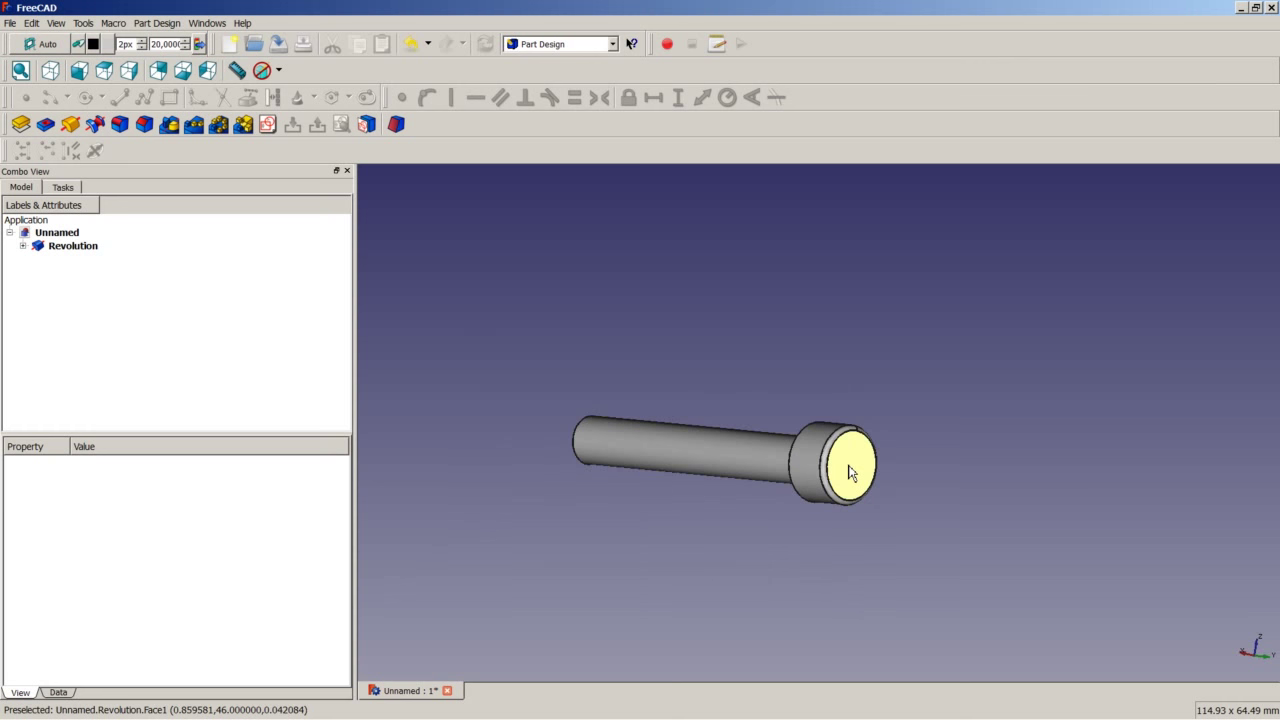
pyautogui.click(849, 472)
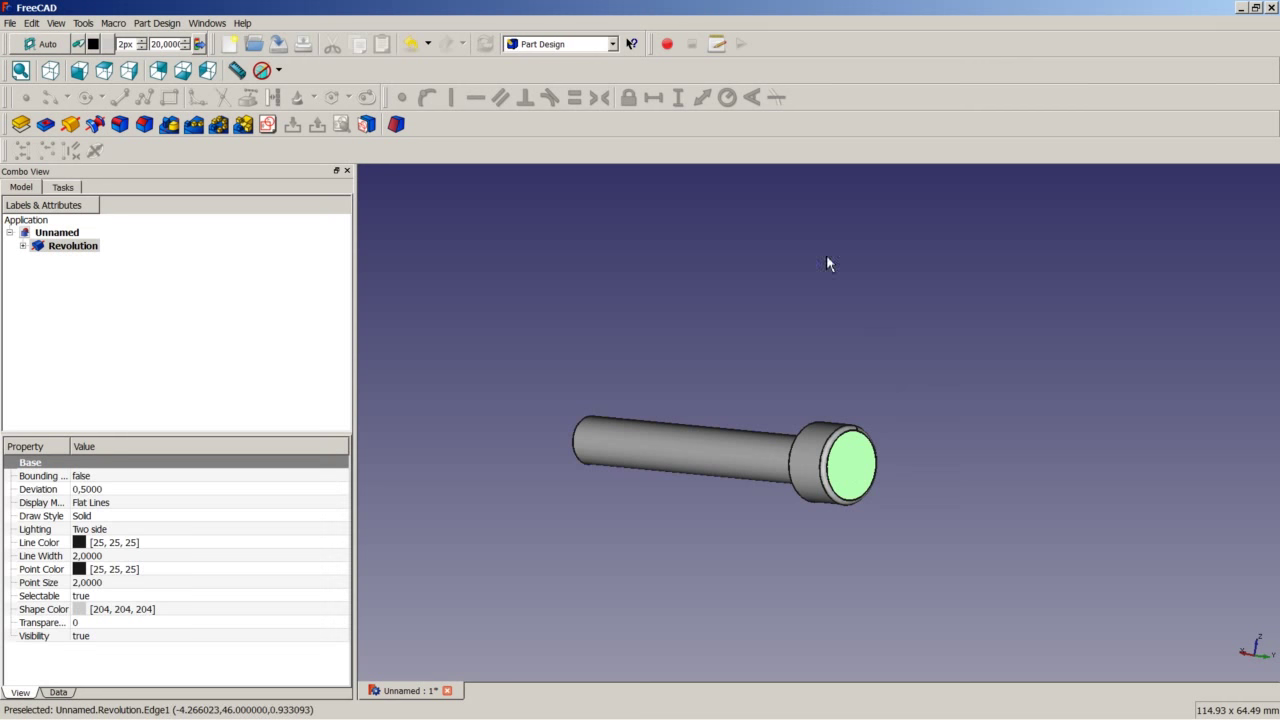
pyautogui.click(268, 131)
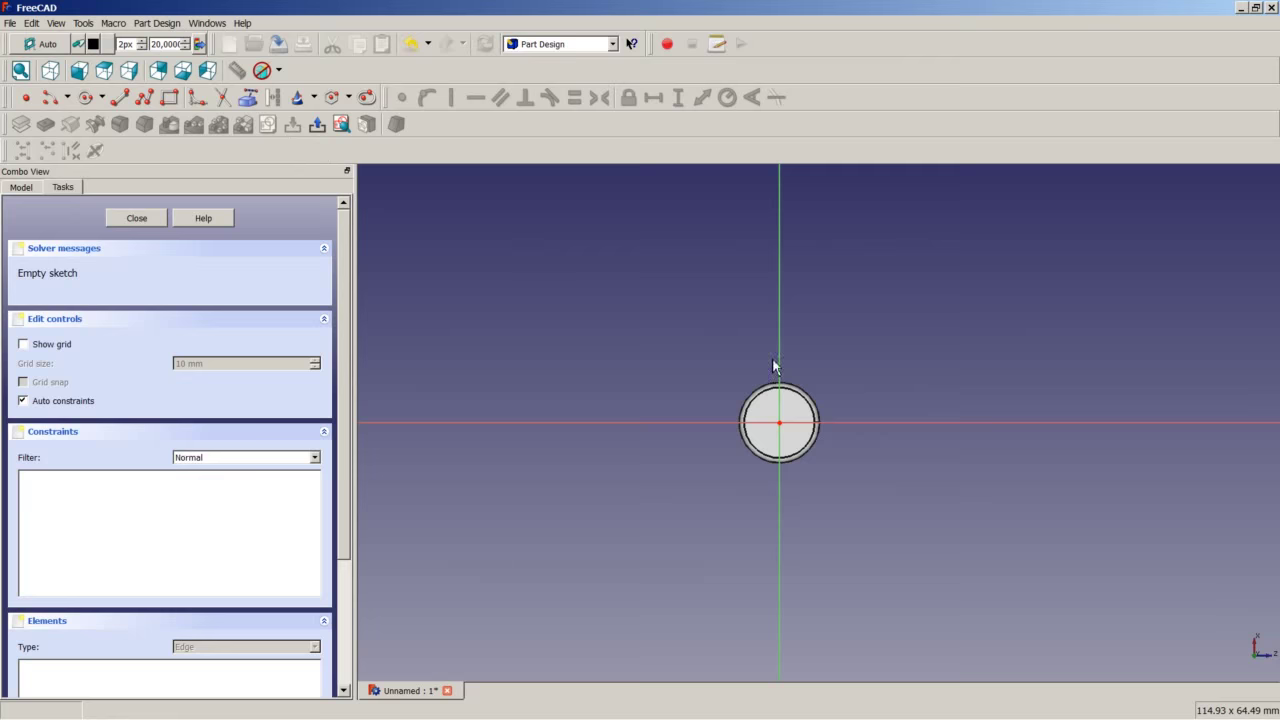
# - Draw a hexagon centred on the sketch origin with a corner radius of about 3.1 mm
pyautogui.scroll(5, 790, 420)
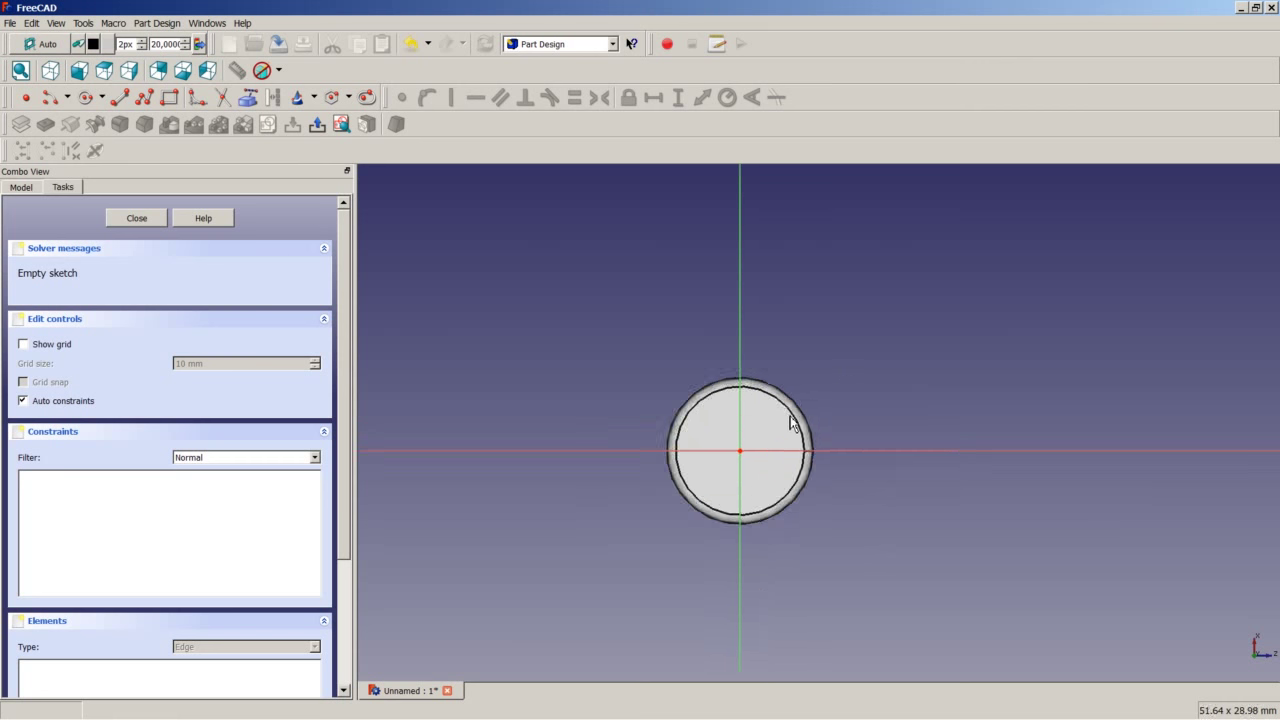
pyautogui.click(334, 101)
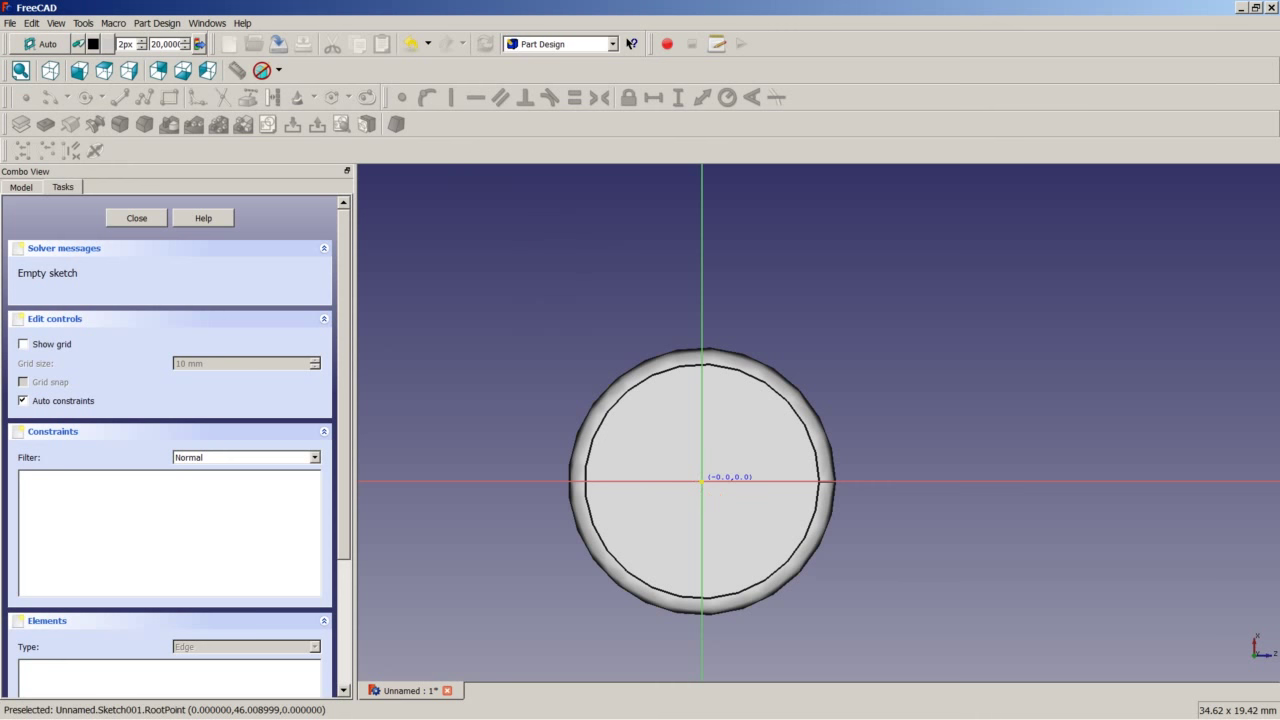
pyautogui.click(701, 481)
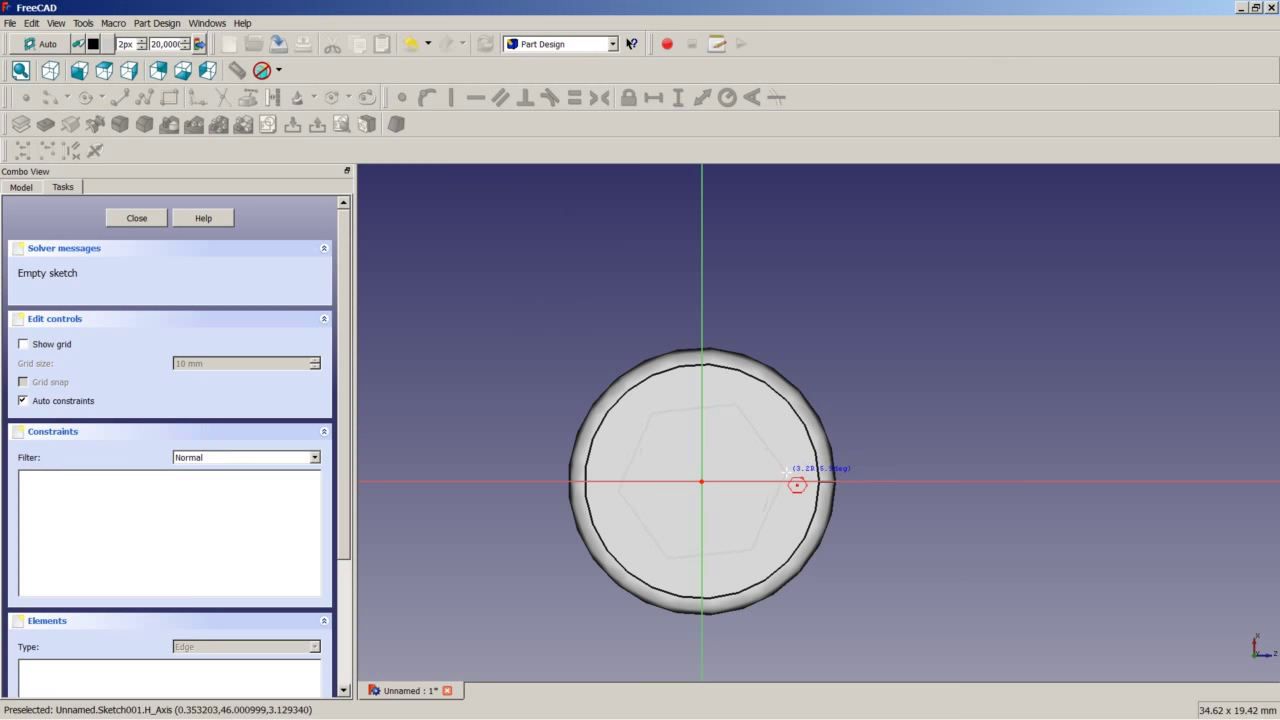
pyautogui.click(785, 490)
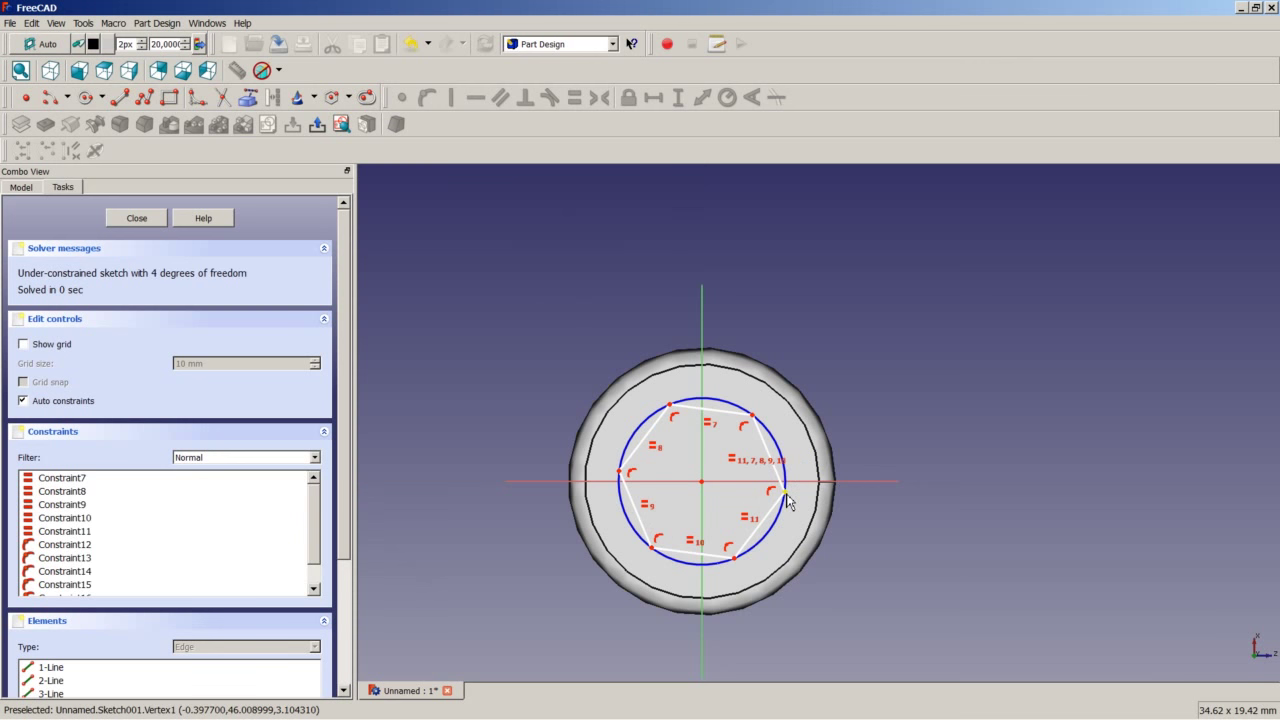
# - Constrain the hexagon's two opposite side corners onto the horizontal axis and make its two upper corners symmetric about the vertical axis
pyautogui.click(786, 492)
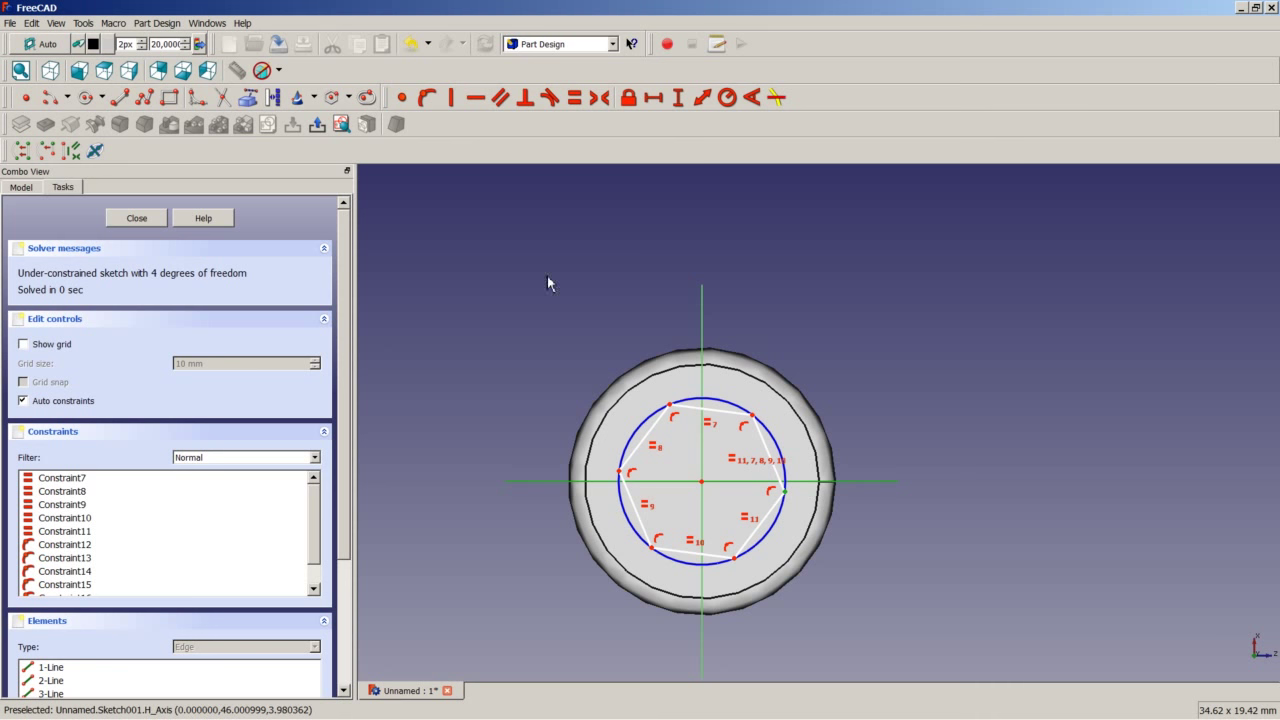
pyautogui.click(428, 99)
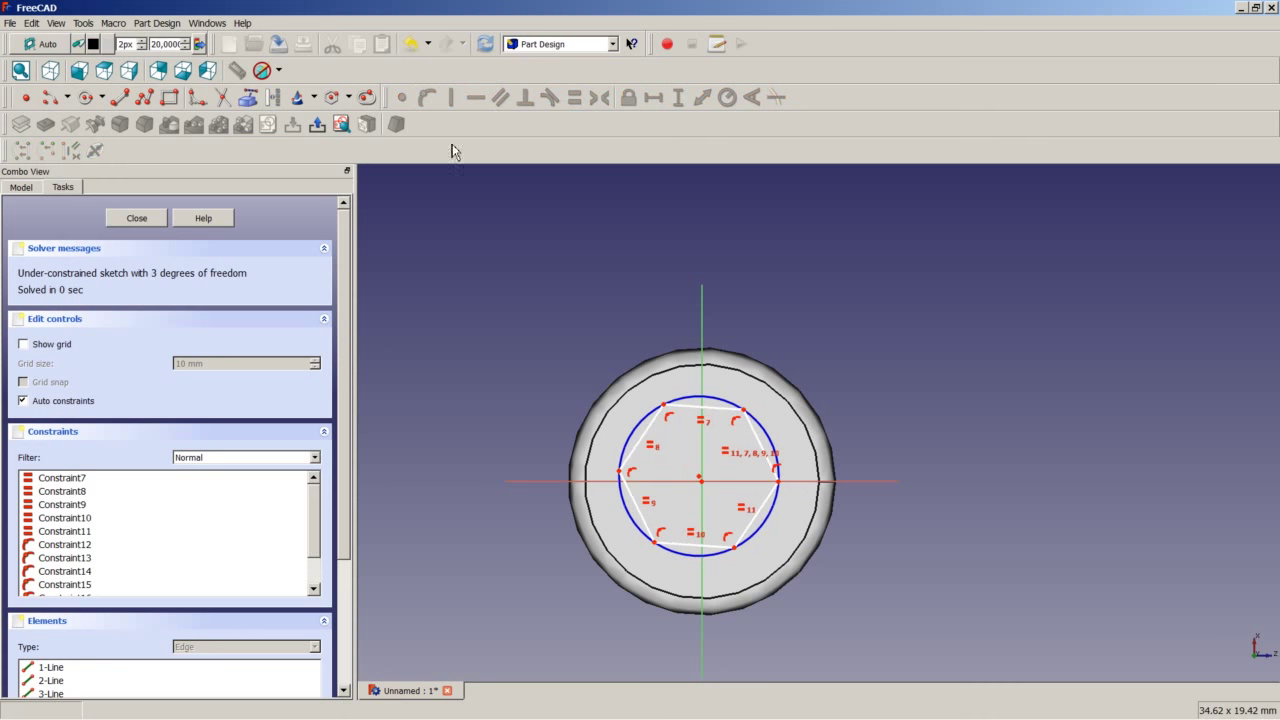
pyautogui.click(620, 471)
pyautogui.click(608, 485)
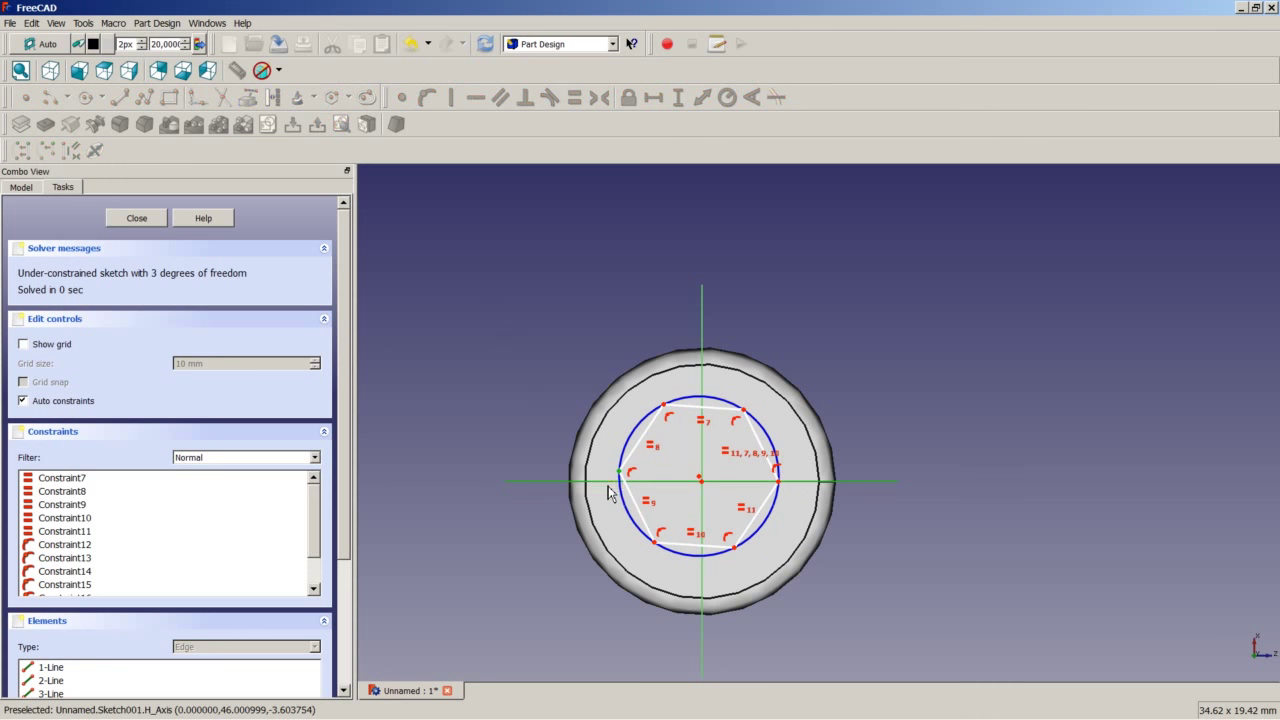
pyautogui.click(428, 100)
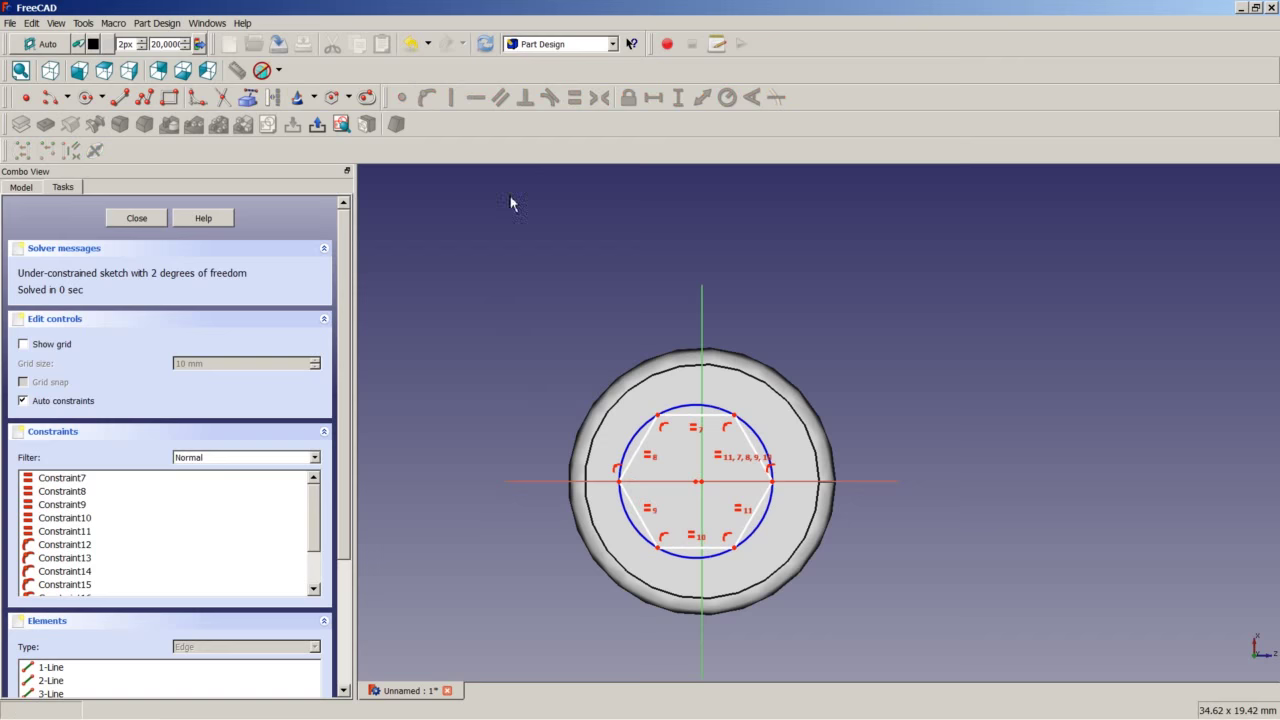
pyautogui.click(660, 424)
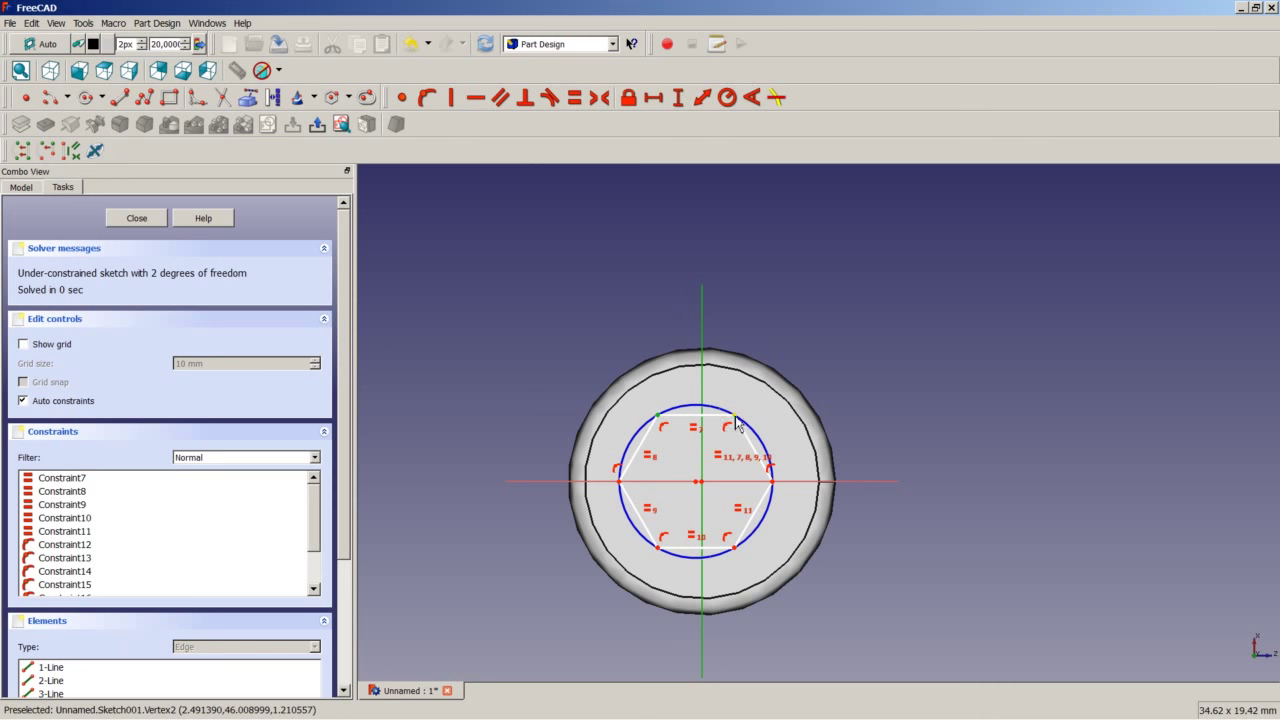
pyautogui.click(735, 418)
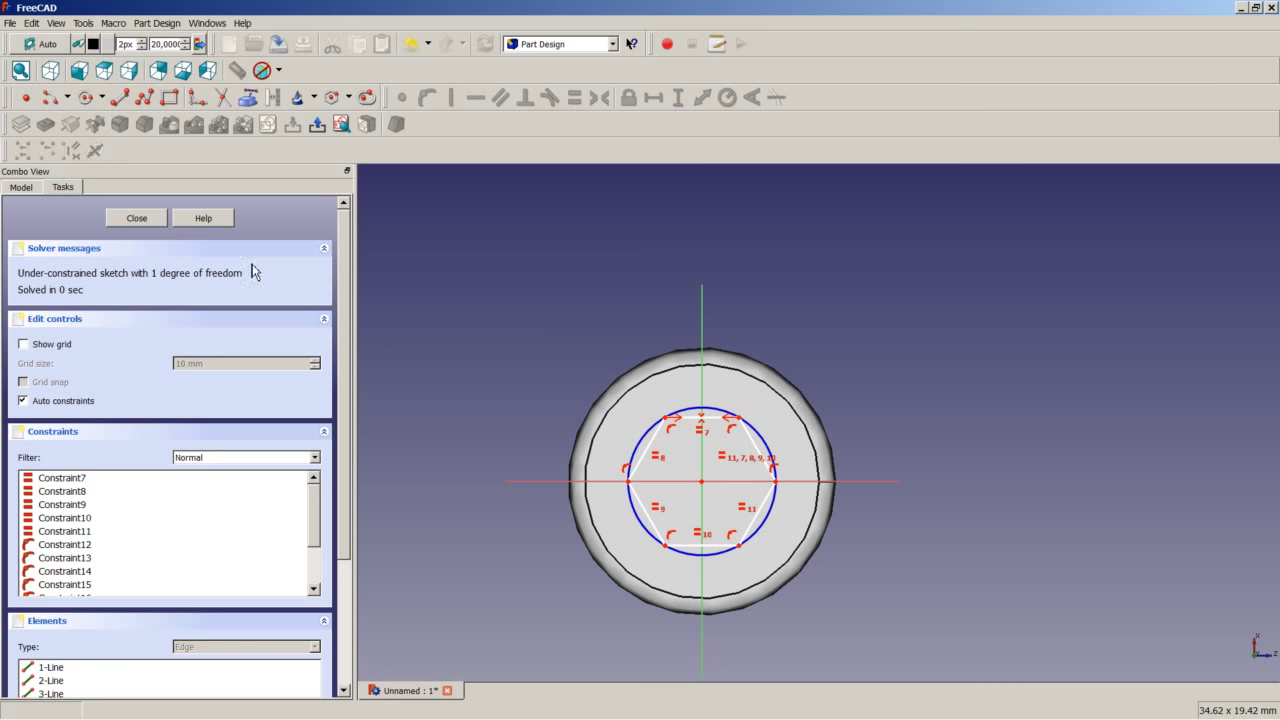
# - Constrain the vertical distance between the hexagon's upper and lower corners to 5 mm
pyautogui.click(740, 547)
pyautogui.click(741, 425)
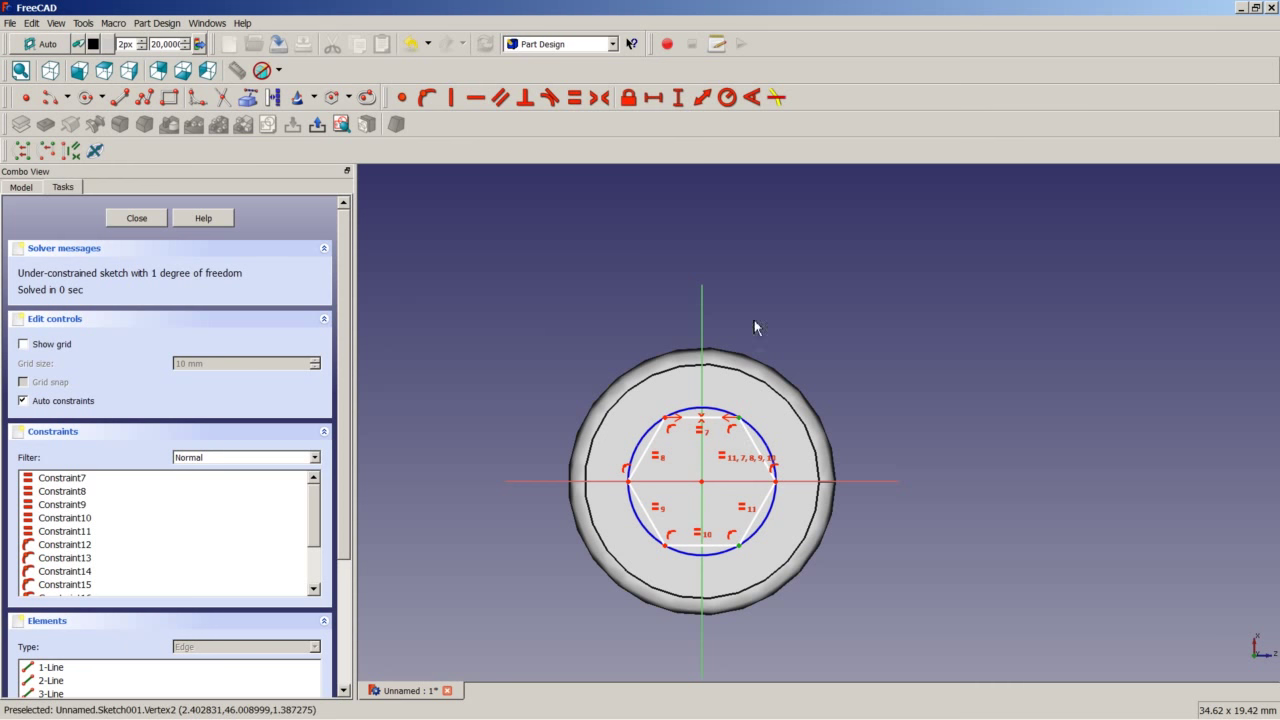
pyautogui.click(678, 97)
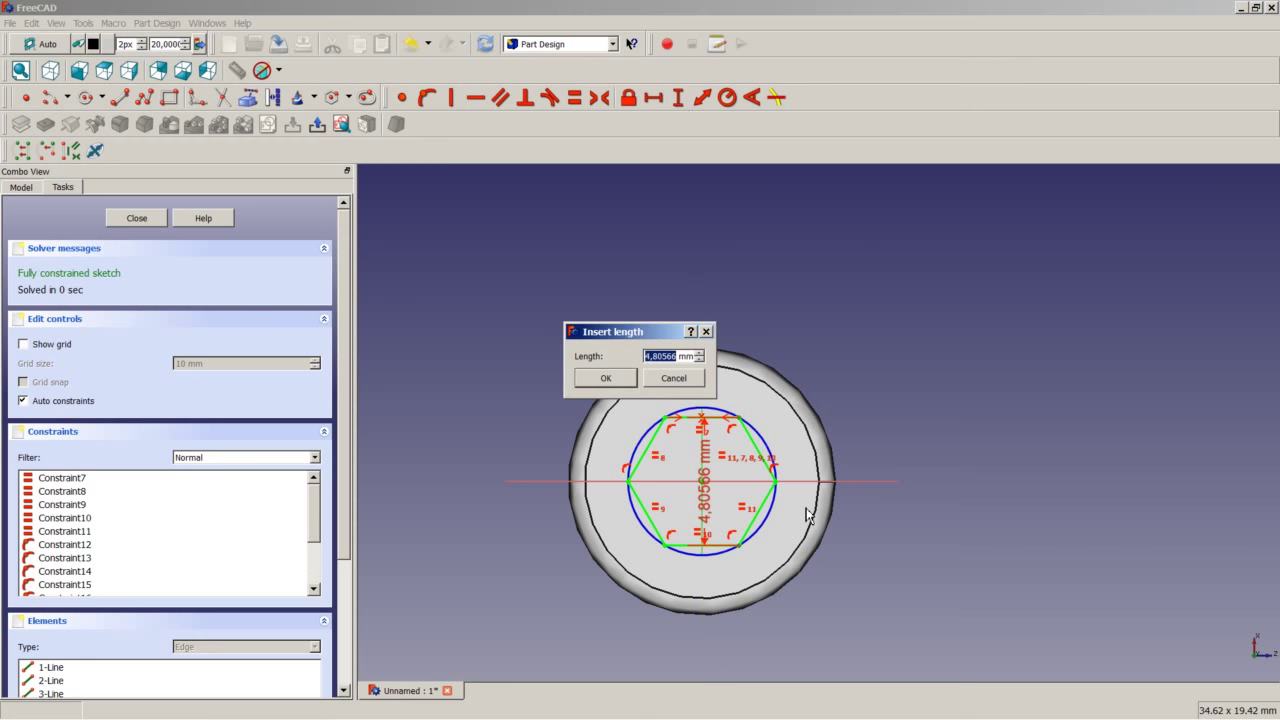
pyautogui.write('5')
pyautogui.press('Return')
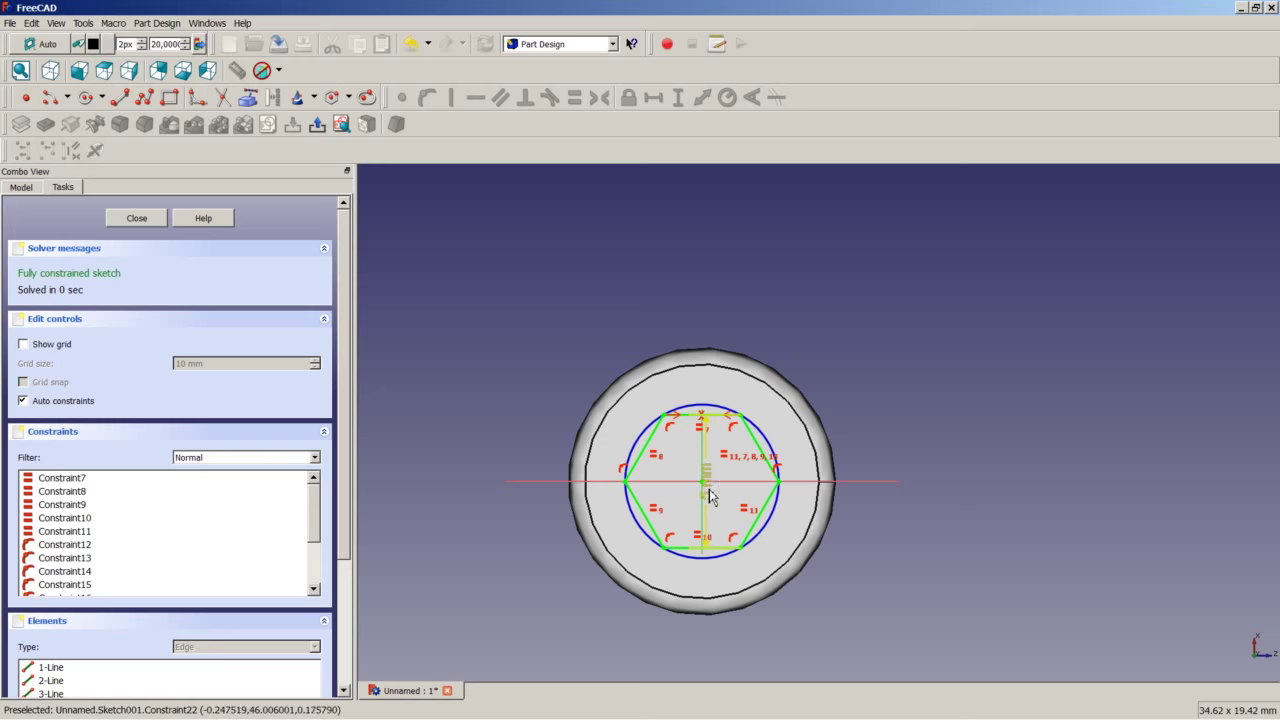
# - Place the hexagon's height dimension outside the screw head, finish the sketch, and cut the hexagon as a pocket with the preset length
pyautogui.moveTo(709, 495); pyautogui.dragTo(830, 485)
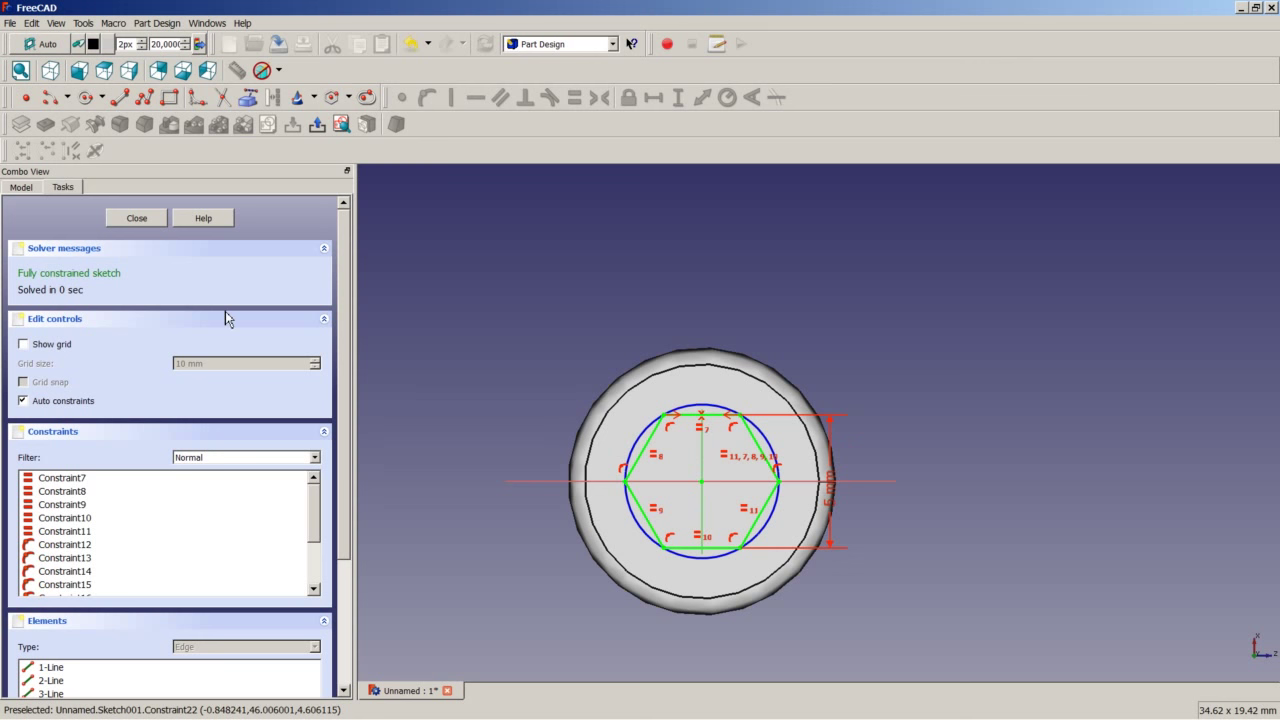
pyautogui.click(157, 225)
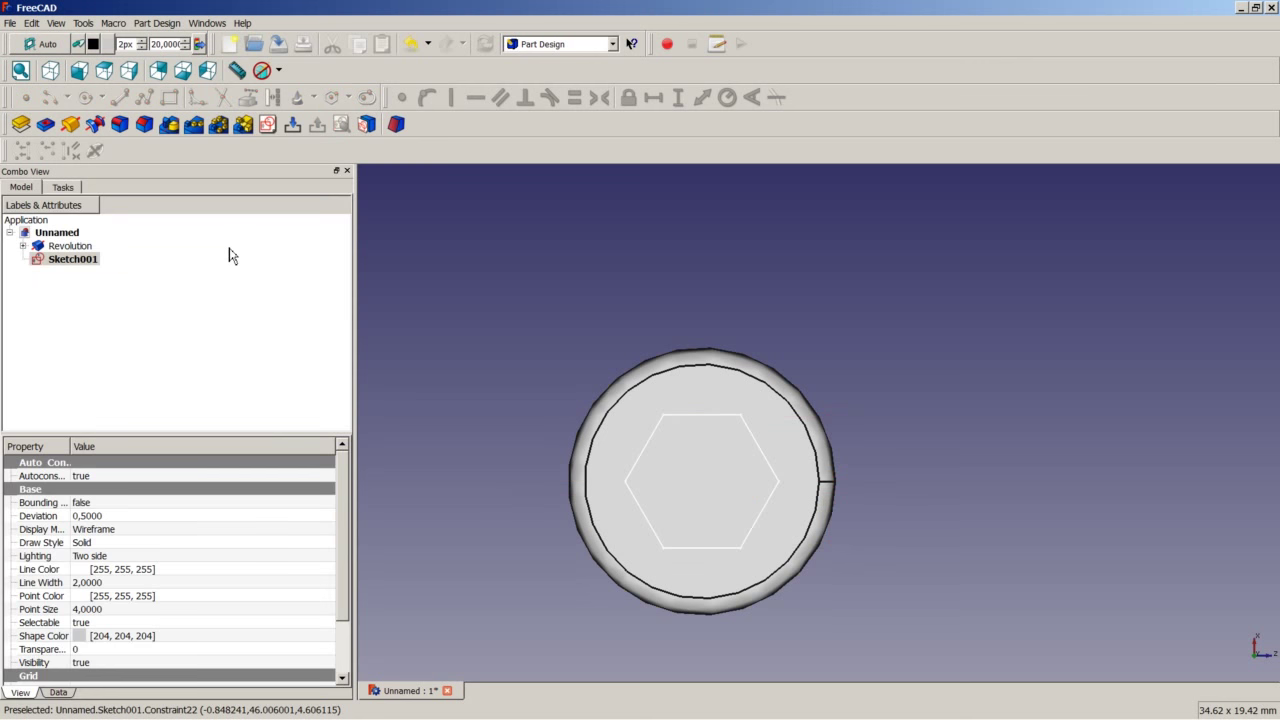
pyautogui.click(47, 128)
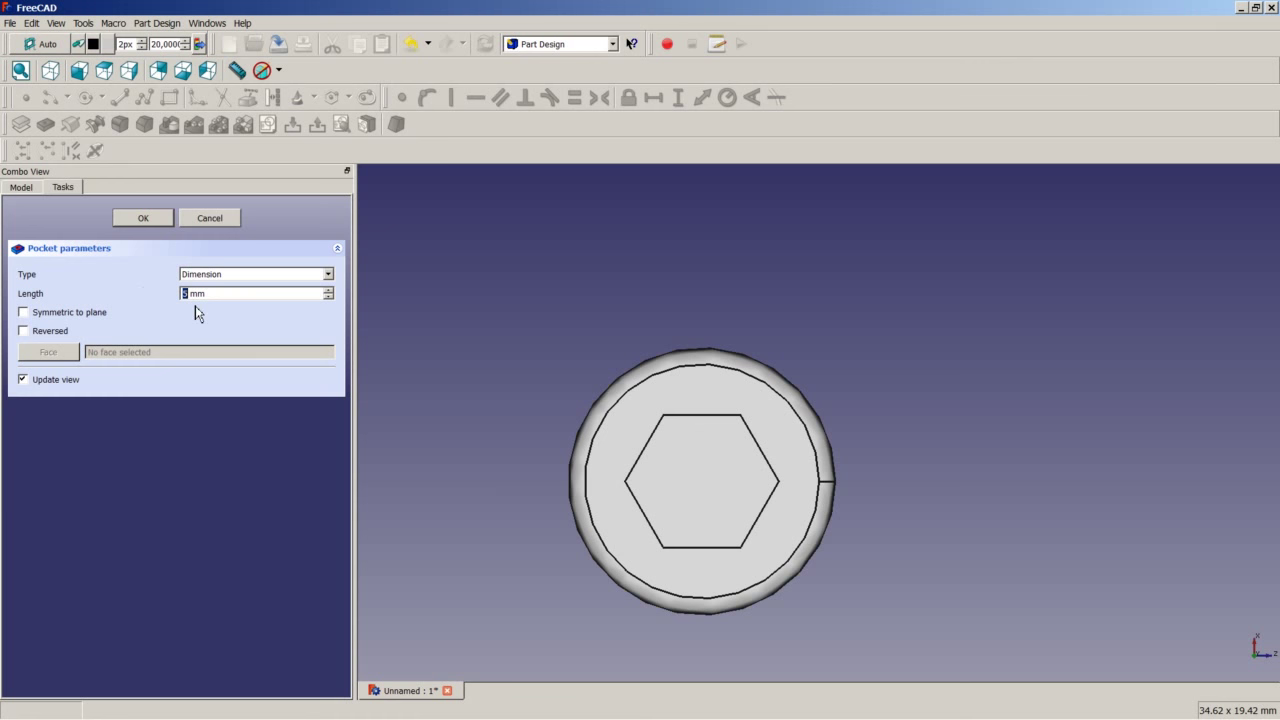
pyautogui.press('Return')
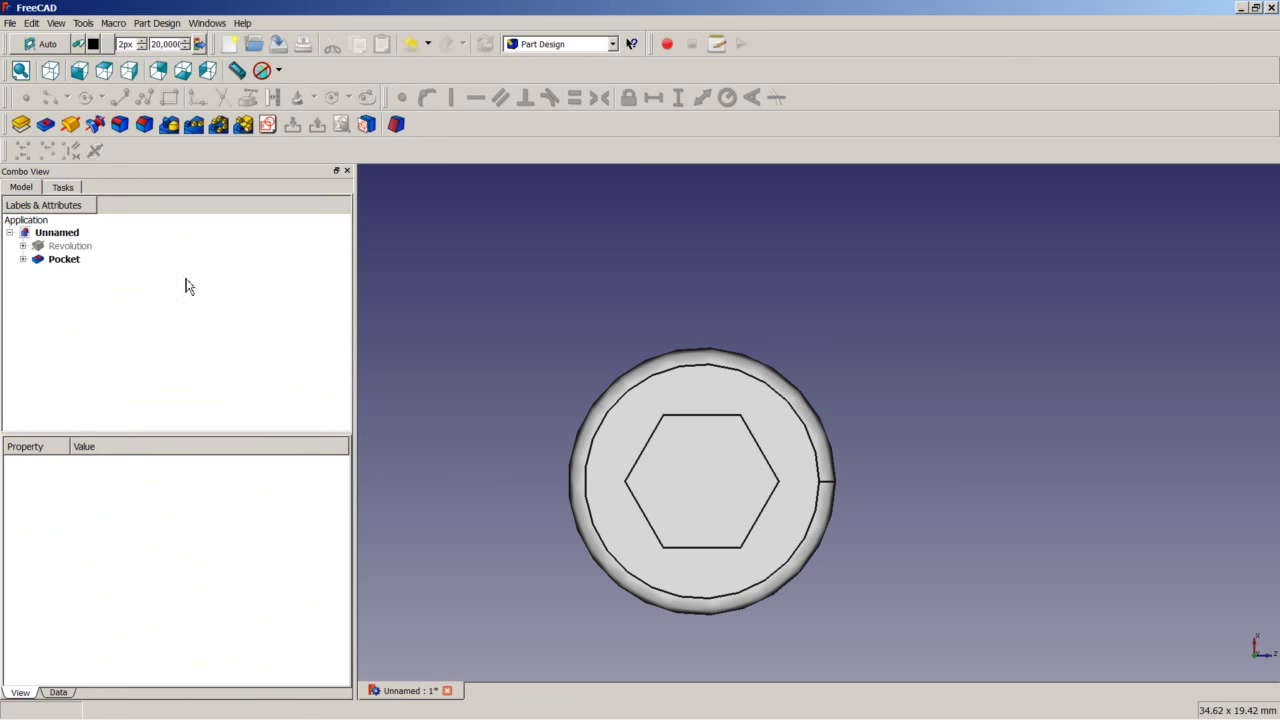
# - Create a new sketch on the flat end face of the screw's shank, opposite the head
pyautogui.moveTo(480, 426); pyautogui.dragTo(540, 430, button='middle')
pyautogui.click(50, 70)
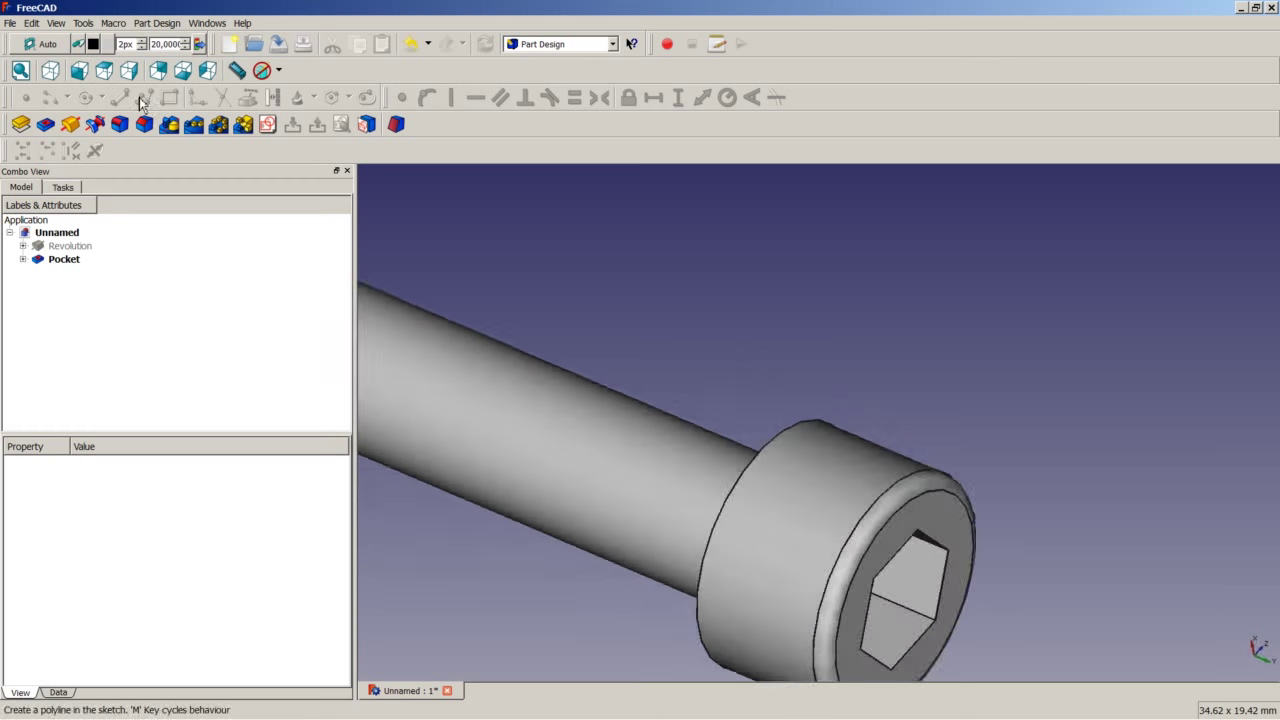
pyautogui.rightClick(548, 270)
pyautogui.click(577, 280)
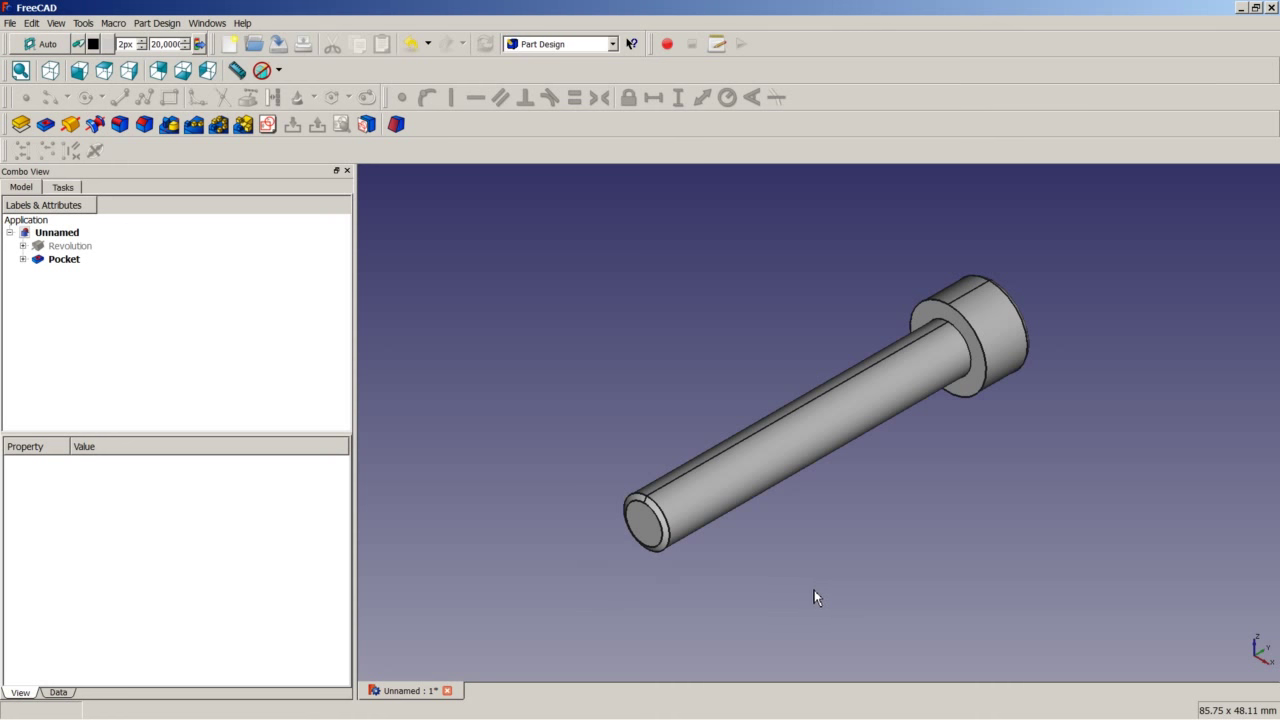
pyautogui.click(611, 516)
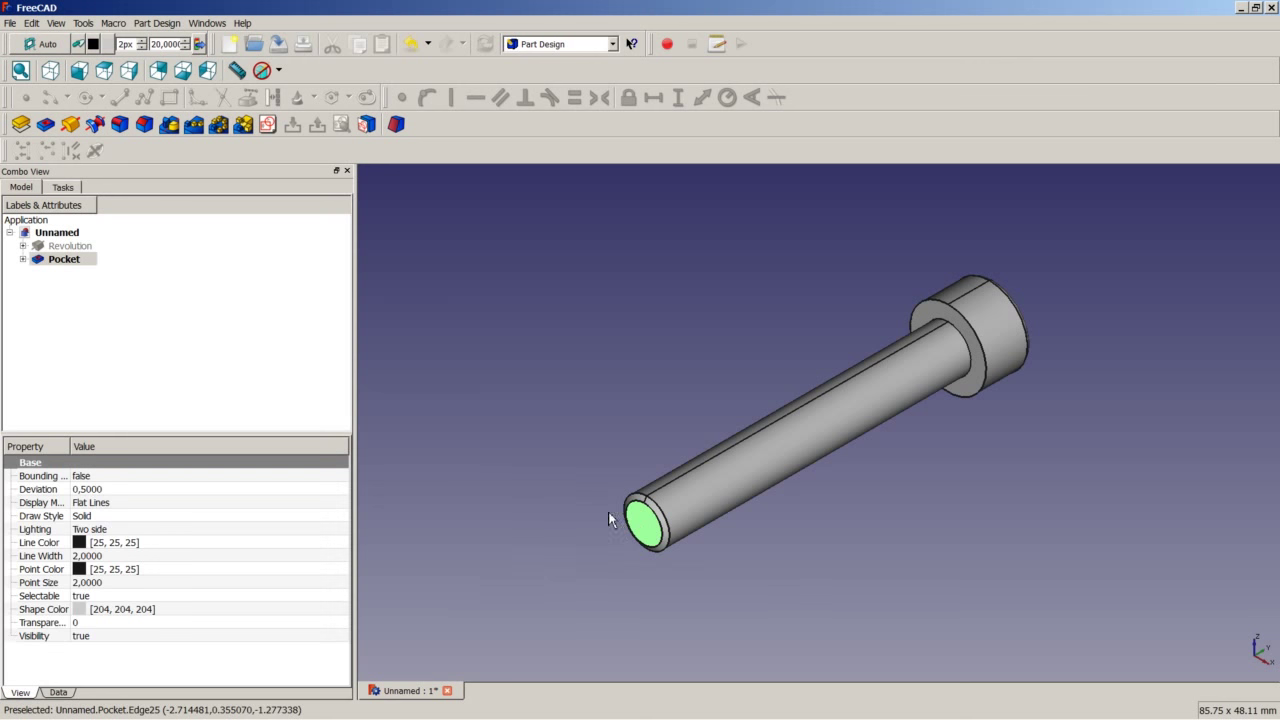
pyautogui.click(268, 125)
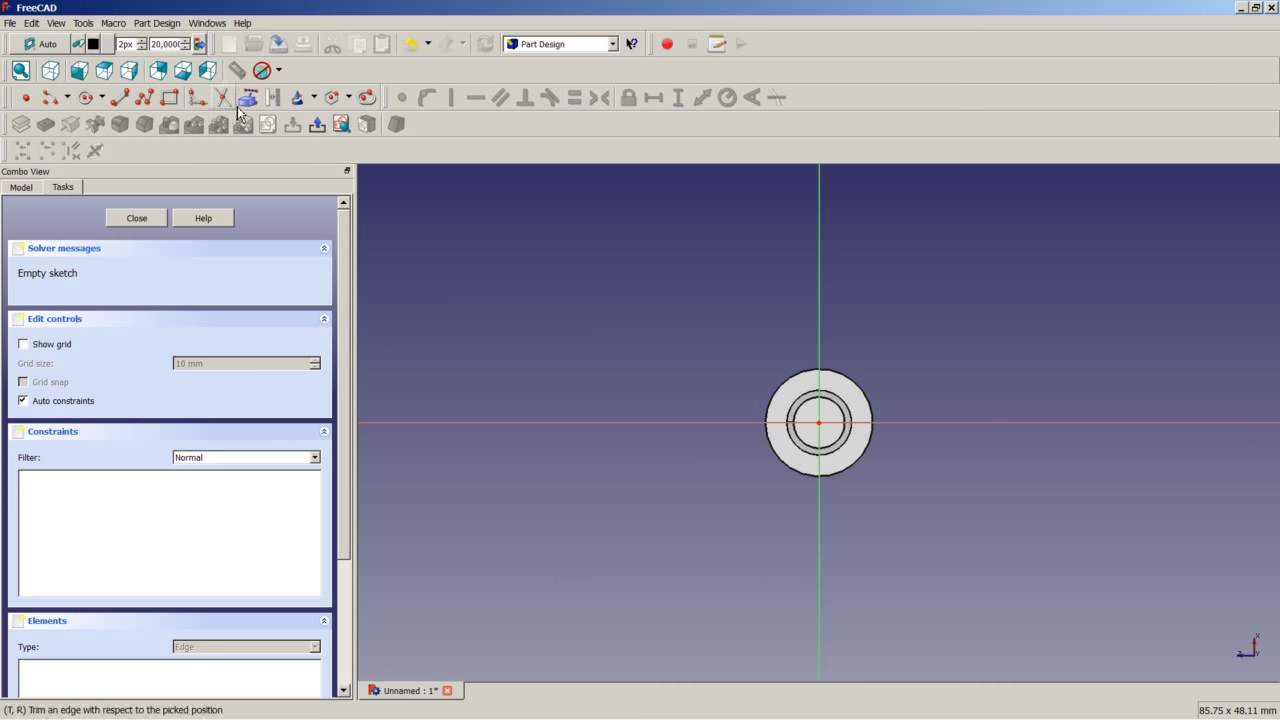
# - Draw a rectangle about 6 by 6 mm with one corner on the sketch origin, extending down and left
pyautogui.click(170, 104)
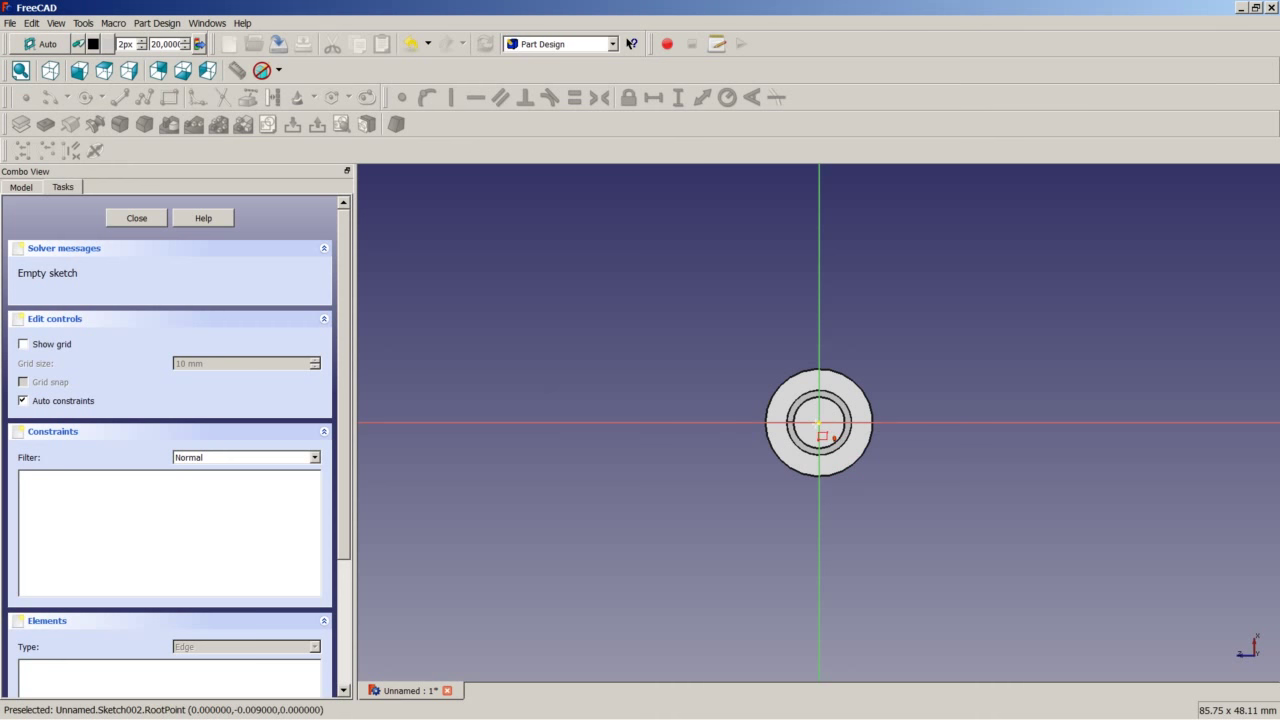
pyautogui.click(818, 422)
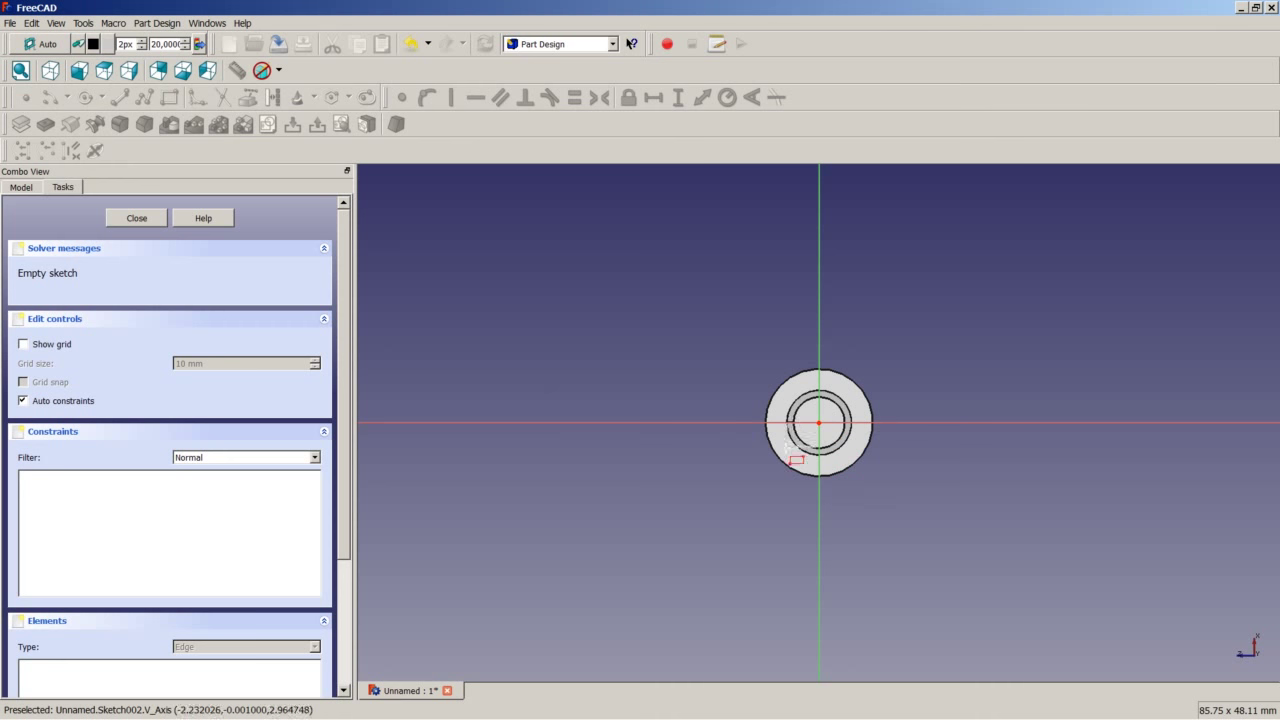
pyautogui.click(754, 488)
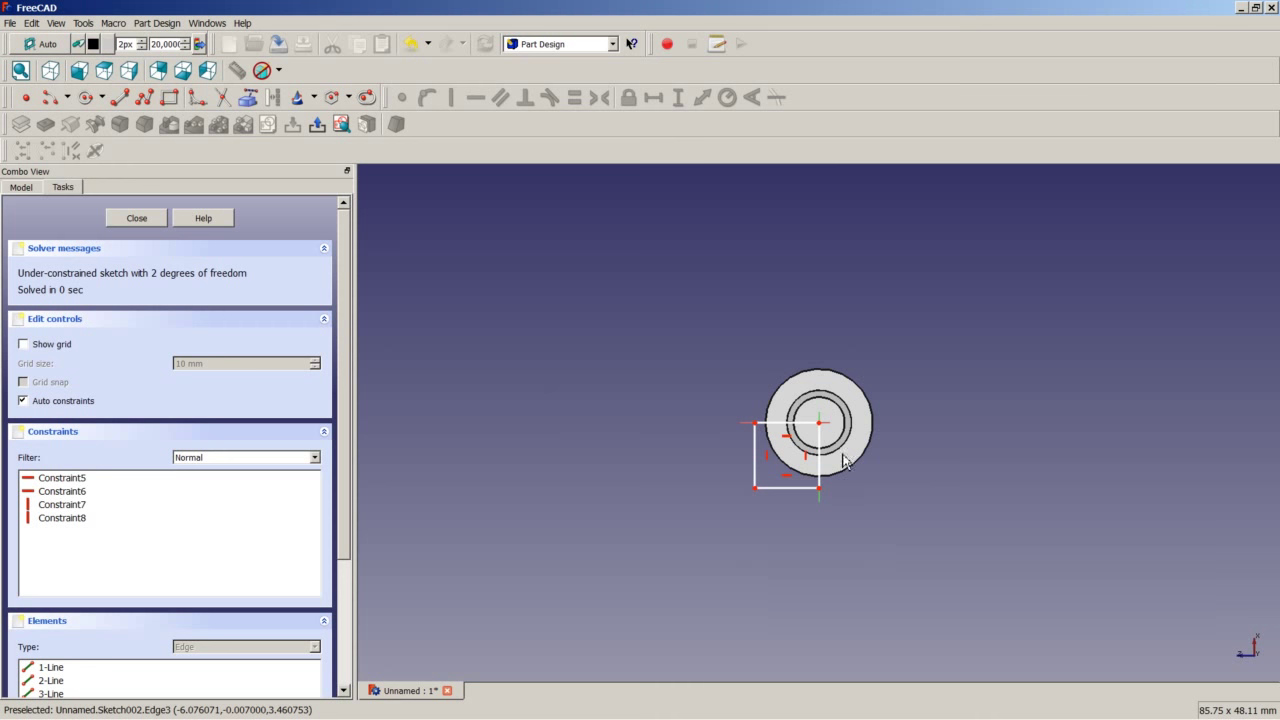
# - Constrain the rectangle's upper horizontal side and right vertical side to equal length
pyautogui.scroll(2, 798, 430)
pyautogui.rightClick(798, 430)
pyautogui.click(800, 430)
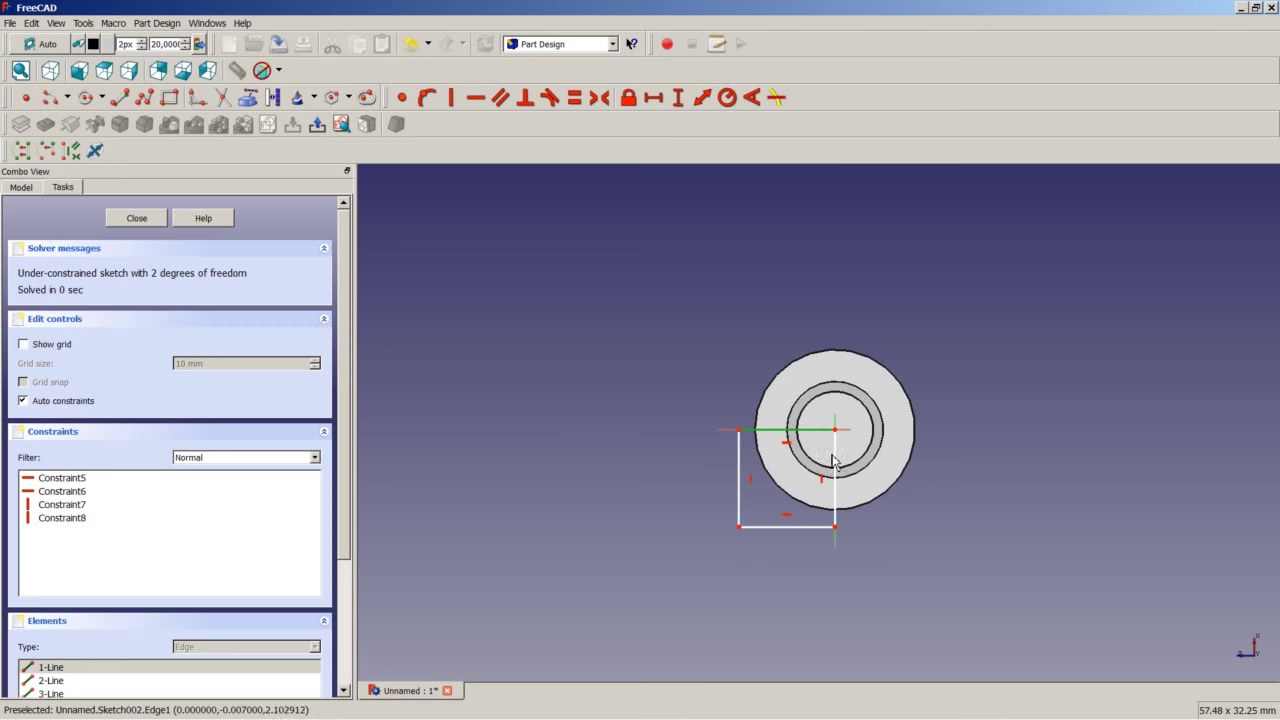
pyautogui.click(835, 462)
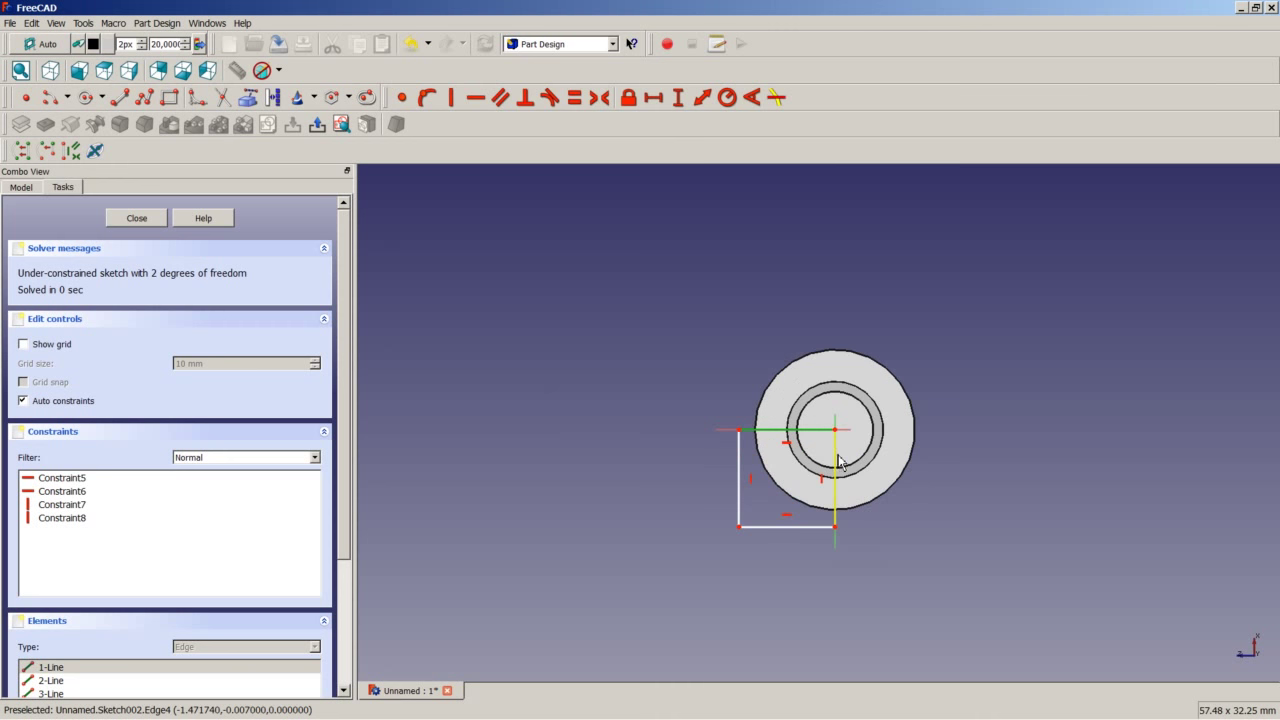
pyautogui.click(576, 98)
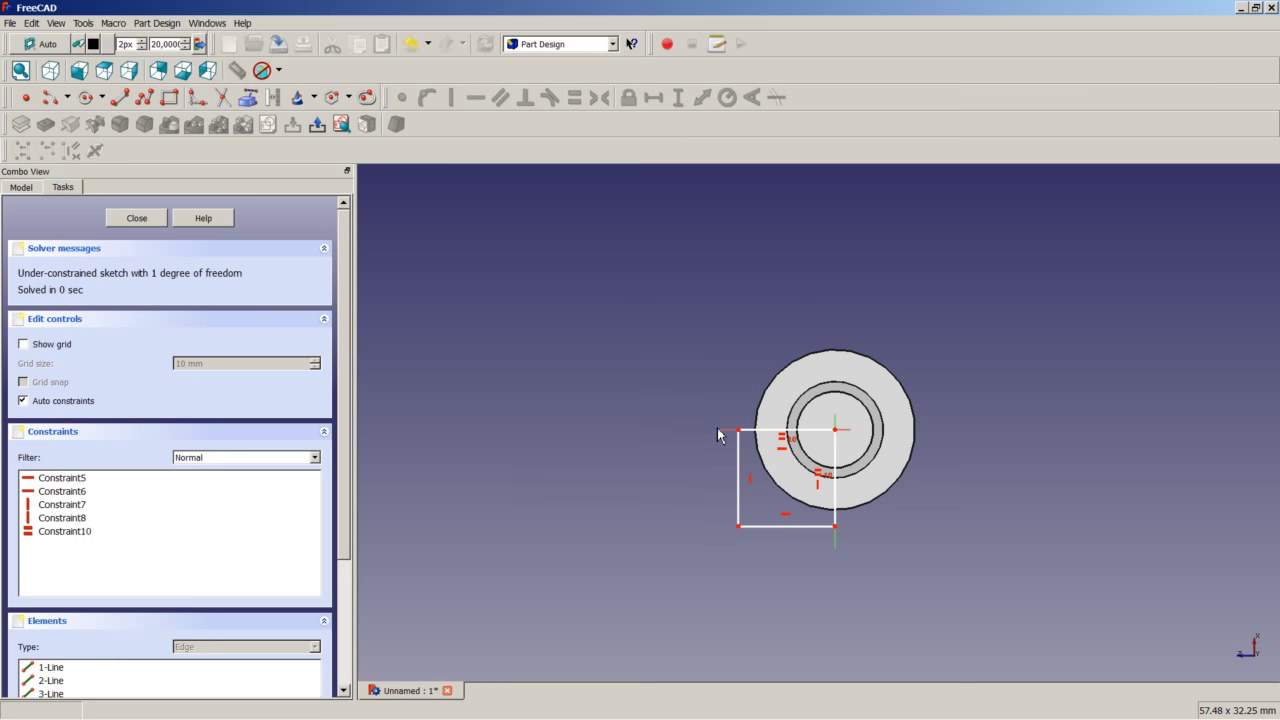
# - Constrain the horizontal length of the square's upper side to 5 mm
pyautogui.click(767, 431)
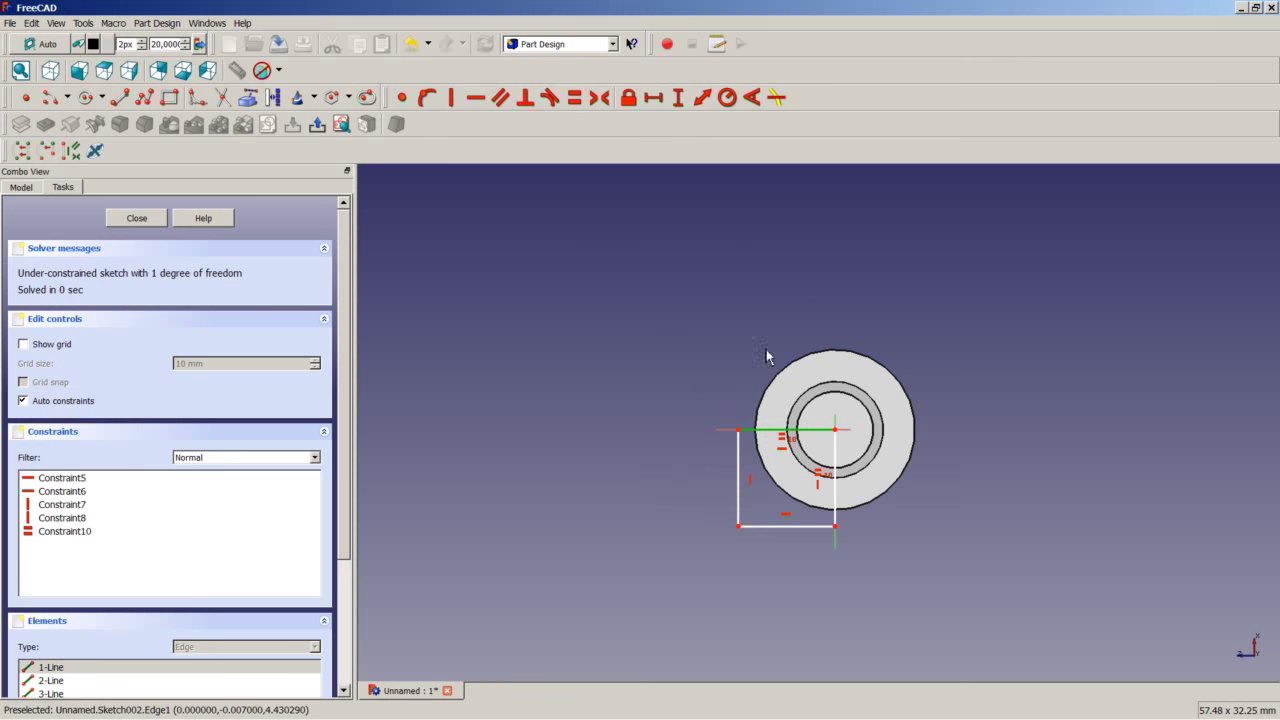
pyautogui.click(653, 97)
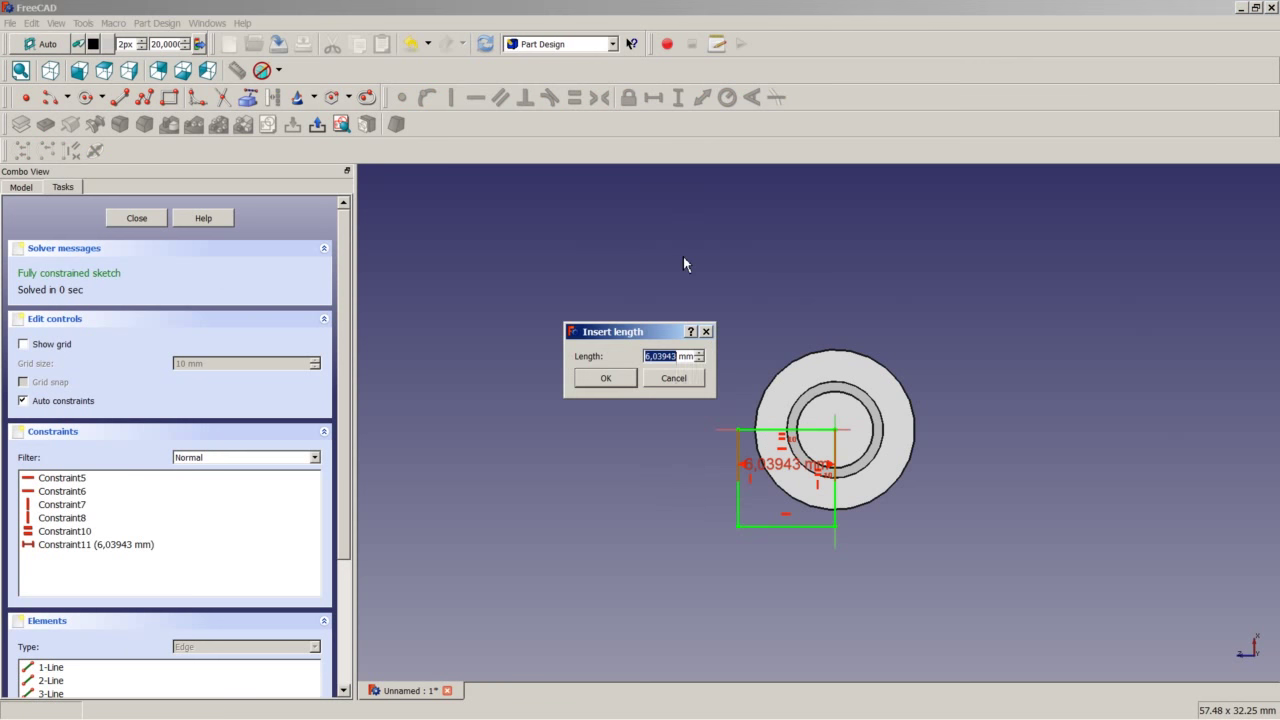
pyautogui.write('5')
pyautogui.press('Return')
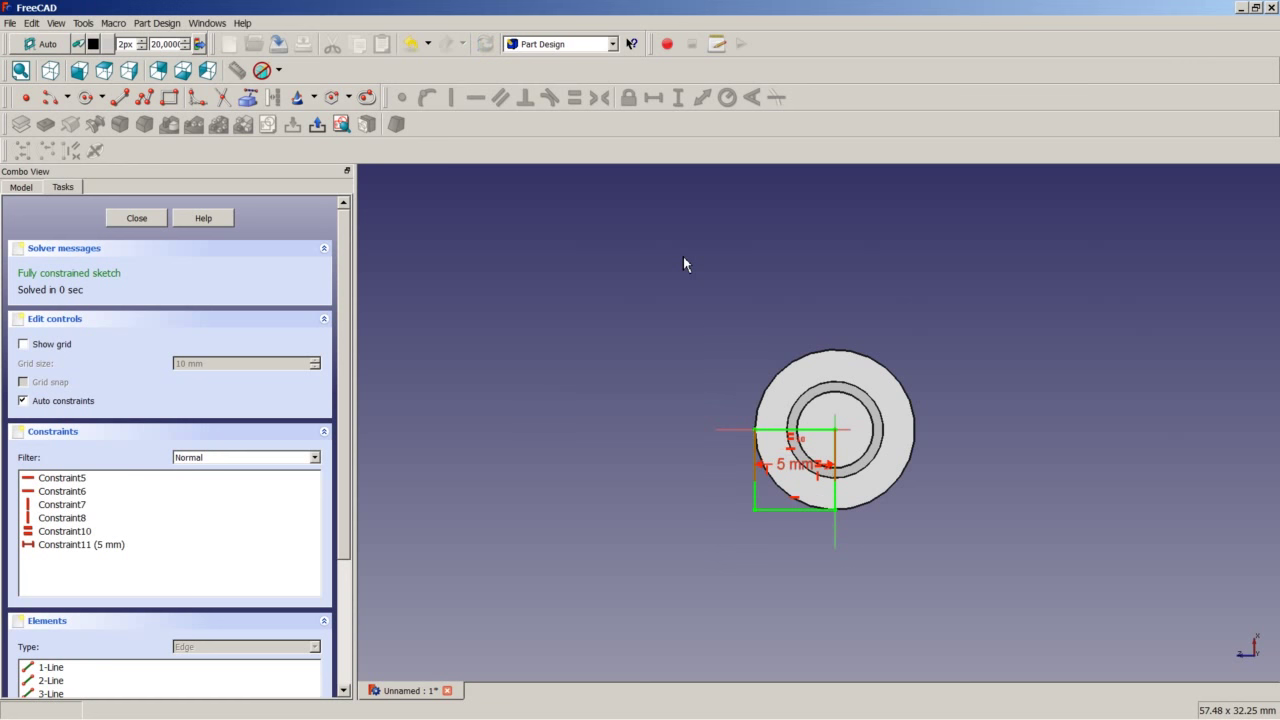
# - Finish the square sketch and pad it 5 mm outward from the shank's end face
pyautogui.click(137, 218)
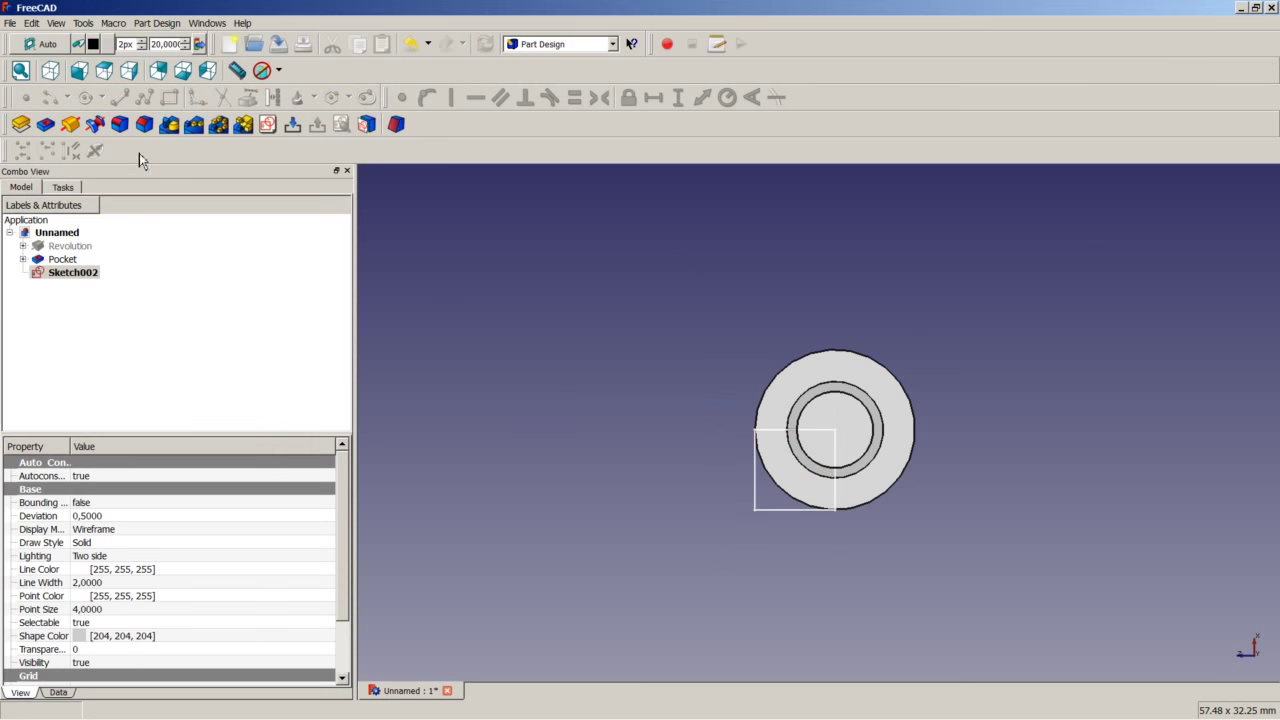
pyautogui.click(22, 128)
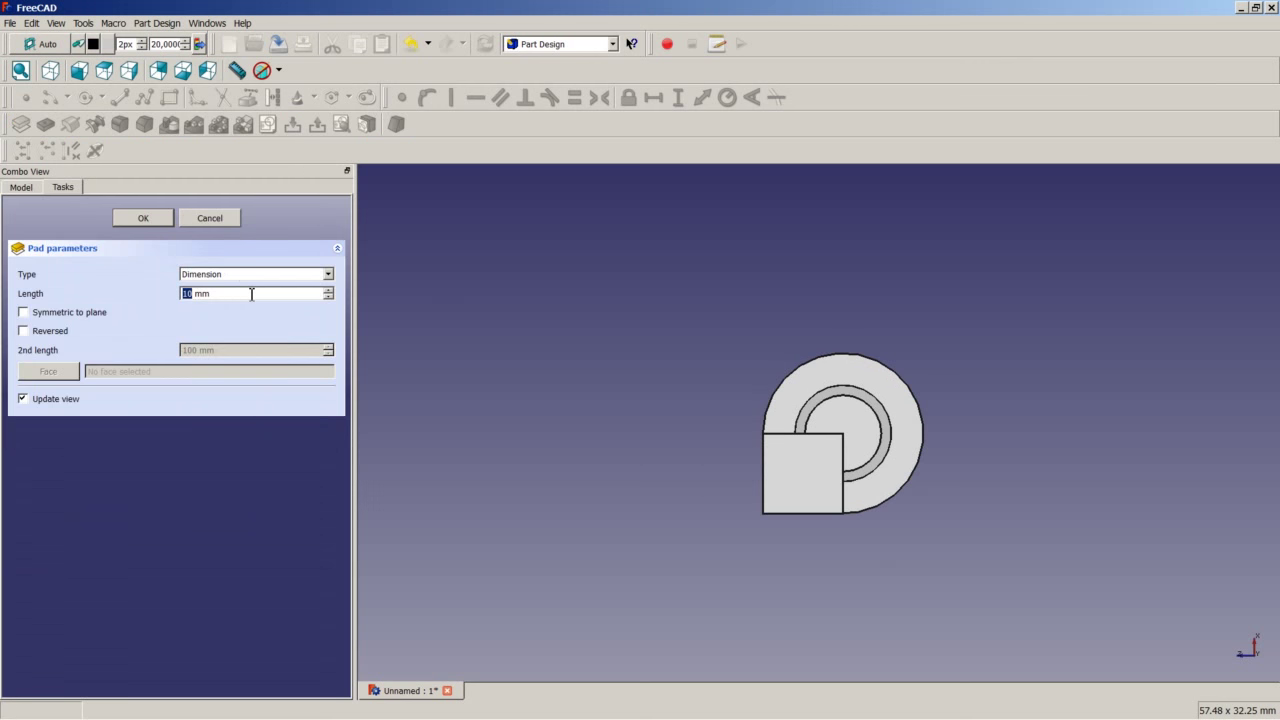
pyautogui.write('5')
pyautogui.press('Return')
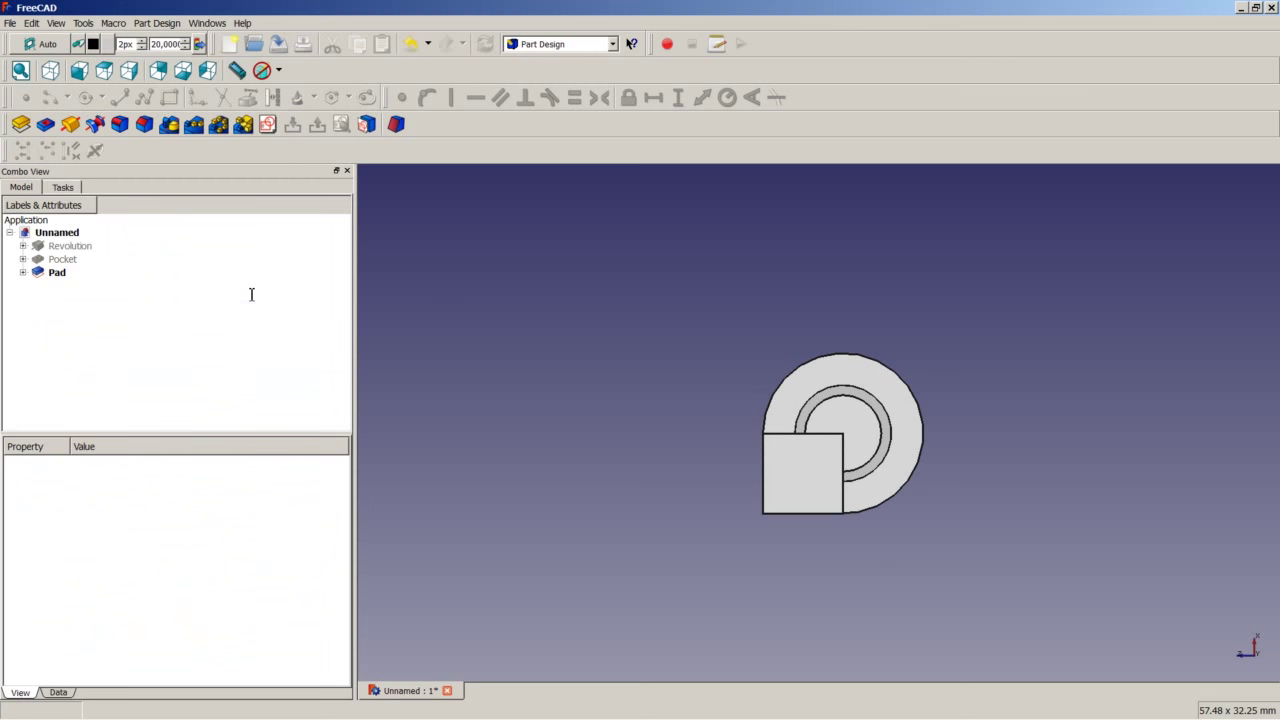
# - Create a new sketch on the side face of the padded cube that lies parallel to the screw axis
pyautogui.click(50, 70)
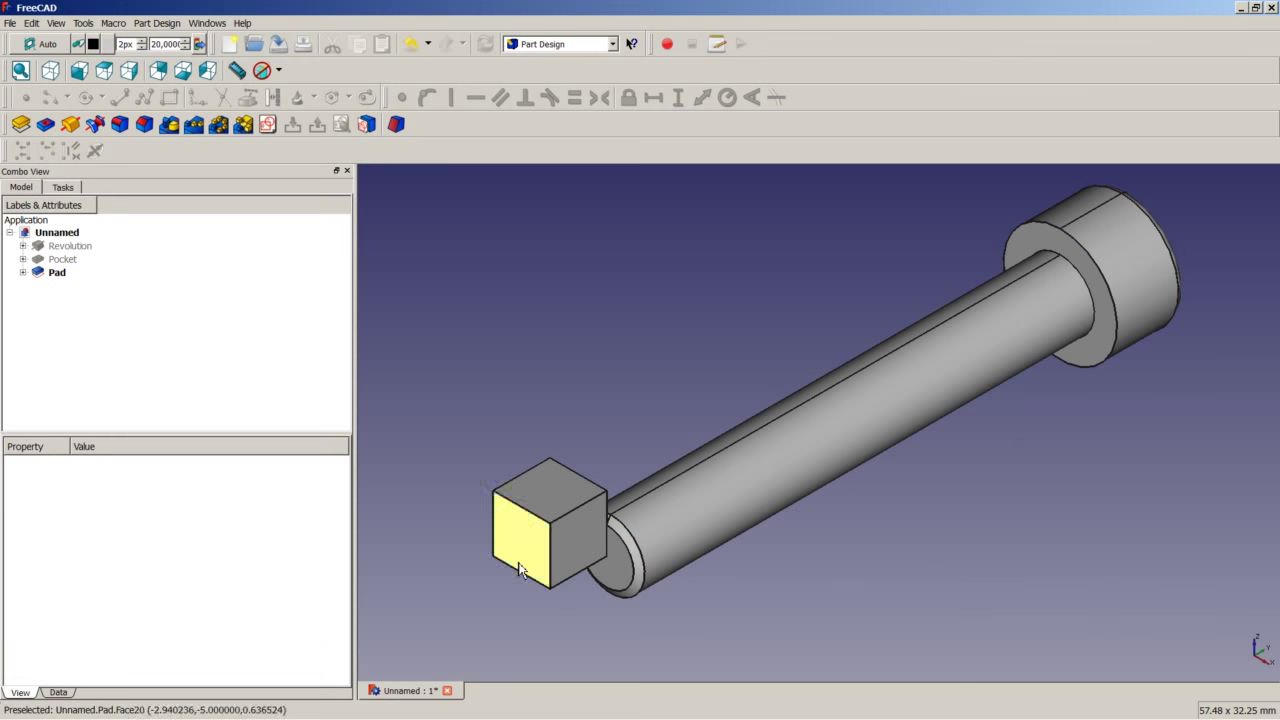
pyautogui.click(574, 548)
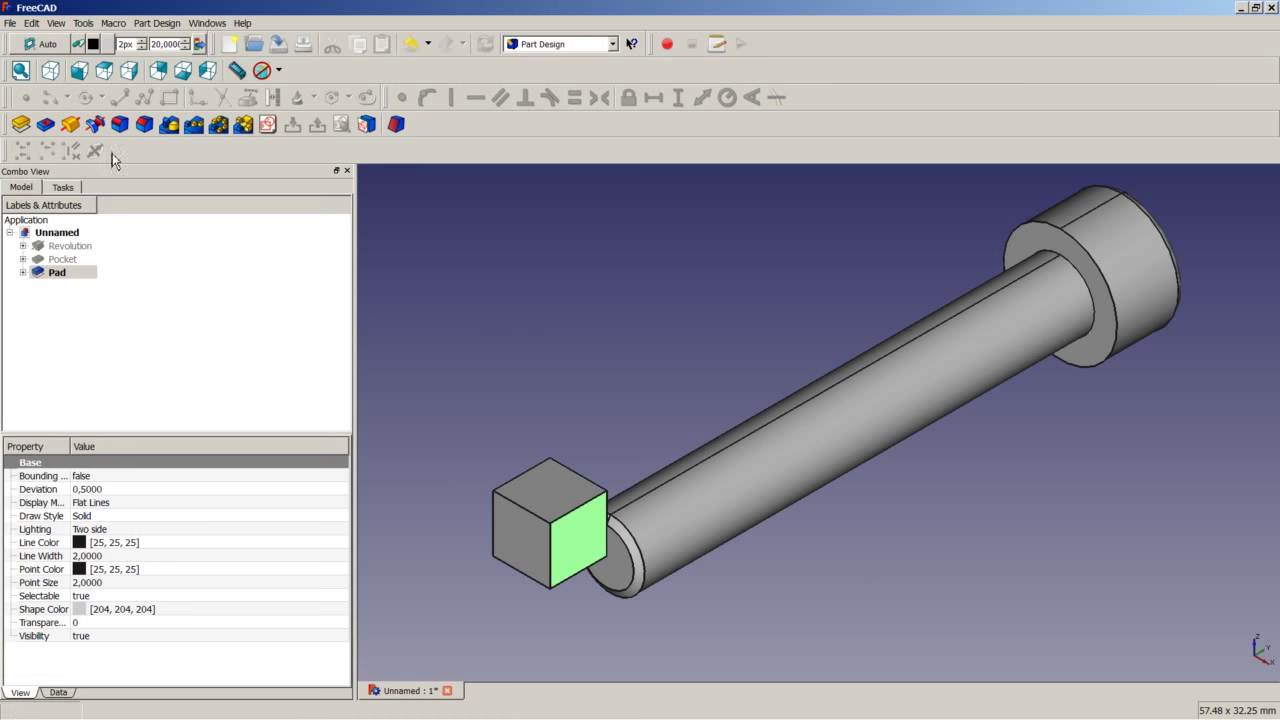
pyautogui.click(267, 124)
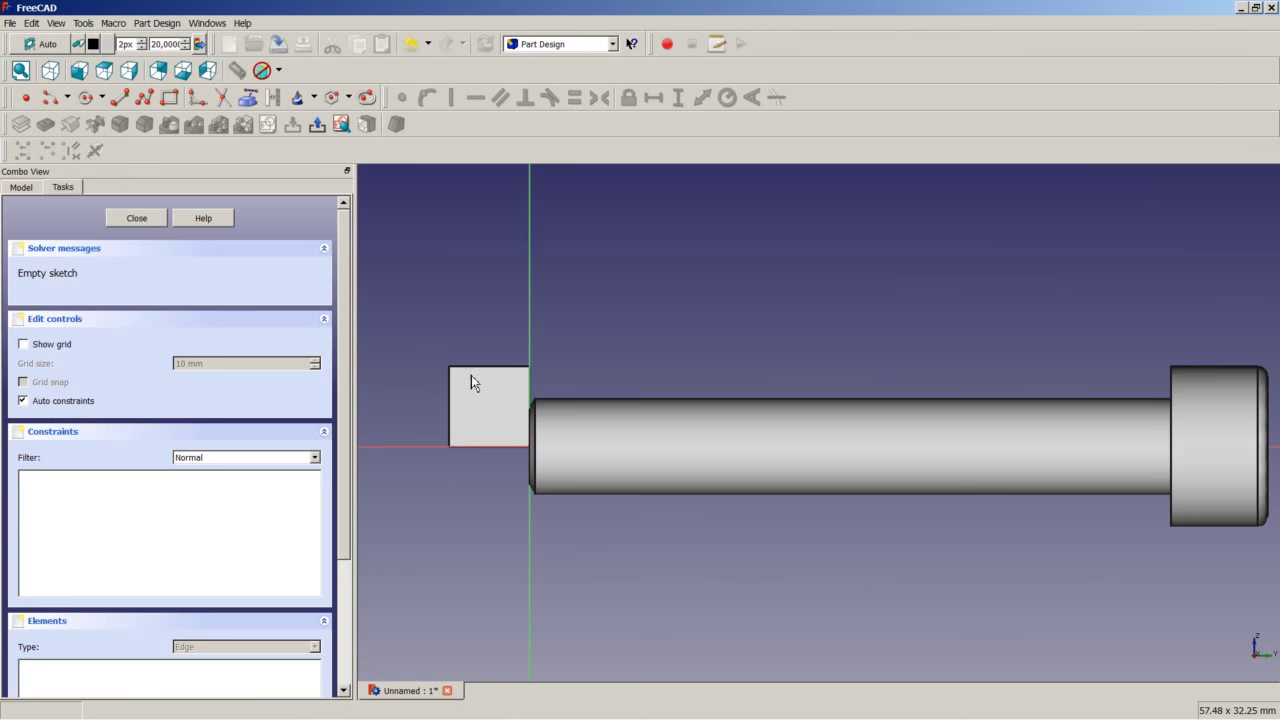
# - Draw a closed downward-pointing triangle about 0.6 mm wide just above the shank's upper outline, near its chamfered end
pyautogui.scroll(4, 471, 375)
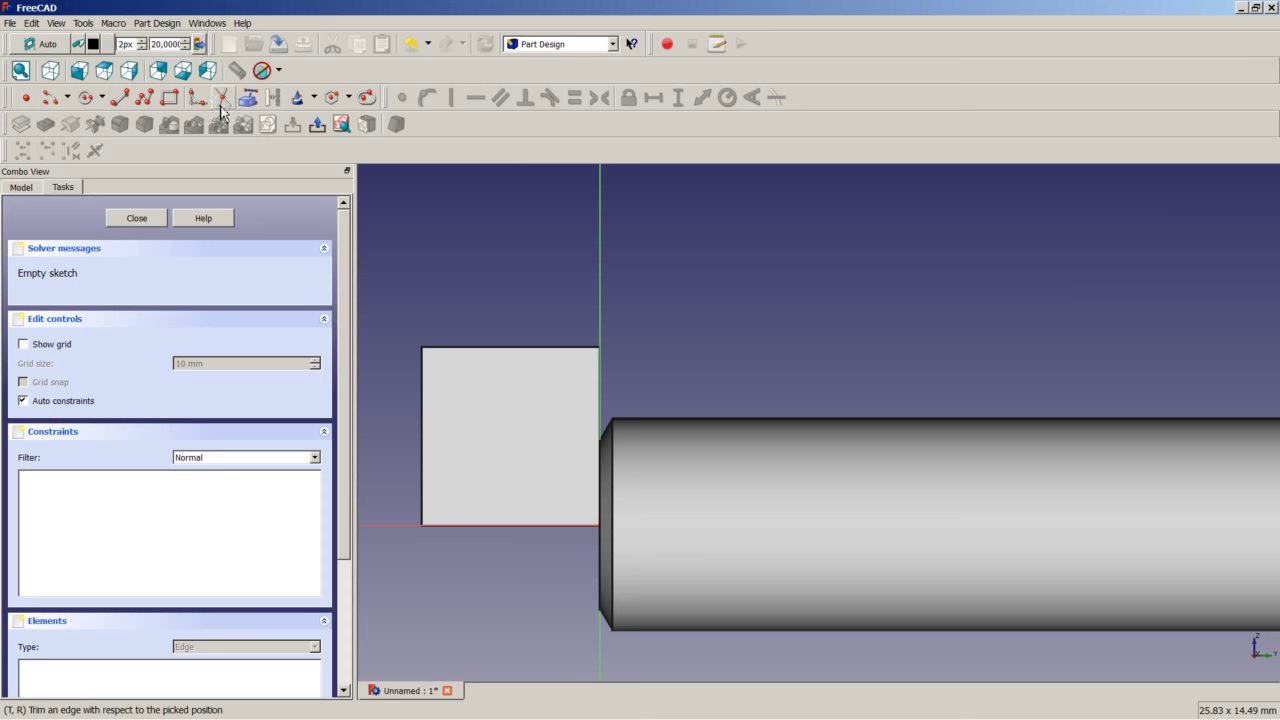
pyautogui.click(145, 100)
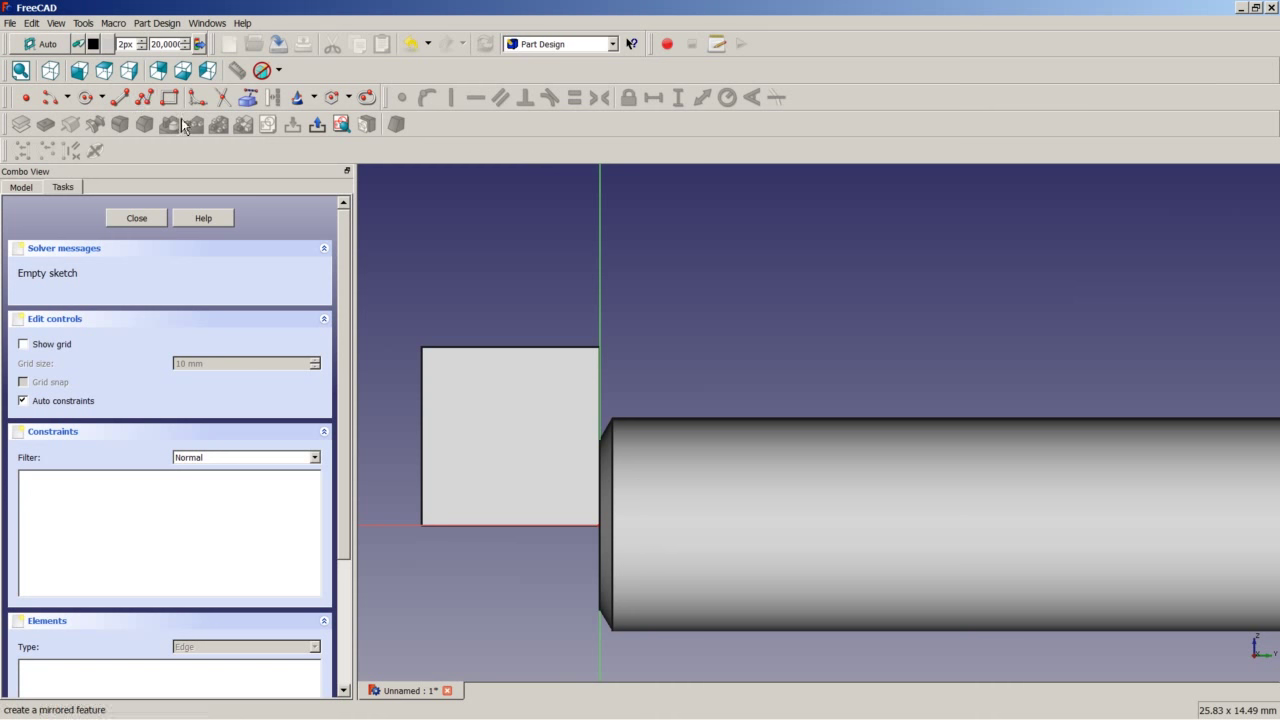
pyautogui.click(652, 394)
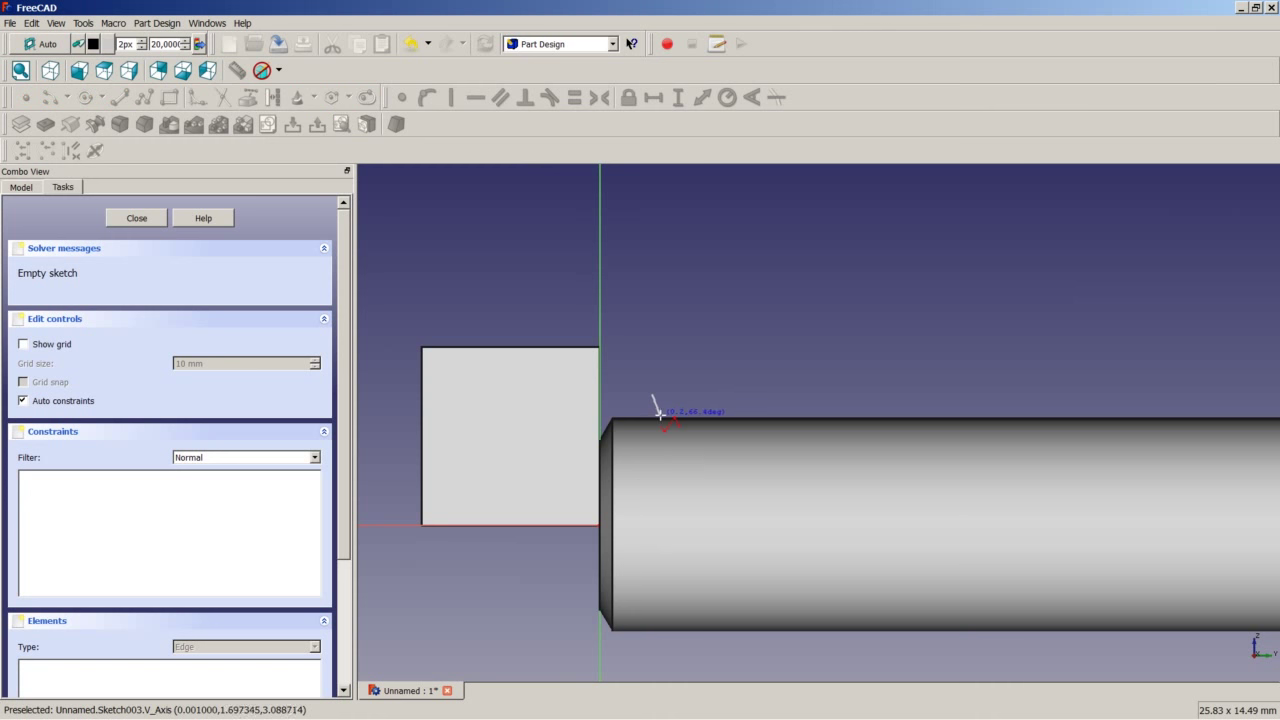
pyautogui.click(660, 412)
pyautogui.click(670, 400)
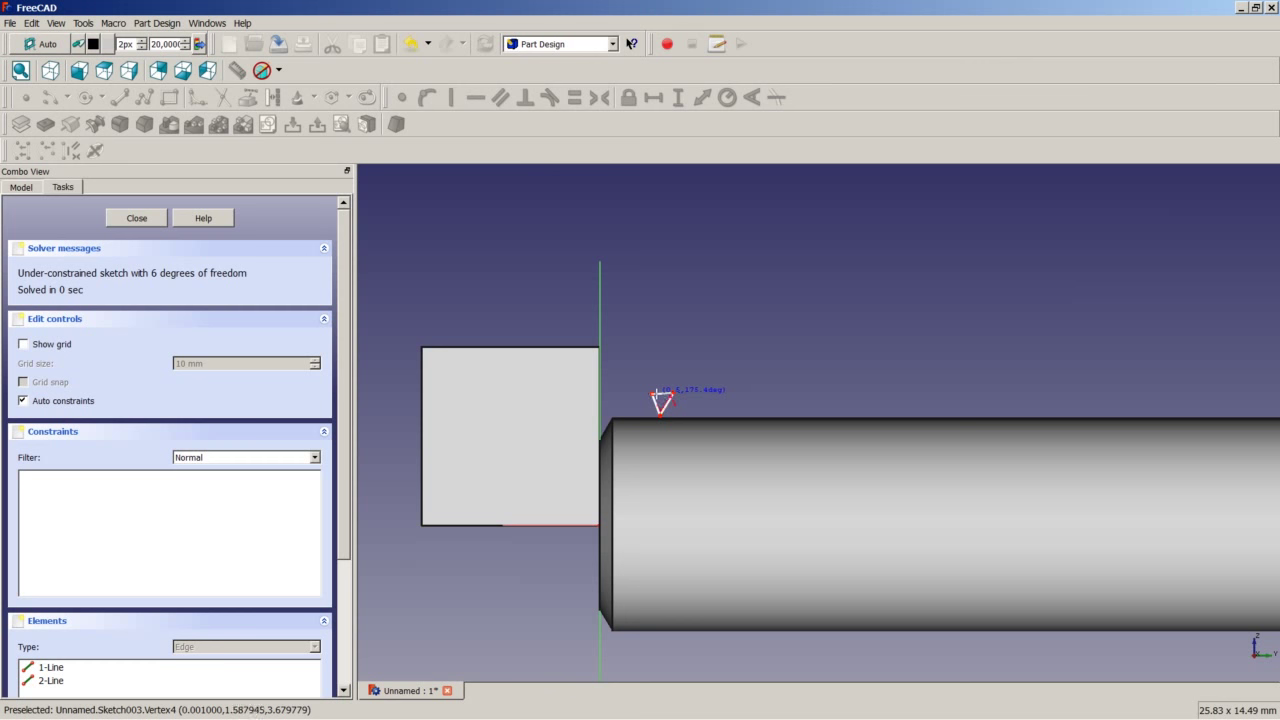
pyautogui.click(652, 394)
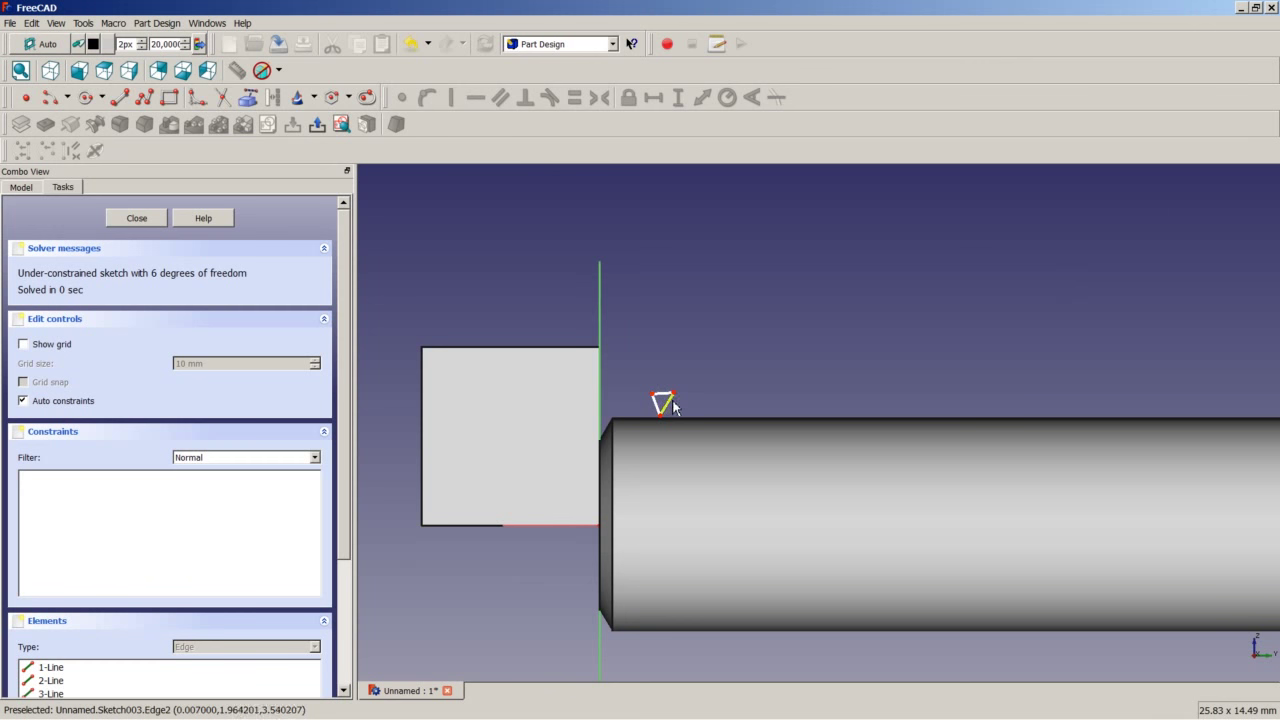
# - Constrain the triangle's upper side to be horizontal and its two slanted sides to equal length
pyautogui.scroll(3, 660, 400)
pyautogui.click(662, 388)
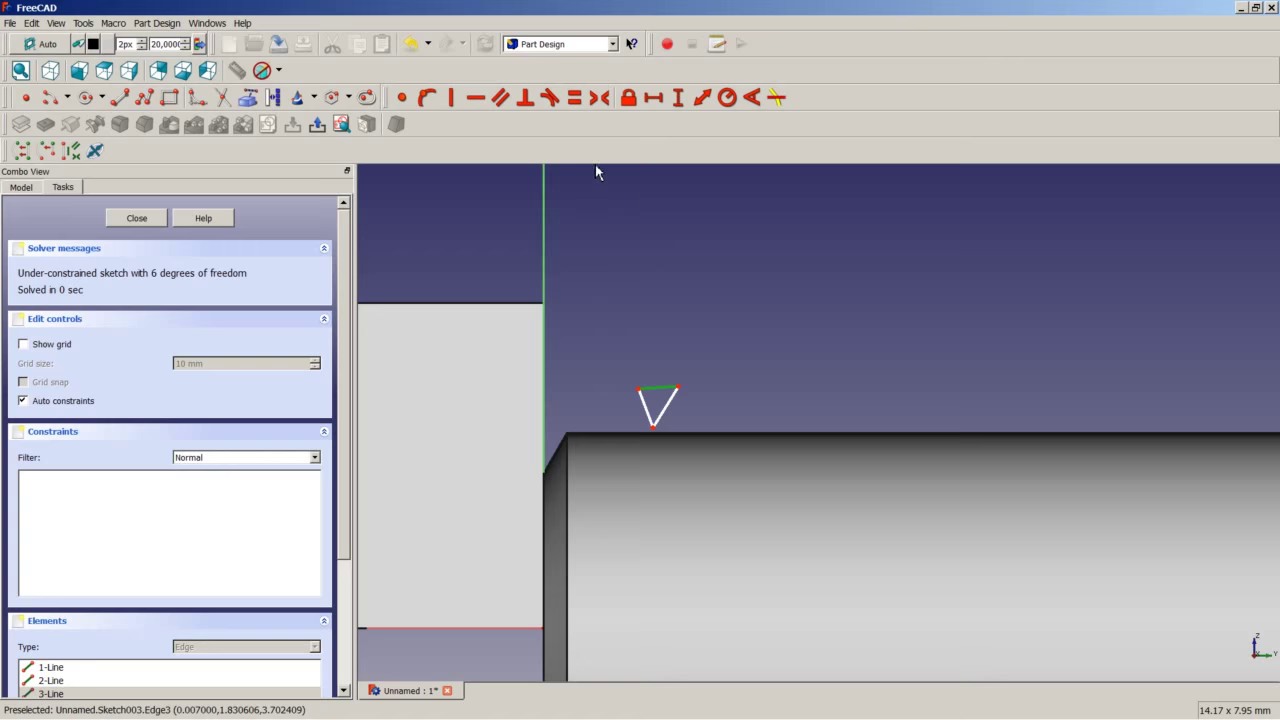
pyautogui.click(476, 99)
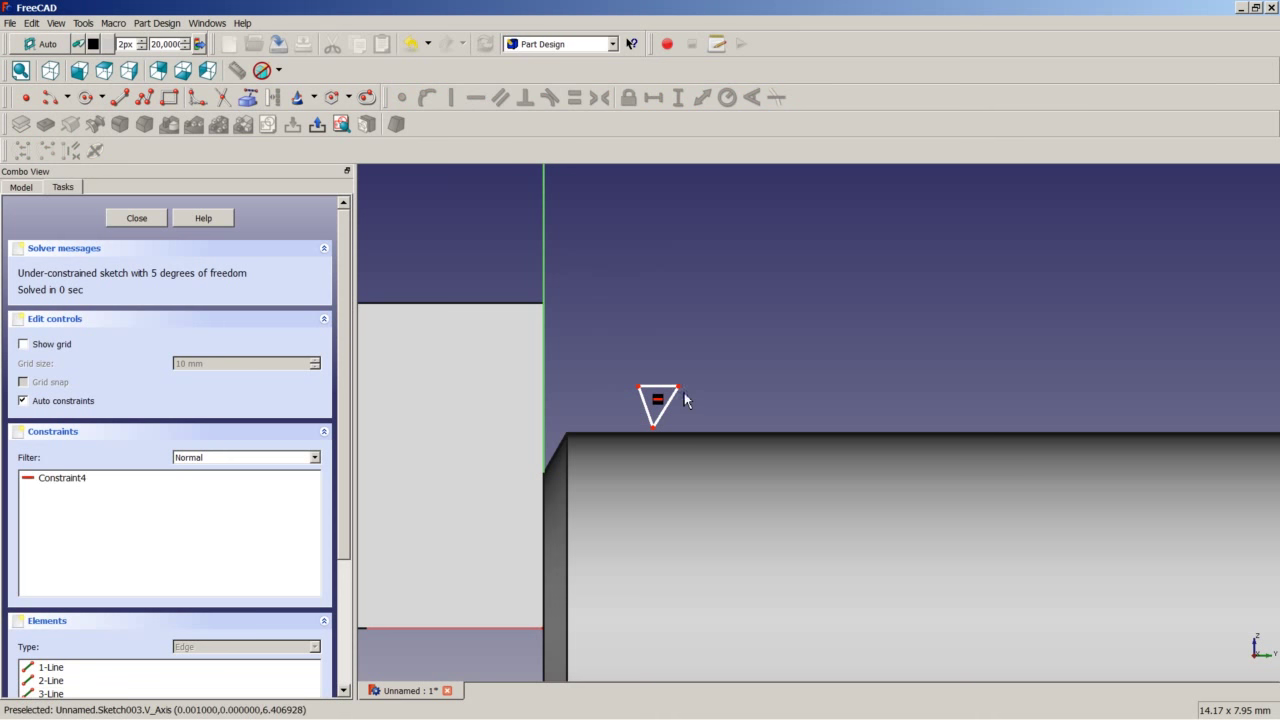
pyautogui.click(646, 408)
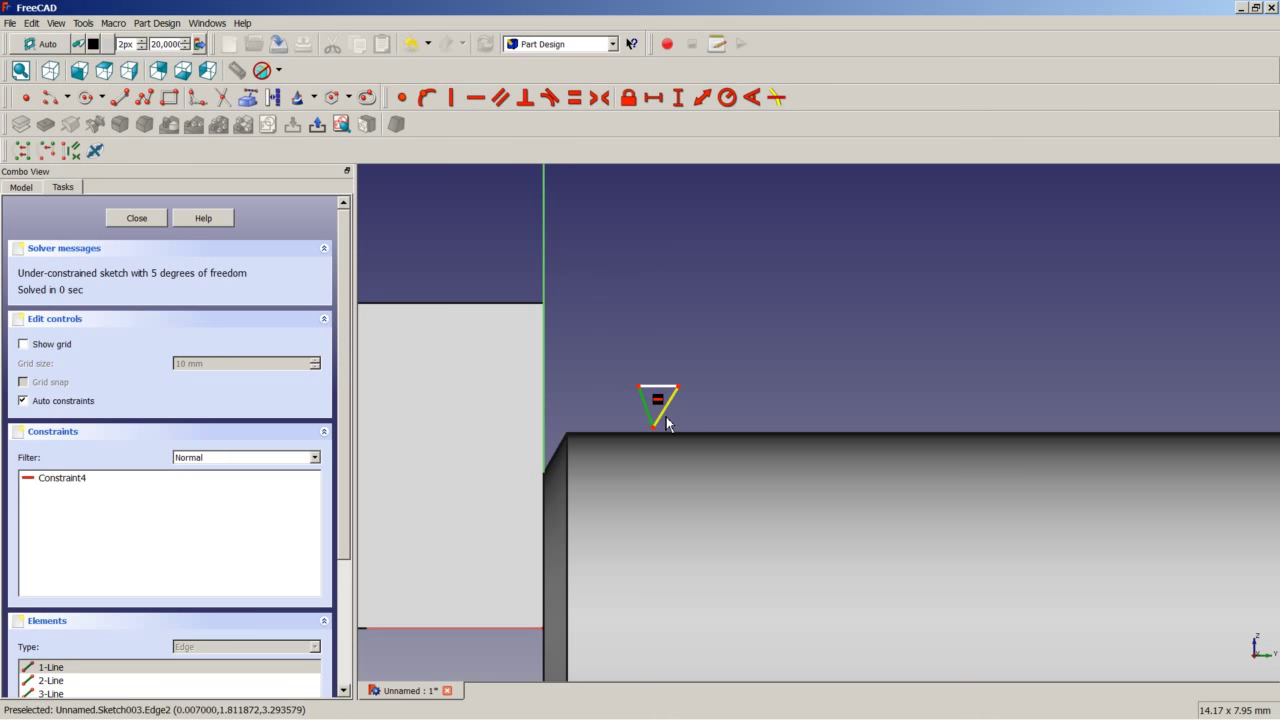
pyautogui.click(665, 420)
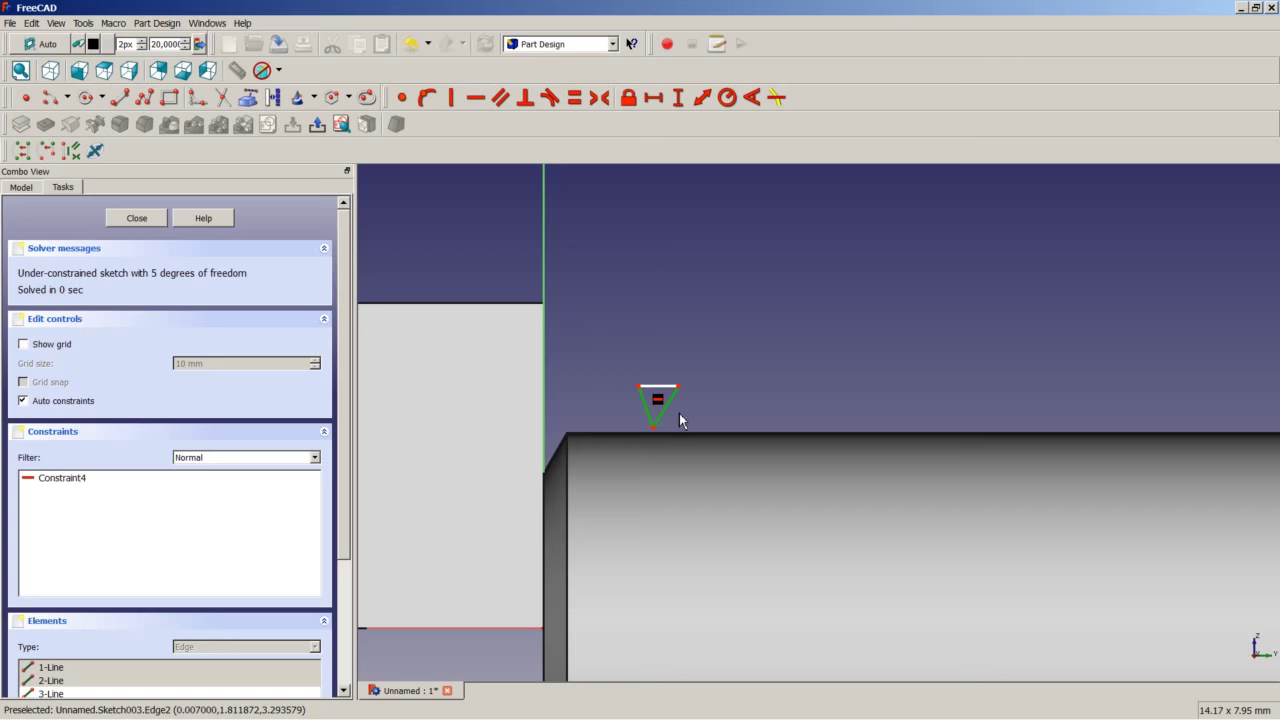
pyautogui.click(574, 97)
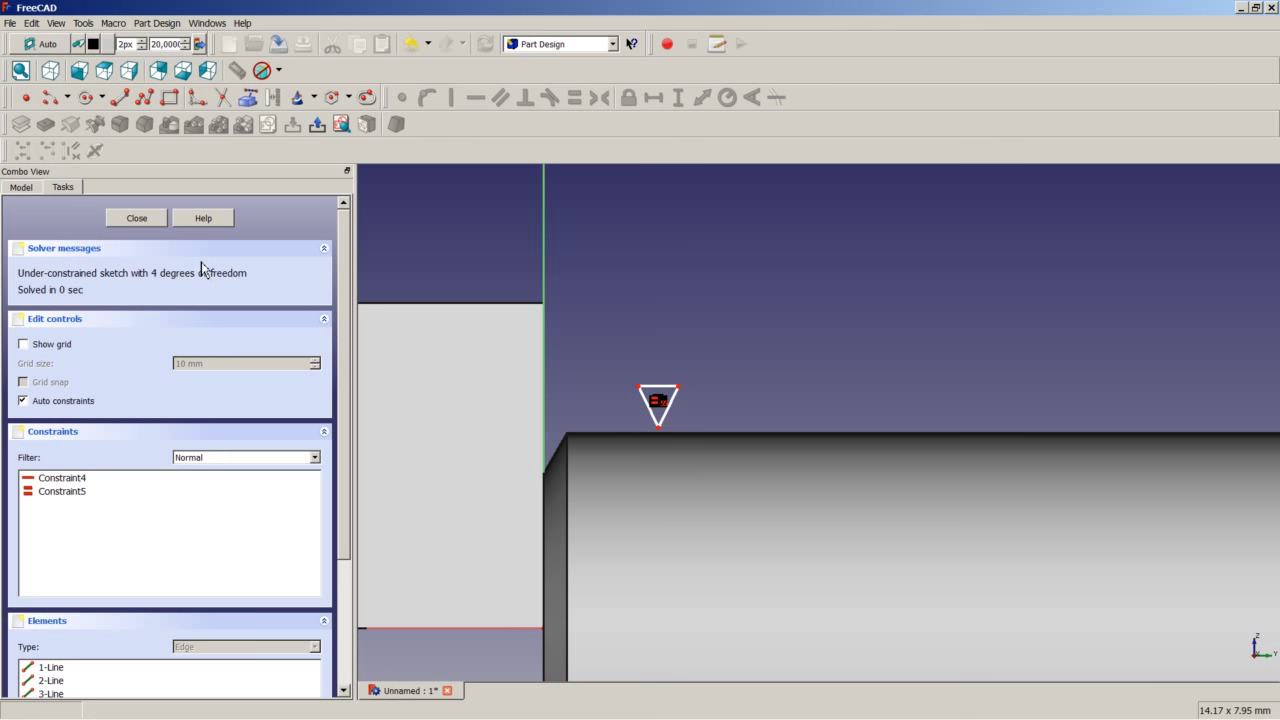
# - Constrain the vertical distance between the sketch origin and the triangle's lower tip to 2,385 mm
pyautogui.click(658, 427)
pyautogui.click(548, 643)
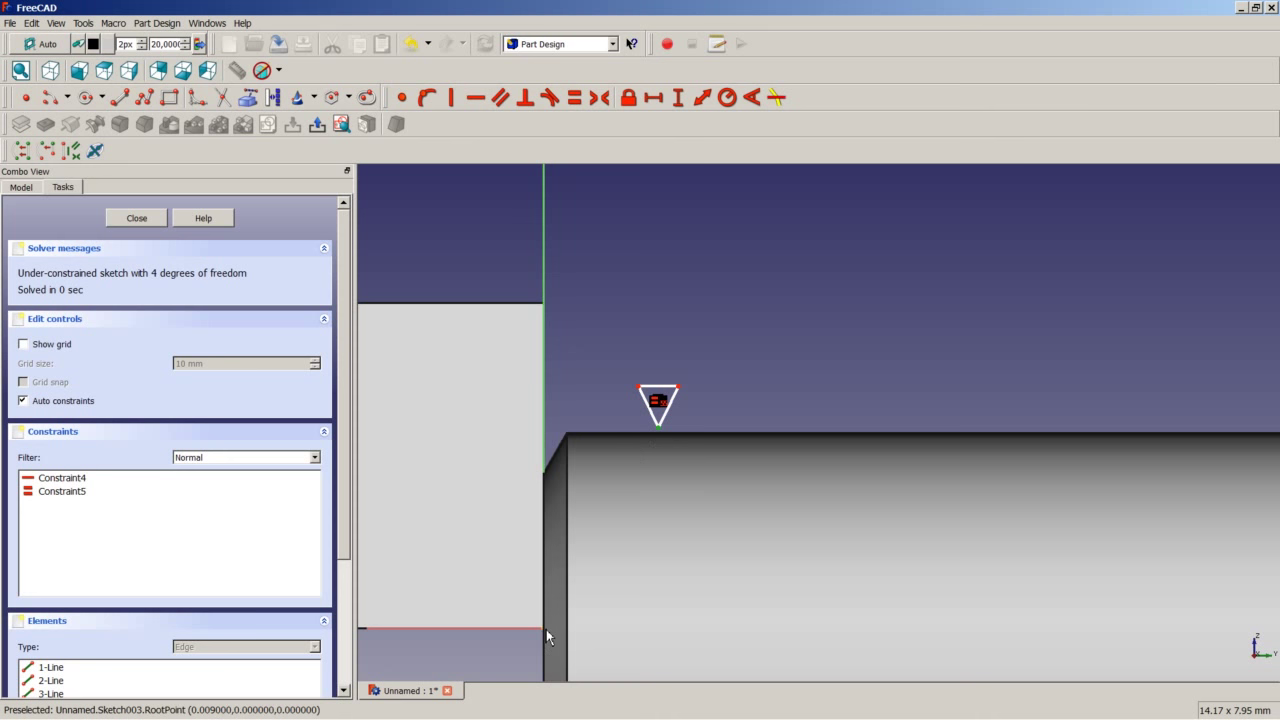
pyautogui.click(680, 102)
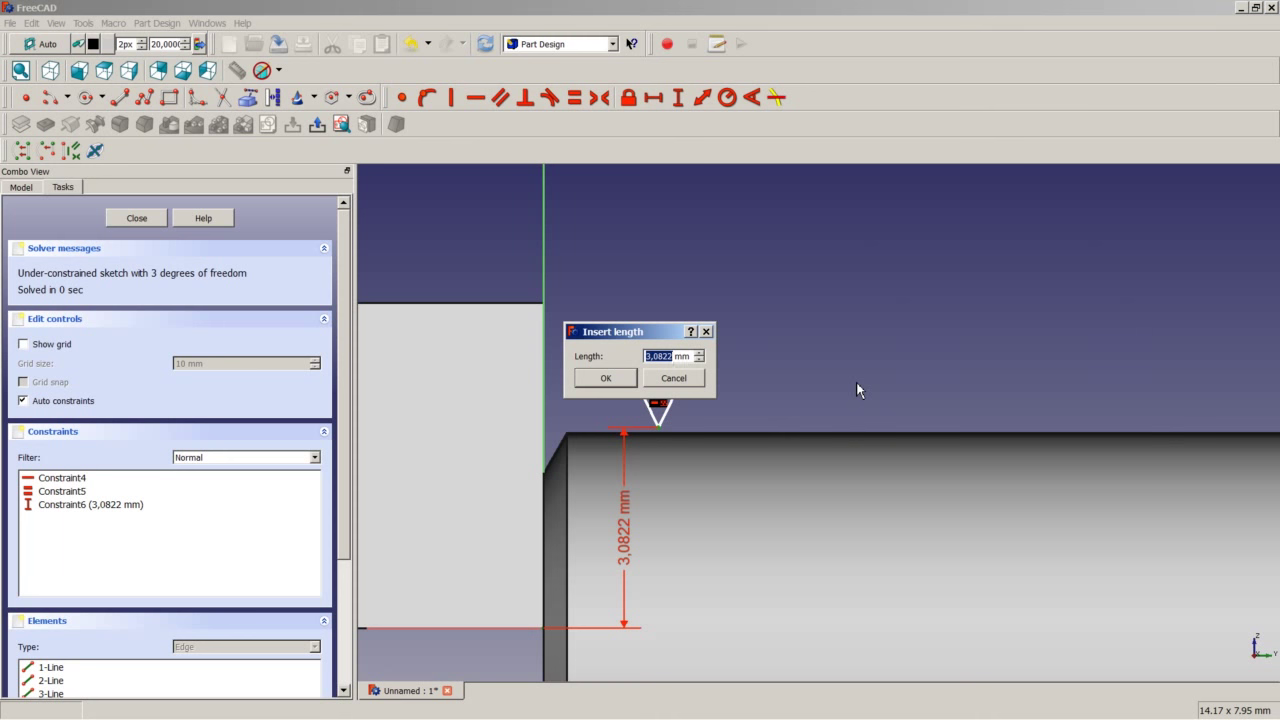
pyautogui.write('2,385')
pyautogui.press('Return')
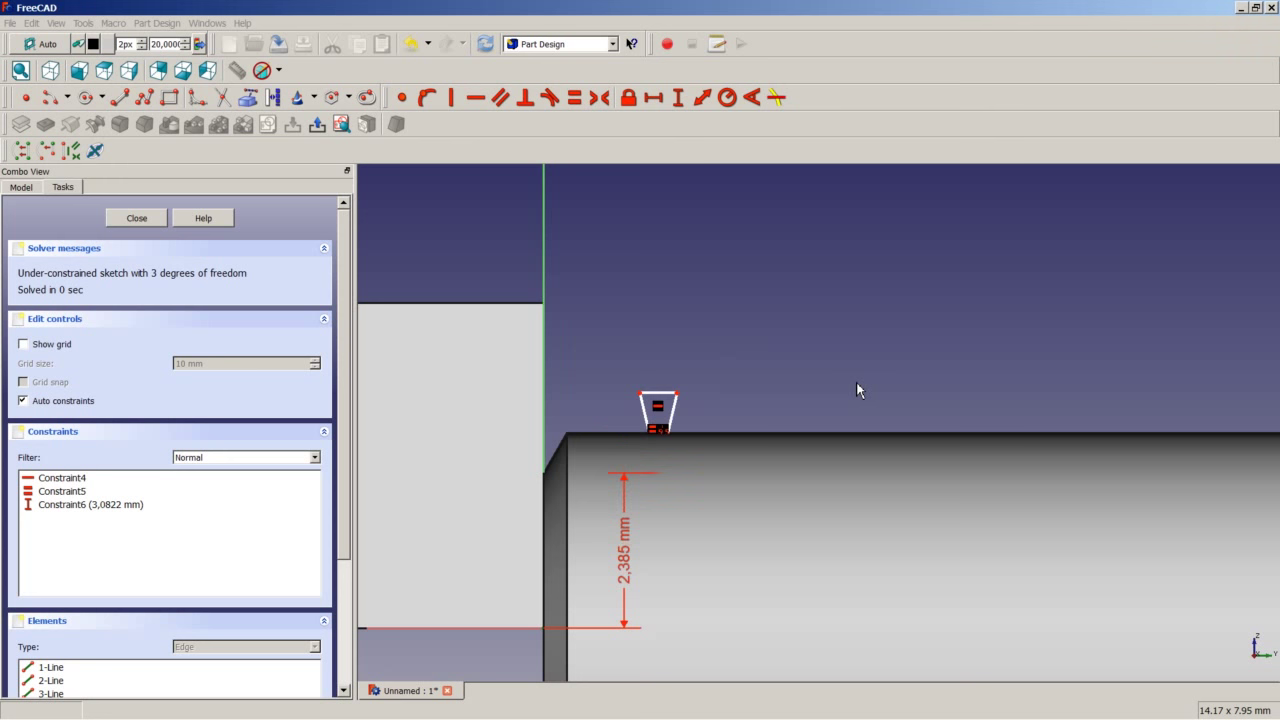
# - Constrain the vertical distance between the sketch origin and the triangle's upper-left corner to 3 mm
pyautogui.click(641, 393)
pyautogui.click(546, 553)
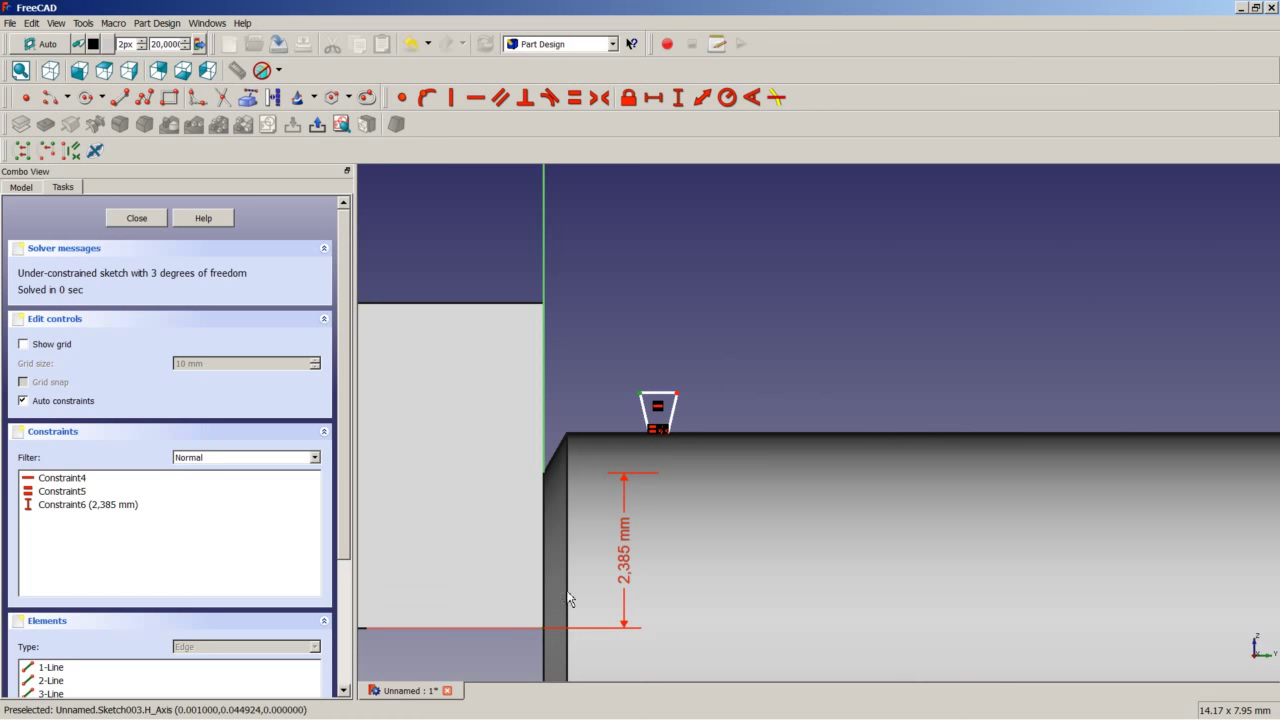
pyautogui.click(678, 98)
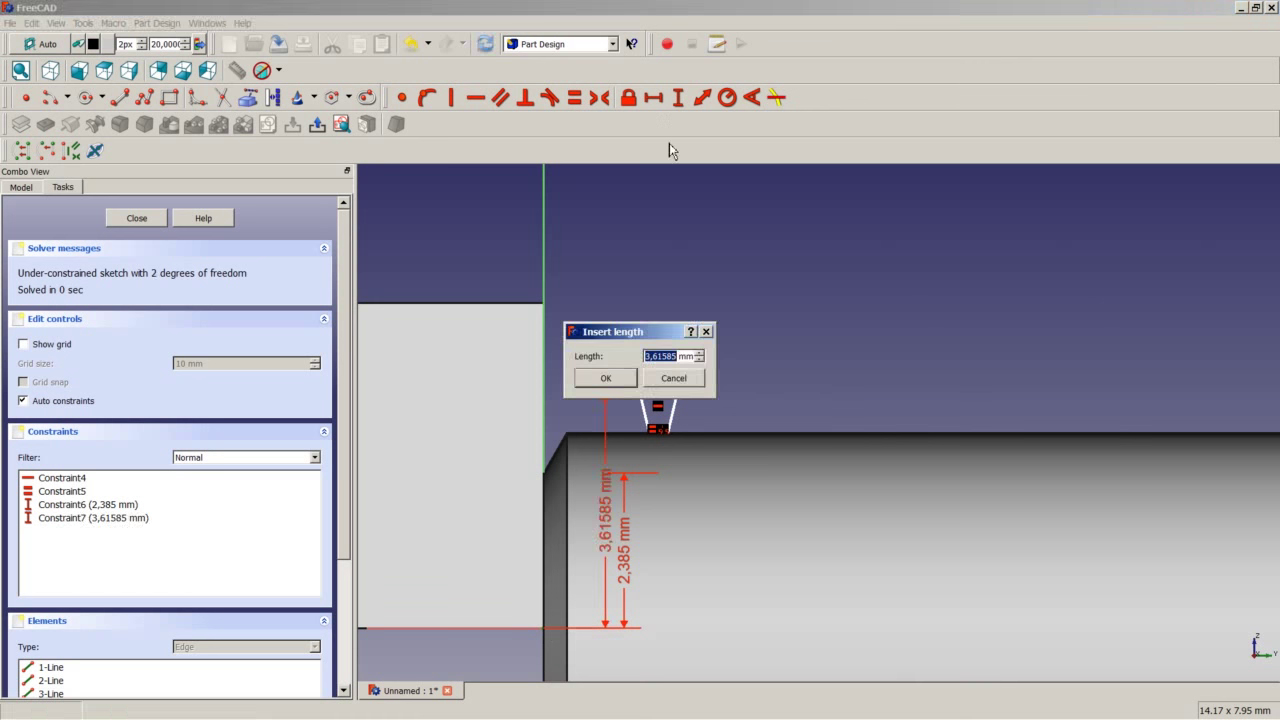
pyautogui.write('3')
pyautogui.press('Return')
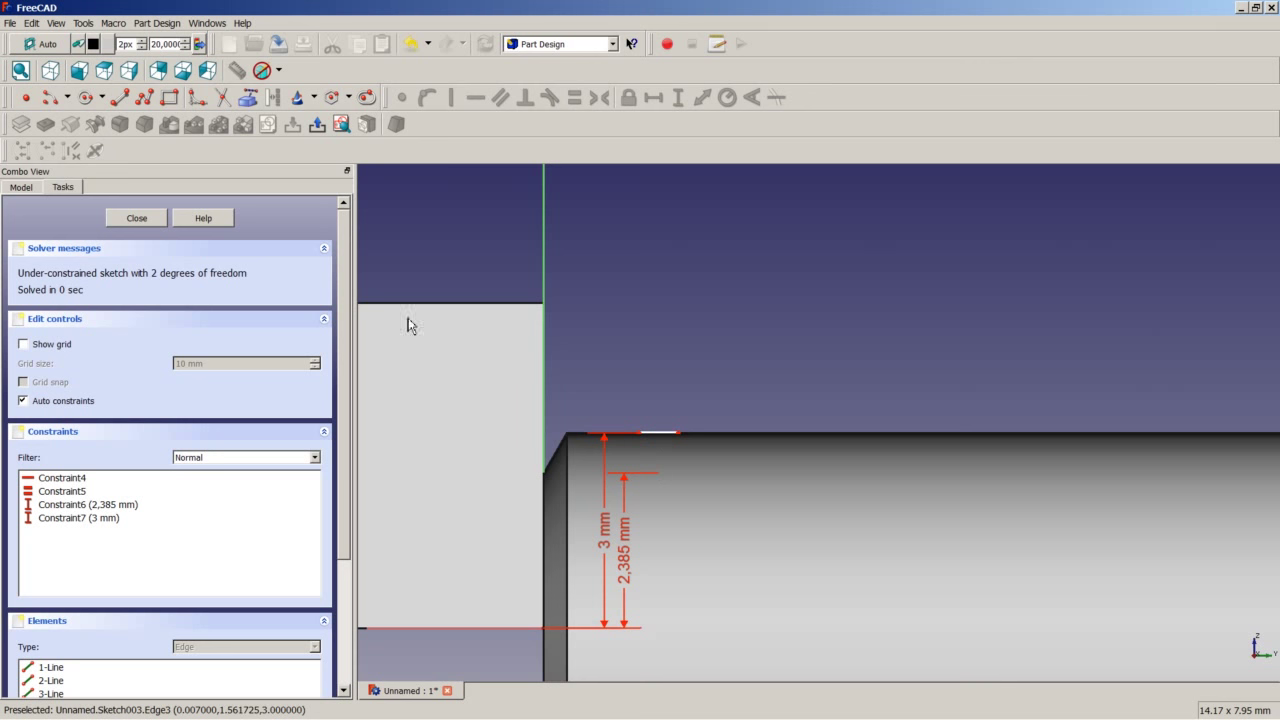
# - Leave the triangle sketch, hide the Pad solid, and reopen Sketch003 for editing
pyautogui.click(150, 218)
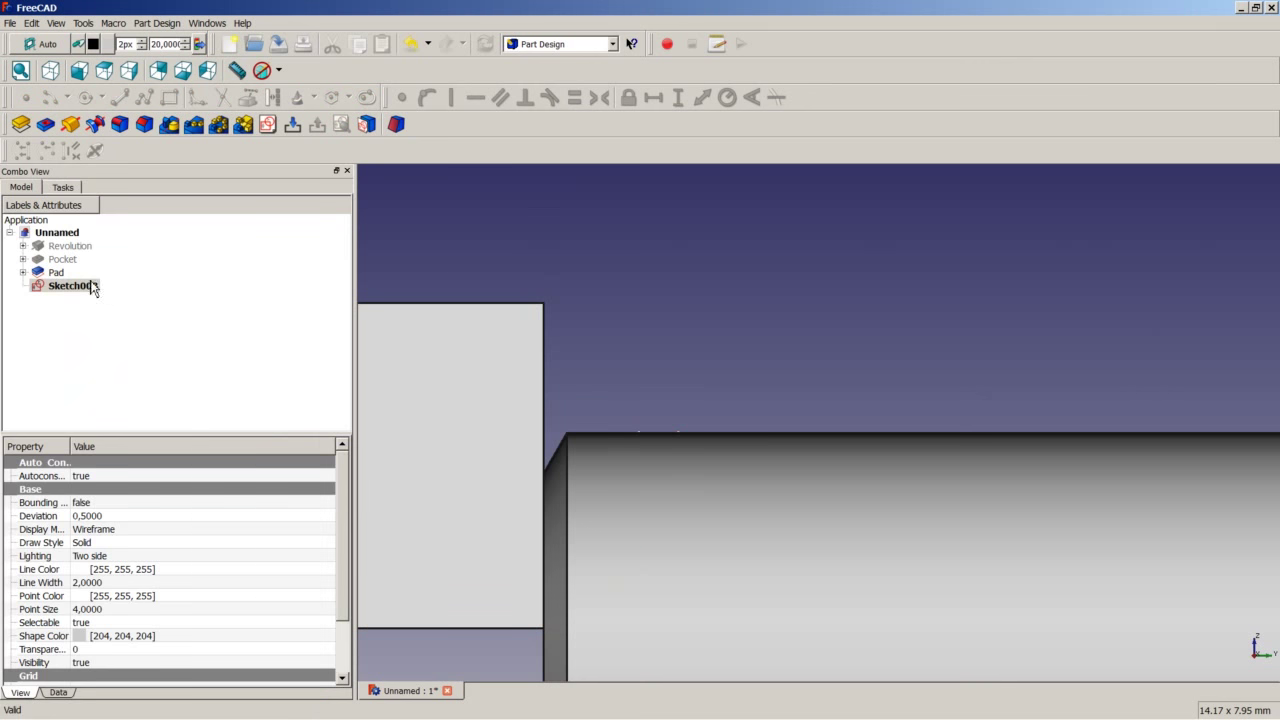
pyautogui.rightClick(56, 275)
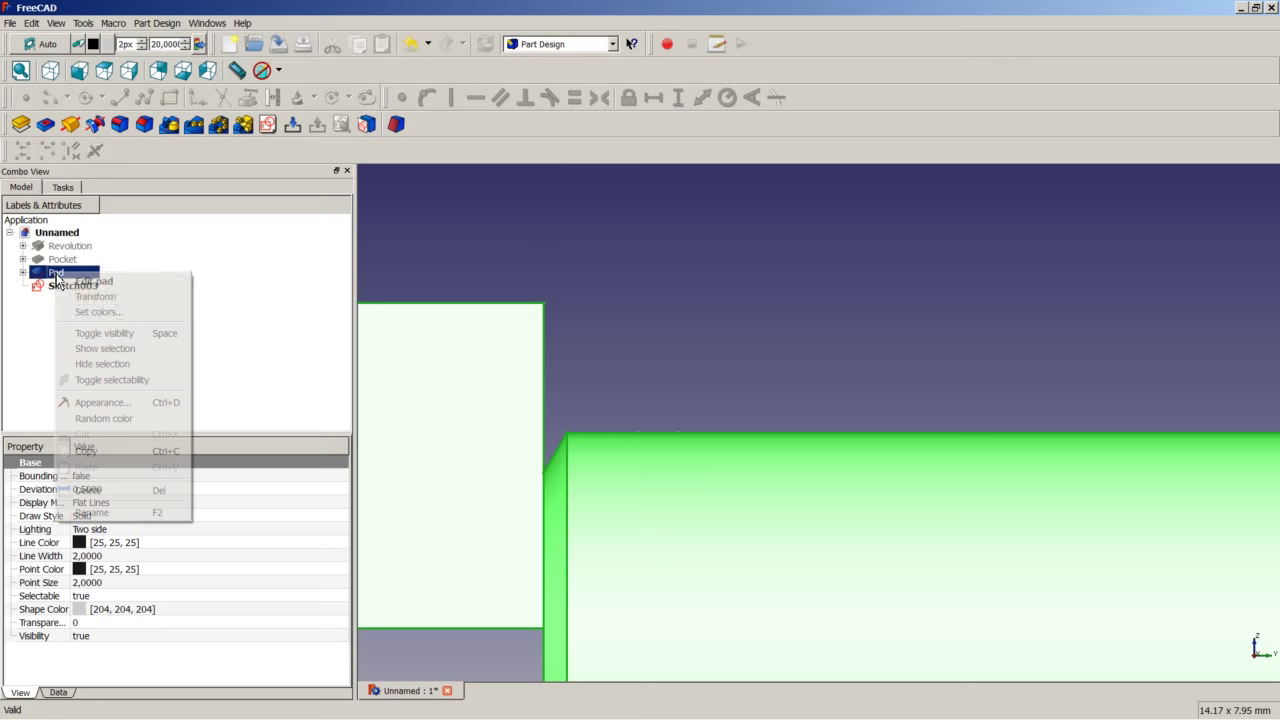
pyautogui.click(134, 333)
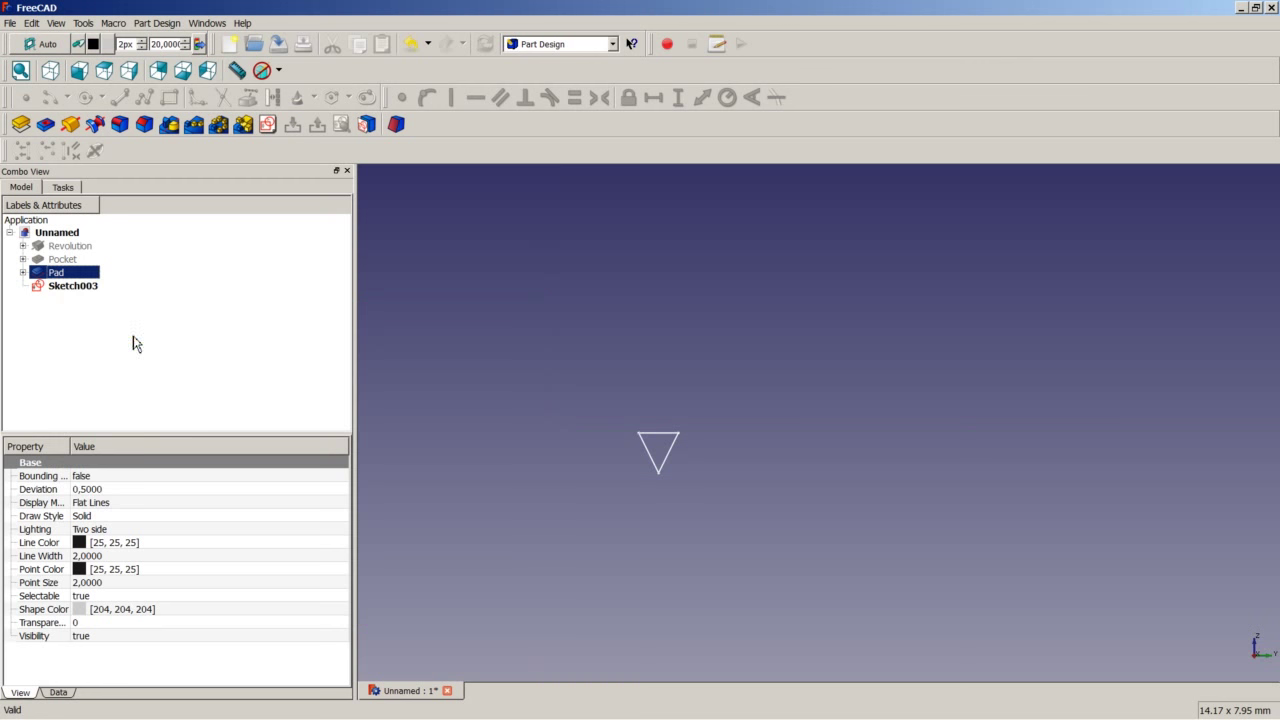
pyautogui.rightClick(89, 290)
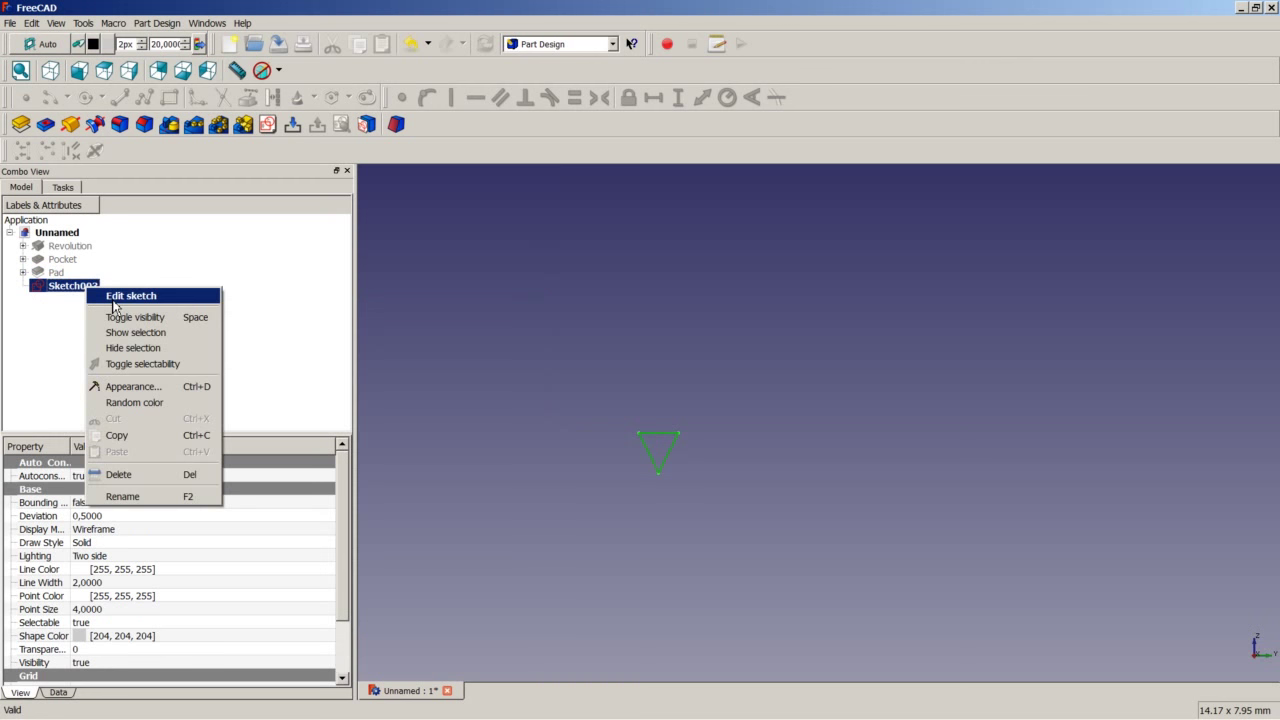
pyautogui.click(119, 297)
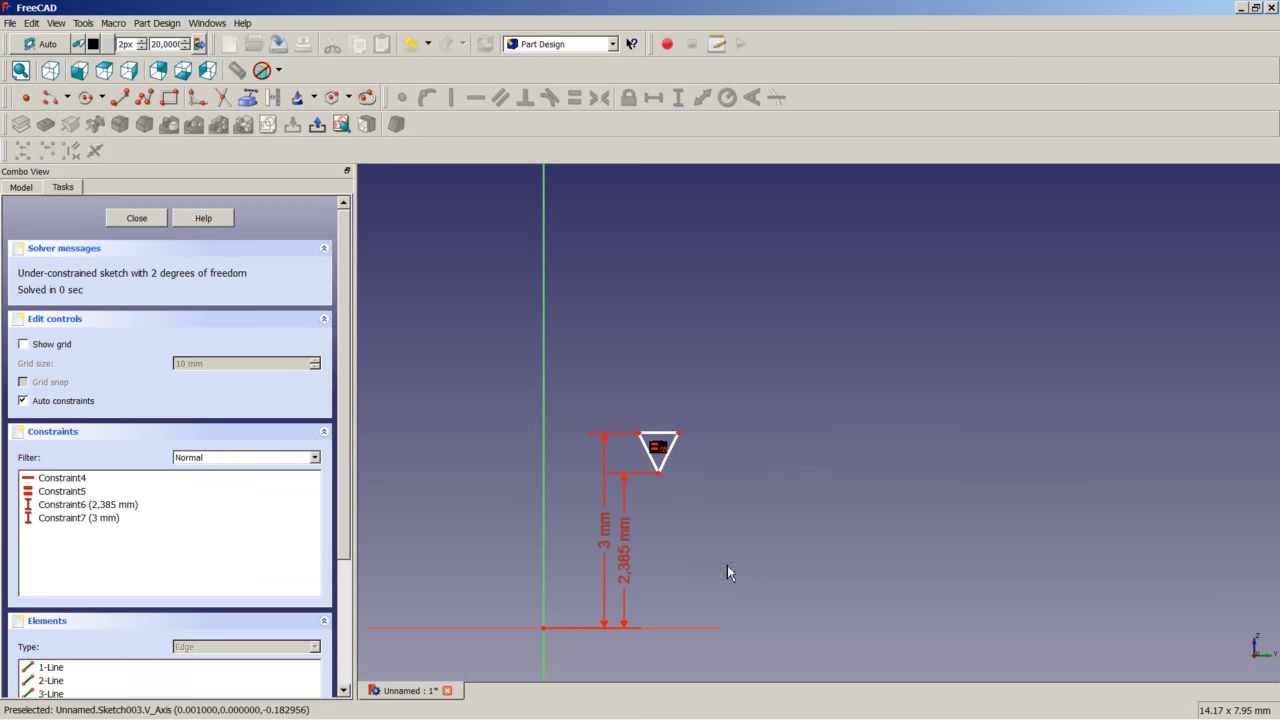
# - Set the angle between the triangle's two slanted sides to 60° and shift the triangle slightly toward the vertical axis
pyautogui.click(657, 464)
pyautogui.click(666, 459)
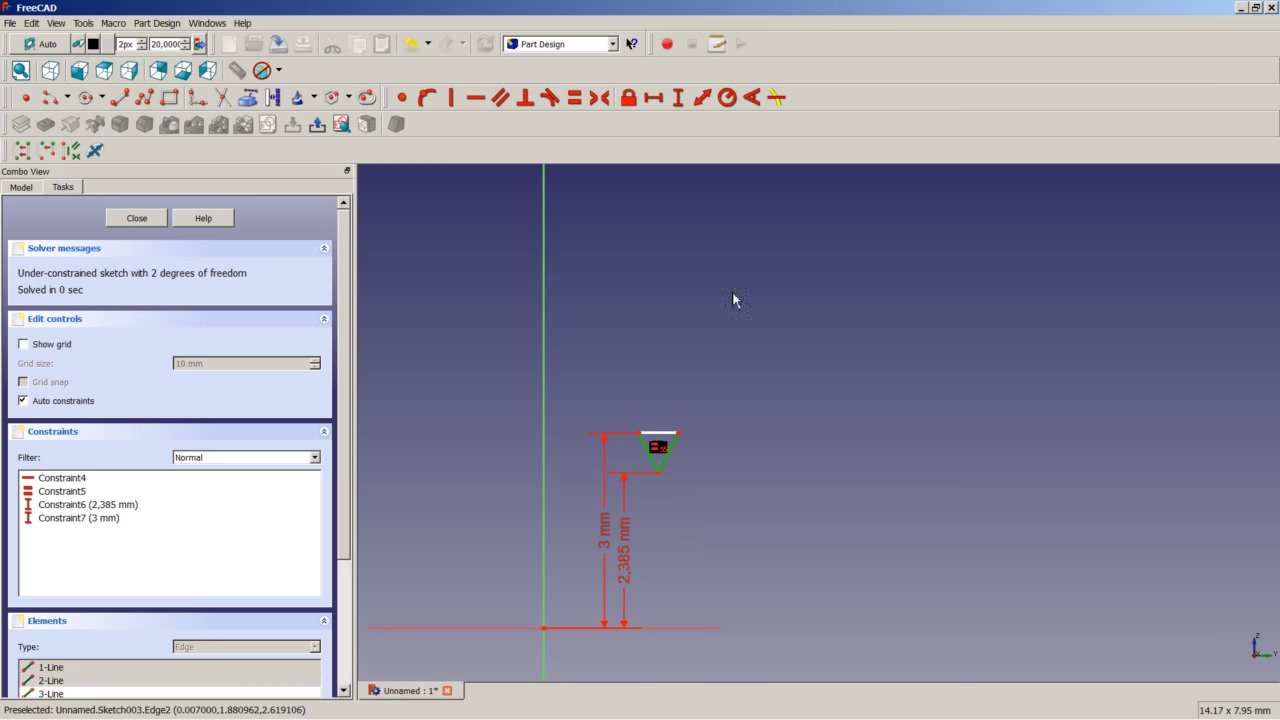
pyautogui.click(752, 97)
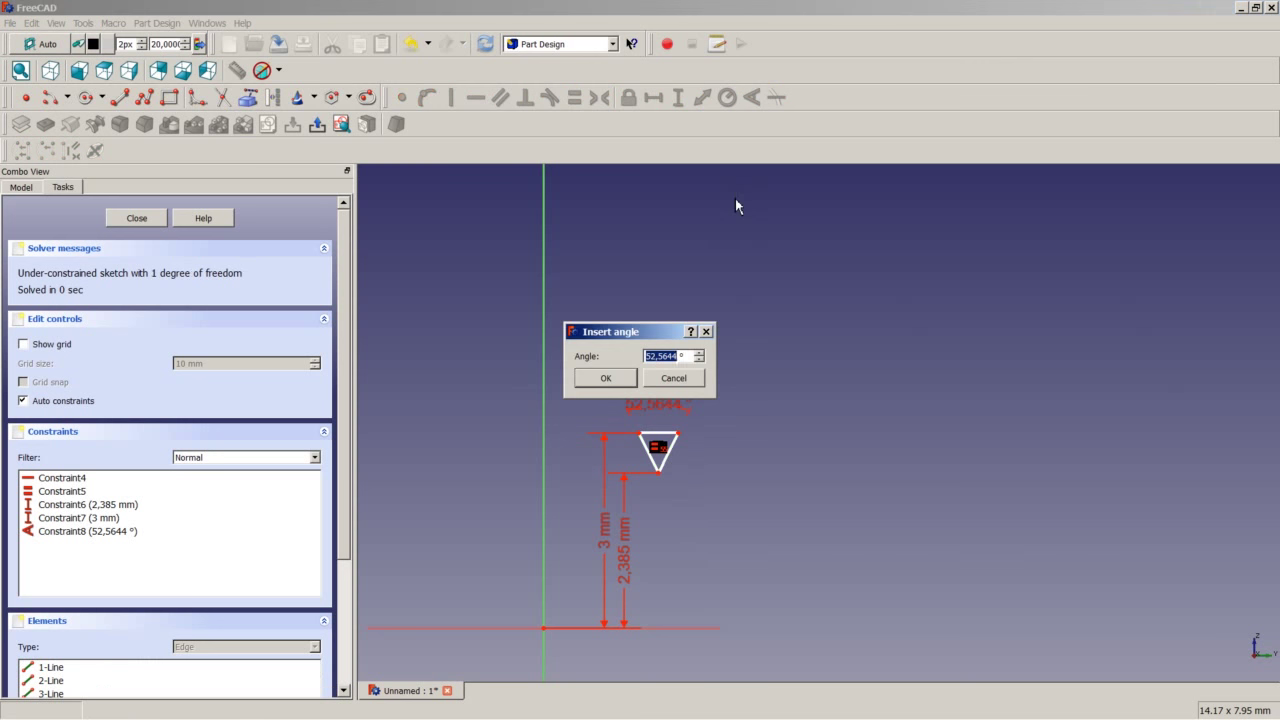
pyautogui.write('60')
pyautogui.press('Return')
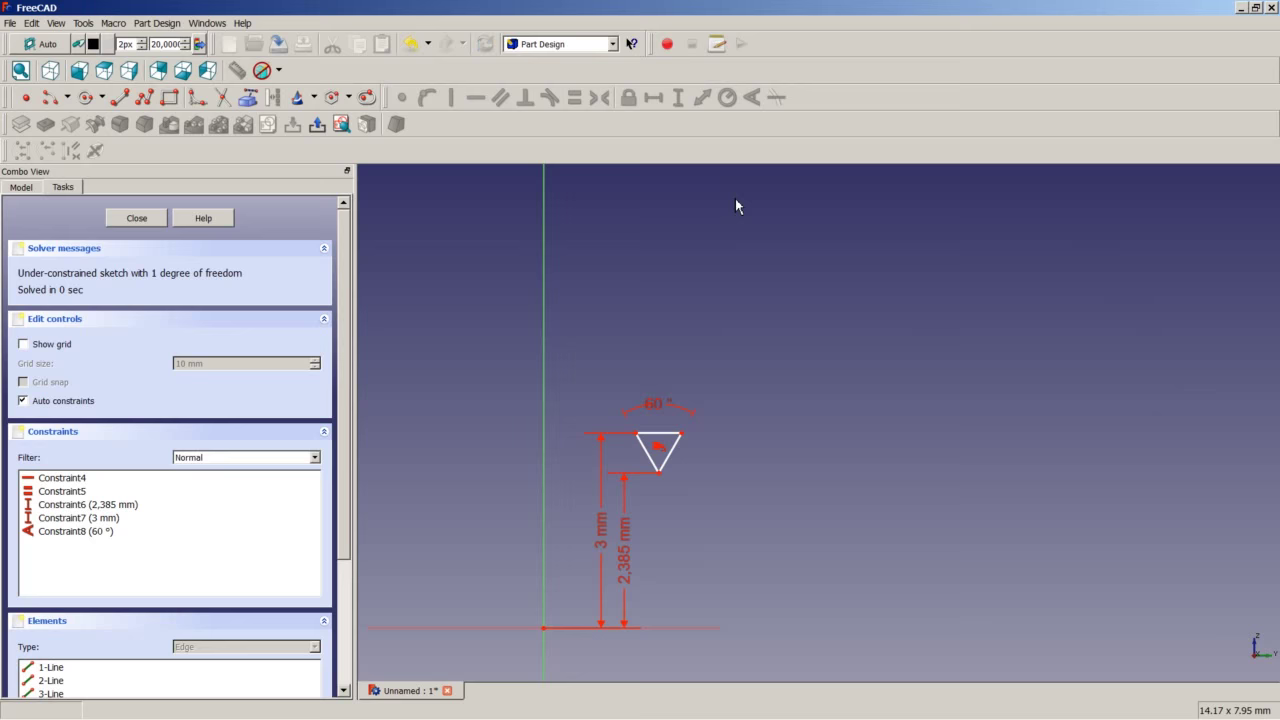
pyautogui.scroll(2, 655, 535)
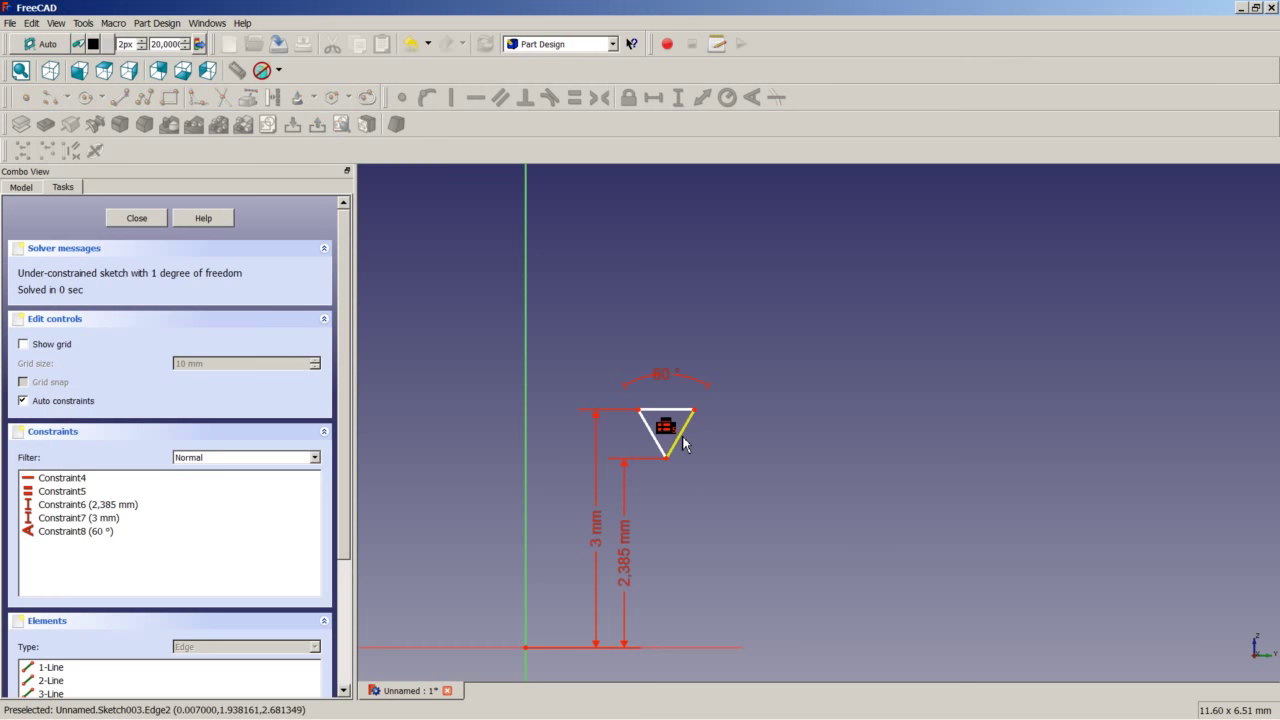
pyautogui.moveTo(686, 444)
pyautogui.mouseDown()
pyautogui.moveTo(697, 444)
pyautogui.moveTo(671, 444)
pyautogui.moveTo(717, 444)
pyautogui.moveTo(660, 445)
pyautogui.moveTo(688, 445)
pyautogui.moveTo(677, 447)
pyautogui.mouseUp()
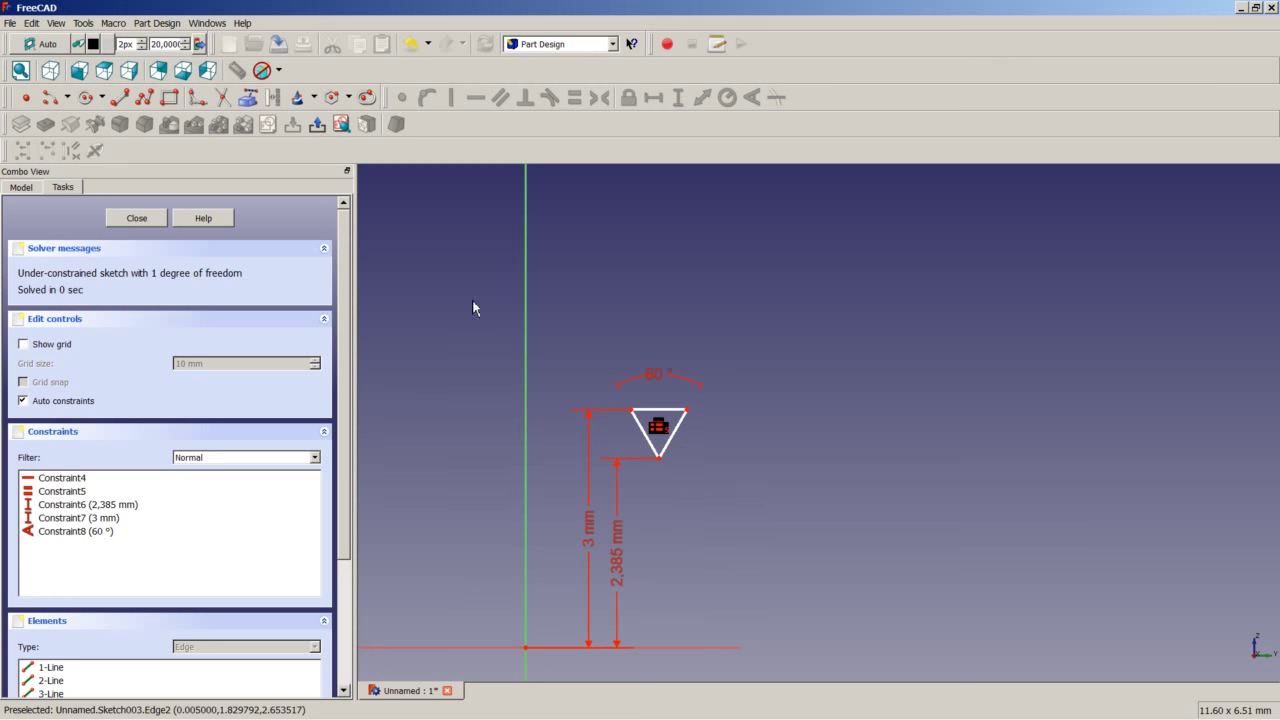
# - Draw two connected lines from the triangle's upper-left corner to its lower tip, forming an adjacent upright triangle with a horizontal base
pyautogui.click(150, 100)
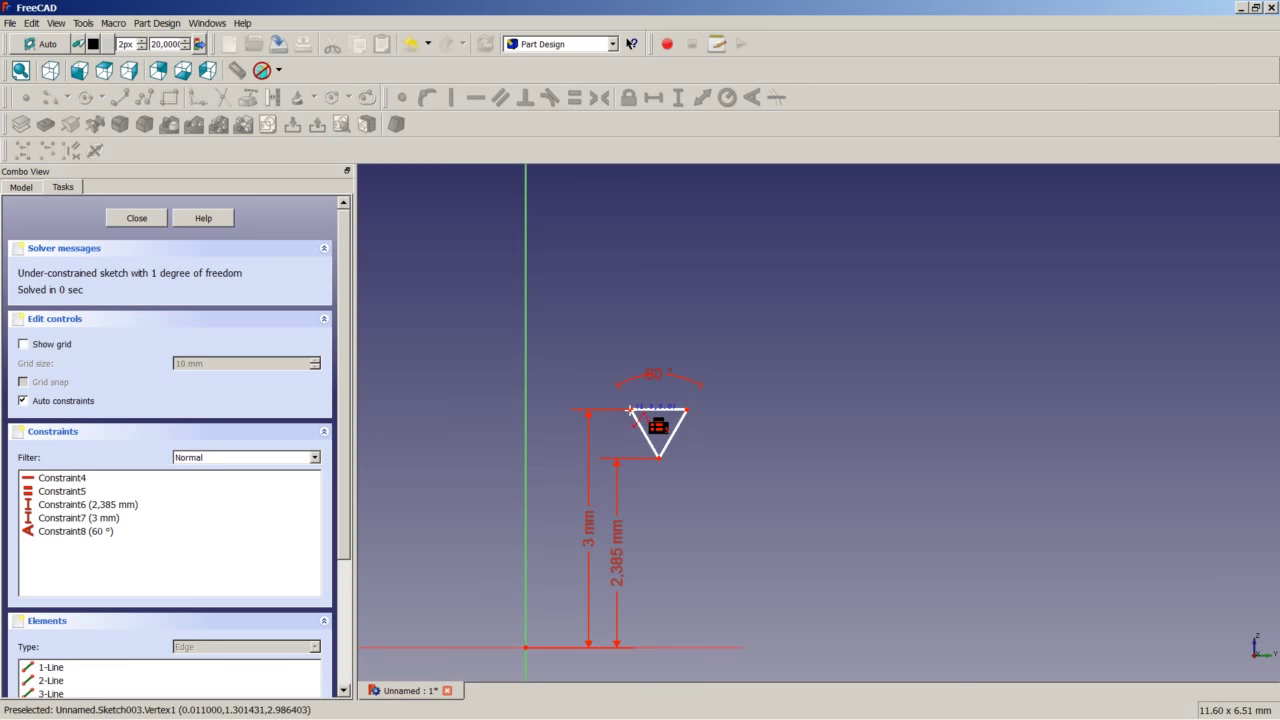
pyautogui.scroll(3, 629, 409)
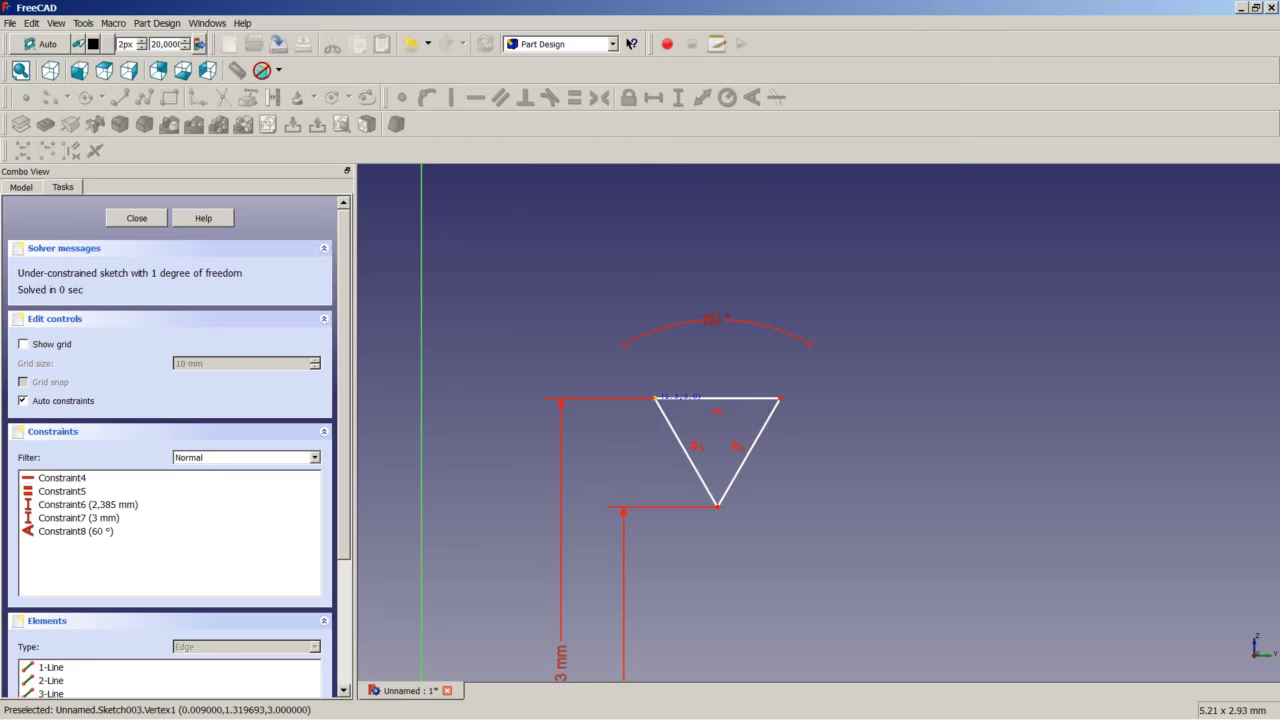
pyautogui.click(655, 398)
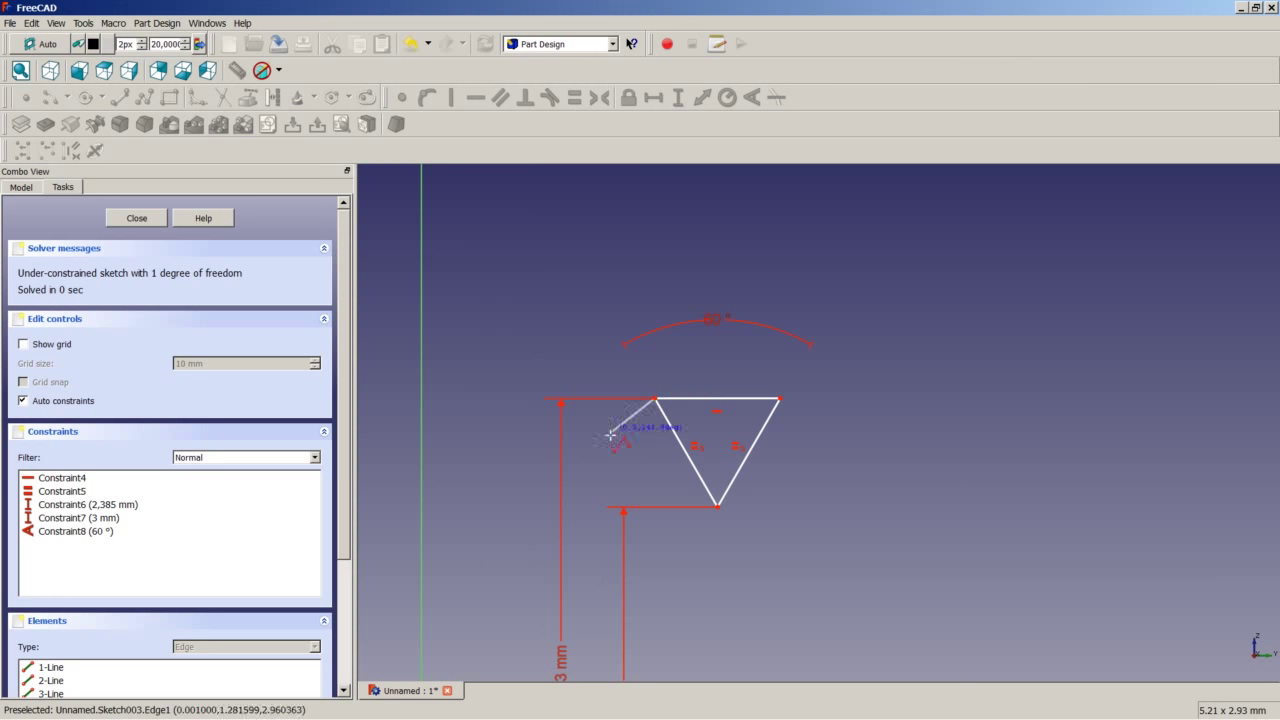
pyautogui.click(584, 503)
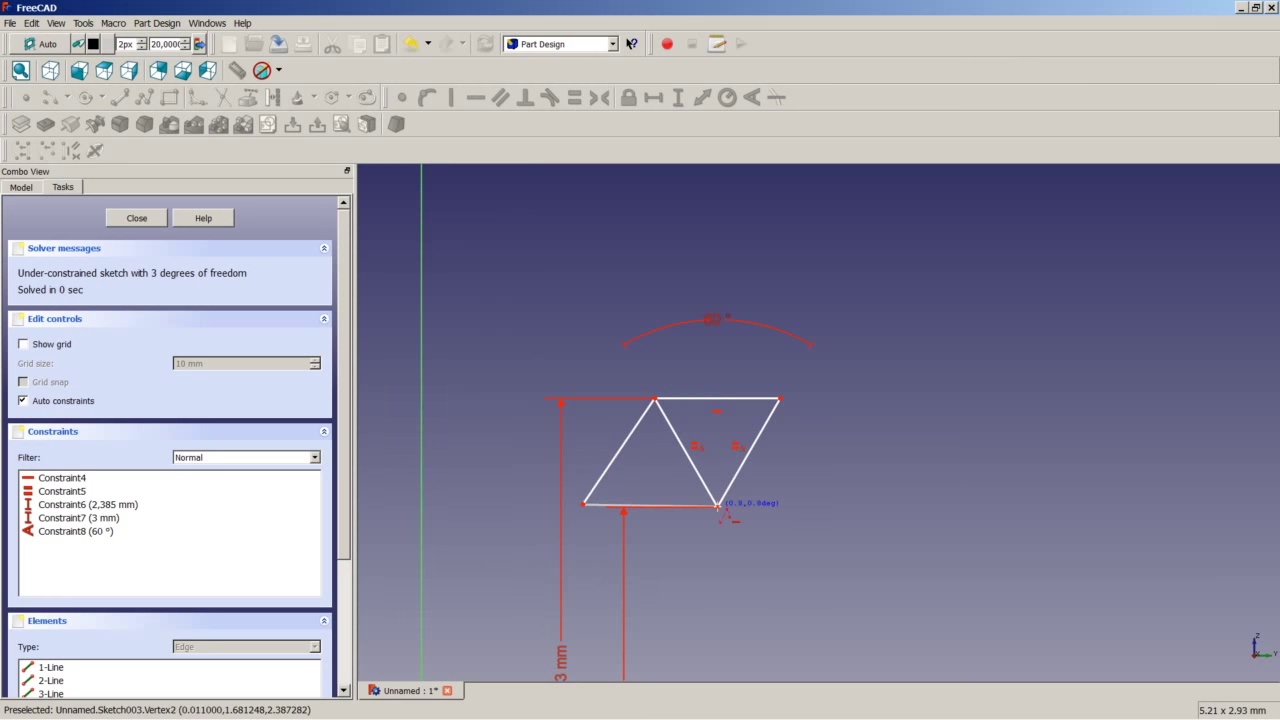
pyautogui.click(717, 507)
pyautogui.press('Escape')
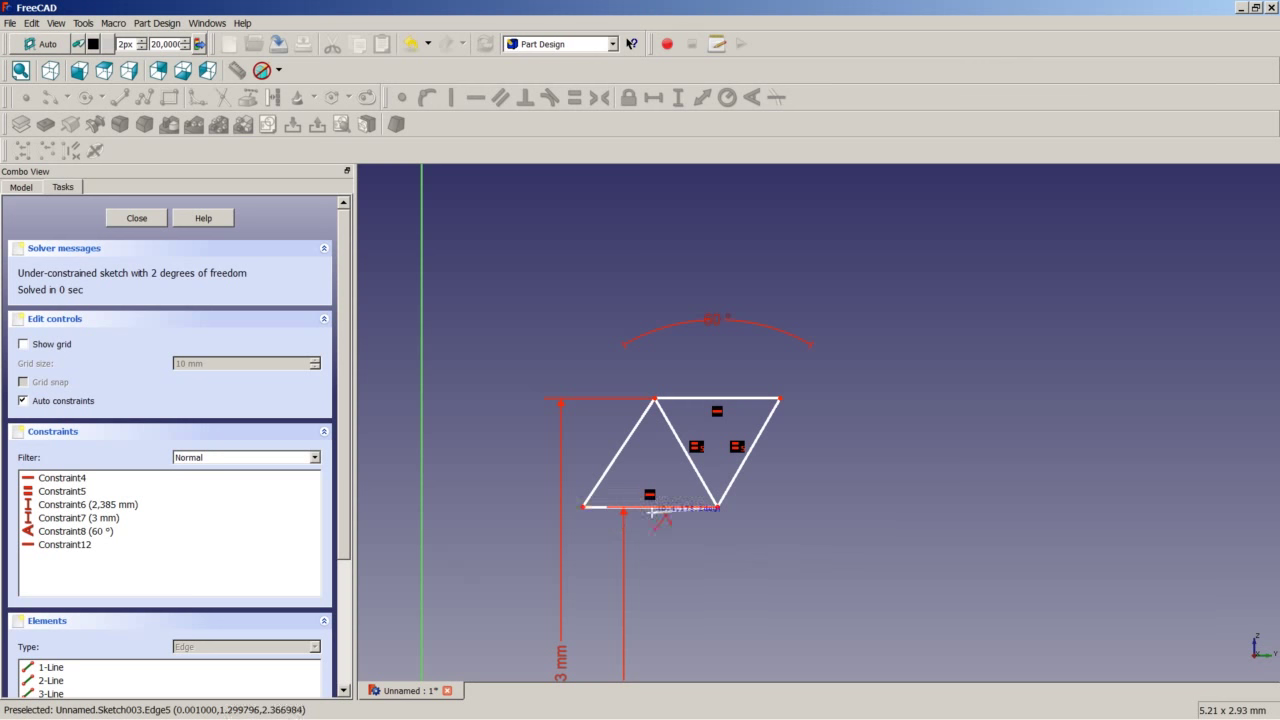
pyautogui.press('Escape')
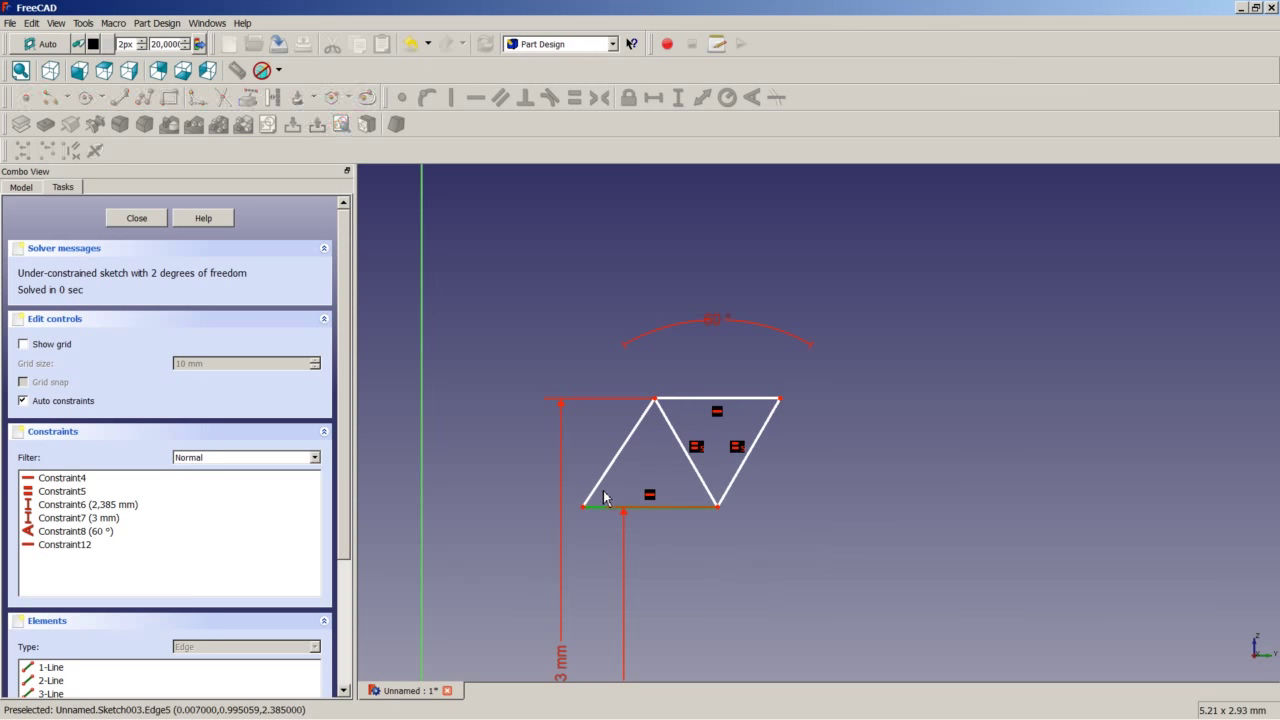
# - Convert the adjacent triangle's slanted line and horizontal base to construction geometry
pyautogui.click(594, 491)
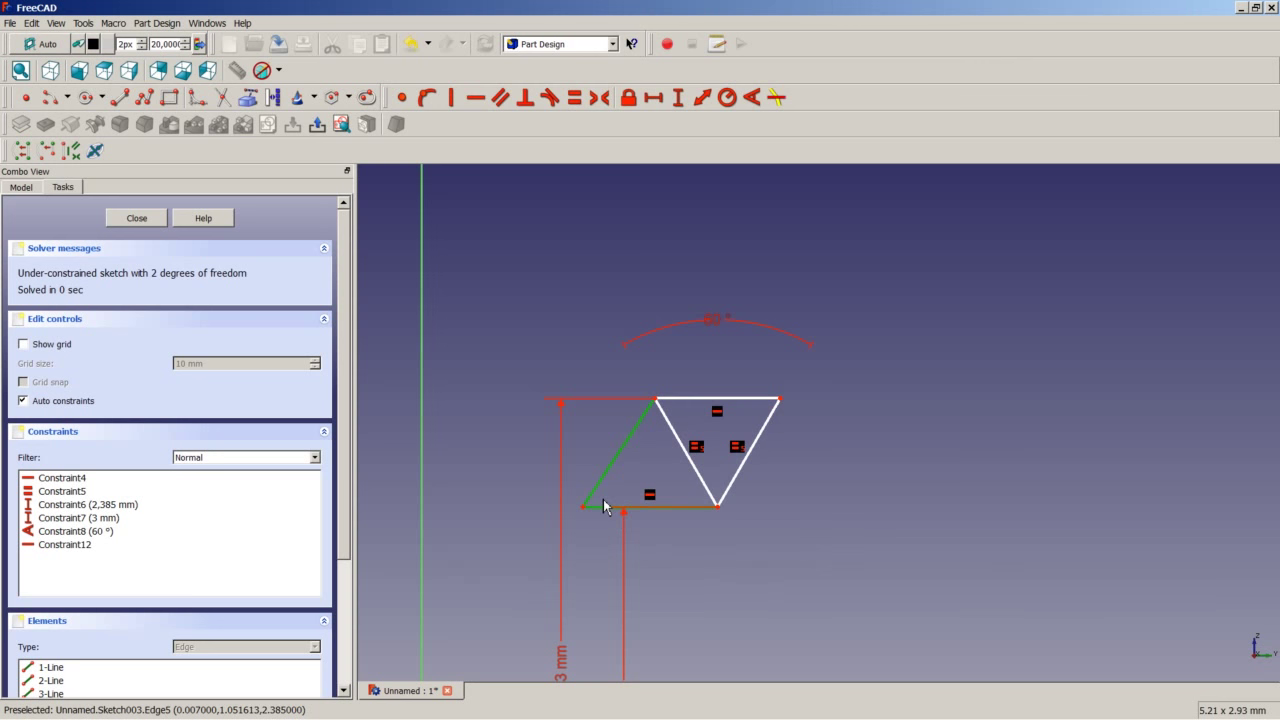
pyautogui.click(273, 98)
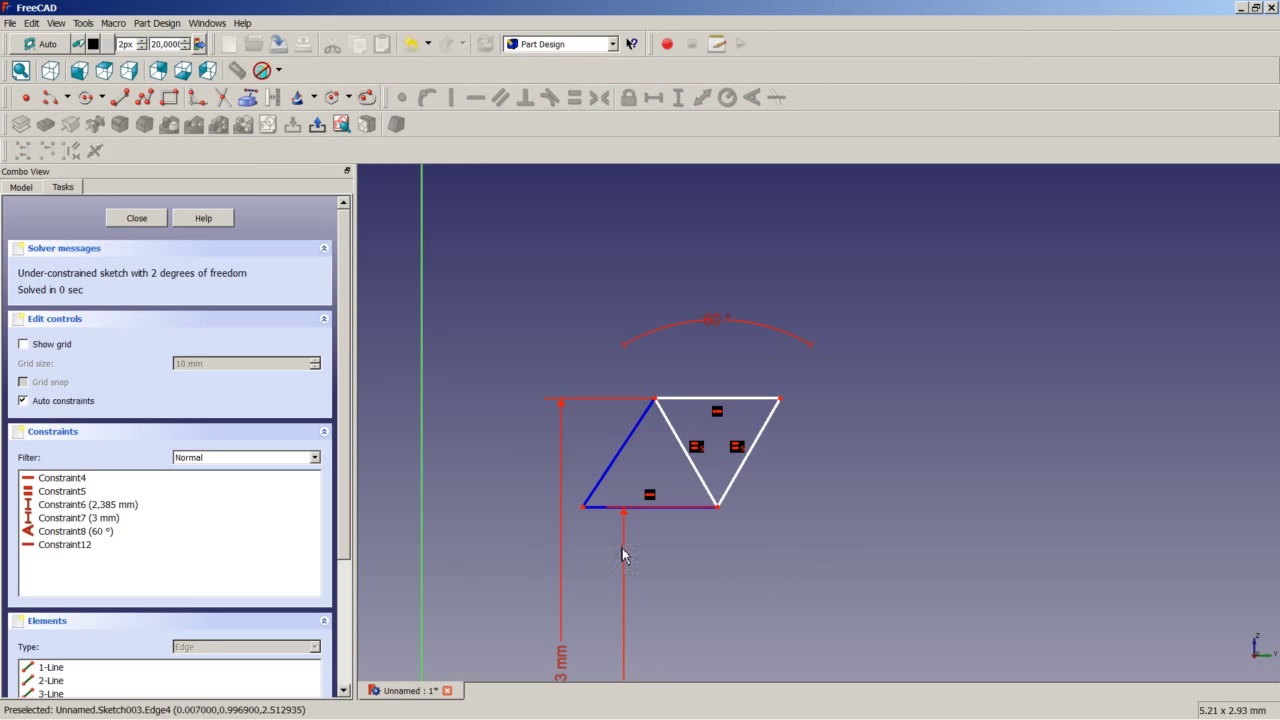
pyautogui.click(596, 508)
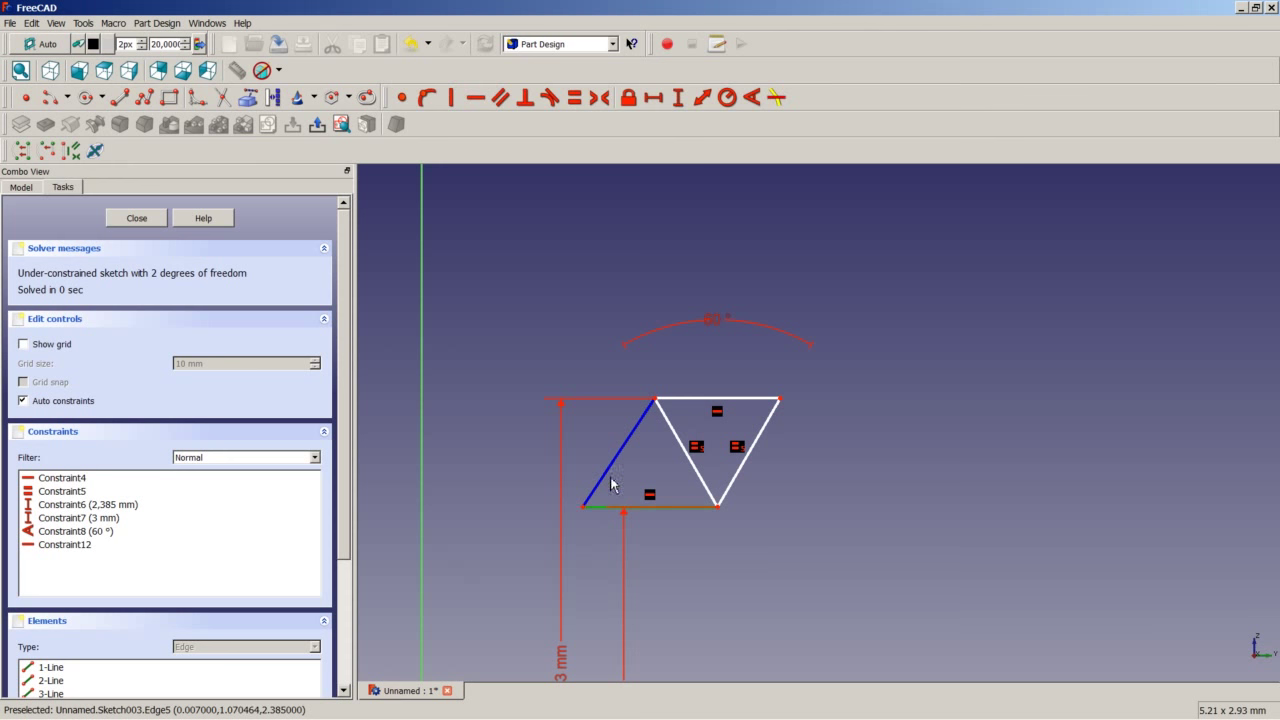
pyautogui.click(608, 478)
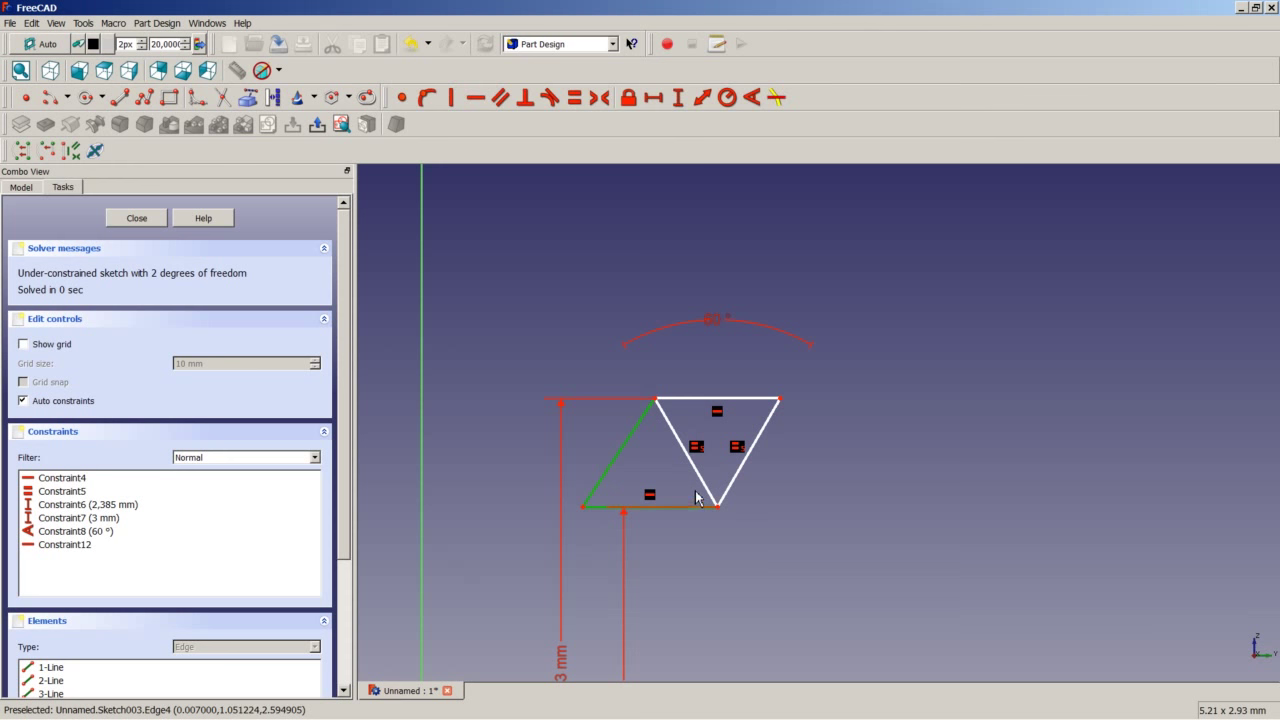
pyautogui.click(645, 478)
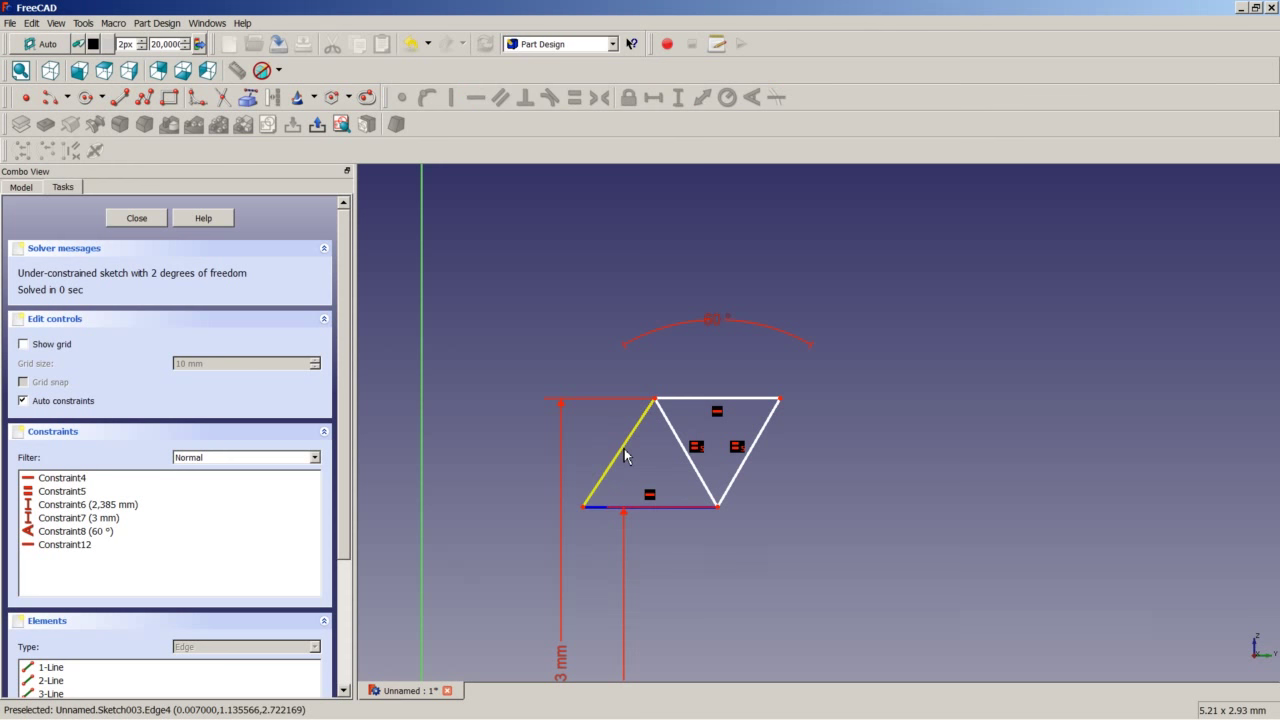
# - Constrain the slanted construction line to equal length with the thread triangle's left slanted side
pyautogui.click(619, 457)
pyautogui.click(684, 455)
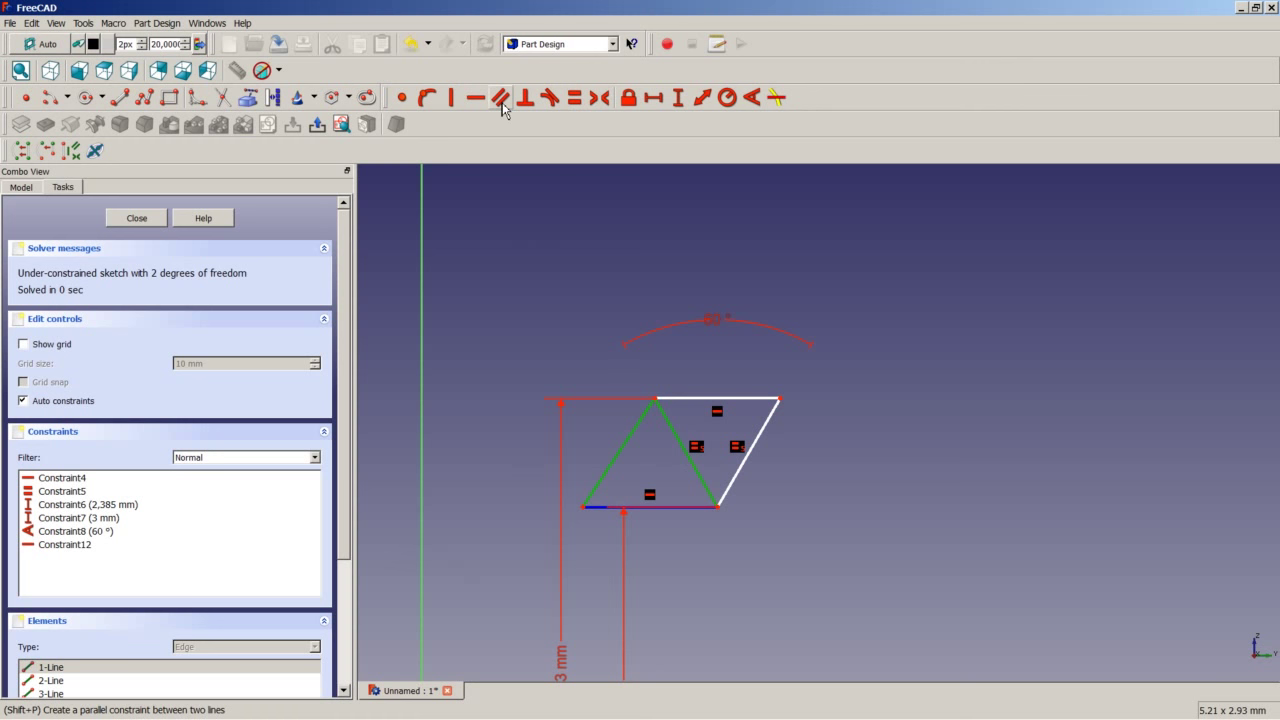
pyautogui.click(575, 99)
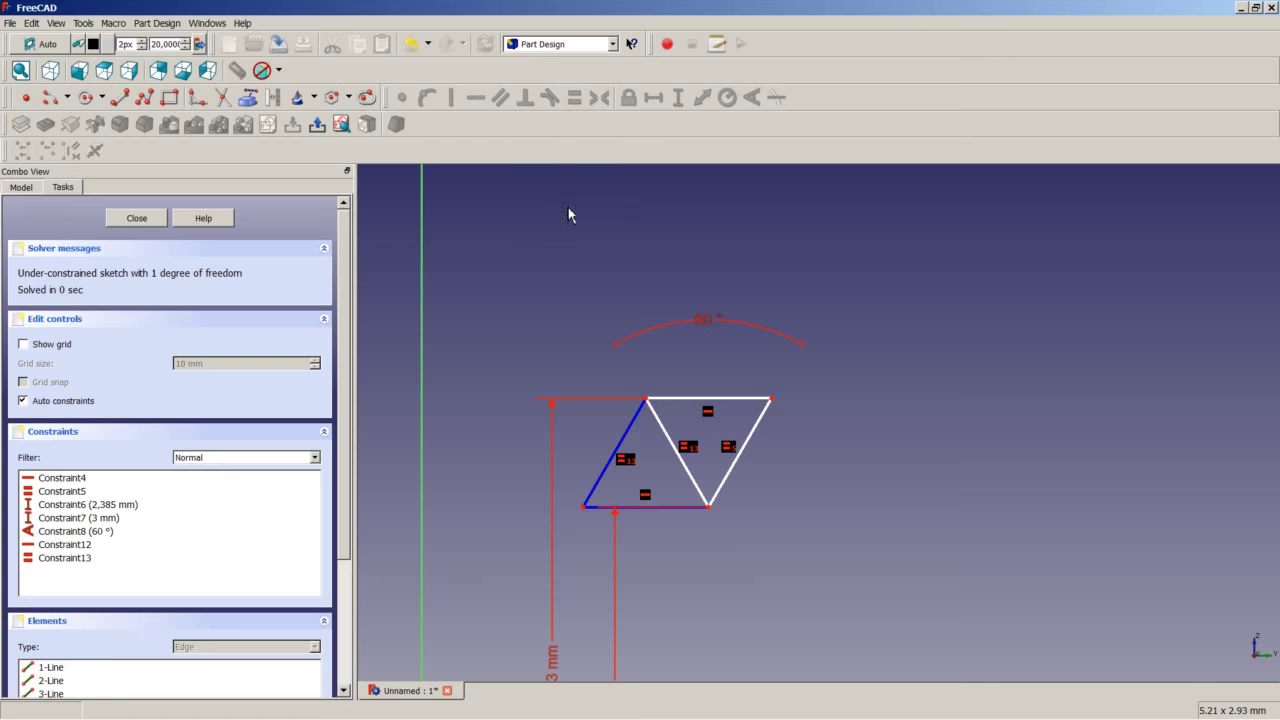
pyautogui.scroll(-5, 493, 500)
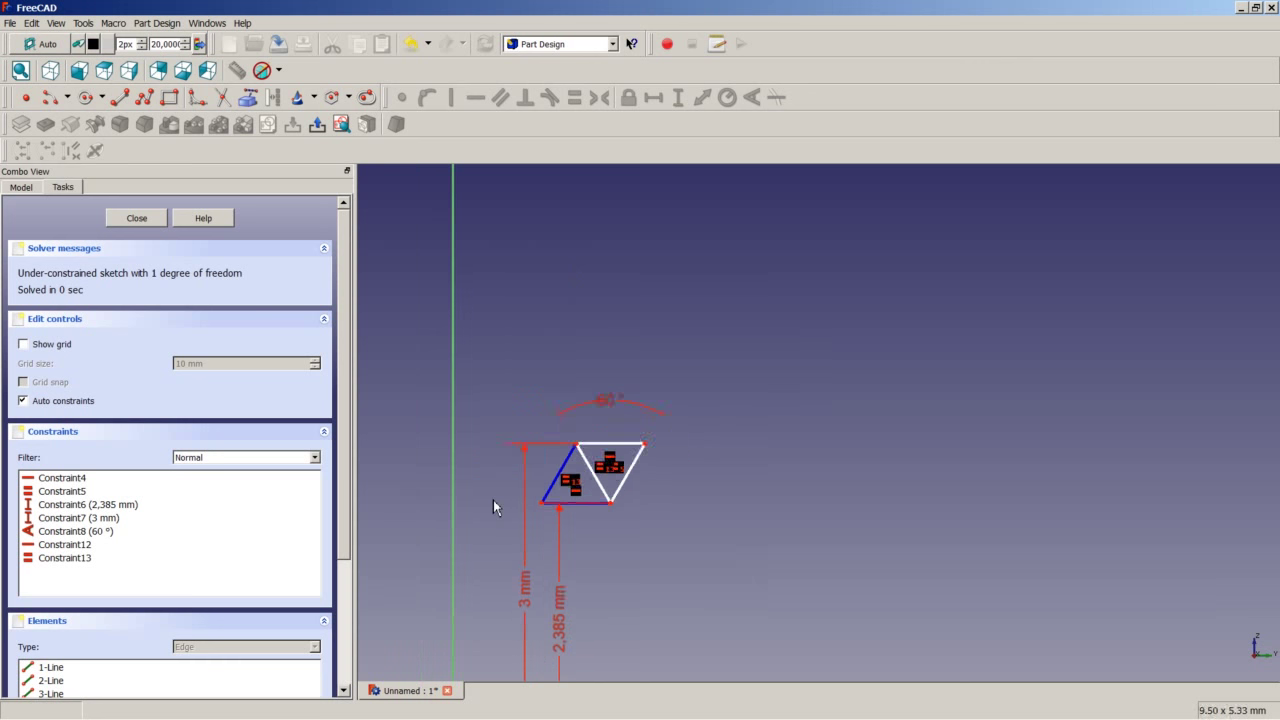
pyautogui.scroll(1, 462, 560)
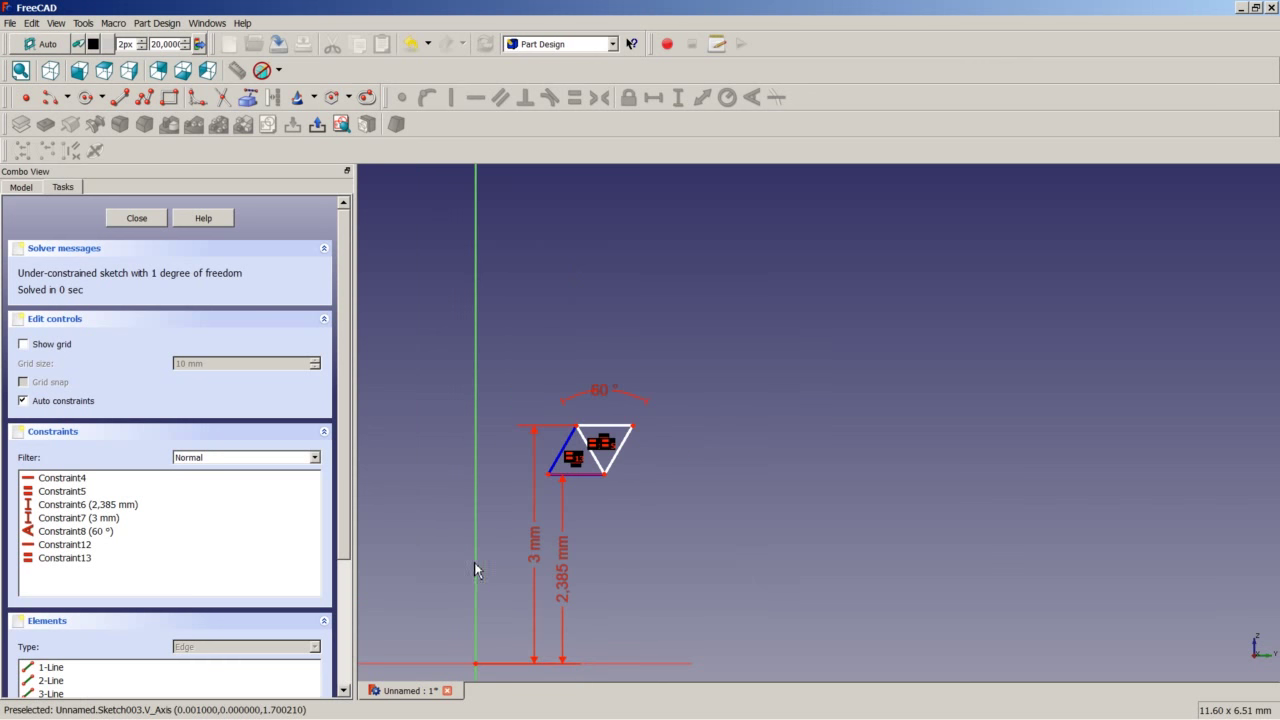
# - Constrain the lower outer vertex of the construction lines beside the triangle onto the vertical axis and finish the sketch
pyautogui.click(479, 490)
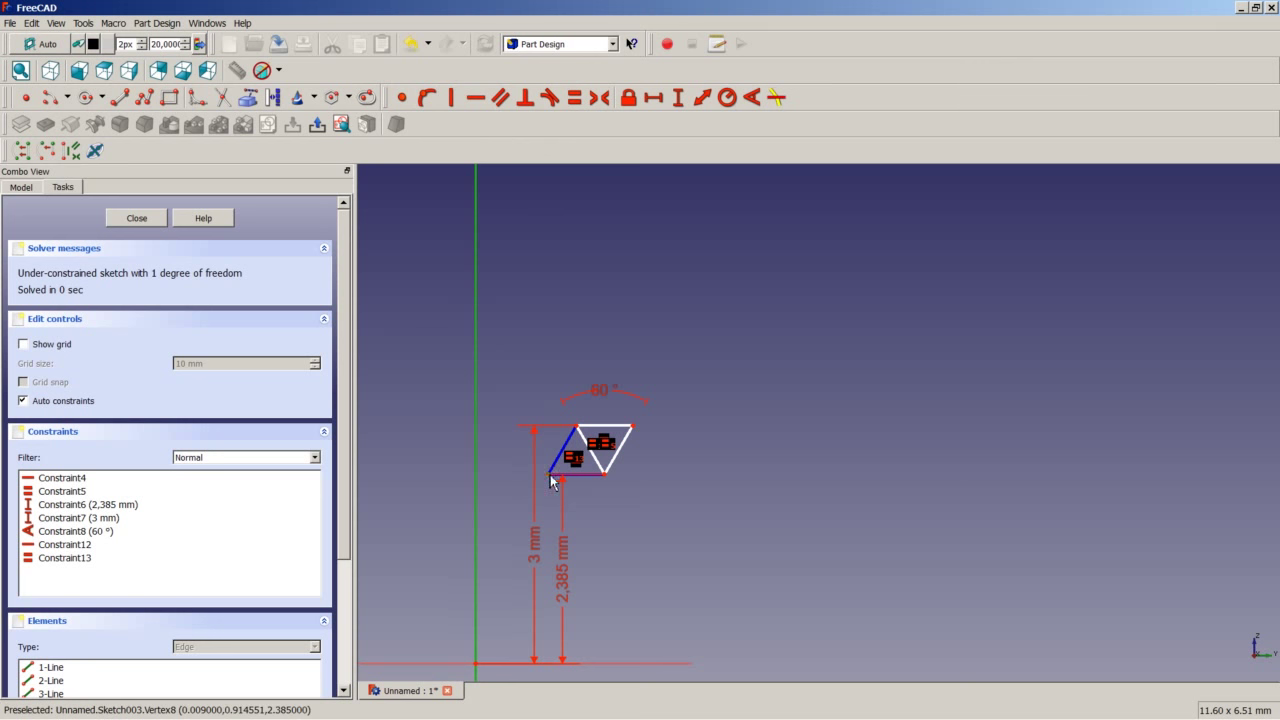
pyautogui.click(430, 100)
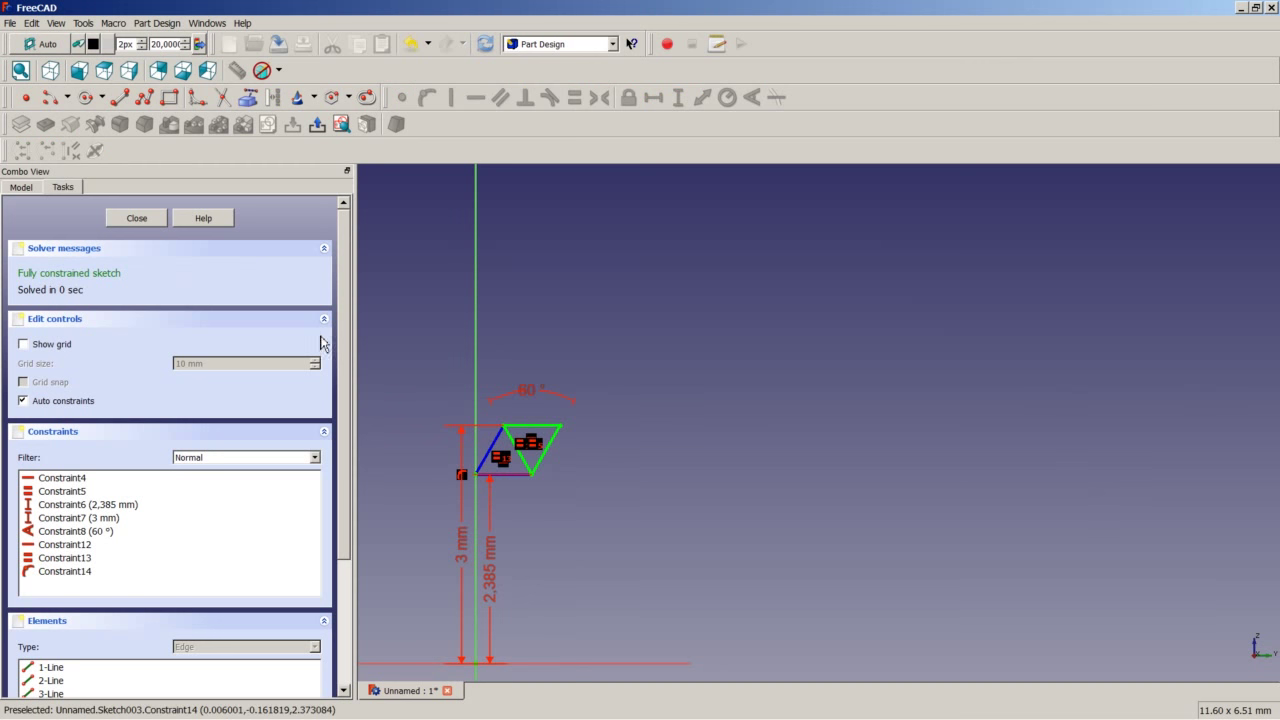
pyautogui.click(137, 218)
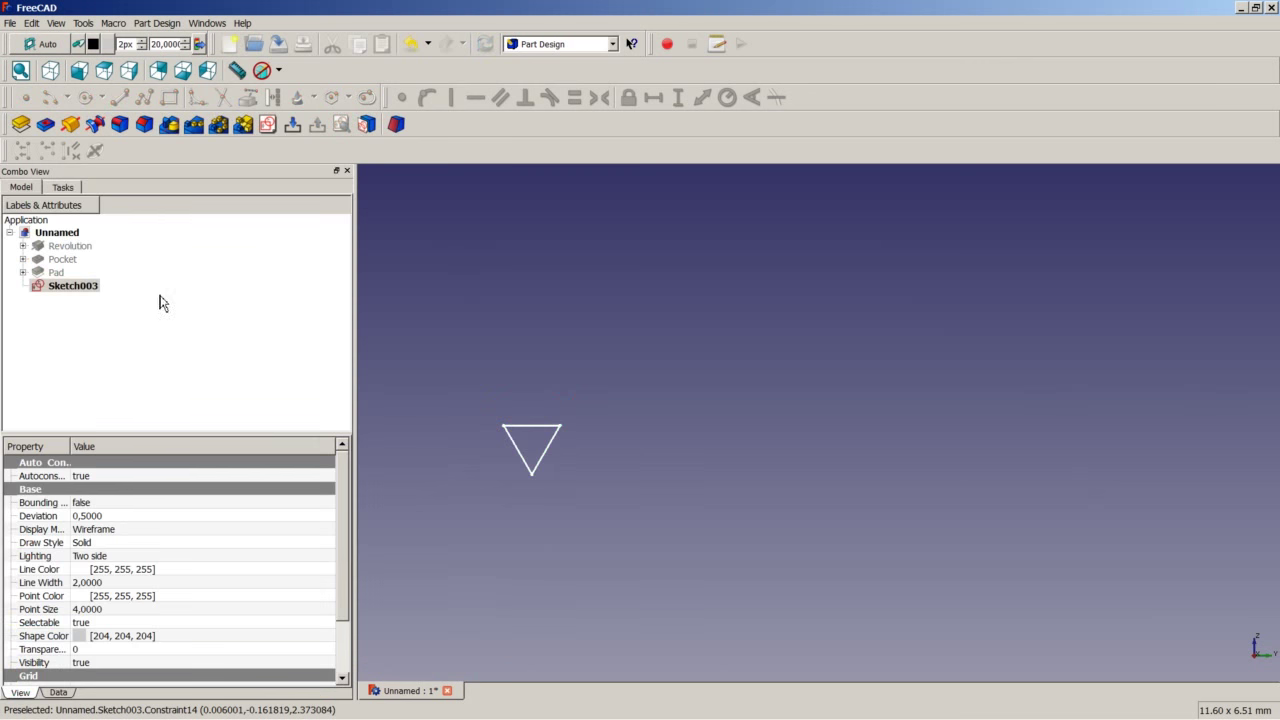
# - Make the hidden Pad visible again
pyautogui.click(76, 274)
pyautogui.rightClick(77, 277)
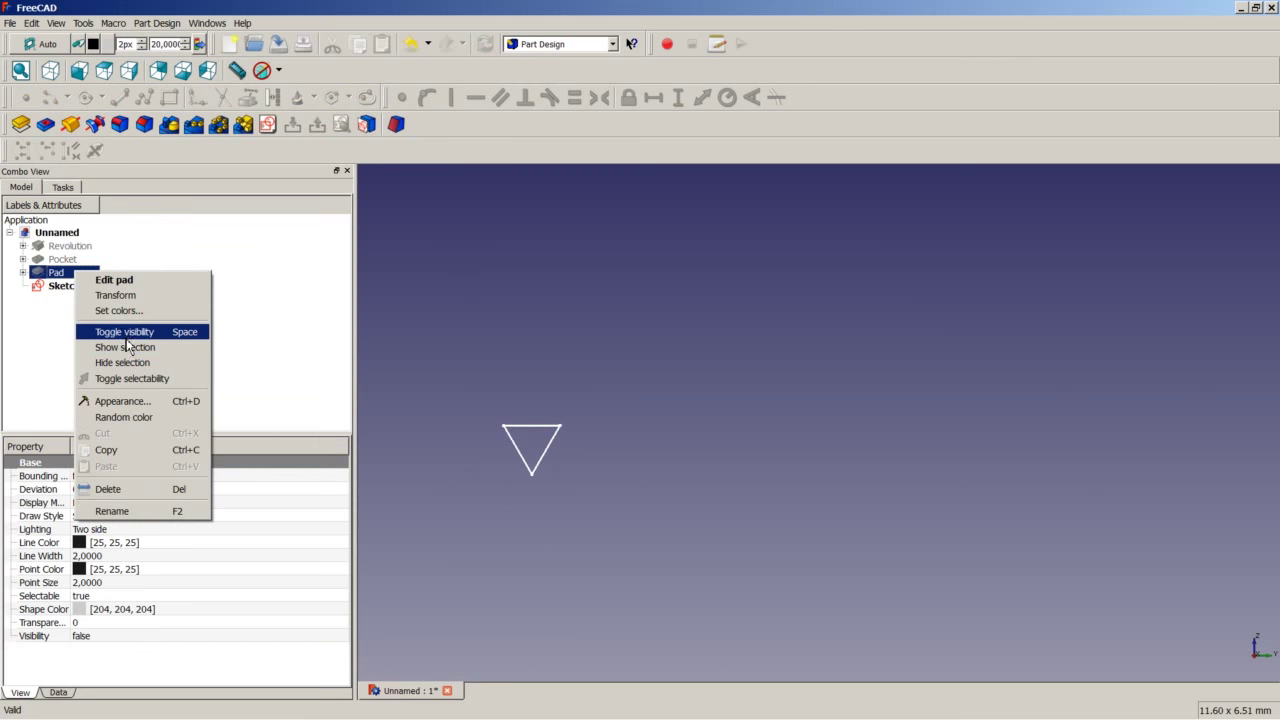
pyautogui.click(130, 331)
# - Cut a 360° groove from the triangle sketch Sketch003 around the horizontal sketch axis
pyautogui.click(86, 287)
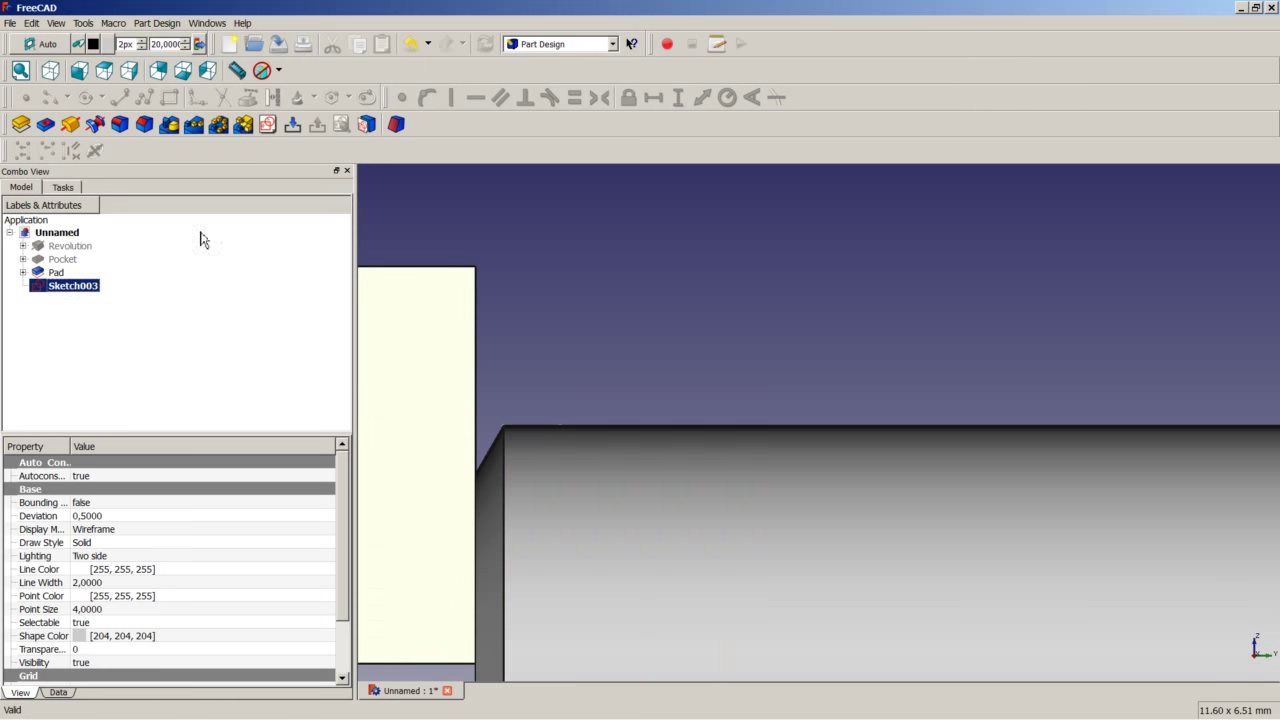
pyautogui.click(95, 124)
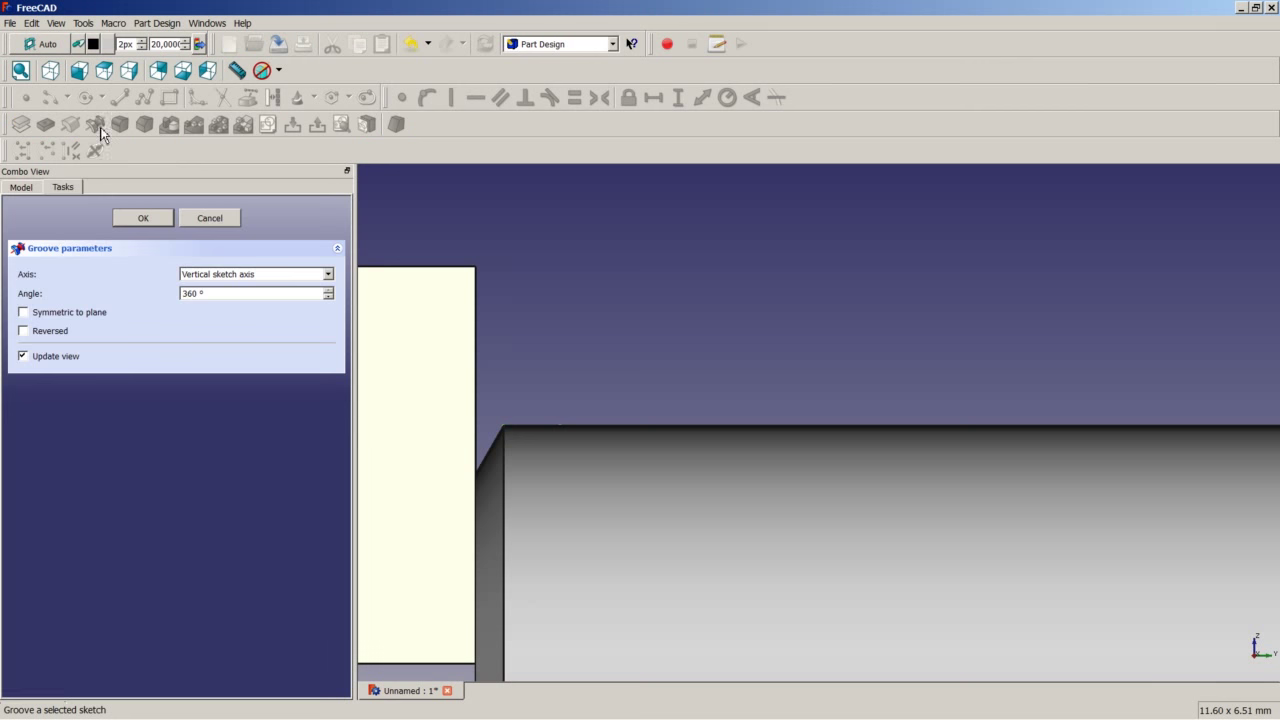
pyautogui.click(226, 276)
pyautogui.click(226, 298)
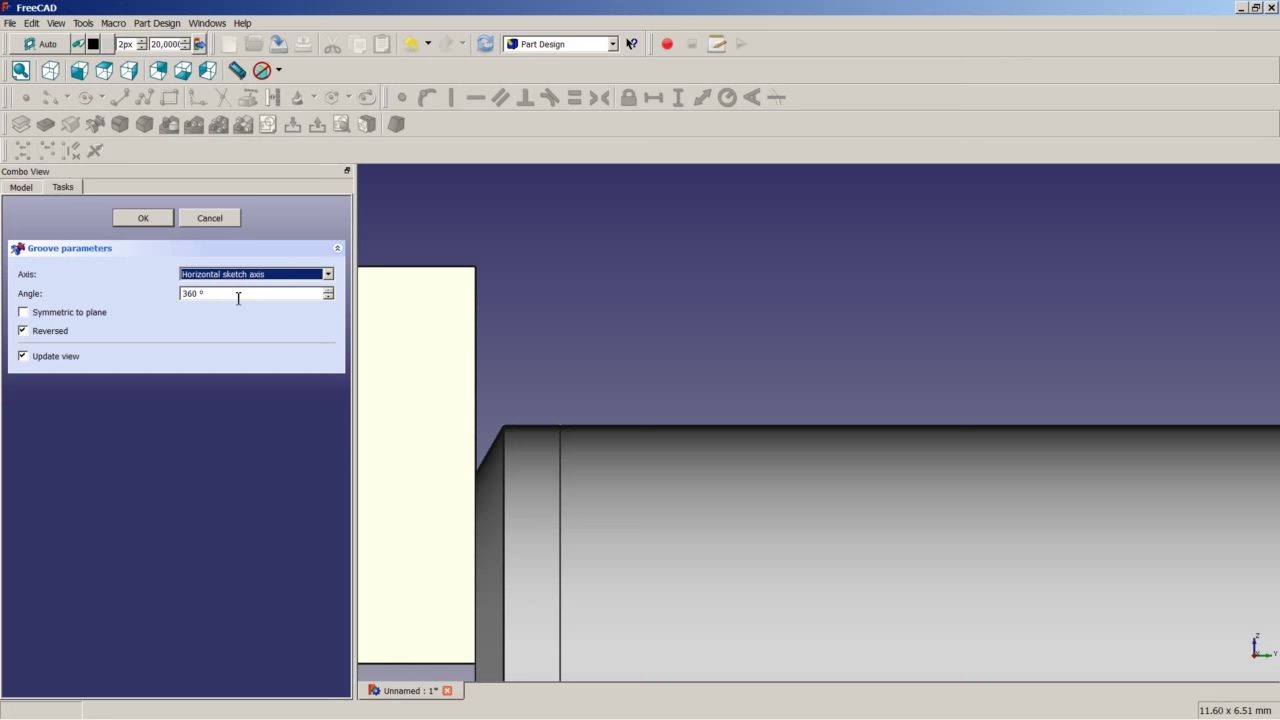
pyautogui.click(151, 218)
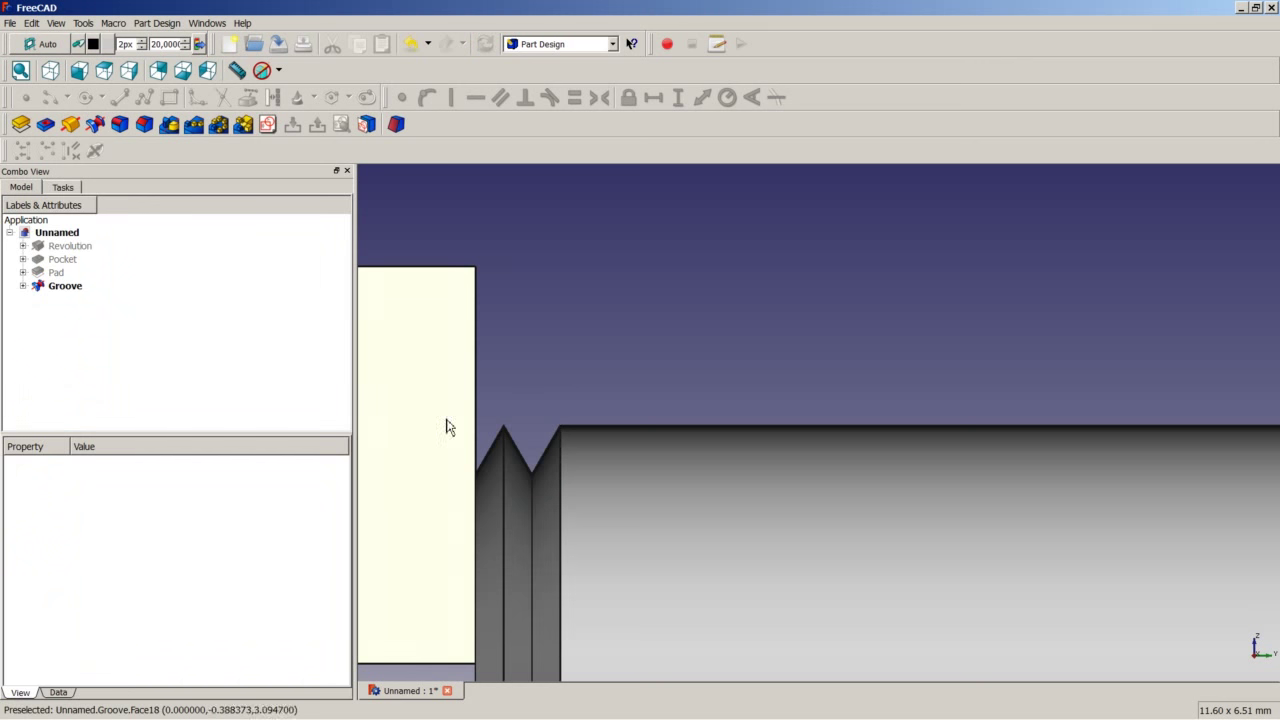
# - Create a linear pattern of the groove along the horizontal sketch axis with length 23 mm and 23 occurrences
pyautogui.scroll(-3, 446, 423)
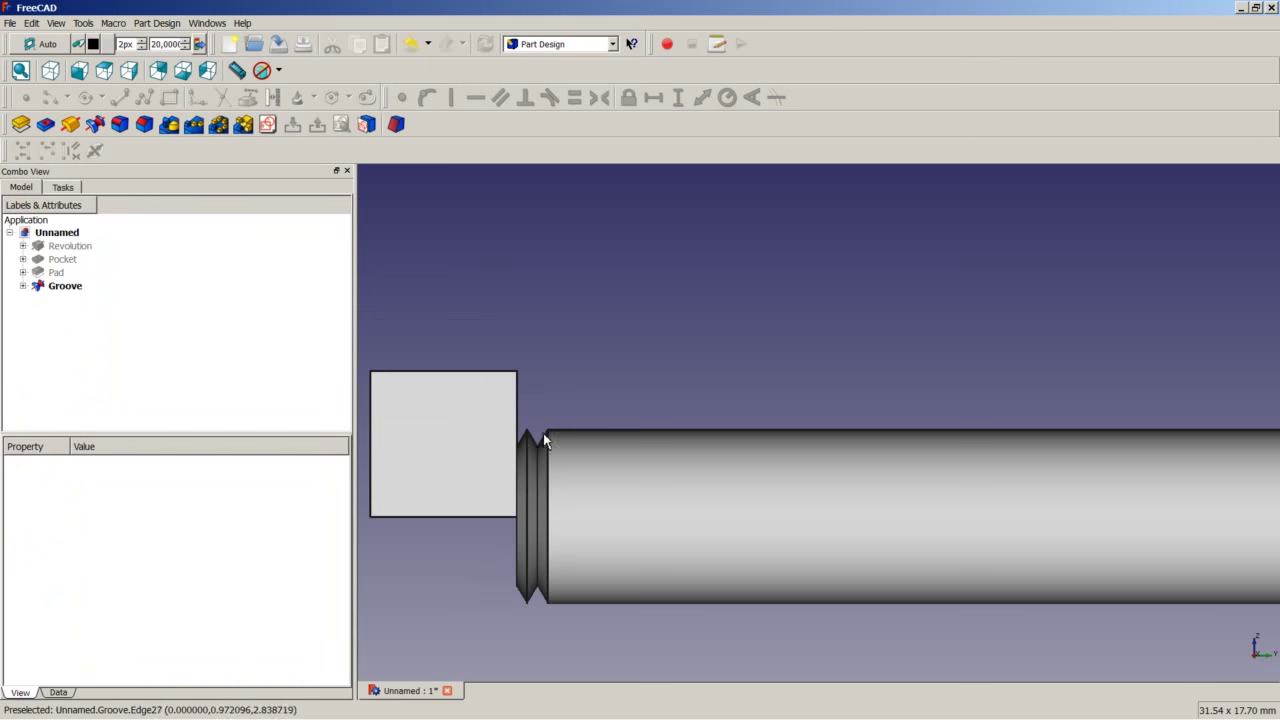
pyautogui.scroll(-4, 591, 468)
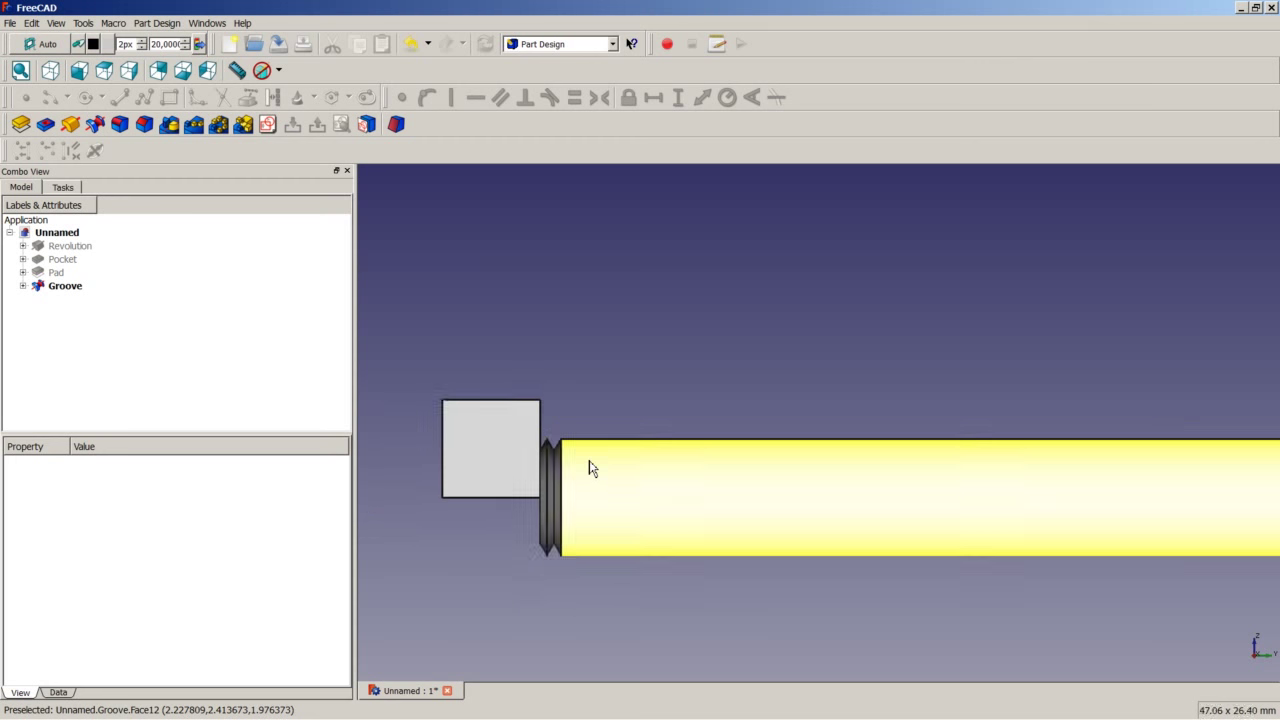
pyautogui.scroll(2, 680, 458)
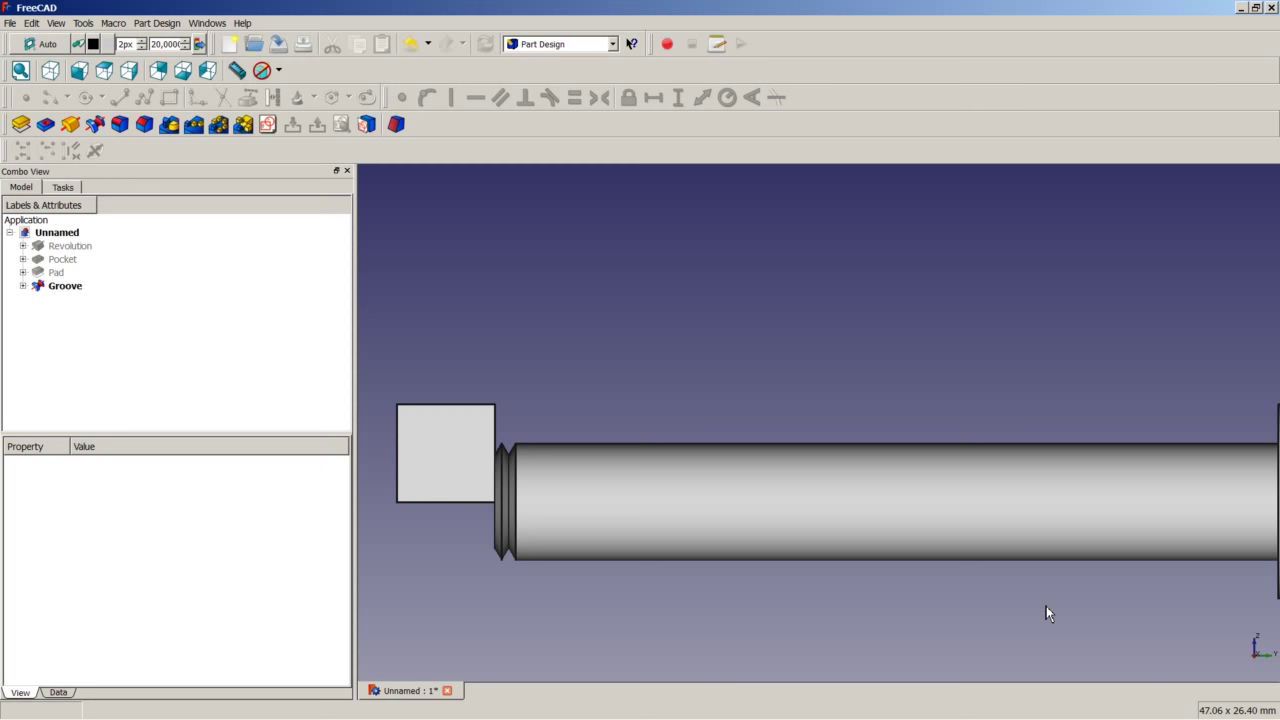
pyautogui.click(61, 288)
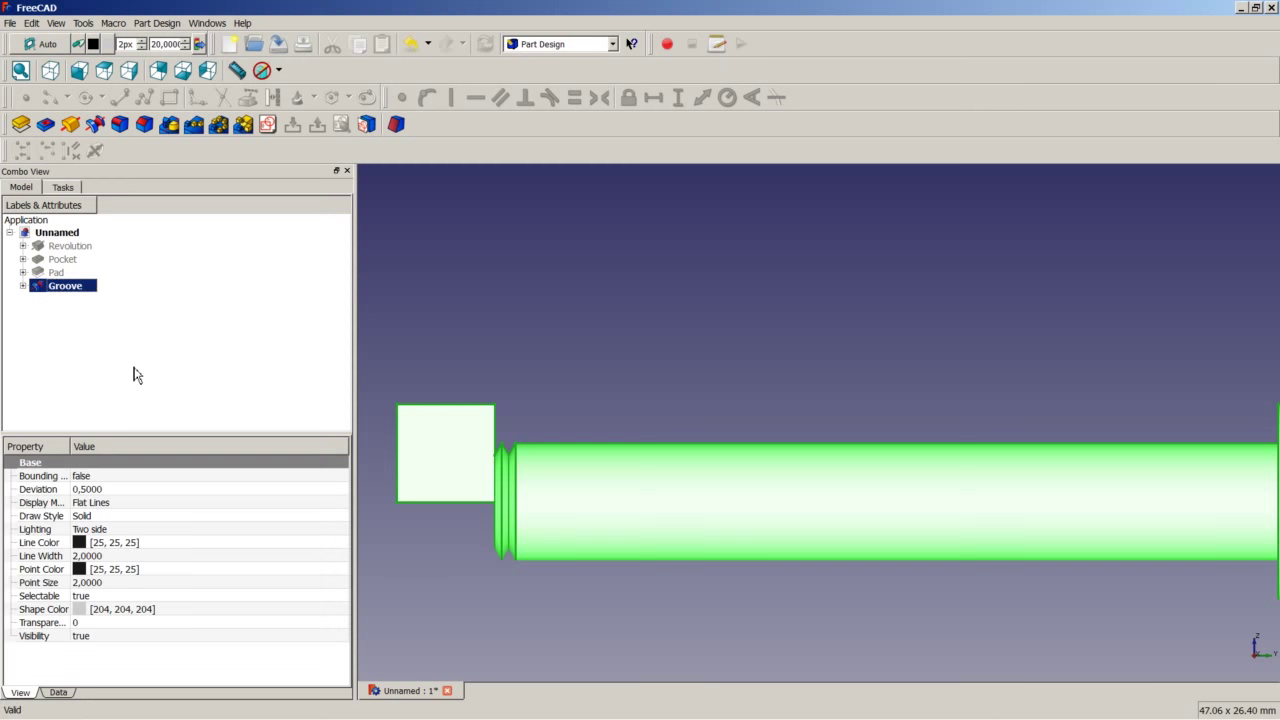
pyautogui.click(196, 130)
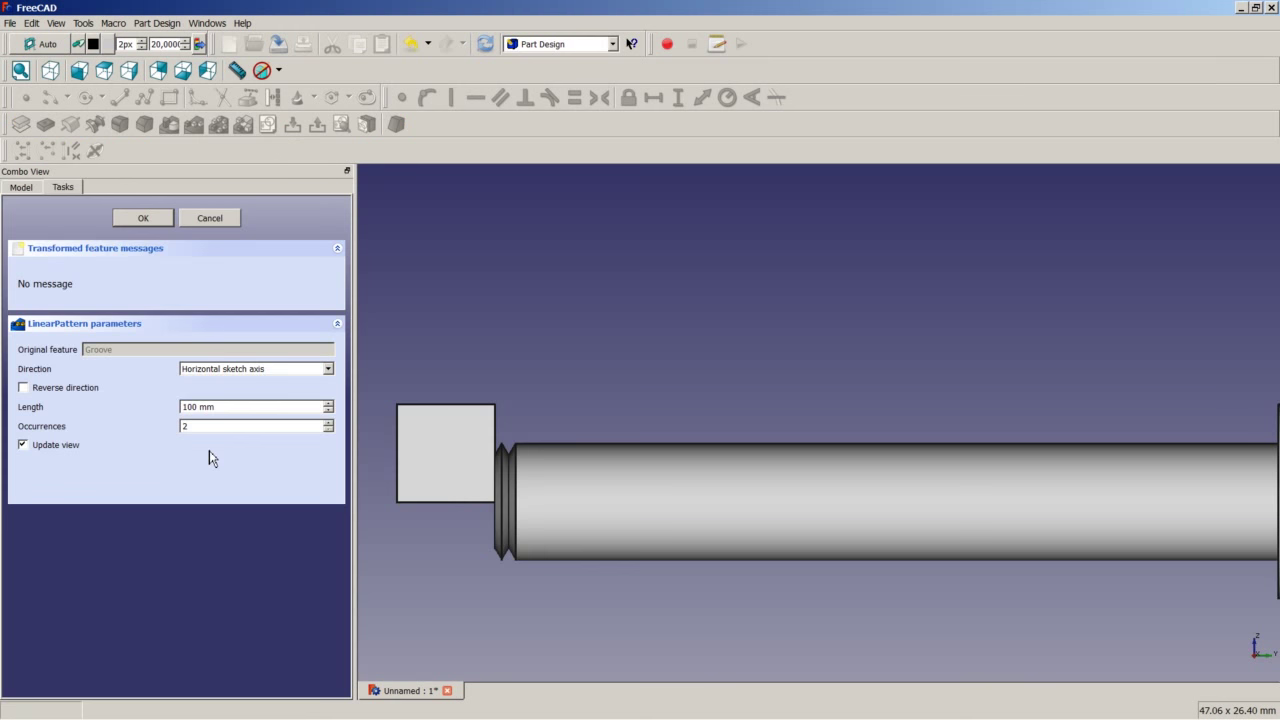
pyautogui.moveTo(236, 407); pyautogui.dragTo(159, 405)
pyautogui.write('23')
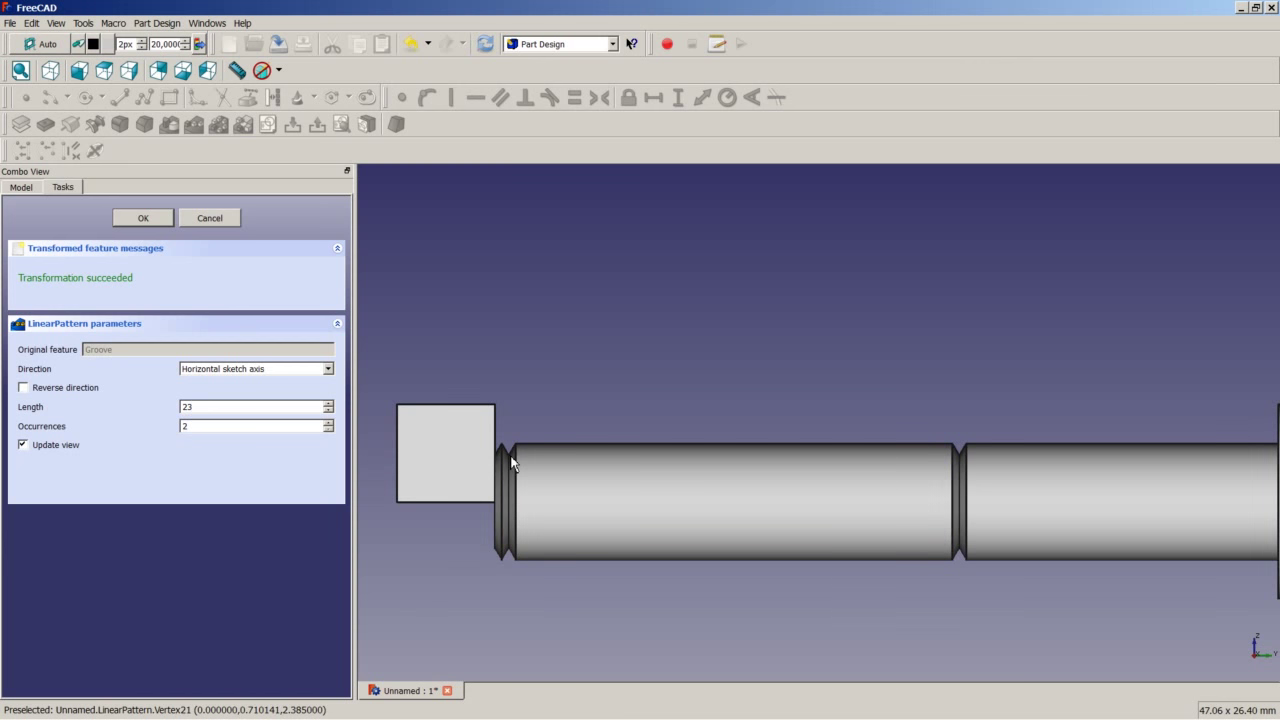
pyautogui.doubleClick(180, 428)
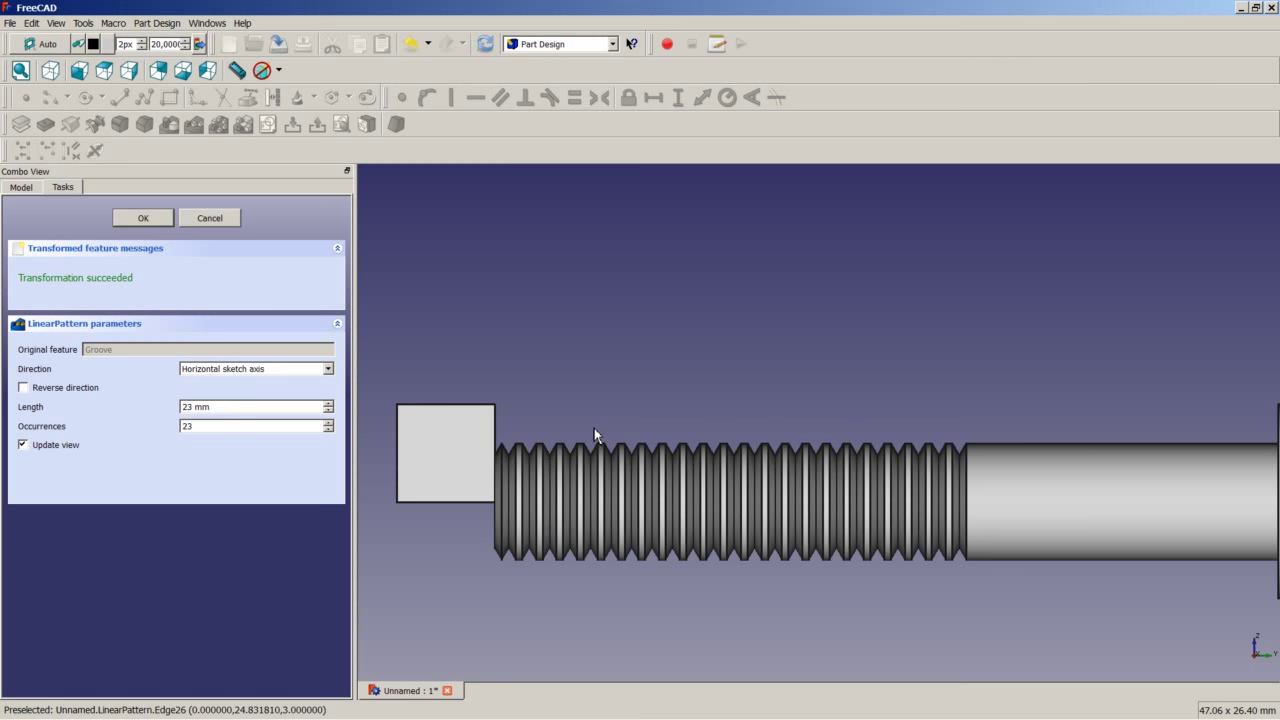
pyautogui.click(161, 222)
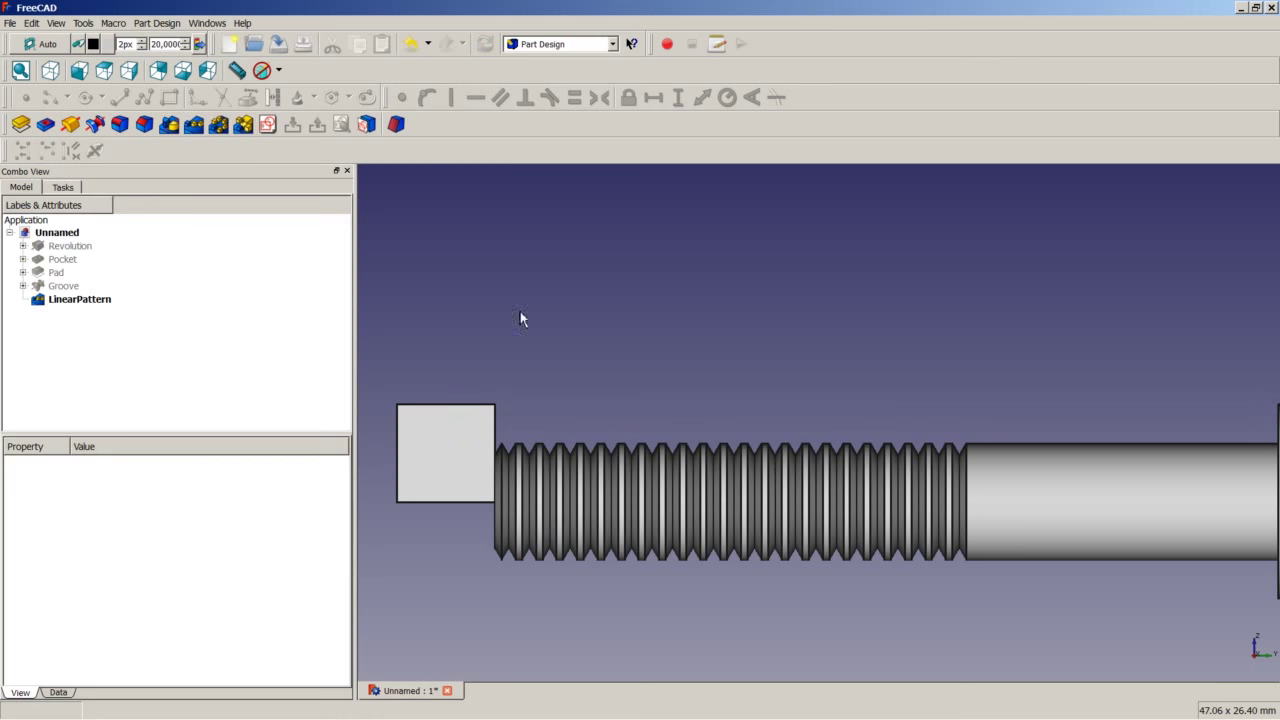
# - Start a sketch on the helper cube's front face and link the face's upper edge as external geometry
pyautogui.moveTo(637, 336); pyautogui.dragTo(641, 371, button='middle')
pyautogui.scroll(-3, 638, 376)
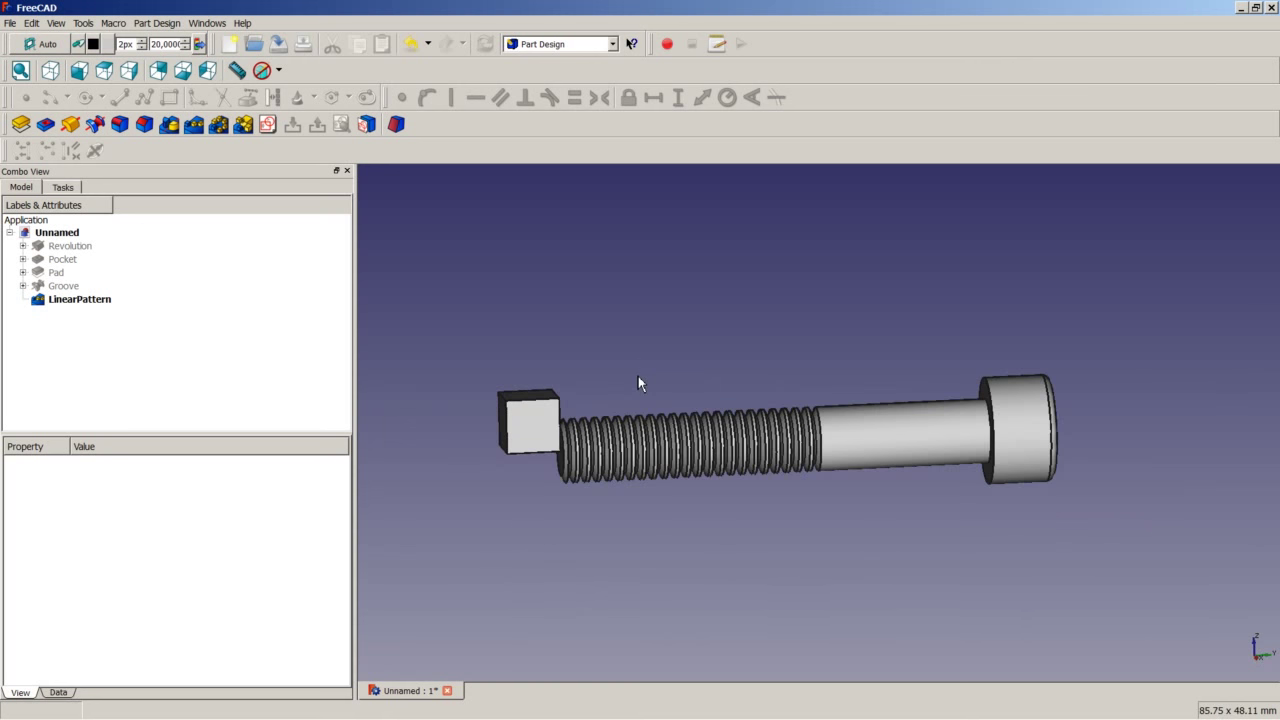
pyautogui.scroll(3, 570, 380)
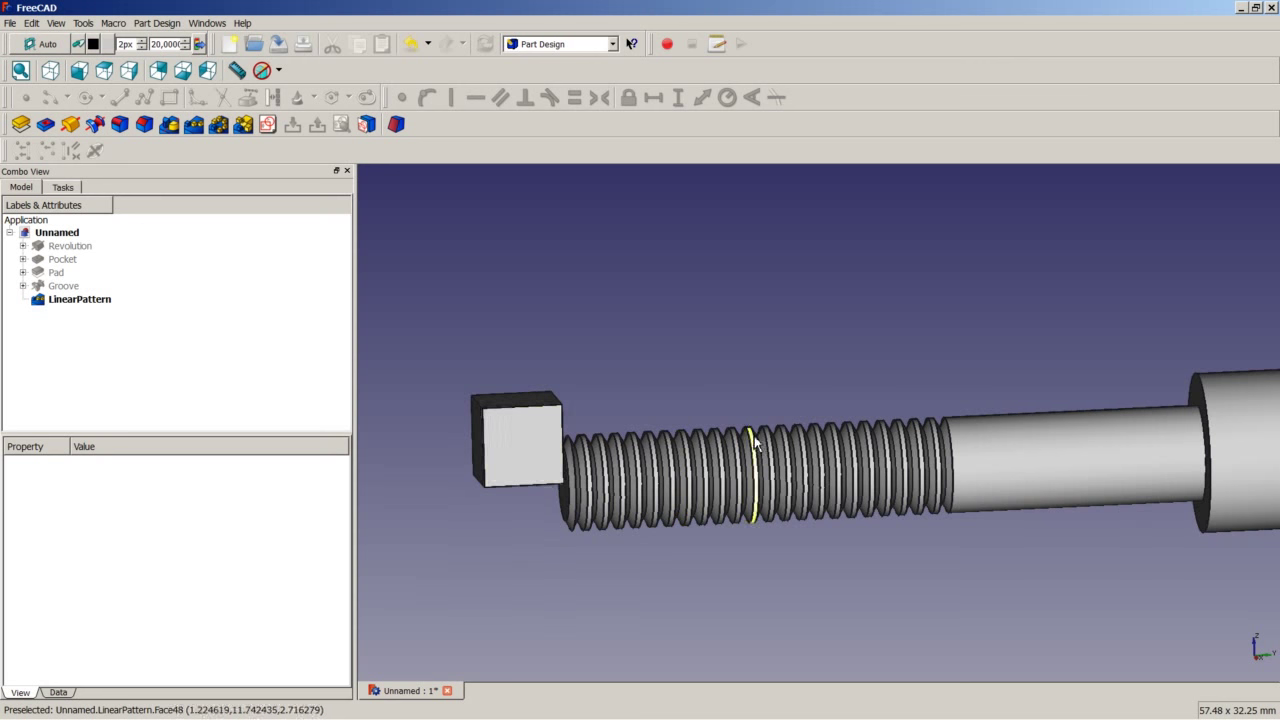
pyautogui.click(535, 437)
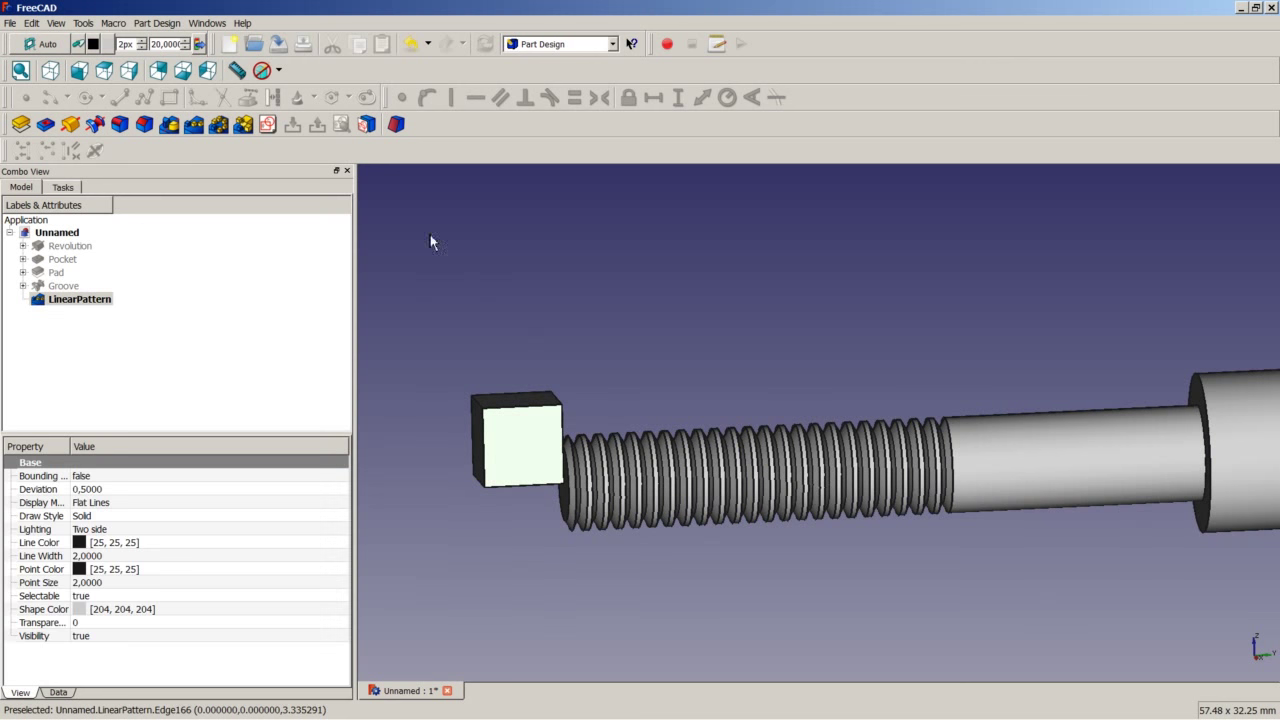
pyautogui.click(267, 124)
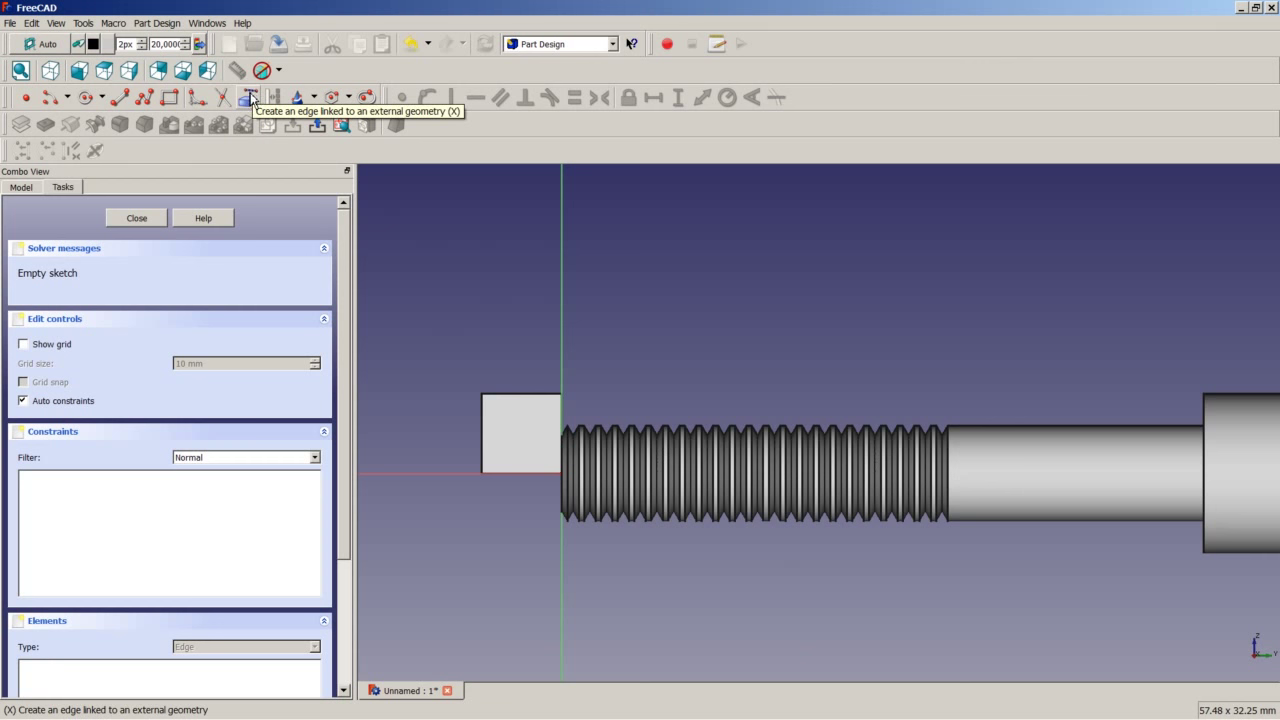
pyautogui.click(250, 99)
pyautogui.scroll(2, 460, 380)
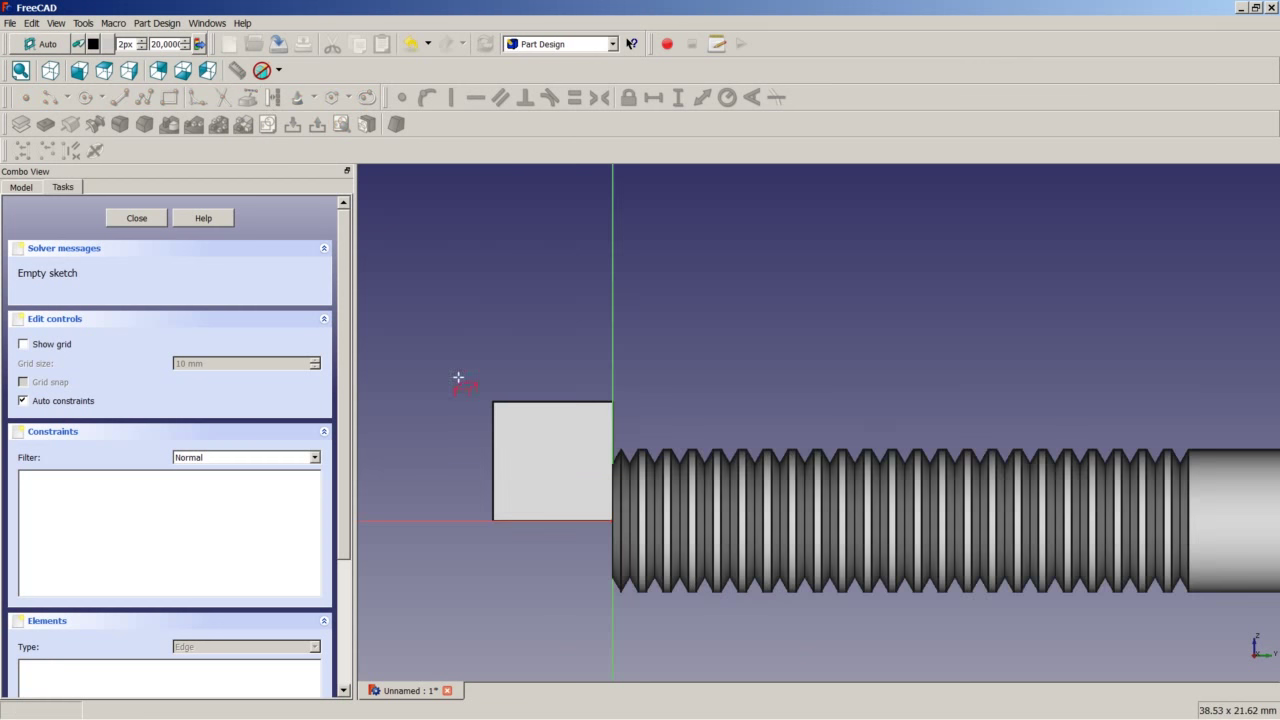
pyautogui.click(530, 402)
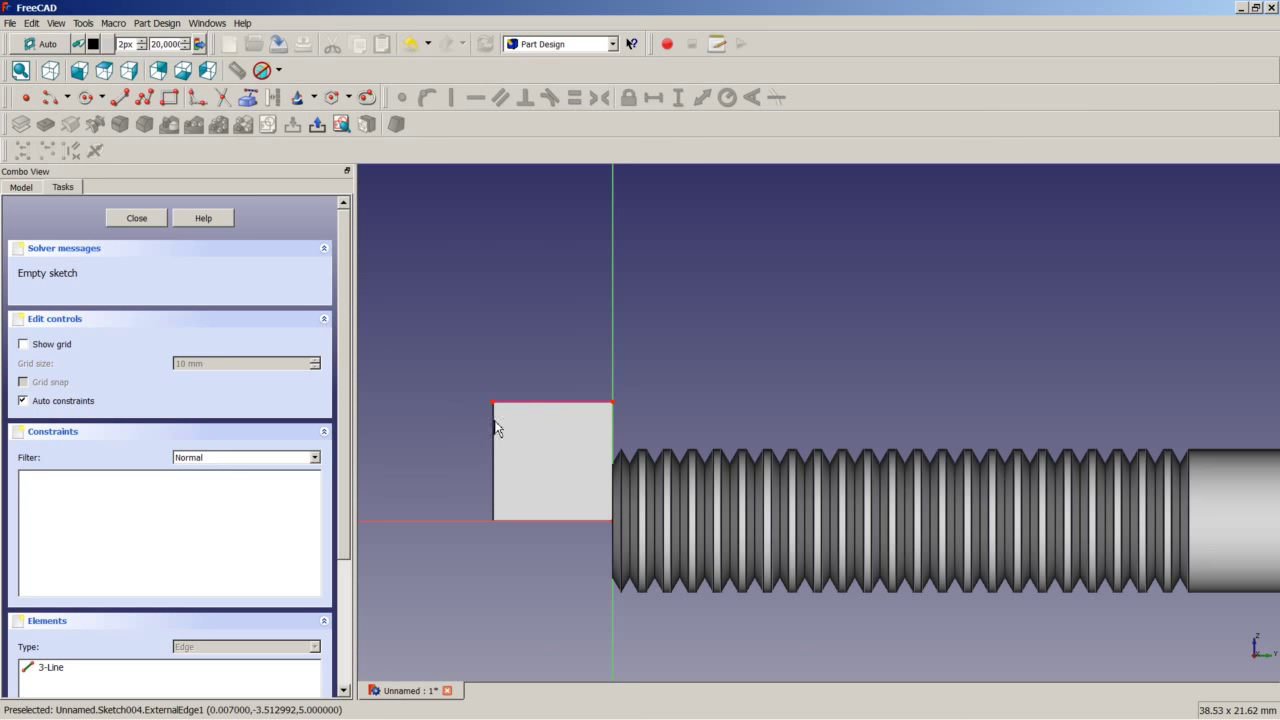
# - Draw a rectangle about 3.3 mm by 2.9 mm starting from the linked edge's outer endpoint on the cube face
pyautogui.click(171, 97)
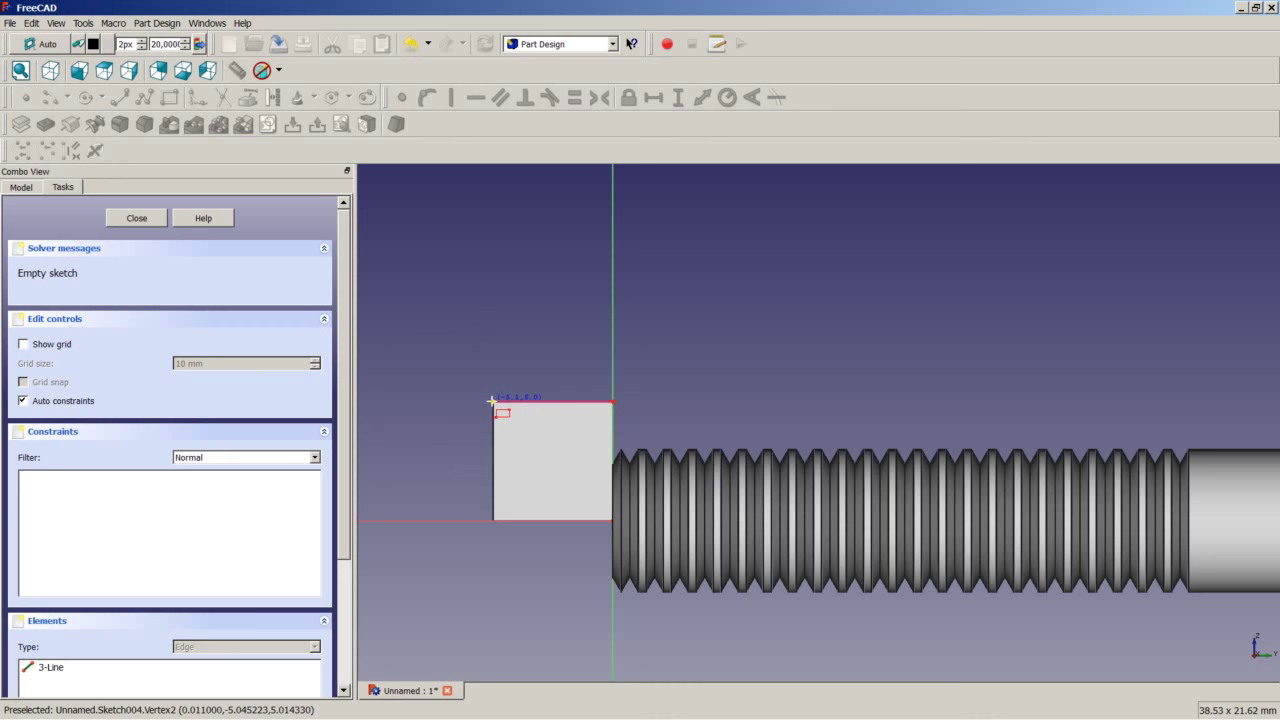
pyautogui.click(492, 401)
pyautogui.click(572, 470)
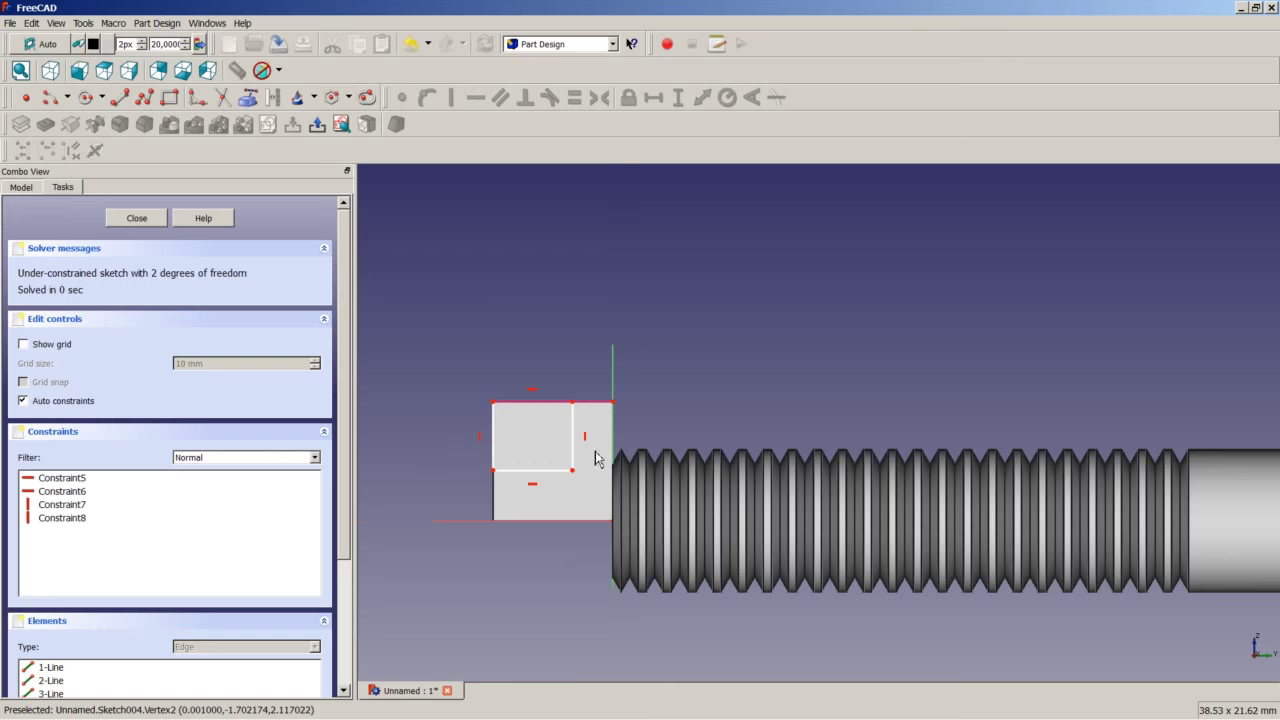
# - Make the rectangle's upper corner nearest the thread coincident with the linked edge's endpoint on the vertical axis
pyautogui.scroll(2, 580, 417)
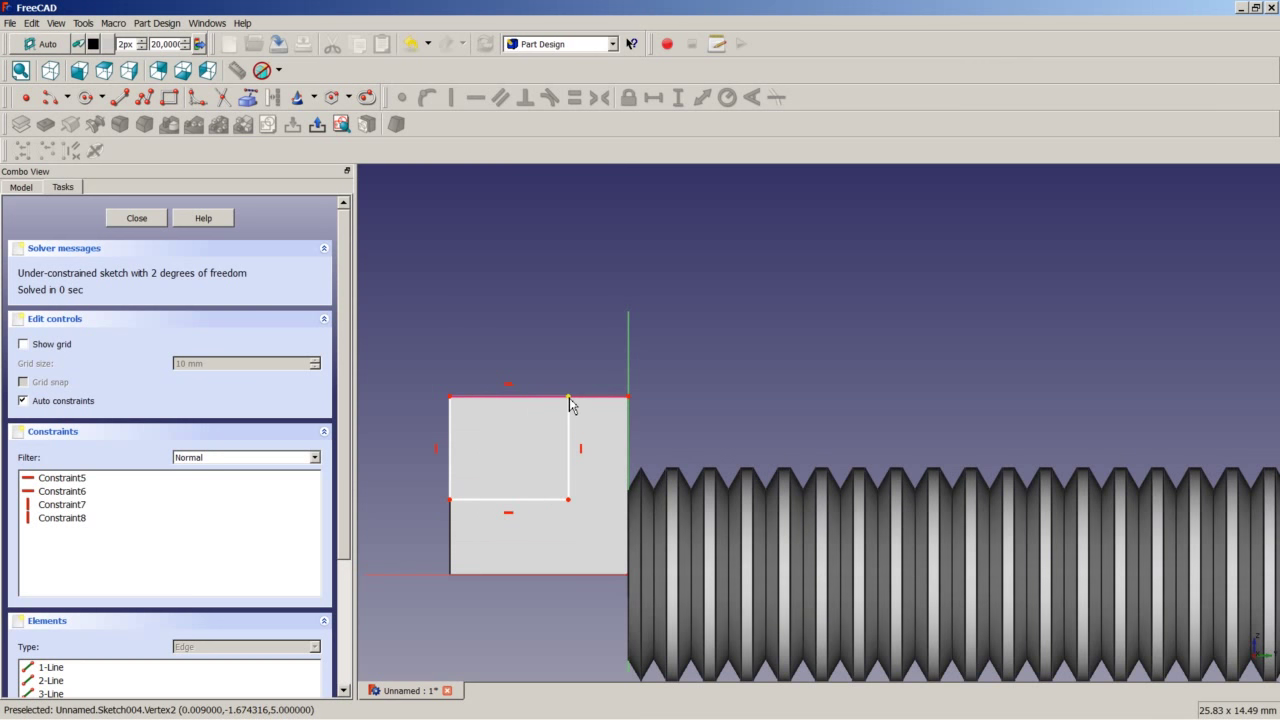
pyautogui.click(569, 398)
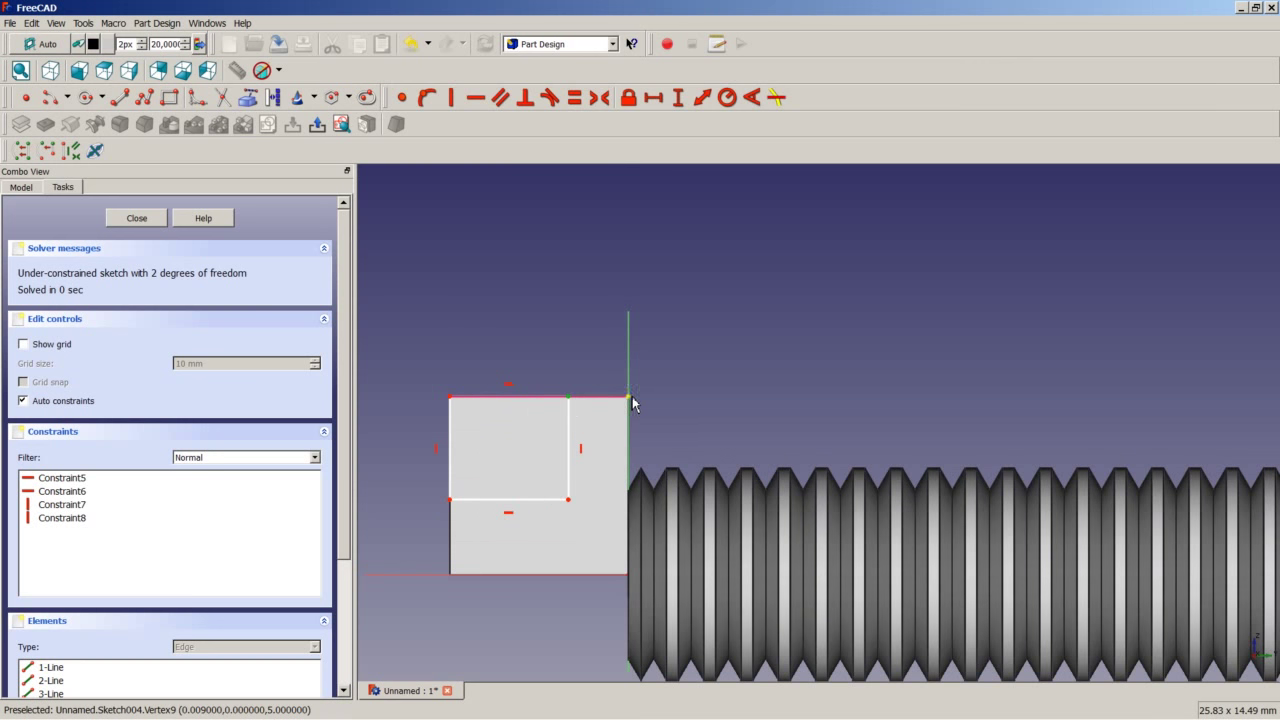
pyautogui.click(428, 99)
pyautogui.click(740, 392)
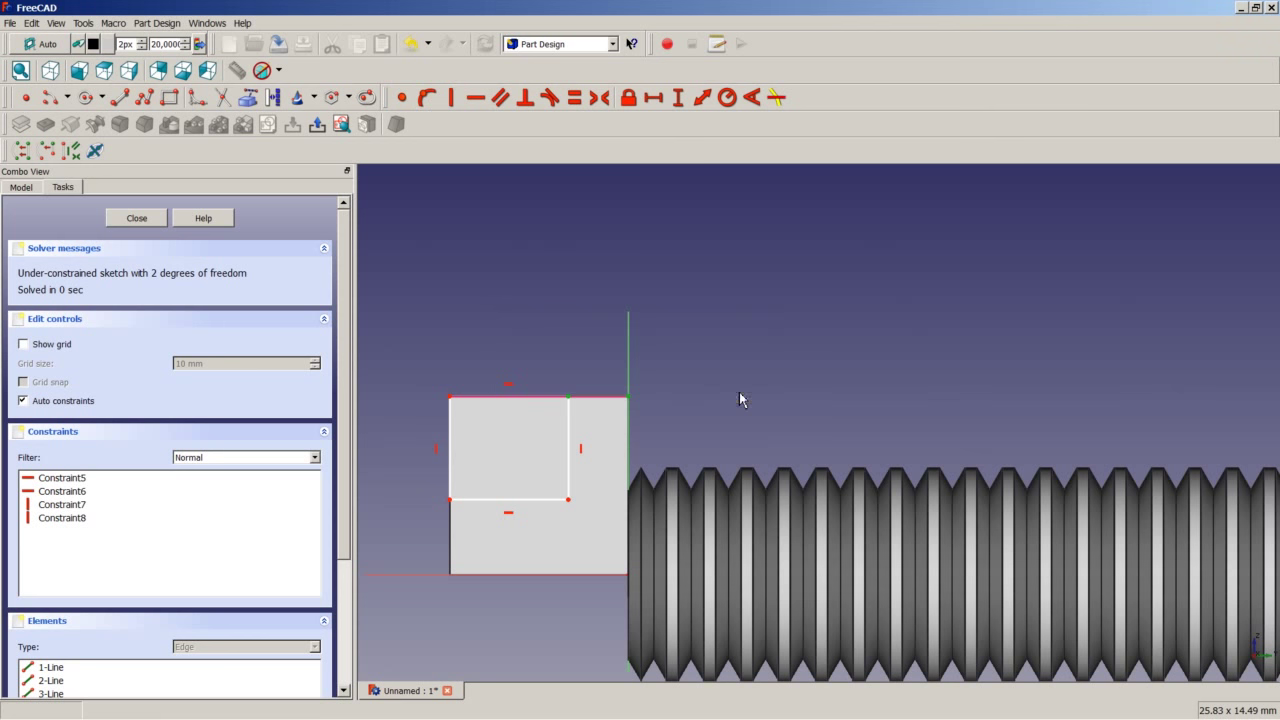
pyautogui.click(572, 398)
pyautogui.click(572, 398)
pyautogui.click(629, 398)
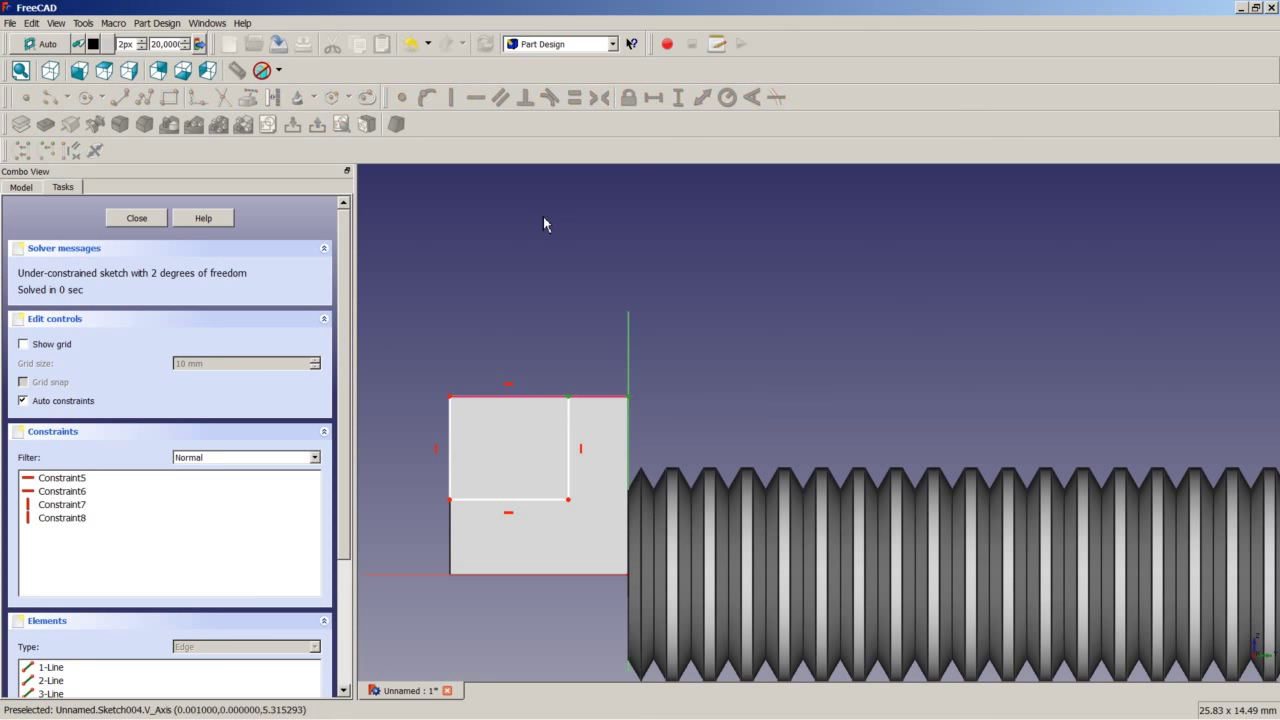
pyautogui.click(402, 97)
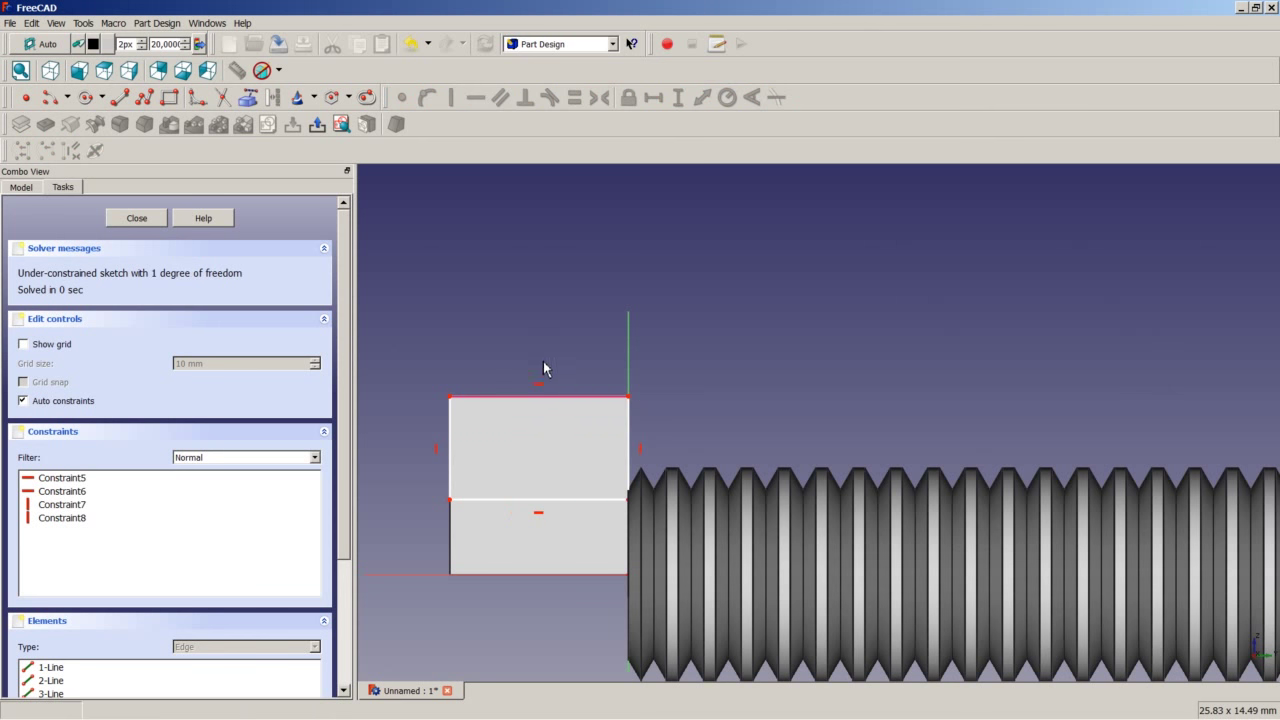
# - Constrain the rectangle's upper and outer vertical sides to equal length and finish the sketch
pyautogui.click(469, 398)
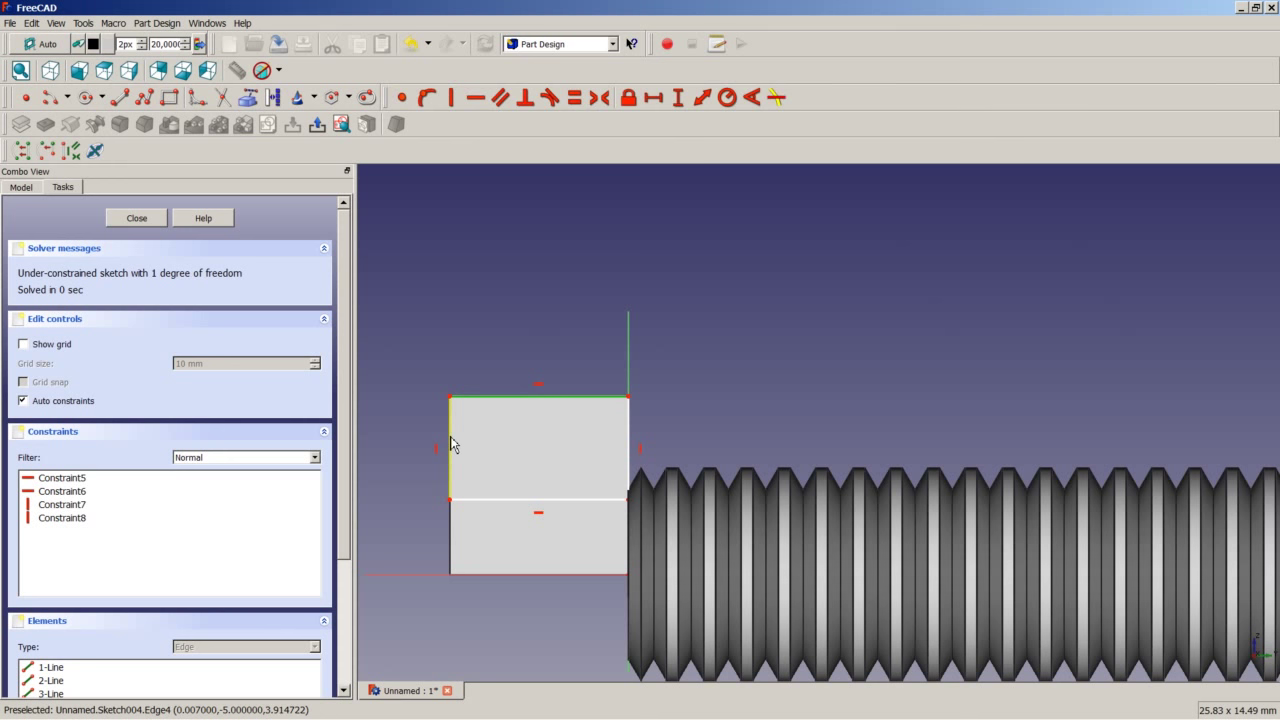
pyautogui.click(452, 444)
pyautogui.click(574, 97)
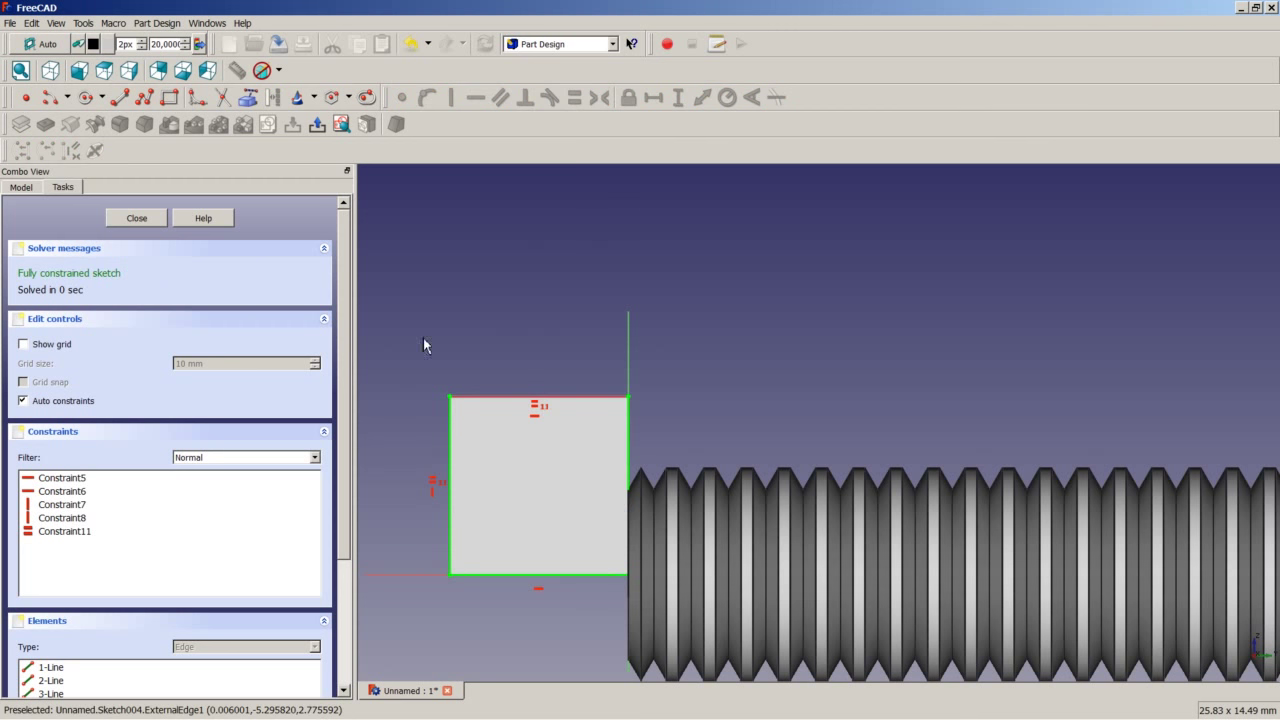
pyautogui.click(136, 218)
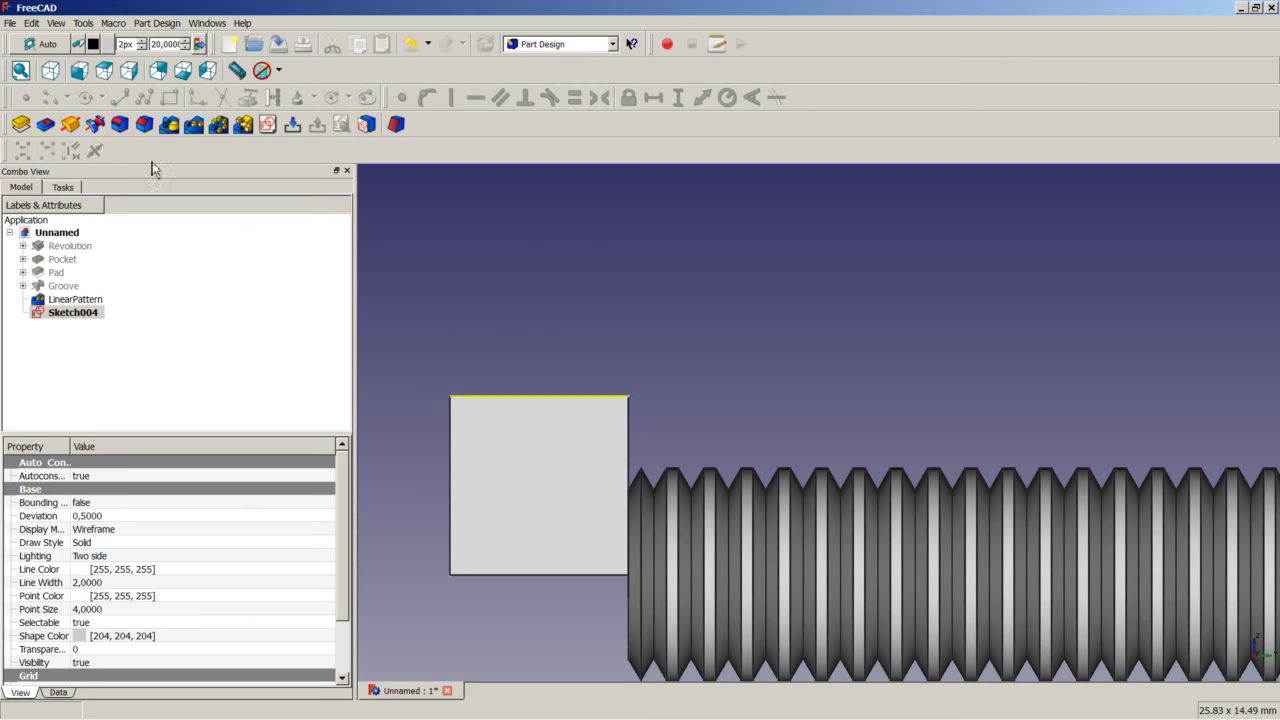
# - Pocket the rectangle sketch on the helper cube with type Through all to cut the cube away
pyautogui.click(45, 124)
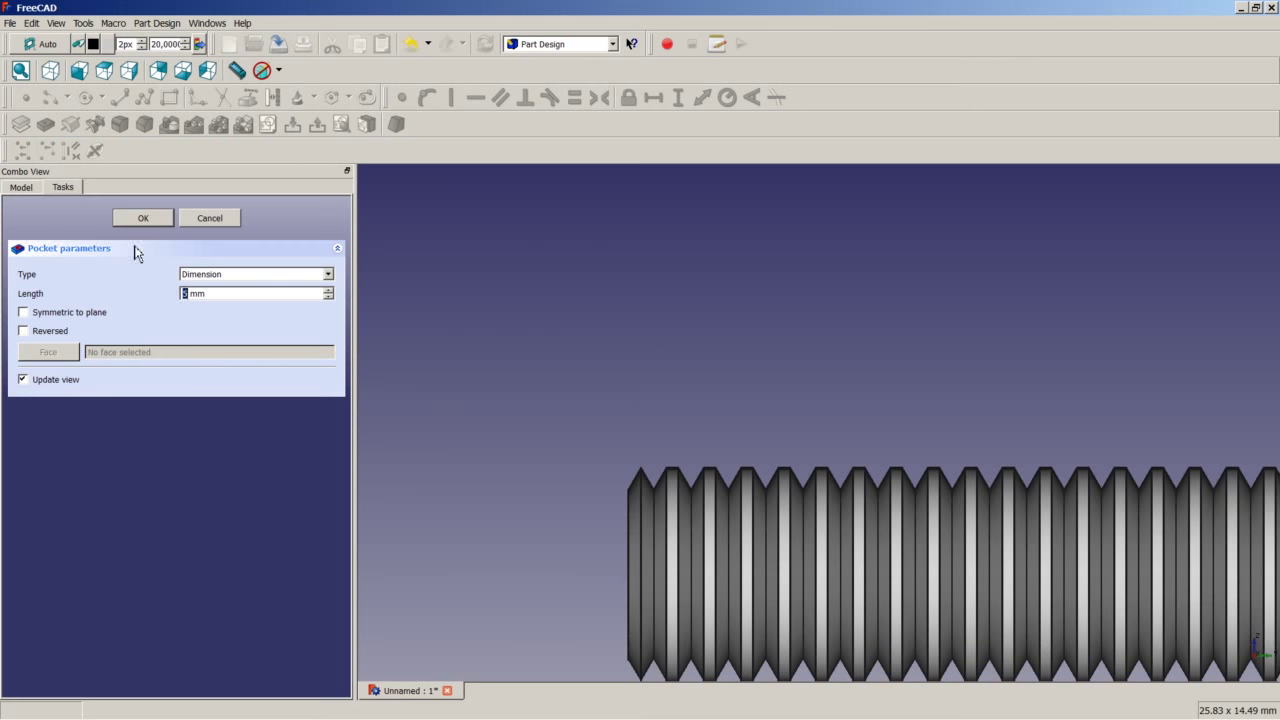
pyautogui.click(216, 276)
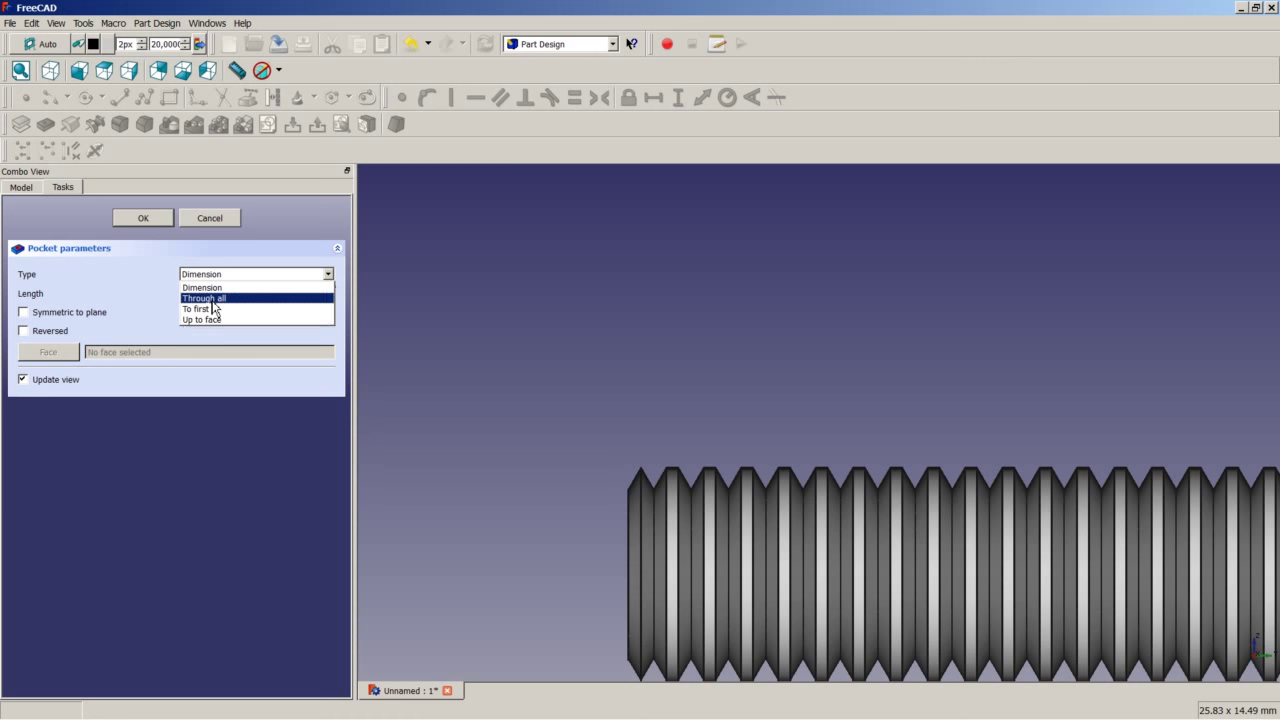
pyautogui.click(220, 299)
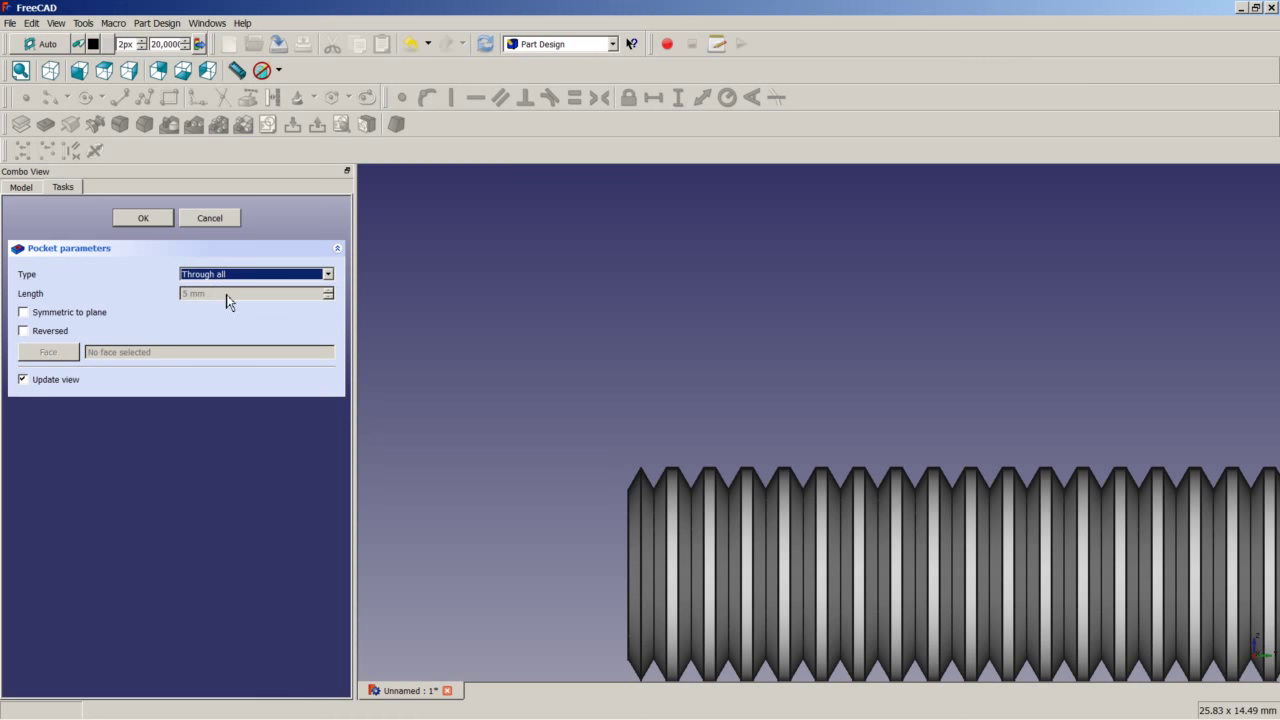
pyautogui.click(157, 218)
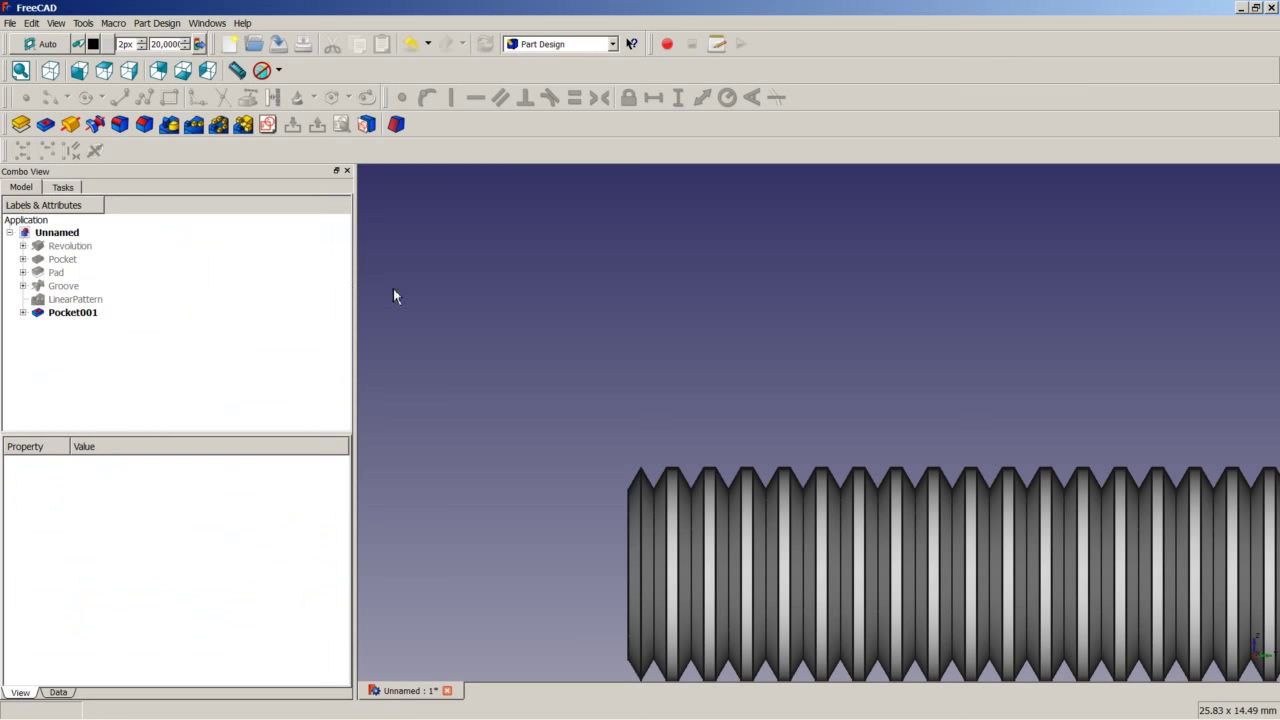
# - Examine the V-groove thread and the whole screw from several angles, and save the document
pyautogui.click(50, 70)
pyautogui.rightClick(600, 405)
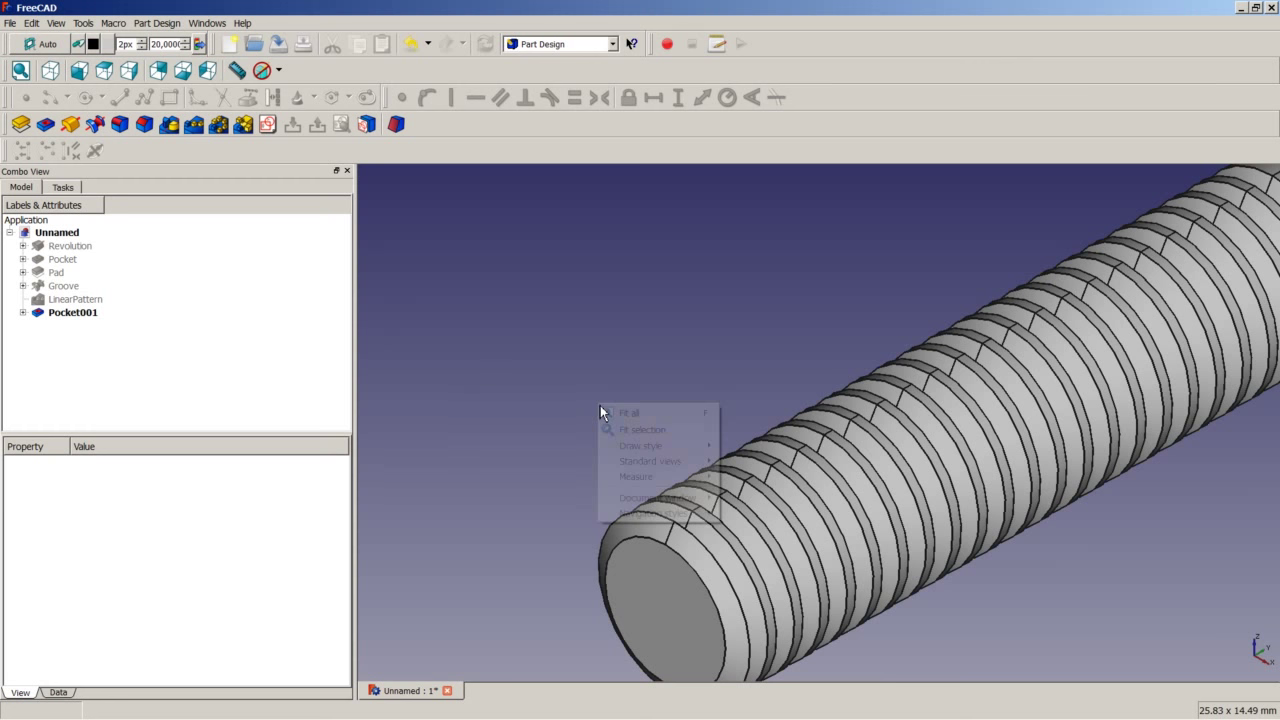
pyautogui.click(625, 415)
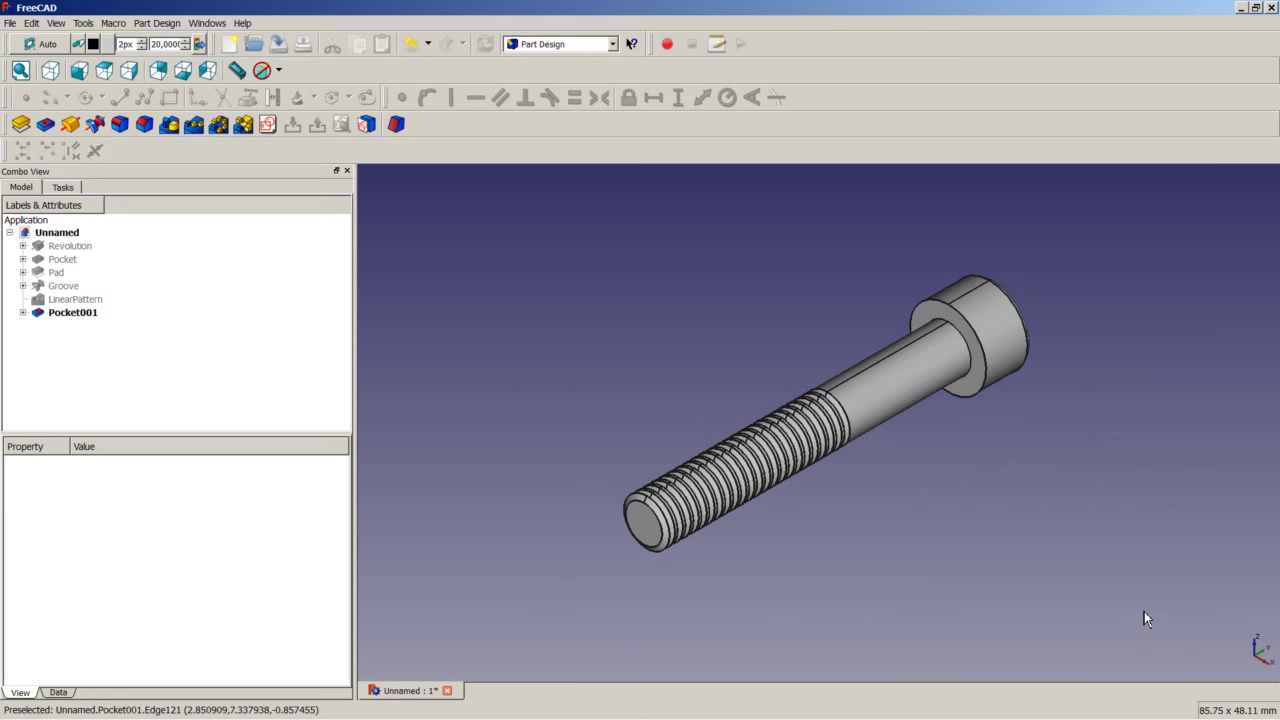
pyautogui.moveTo(977, 560); pyautogui.dragTo(806, 571, button='middle')
pyautogui.scroll(5, 781, 401)
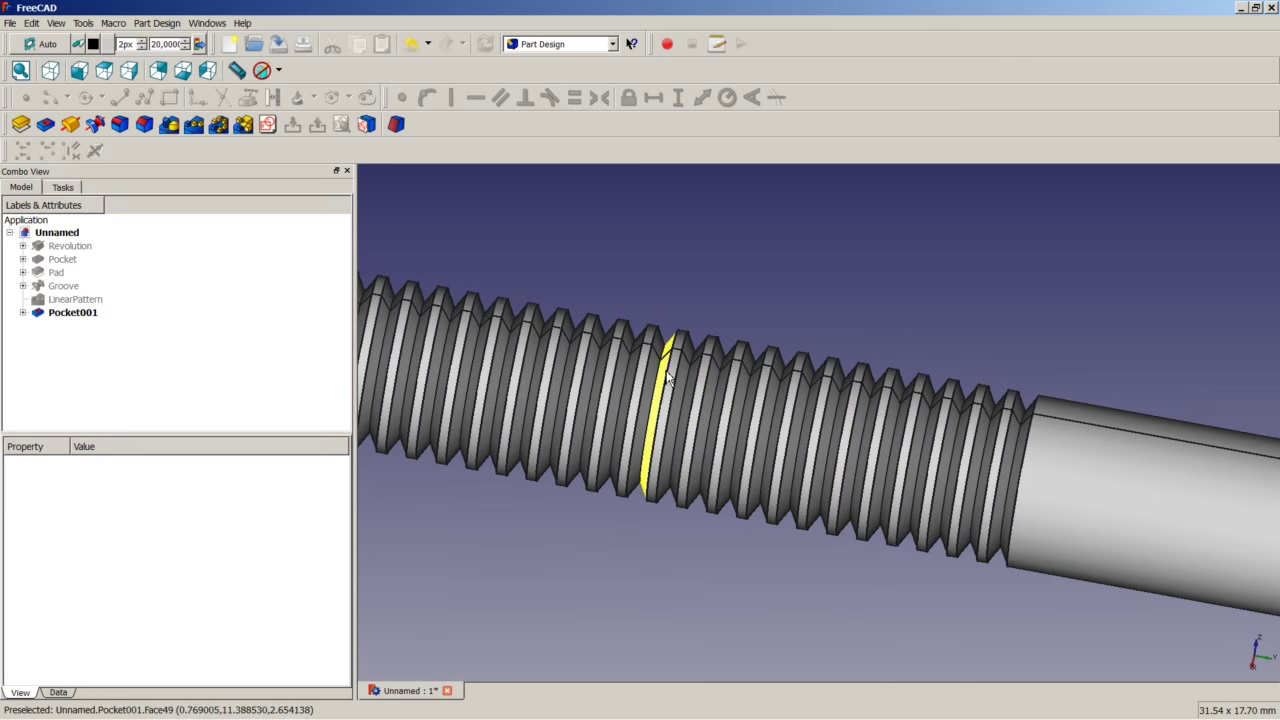
pyautogui.scroll(-5, 681, 388)
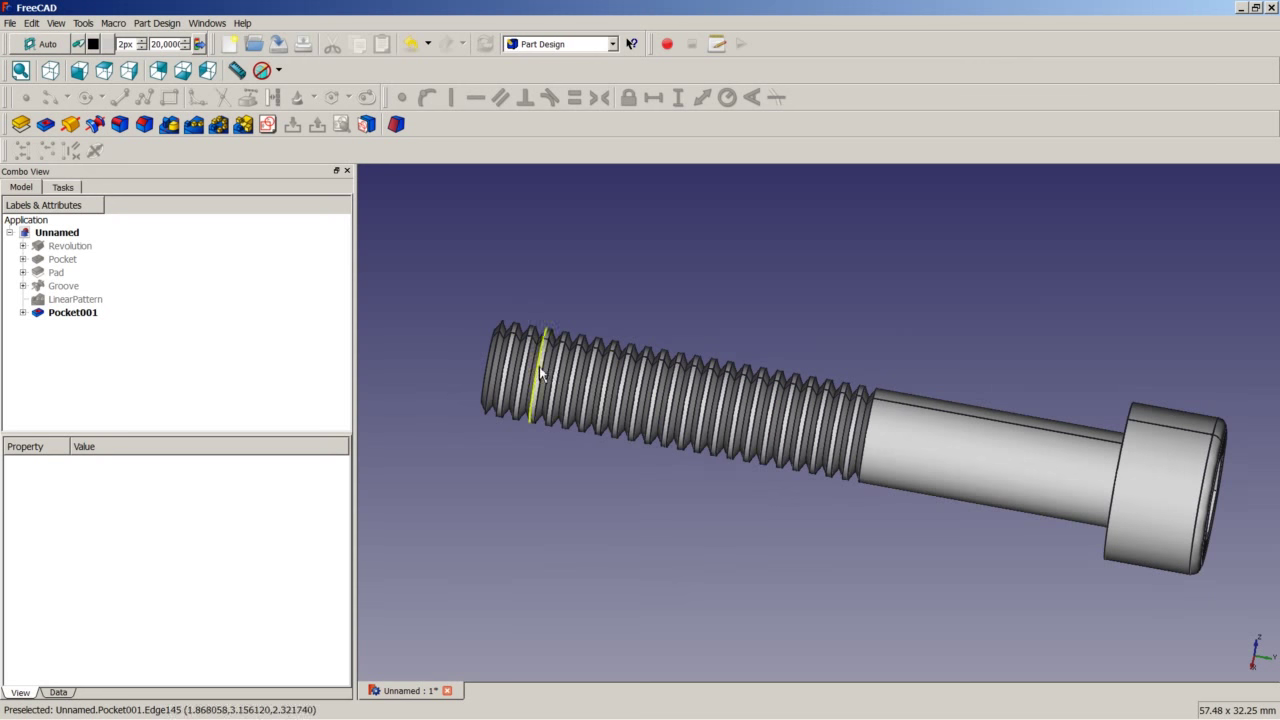
pyautogui.moveTo(588, 381); pyautogui.dragTo(546, 389, button='middle')
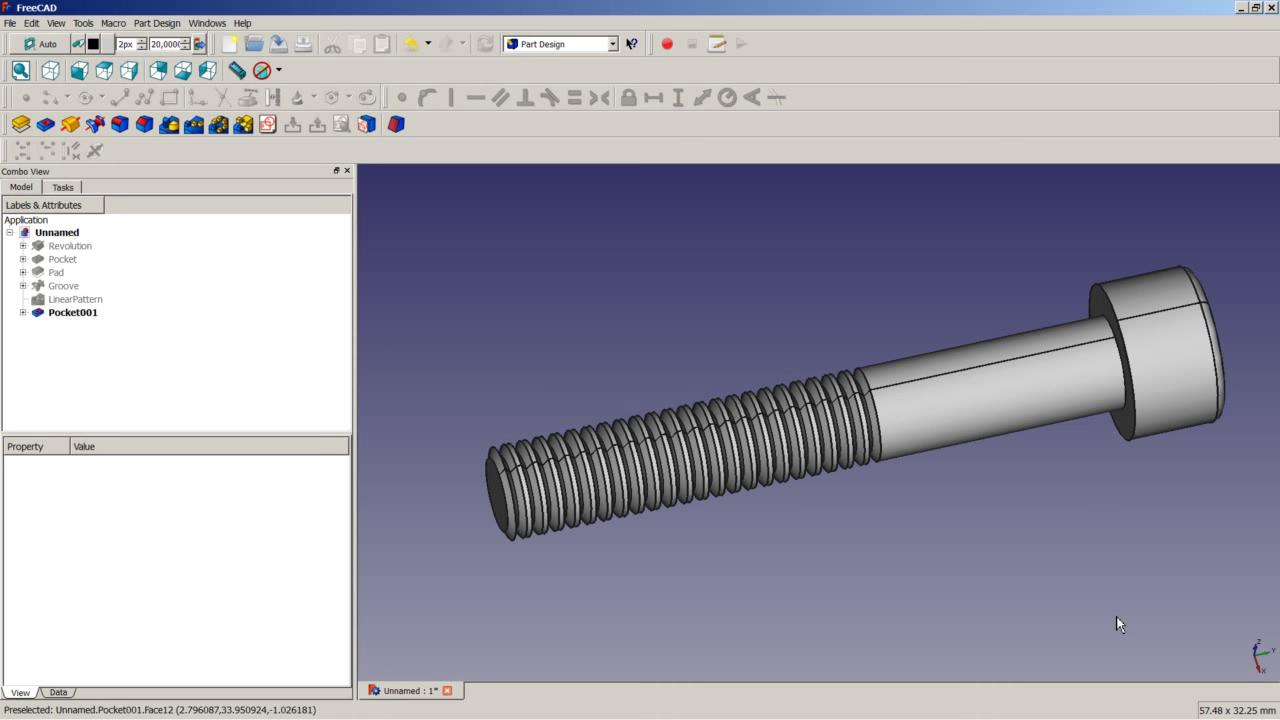
pyautogui.hotkey('ctrl', 's')
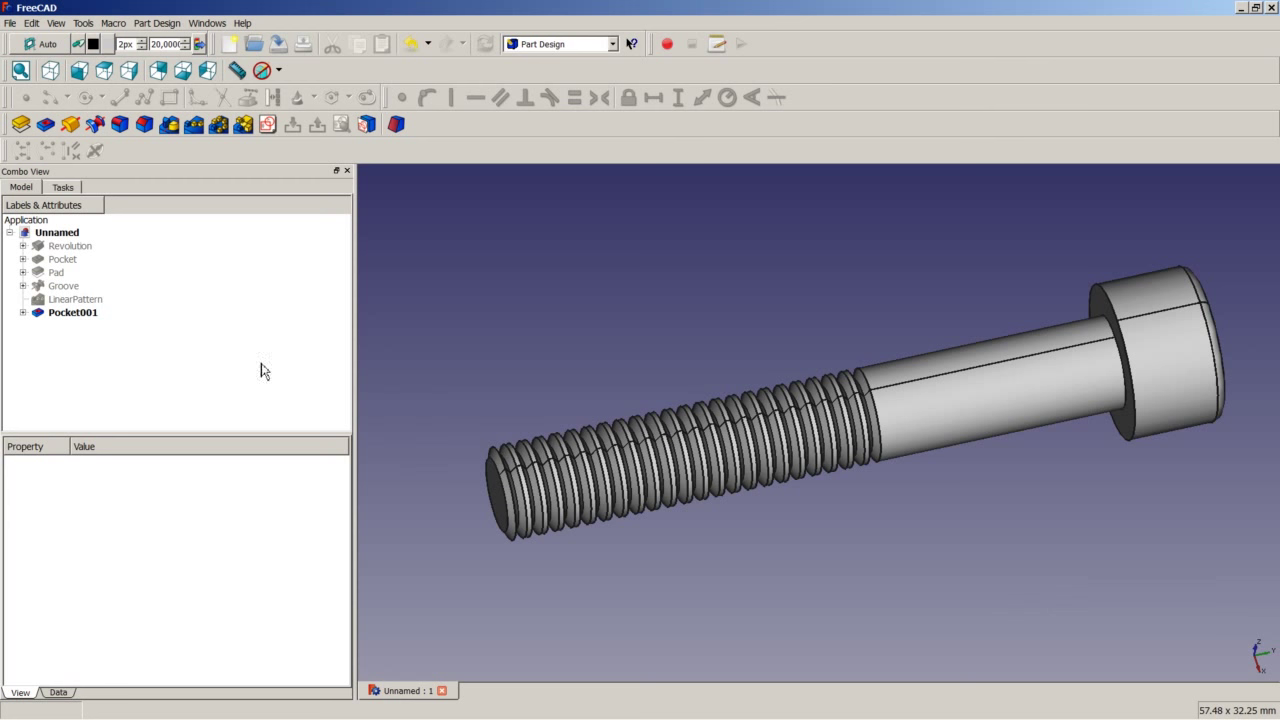
# - Delete the Groove, LinearPattern and Pocket001 features together, accepting that dependent objects may break
pyautogui.click(64, 286)
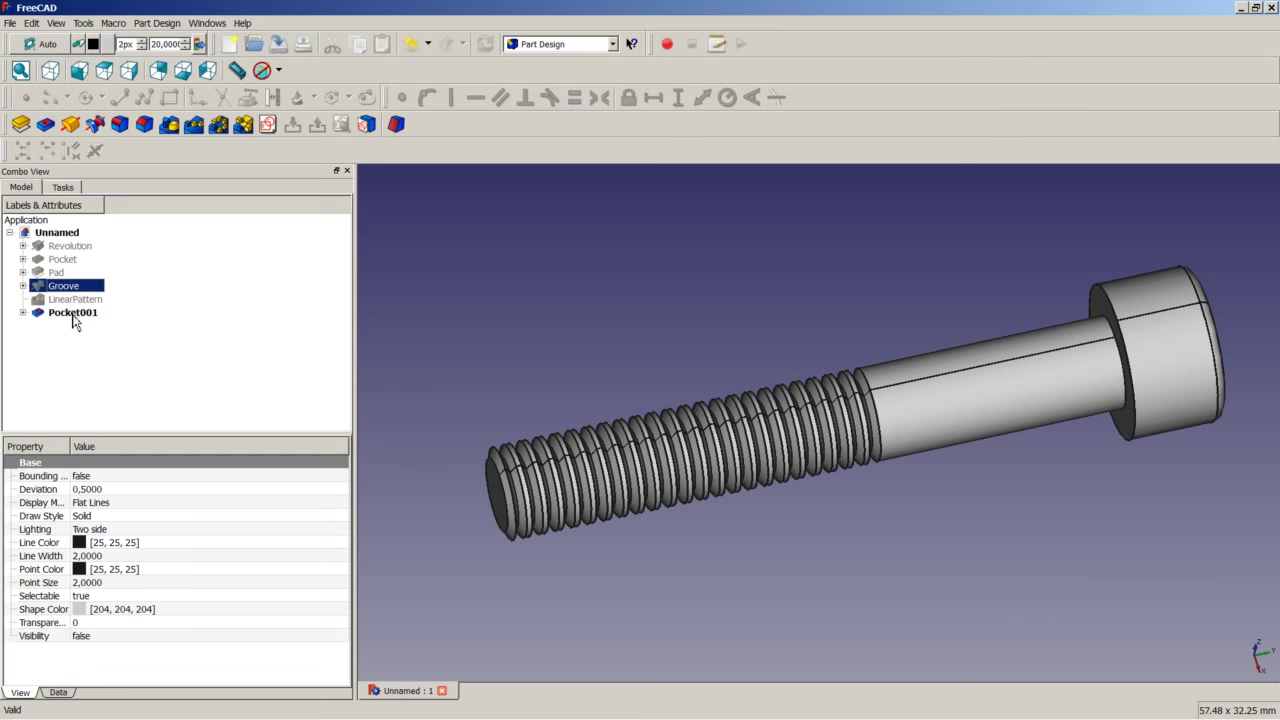
pyautogui.keyDown('shift'); pyautogui.click(68, 314); pyautogui.keyUp('shift')
pyautogui.rightClick(68, 314)
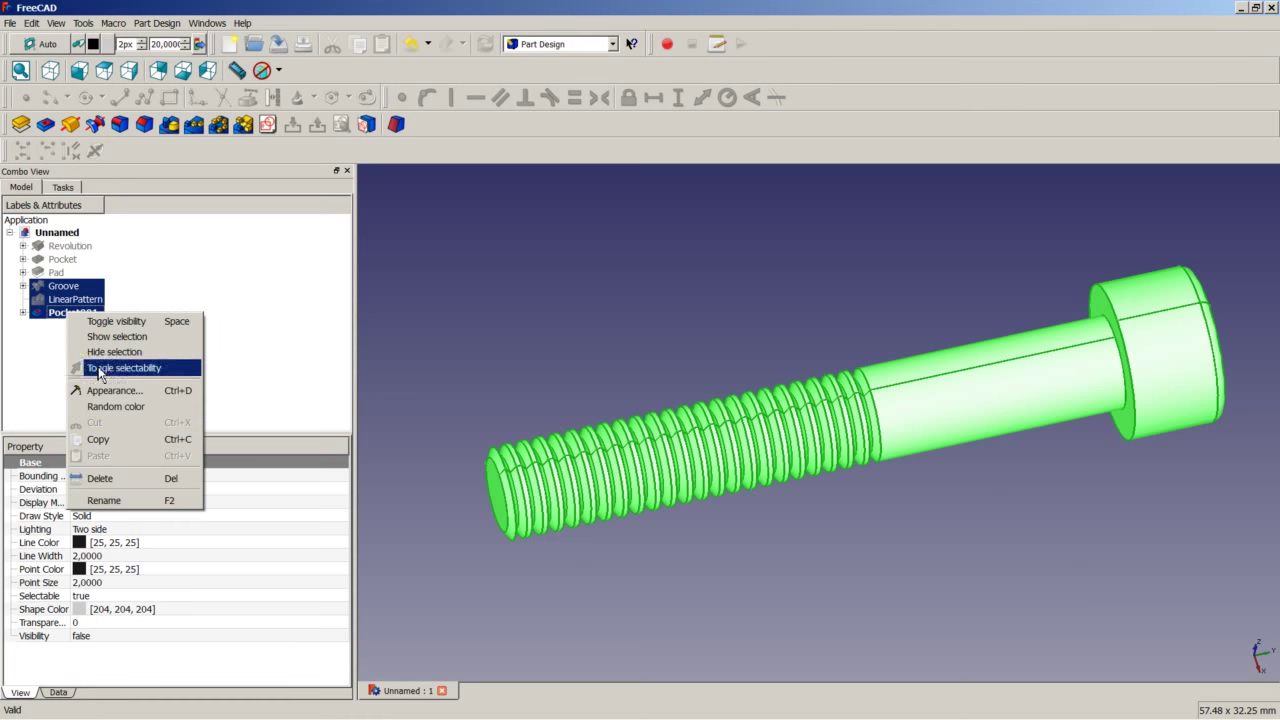
pyautogui.click(116, 480)
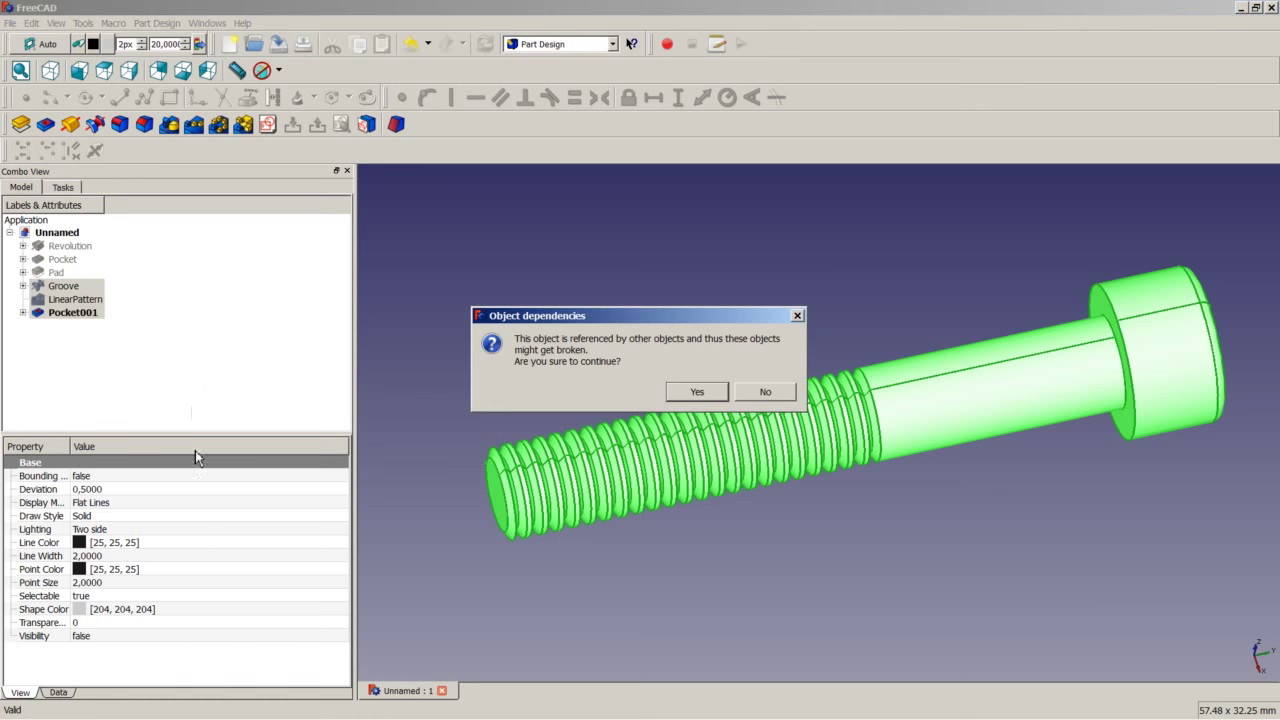
pyautogui.click(697, 392)
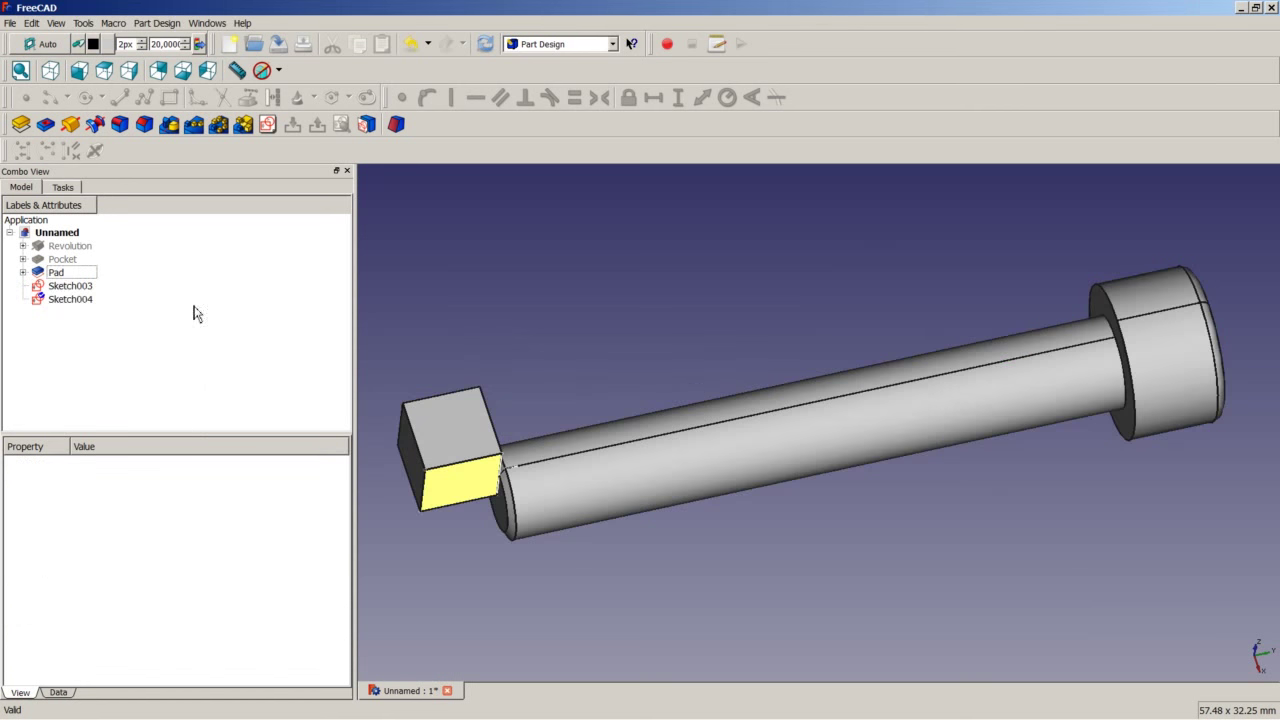
# - Delete the leftover sketches Sketch003 and Sketch004
pyautogui.click(68, 287)
pyautogui.keyDown('shift'); pyautogui.click(68, 300); pyautogui.keyUp('shift')
pyautogui.rightClick(68, 300)
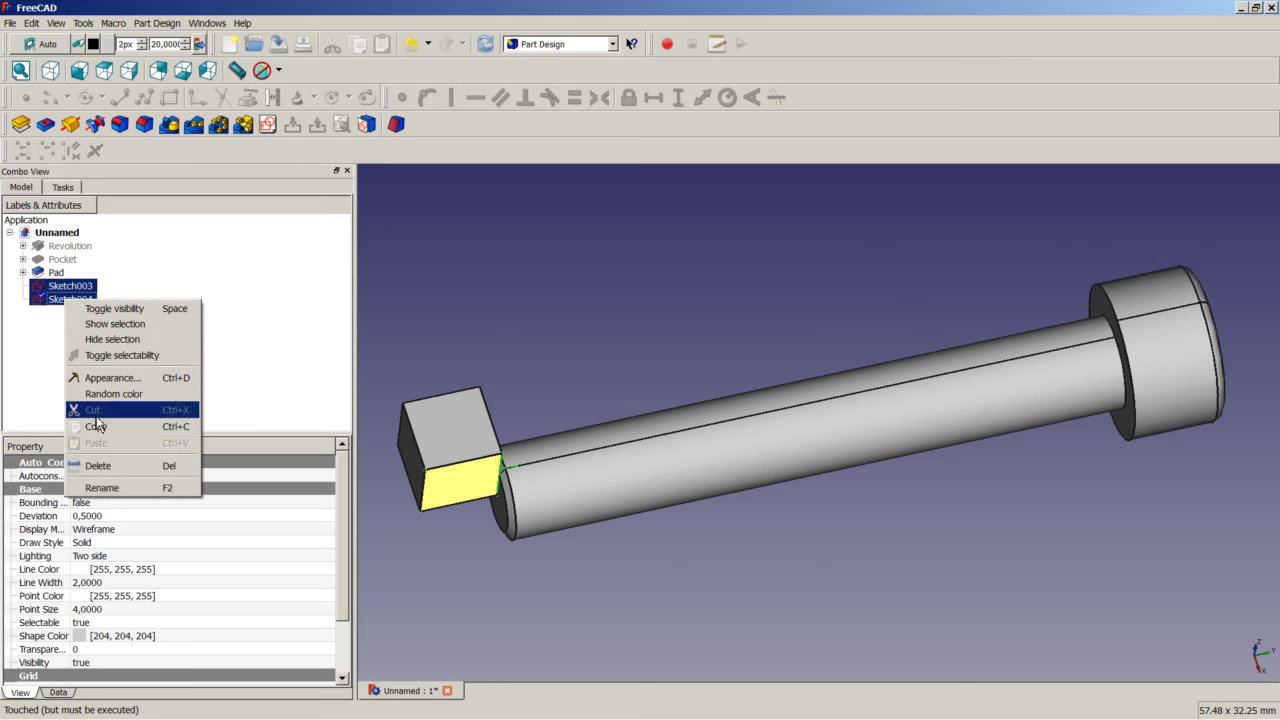
pyautogui.click(106, 470)
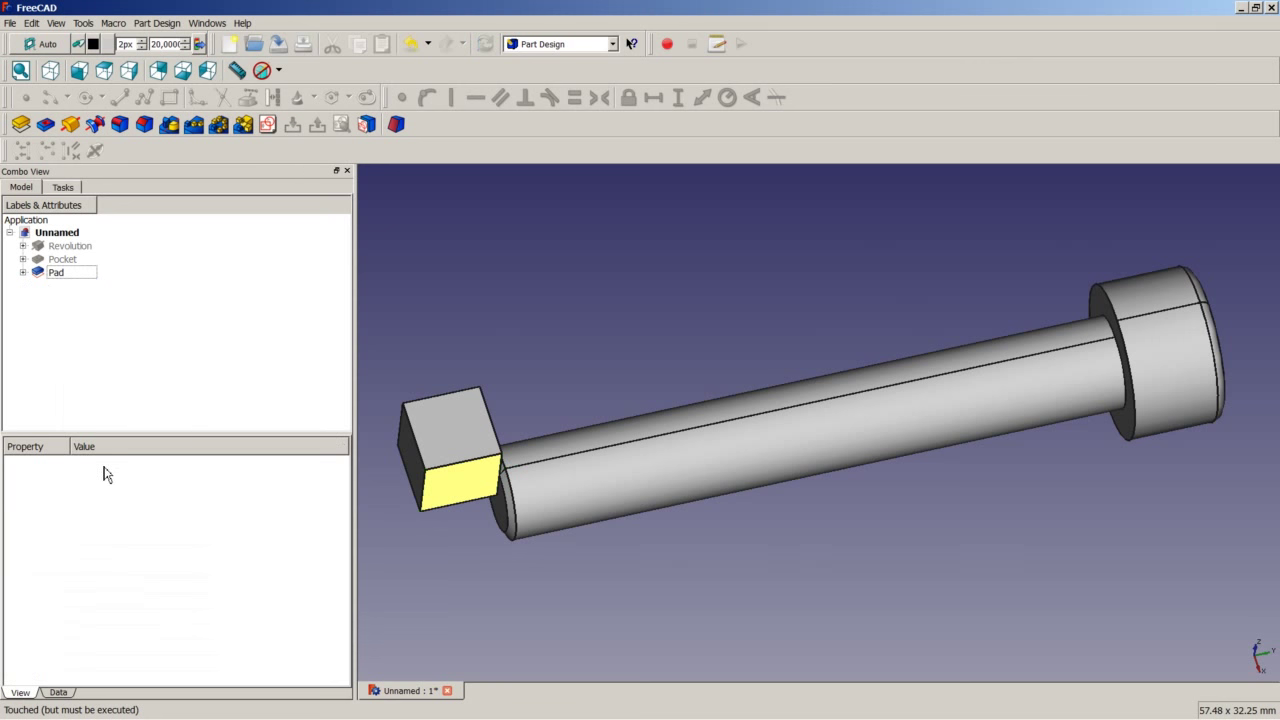
# - Delete the Pad feature that forms the helper cube and its leftover sketch Sketch002
pyautogui.click(54, 277)
pyautogui.rightClick(54, 274)
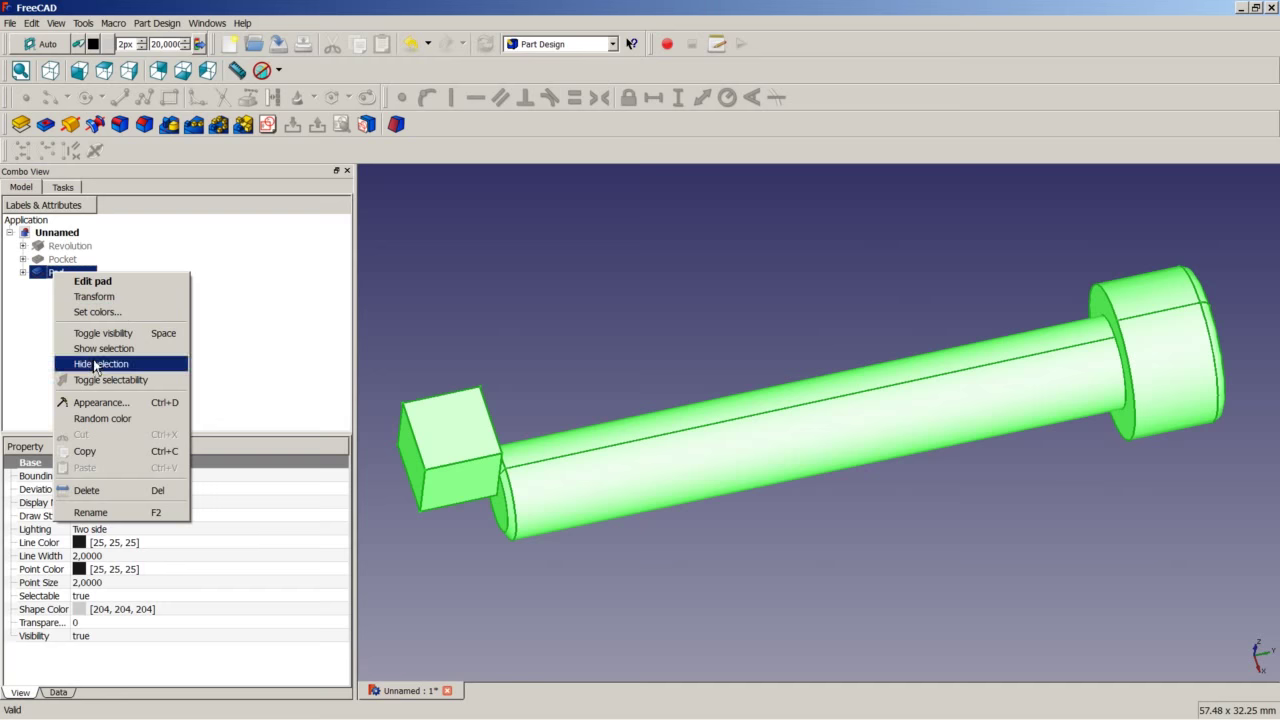
pyautogui.click(108, 492)
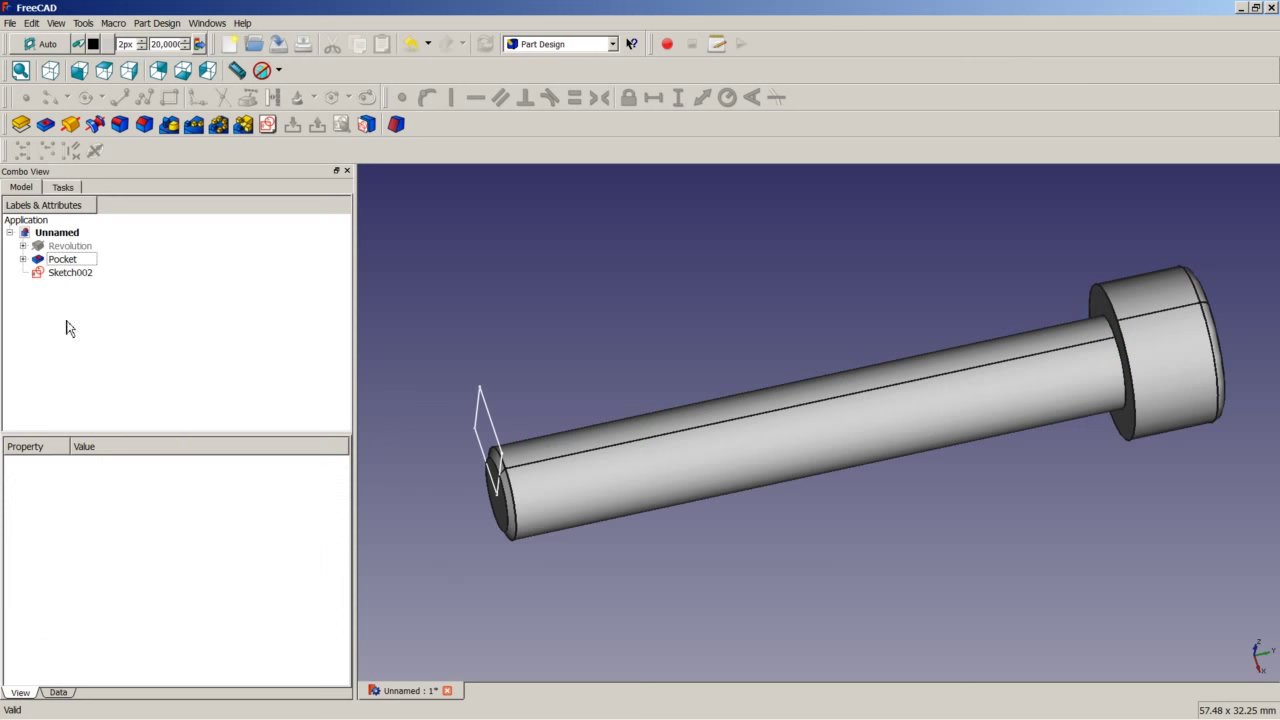
pyautogui.click(57, 273)
pyautogui.rightClick(57, 273)
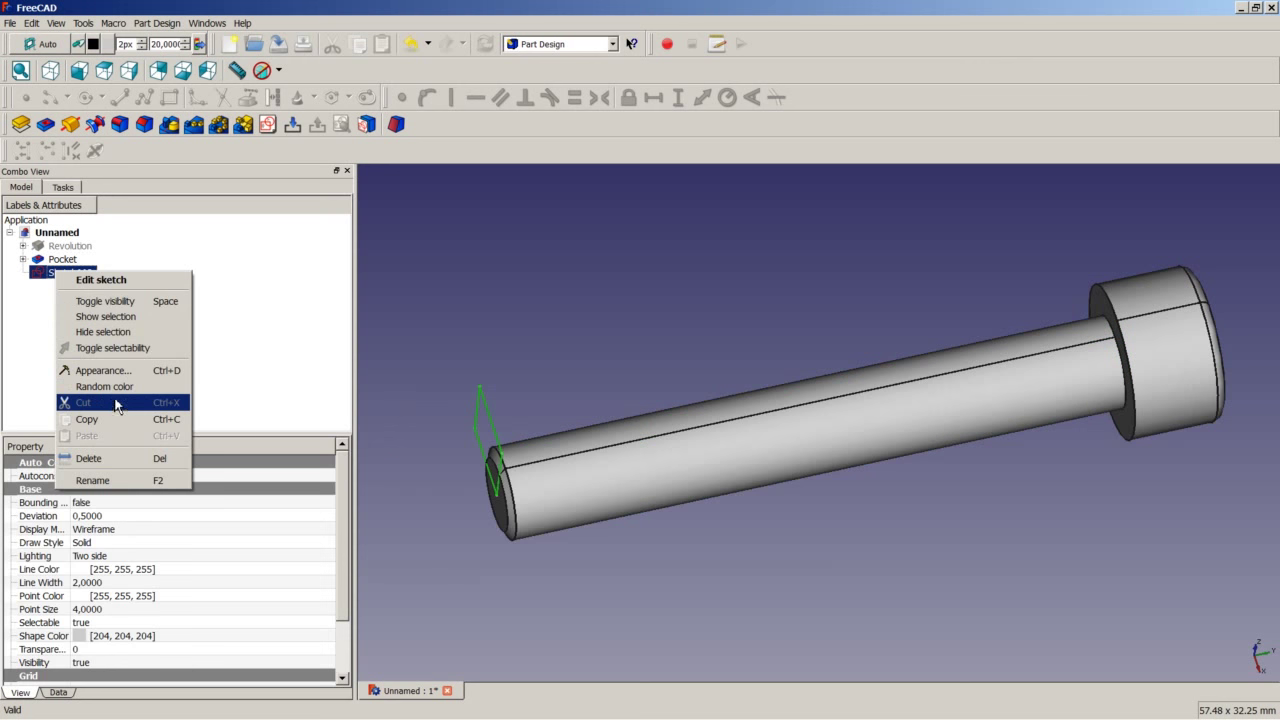
pyautogui.click(112, 458)
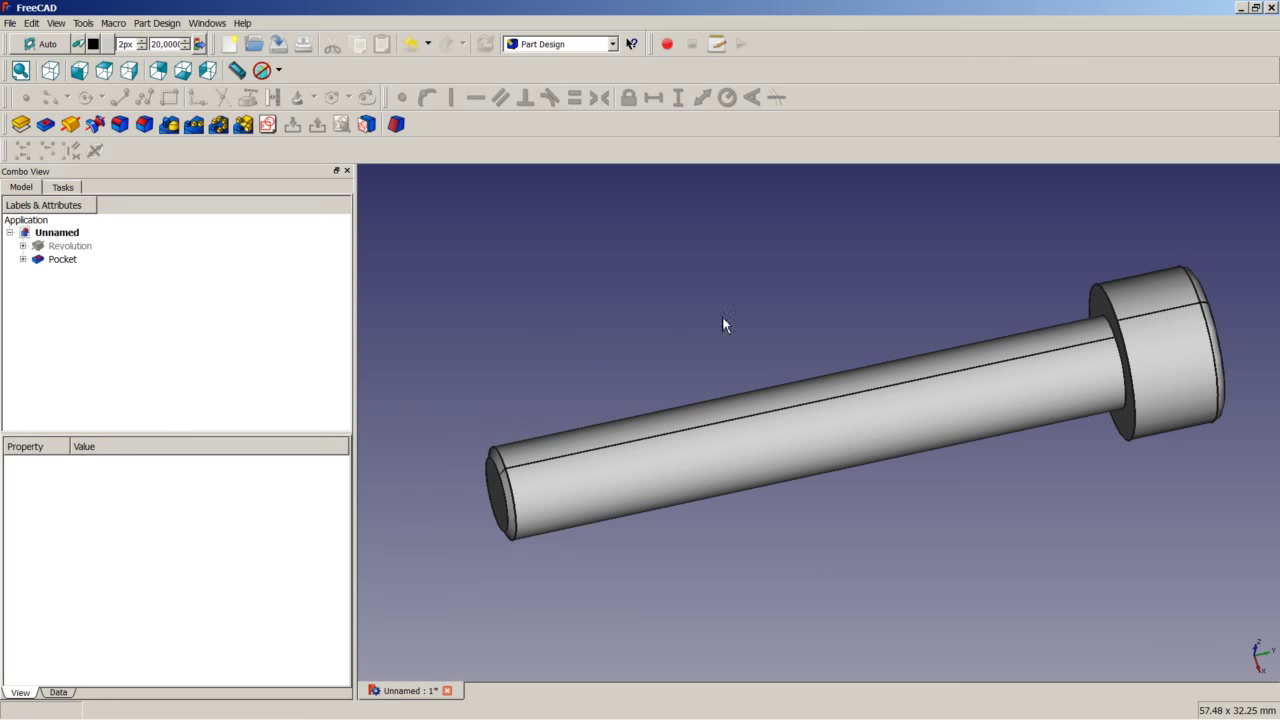
# - Examine the sketches beneath the Revolution and Pocket features and the hexagonal socket in the plain screw's head
pyautogui.click(22, 245)
pyautogui.click(22, 272)
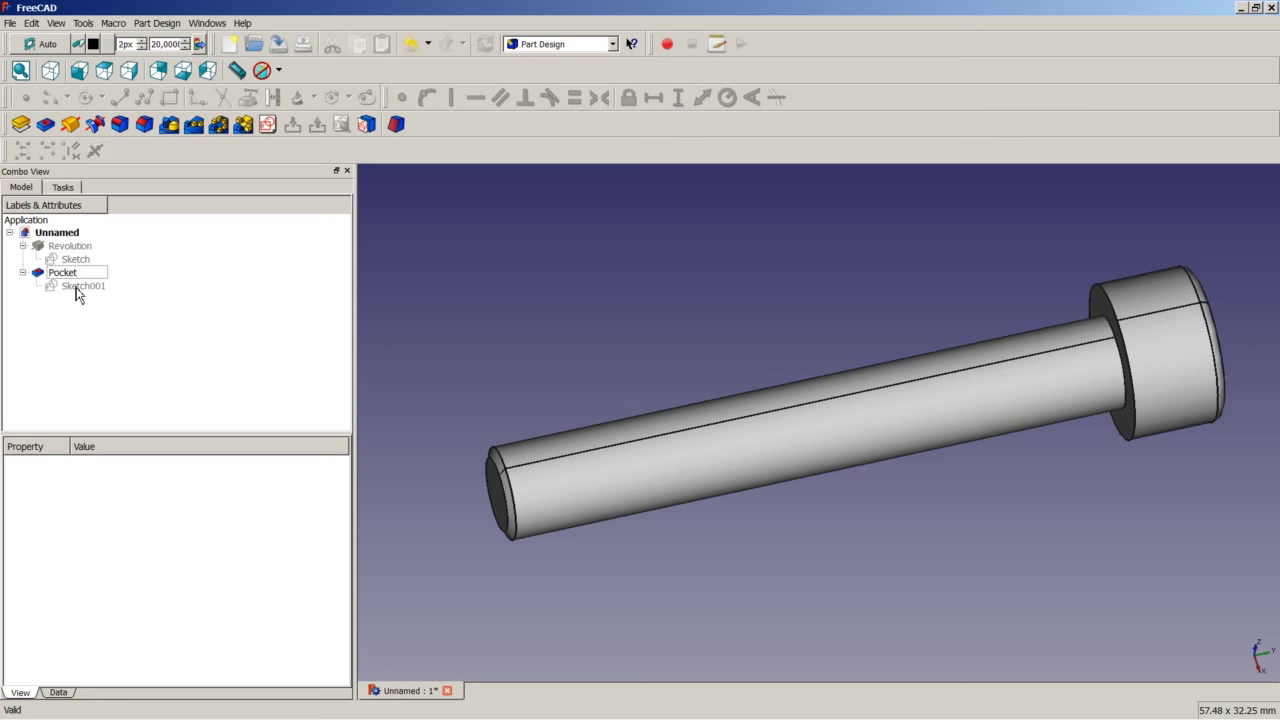
pyautogui.moveTo(949, 391); pyautogui.dragTo(849, 420, button='middle')
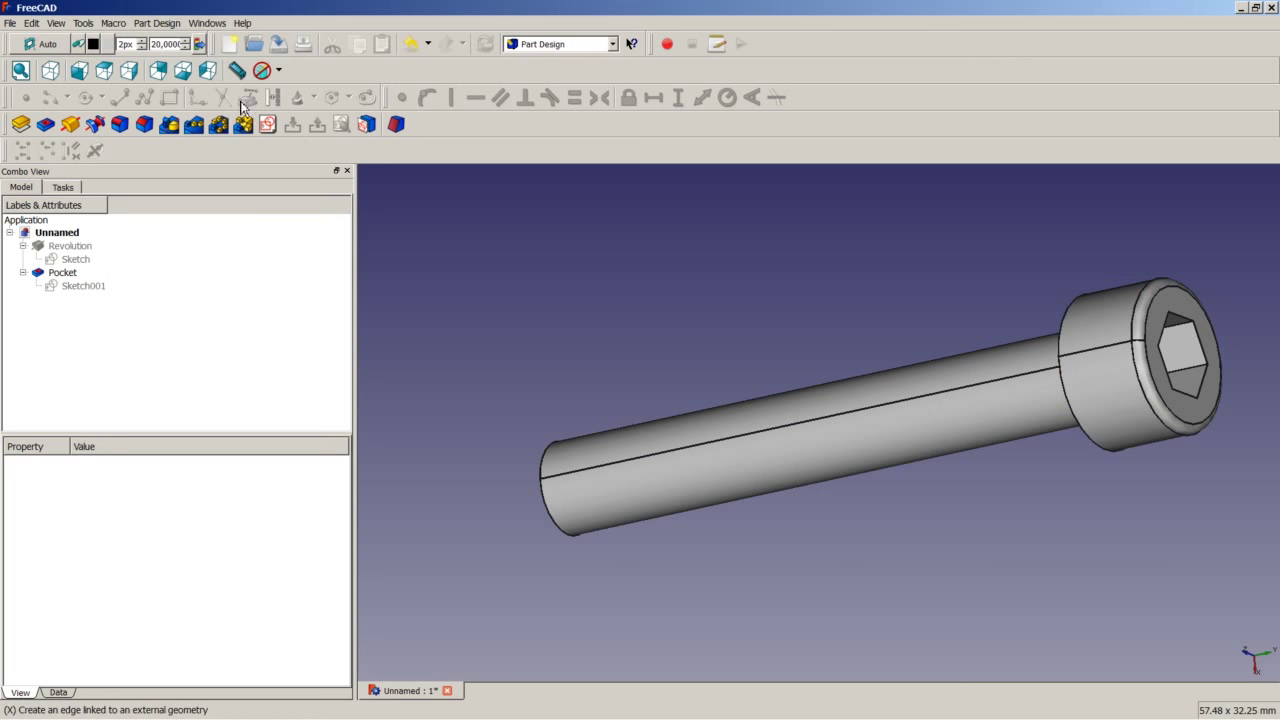
pyautogui.click(22, 272)
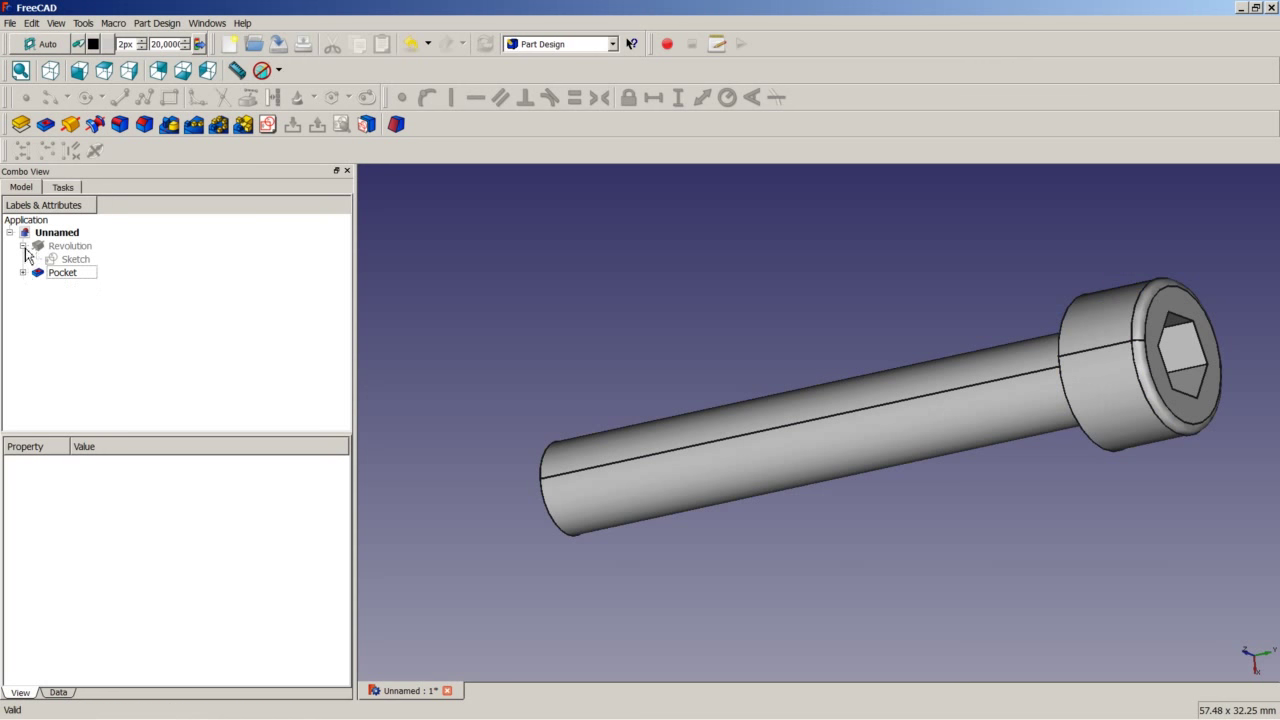
pyautogui.click(22, 245)
pyautogui.click(50, 70)
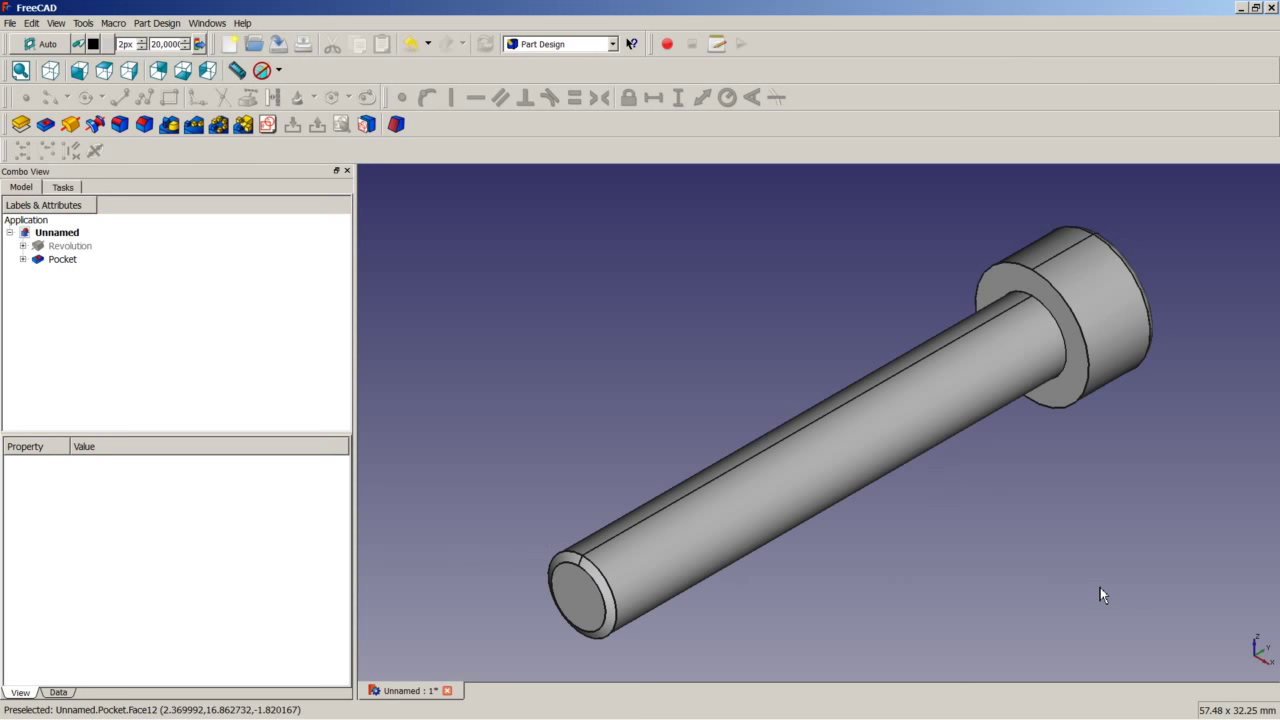
pyautogui.scroll(-3, 1080, 575)
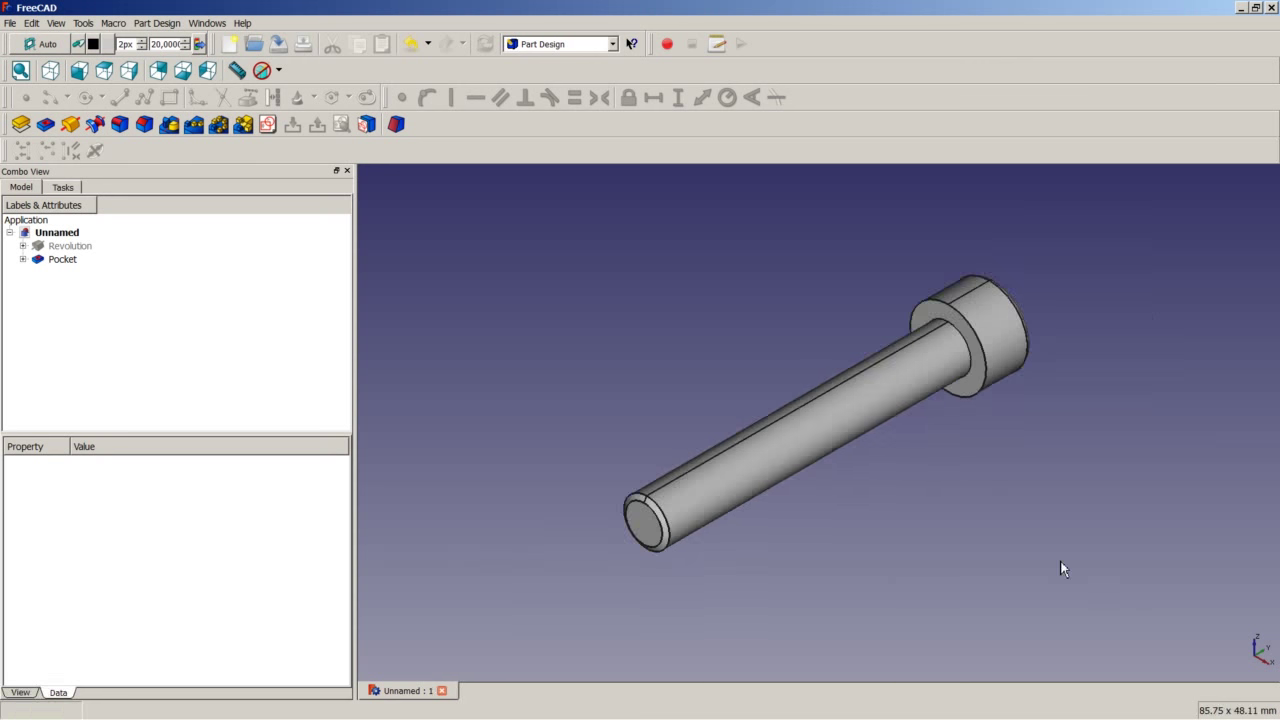
# - Switch to the Part workbench and choose Helix as the geometric primitive to create
pyautogui.click(565, 44)
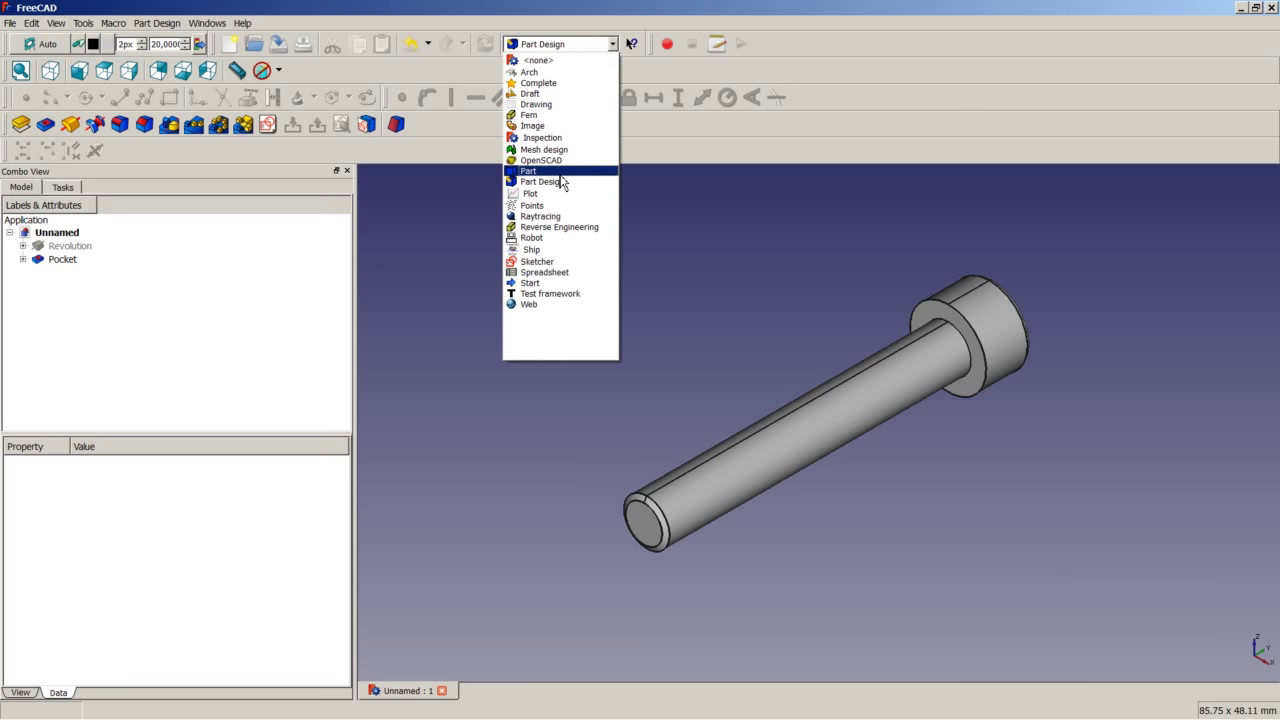
pyautogui.click(560, 171)
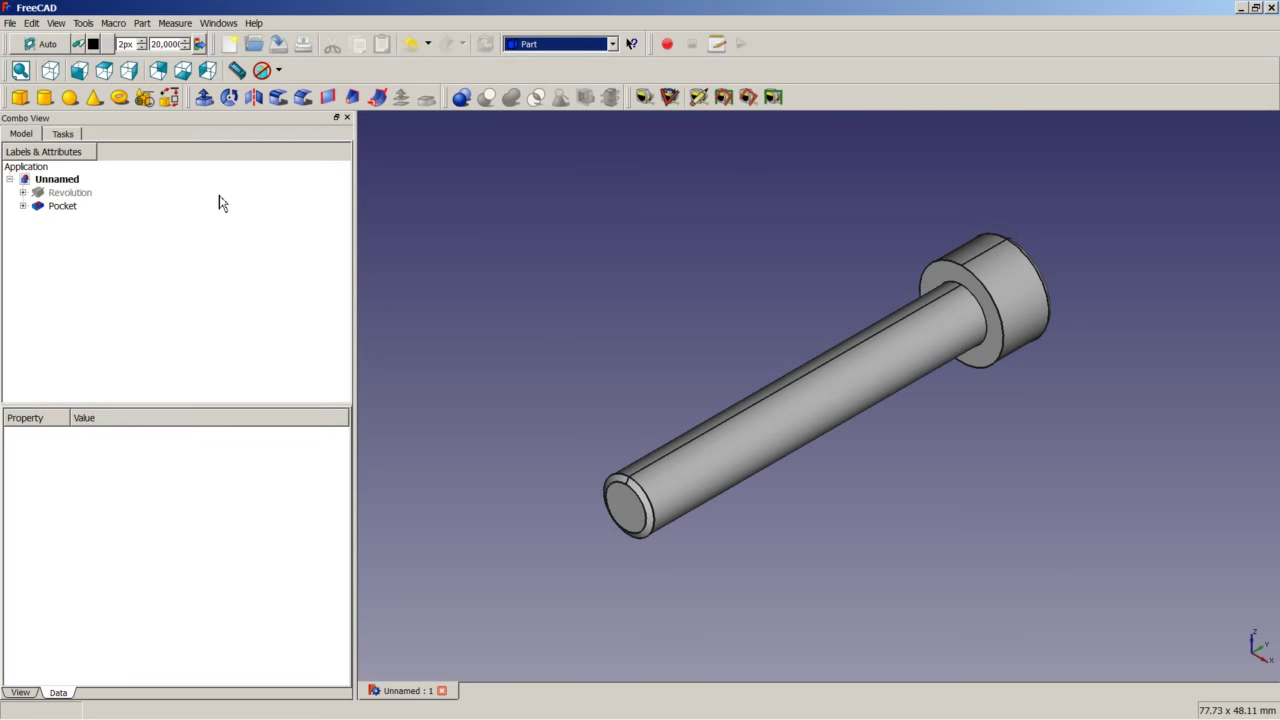
pyautogui.click(147, 101)
pyautogui.click(143, 222)
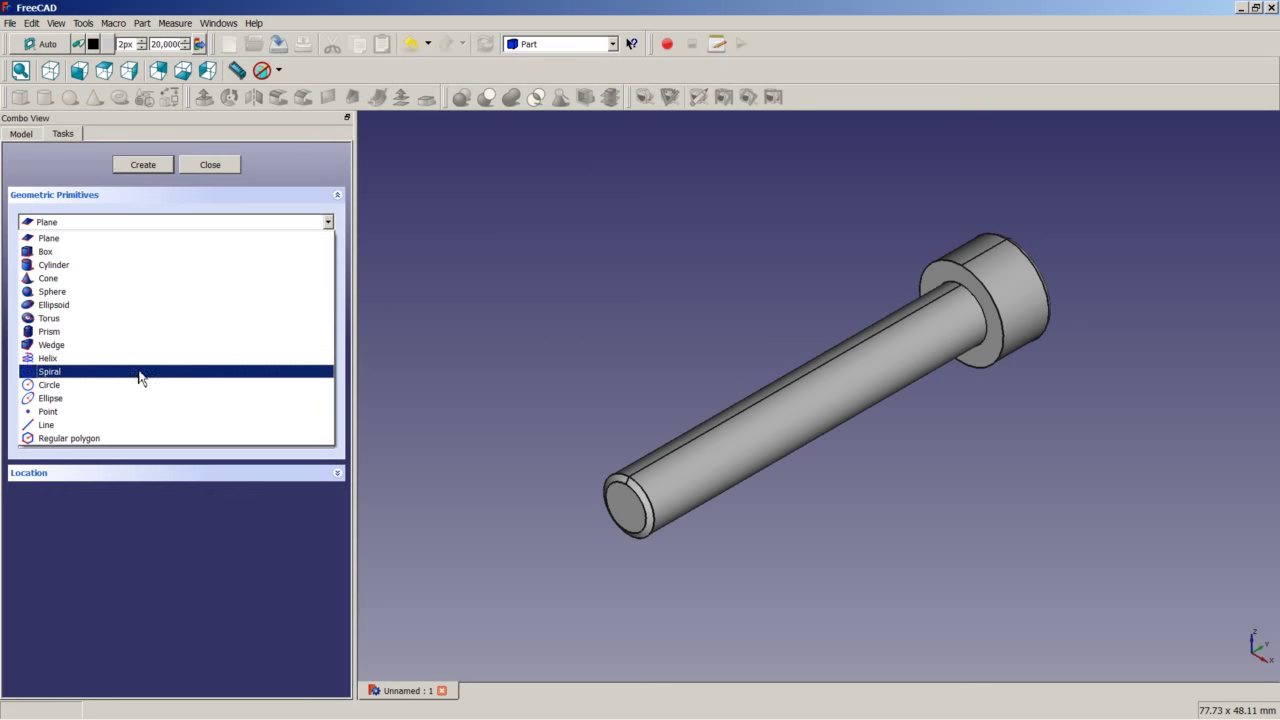
pyautogui.click(137, 360)
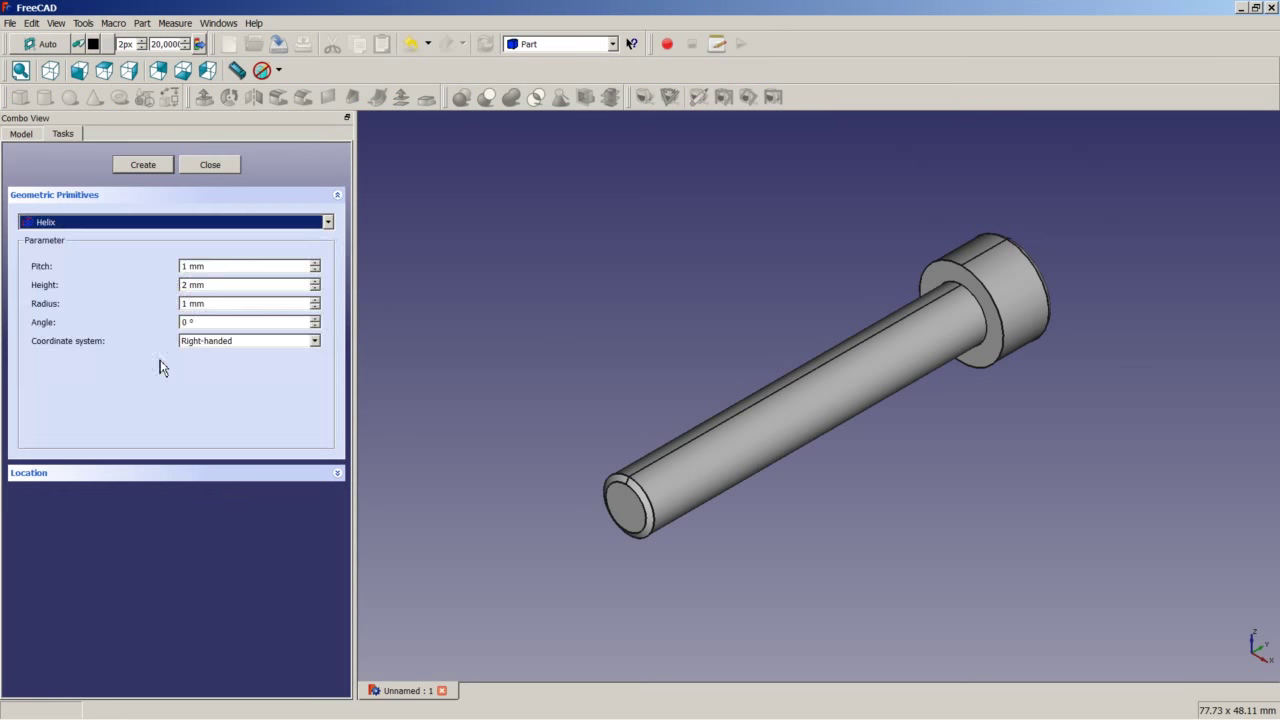
# - Create the helix along the Y direction with a height of 26 mm and a radius of 3 mm
pyautogui.click(190, 285)
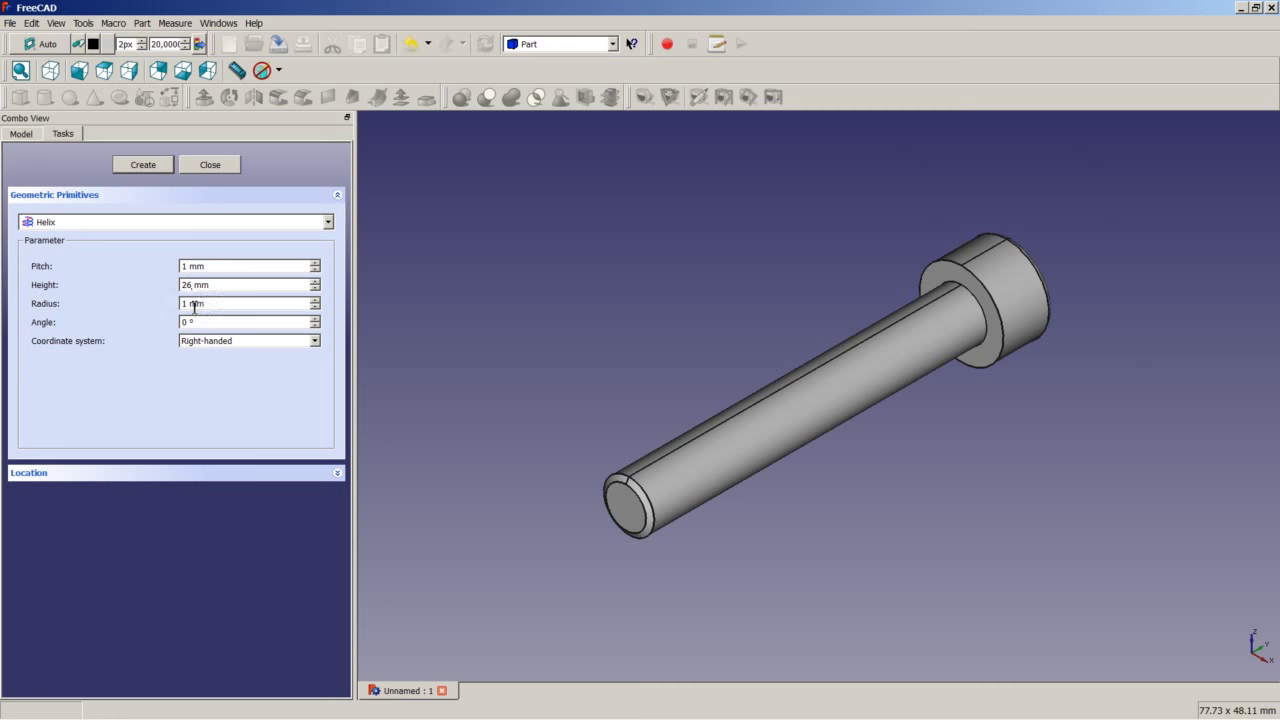
pyautogui.doubleClick(188, 303)
pyautogui.click(338, 476)
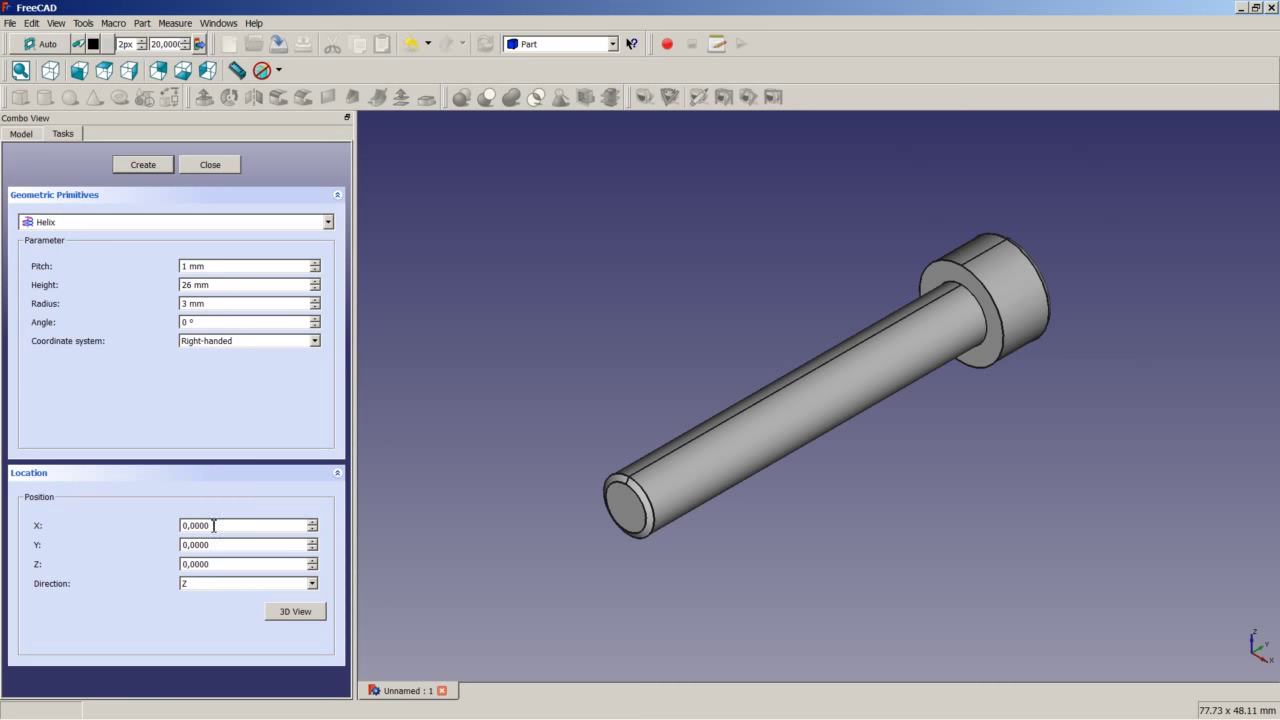
pyautogui.click(201, 586)
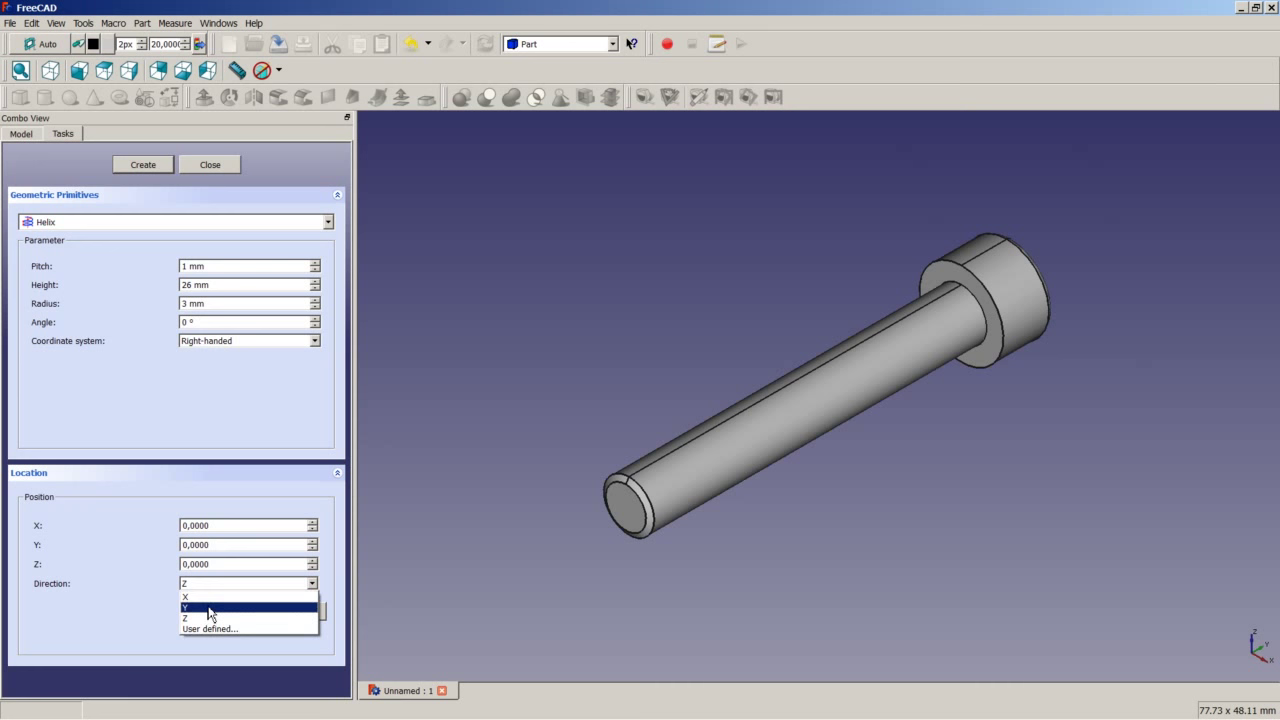
pyautogui.click(211, 607)
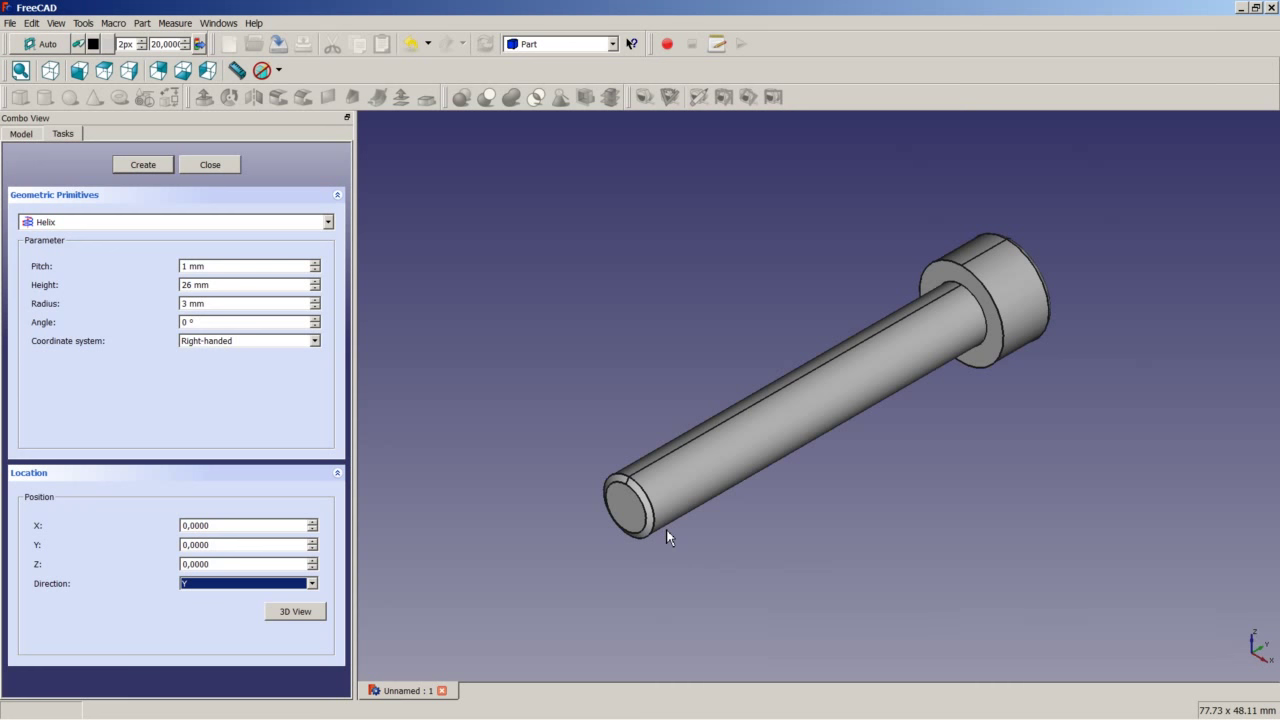
pyautogui.click(147, 166)
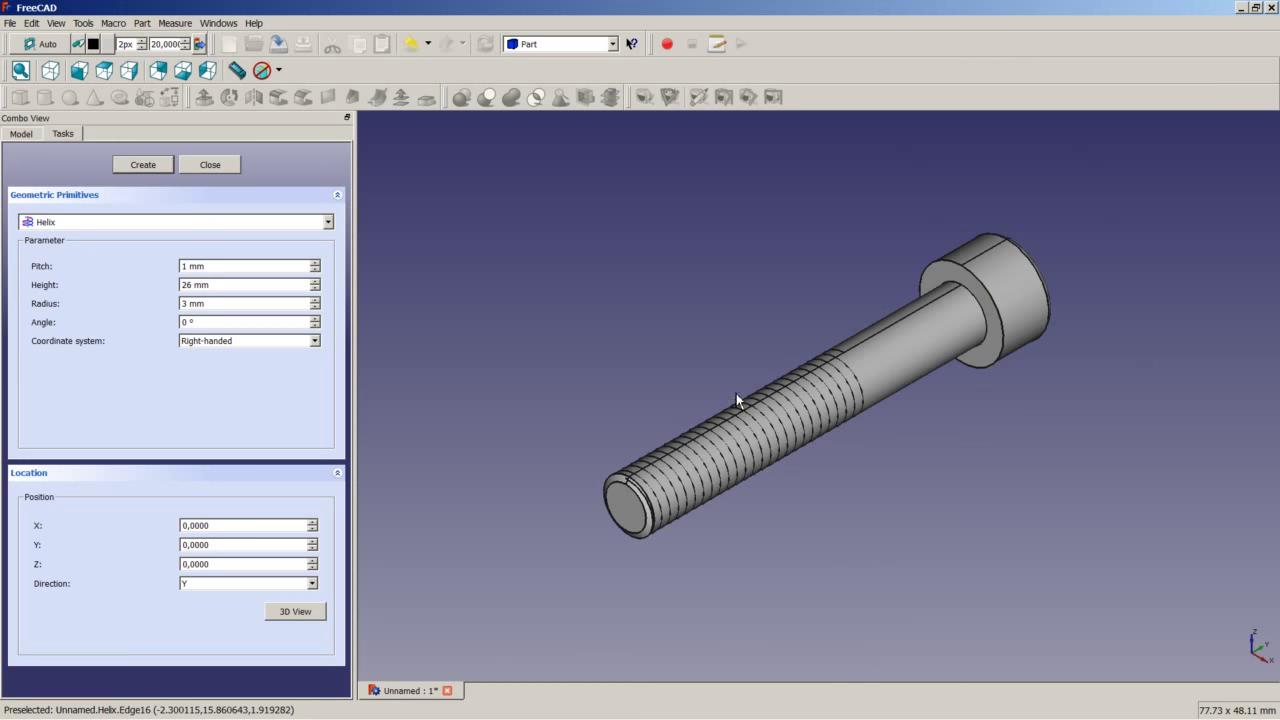
pyautogui.click(211, 166)
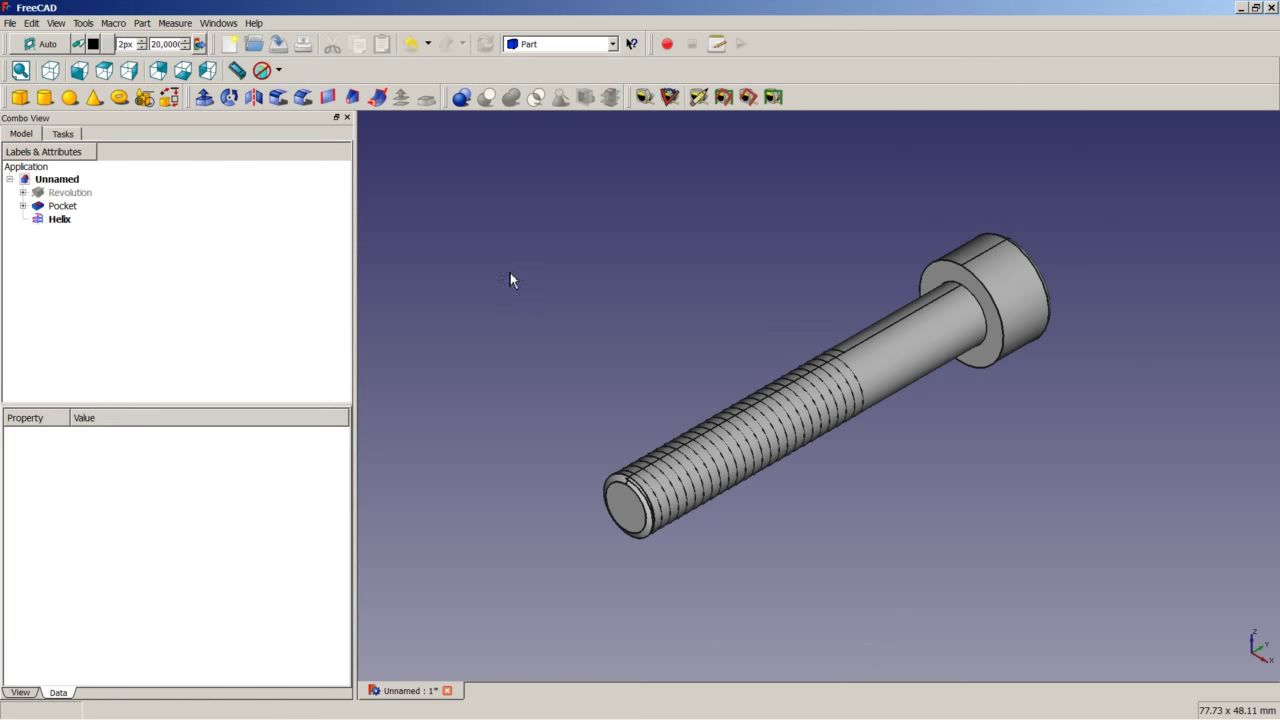
# - Switch to the Sketcher workbench and create a new sketch on the YZ plane with zero offset
pyautogui.scroll(5, 657, 470)
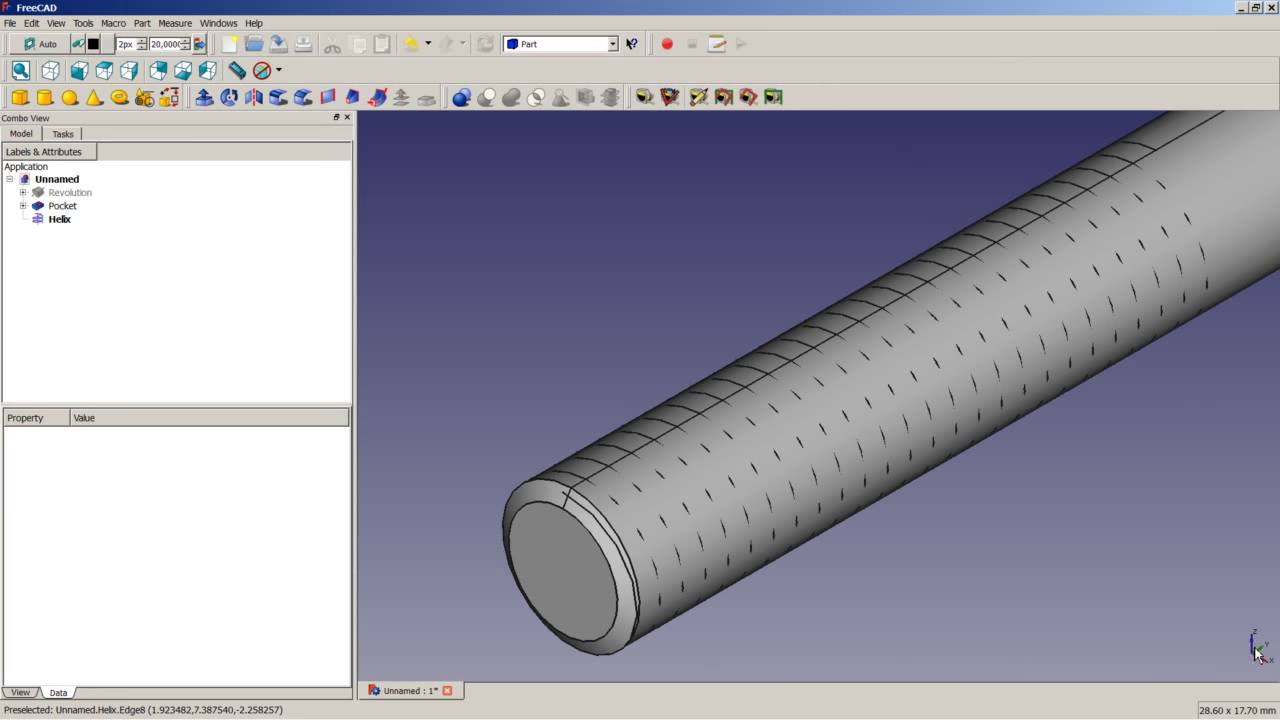
pyautogui.click(548, 45)
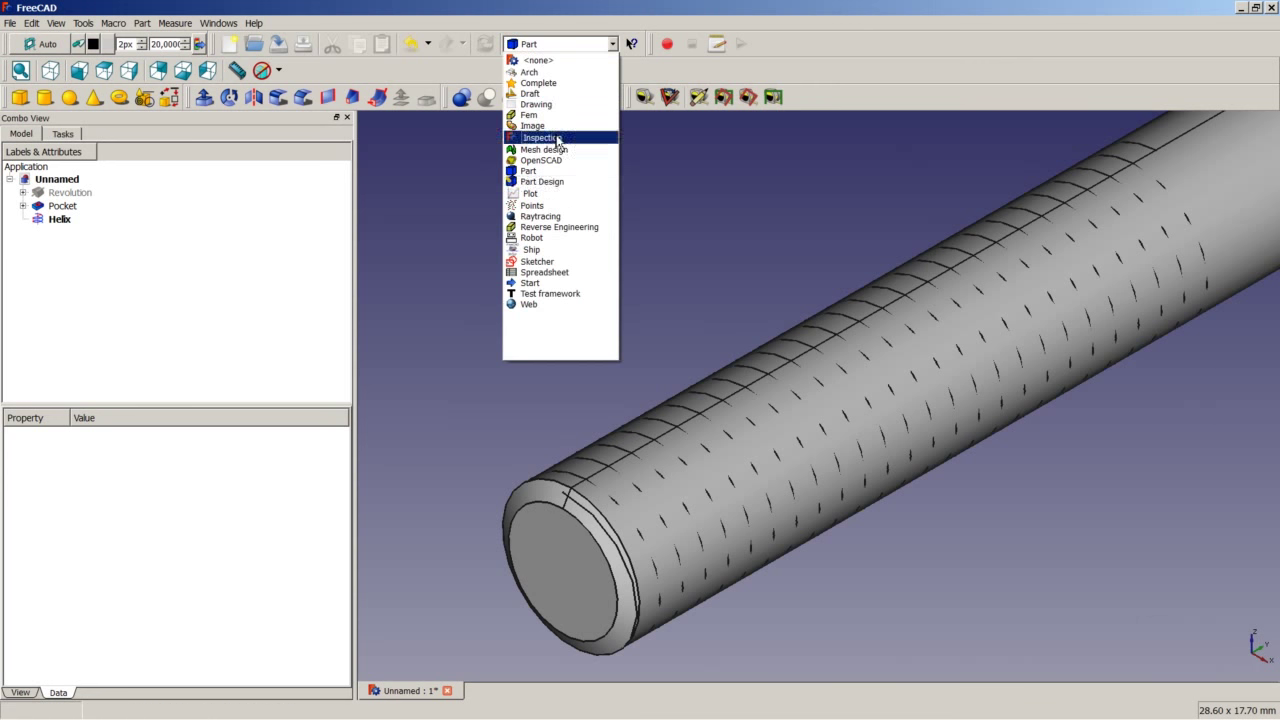
pyautogui.click(538, 261)
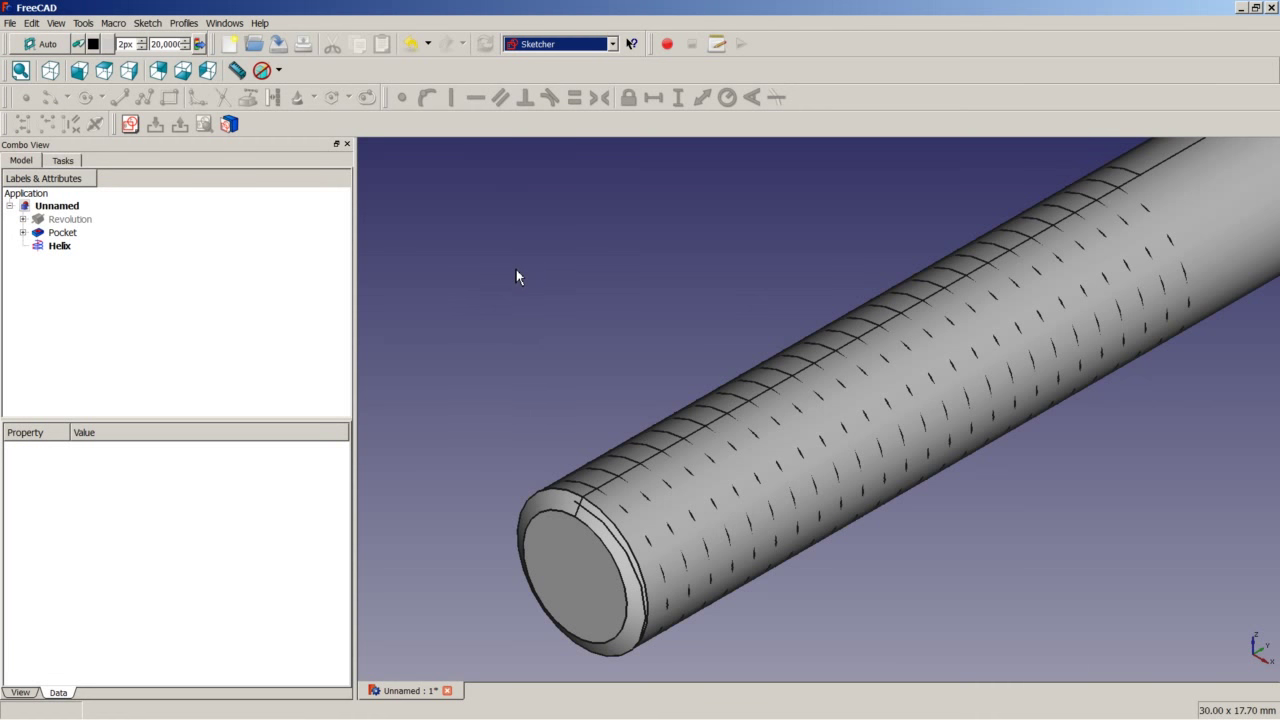
pyautogui.click(130, 124)
pyautogui.click(606, 362)
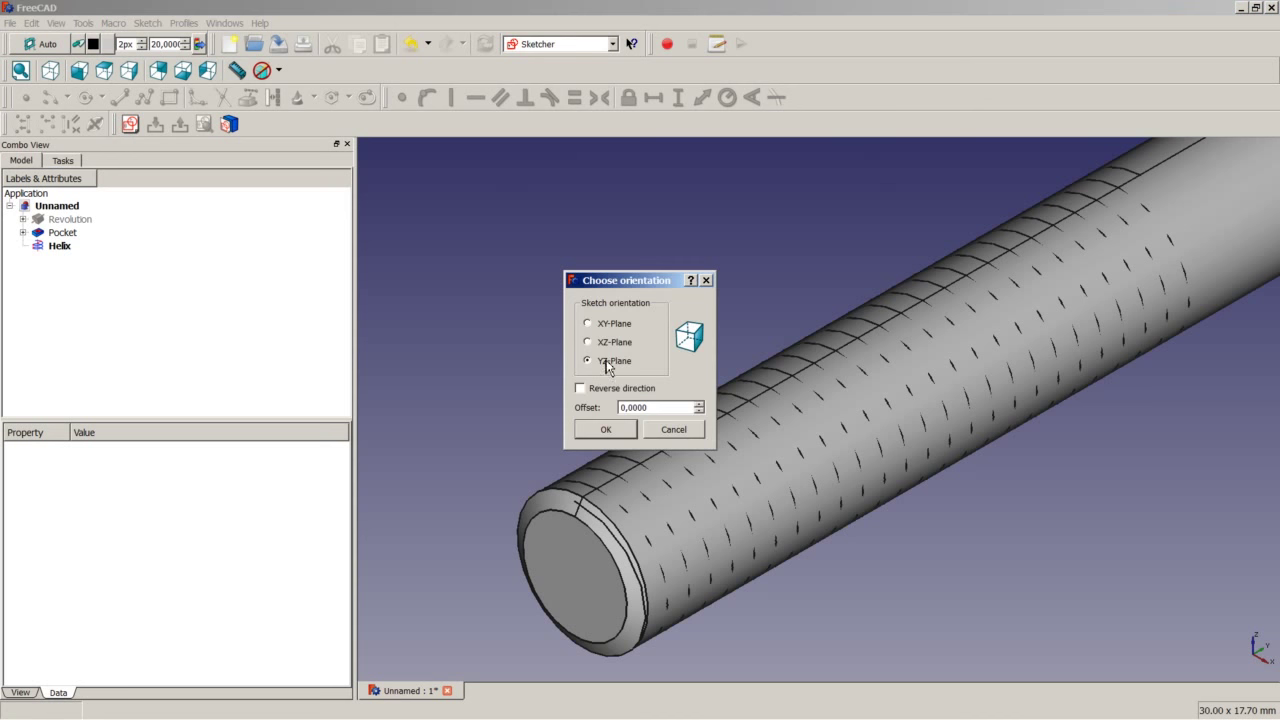
pyautogui.click(606, 429)
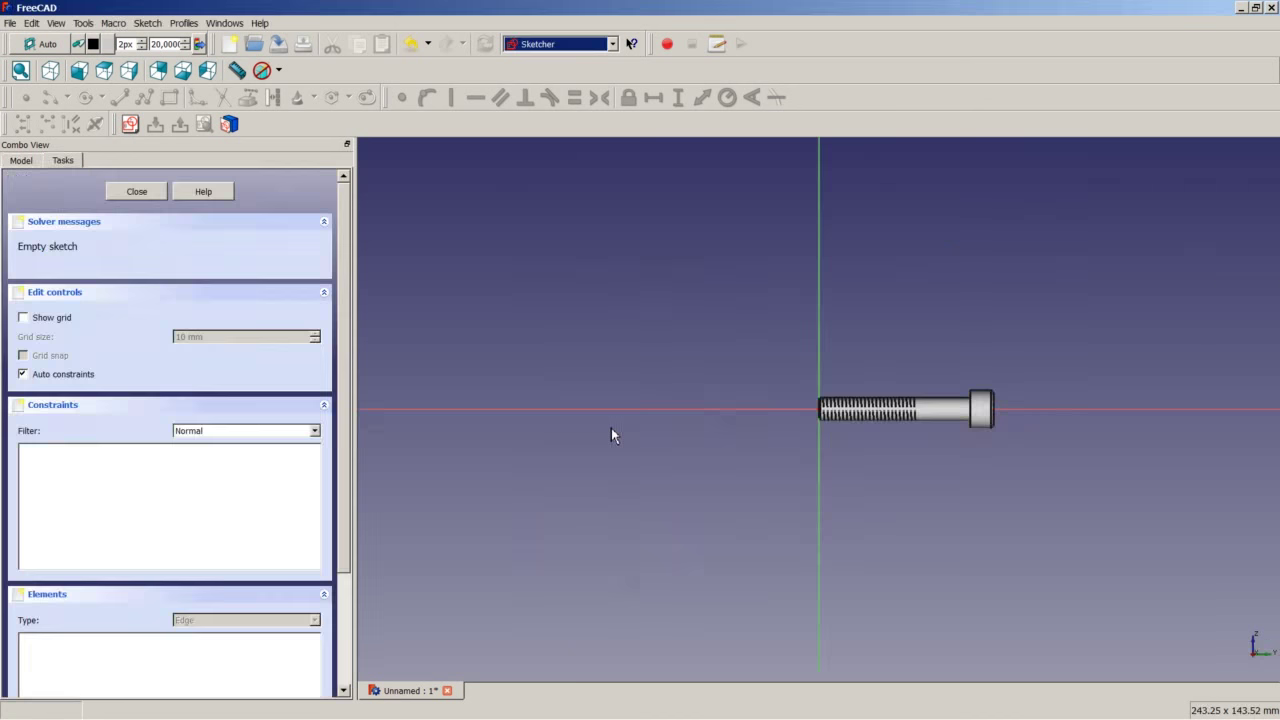
# - Draw a closed downward-pointing triangle about 0.8 mm wide just above the screw tip, with its apex on the vertical axis and a horizontal upper side
pyautogui.scroll(4, 805, 385)
pyautogui.scroll(4, 783, 384)
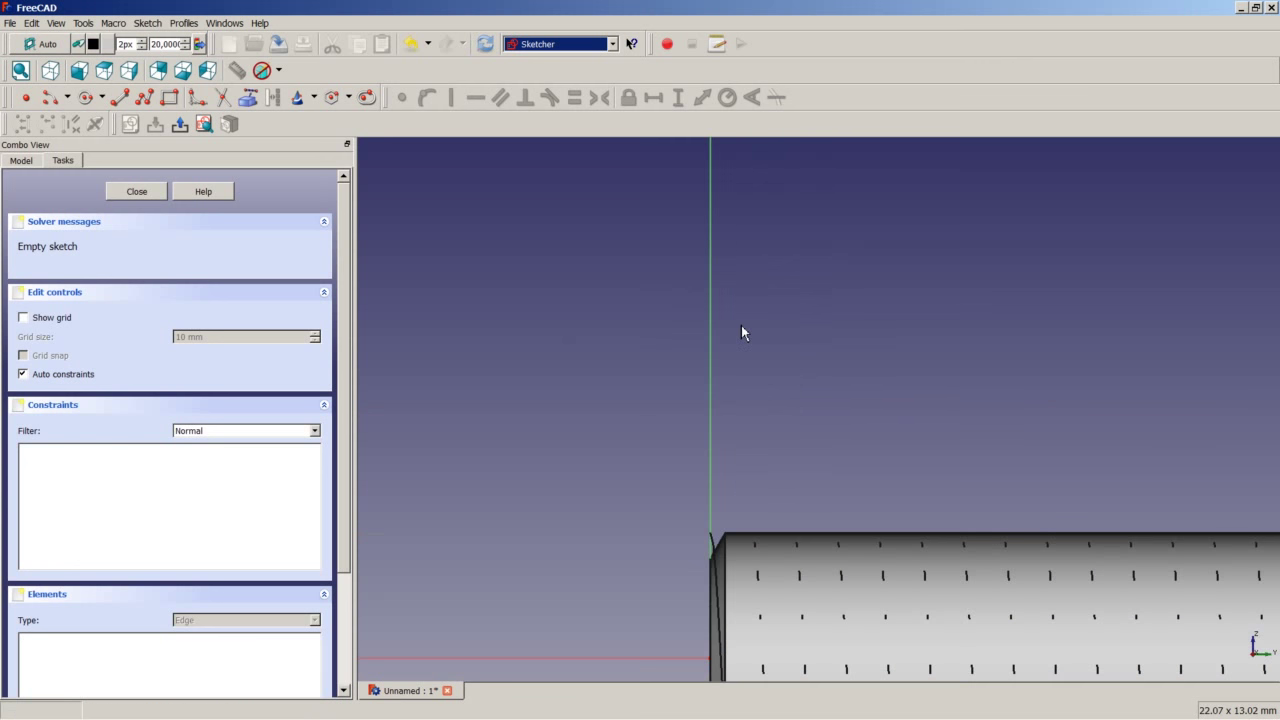
pyautogui.click(144, 98)
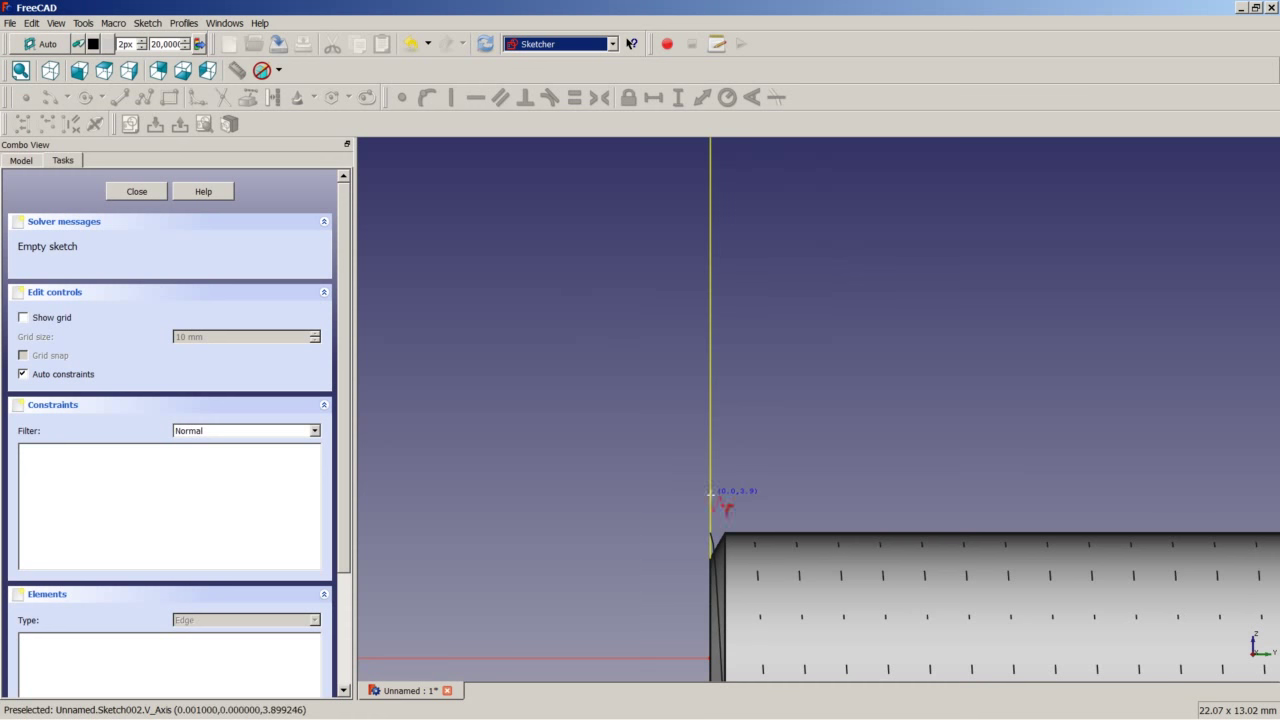
pyautogui.click(693, 457)
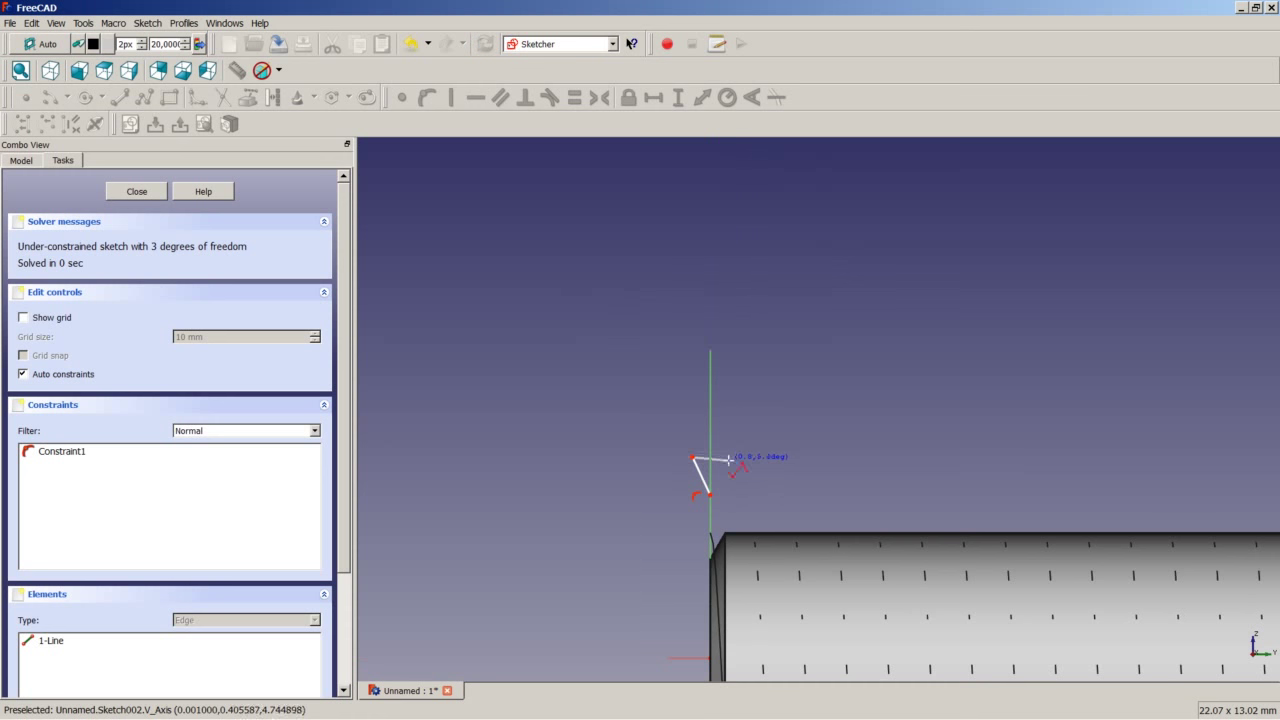
pyautogui.click(727, 457)
pyautogui.click(709, 494)
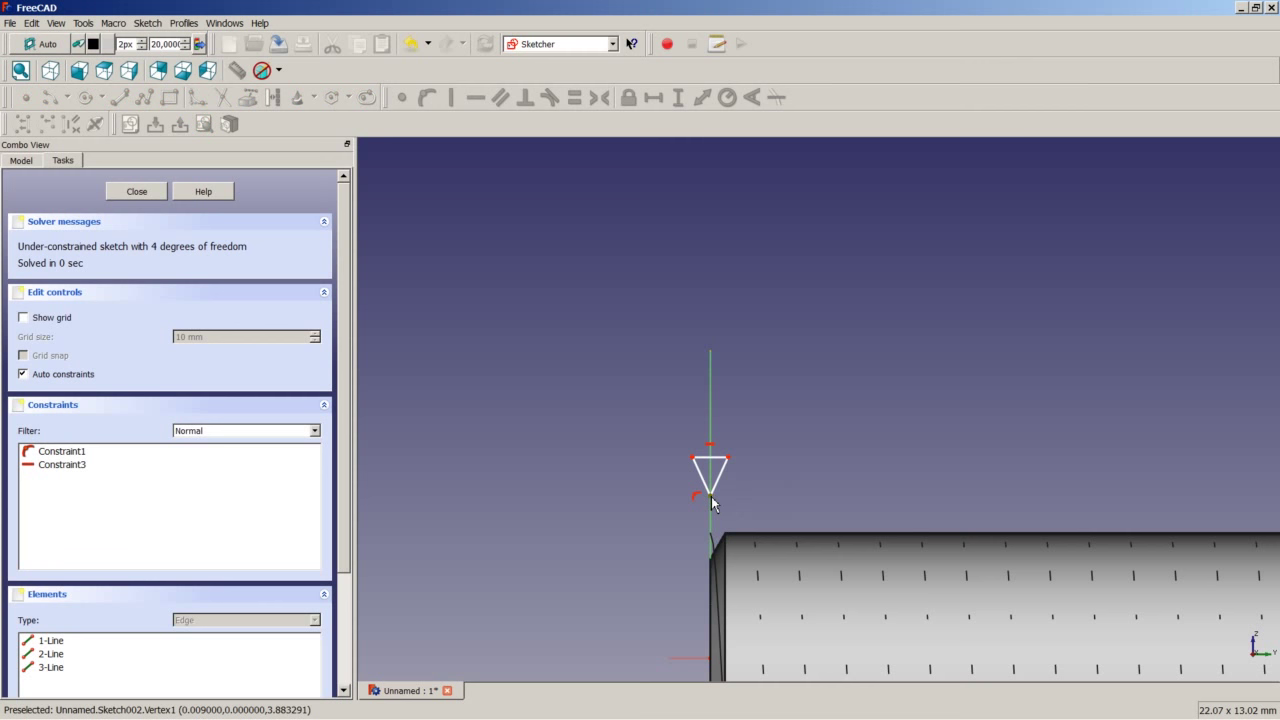
# - Constrain the triangle's two slanted sides to equal length
pyautogui.scroll(3, 728, 490)
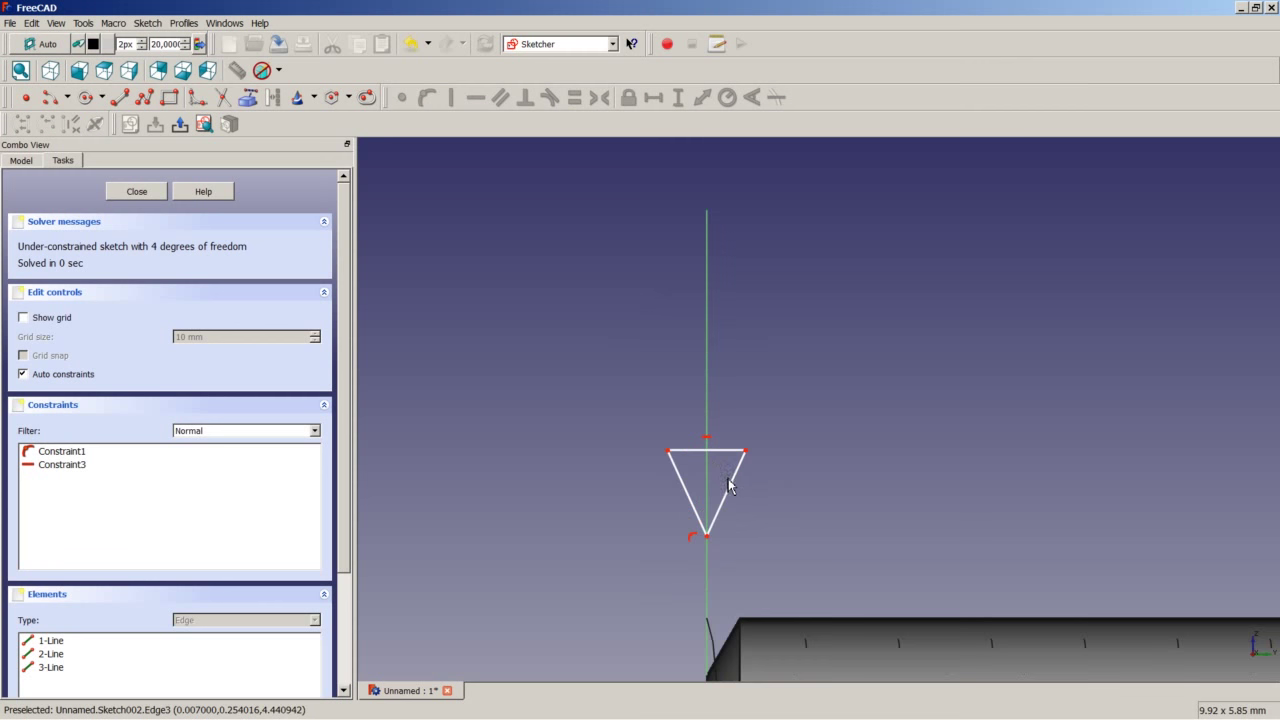
pyautogui.click(735, 490)
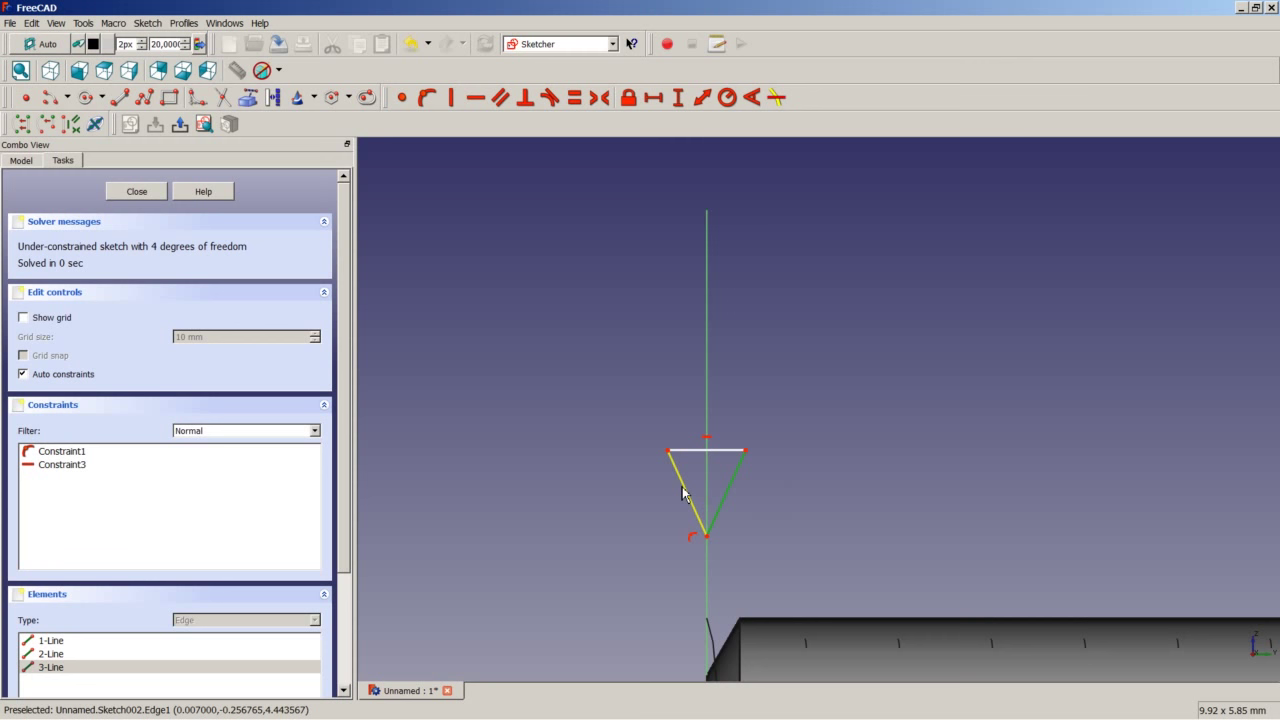
pyautogui.click(693, 505)
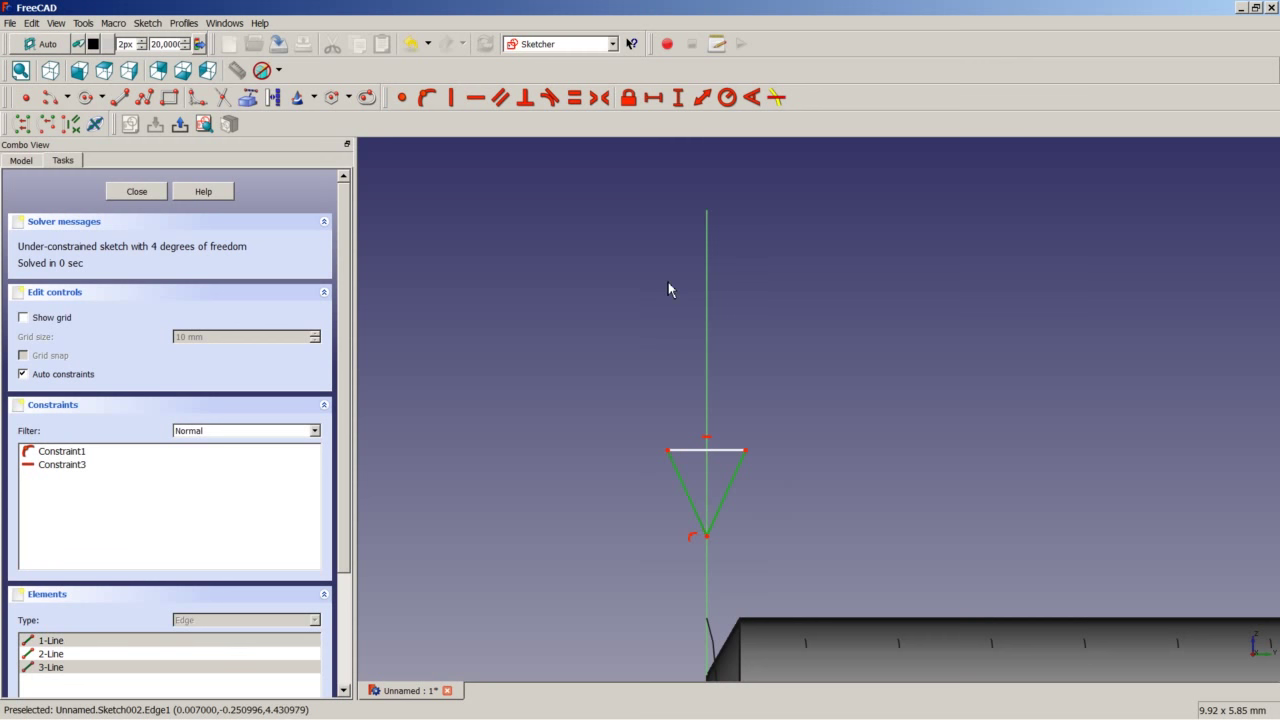
pyautogui.click(575, 98)
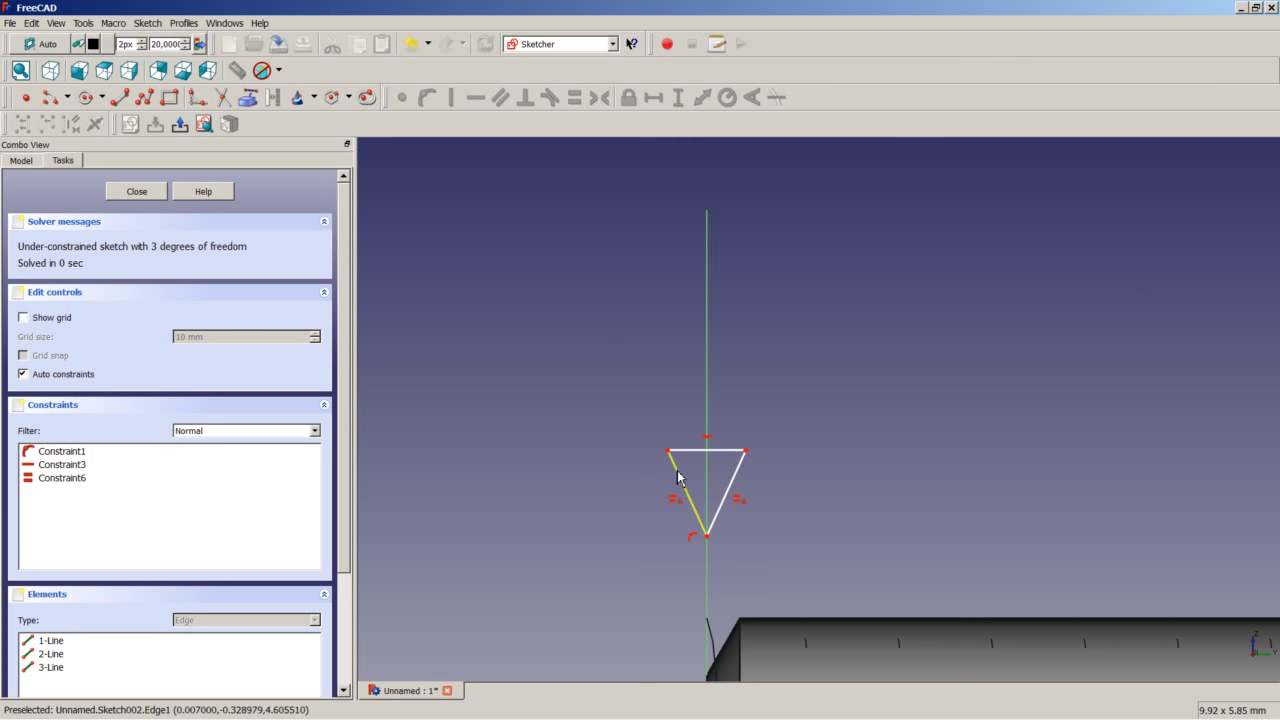
# - Set the angle between the triangle's two slanted sides to 60°
pyautogui.click(734, 487)
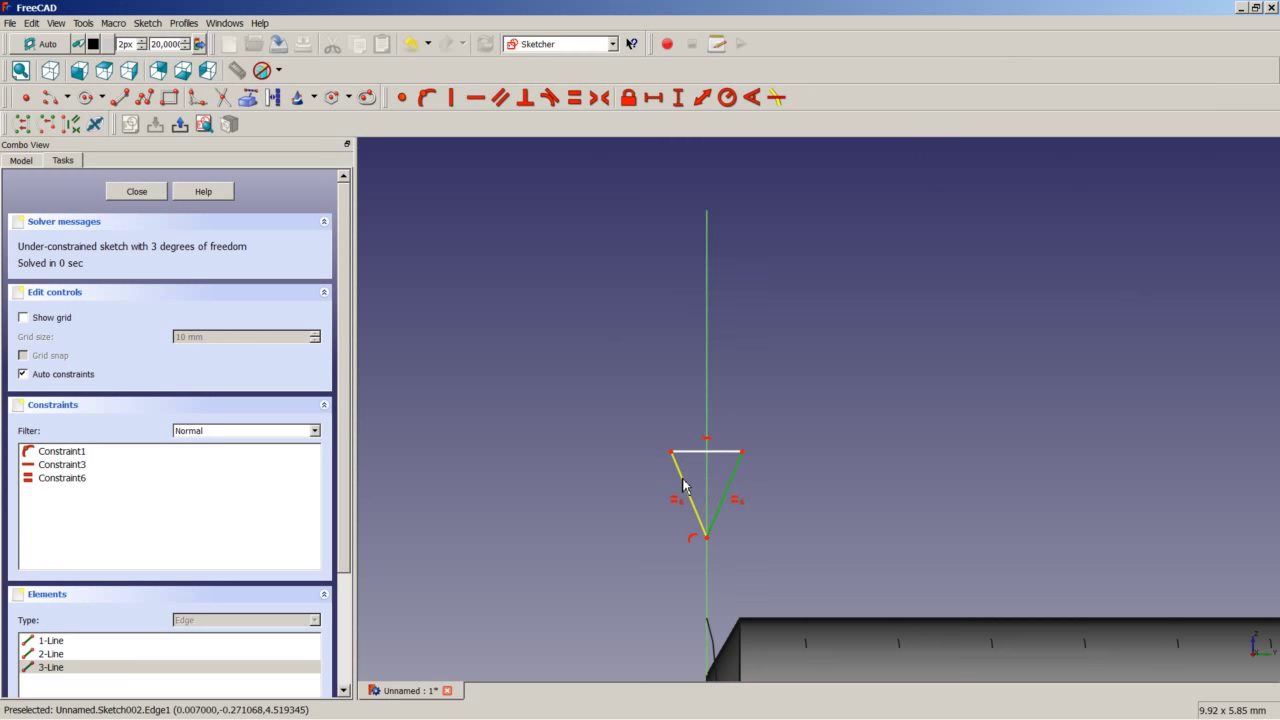
pyautogui.click(686, 486)
pyautogui.click(751, 97)
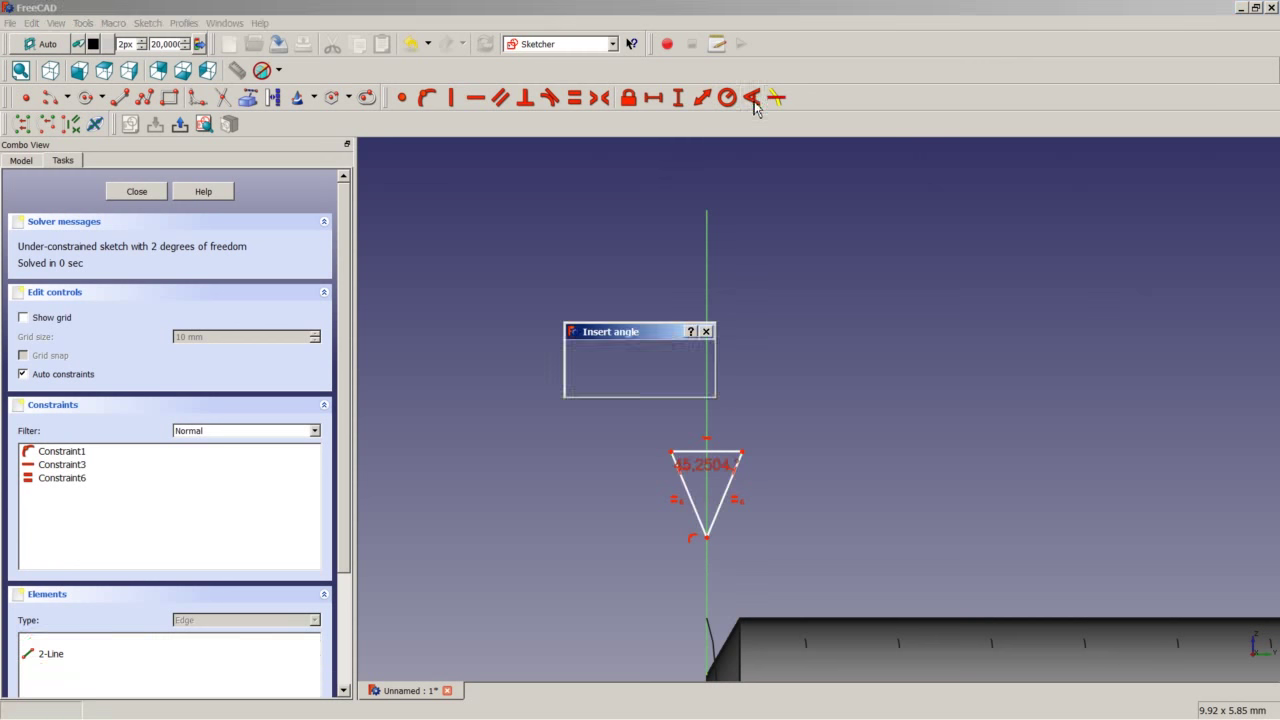
pyautogui.write('60')
pyautogui.press('Return')
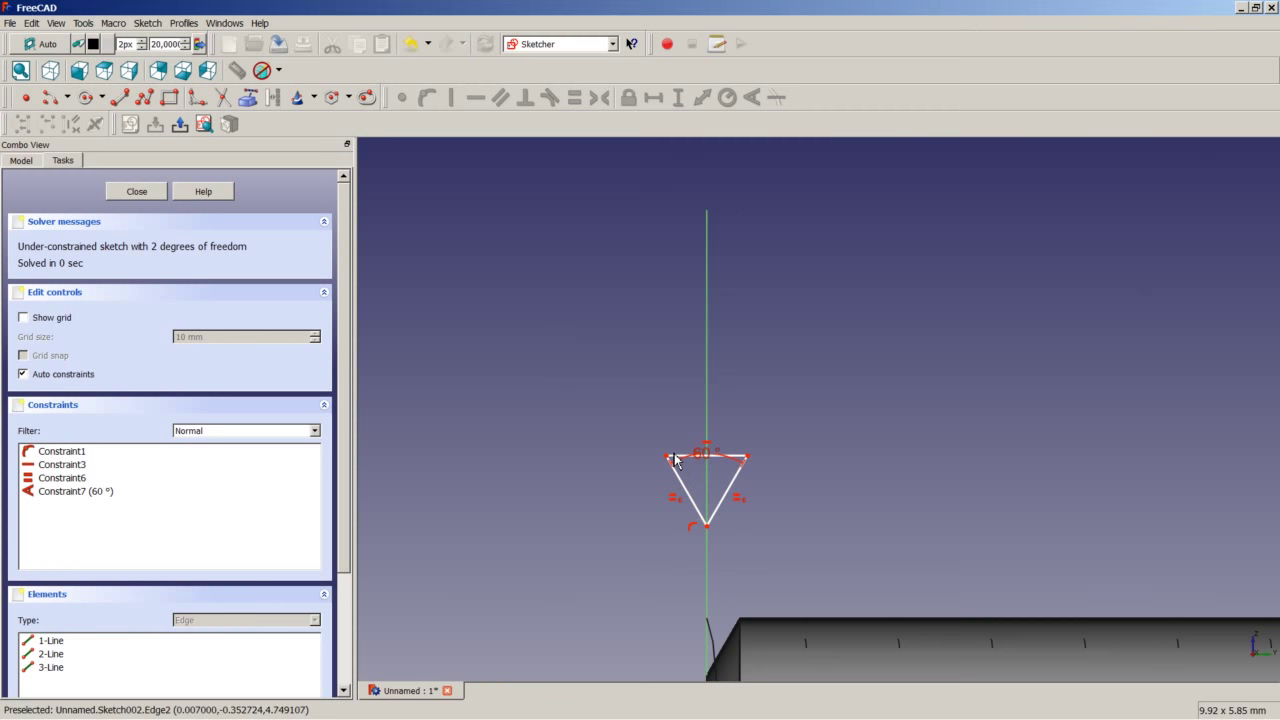
# - Constrain the vertical distance from the origin to the triangle's upper corner to 3.1 mm
pyautogui.scroll(5, 670, 500)
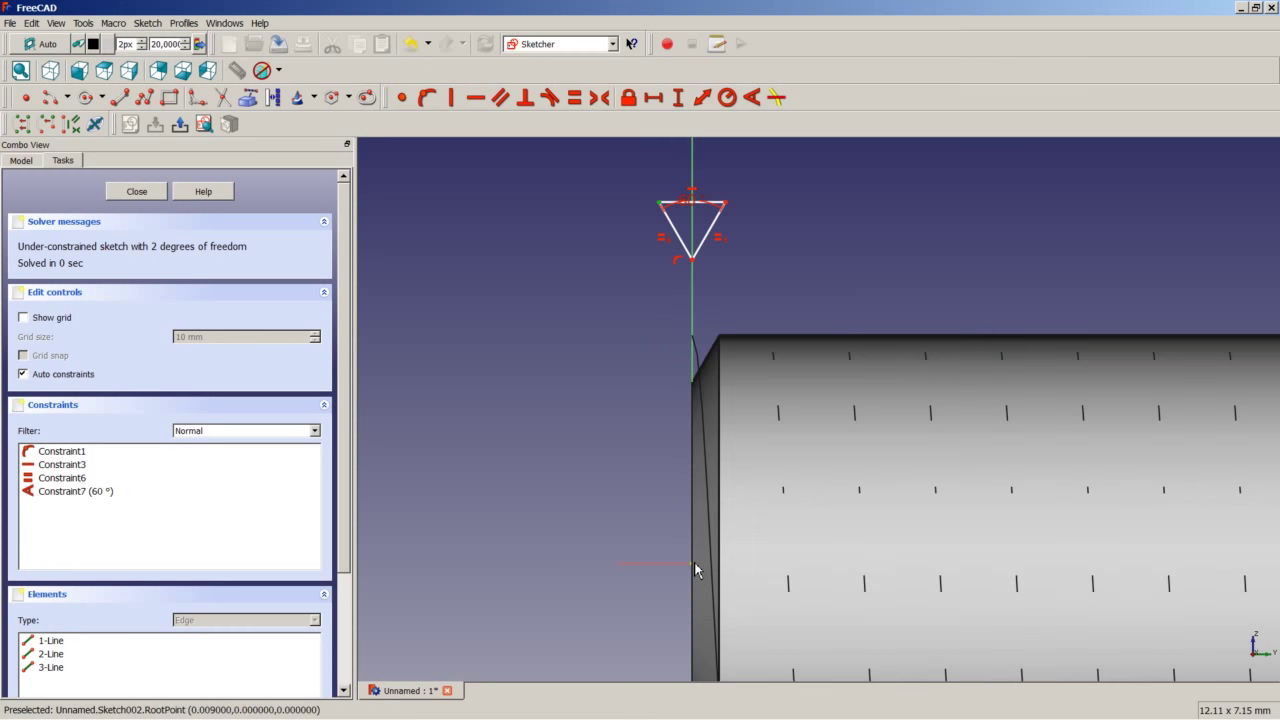
pyautogui.click(678, 97)
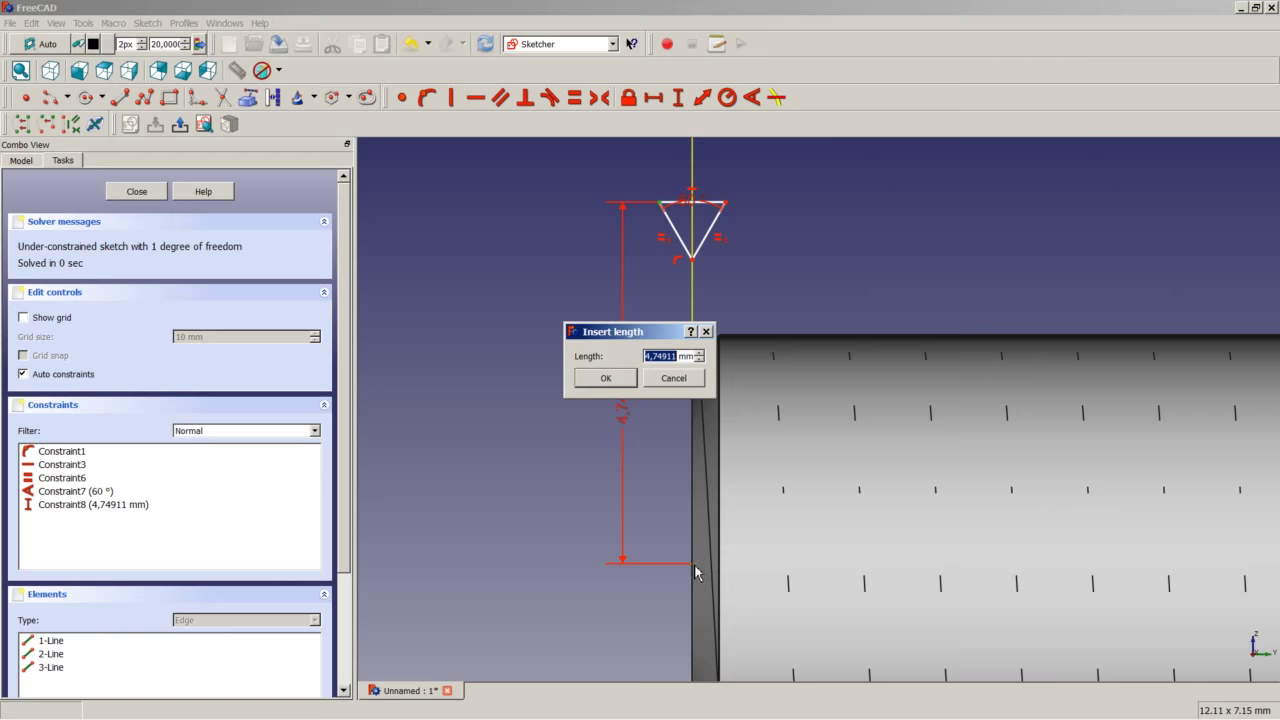
pyautogui.write('3')
pyautogui.click(617, 380)
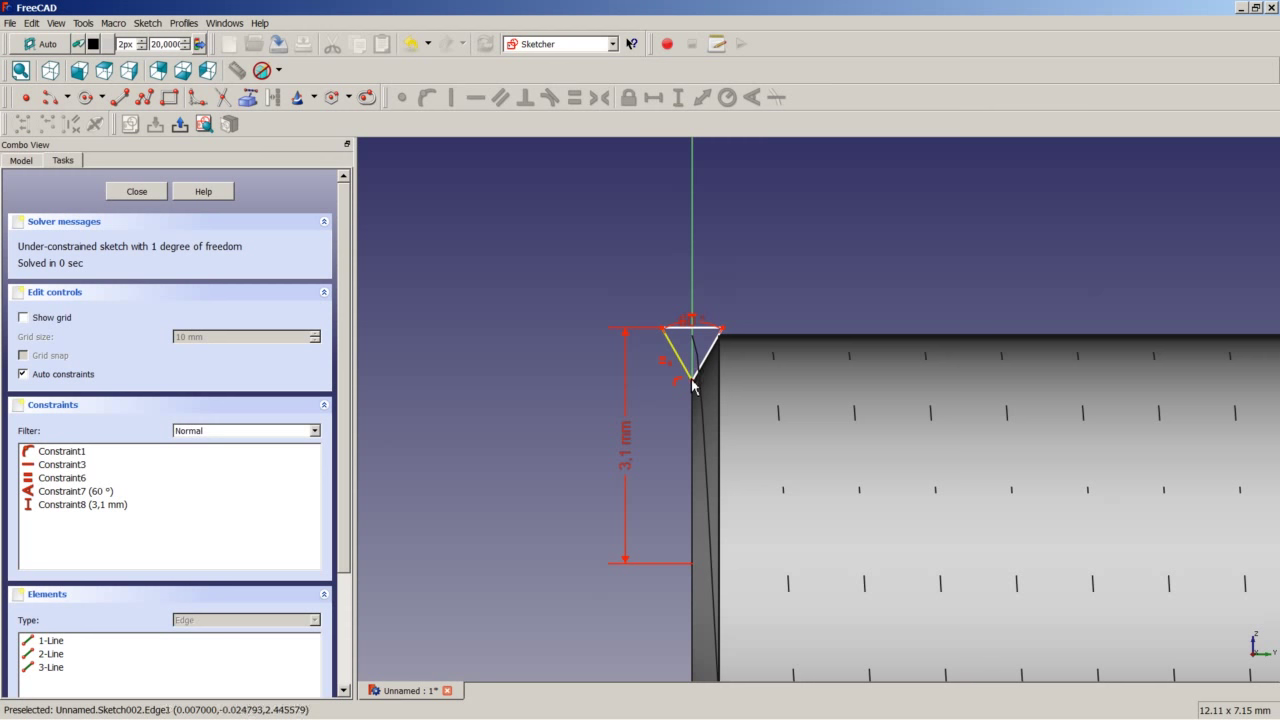
# - Constrain the vertical distance from the origin to the triangle's apex to 2.385 mm and close the sketch
pyautogui.click(694, 382)
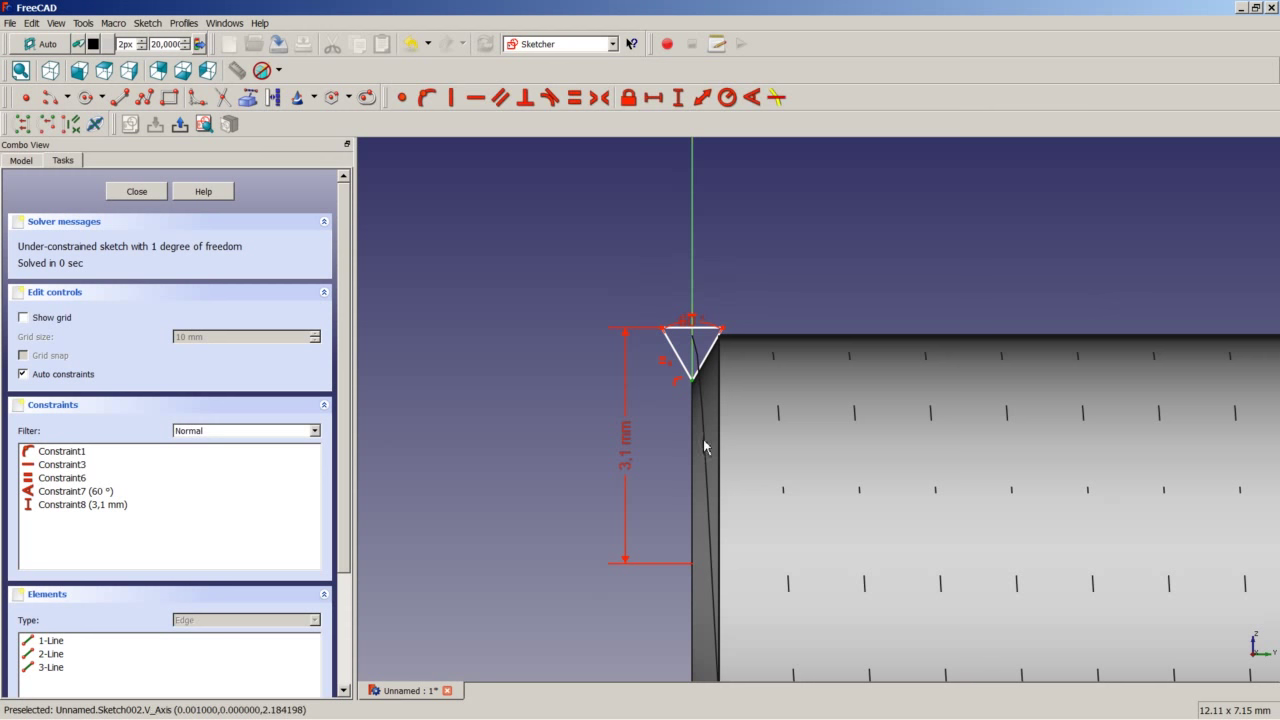
pyautogui.click(694, 572)
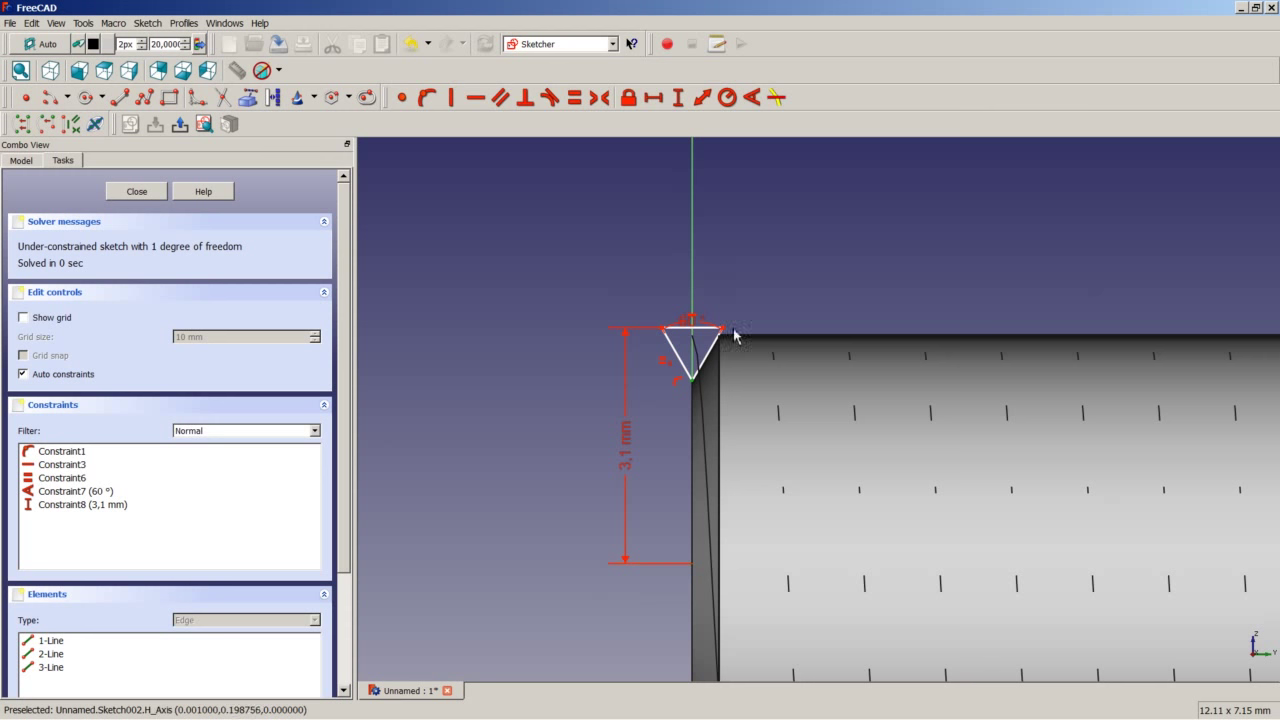
pyautogui.click(678, 97)
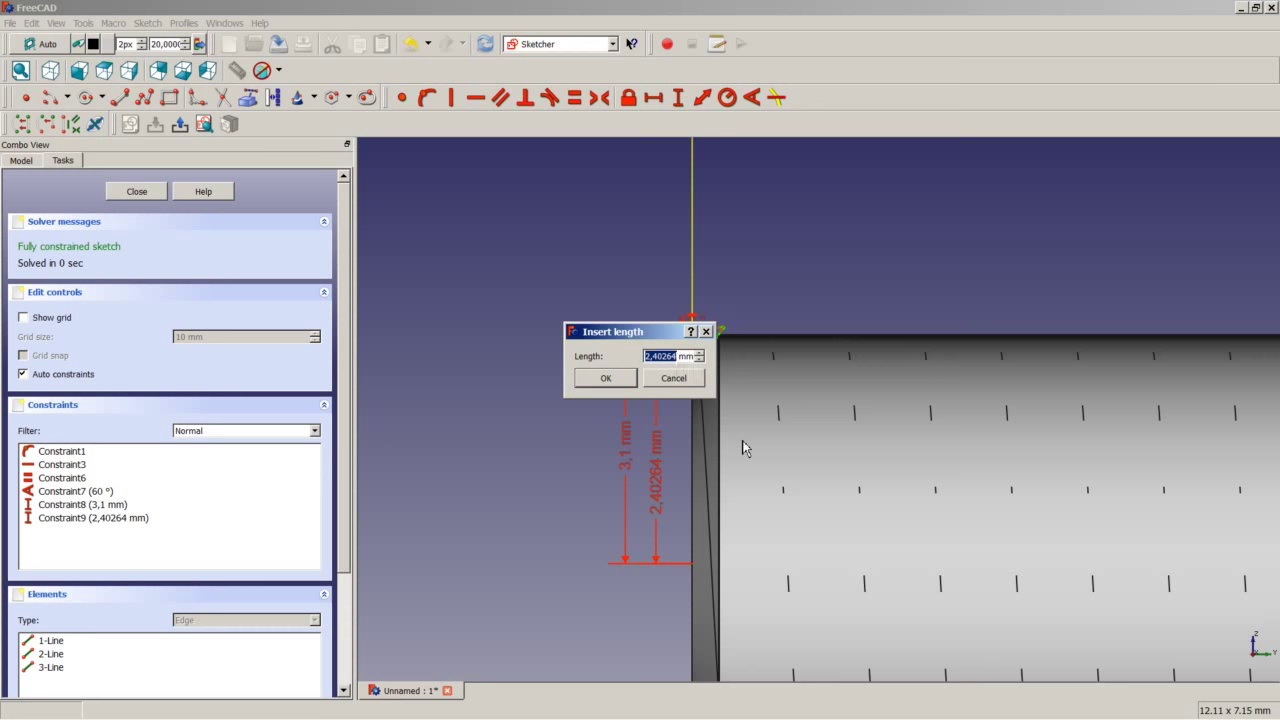
pyautogui.write('2')
pyautogui.press('Return')
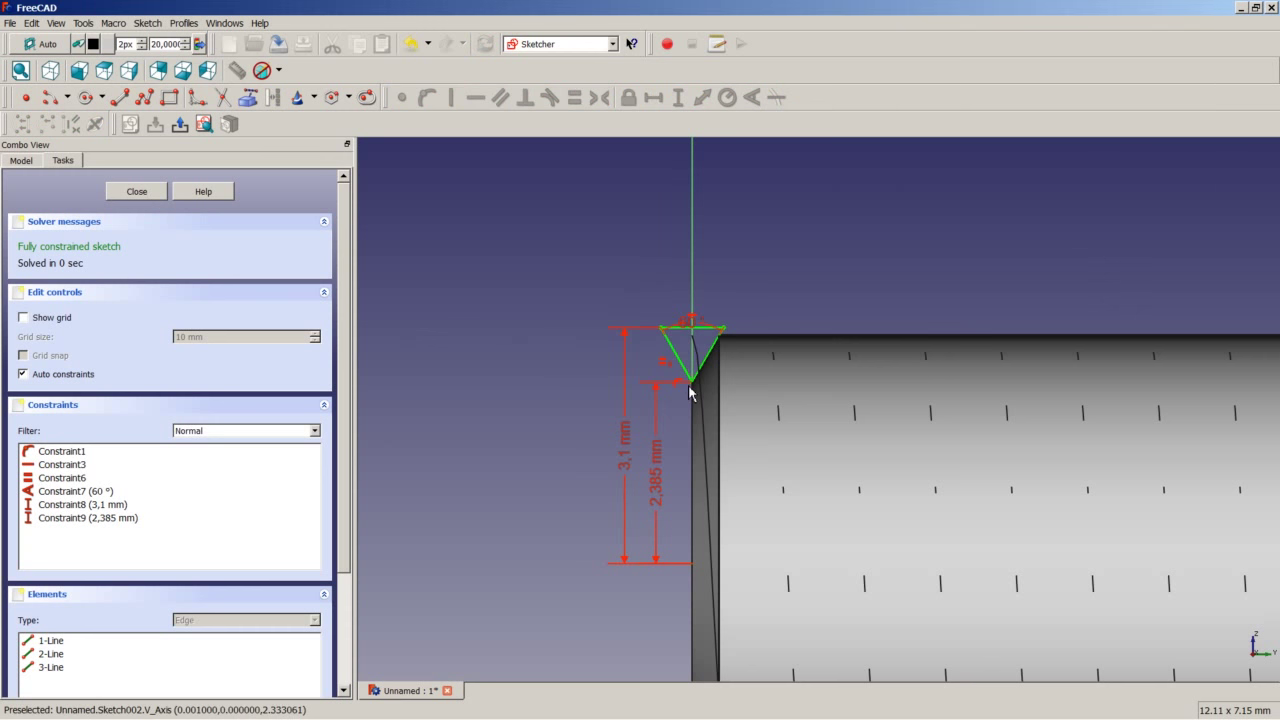
pyautogui.click(146, 194)
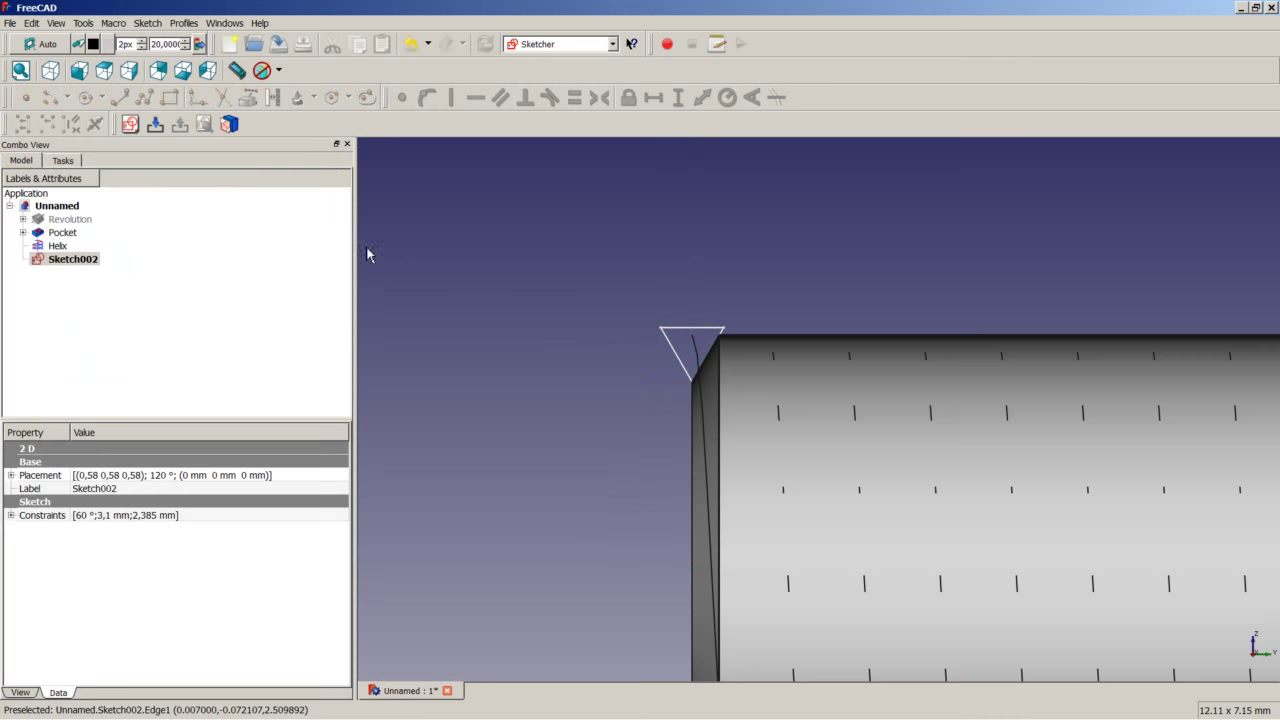
# - Switch to the Part workbench and start a Sweep with the triangle sketch Sketch002 as its profile
pyautogui.scroll(-6, 560, 326)
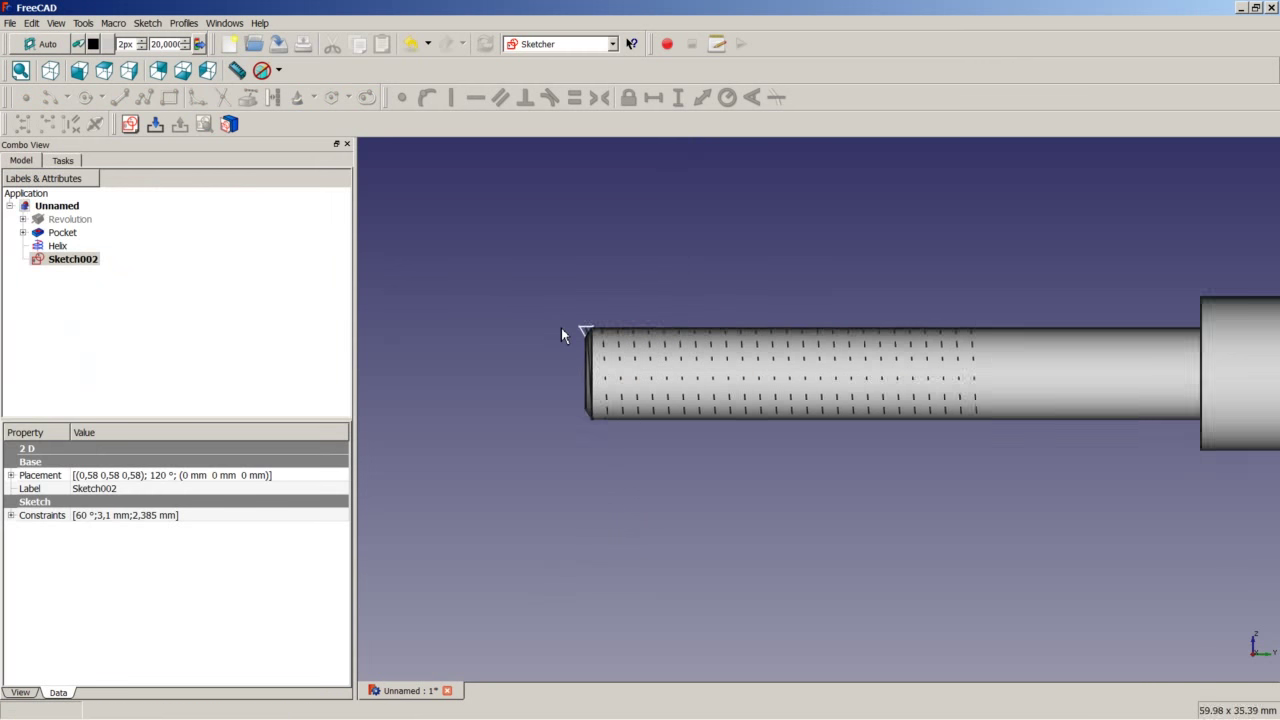
pyautogui.scroll(2, 730, 318)
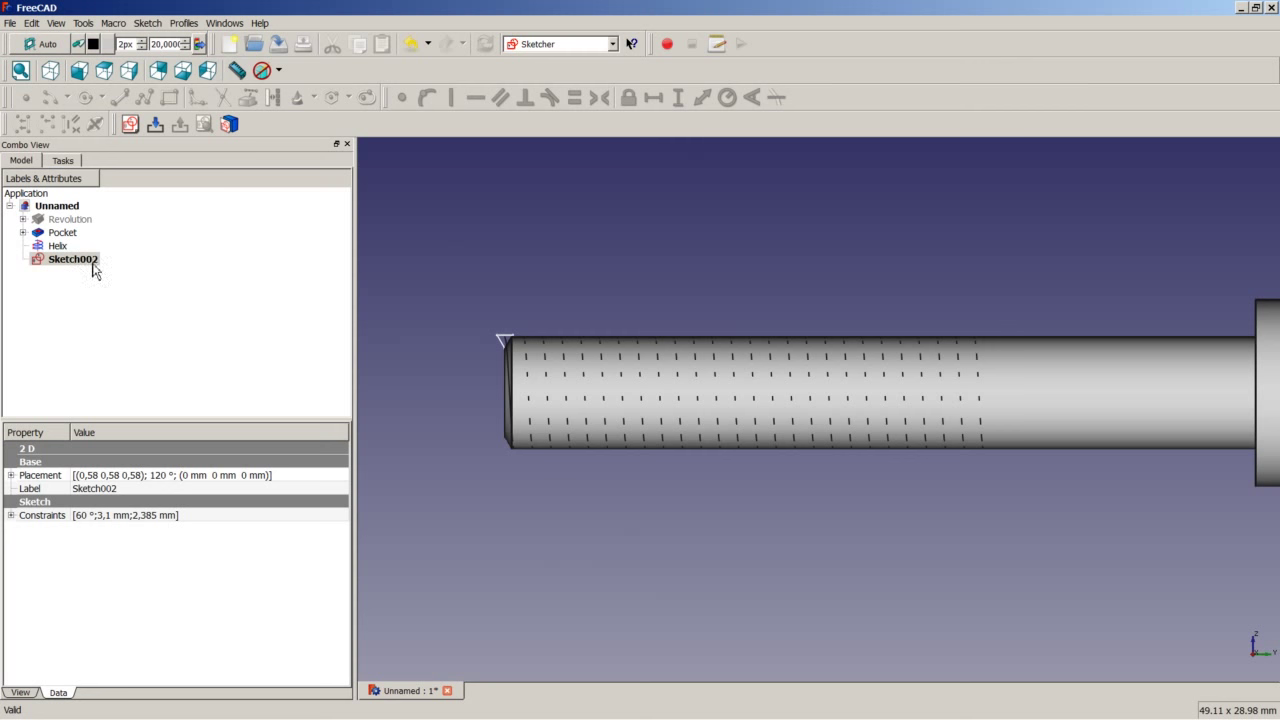
pyautogui.click(457, 260)
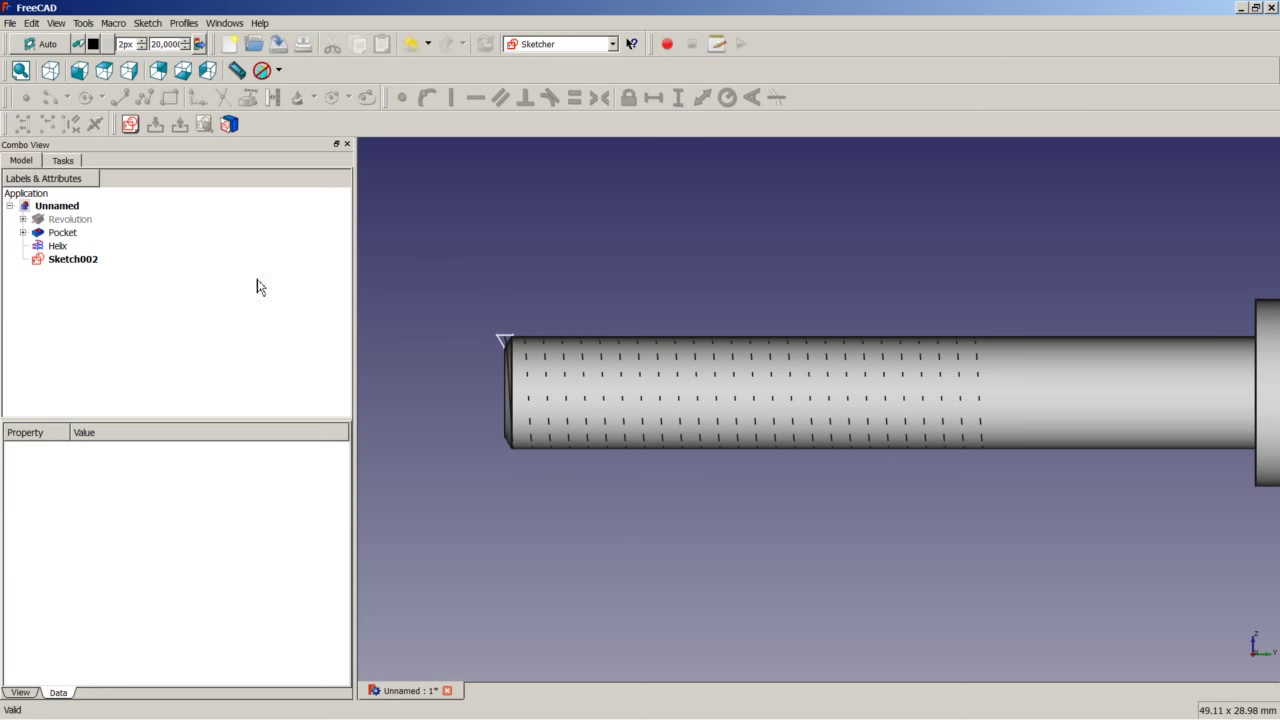
pyautogui.click(521, 42)
pyautogui.click(512, 176)
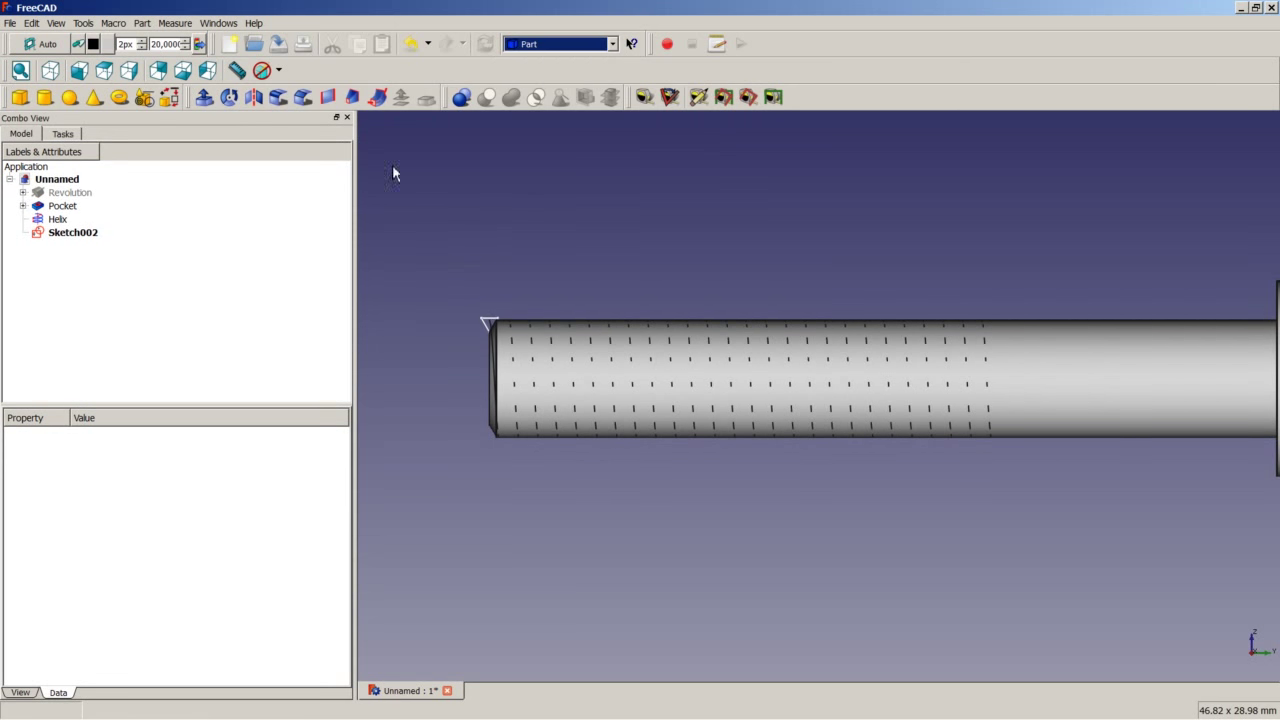
pyautogui.click(379, 99)
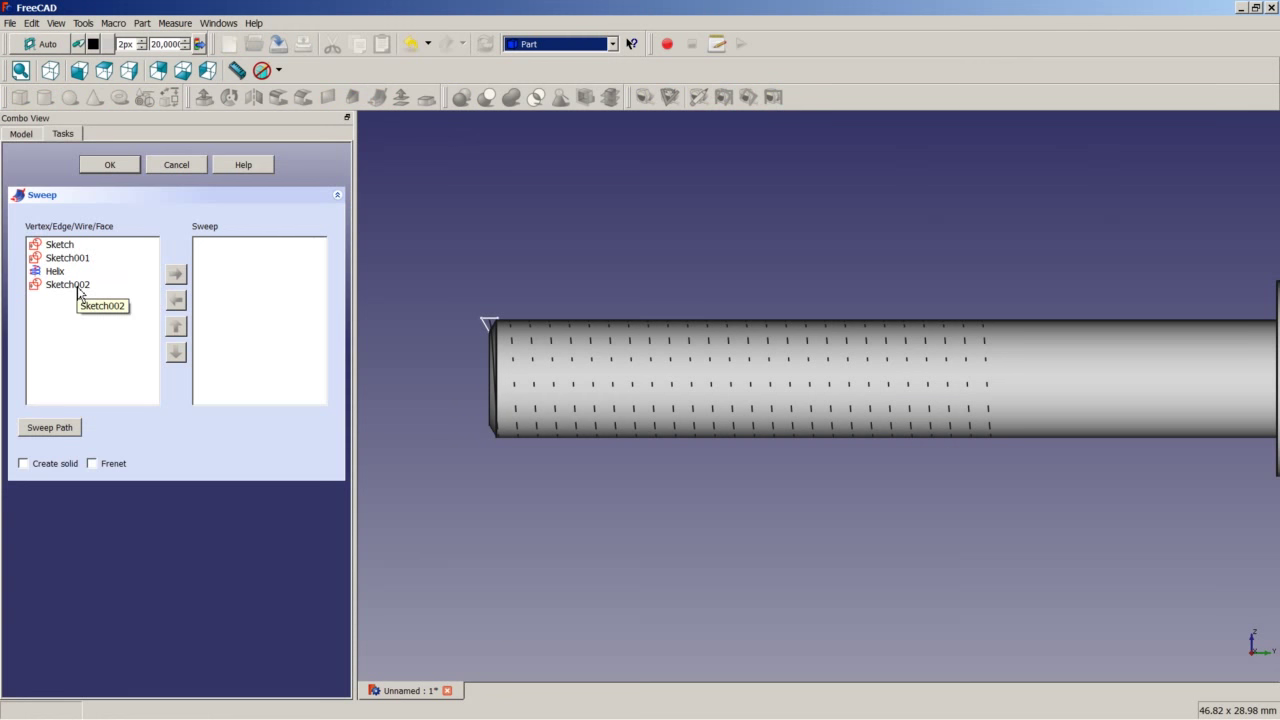
pyautogui.doubleClick(78, 287)
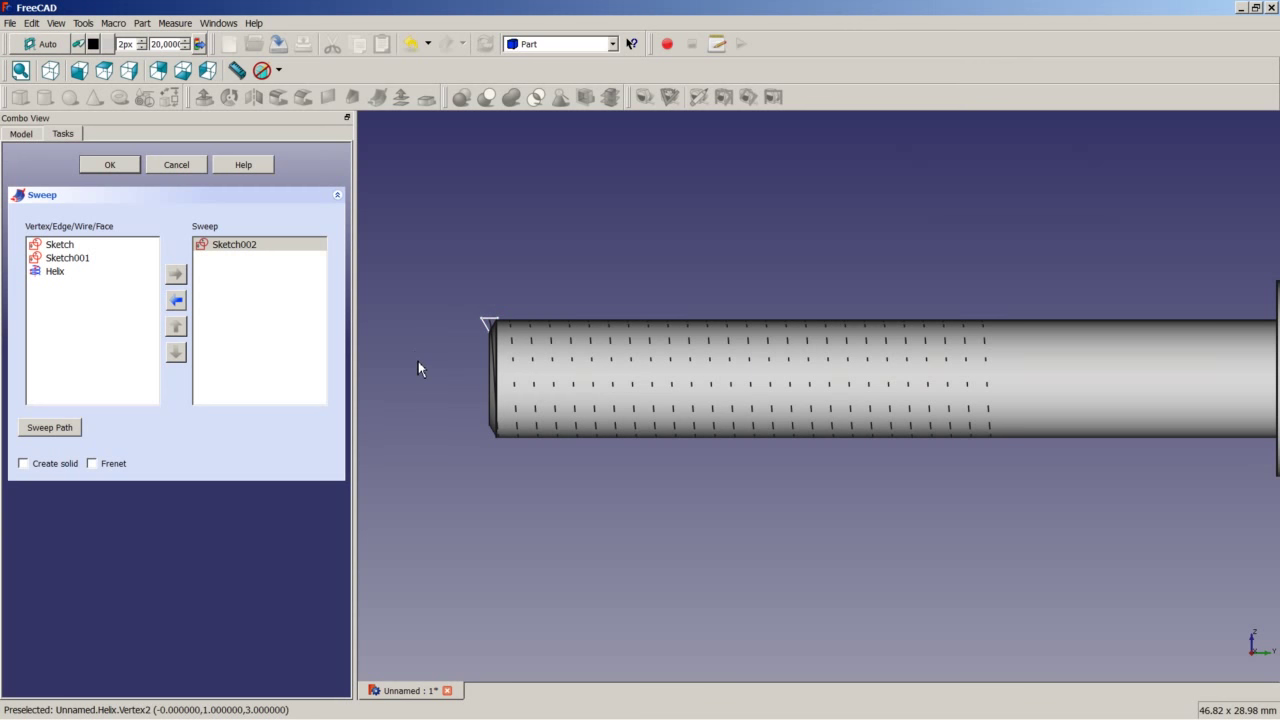
# - Define the helix as the sweep path and enable the Create solid option
pyautogui.click(60, 430)
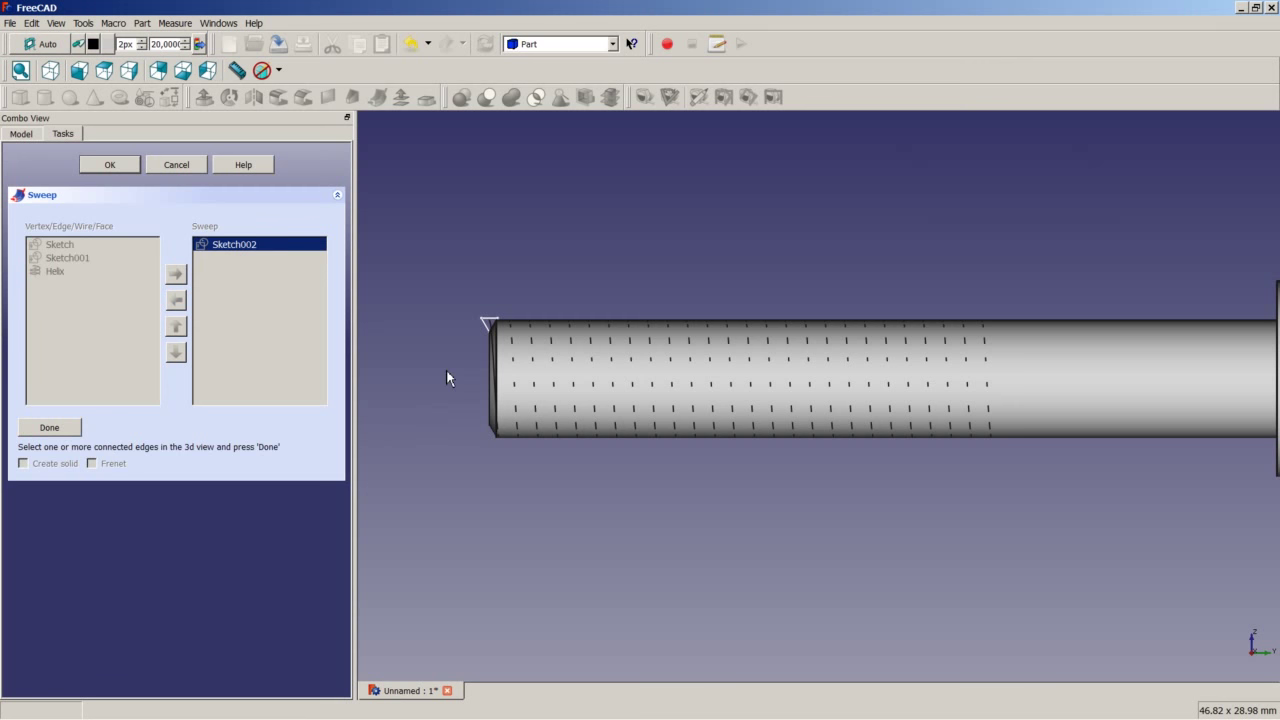
pyautogui.scroll(-3, 446, 378)
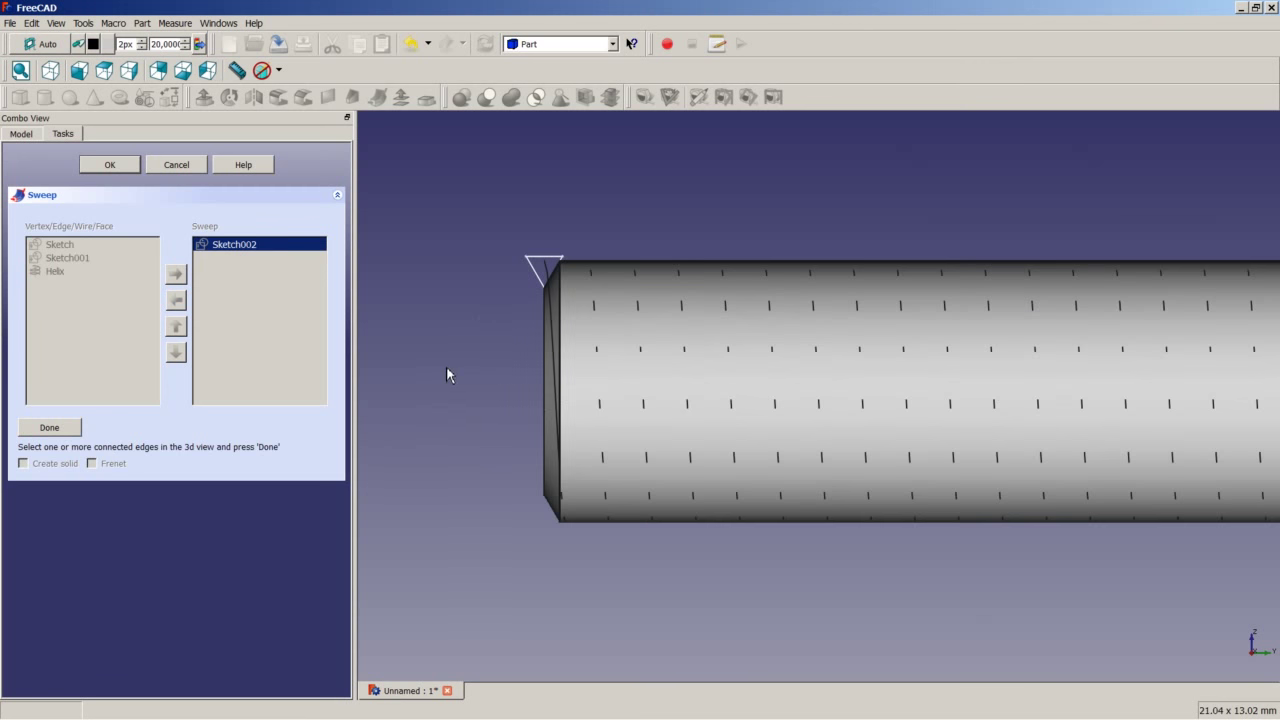
pyautogui.click(553, 331)
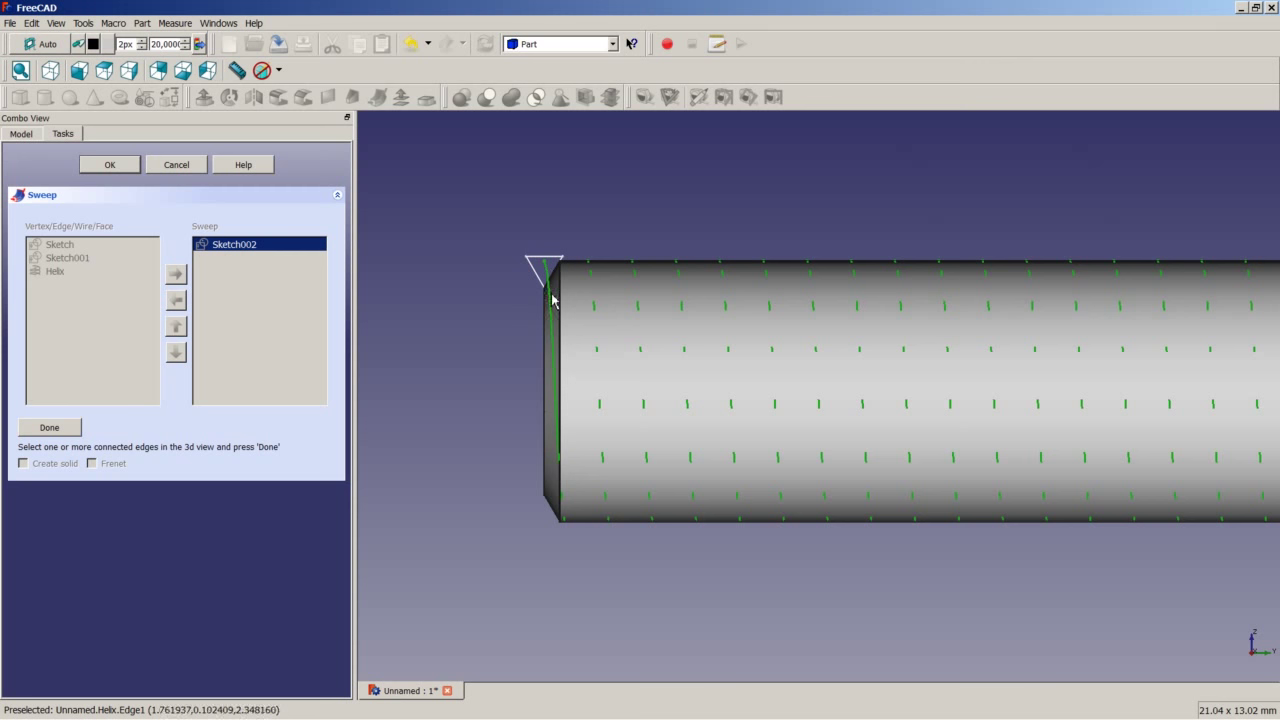
pyautogui.scroll(5, 658, 358)
pyautogui.scroll(-2, 700, 336)
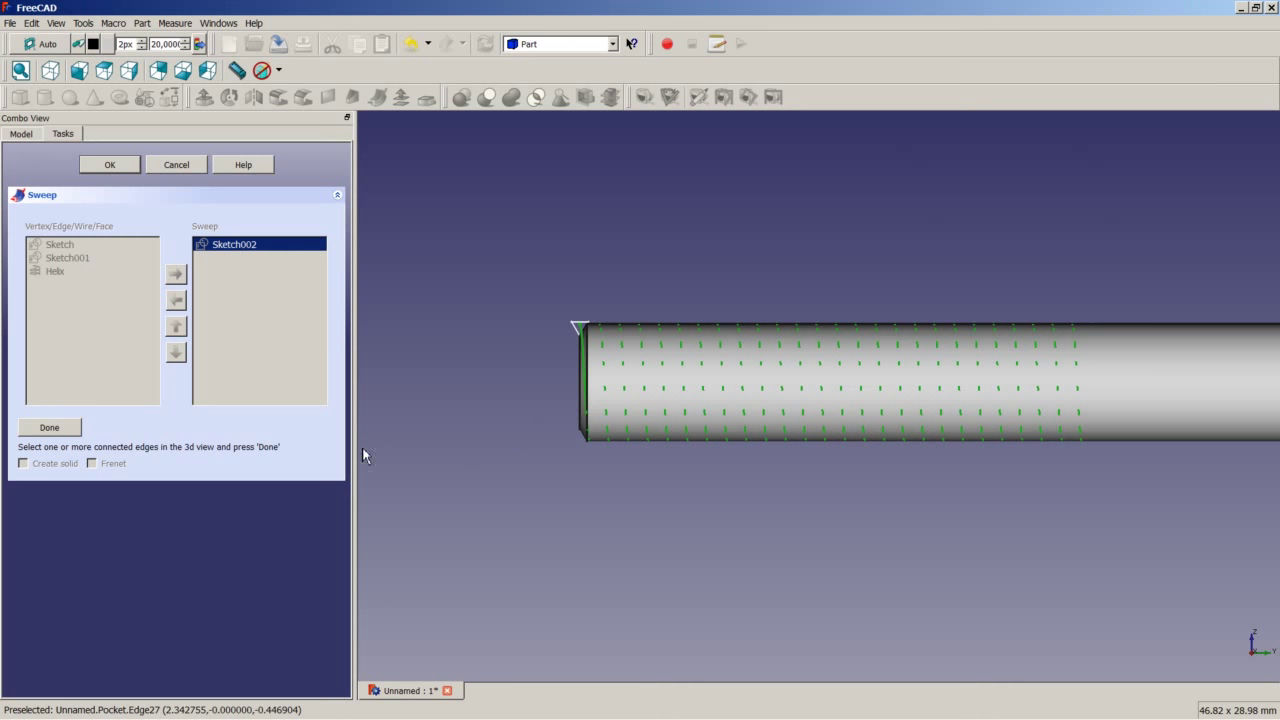
pyautogui.click(77, 436)
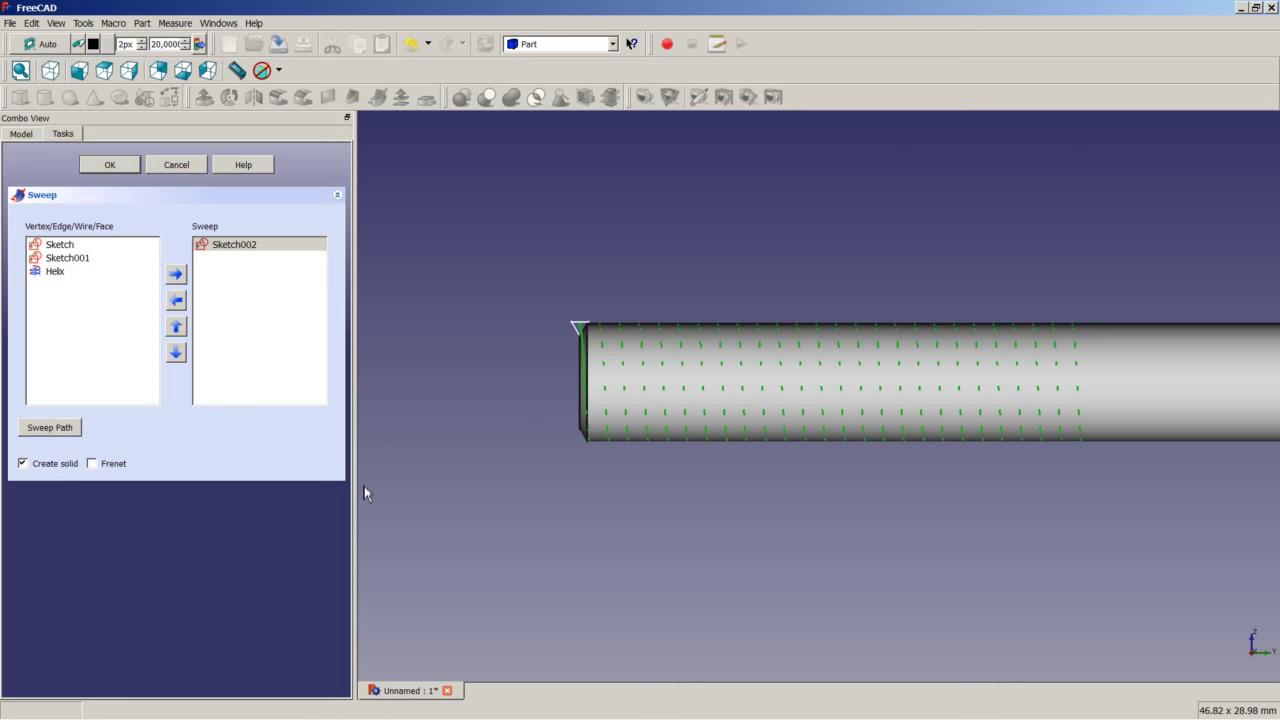
# - Enable the Frenet option and create the solid sweep of the triangle profile along the helix
pyautogui.click(116, 466)
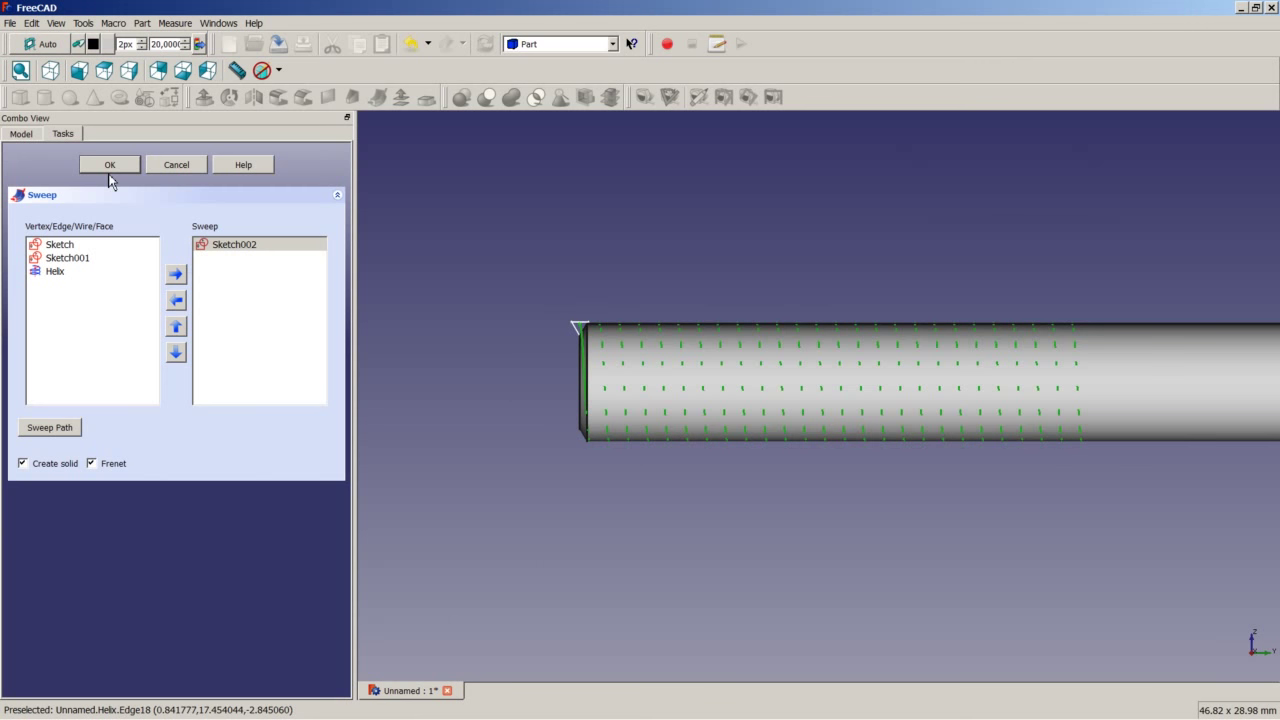
pyautogui.click(110, 165)
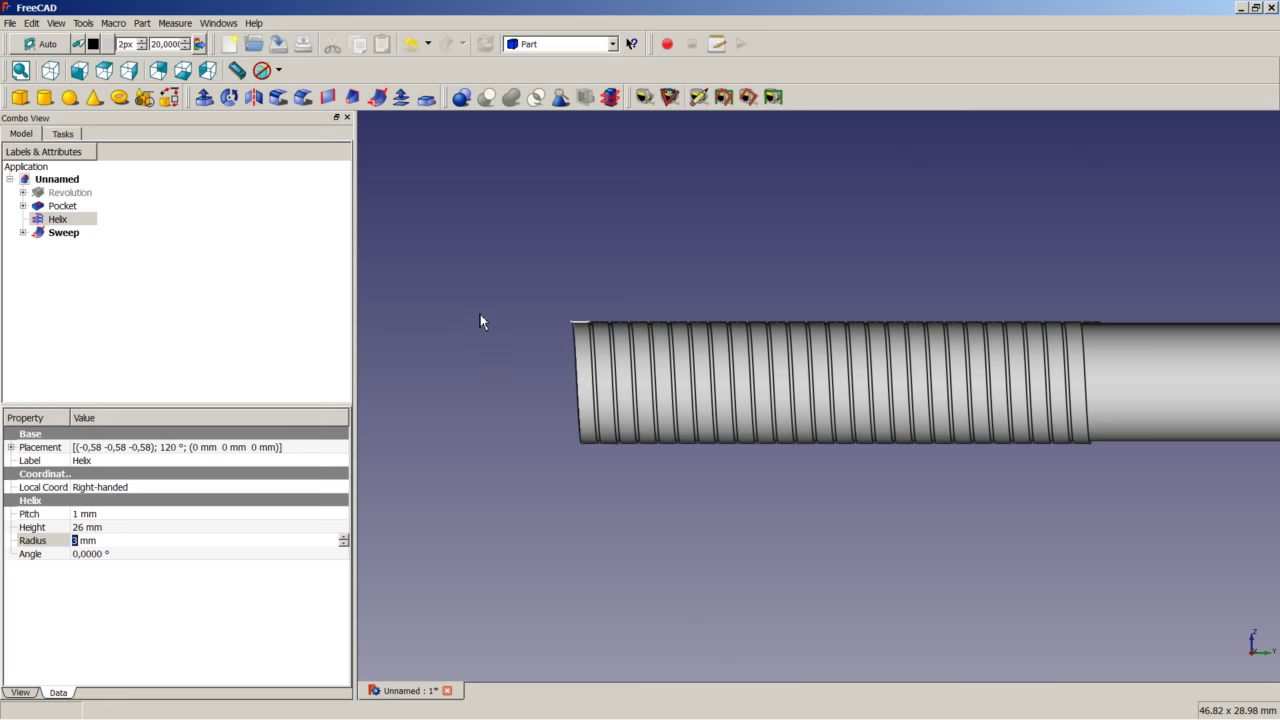
pyautogui.moveTo(480, 321); pyautogui.dragTo(623, 397, button='middle')
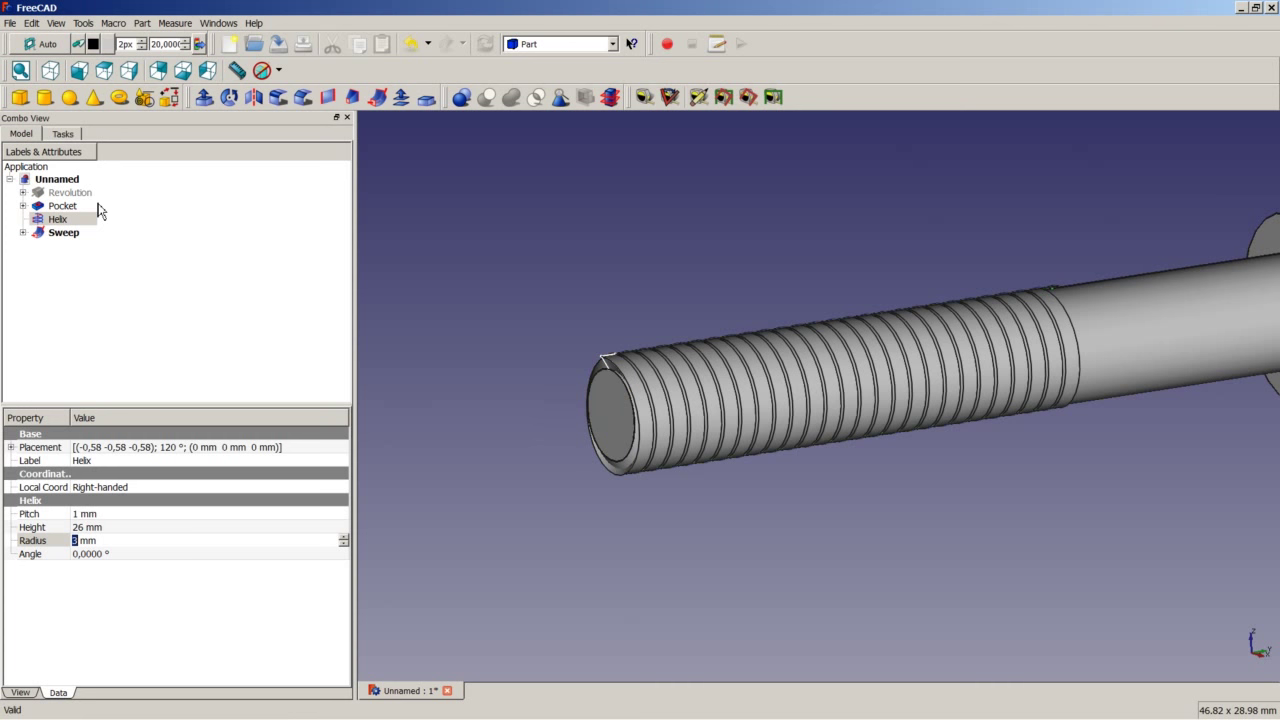
# - Cut the Sweep solid from the Pocket screw body with a Boolean Cut
pyautogui.click(62, 206)
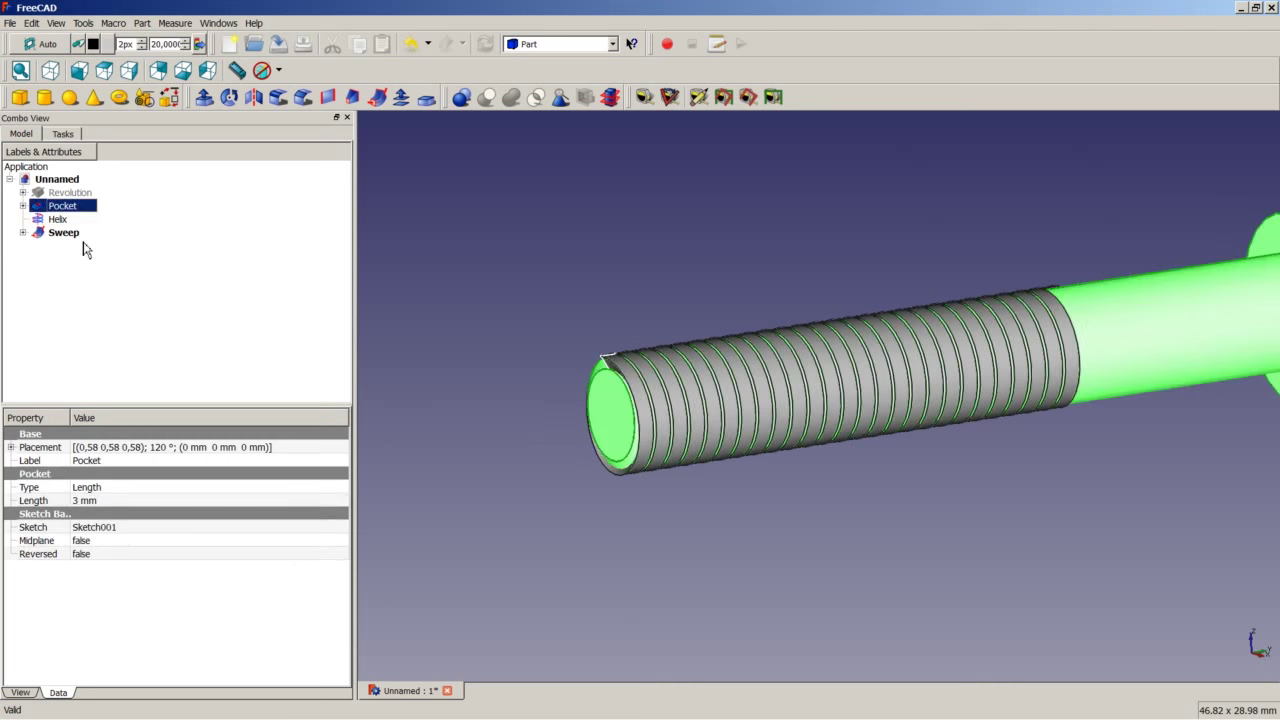
pyautogui.keyDown('ctrl'); pyautogui.click(72, 233); pyautogui.keyUp('ctrl')
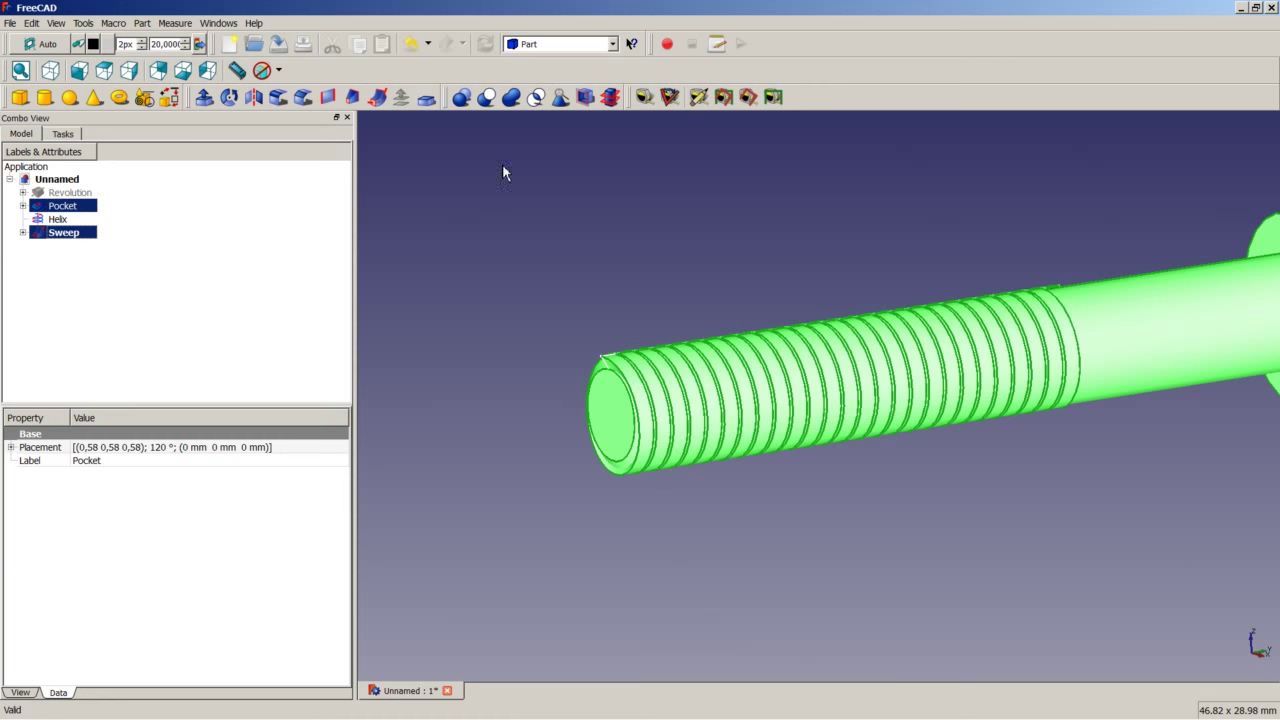
pyautogui.click(486, 97)
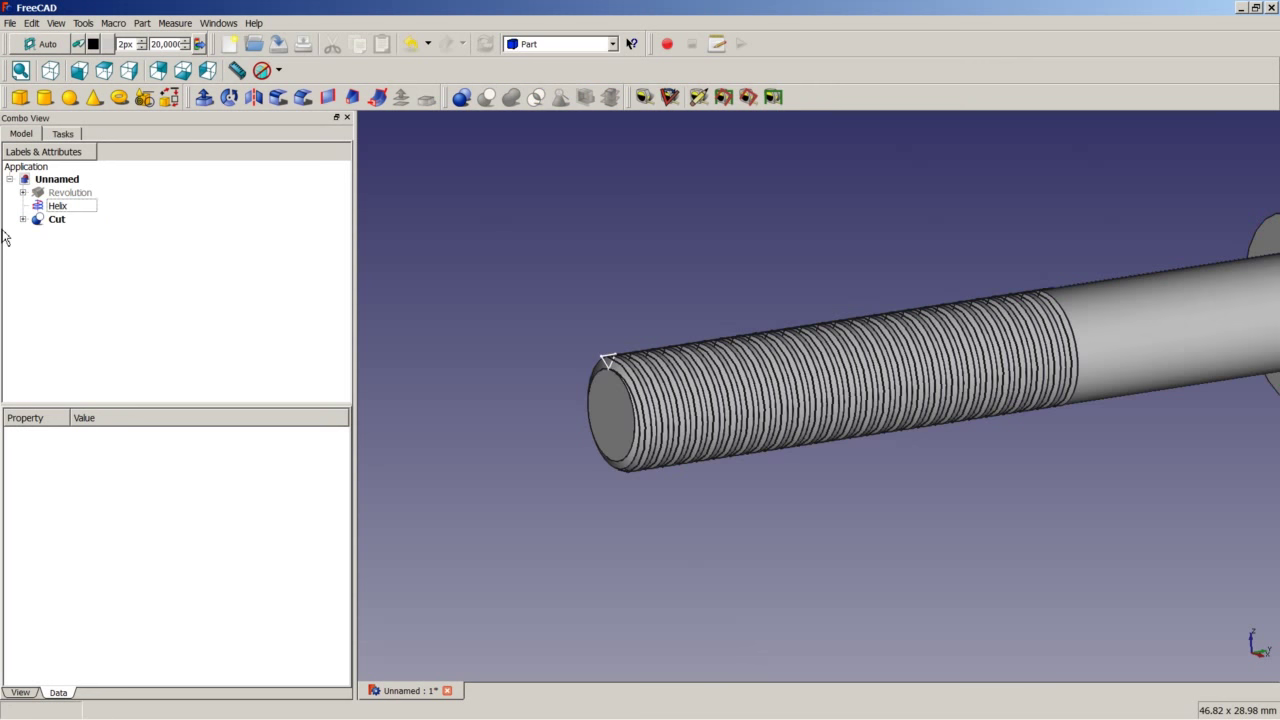
# - Hide the triangle sketch Sketch002 belonging to the Sweep inside the Cut
pyautogui.click(22, 219)
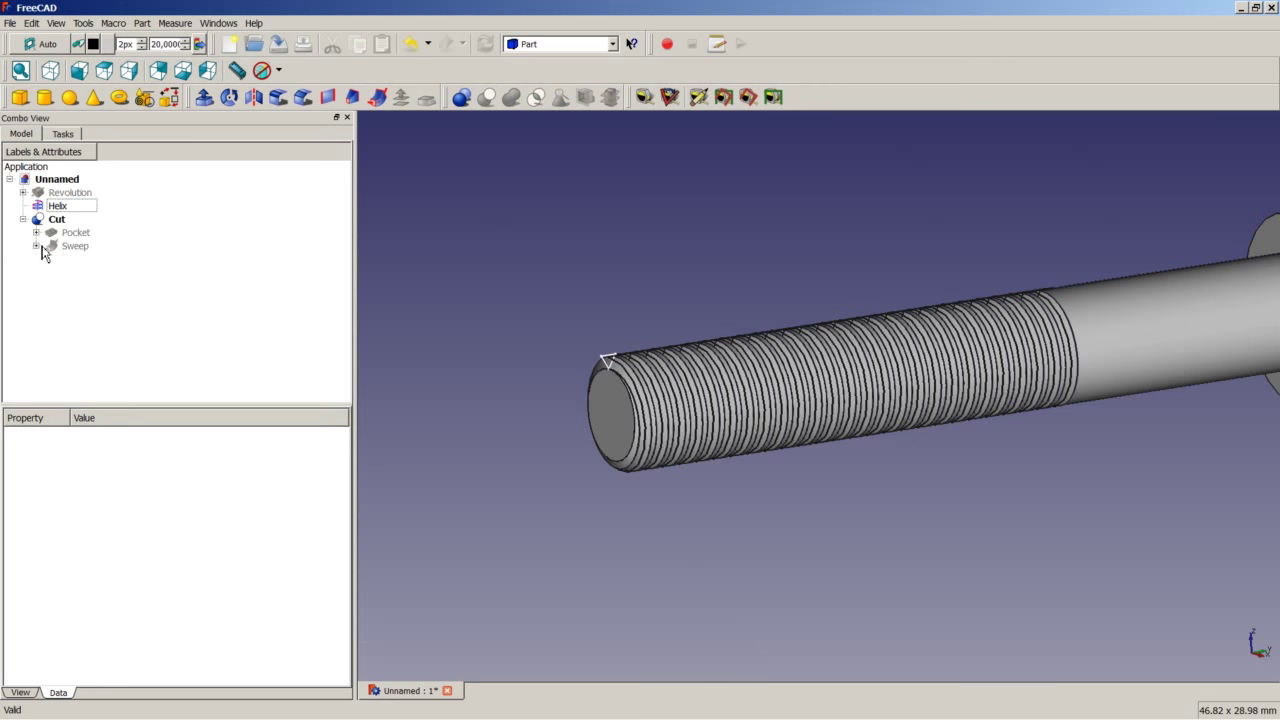
pyautogui.click(36, 245)
pyautogui.click(84, 260)
pyautogui.rightClick(82, 261)
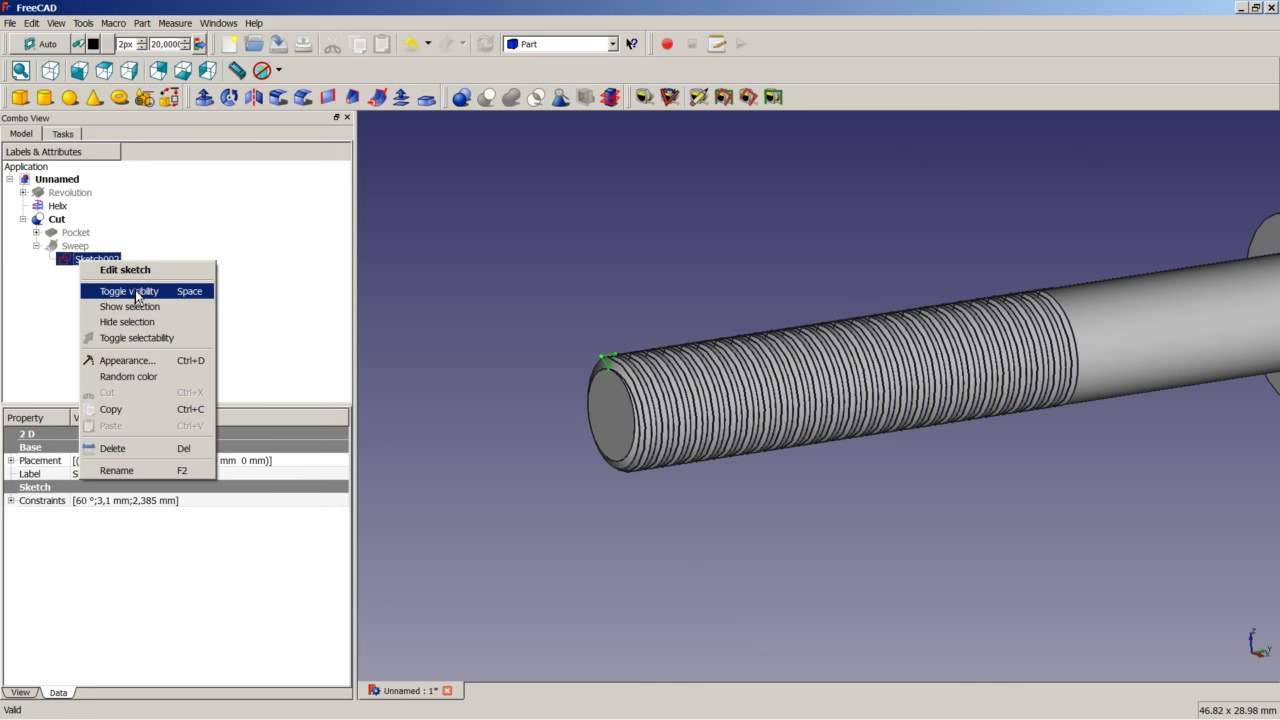
pyautogui.click(135, 294)
pyautogui.click(23, 219)
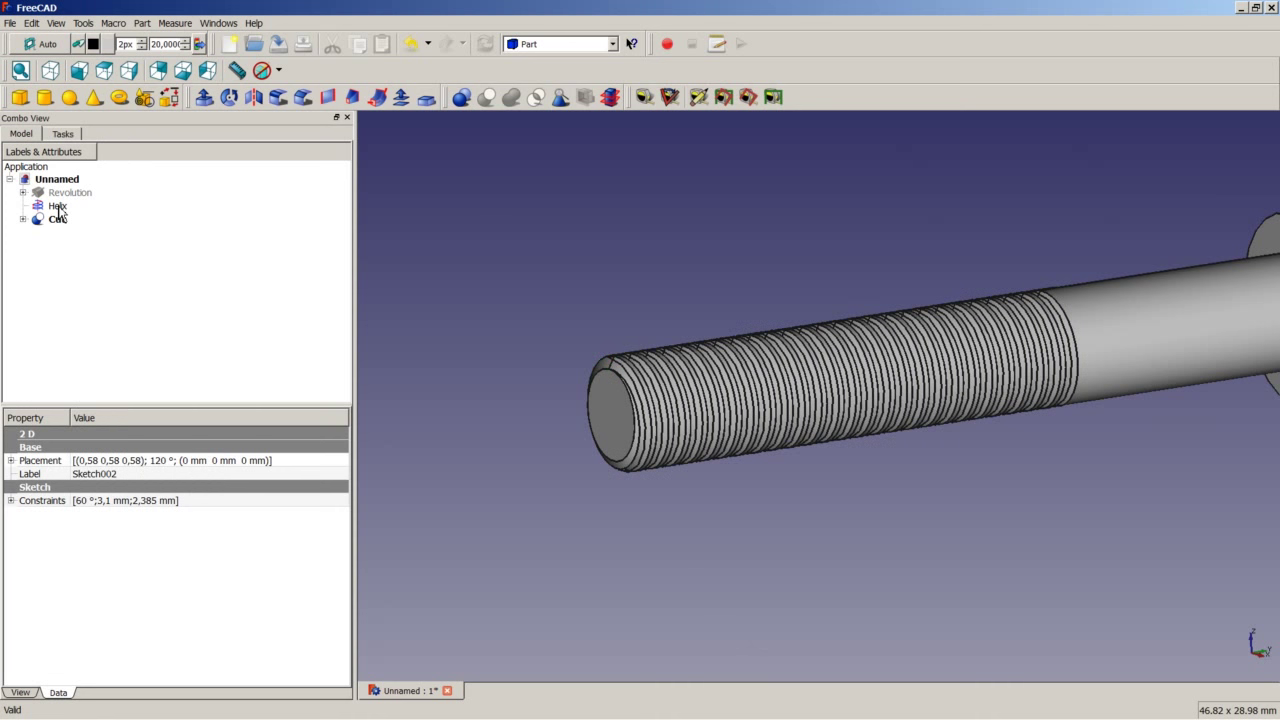
# - Hide the Helix so only the threaded screw is shown
pyautogui.click(58, 207)
pyautogui.rightClick(58, 206)
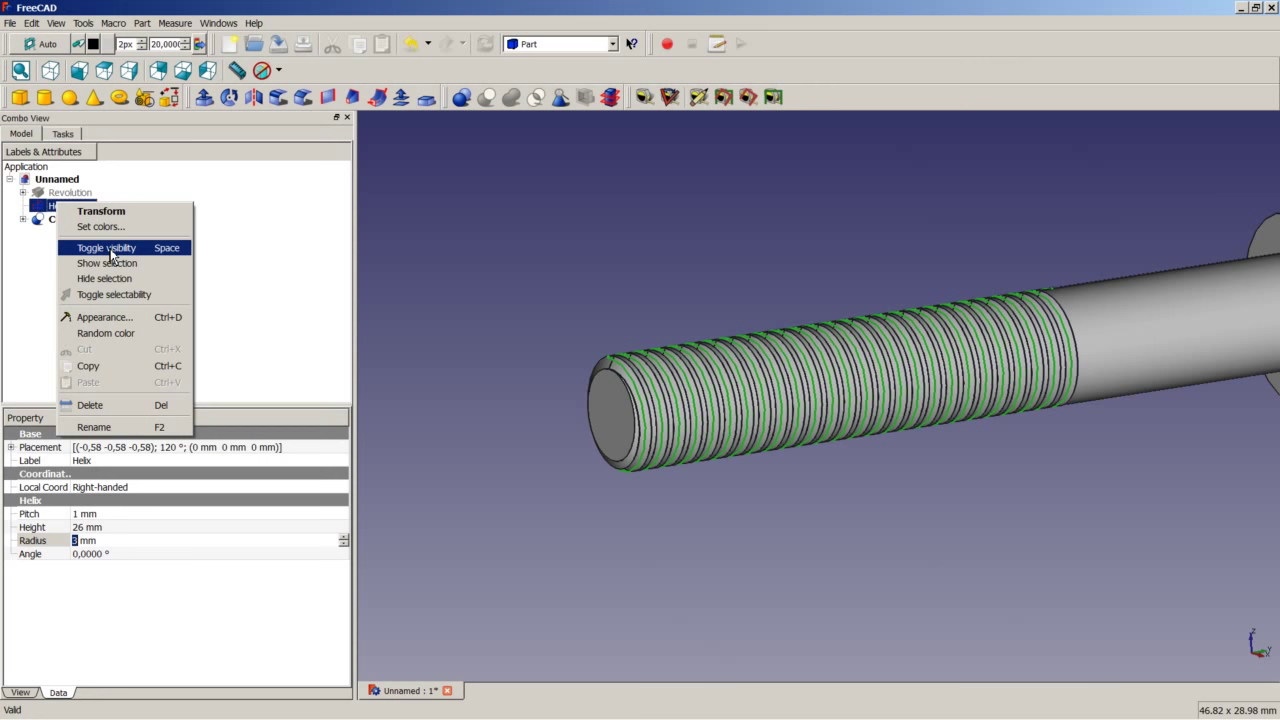
pyautogui.click(110, 250)
pyautogui.click(553, 342)
# - Examine the cut thread closely, especially the groove's end face where the thread meets the plain shank
pyautogui.moveTo(949, 423); pyautogui.dragTo(849, 529, button='middle')
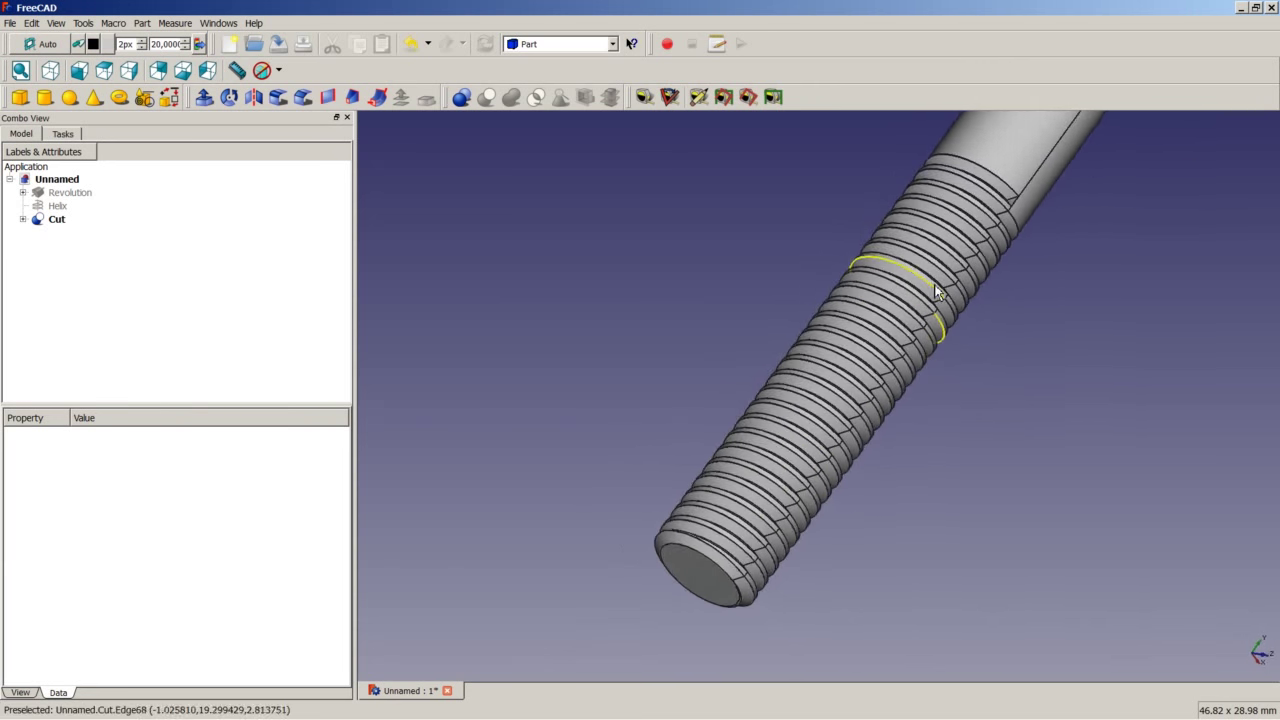
pyautogui.scroll(2, 938, 291)
pyautogui.scroll(-5, 940, 285)
pyautogui.scroll(7, 975, 225)
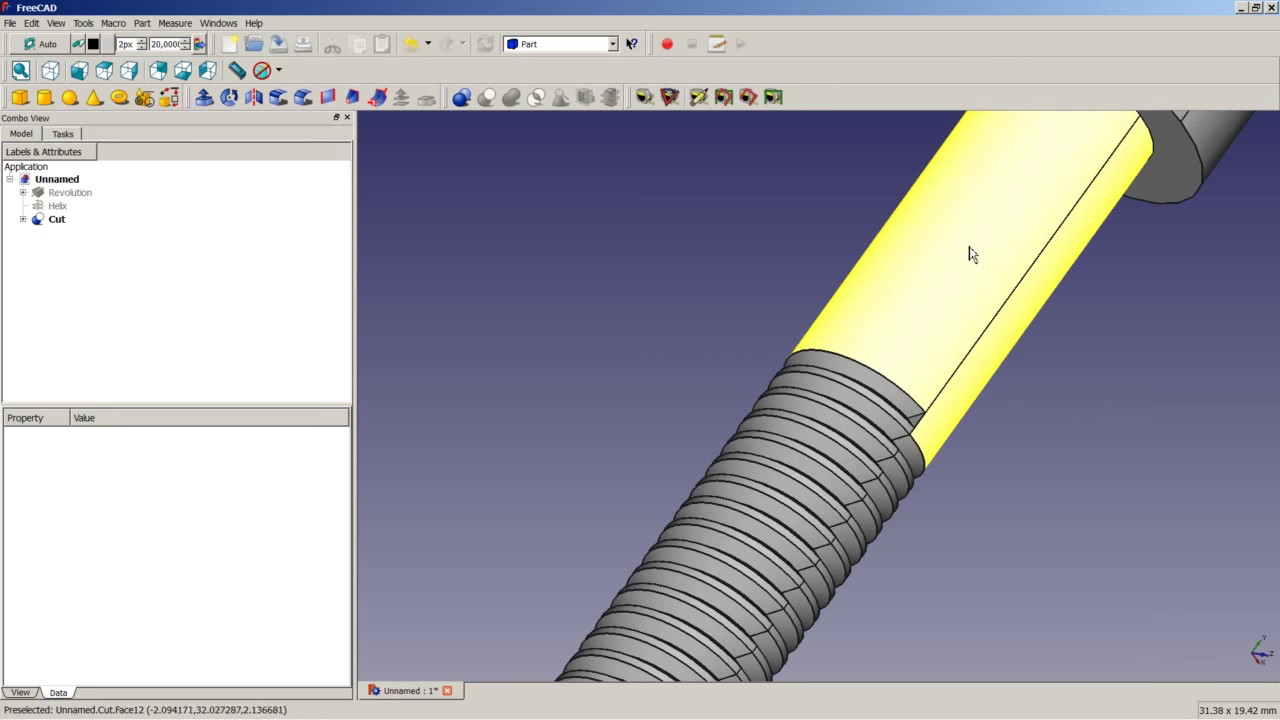
pyautogui.moveTo(917, 374)
pyautogui.mouseDown(button='middle')
pyautogui.moveTo(917, 443)
pyautogui.moveTo(918, 378)
pyautogui.mouseUp(button='middle')
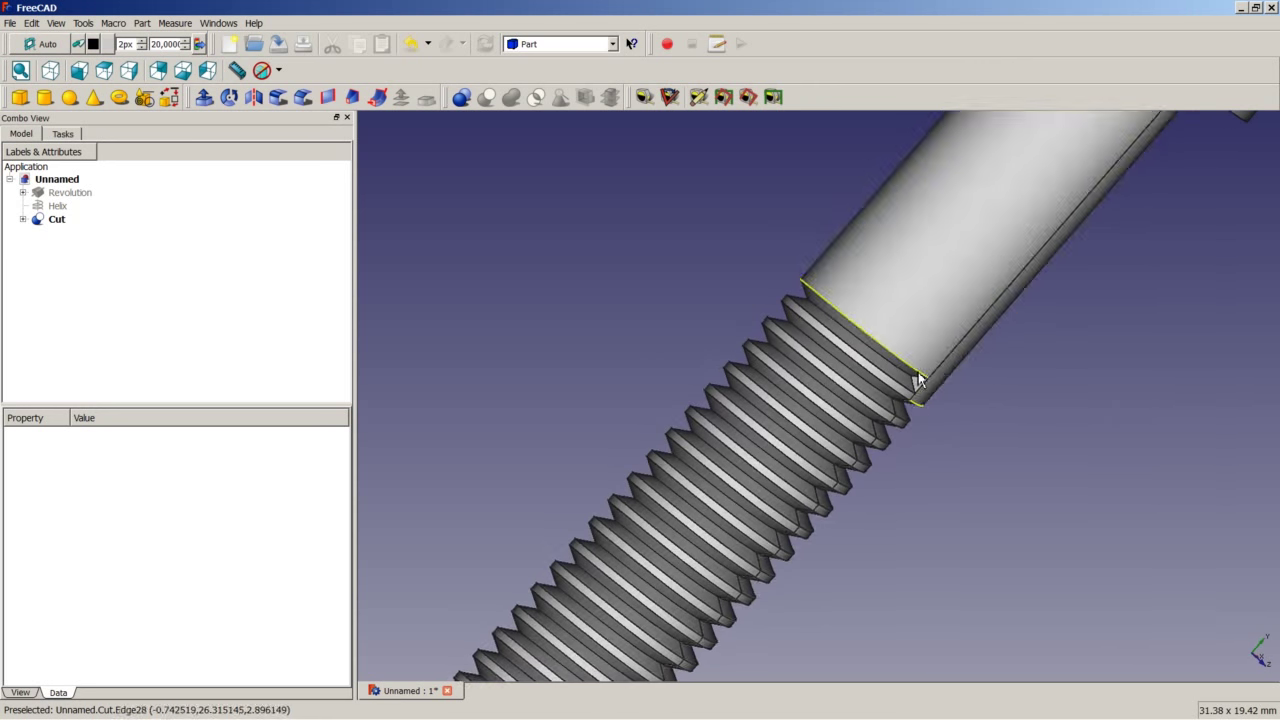
pyautogui.scroll(3, 917, 378)
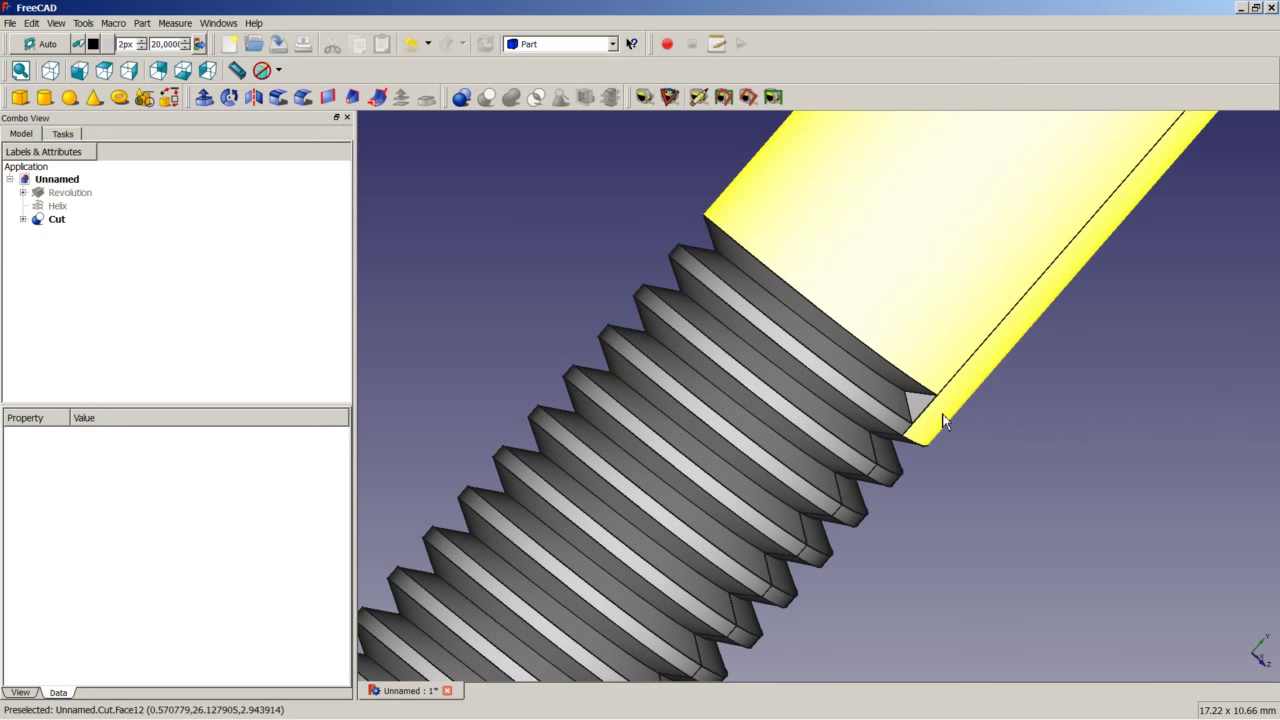
pyautogui.moveTo(944, 420); pyautogui.dragTo(886, 443, button='middle')
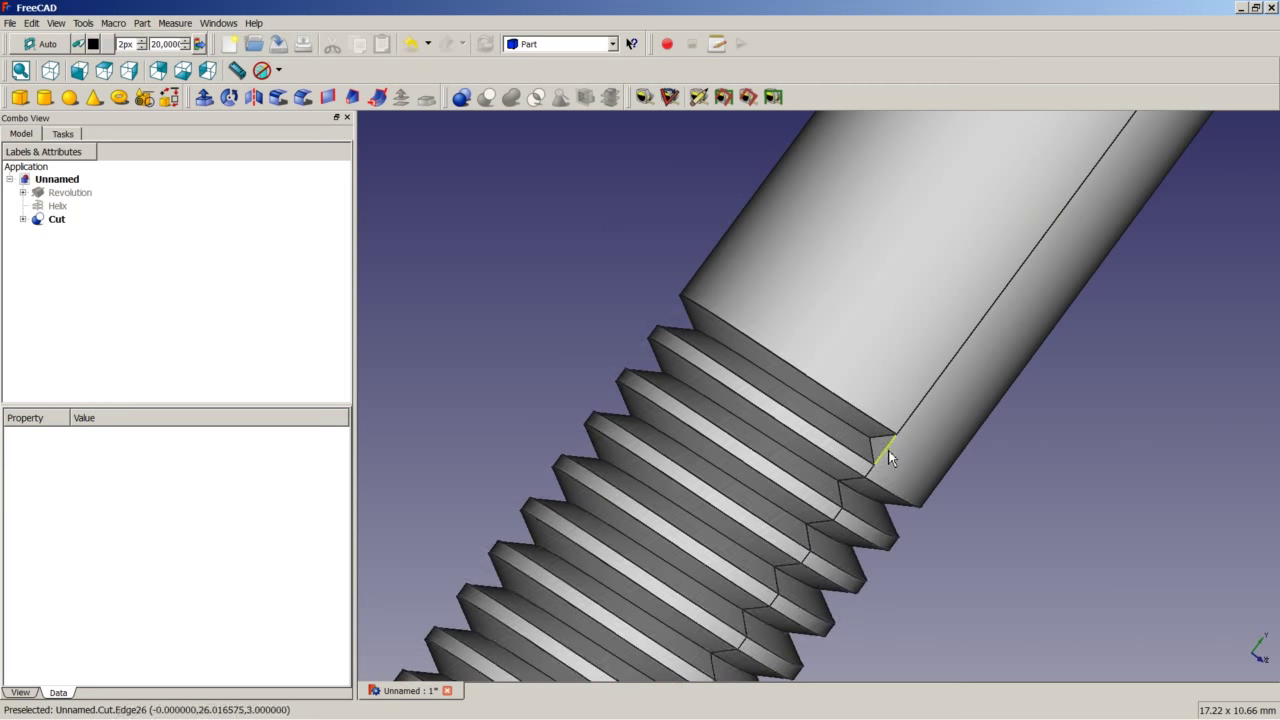
pyautogui.scroll(-5, 890, 452)
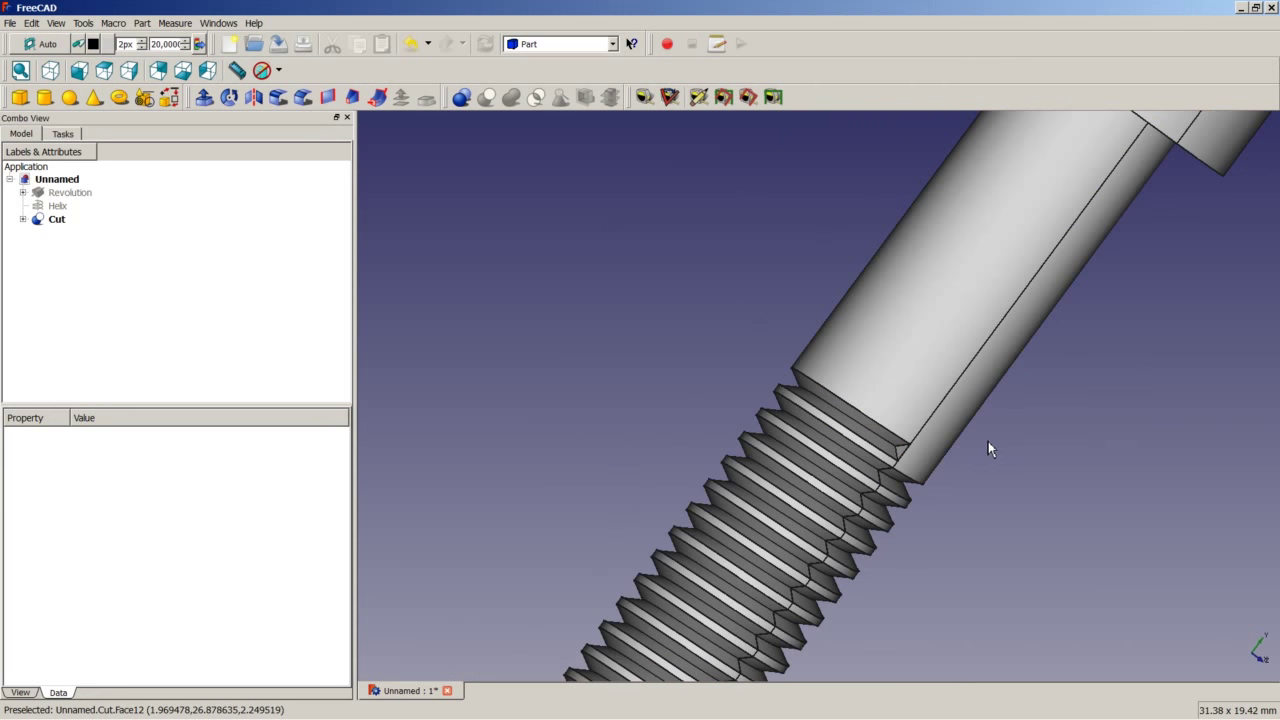
pyautogui.scroll(5, 1008, 445)
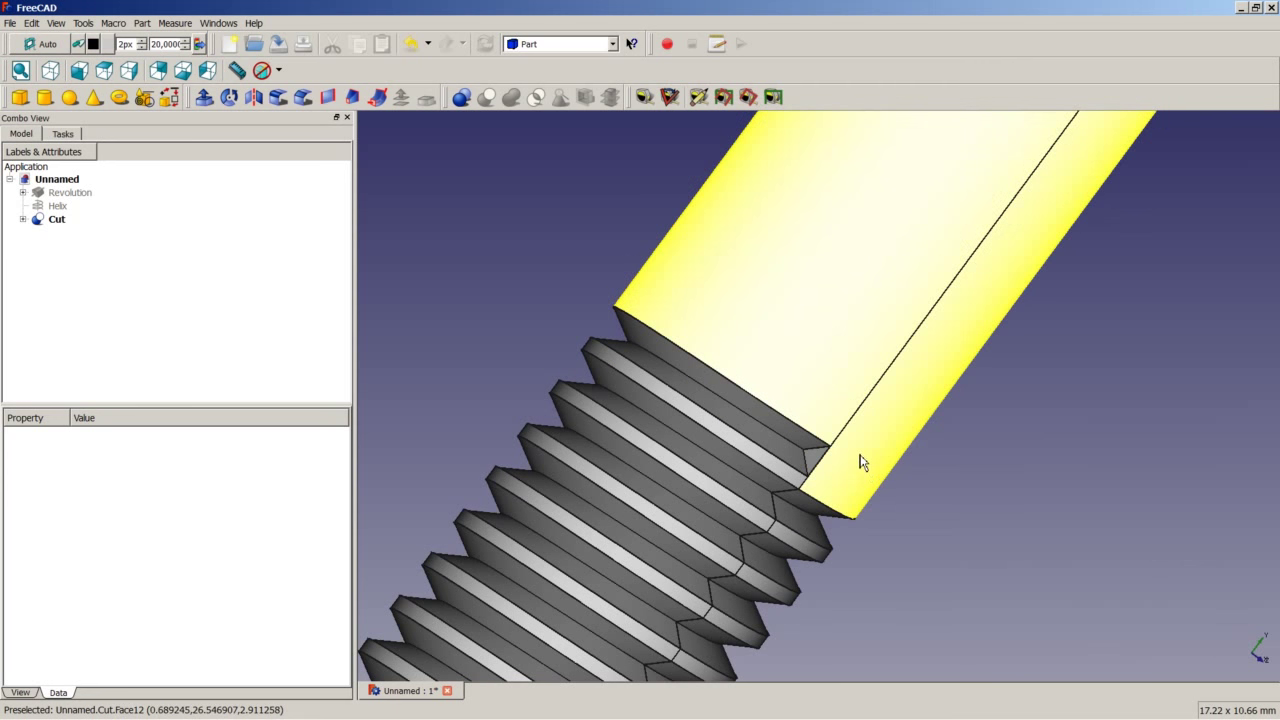
pyautogui.scroll(4, 857, 460)
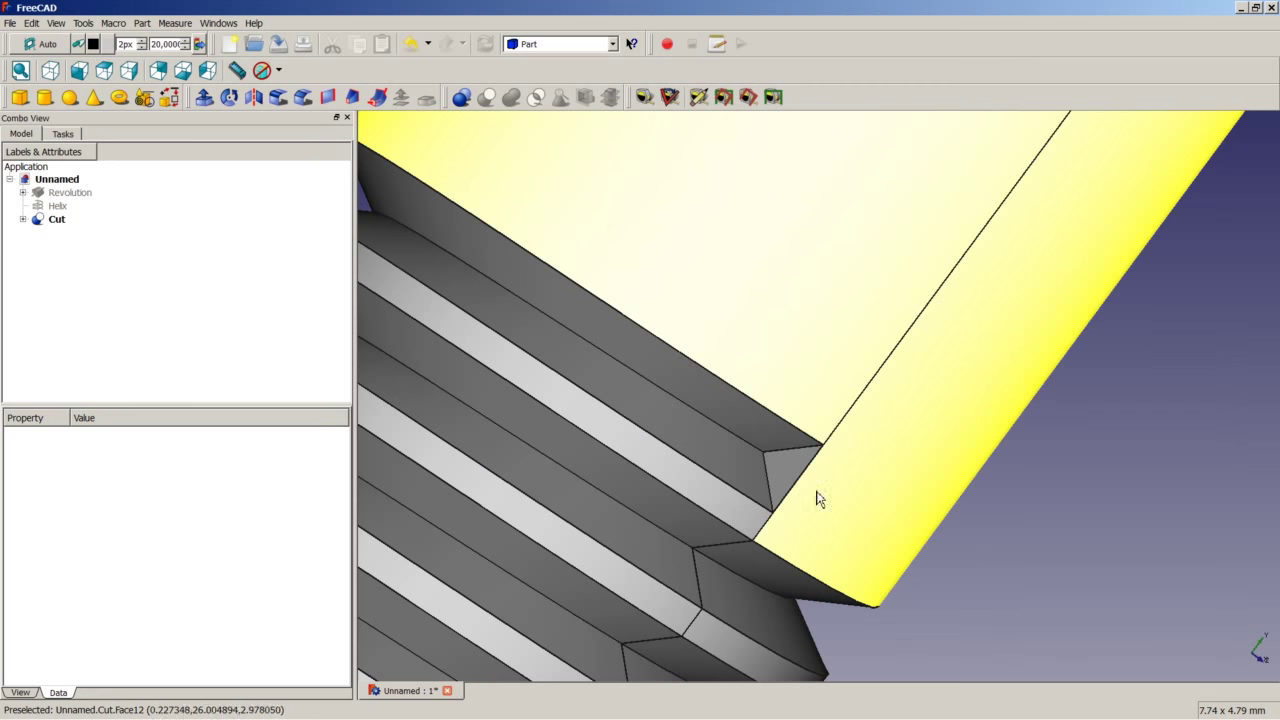
pyautogui.scroll(-6, 866, 500)
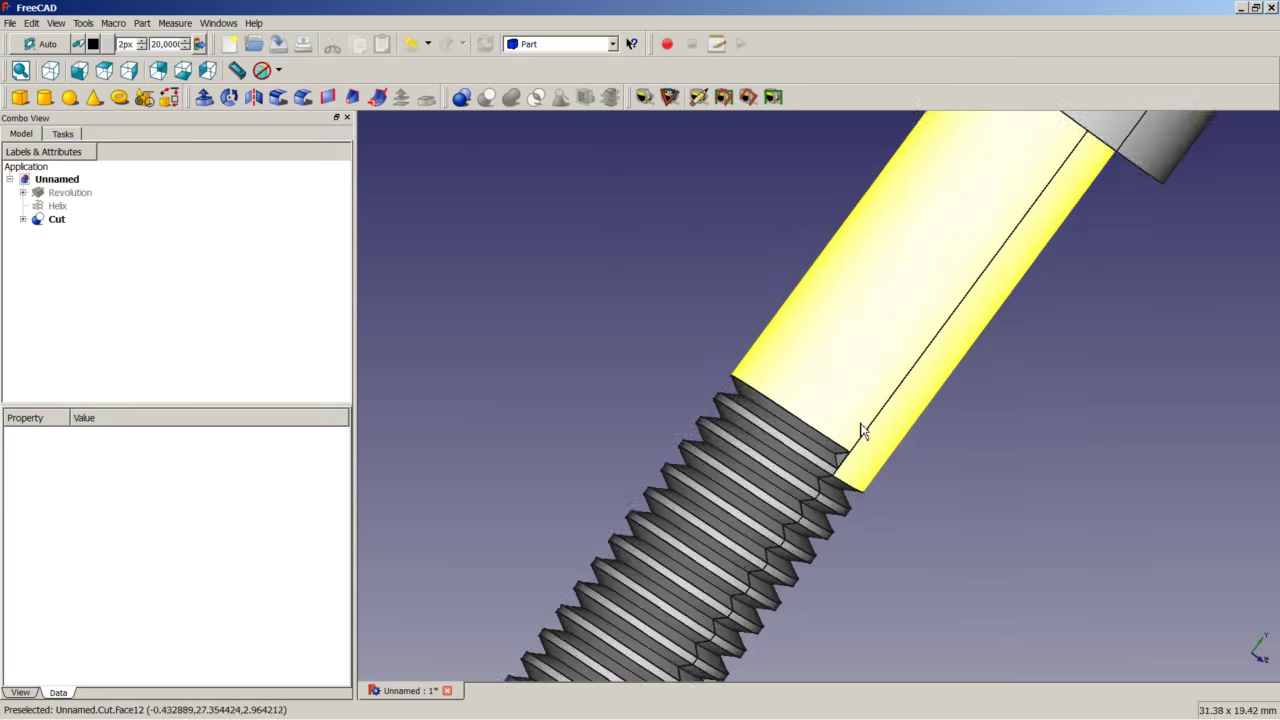
pyautogui.scroll(2, 863, 430)
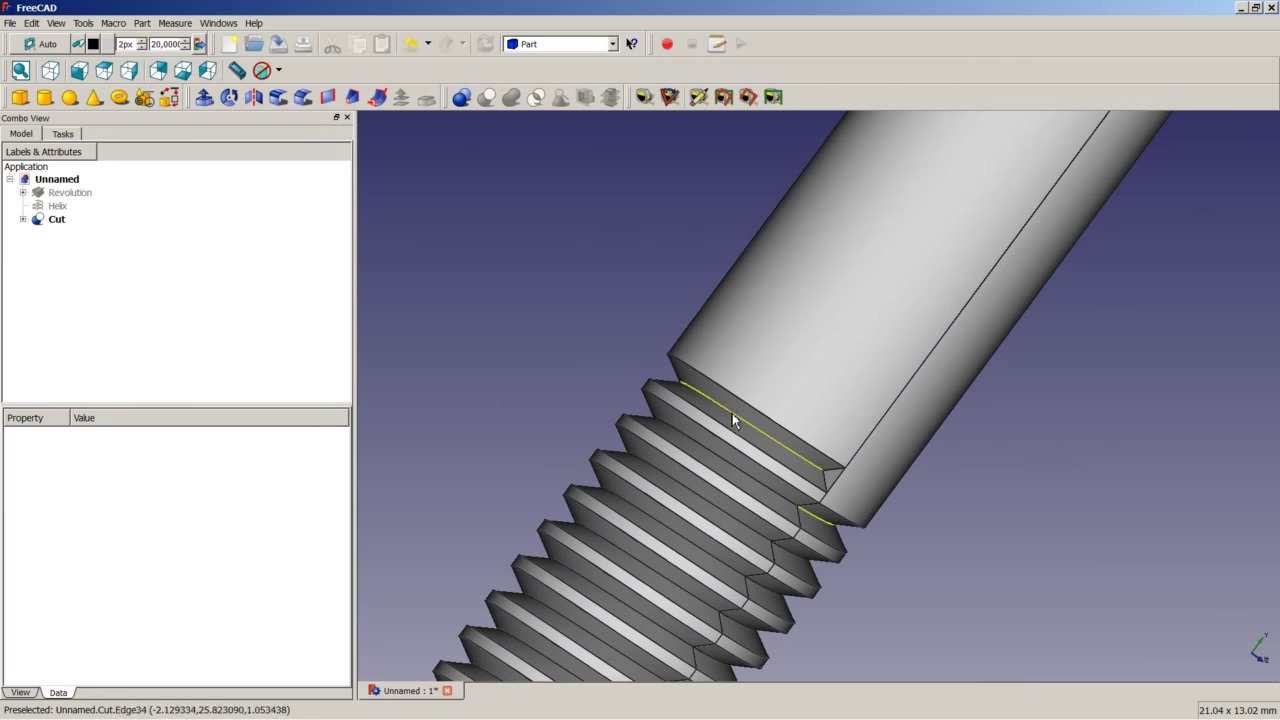
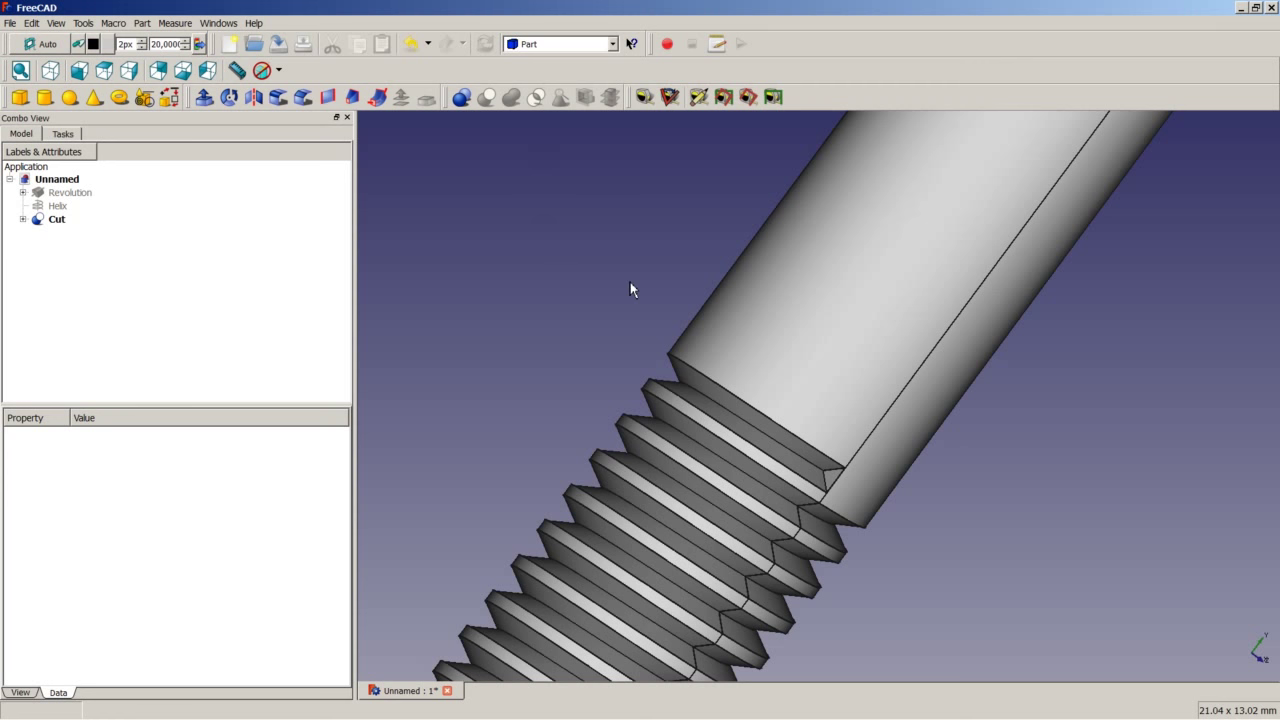
pyautogui.scroll(3, 610, 276)
pyautogui.scroll(-3, 606, 268)
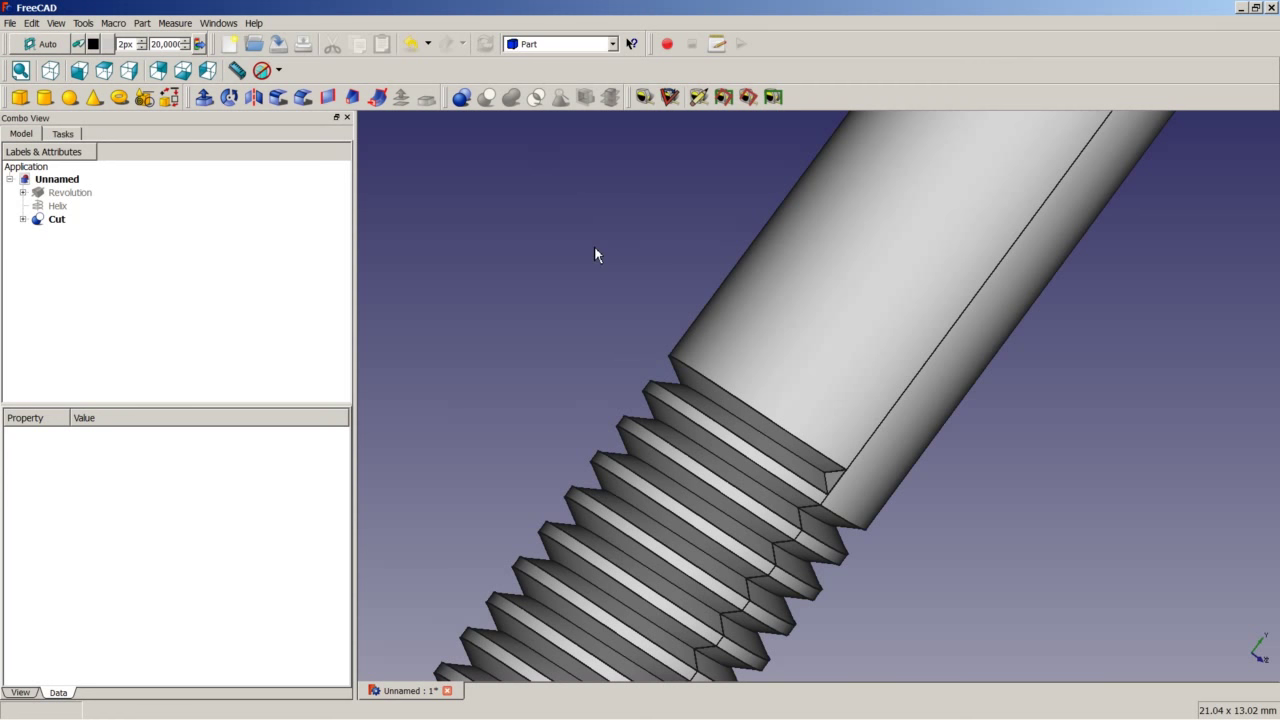
pyautogui.scroll(3, 903, 486)
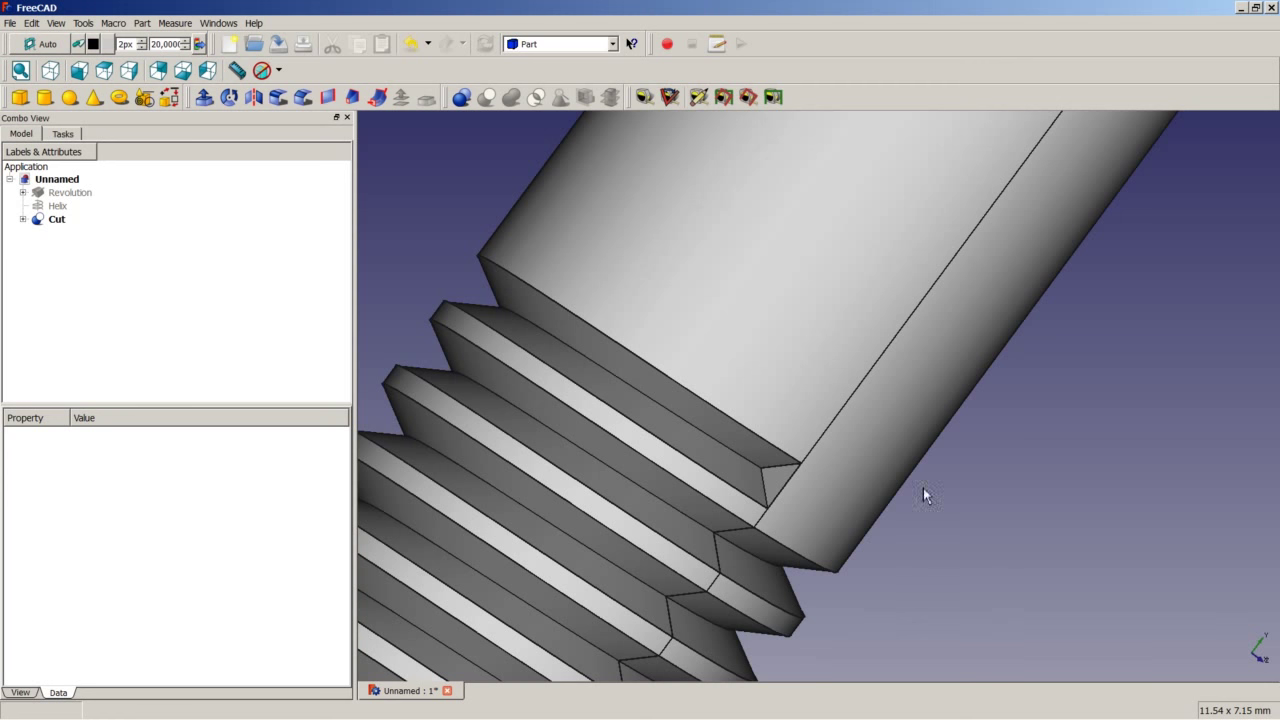
pyautogui.scroll(-1, 923, 488)
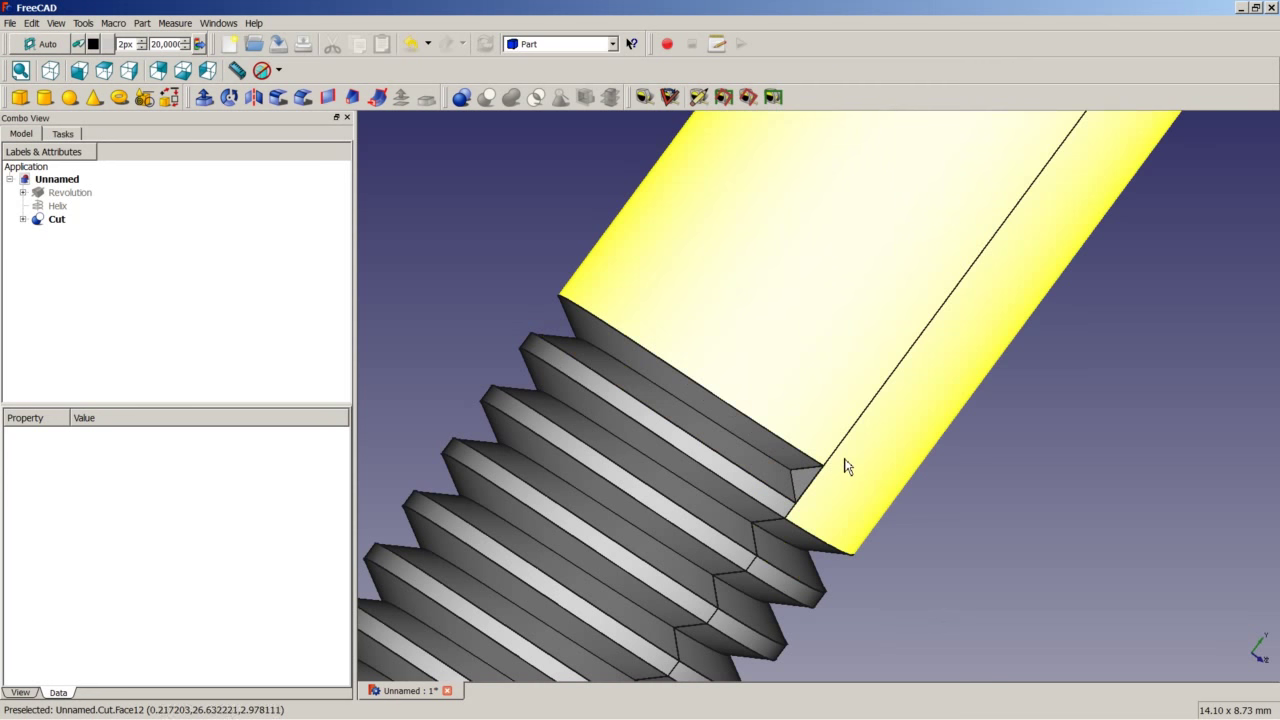
pyautogui.scroll(-2, 746, 340)
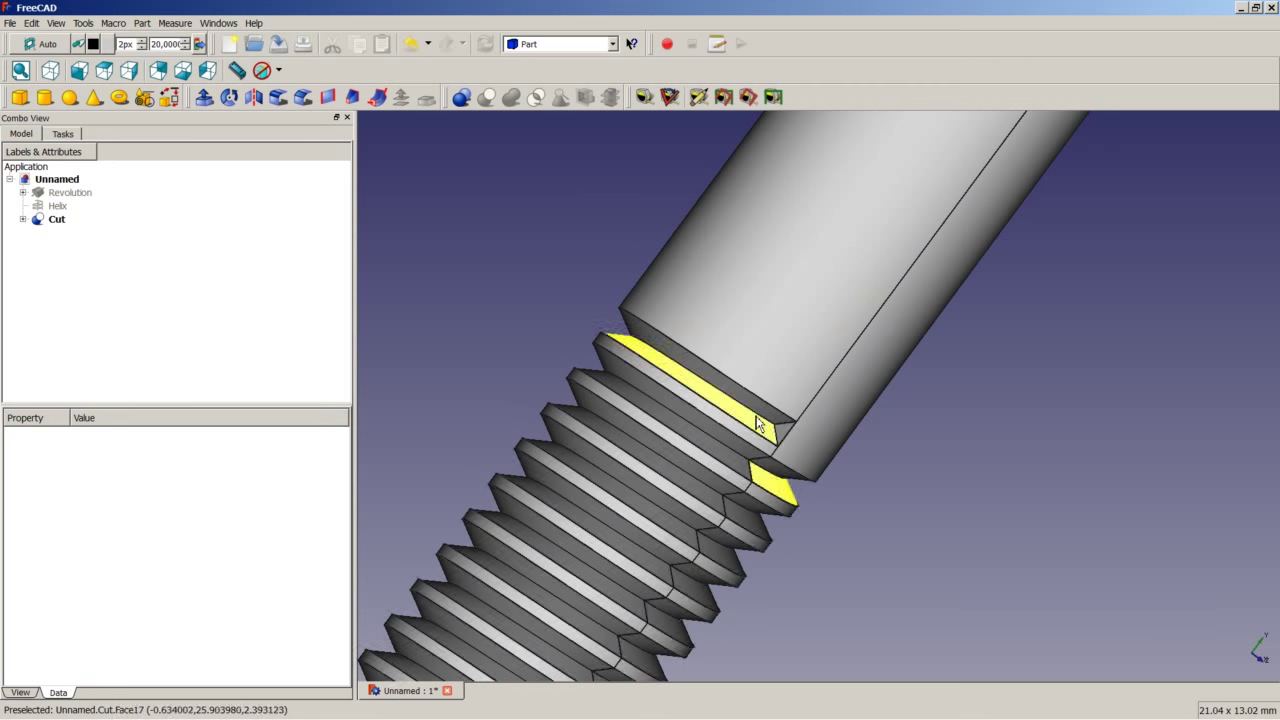
pyautogui.scroll(-3, 790, 440)
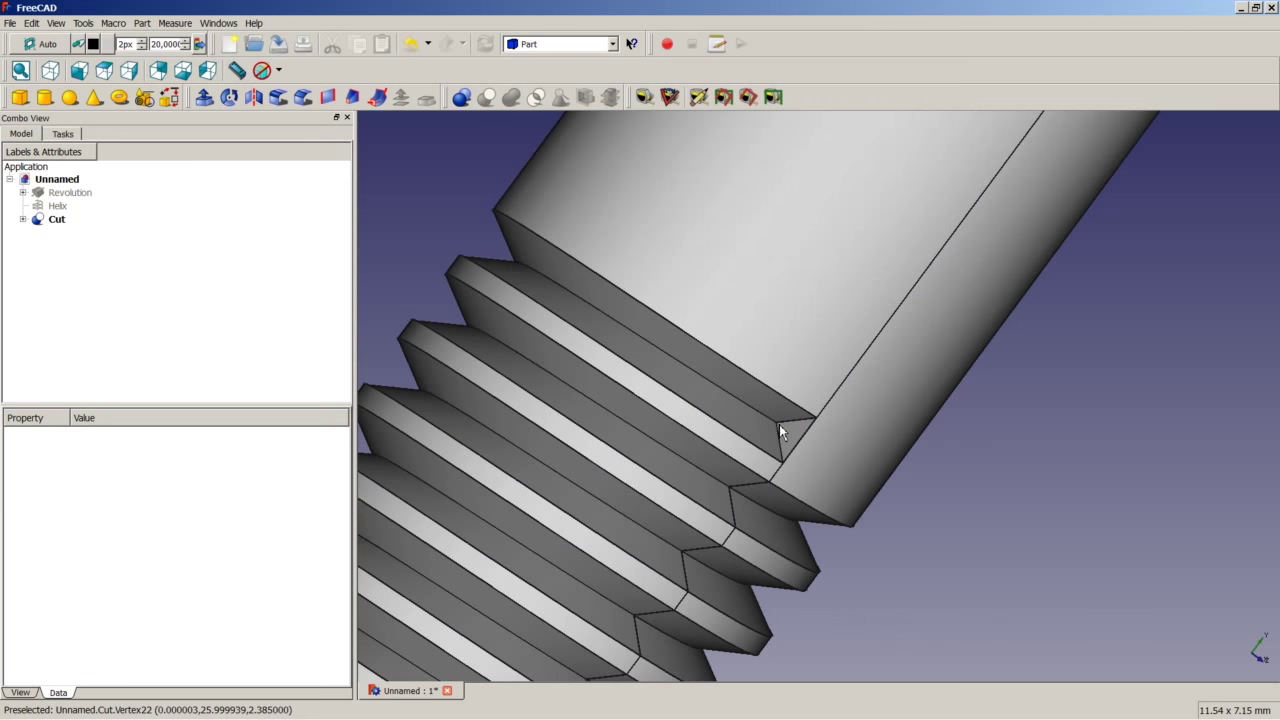
pyautogui.scroll(-2, 778, 431)
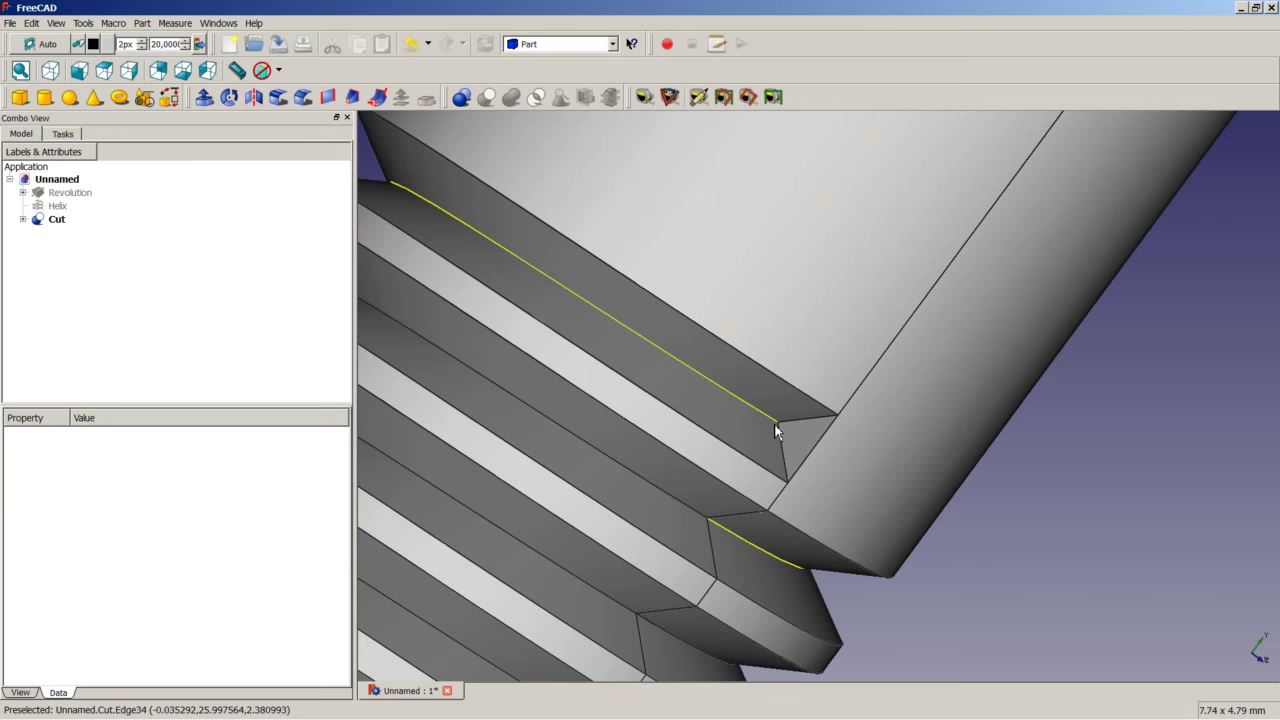
pyautogui.scroll(-3, 778, 431)
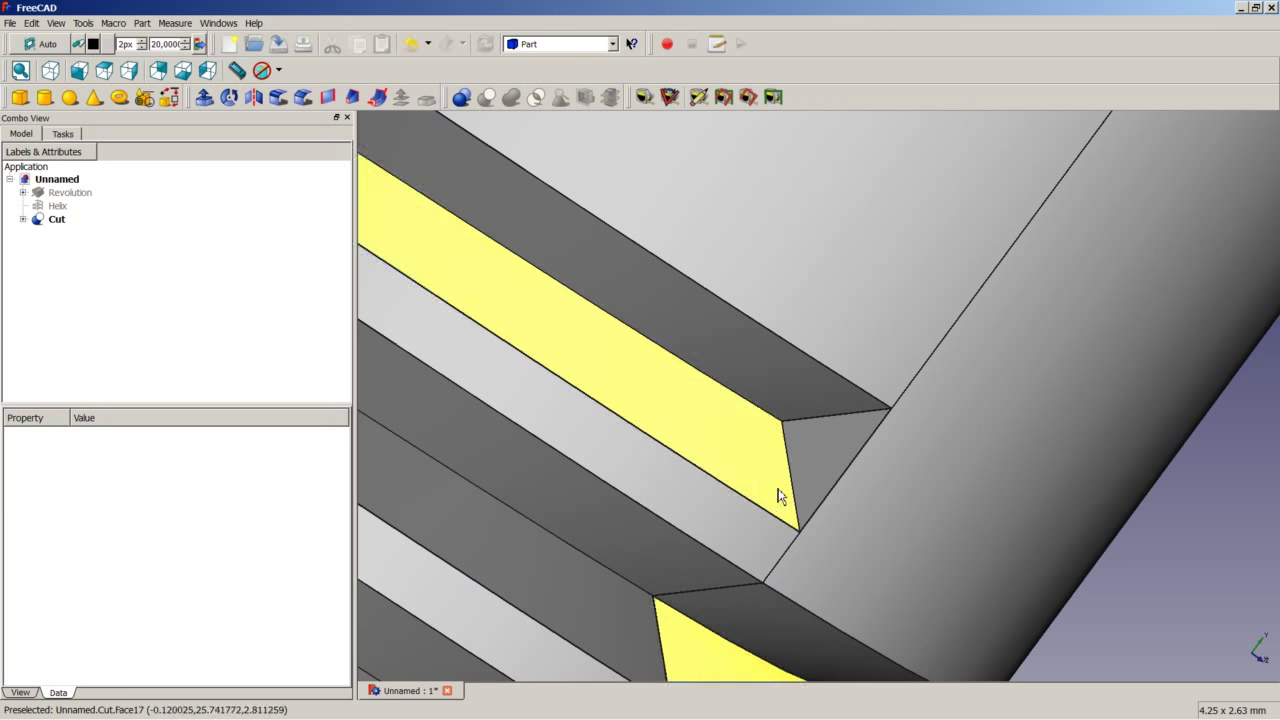
pyautogui.scroll(4, 780, 480)
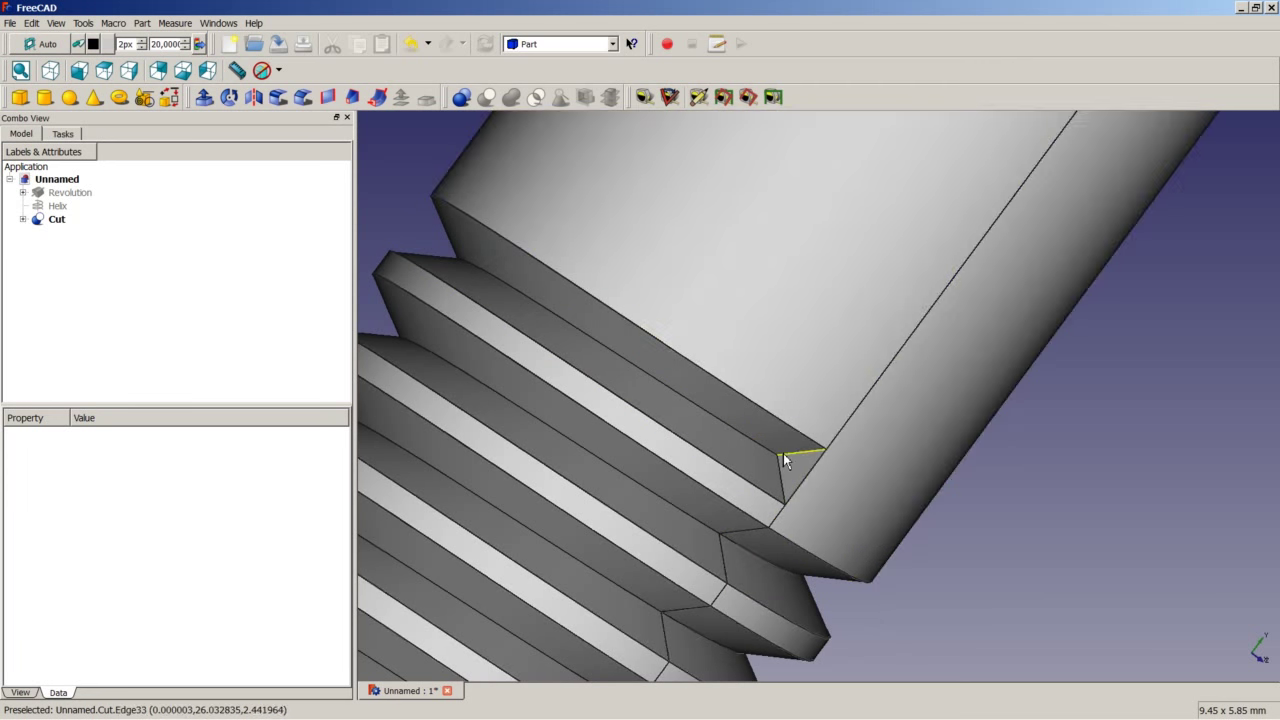
pyautogui.scroll(-3, 772, 455)
pyautogui.scroll(-3, 772, 455)
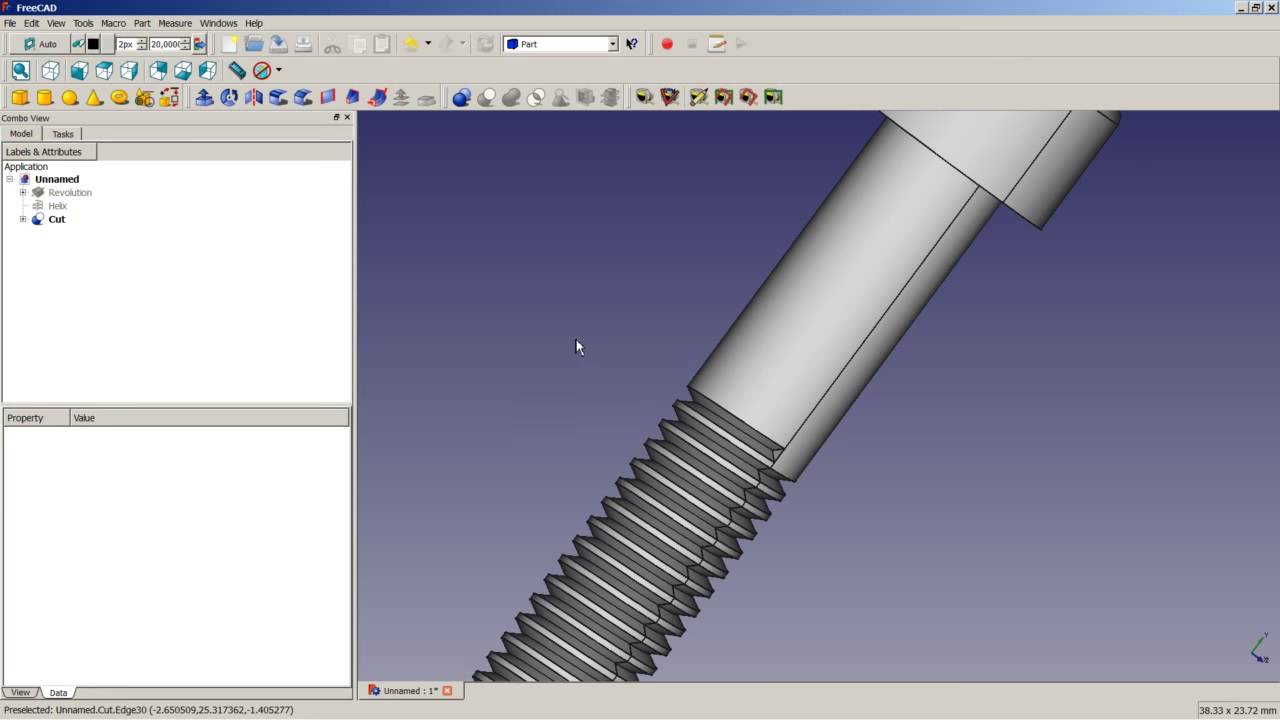
pyautogui.scroll(-5, 575, 350)
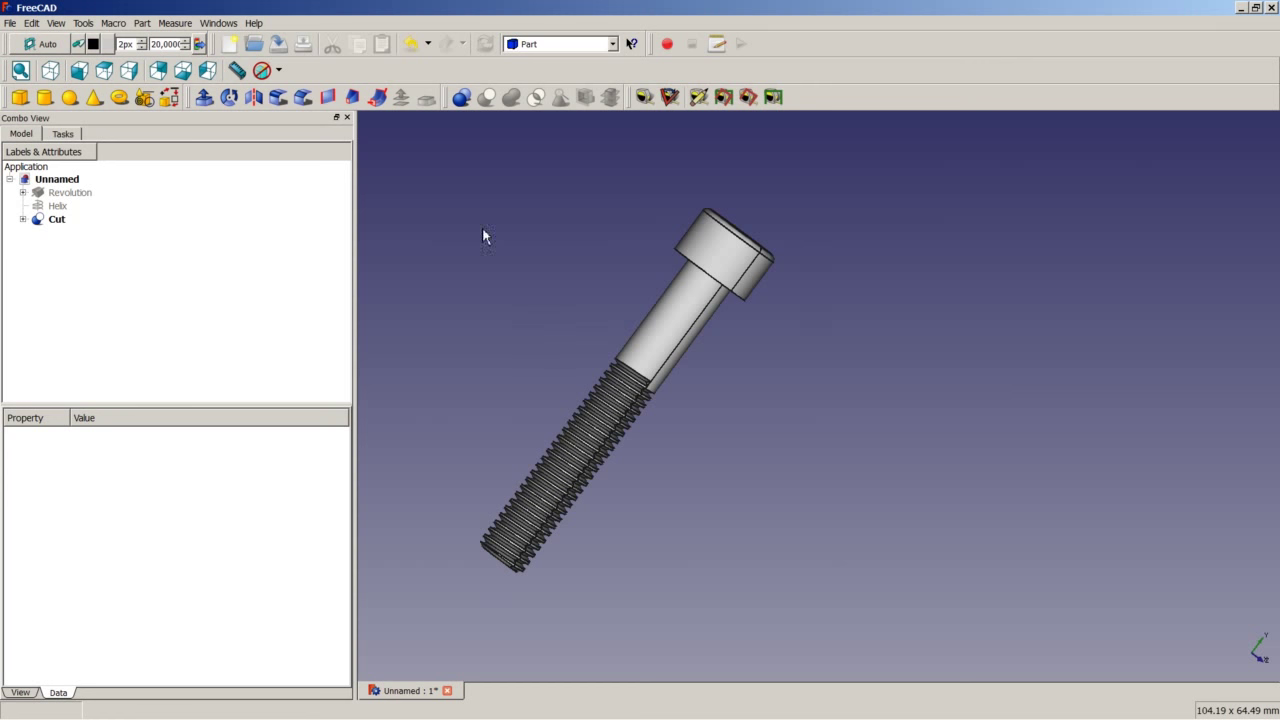
# - Show the whole screw in an isometric view and save the document
pyautogui.click(50, 70)
pyautogui.rightClick(579, 288)
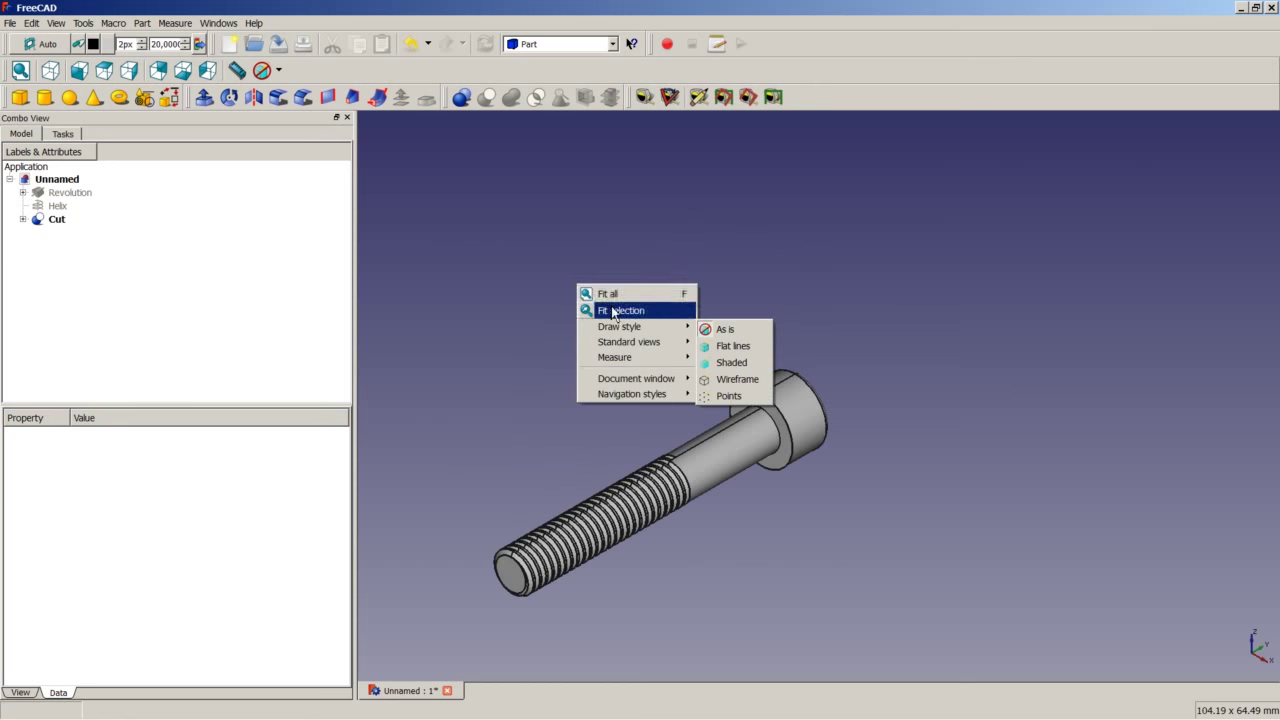
pyautogui.click(614, 312)
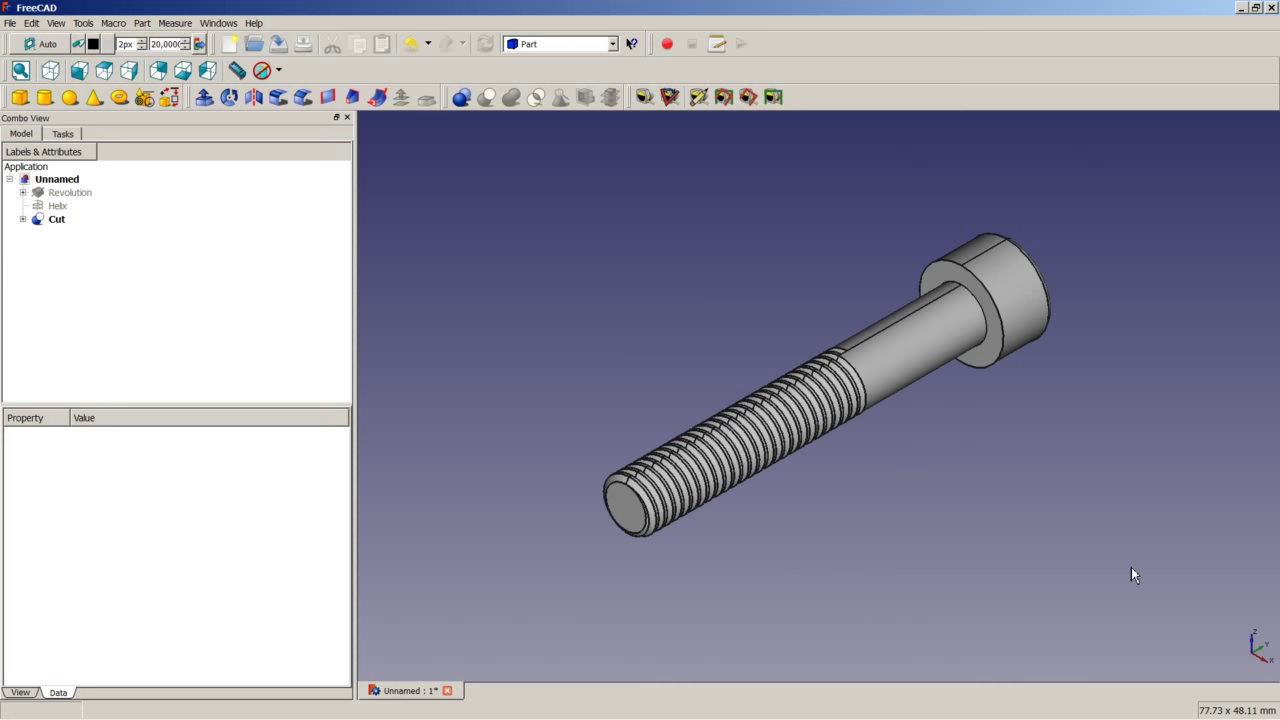
pyautogui.hotkey('ctrl', 's')
# - Hide the Cut and create a new sketch on the YZ-Plane in the Part Design workbench
pyautogui.rightClick(56, 219)
pyautogui.click(105, 264)
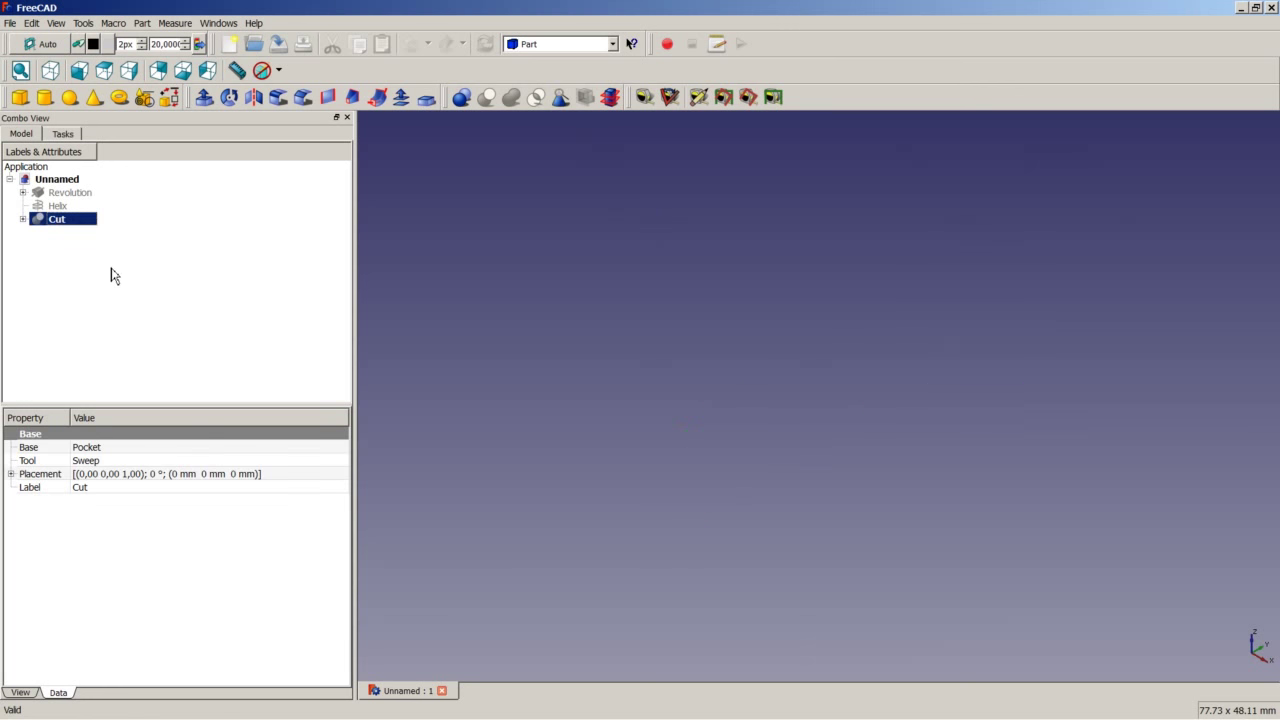
pyautogui.click(563, 44)
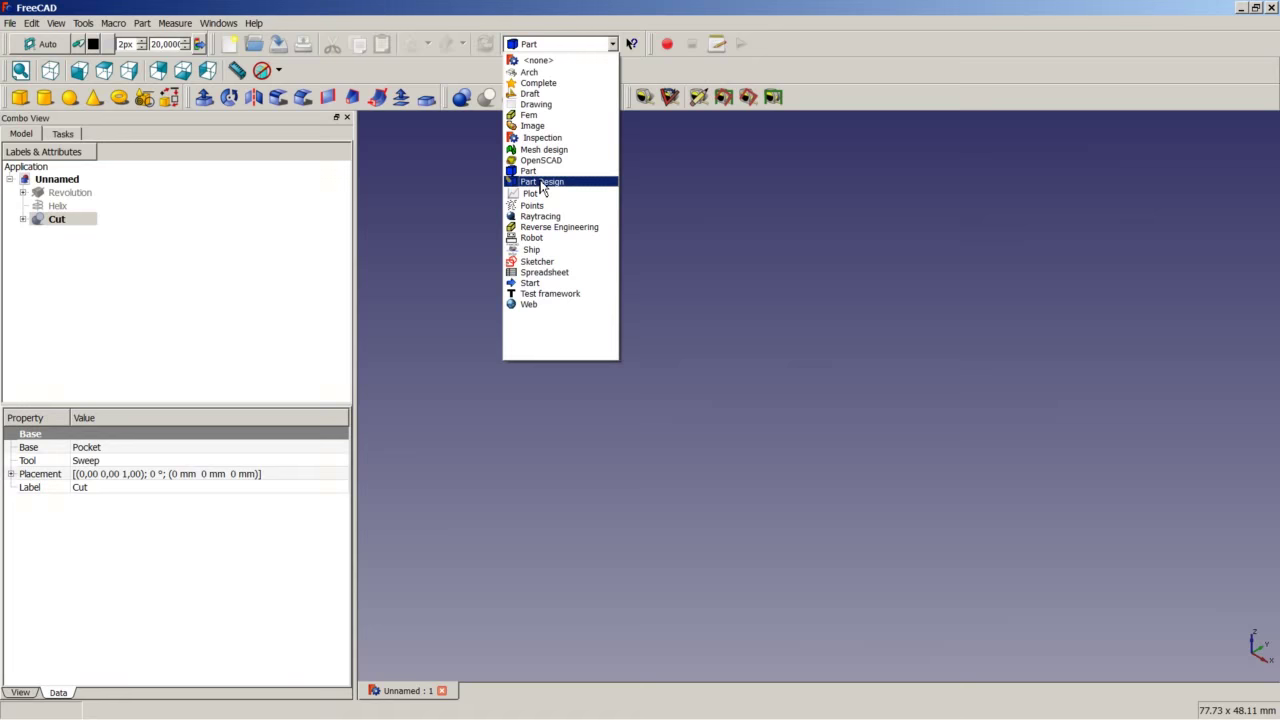
pyautogui.click(541, 182)
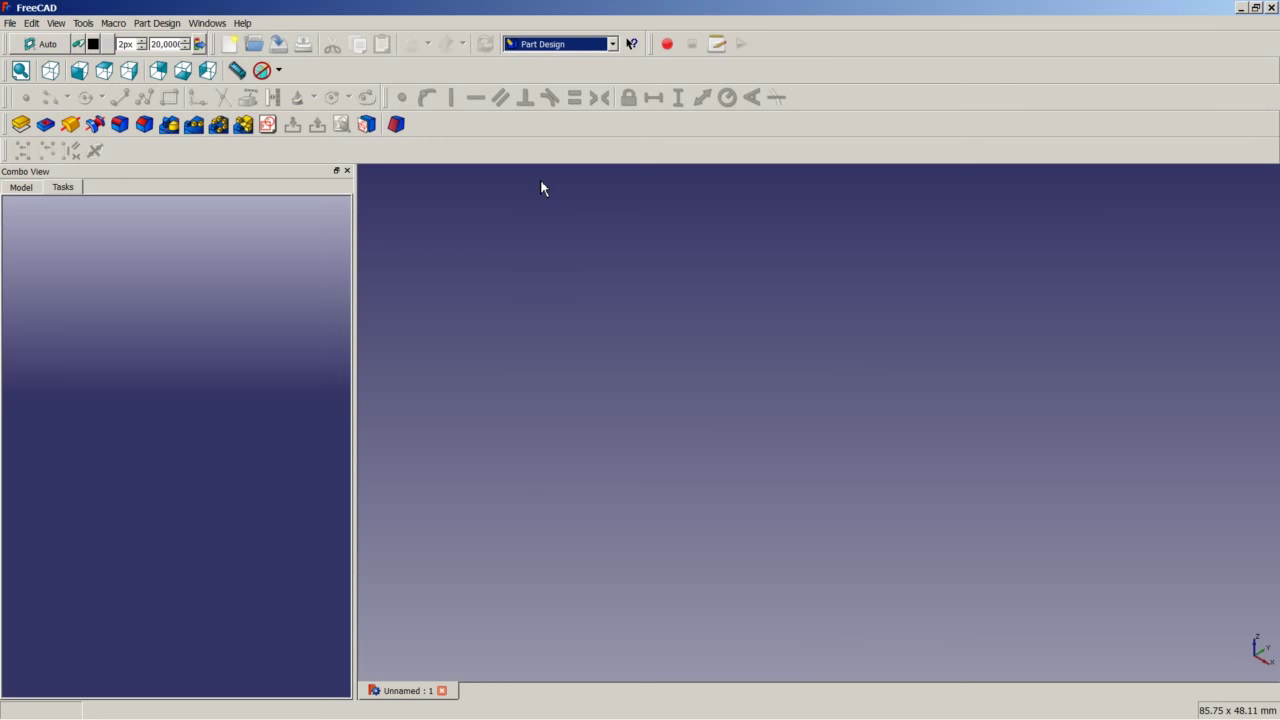
pyautogui.click(20, 187)
pyautogui.click(268, 125)
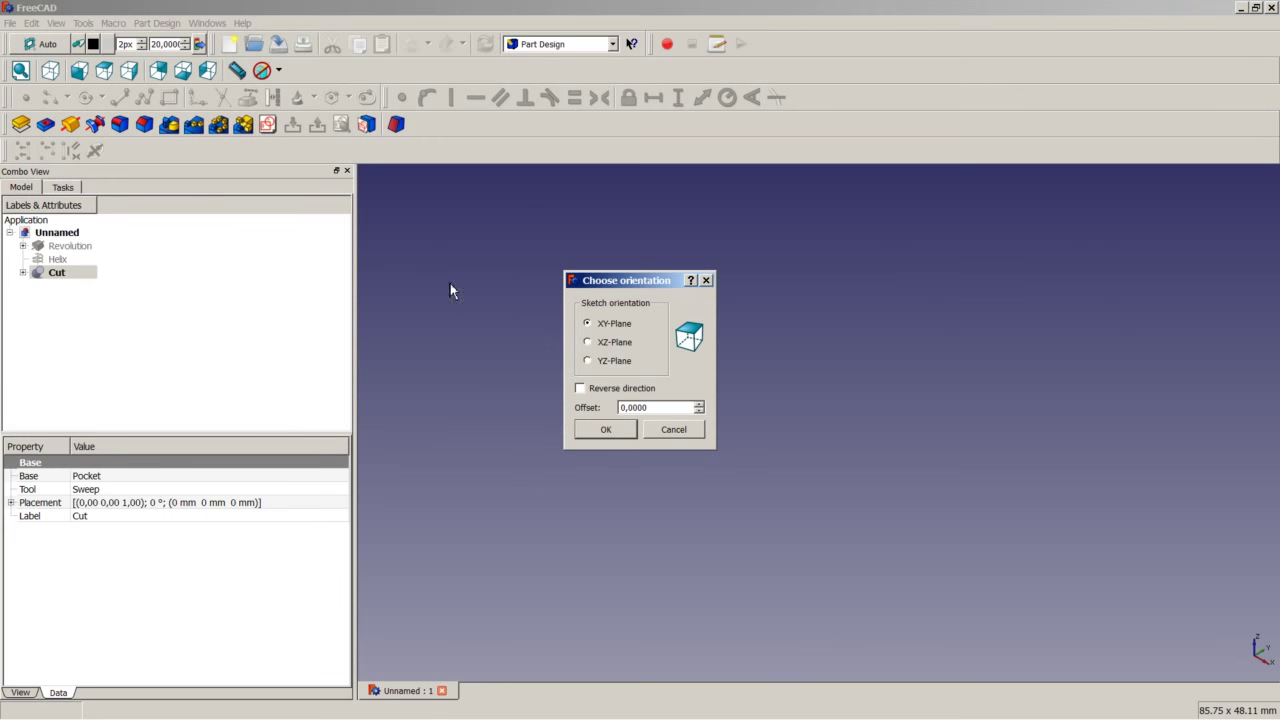
pyautogui.click(626, 364)
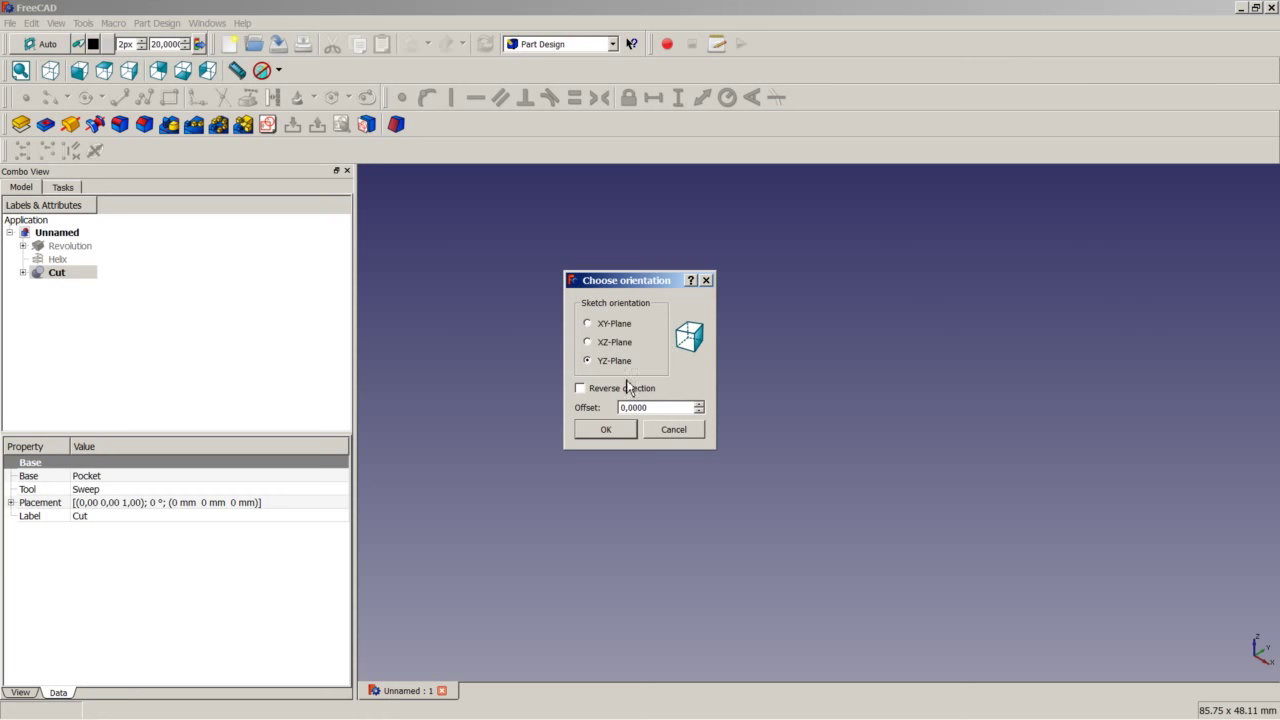
pyautogui.click(606, 430)
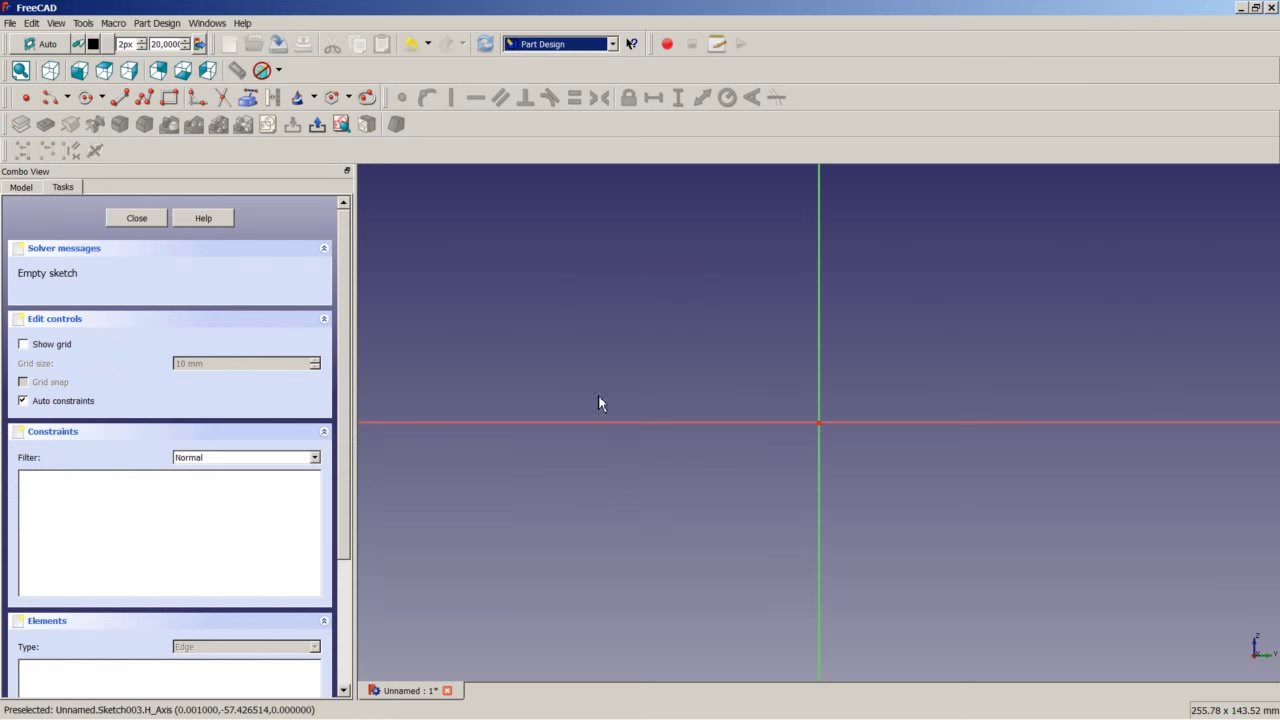
# - Sketch a closed downward-pointing triangle about 6.5 mm wide, above the horizontal axis and away from the vertical axis
pyautogui.click(144, 97)
pyautogui.scroll(3, 973, 381)
pyautogui.scroll(1, 973, 381)
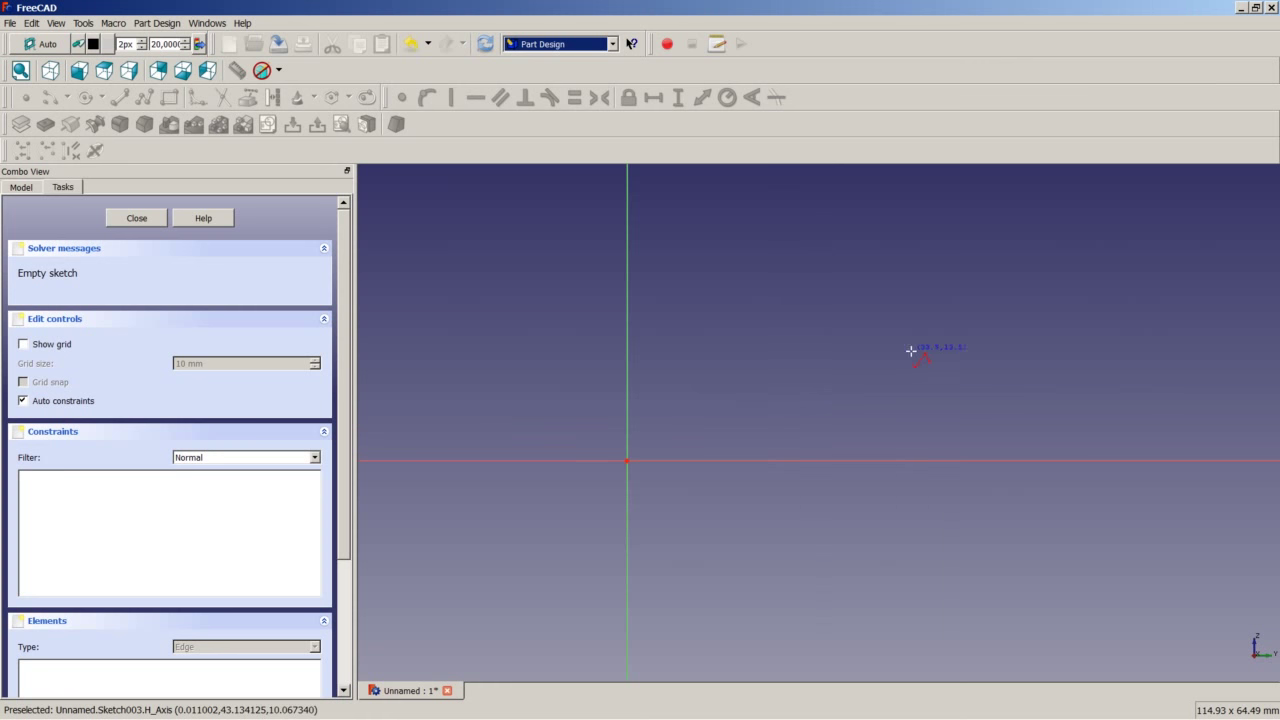
pyautogui.click(896, 350)
pyautogui.click(928, 383)
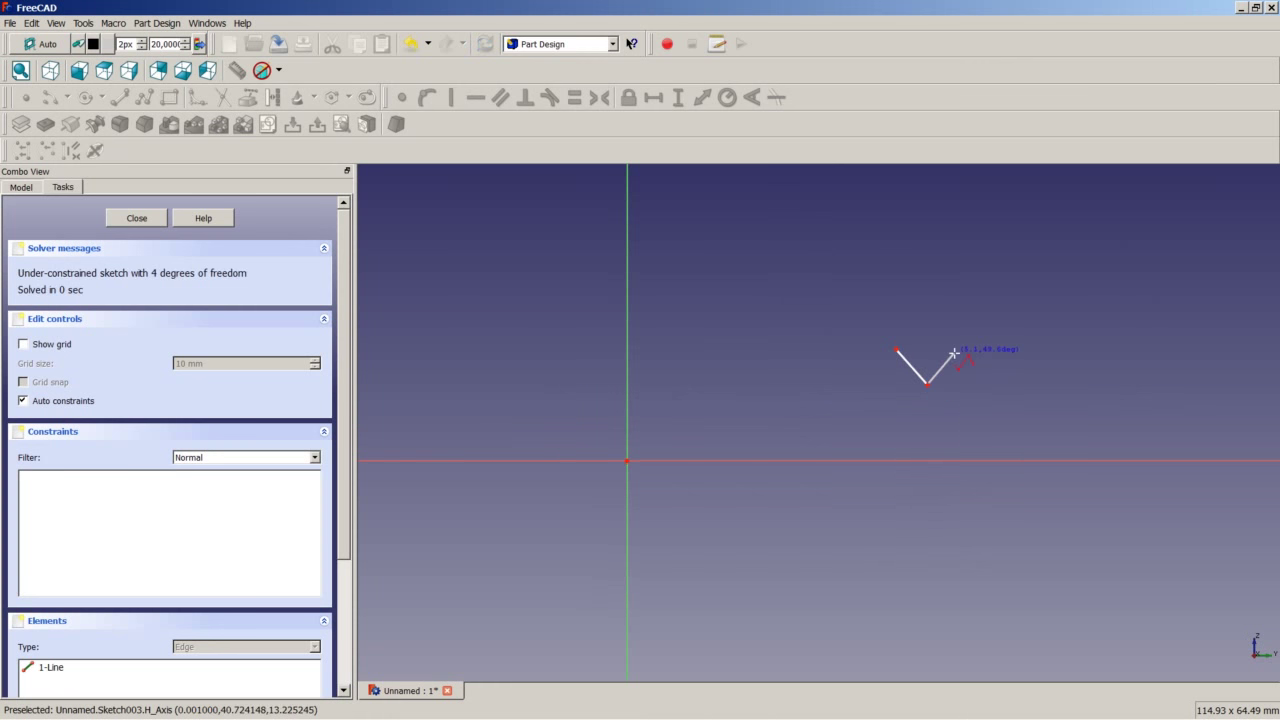
pyautogui.click(951, 350)
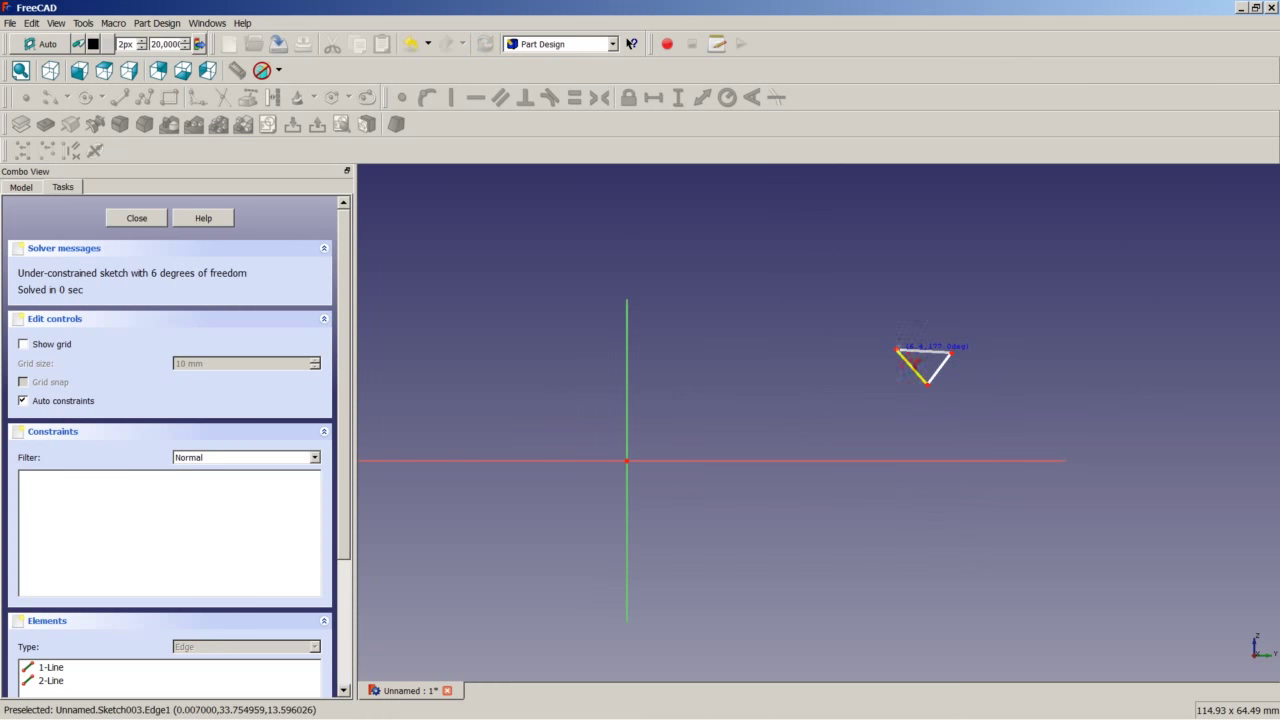
pyautogui.click(897, 351)
# - Constrain the triangle's upper edge horizontal and its two slanted edges to equal length
pyautogui.click(923, 362)
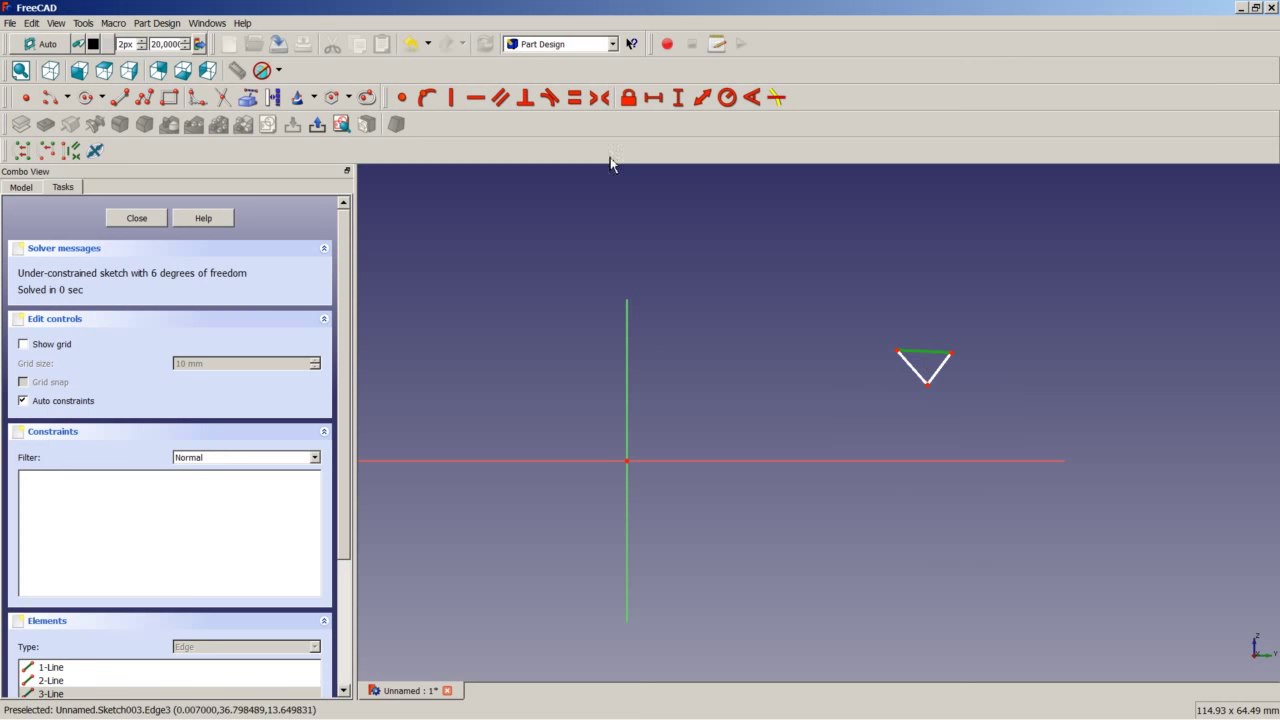
pyautogui.click(475, 97)
pyautogui.scroll(3, 951, 371)
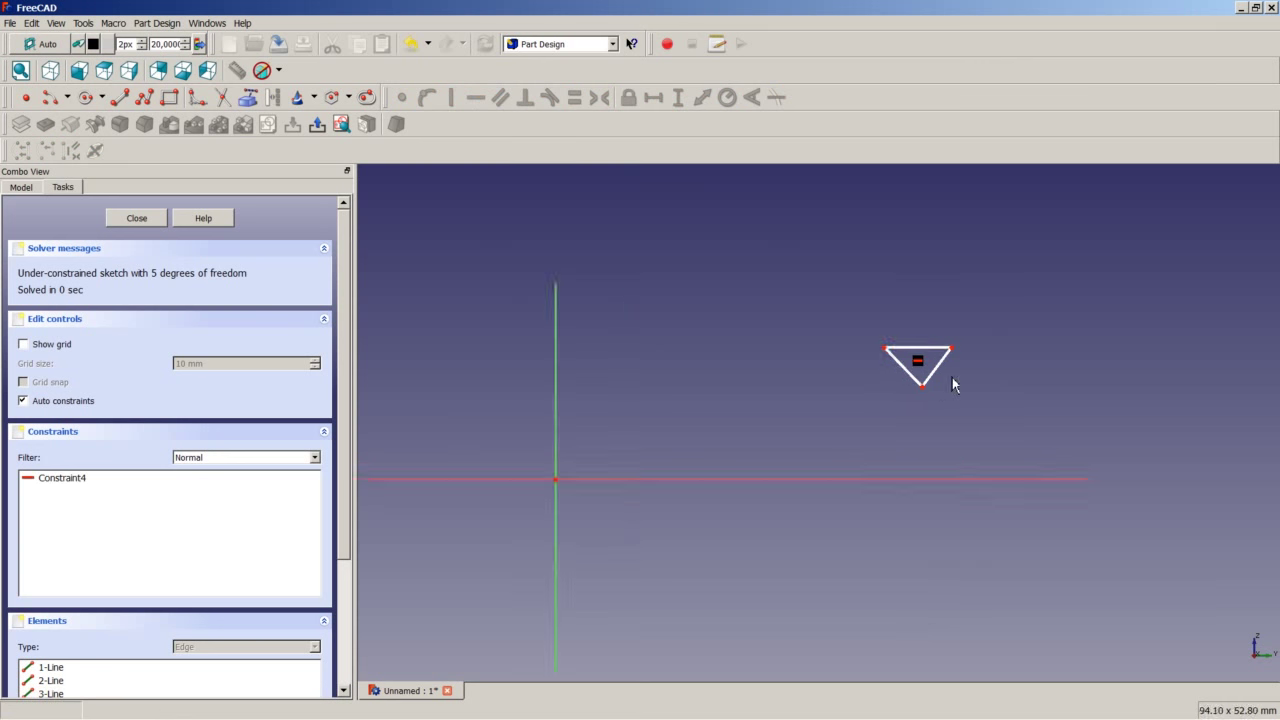
pyautogui.click(901, 383)
pyautogui.click(918, 381)
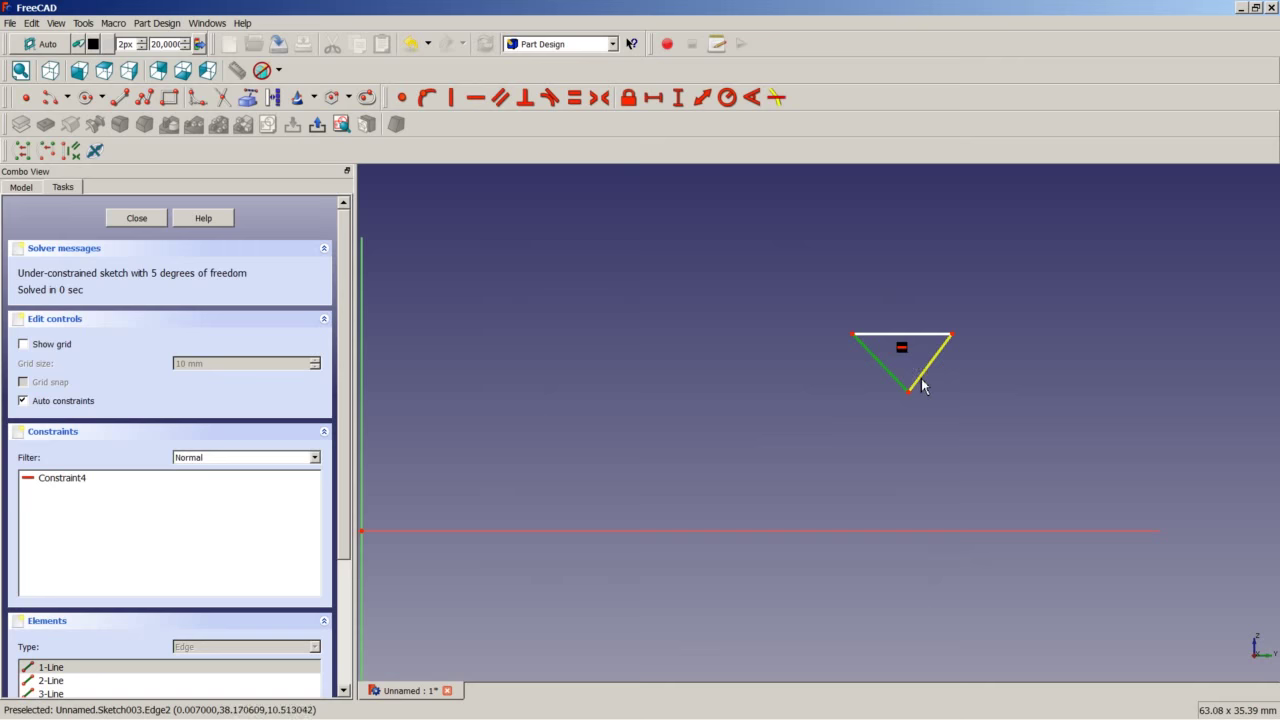
pyautogui.click(574, 97)
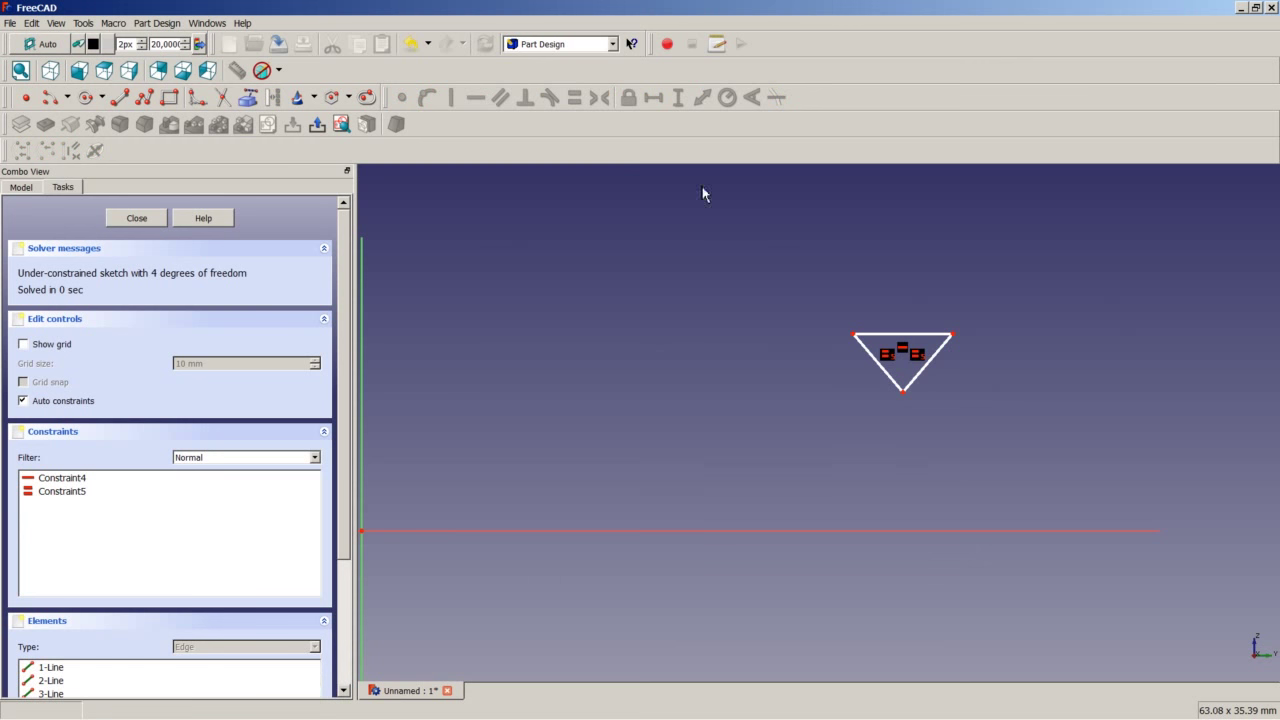
# - Constrain the angle between the triangle's two slanted edges to 60°
pyautogui.click(893, 388)
pyautogui.click(912, 383)
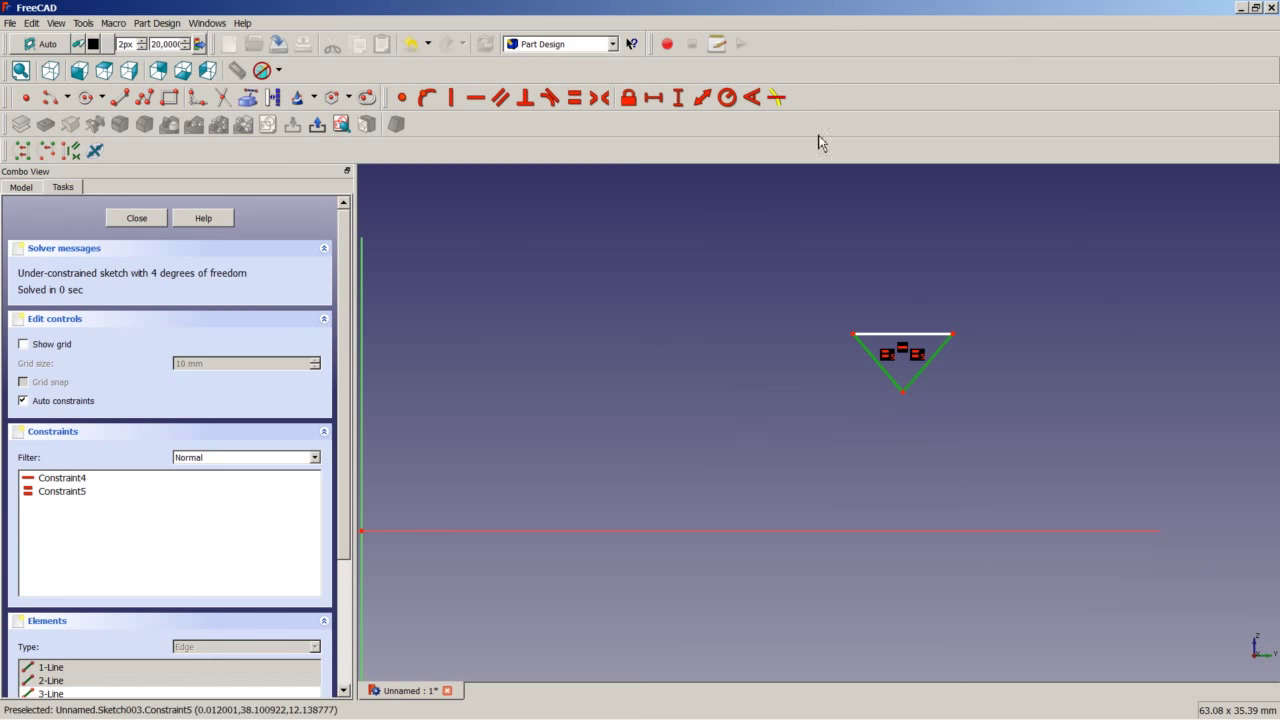
pyautogui.click(751, 97)
pyautogui.write('60')
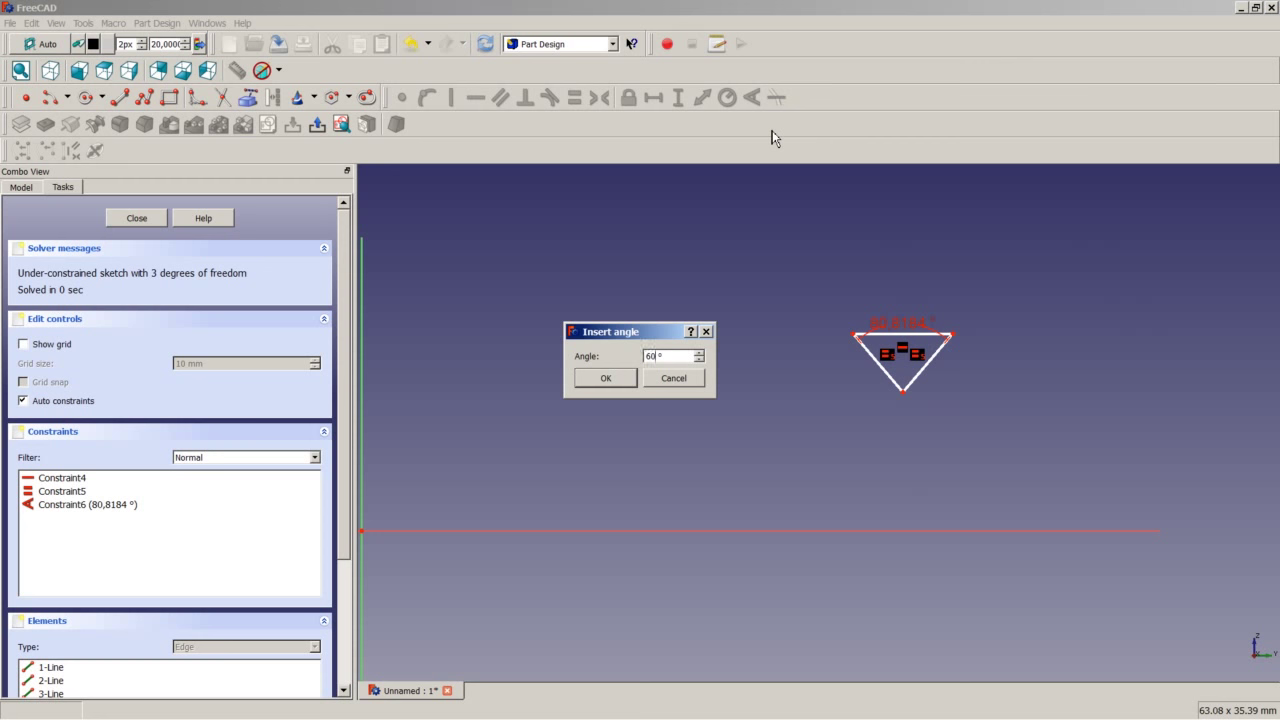
pyautogui.press('Return')
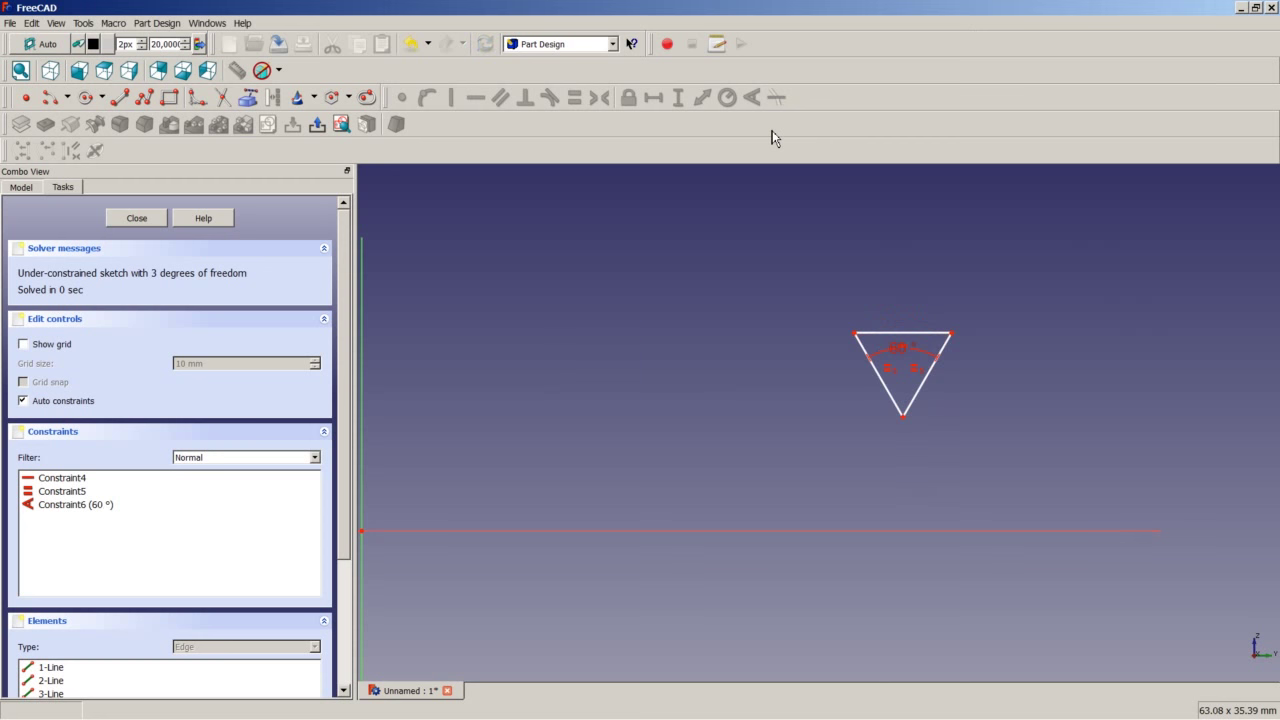
# - Set the vertical distance from the sketch origin to the triangle's lower vertex to 2,385 mm
pyautogui.click(903, 421)
pyautogui.scroll(-2, 804, 441)
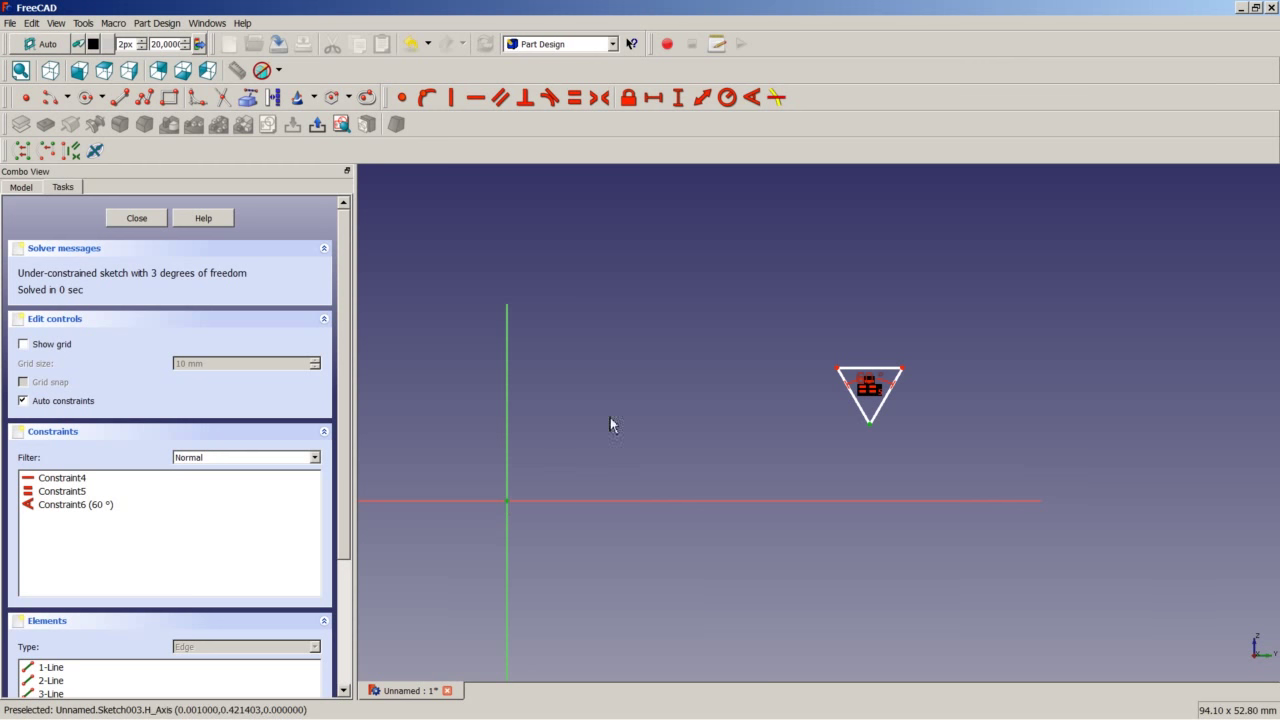
pyautogui.click(677, 97)
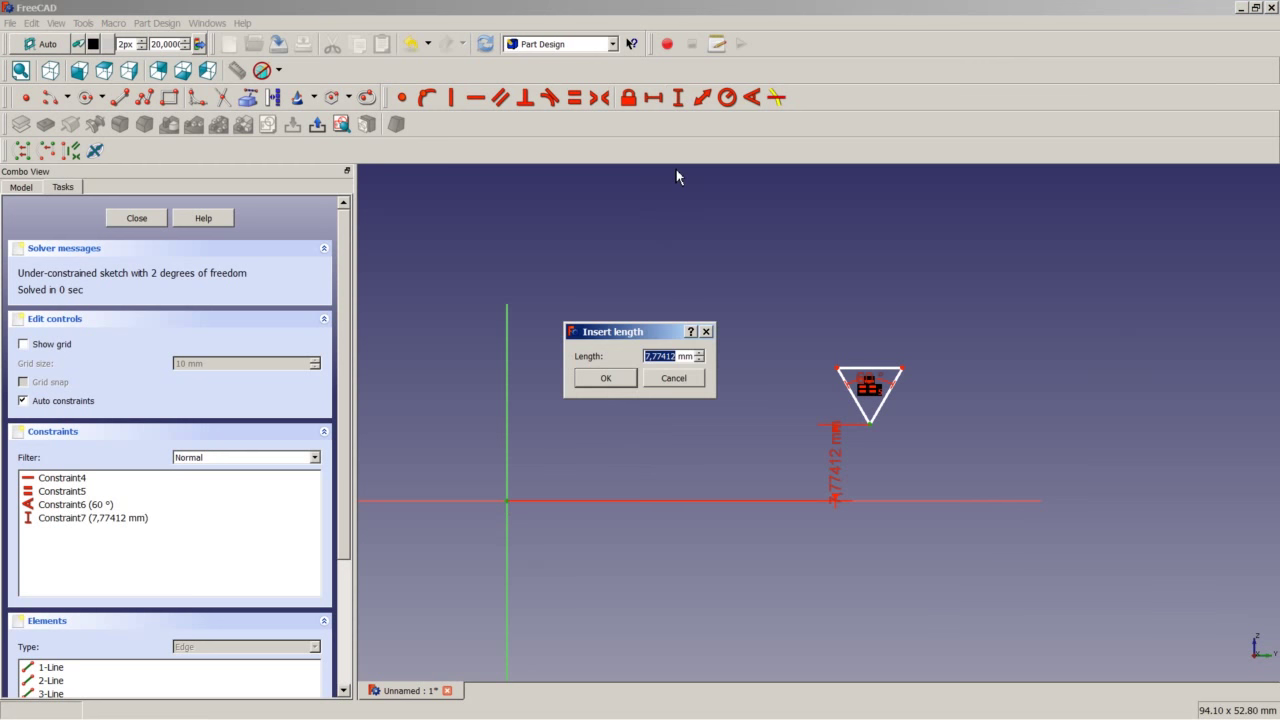
pyautogui.write('2,385')
pyautogui.press('Return')
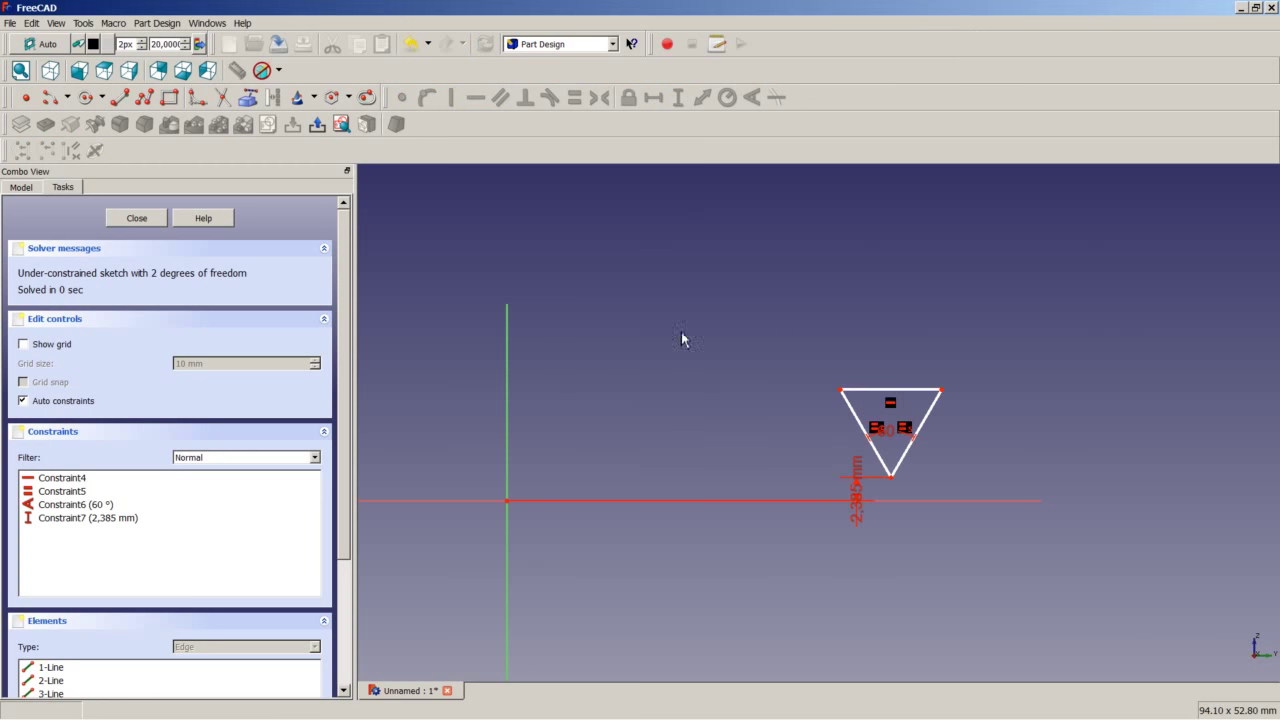
# - Set the vertical distance from the sketch origin to the triangle's upper-left vertex to 3,1 mm
pyautogui.click(841, 389)
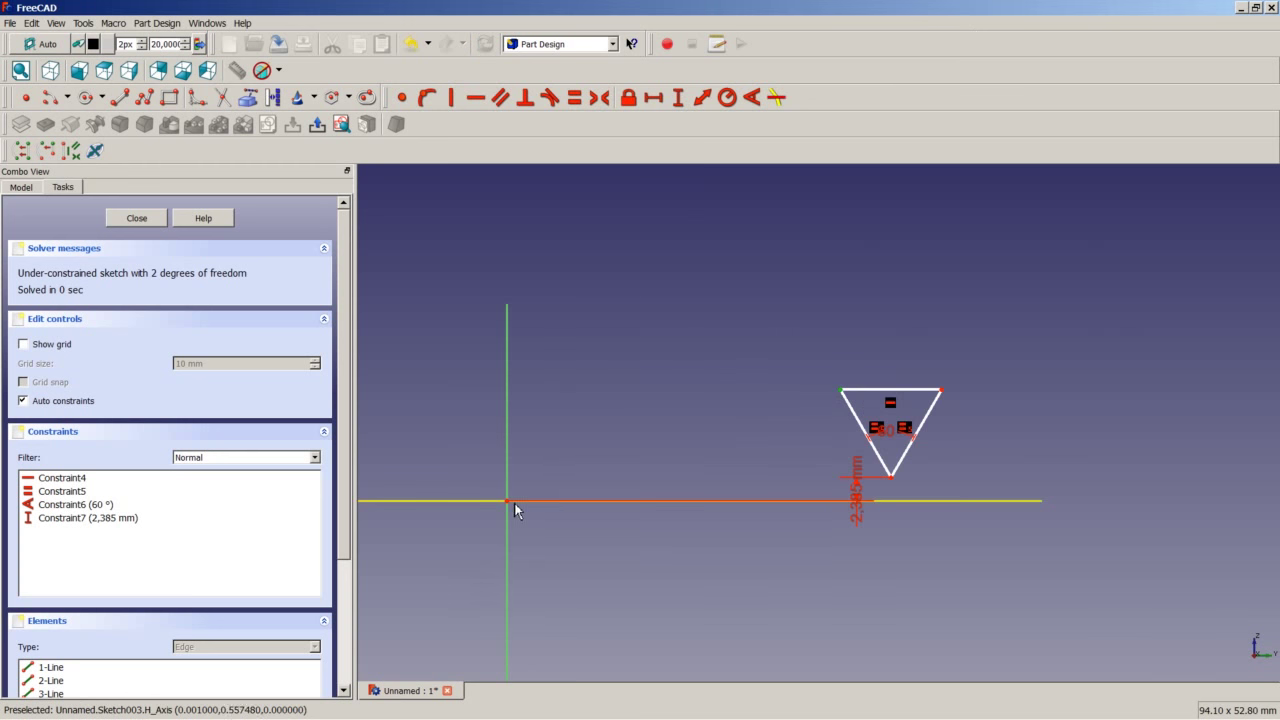
pyautogui.click(515, 512)
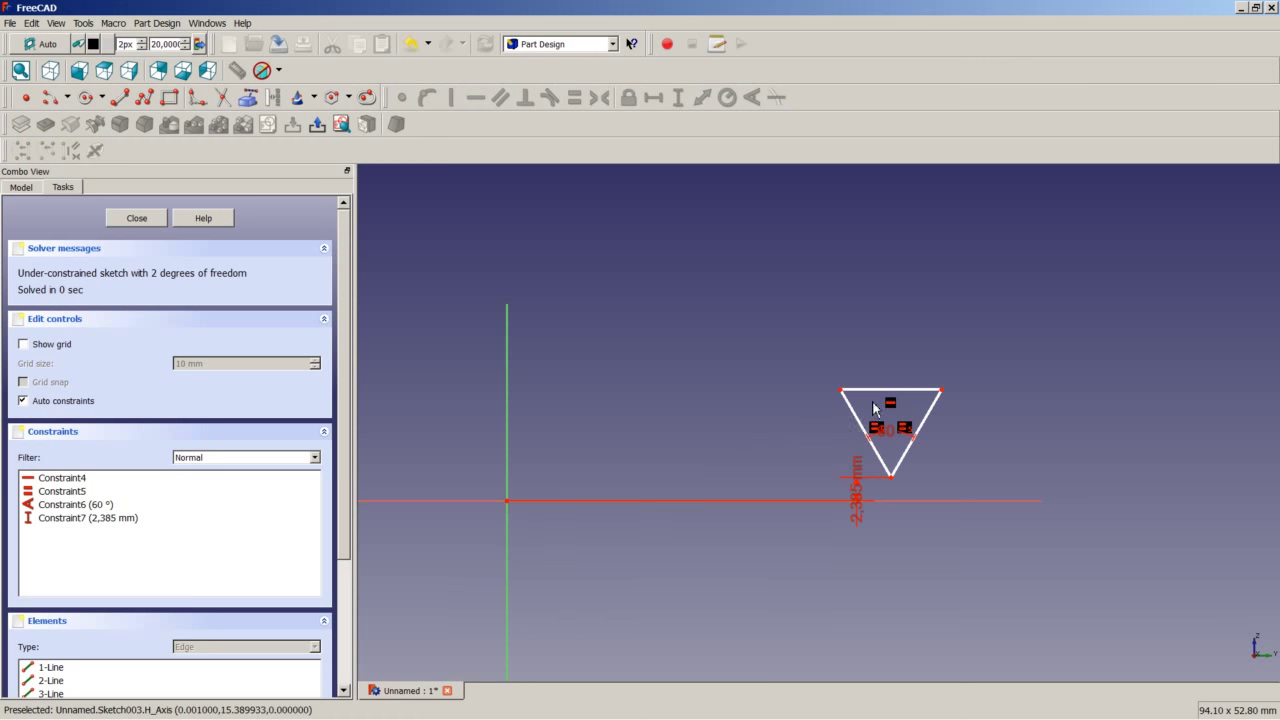
pyautogui.click(841, 393)
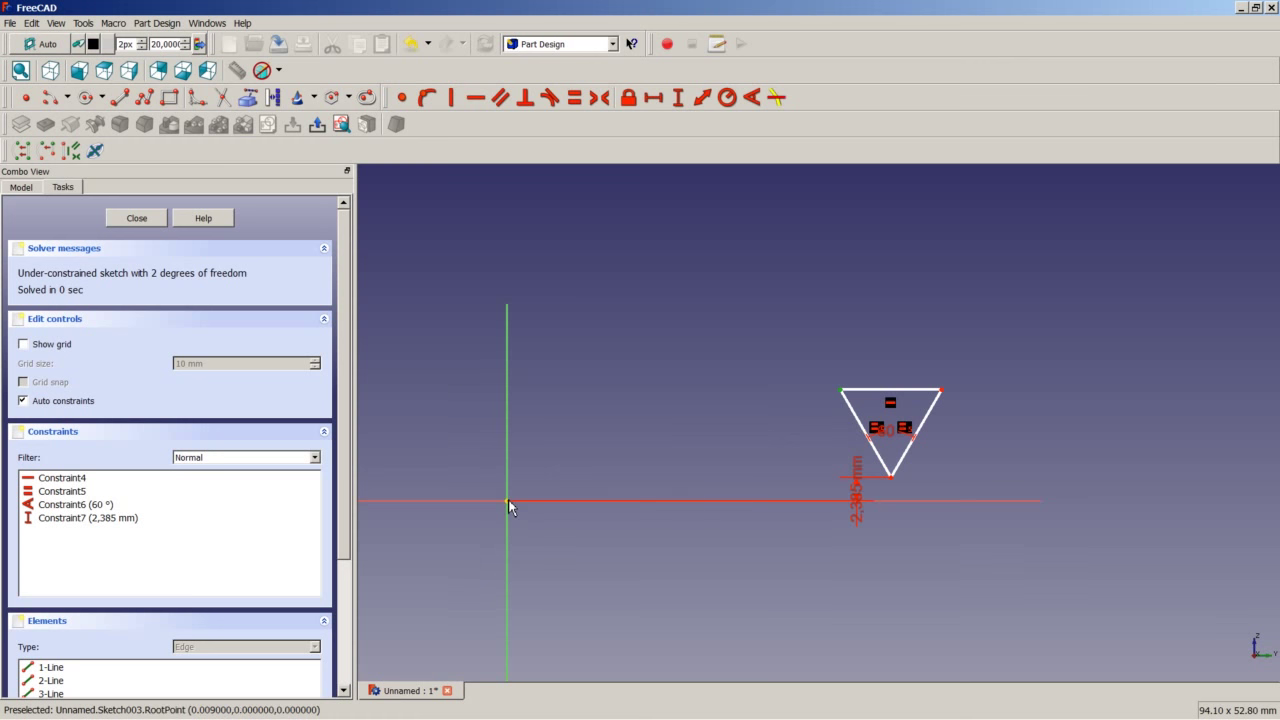
pyautogui.click(678, 97)
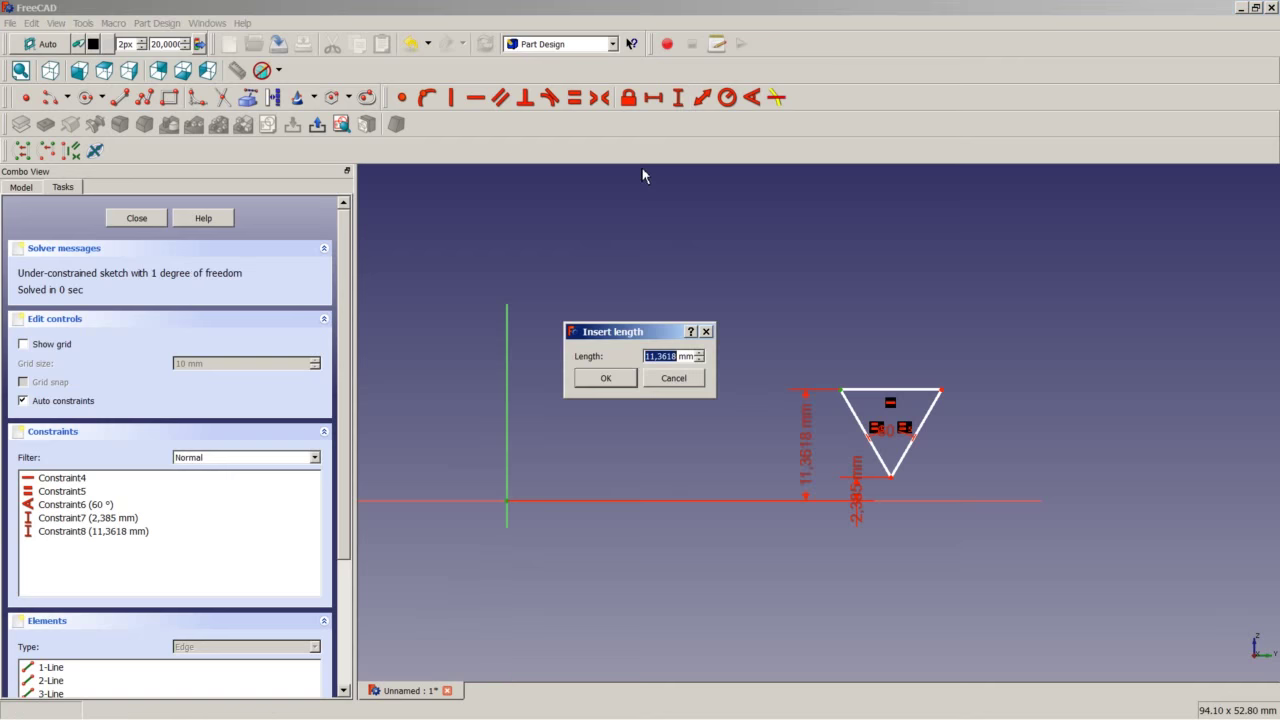
pyautogui.write('3,1')
pyautogui.press('Return')
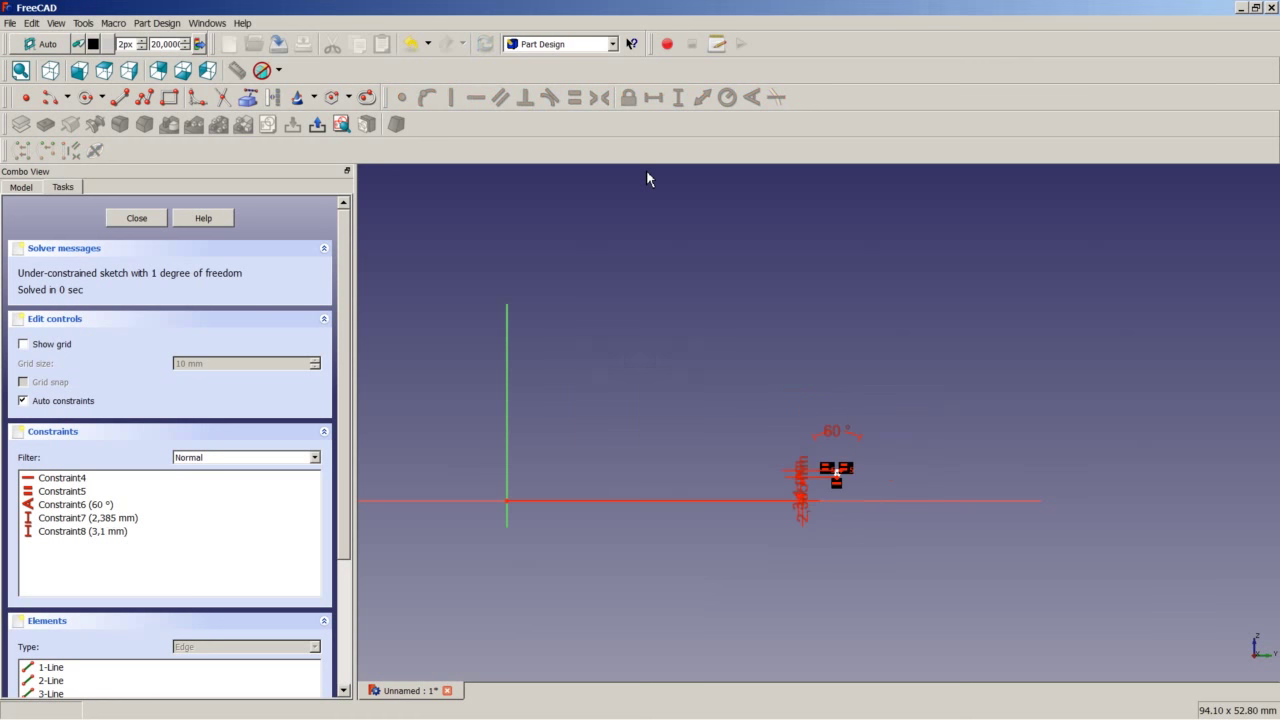
# - Set the horizontal distance from the origin to the triangle's lower vertex to 26 mm and finish the sketch
pyautogui.scroll(10, 828, 467)
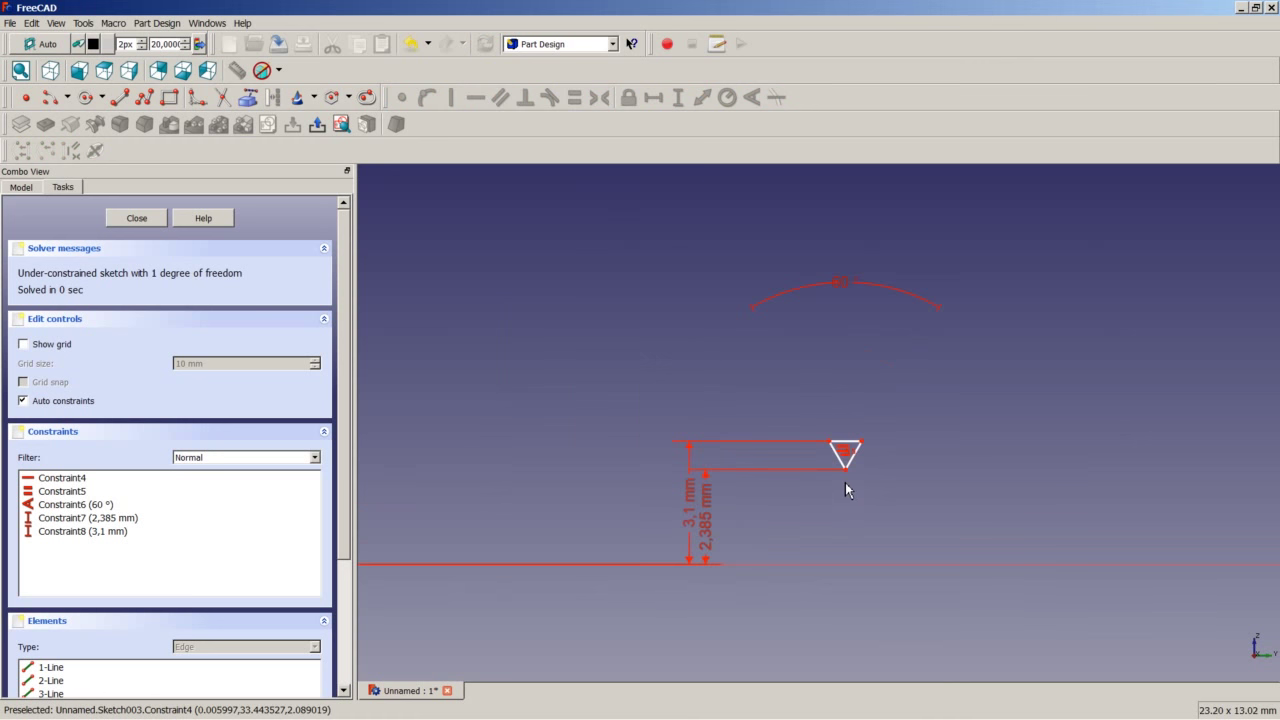
pyautogui.scroll(-10, 833, 490)
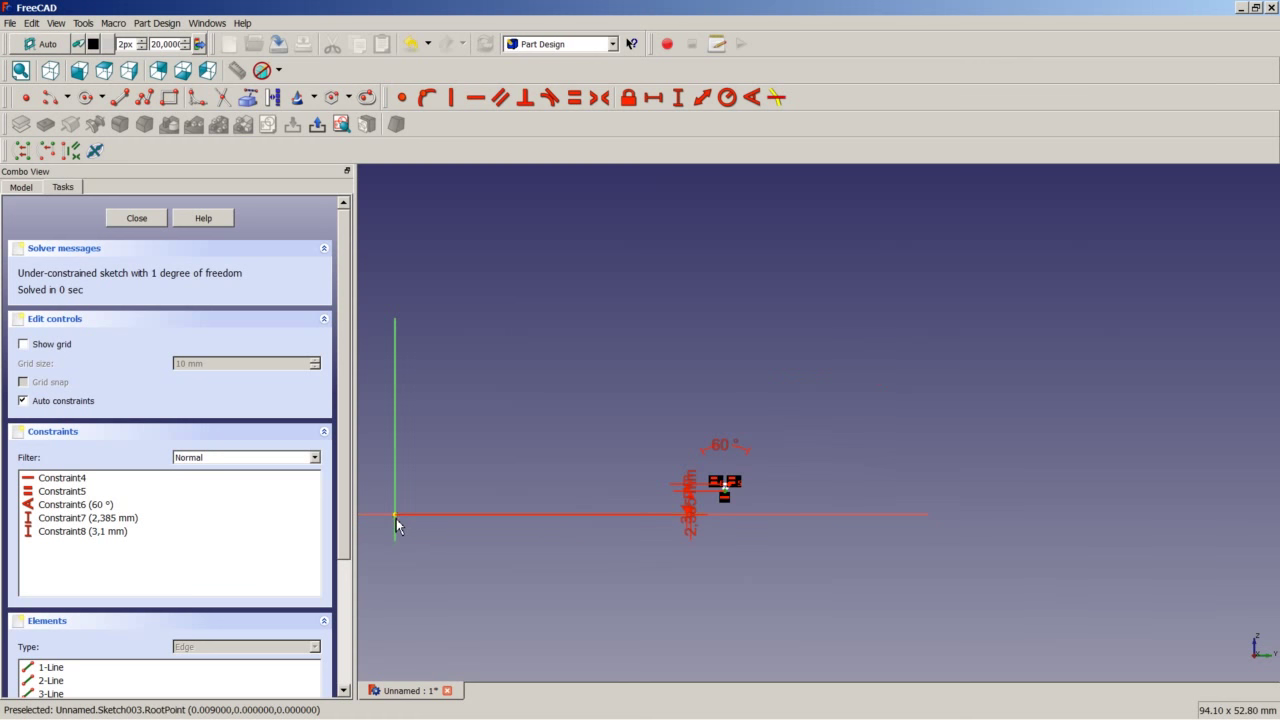
pyautogui.click(653, 97)
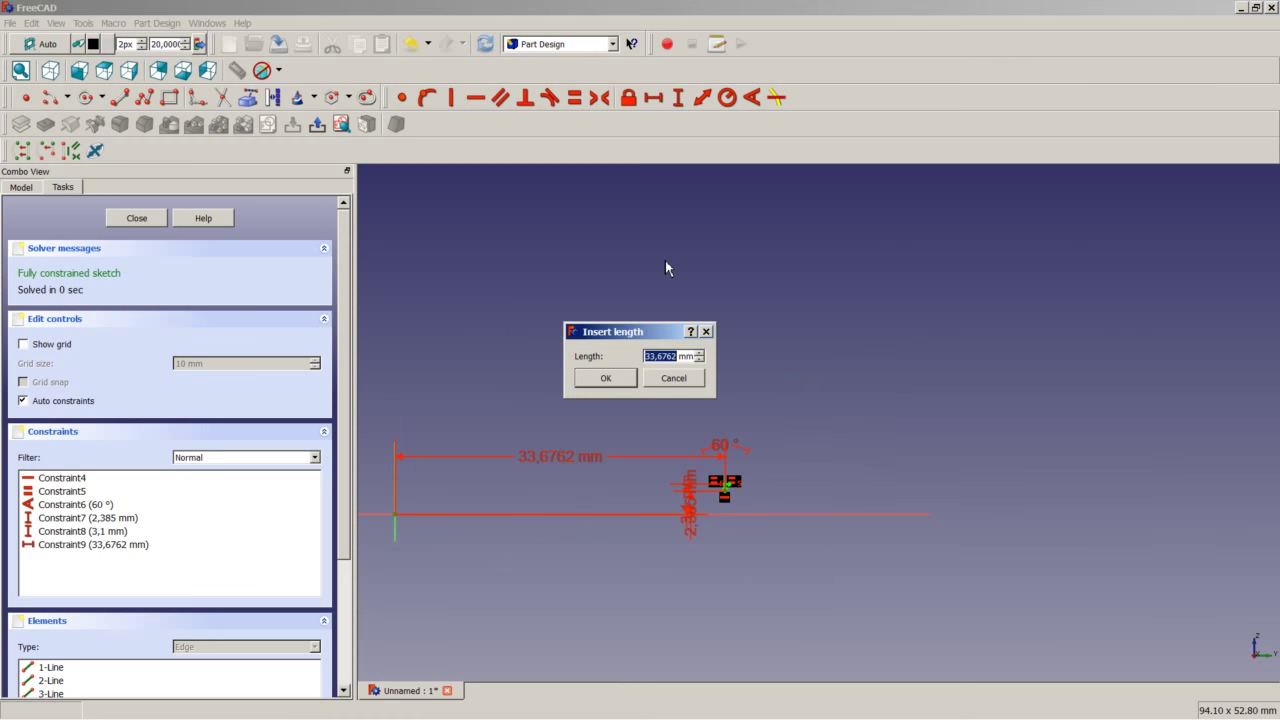
pyautogui.write('26')
pyautogui.press('Return')
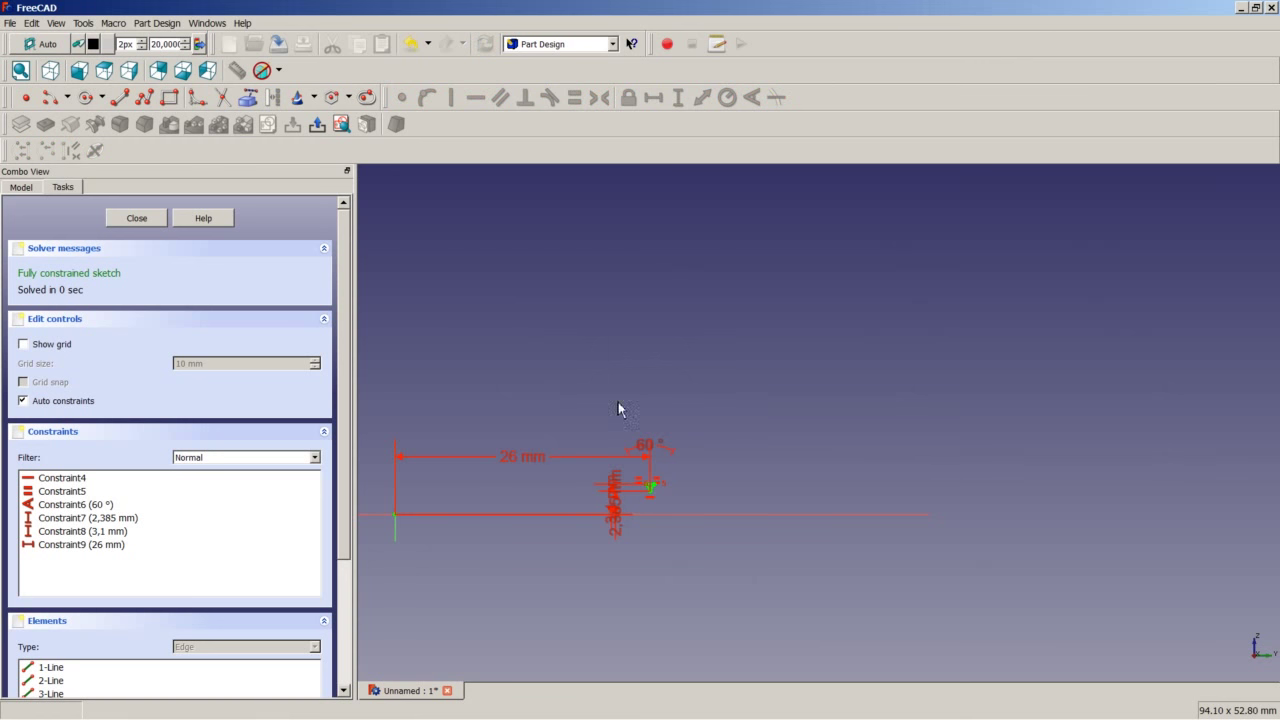
pyautogui.scroll(3, 700, 480)
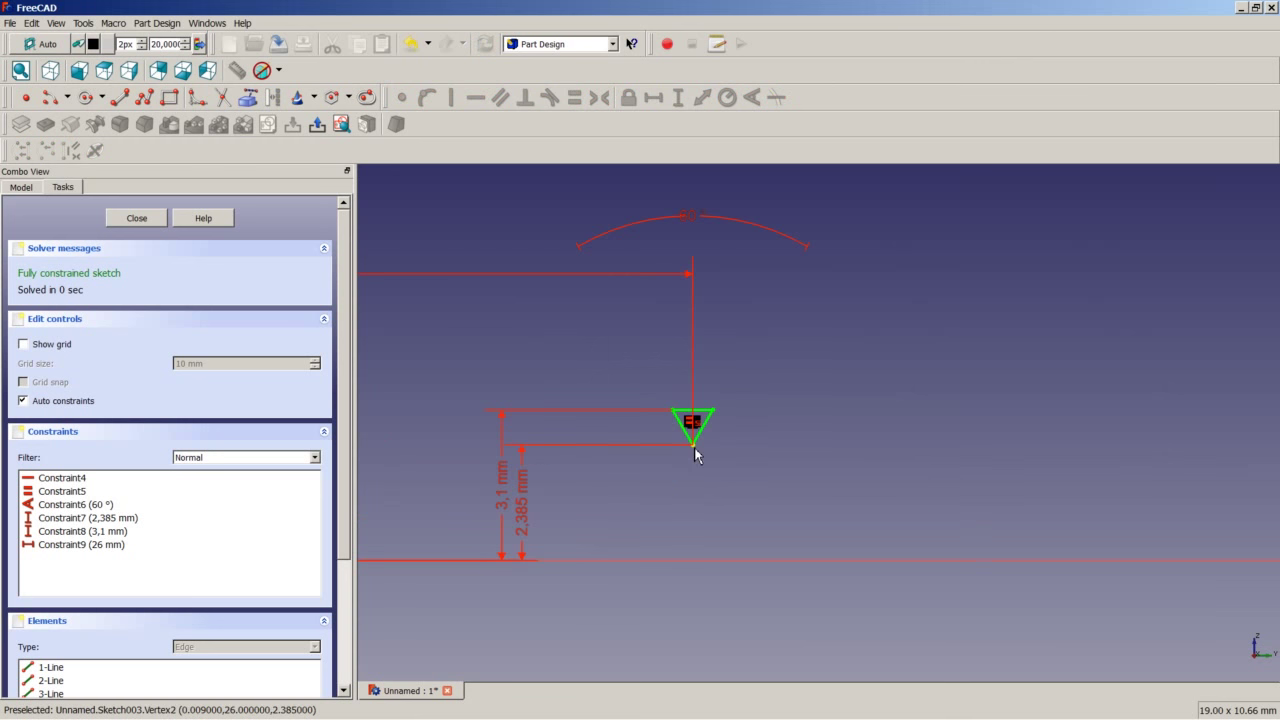
pyautogui.scroll(-2, 696, 452)
pyautogui.scroll(-2, 696, 452)
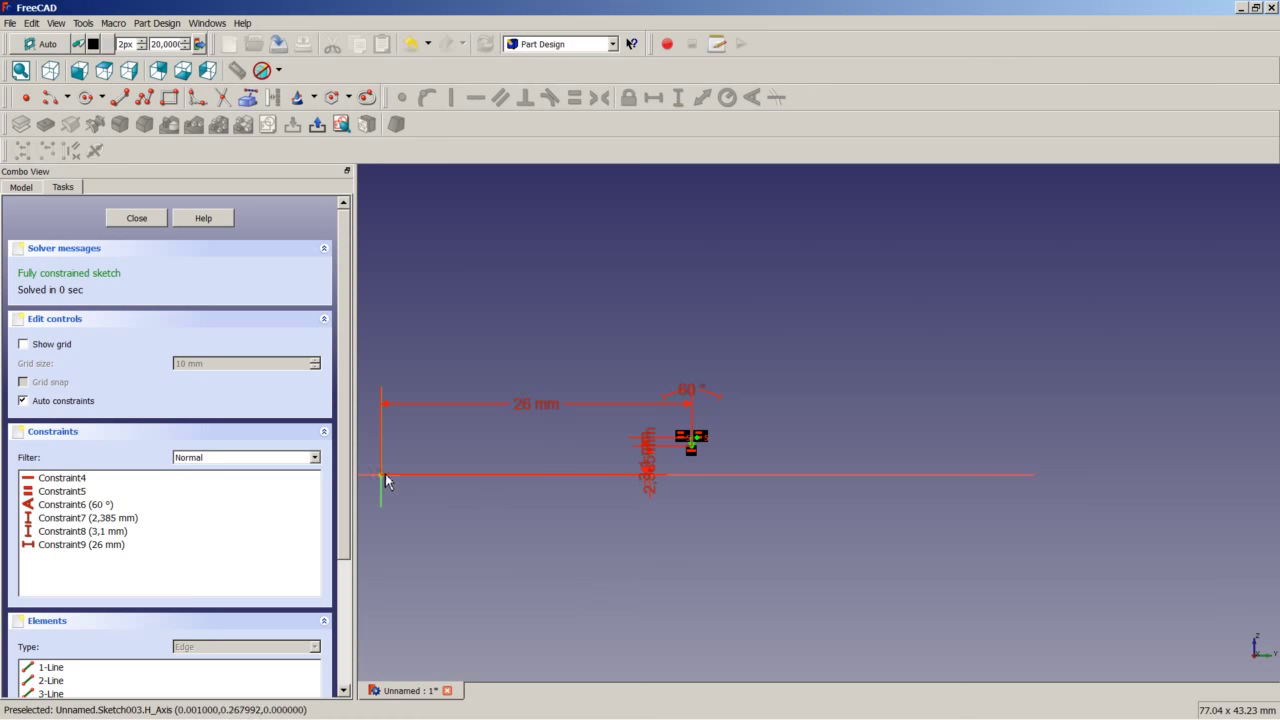
pyautogui.click(160, 219)
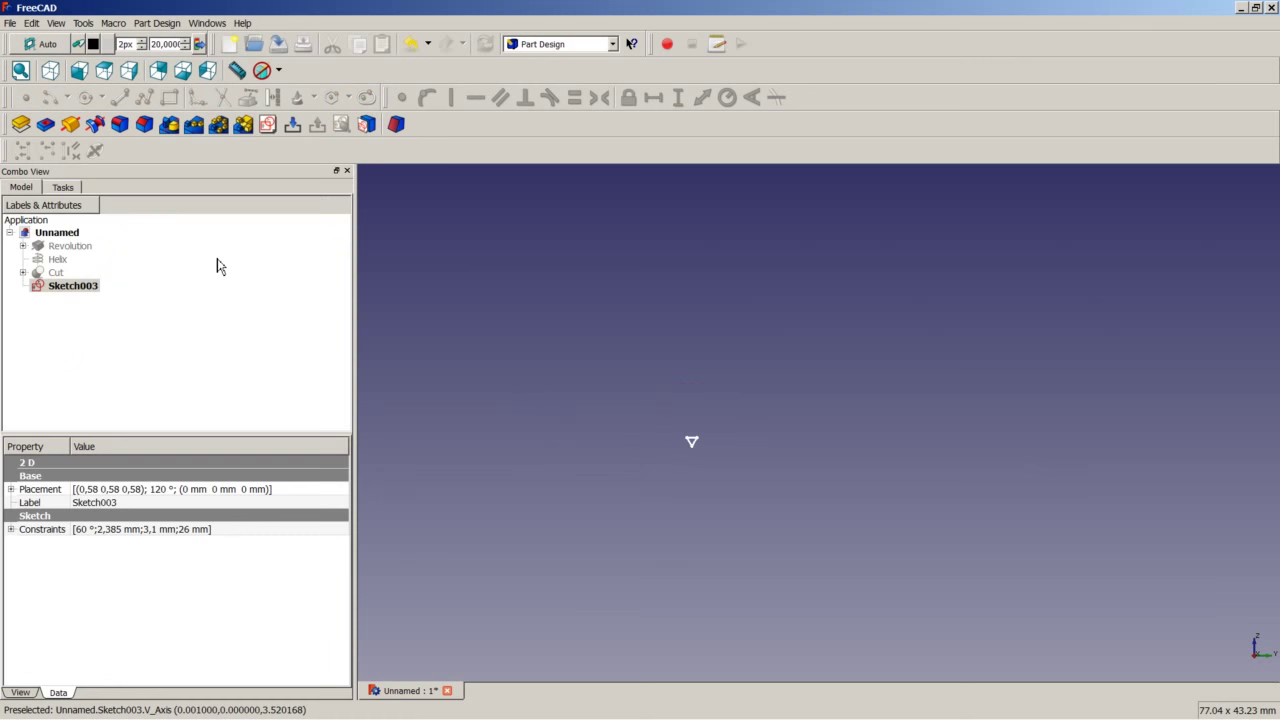
# - Pad the triangle sketch 10 mm, symmetric to the sketch plane
pyautogui.click(20, 124)
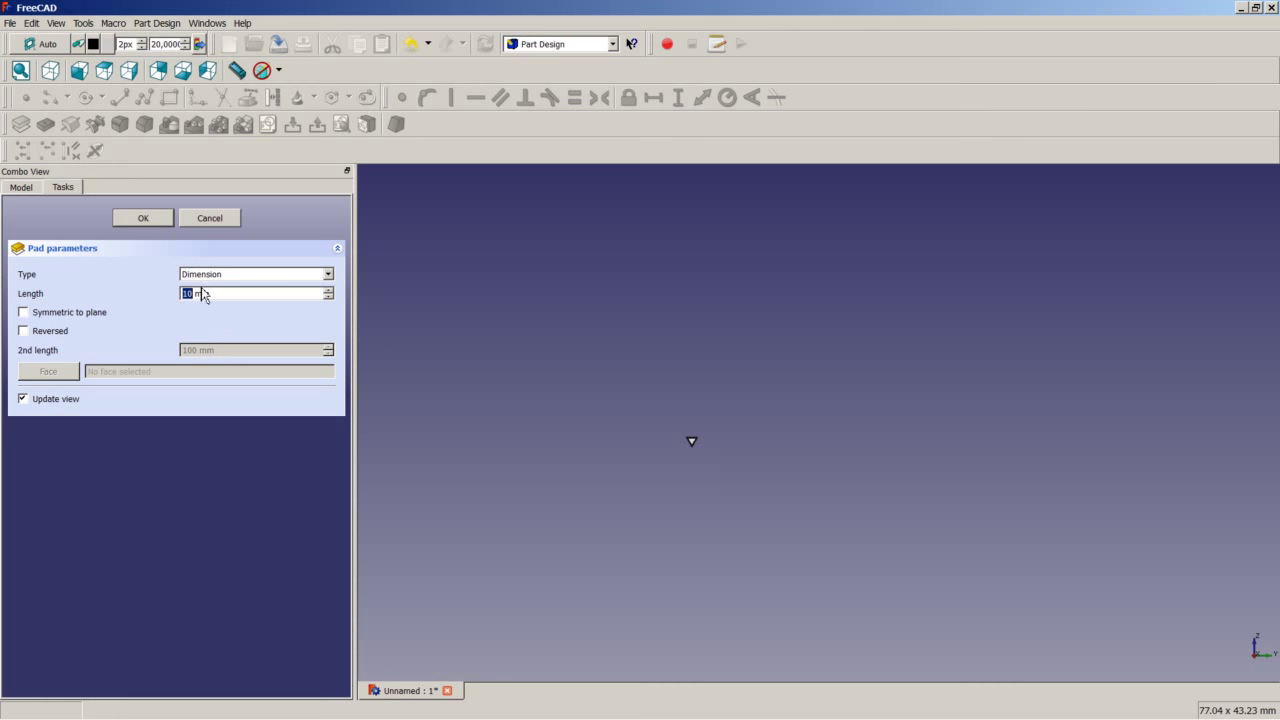
pyautogui.click(70, 316)
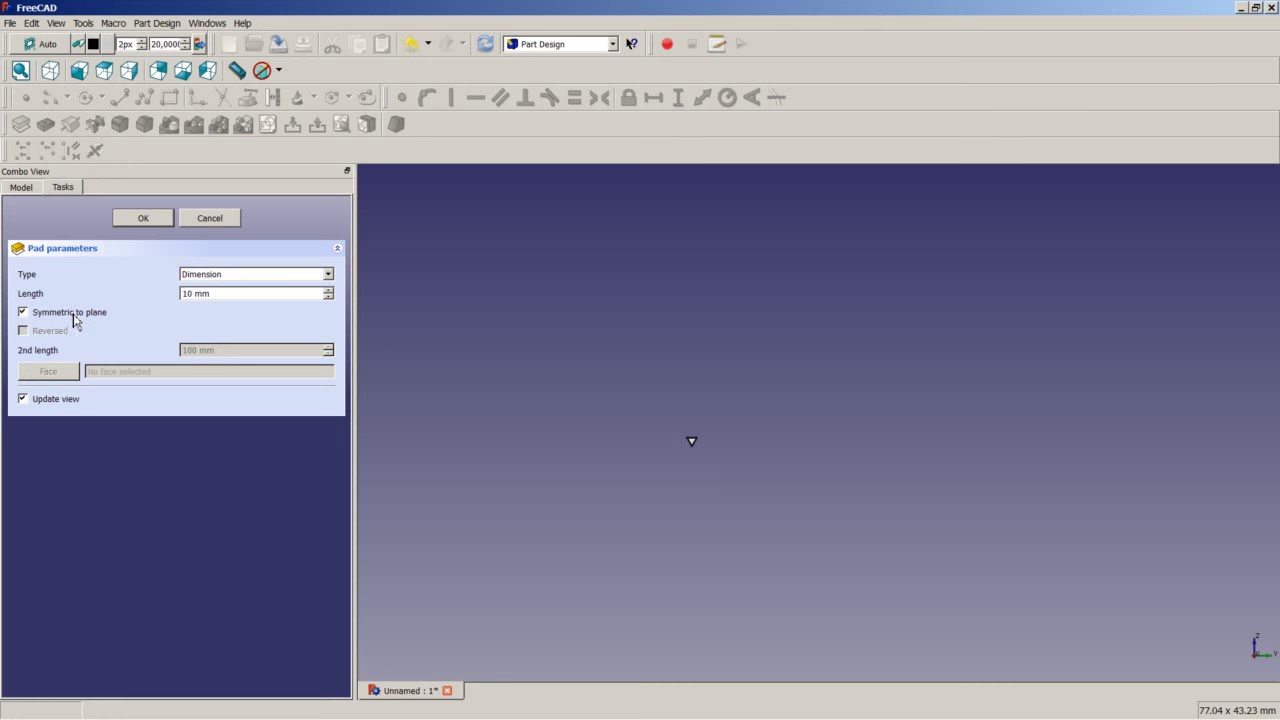
pyautogui.click(143, 218)
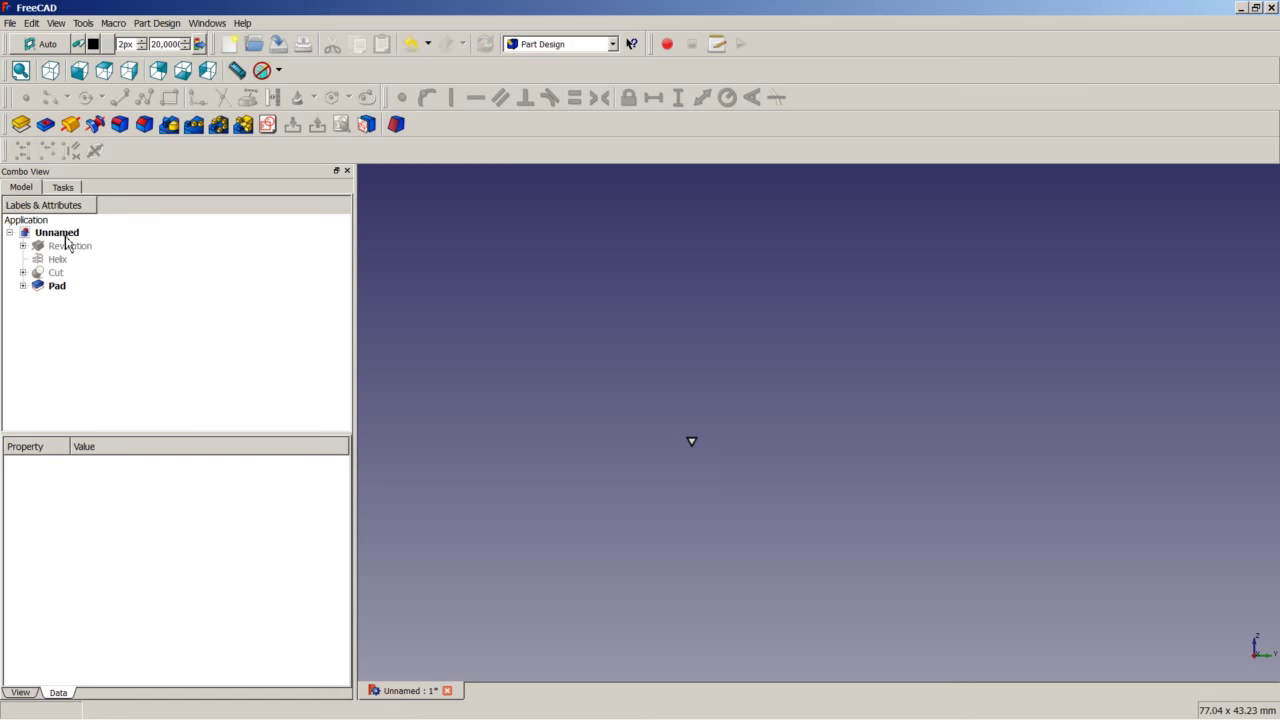
# - Make the threaded screw body visible together with the triangular prism and check where the prism crosses the end of the thread
pyautogui.rightClick(62, 276)
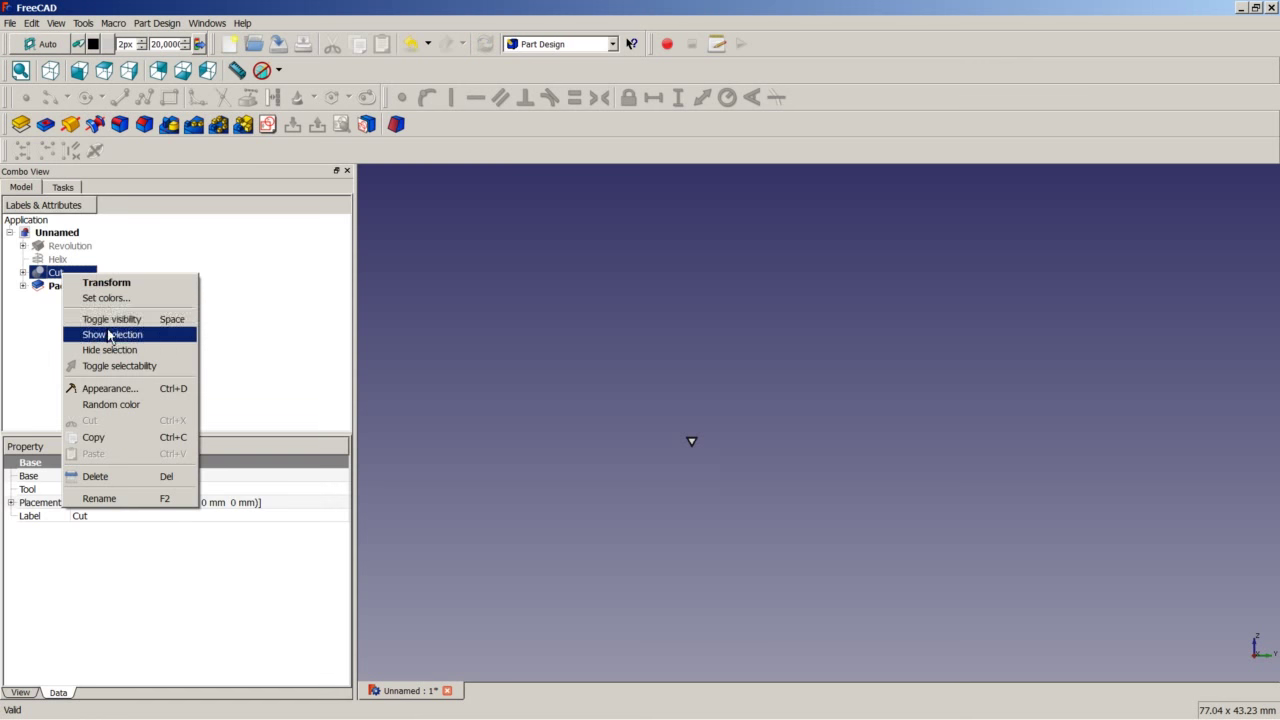
pyautogui.click(110, 318)
pyautogui.click(567, 337)
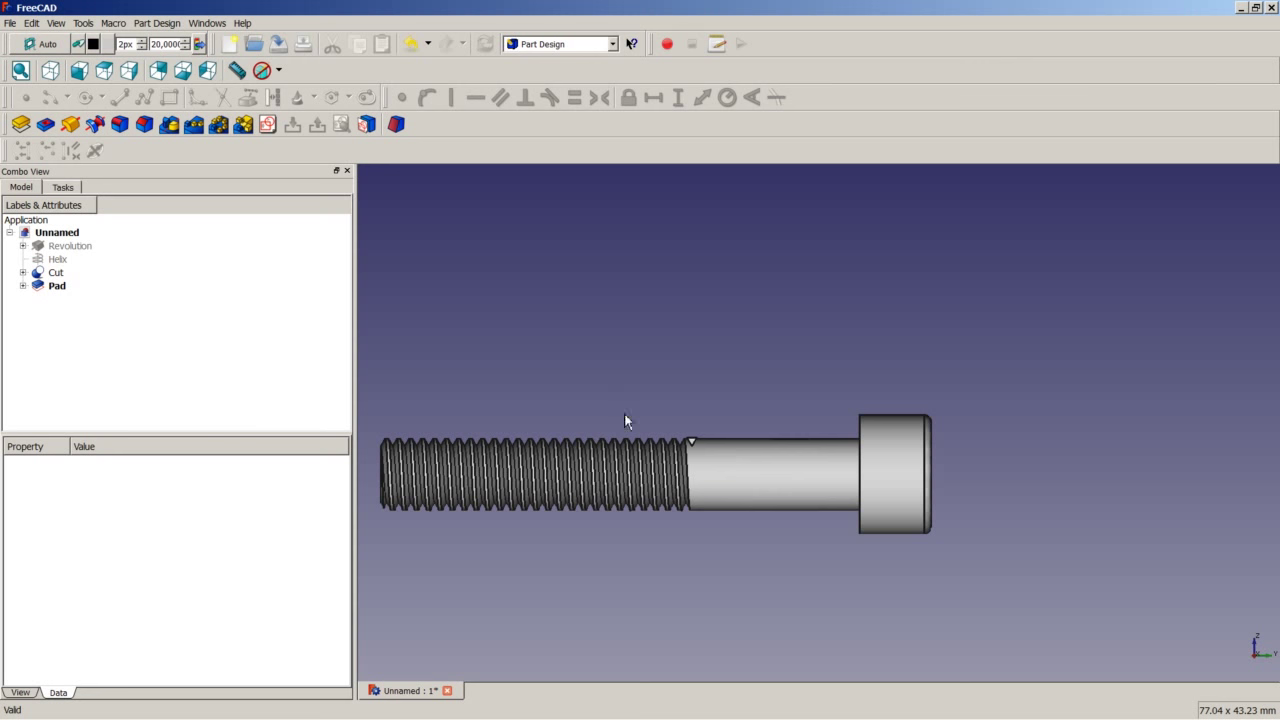
pyautogui.moveTo(626, 343); pyautogui.dragTo(775, 510, button='middle')
pyautogui.scroll(5, 757, 505)
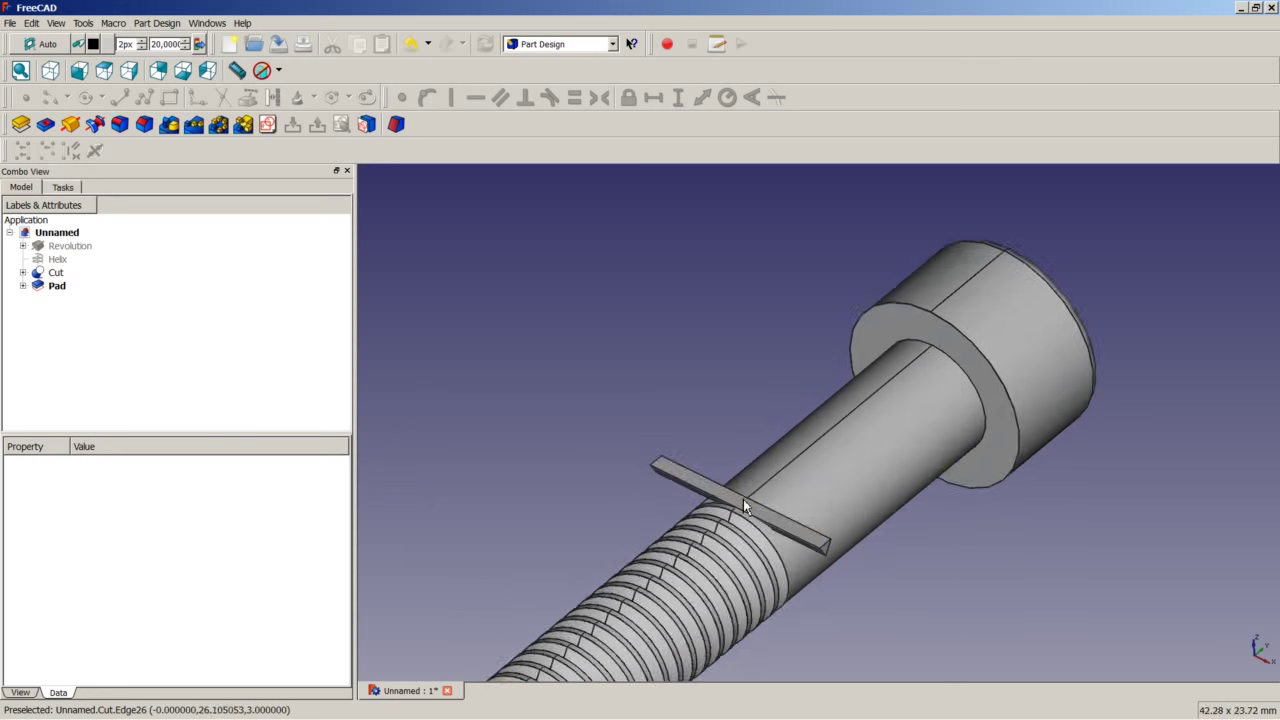
pyautogui.scroll(-2, 757, 505)
pyautogui.scroll(-5, 575, 440)
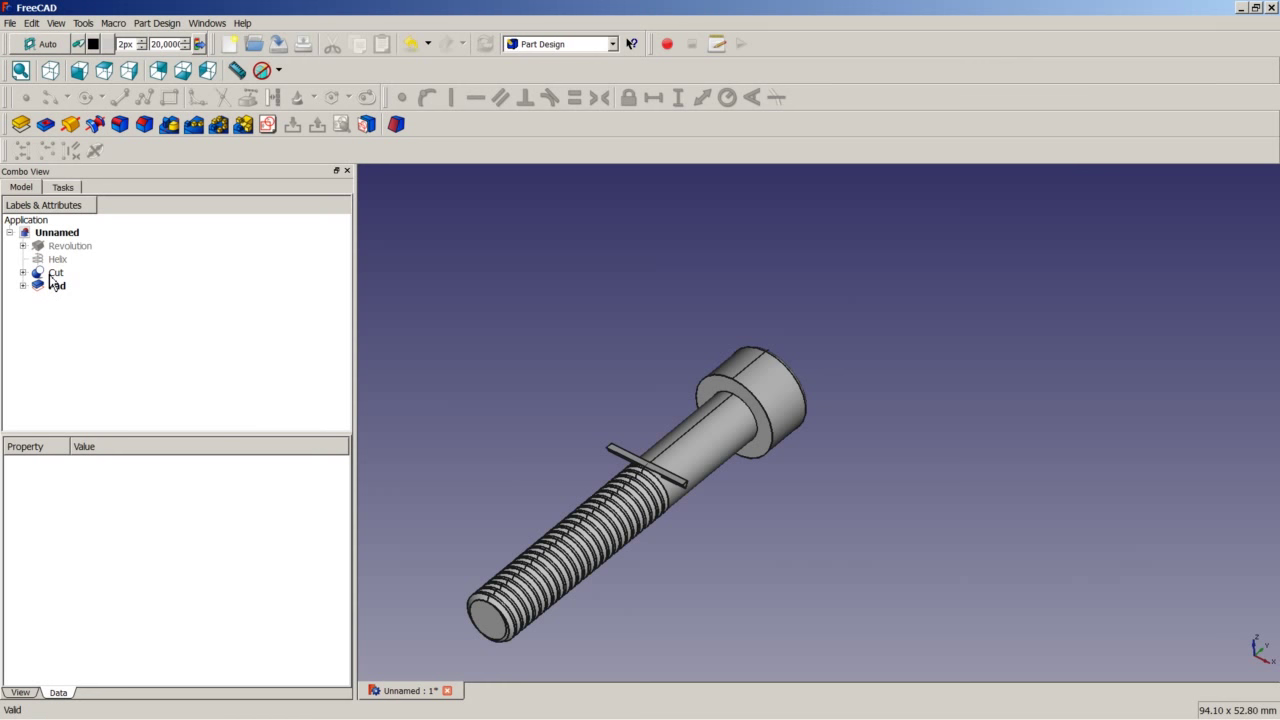
# - Switch to the Part workbench and subtract the triangular prism from the threaded screw body
pyautogui.click(54, 273)
pyautogui.keyDown('ctrl'); pyautogui.click(57, 287); pyautogui.keyUp('ctrl')
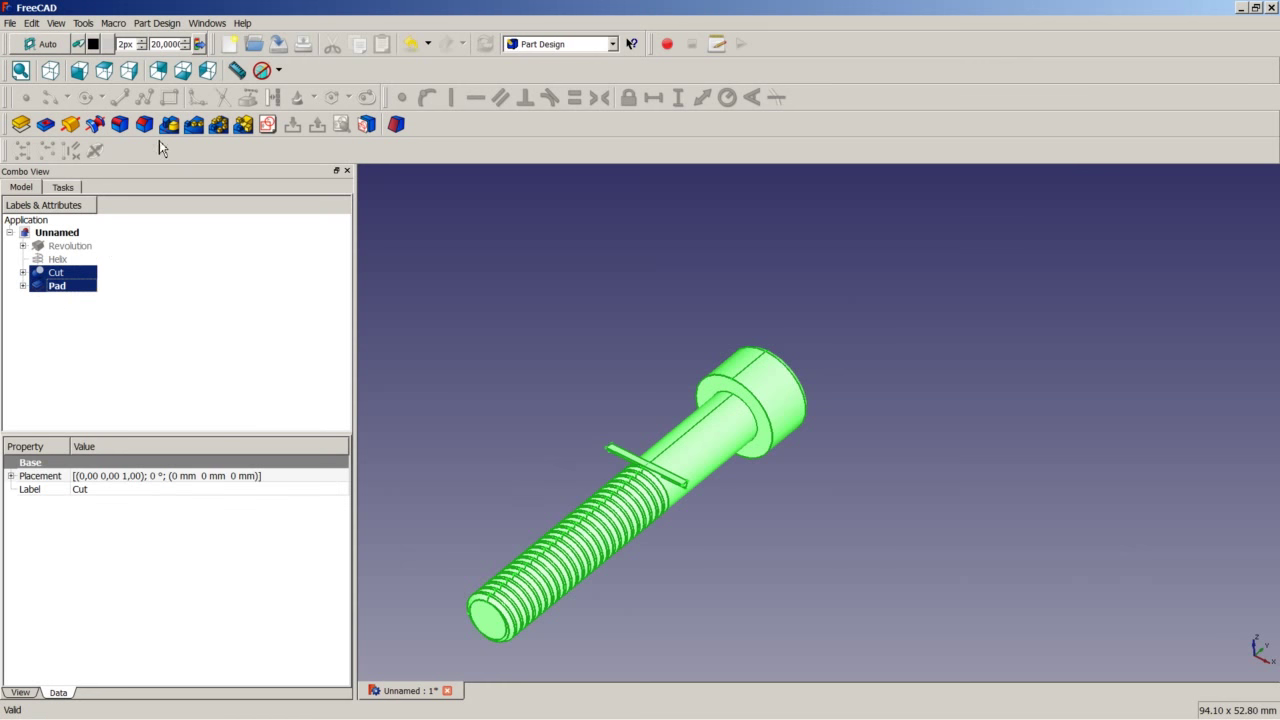
pyautogui.click(529, 47)
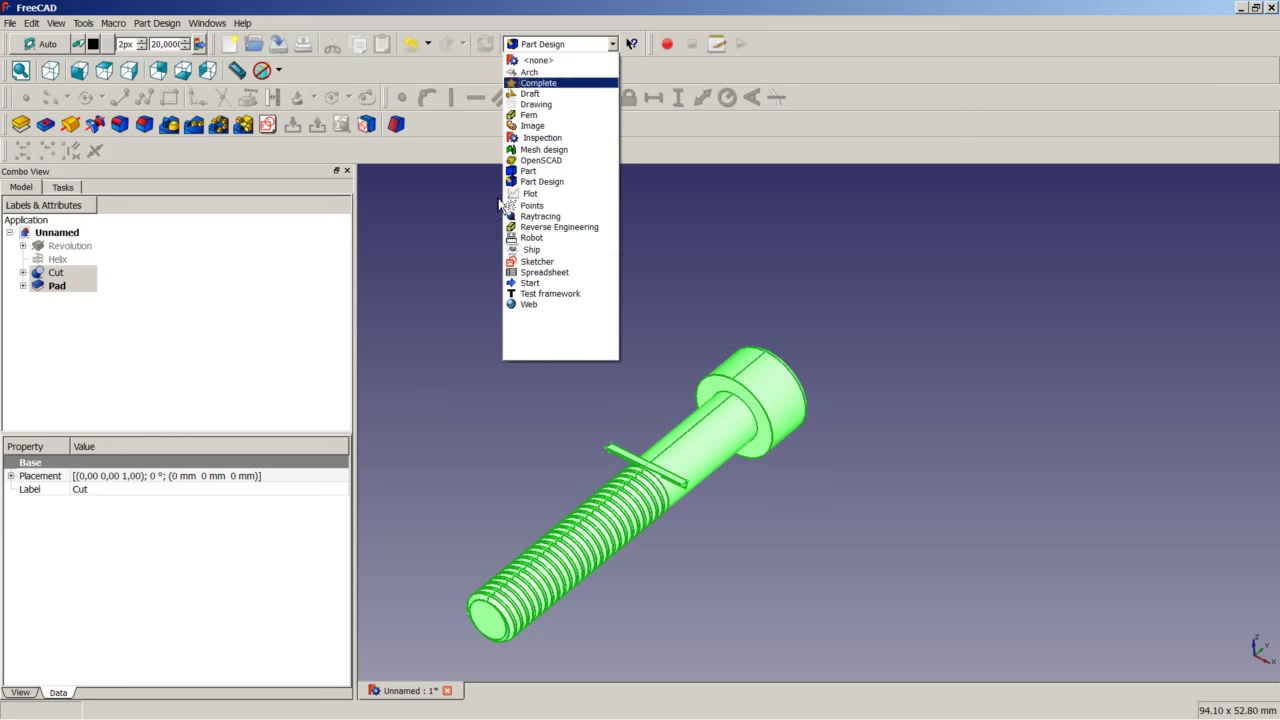
pyautogui.click(553, 172)
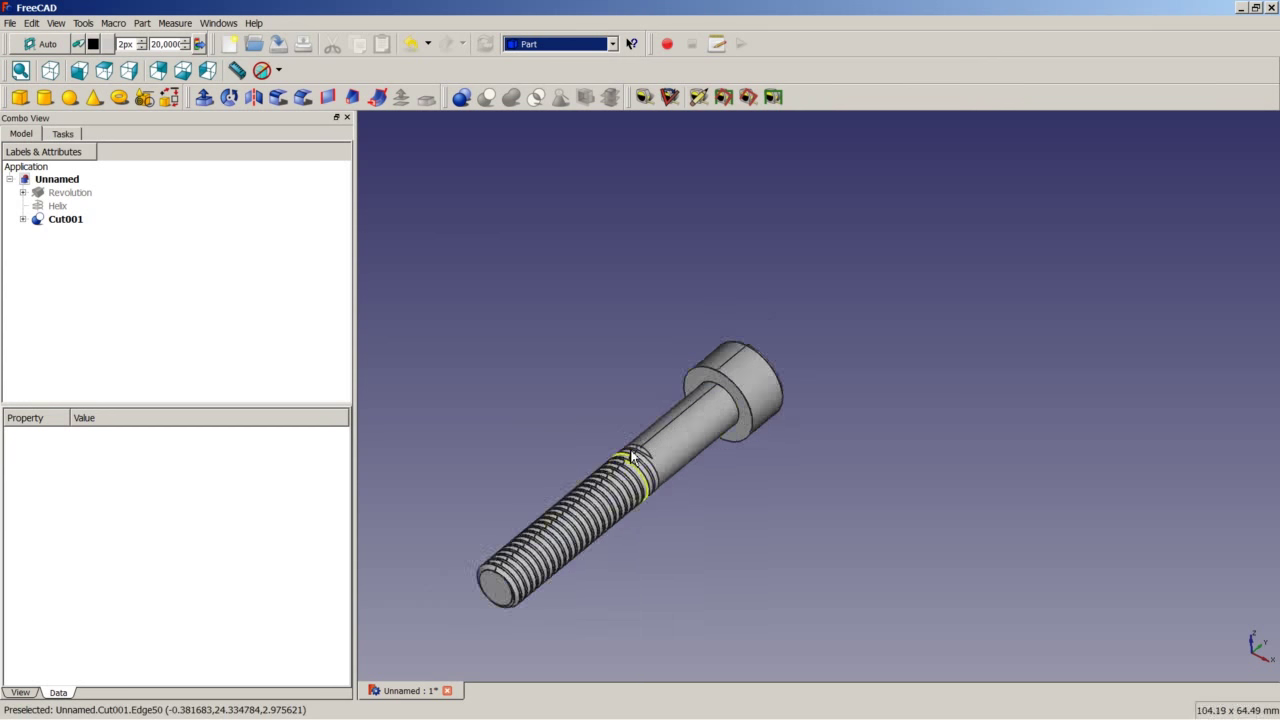
# - Examine the faces and edges where the prism-shaped cut meets the end of the helical thread groove
pyautogui.scroll(10, 632, 456)
pyautogui.moveTo(663, 457); pyautogui.dragTo(786, 531, button='middle')
pyautogui.scroll(-6, 743, 509)
pyautogui.scroll(3, 777, 528)
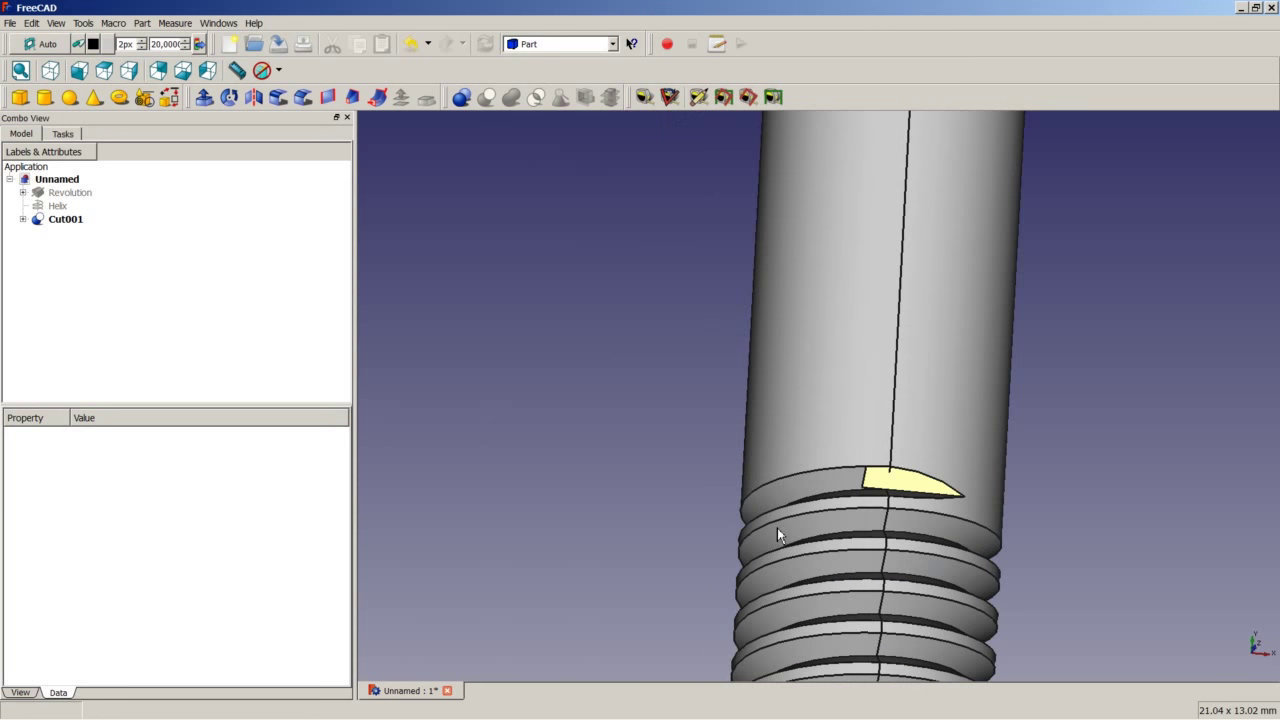
pyautogui.scroll(8, 903, 486)
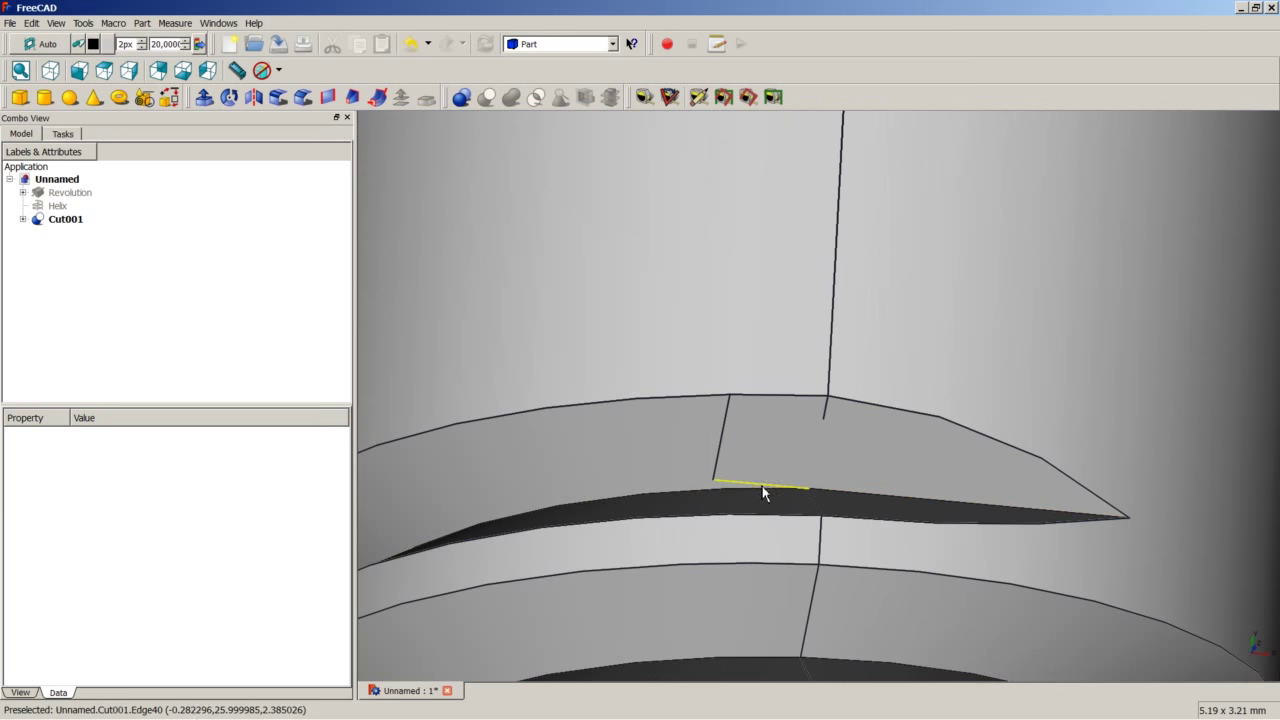
pyautogui.click(763, 490)
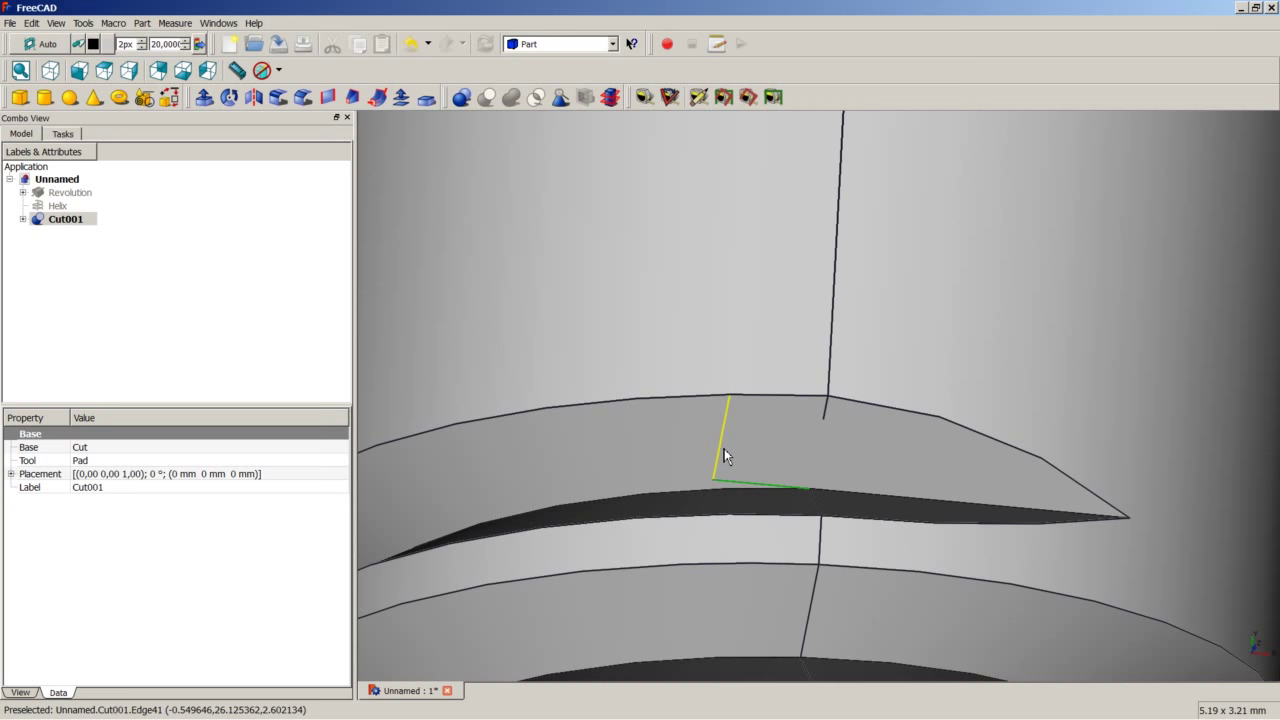
pyautogui.keyDown('ctrl'); pyautogui.click(724, 448); pyautogui.keyUp('ctrl')
pyautogui.scroll(-4, 770, 456)
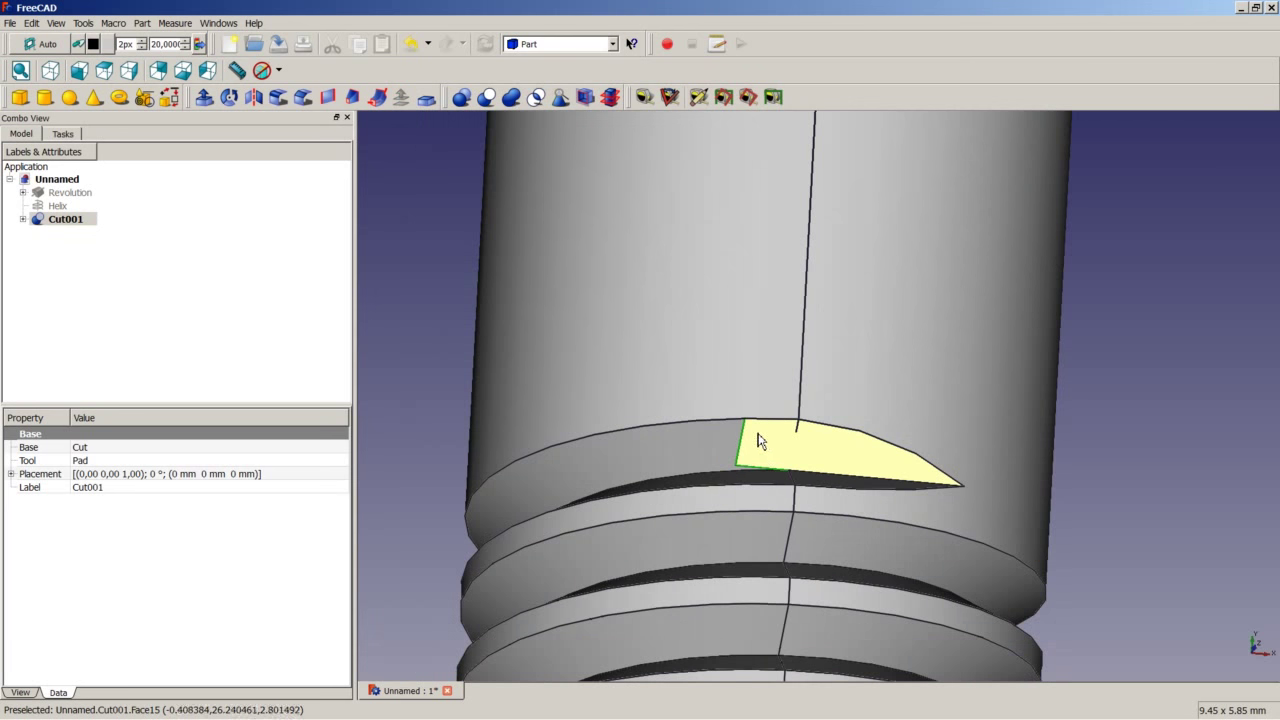
pyautogui.click(421, 404)
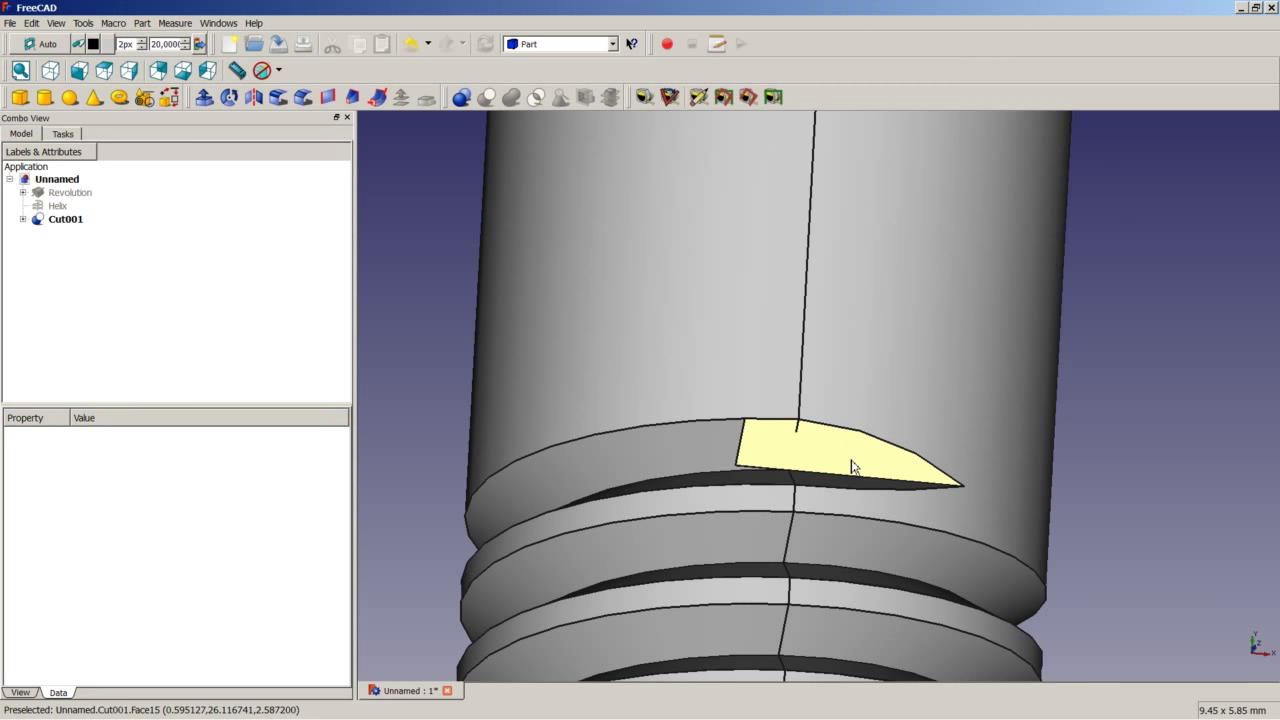
# - Inspect the straight thread runout on the shank from several angles, both close up and in relation to the whole screw
pyautogui.scroll(-2, 846, 465)
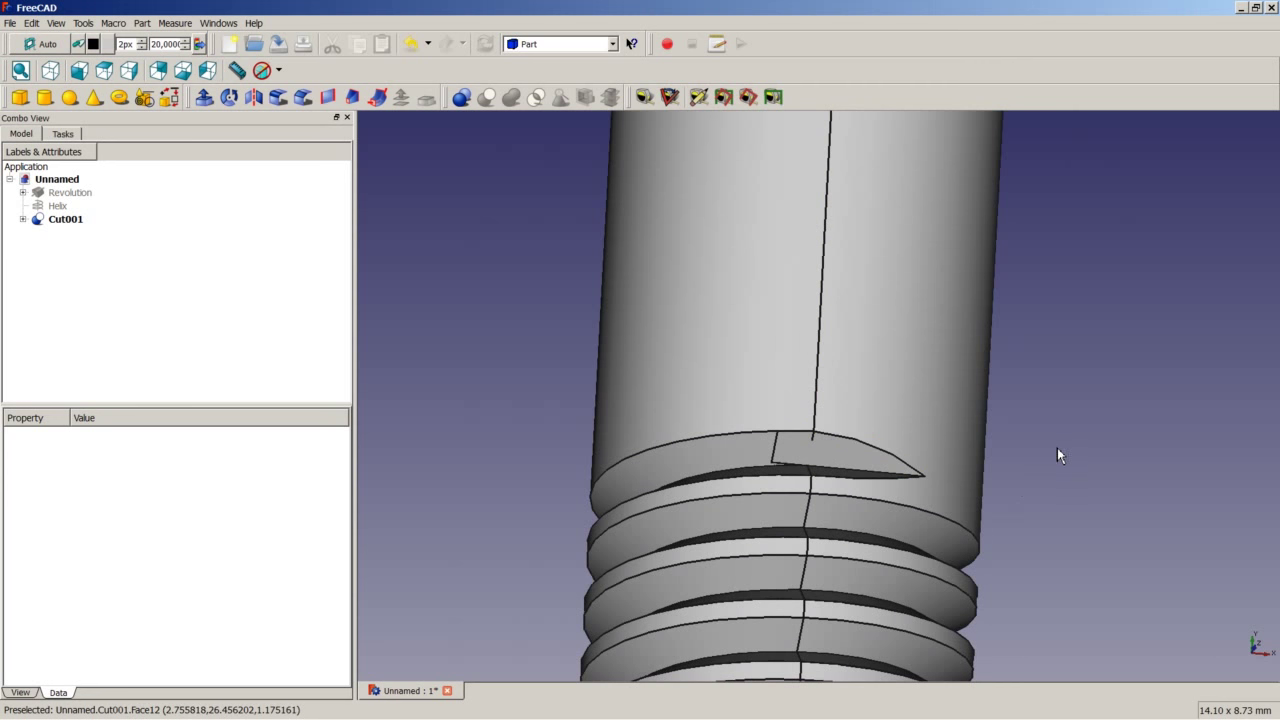
pyautogui.scroll(-6, 994, 450)
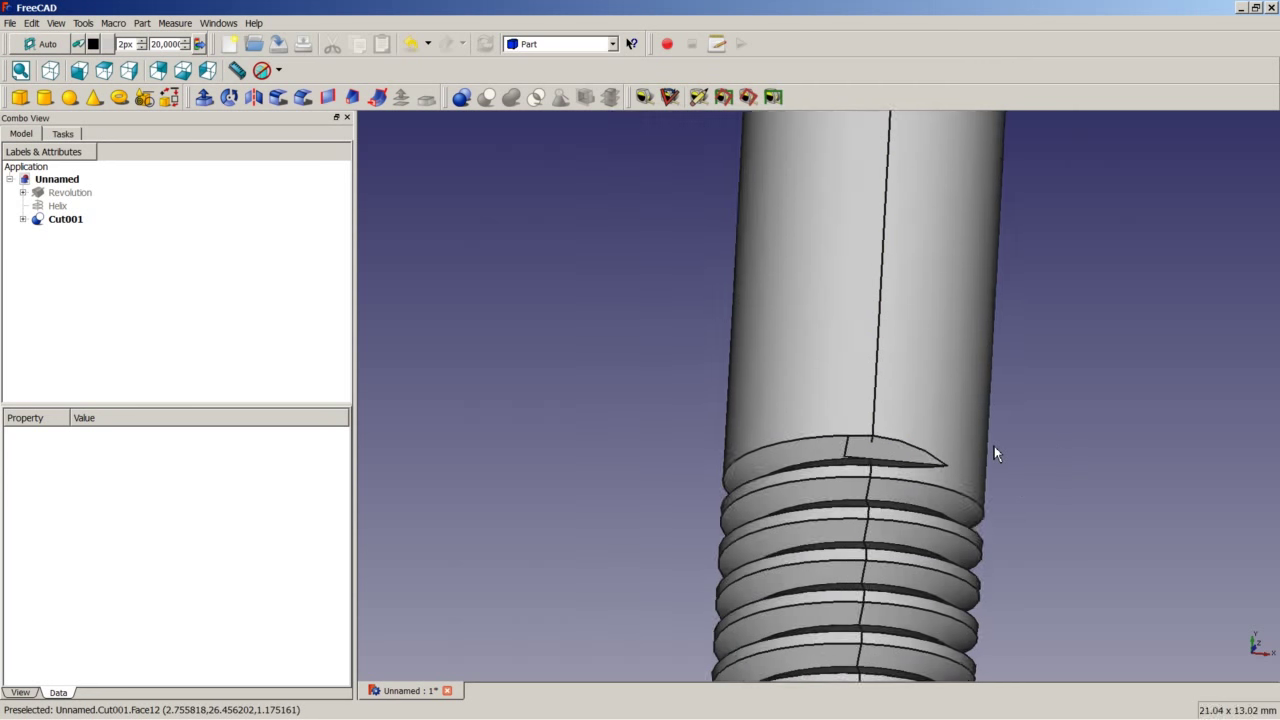
pyautogui.scroll(6, 993, 446)
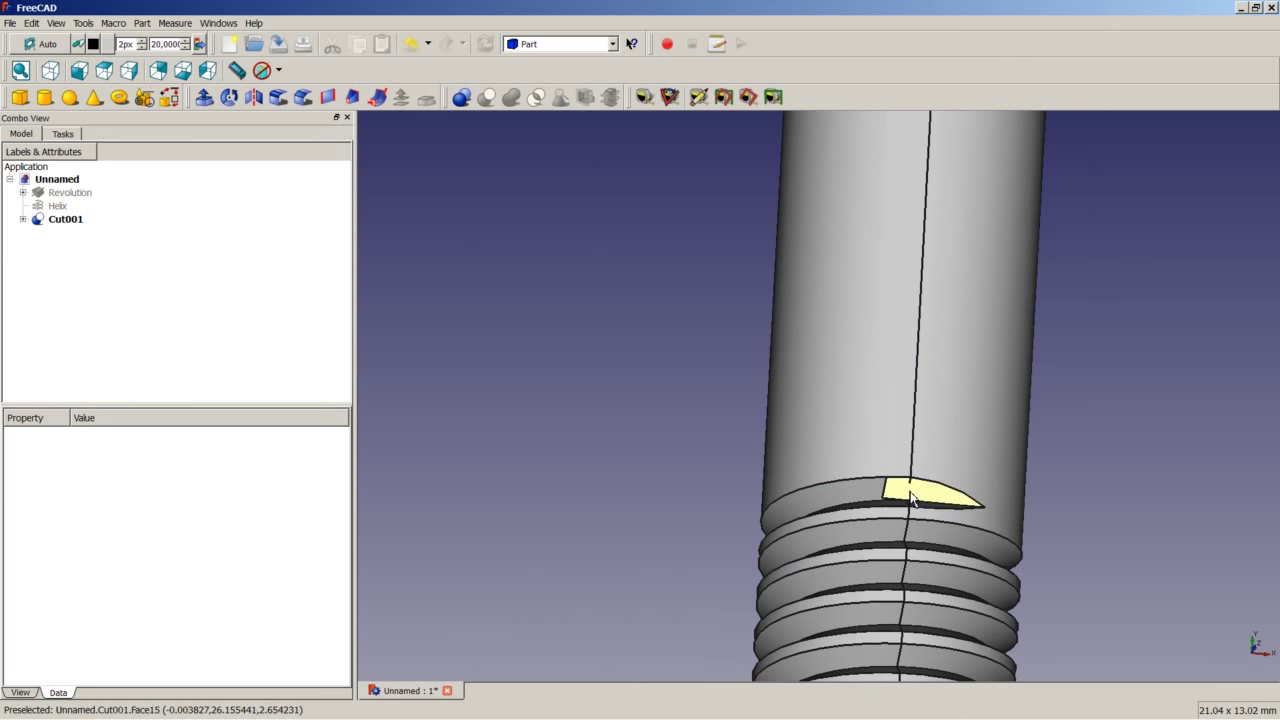
pyautogui.scroll(-5, 912, 497)
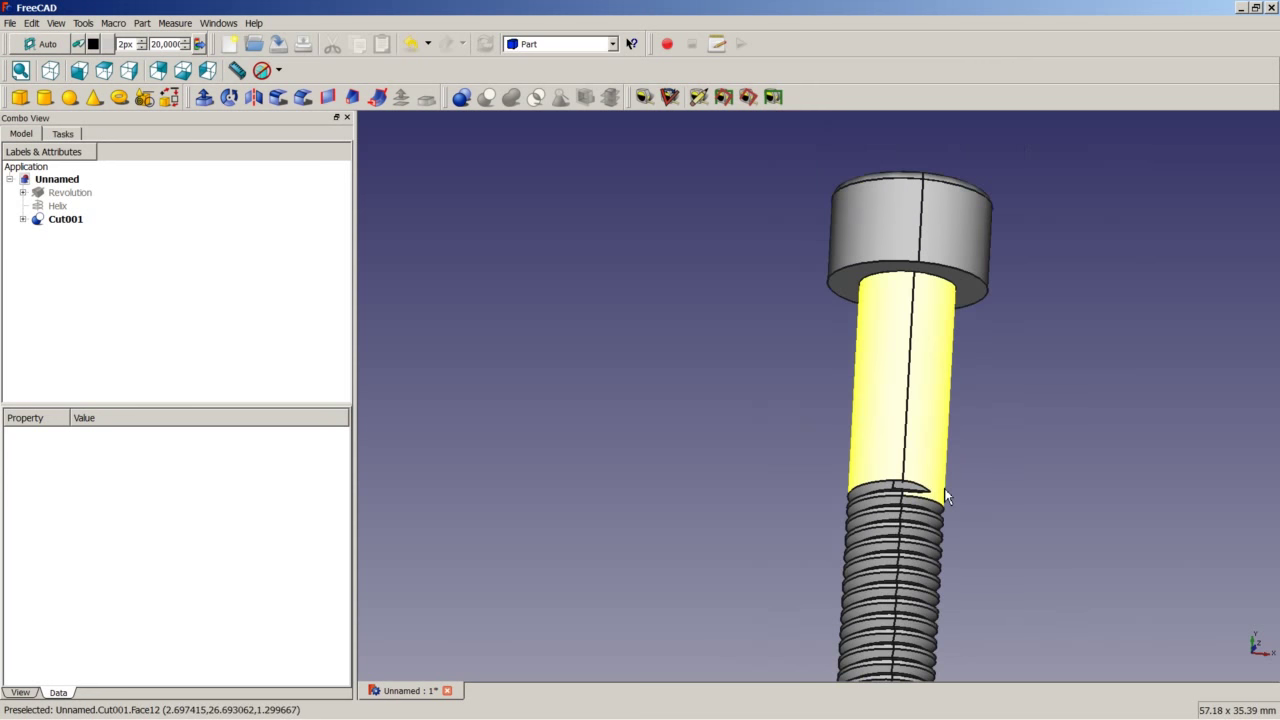
pyautogui.scroll(2, 946, 496)
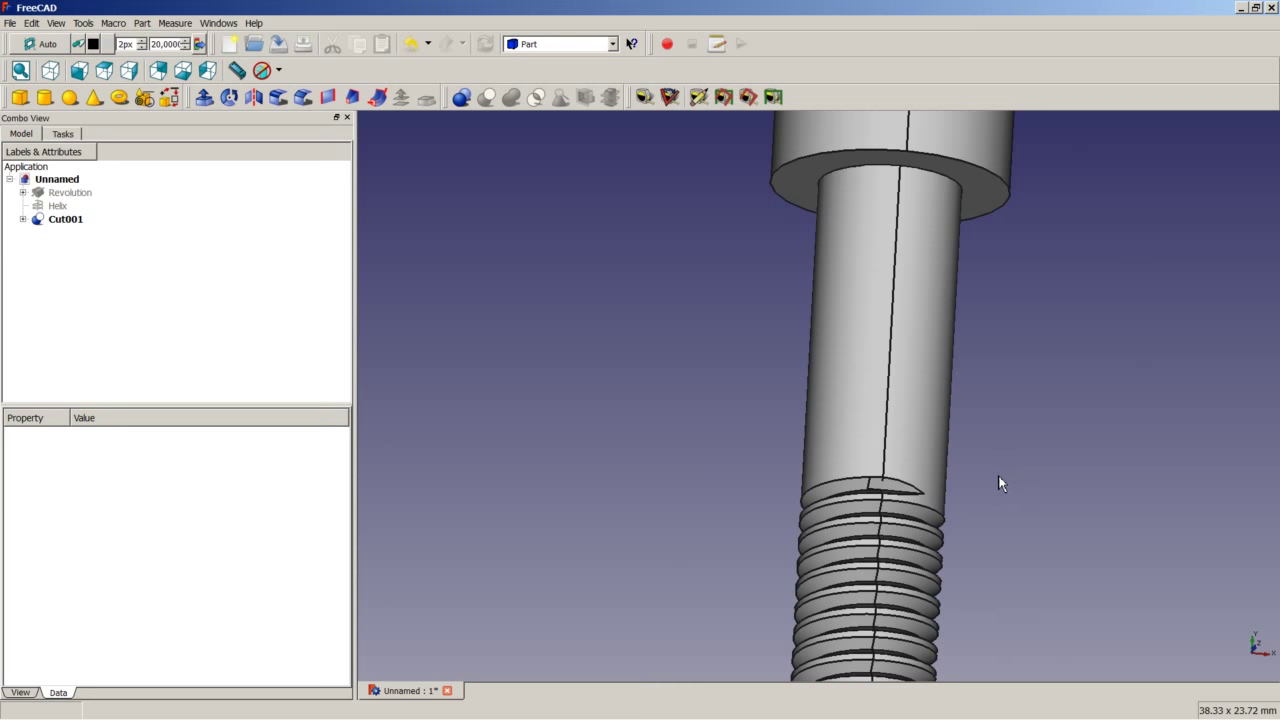
pyautogui.moveTo(998, 476); pyautogui.dragTo(968, 453, button='middle')
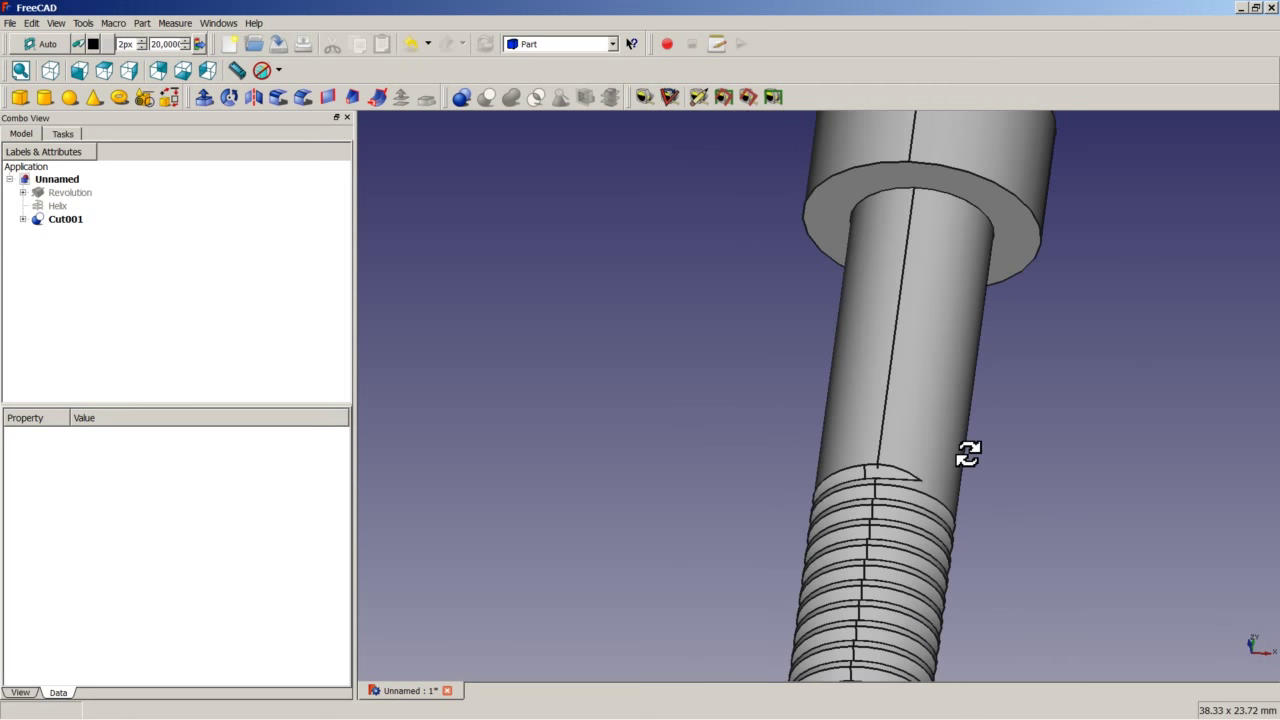
pyautogui.scroll(3, 874, 484)
pyautogui.moveTo(837, 484); pyautogui.dragTo(851, 517, button='middle')
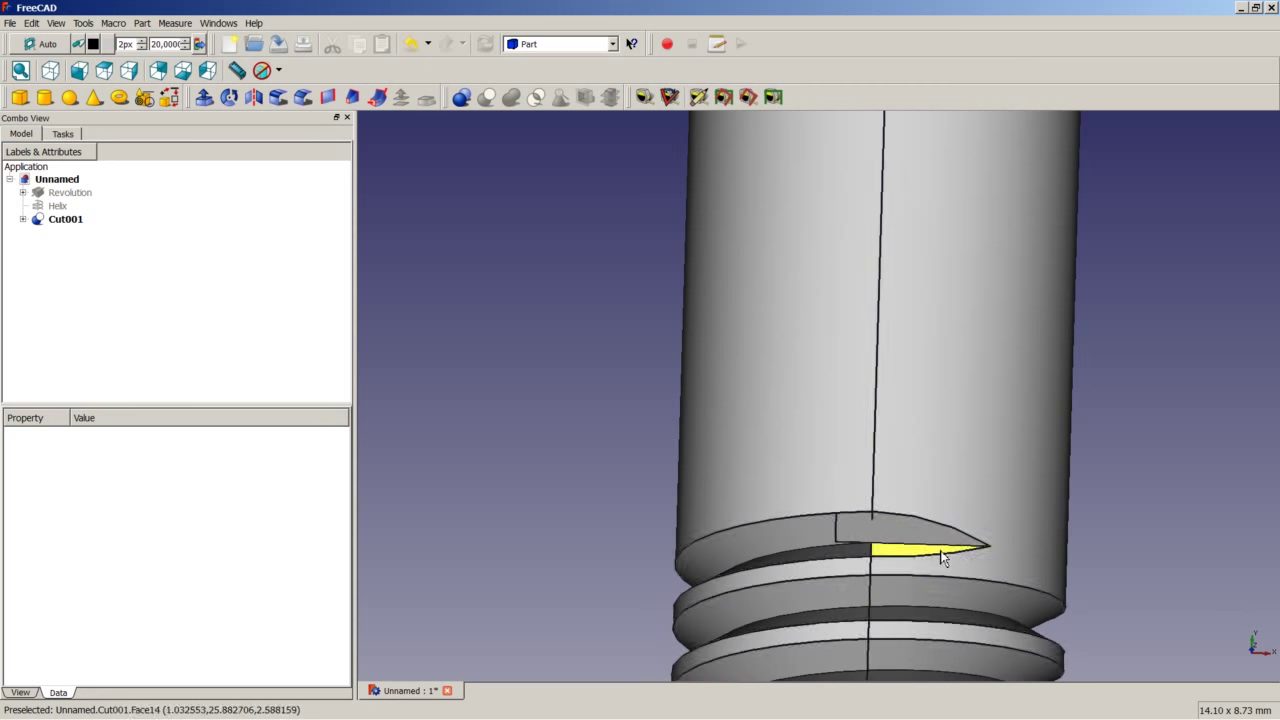
pyautogui.scroll(-10, 877, 440)
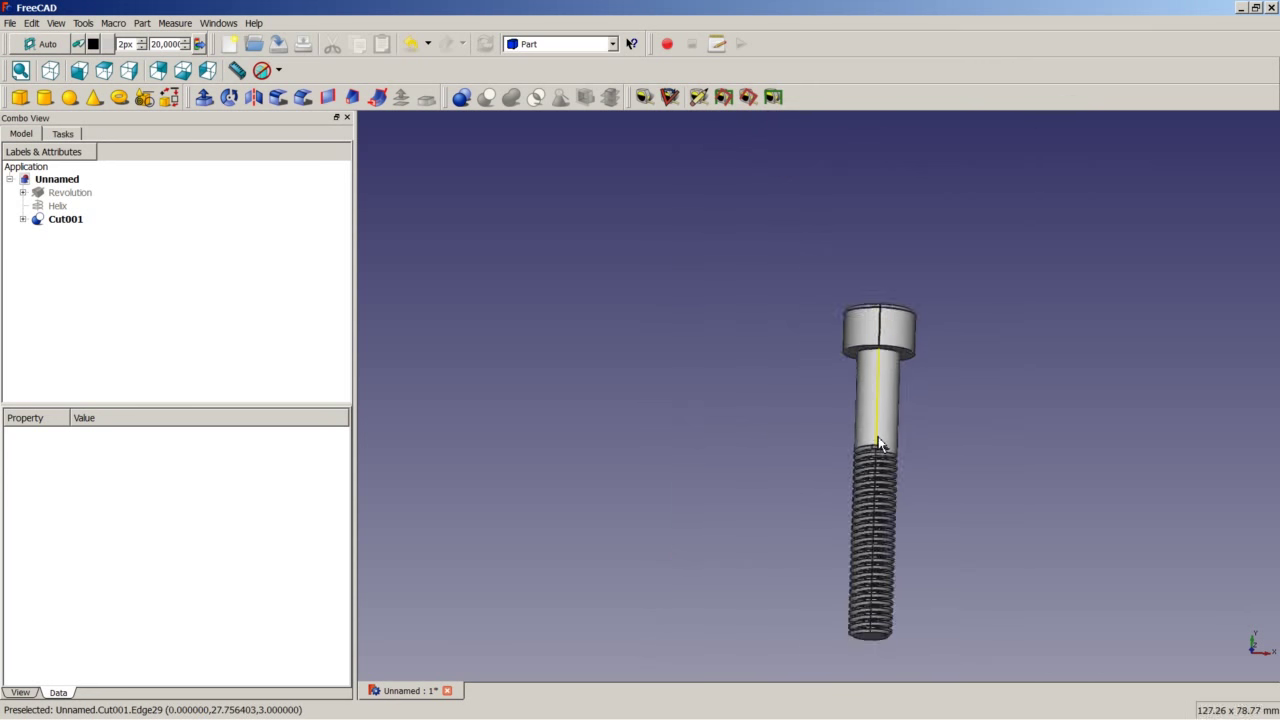
pyautogui.scroll(-2, 877, 440)
pyautogui.moveTo(880, 435); pyautogui.dragTo(948, 418, button='middle')
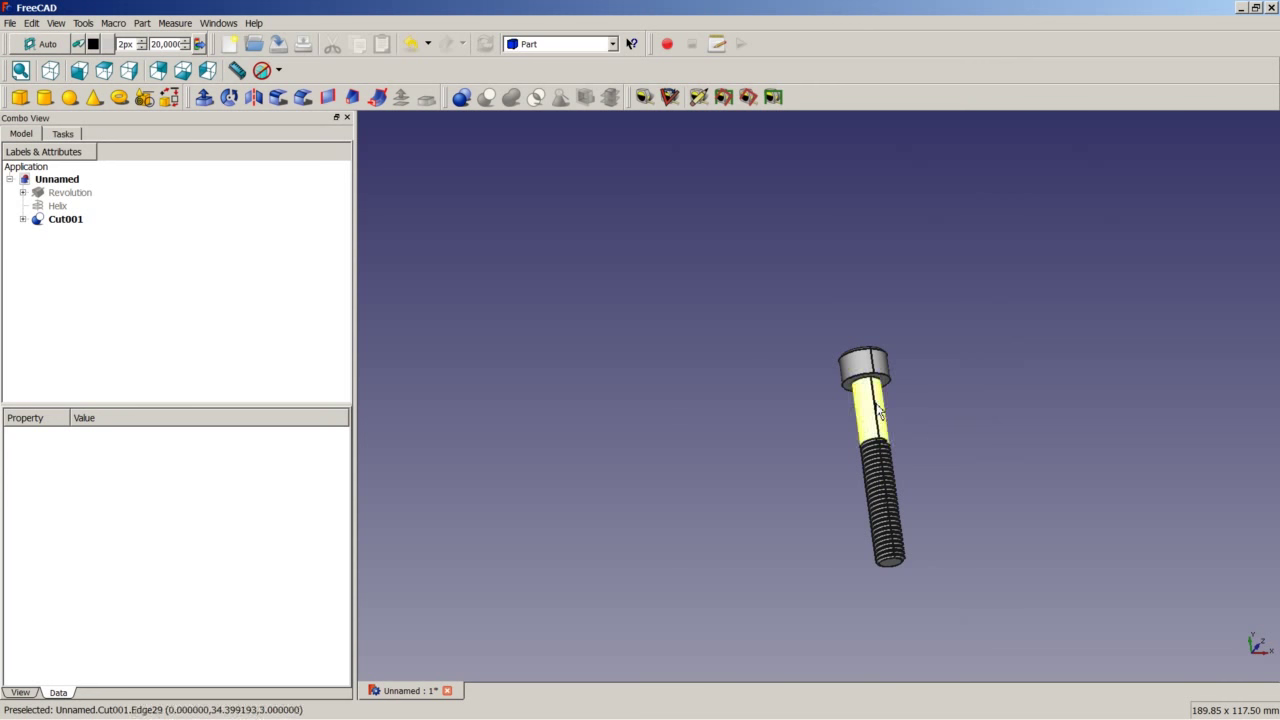
pyautogui.scroll(5, 894, 425)
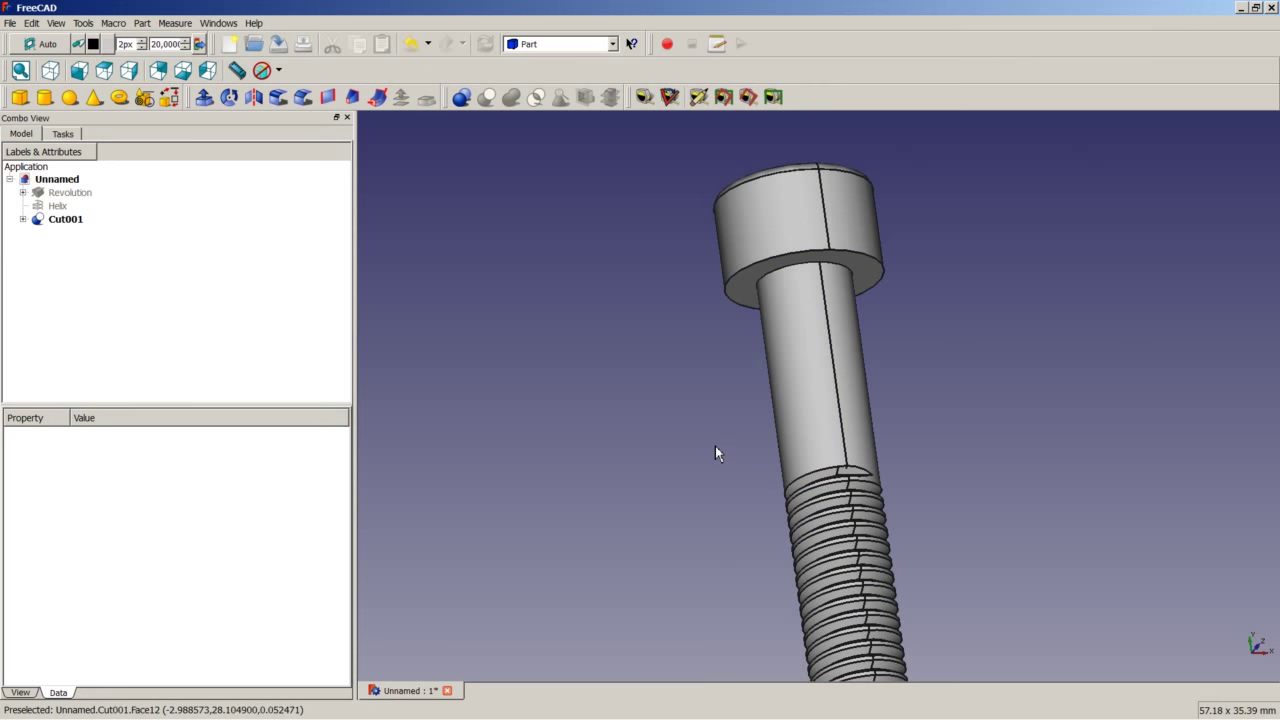
# - Delete the prism cut from the screw and the triangular pad, keeping the triangle sketch
pyautogui.click(67, 223)
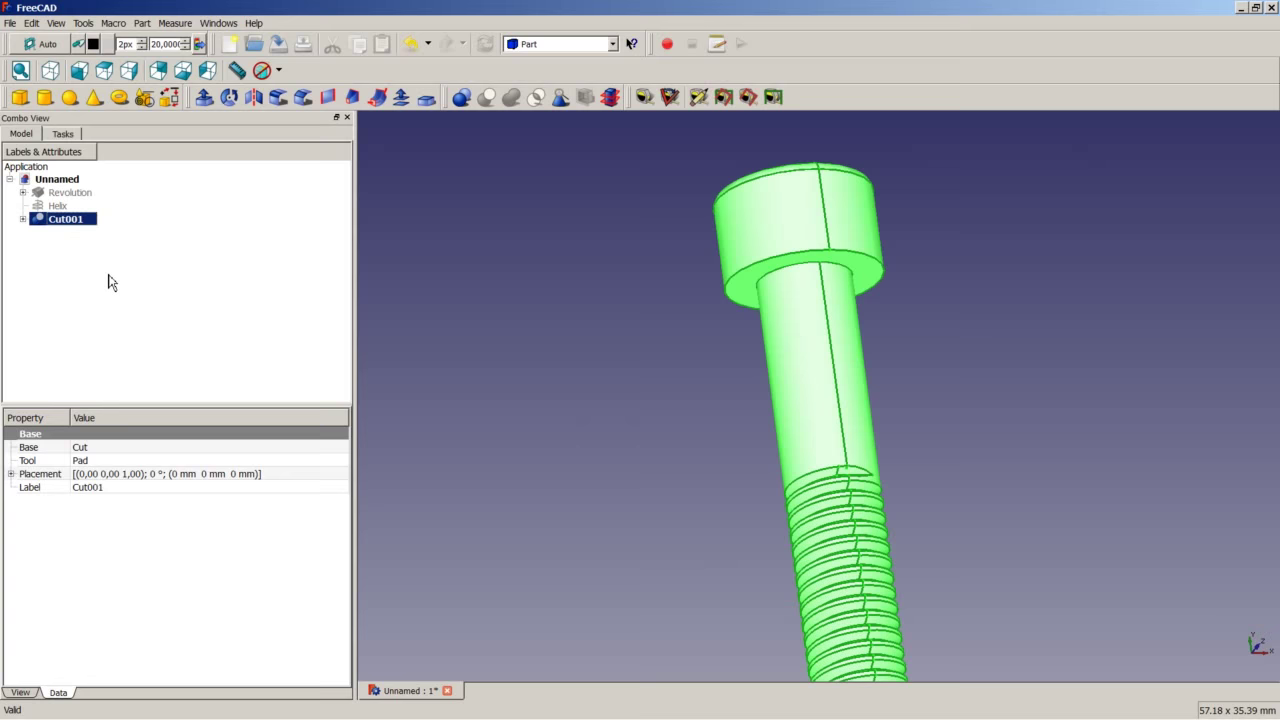
pyautogui.press('Delete')
pyautogui.click(60, 232)
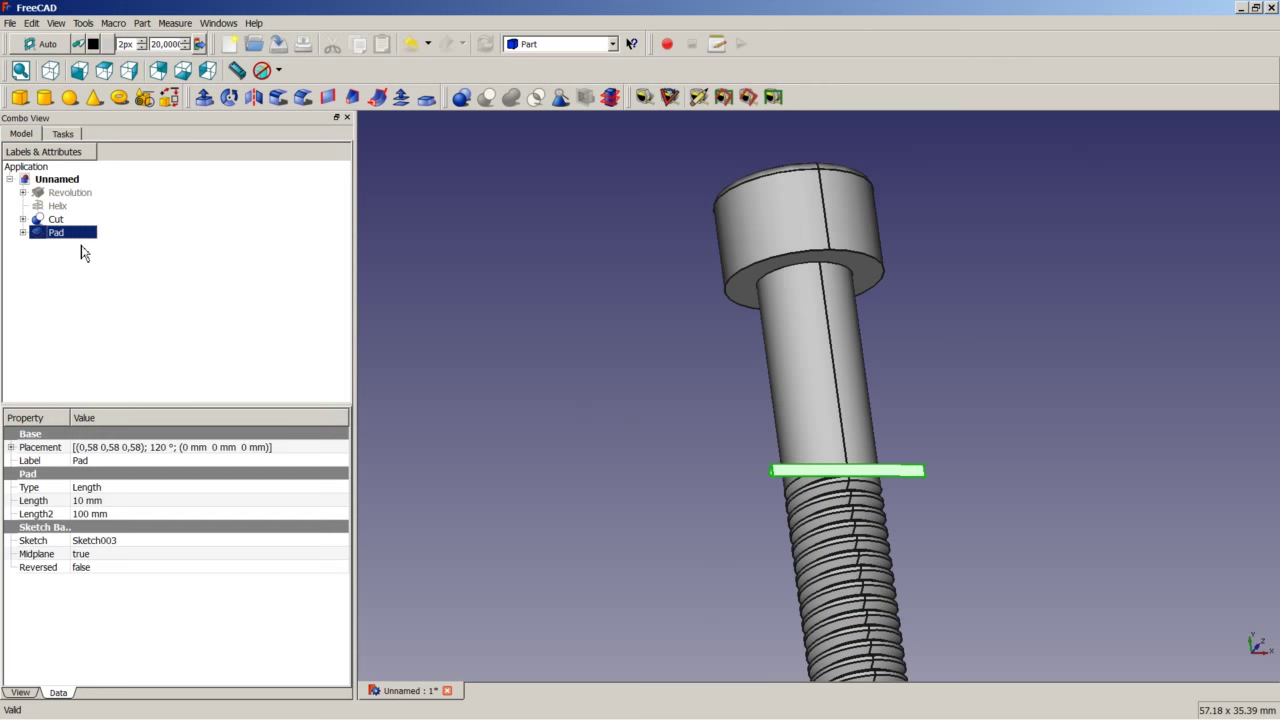
pyautogui.press('Delete')
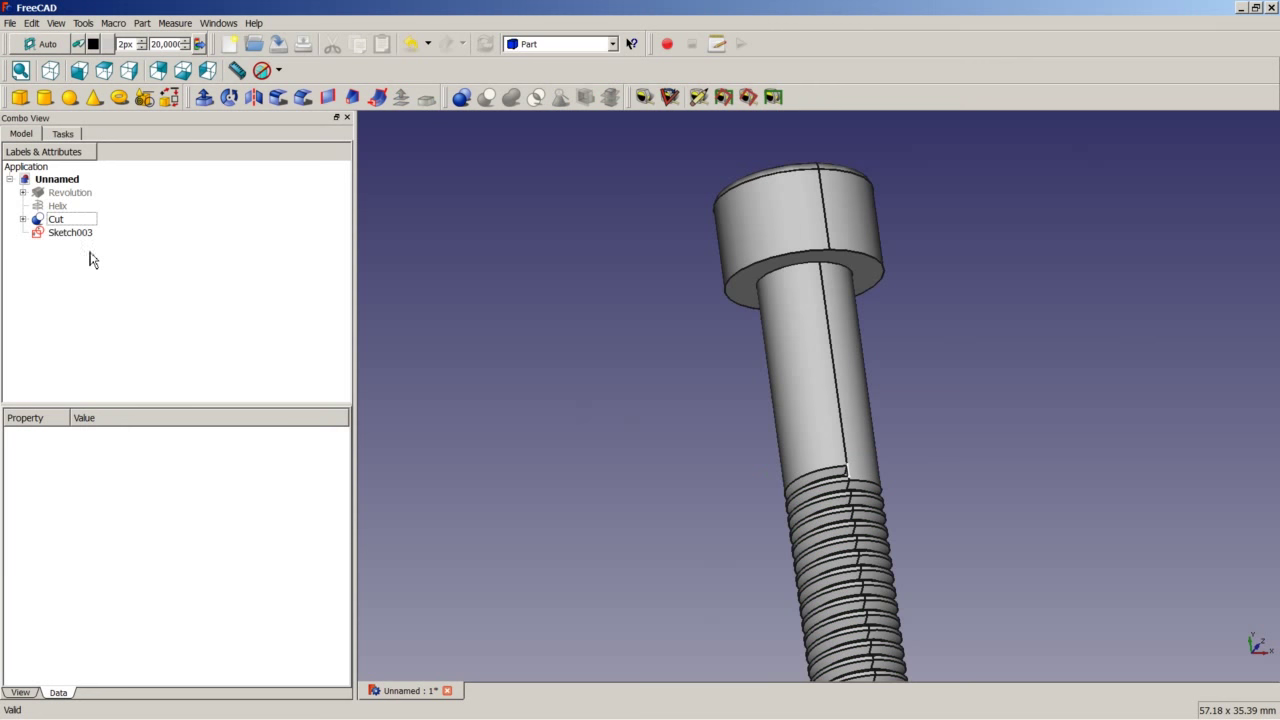
# - Save the document with the remaining triangle sketch and the threaded screw body
pyautogui.click(70, 232)
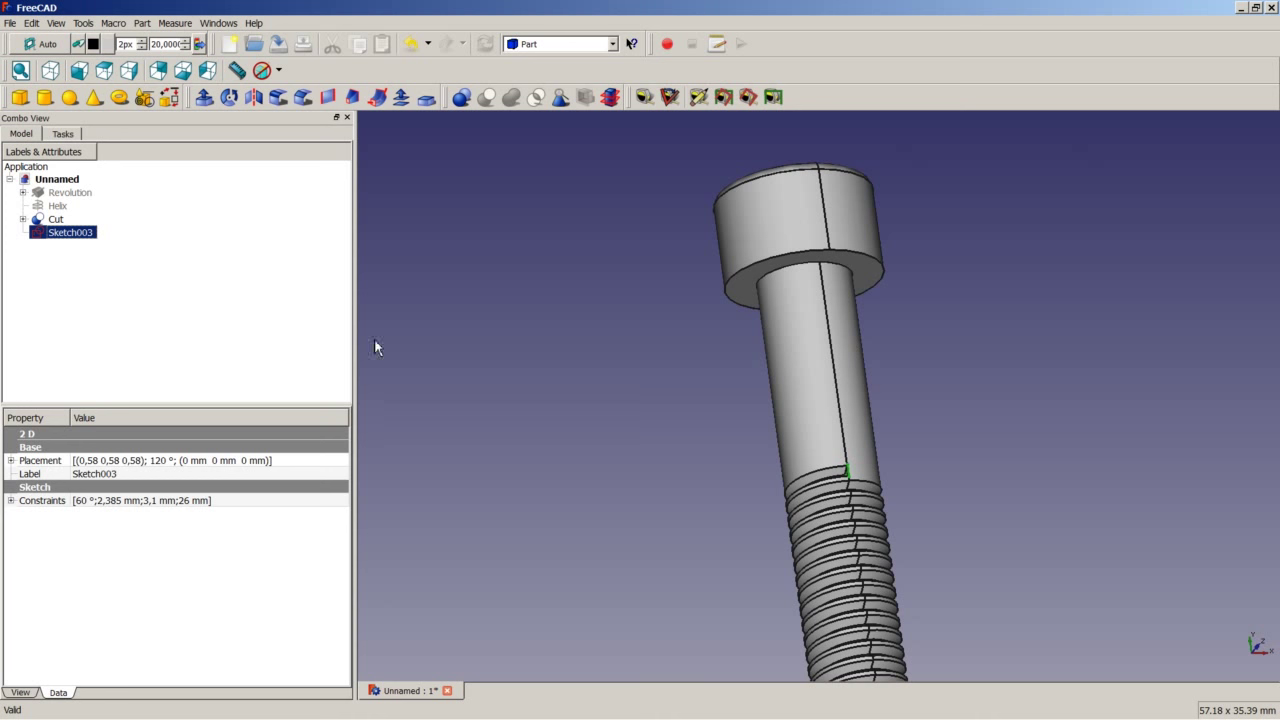
pyautogui.click(502, 345)
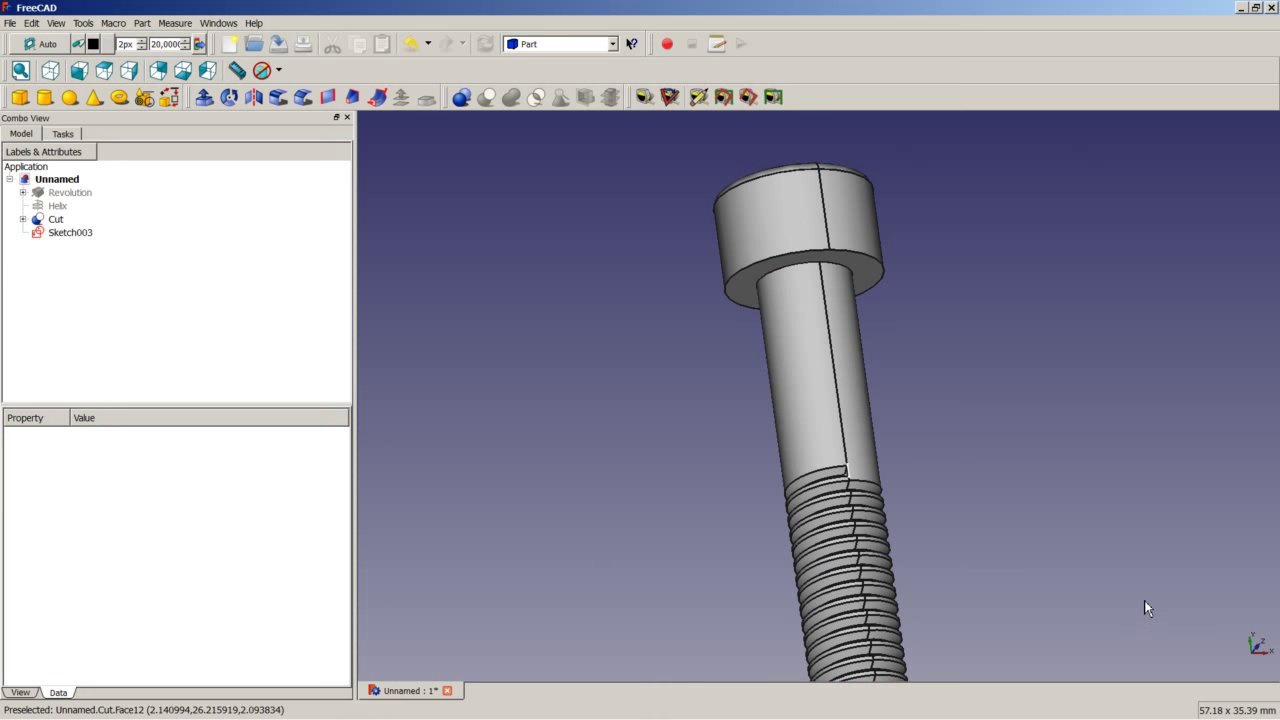
pyautogui.hotkey('ctrl', 's')
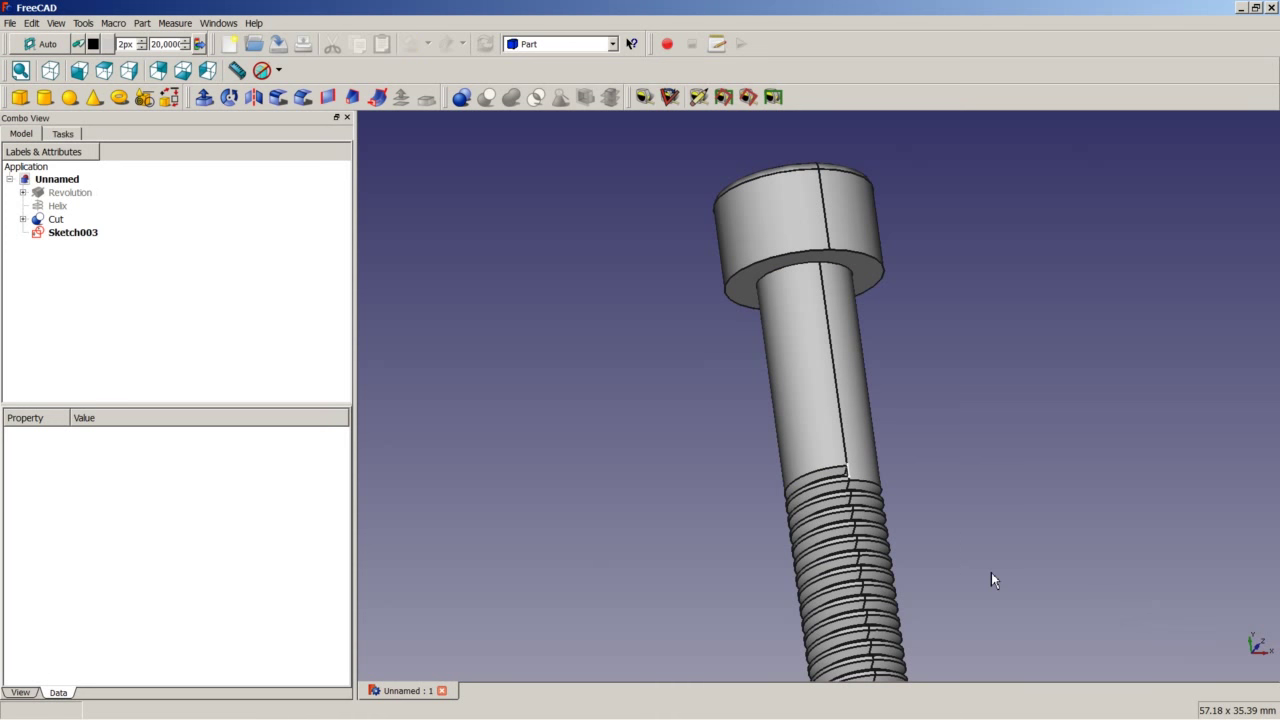
# - Set up a new helix primitive with a radius of 3 mm and an angle of 20°
pyautogui.click(142, 97)
pyautogui.click(205, 232)
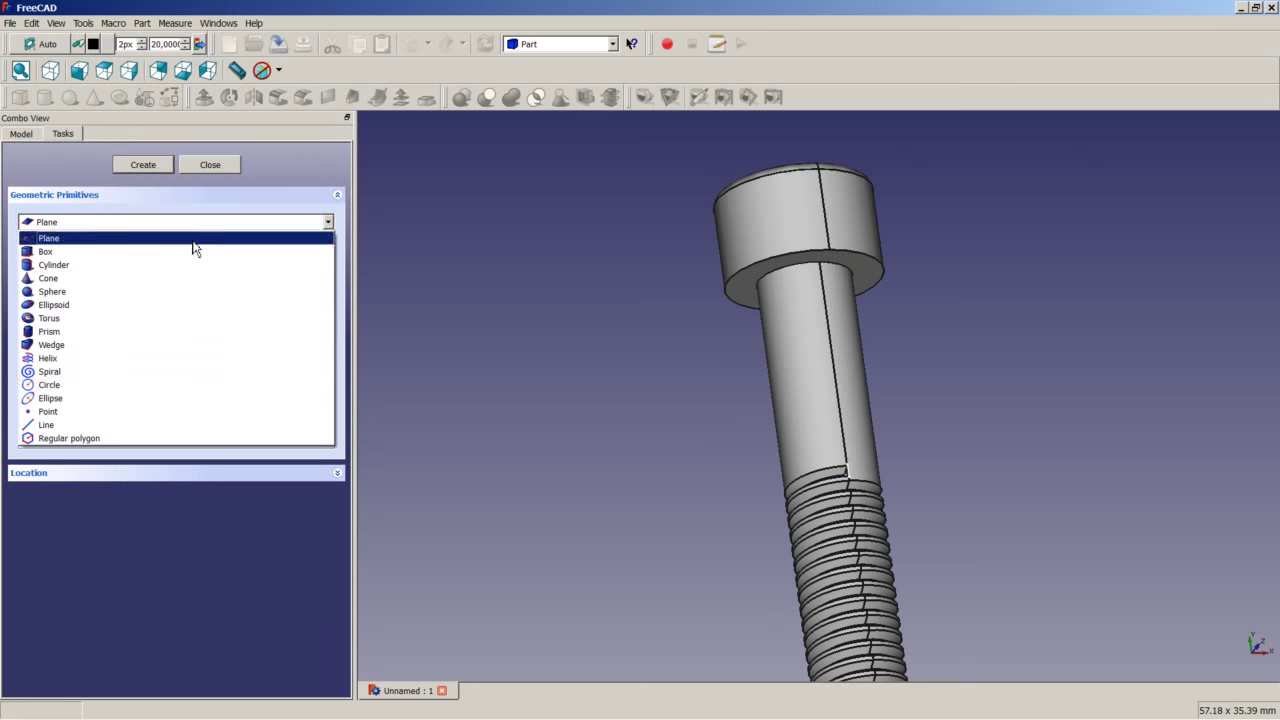
pyautogui.click(130, 357)
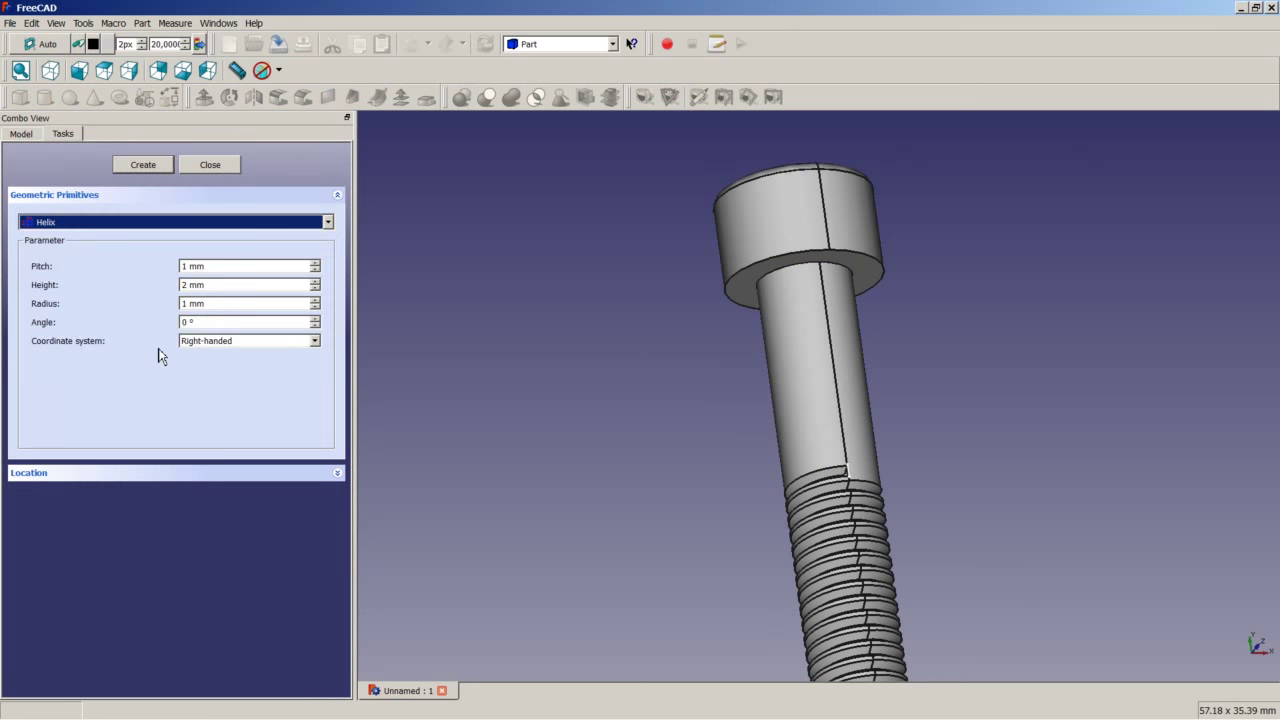
pyautogui.doubleClick(184, 303)
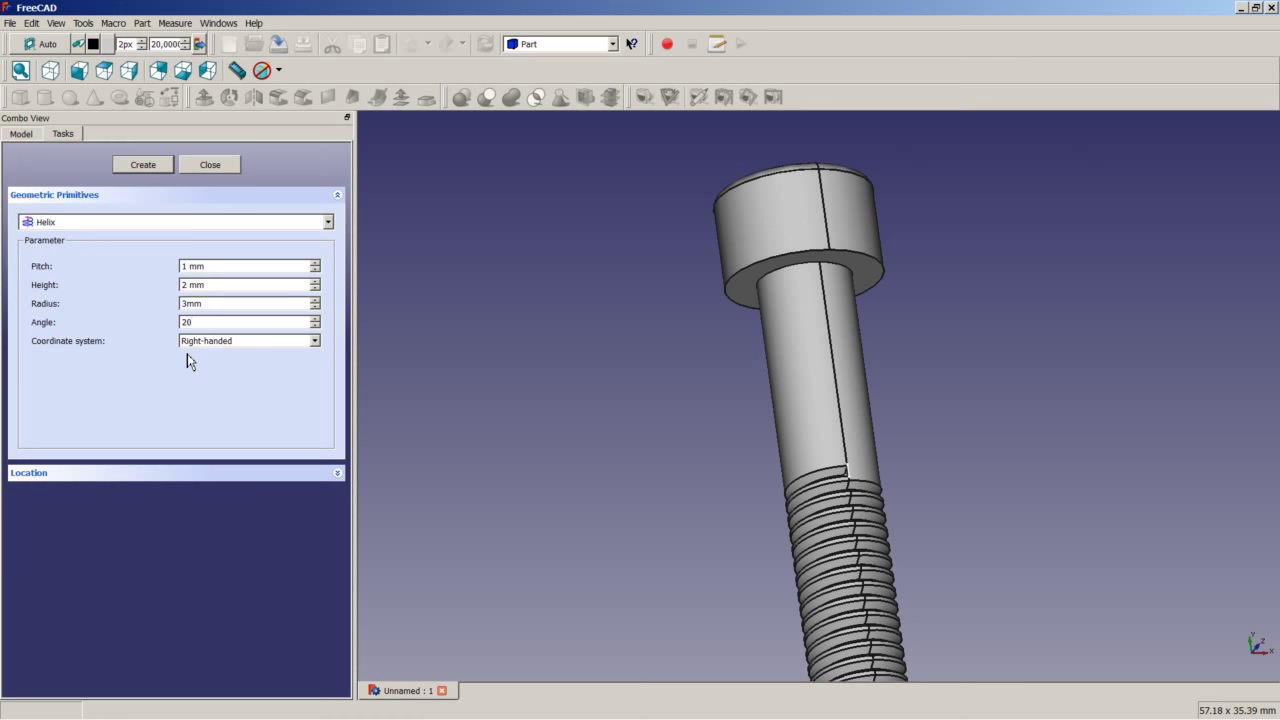
# - Set the new helix's Y position to 26 so it starts at the end of the thread
pyautogui.click(337, 473)
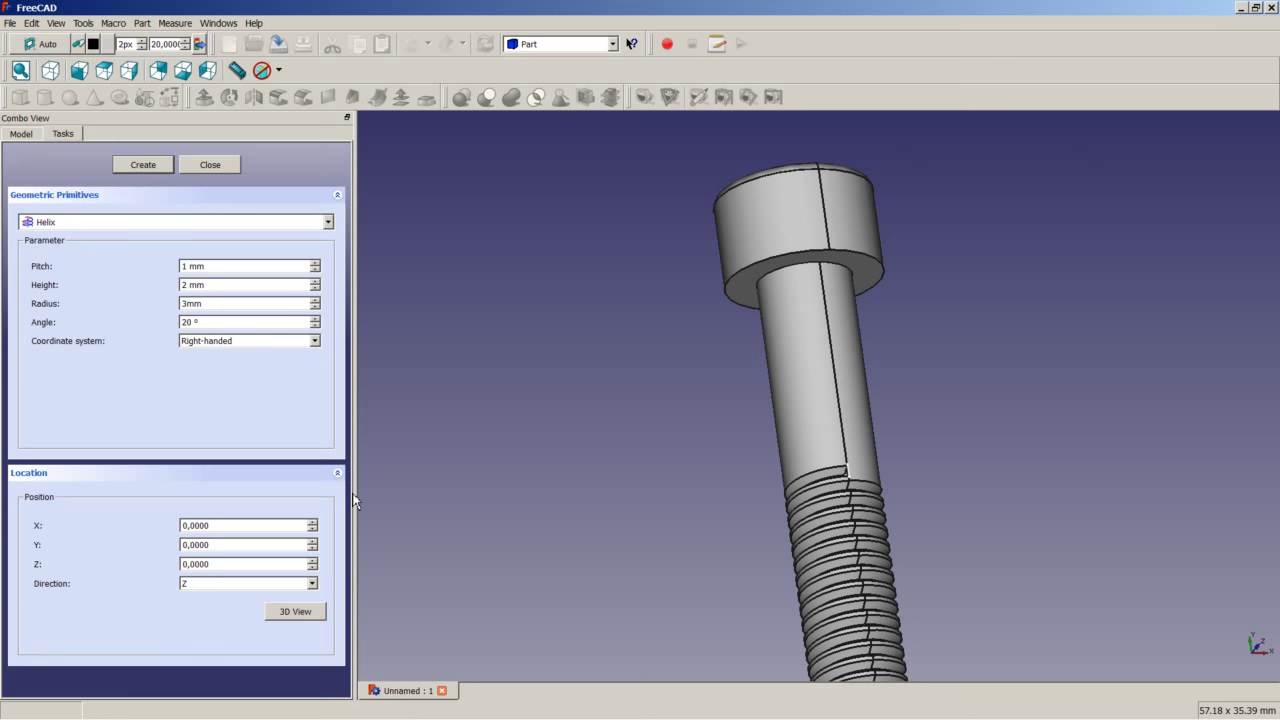
pyautogui.moveTo(845, 560); pyautogui.dragTo(726, 576, button='middle')
pyautogui.scroll(-2, 818, 578)
pyautogui.scroll(-2, 819, 578)
pyautogui.scroll(2, 819, 578)
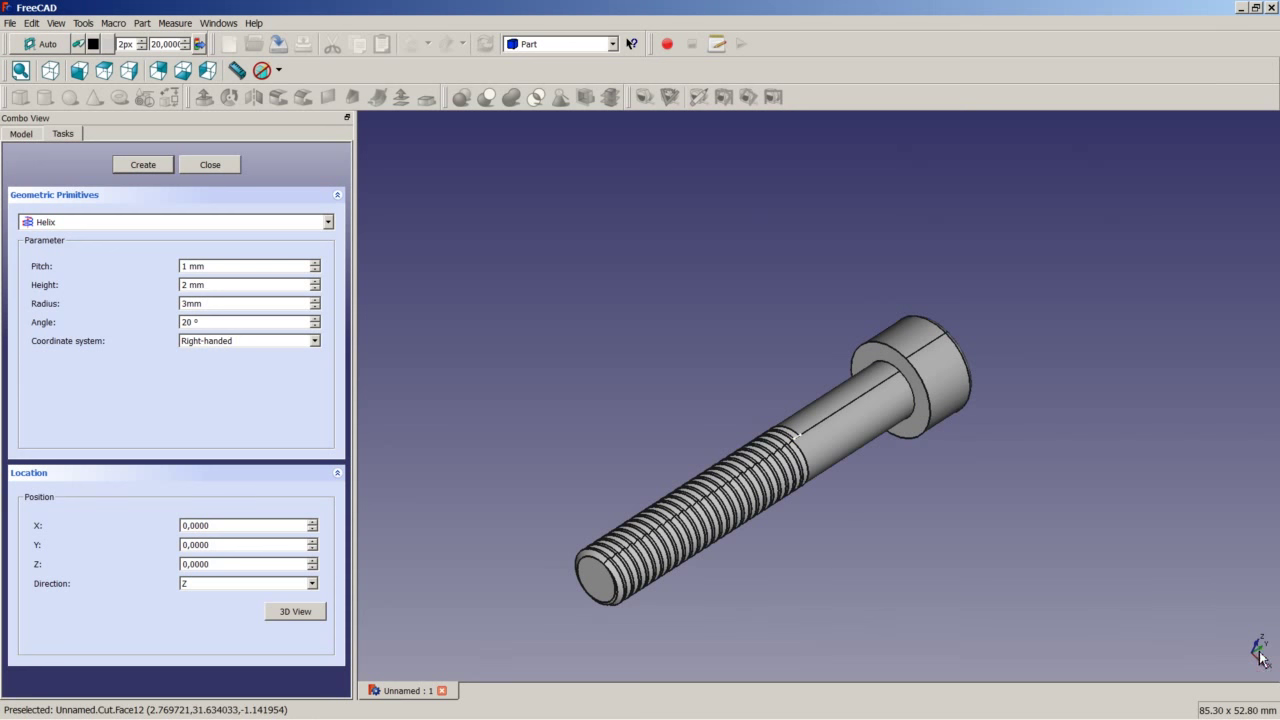
pyautogui.moveTo(221, 547); pyautogui.dragTo(174, 541)
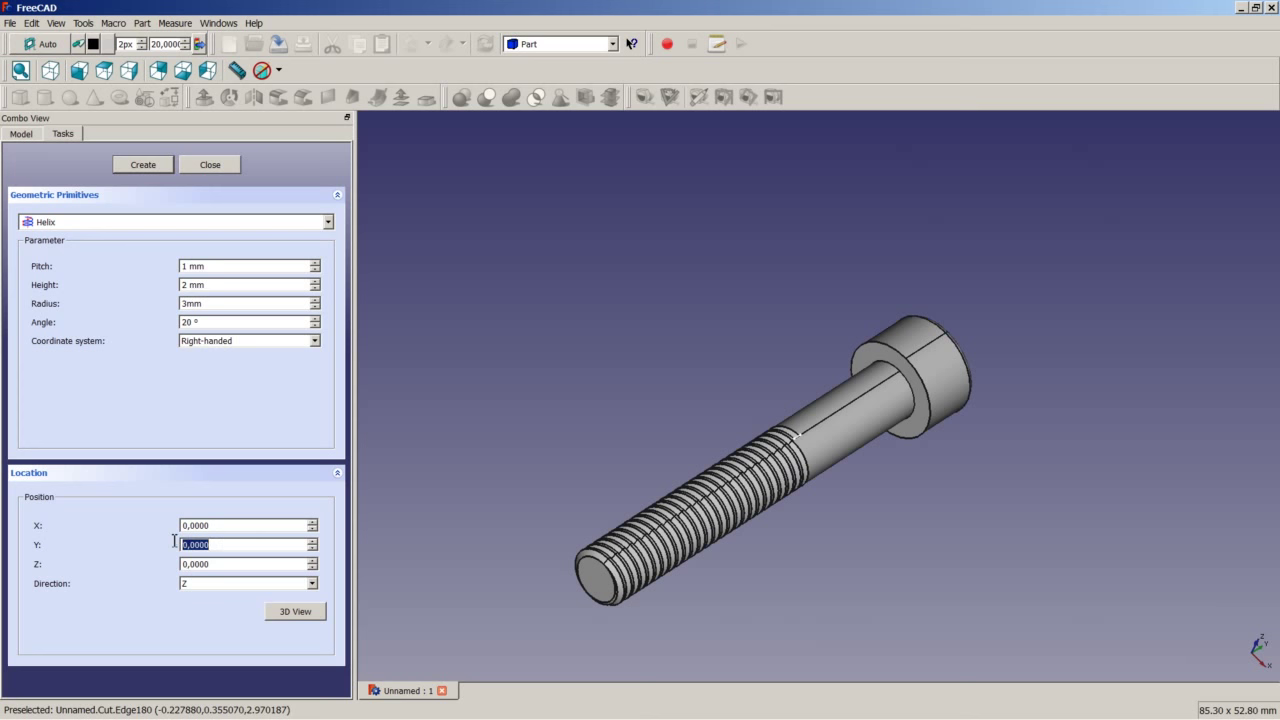
pyautogui.write('26')
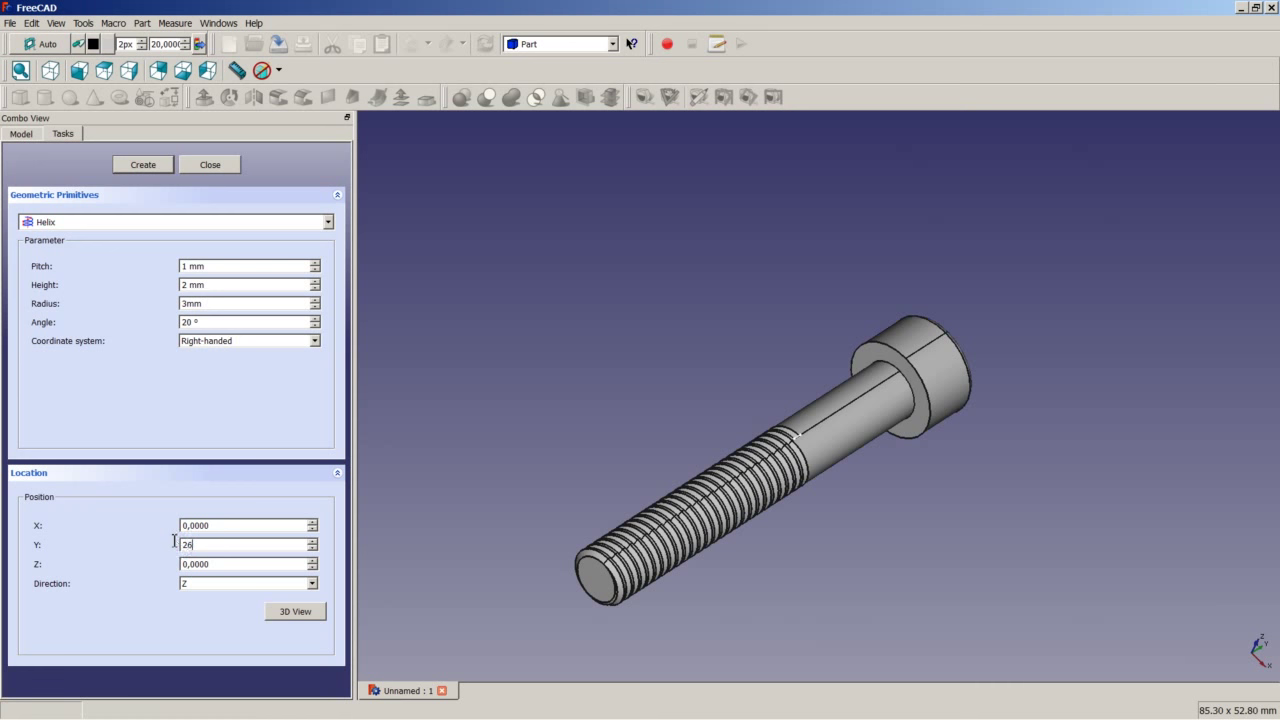
# - Orient the new helix along the Y direction and create it at the end of the thread
pyautogui.click(223, 585)
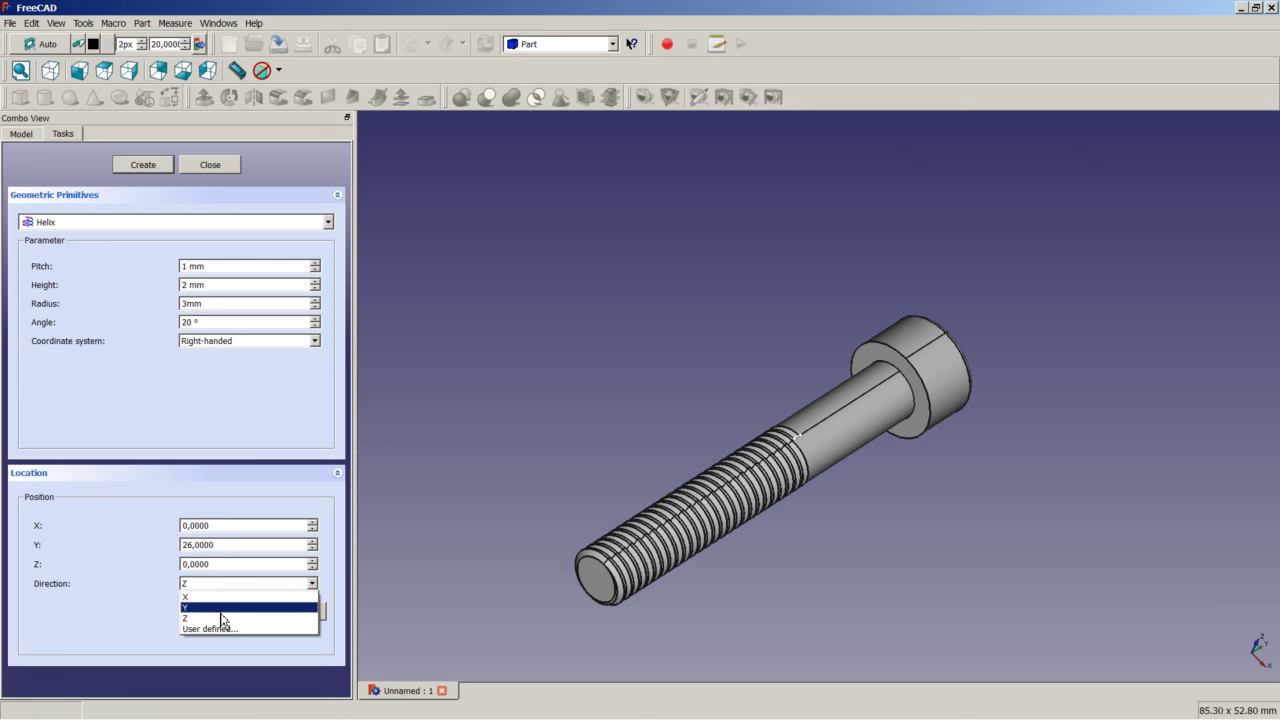
pyautogui.click(222, 607)
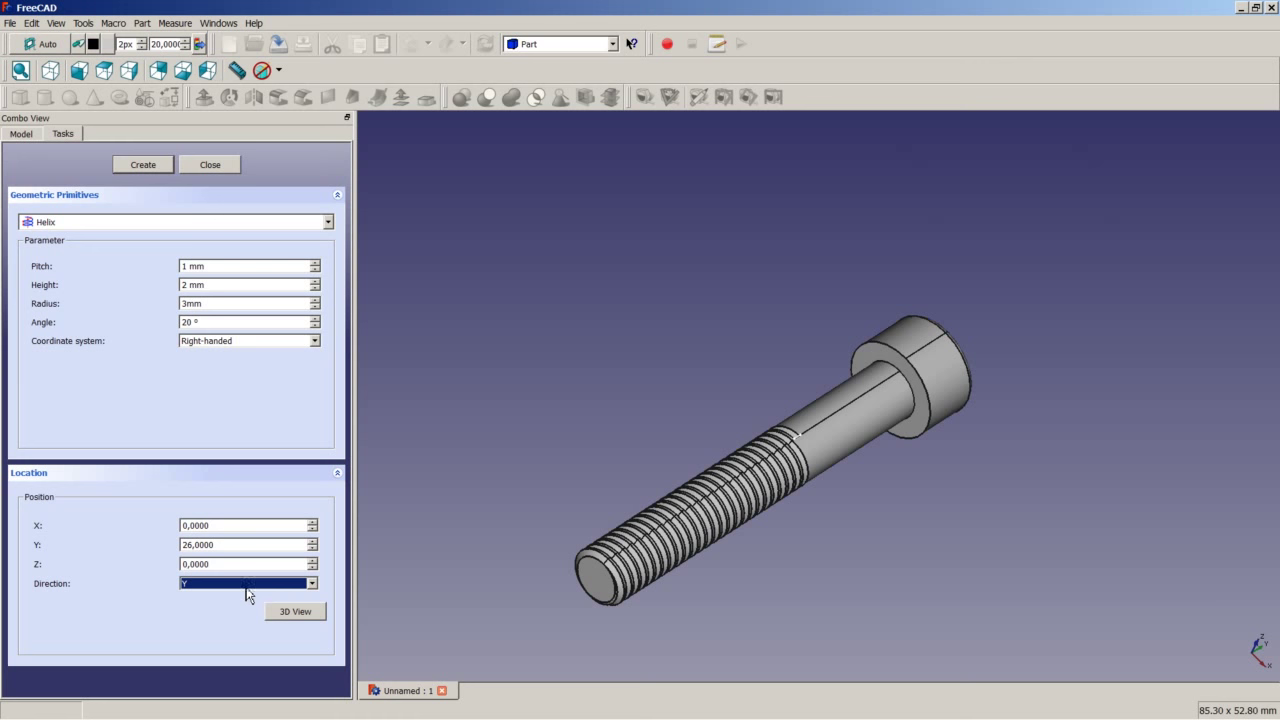
pyautogui.click(245, 542)
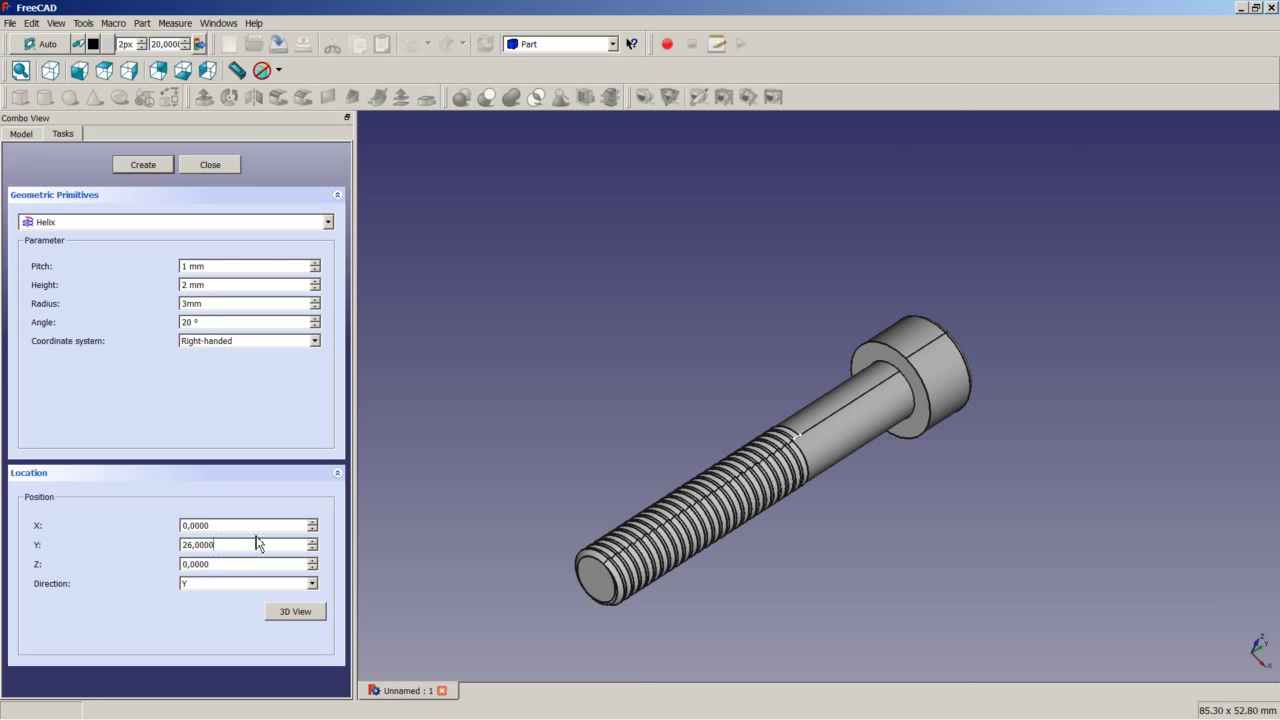
pyautogui.click(148, 167)
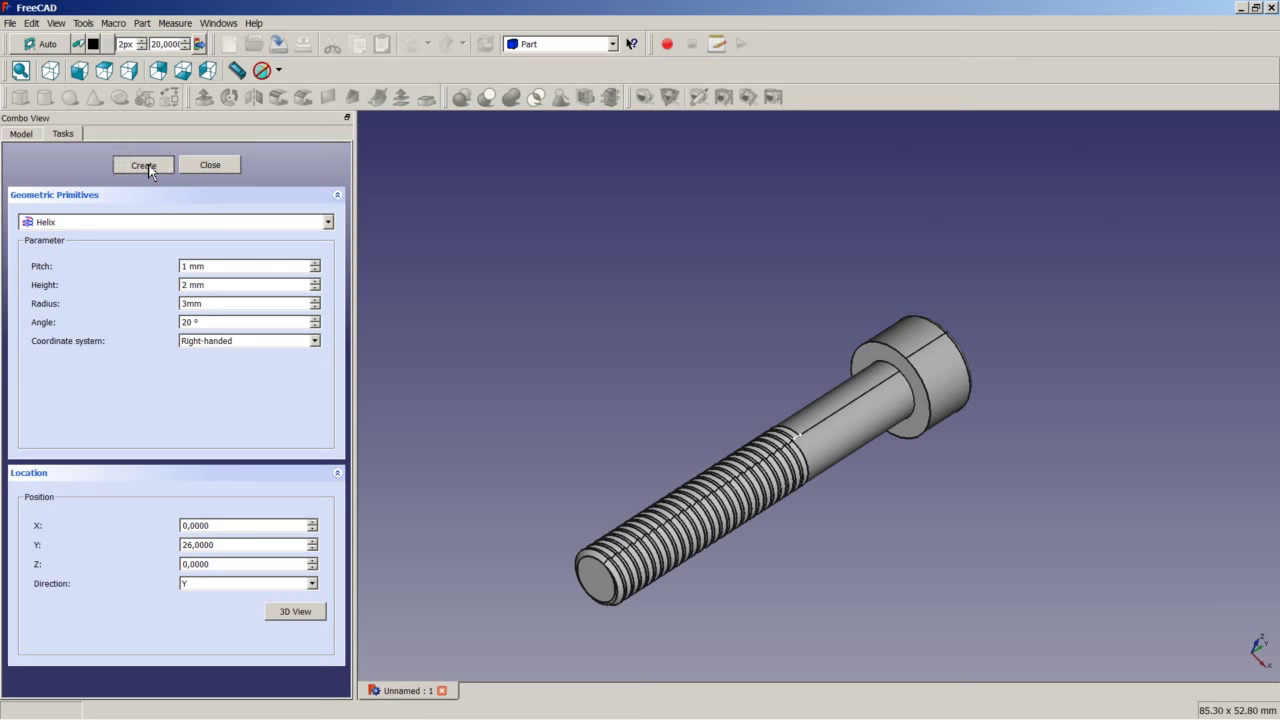
pyautogui.click(210, 165)
pyautogui.scroll(5, 885, 305)
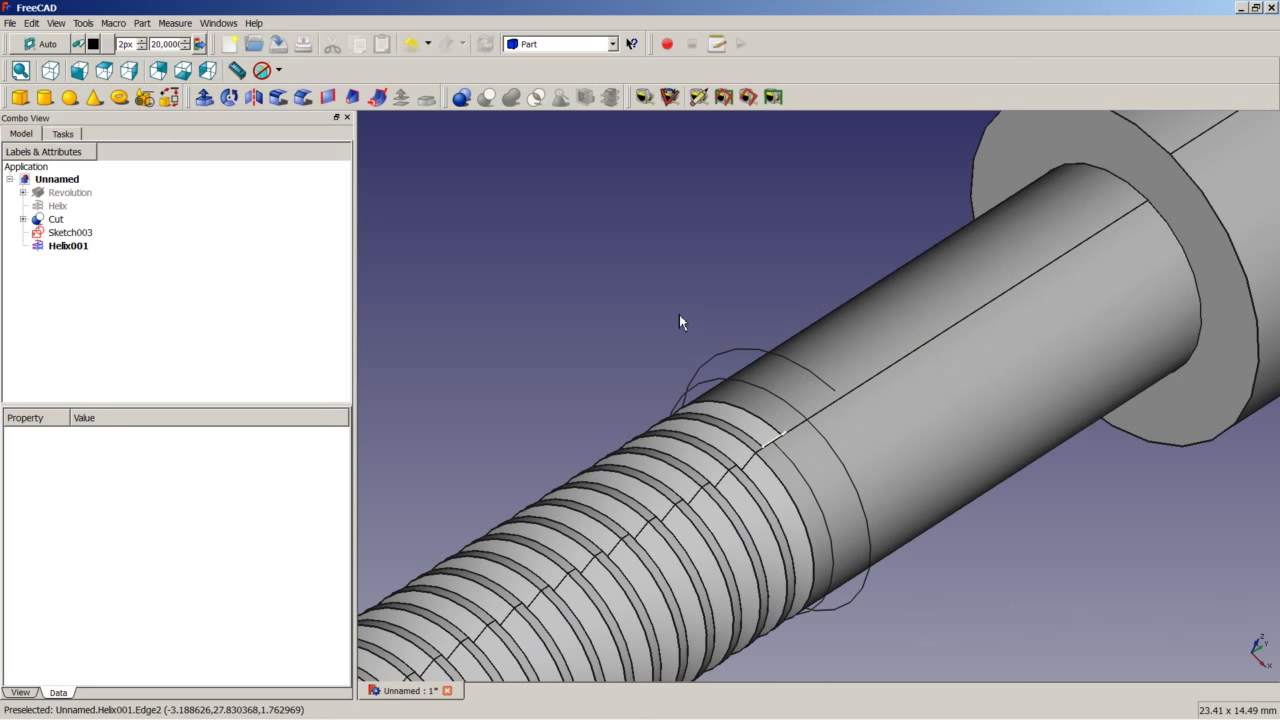
pyautogui.scroll(-5, 600, 272)
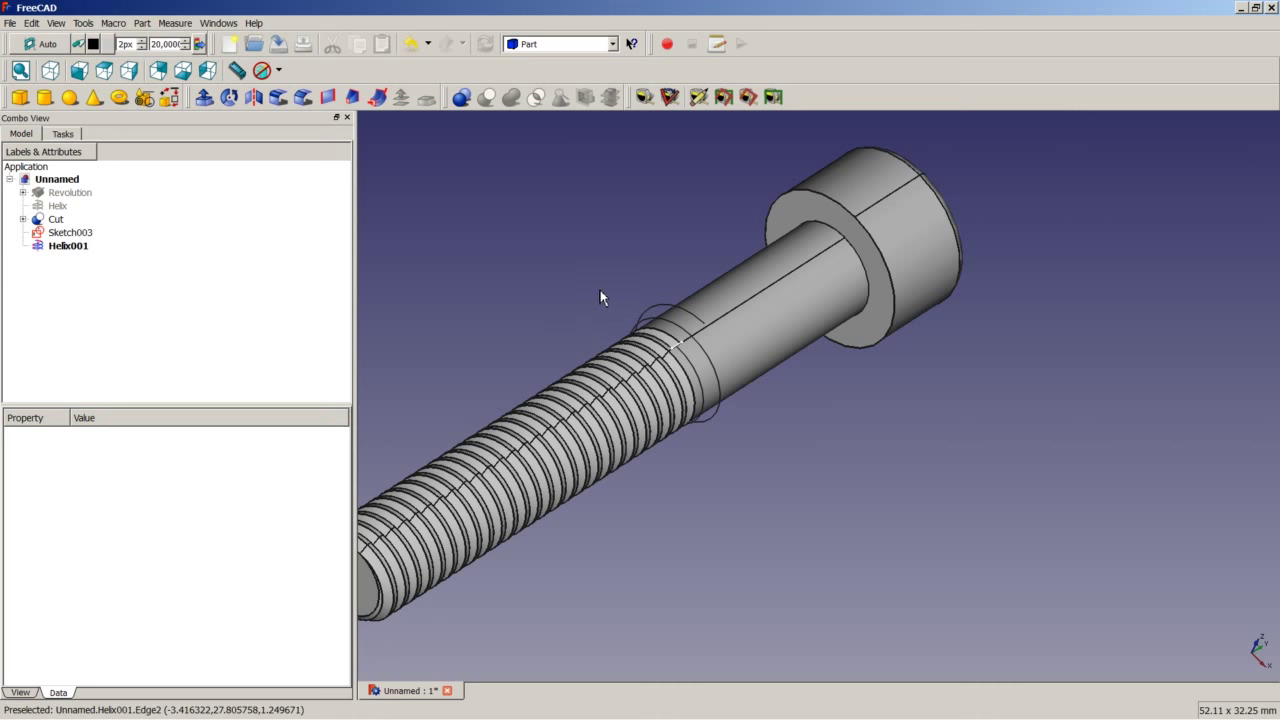
# - Sweep the triangle sketch Sketch003 along the conical helix Helix001 as a solid with the Frenet option
pyautogui.click(380, 98)
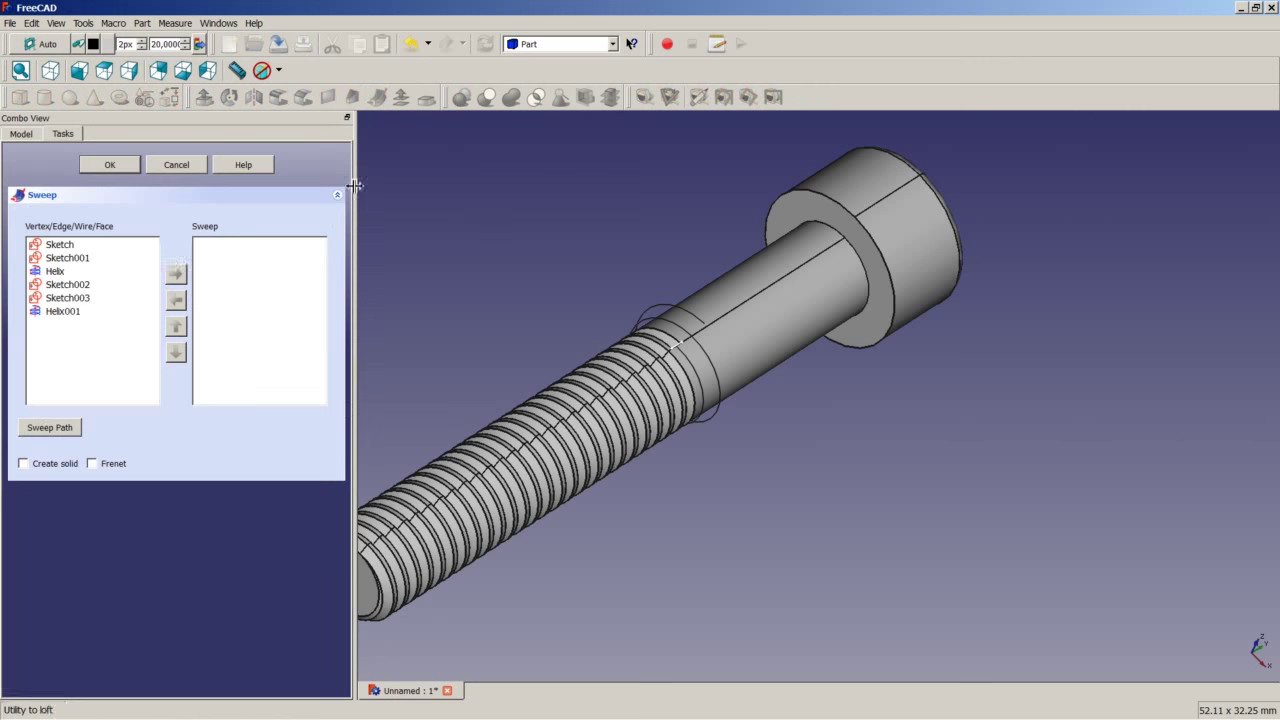
pyautogui.doubleClick(75, 300)
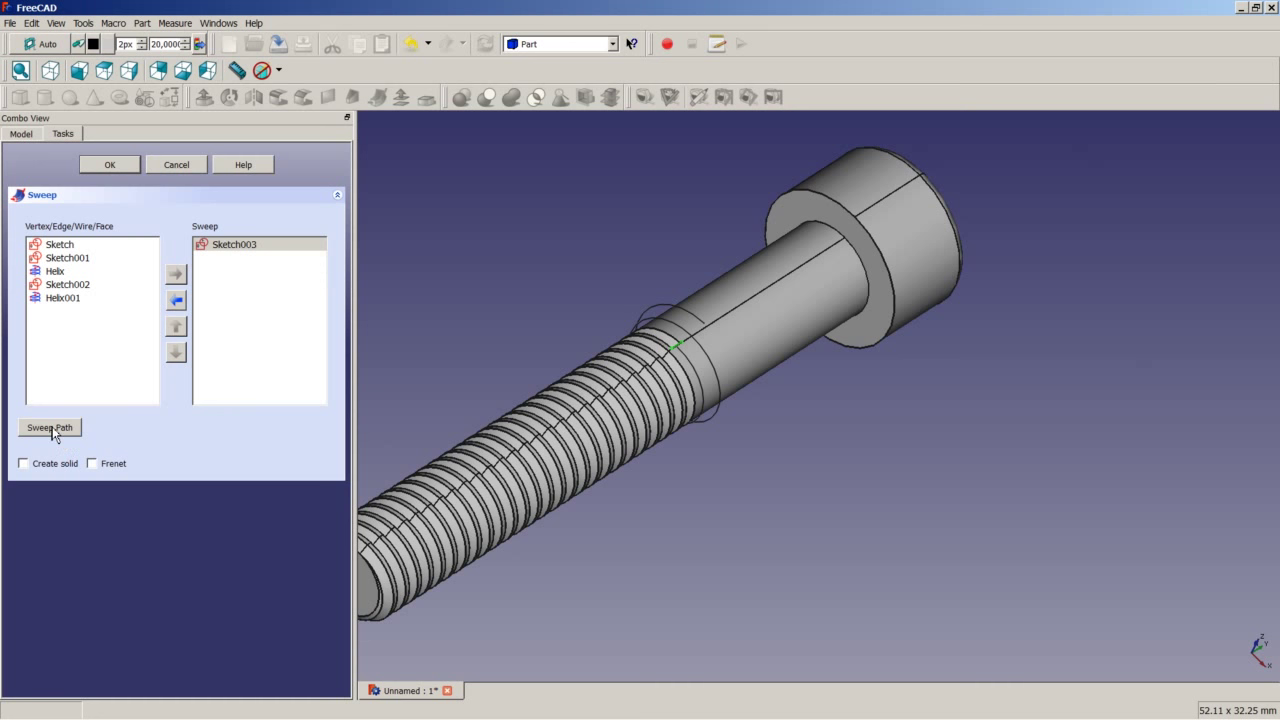
pyautogui.click(434, 269)
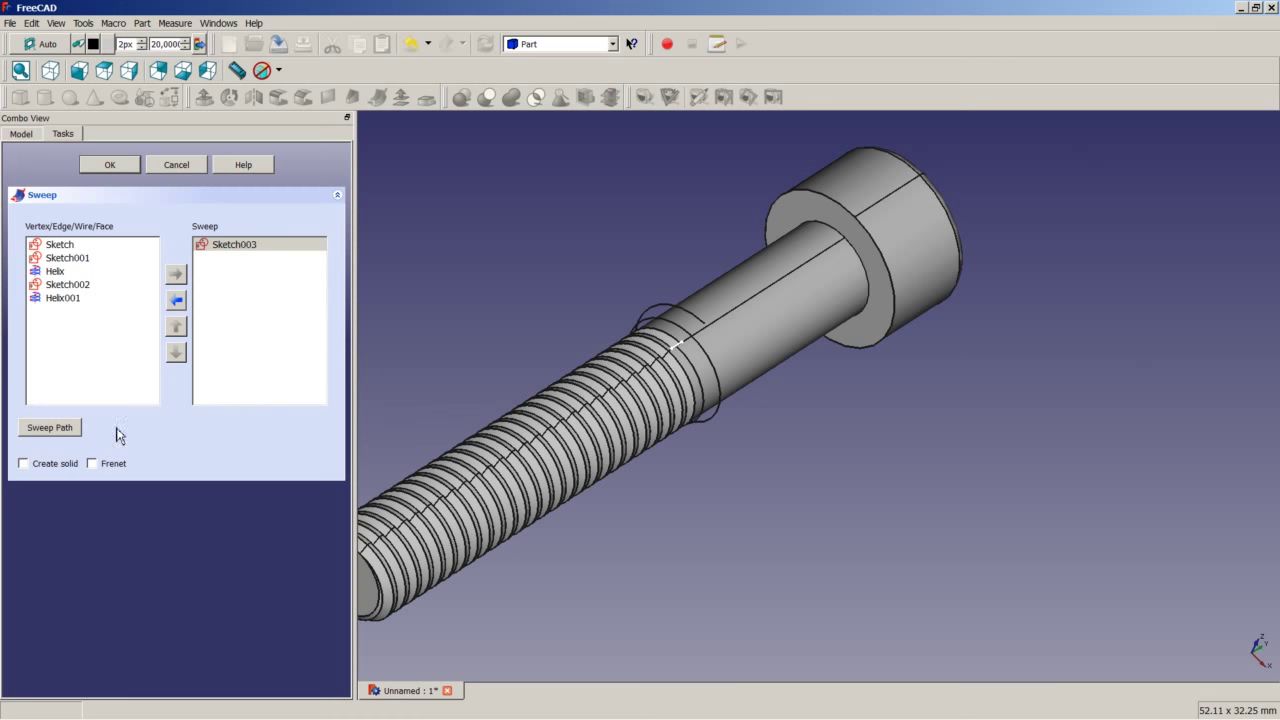
pyautogui.click(58, 428)
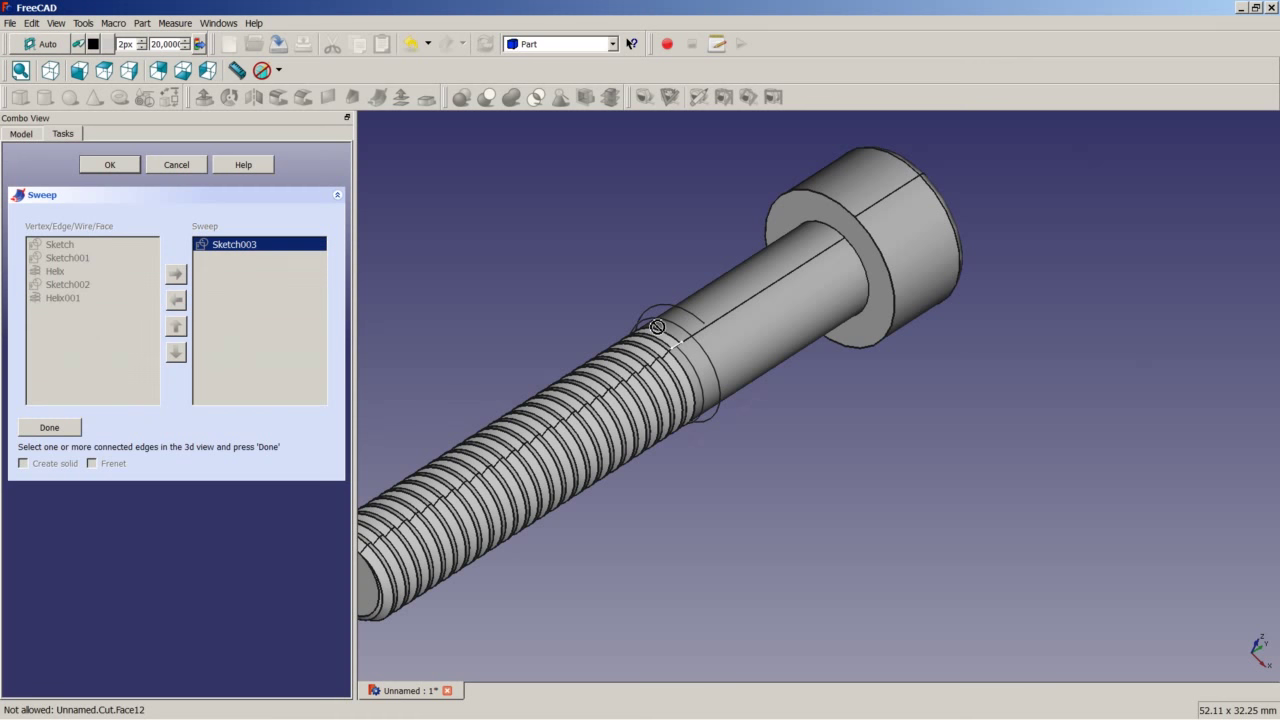
pyautogui.scroll(5, 676, 346)
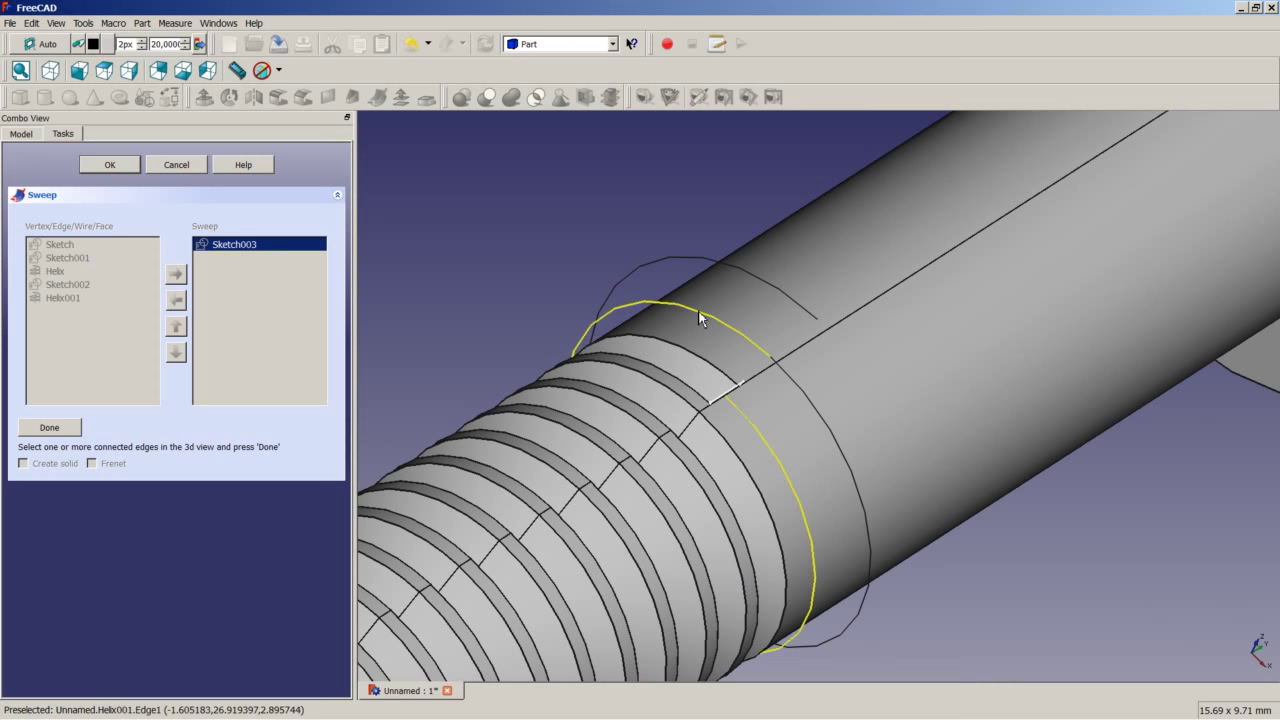
pyautogui.click(699, 311)
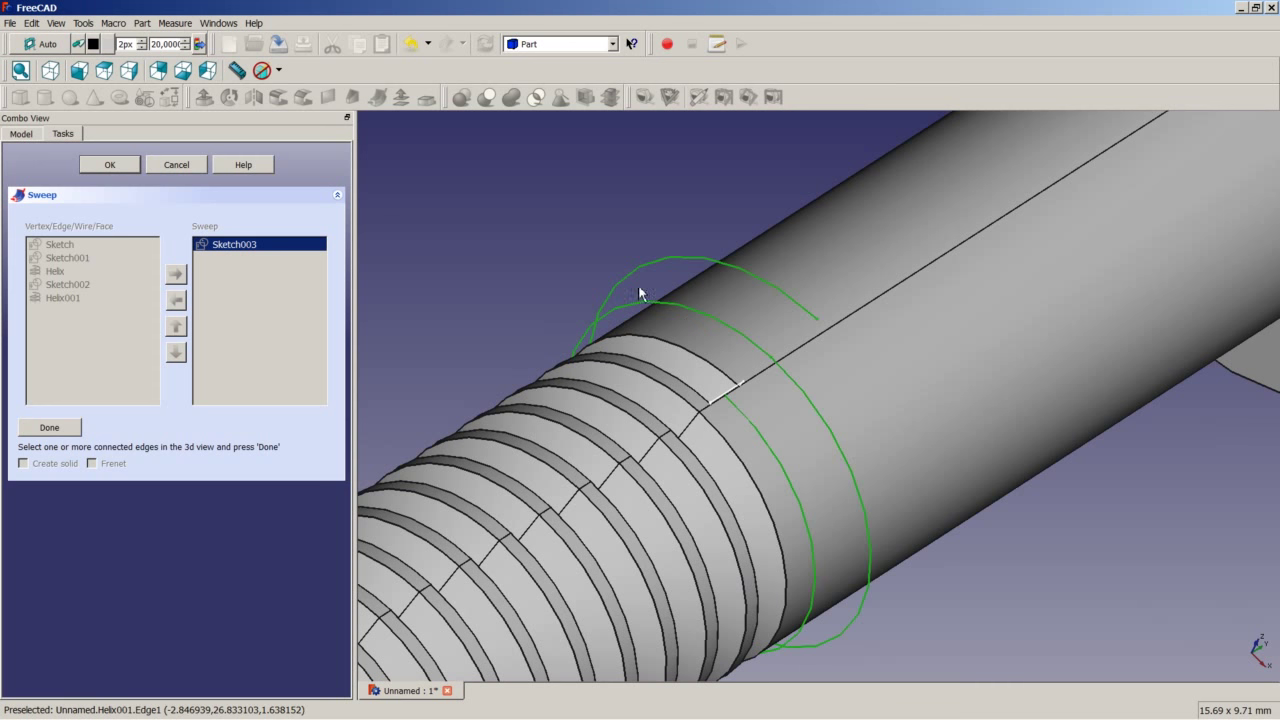
pyautogui.click(68, 429)
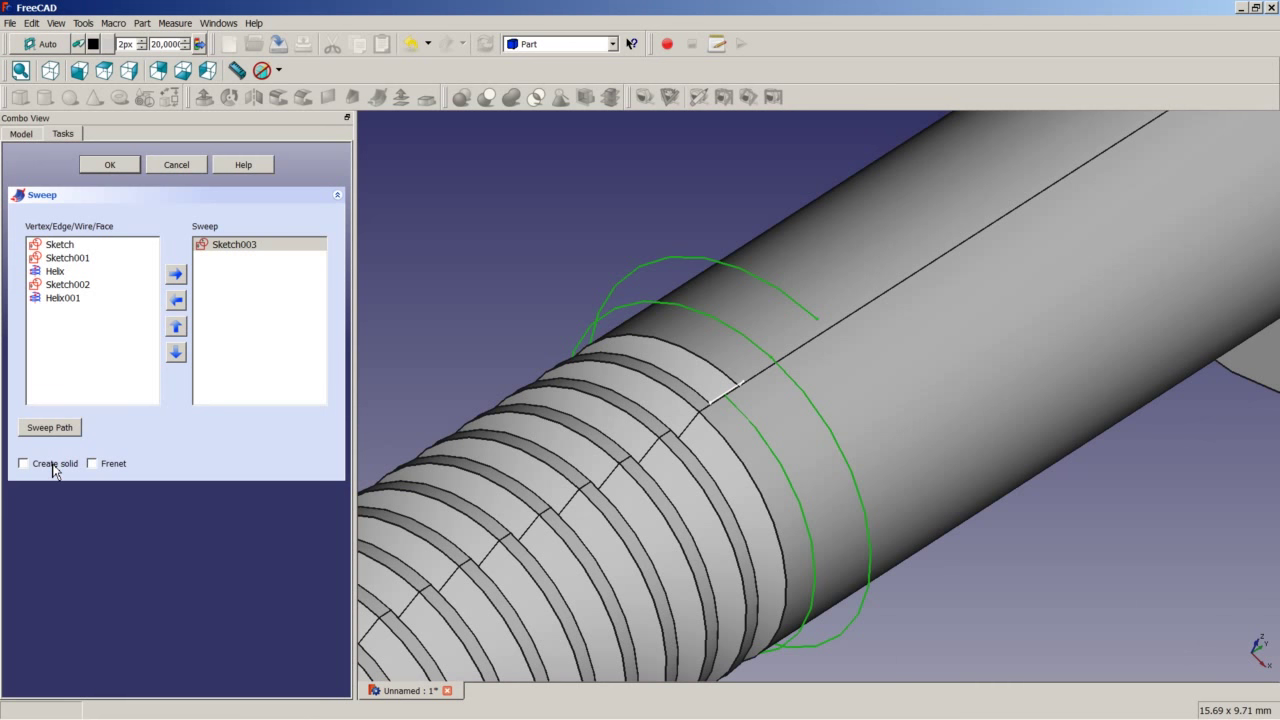
pyautogui.click(104, 467)
pyautogui.click(110, 164)
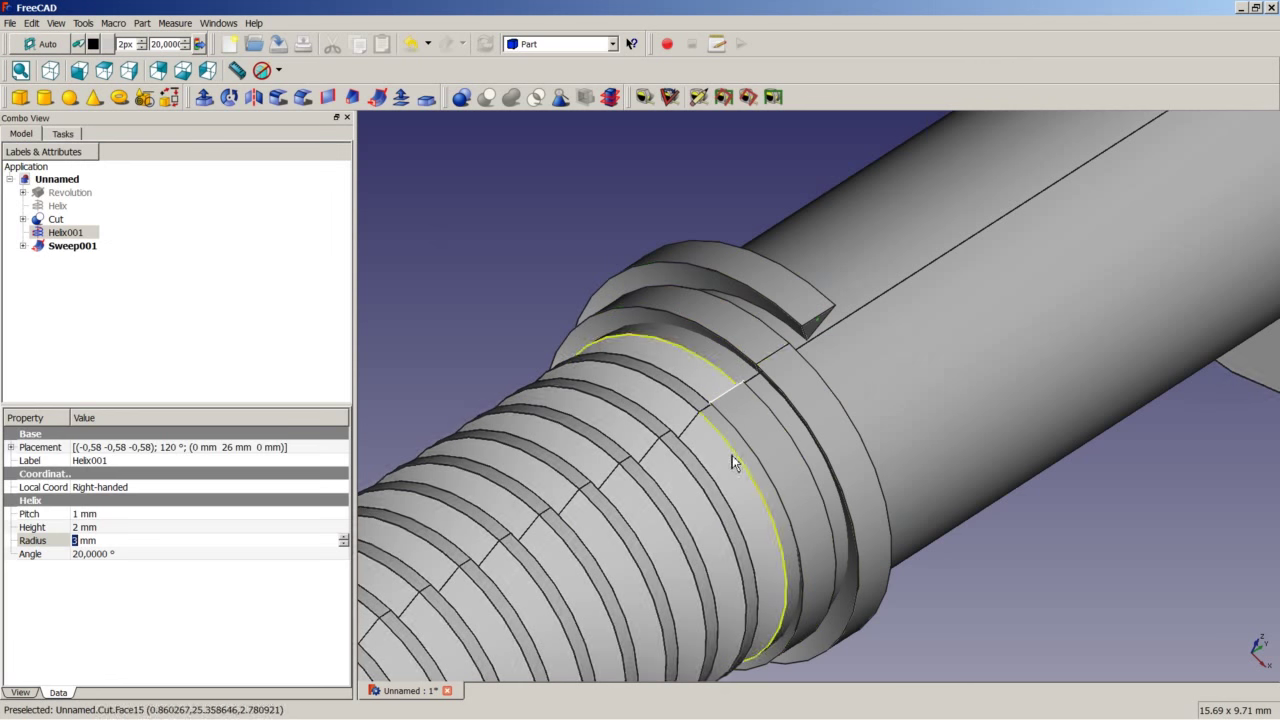
# - Cut the new conical sweep Sweep001 from the threaded screw body
pyautogui.scroll(-4, 520, 287)
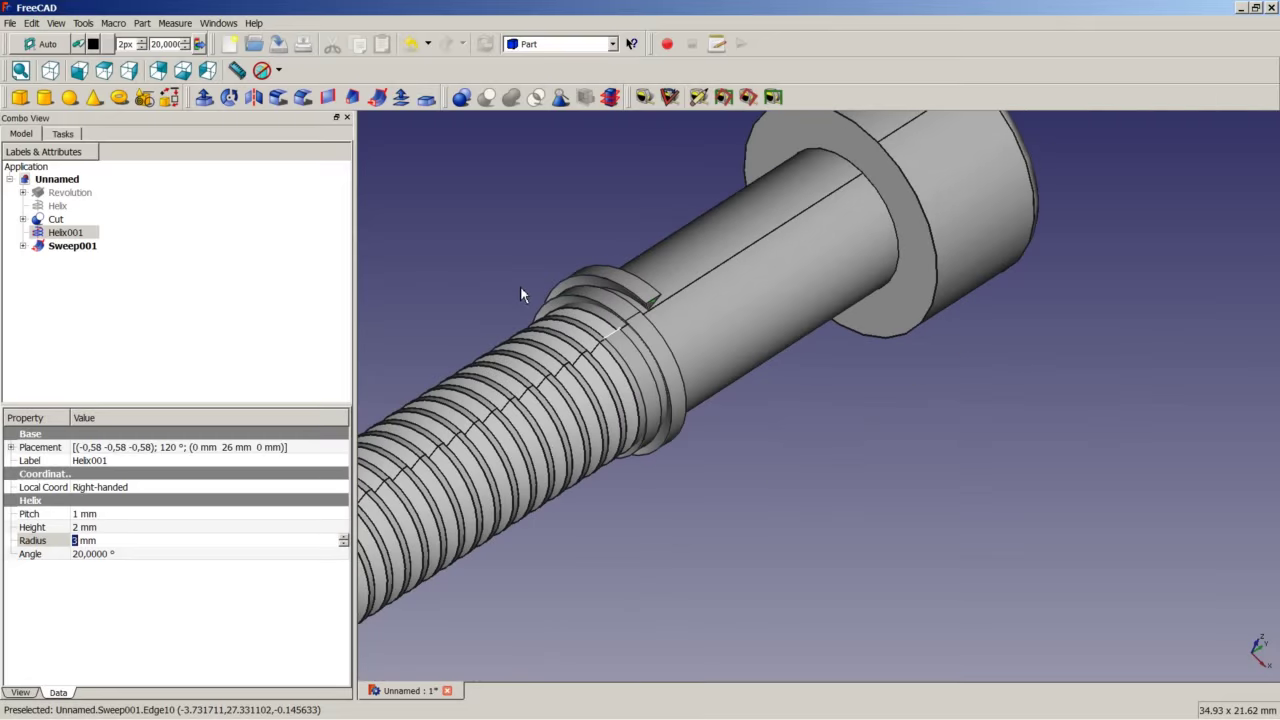
pyautogui.click(515, 251)
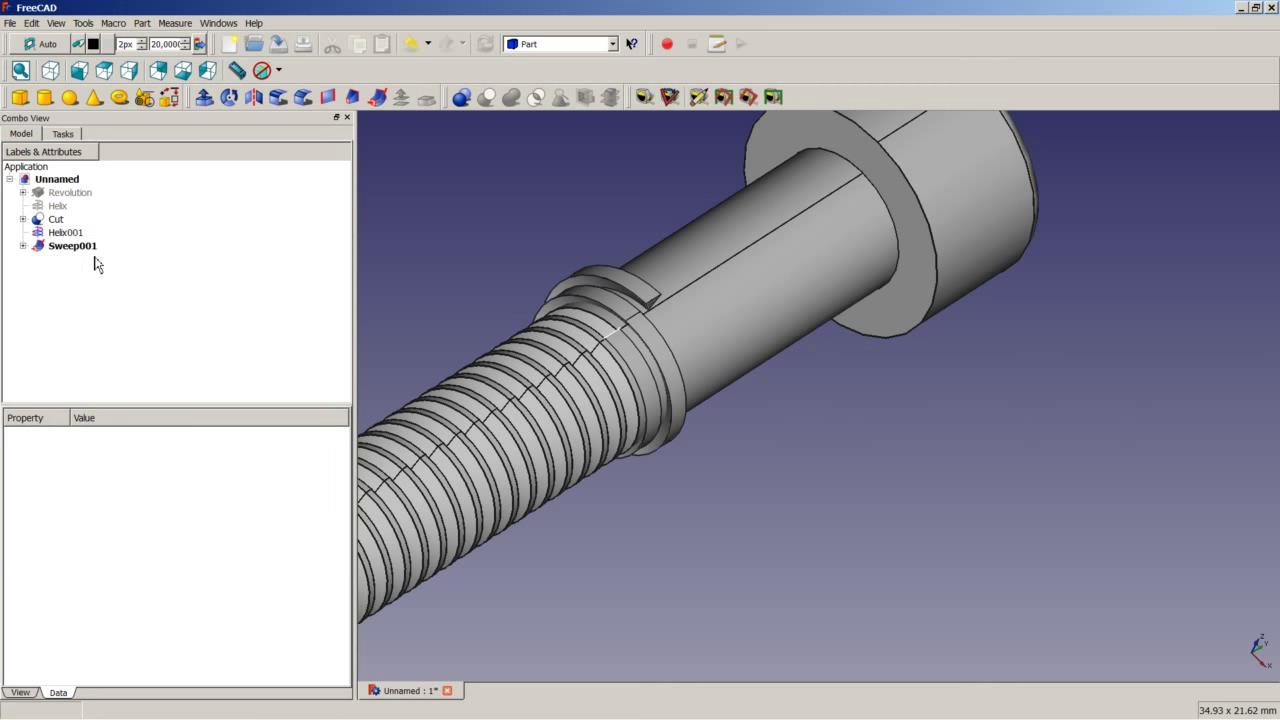
pyautogui.click(56, 219)
pyautogui.keyDown('ctrl'); pyautogui.click(71, 246); pyautogui.keyUp('ctrl')
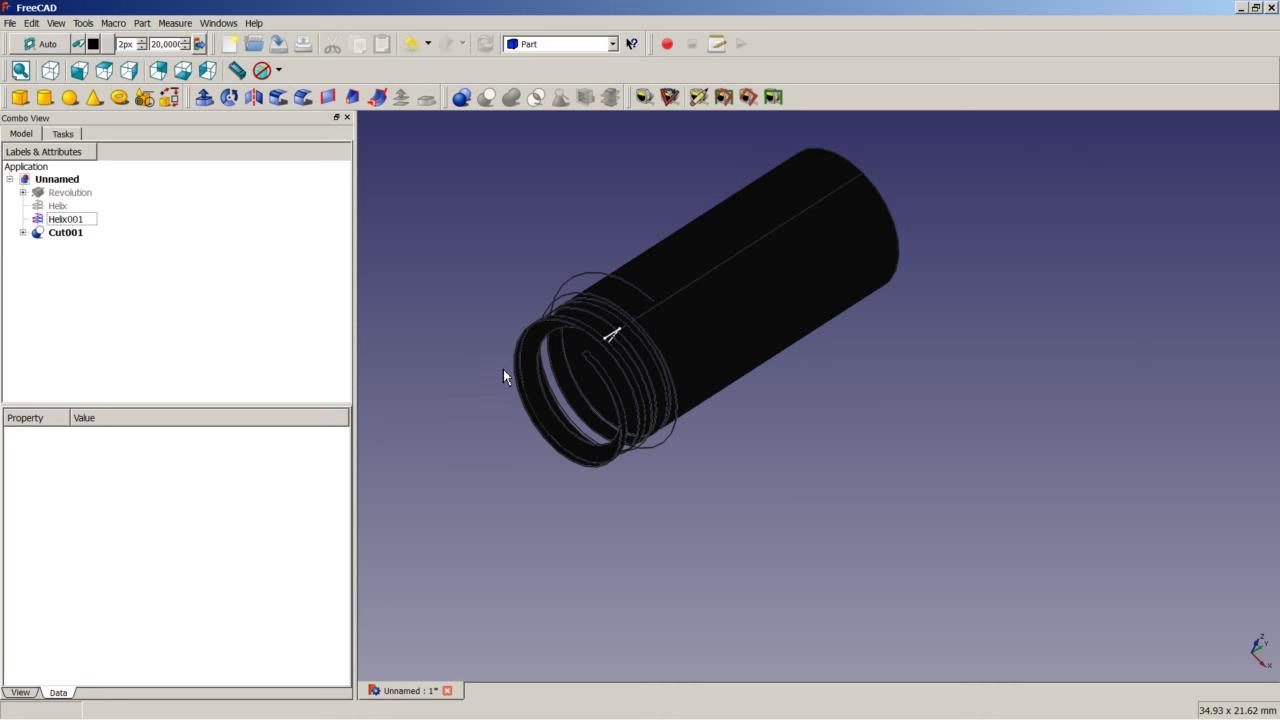
# - Edit the sweep's triangle sketch and set the lower vertex's vertical distance from the screw axis to 2.386 mm
pyautogui.click(23, 233)
pyautogui.click(36, 259)
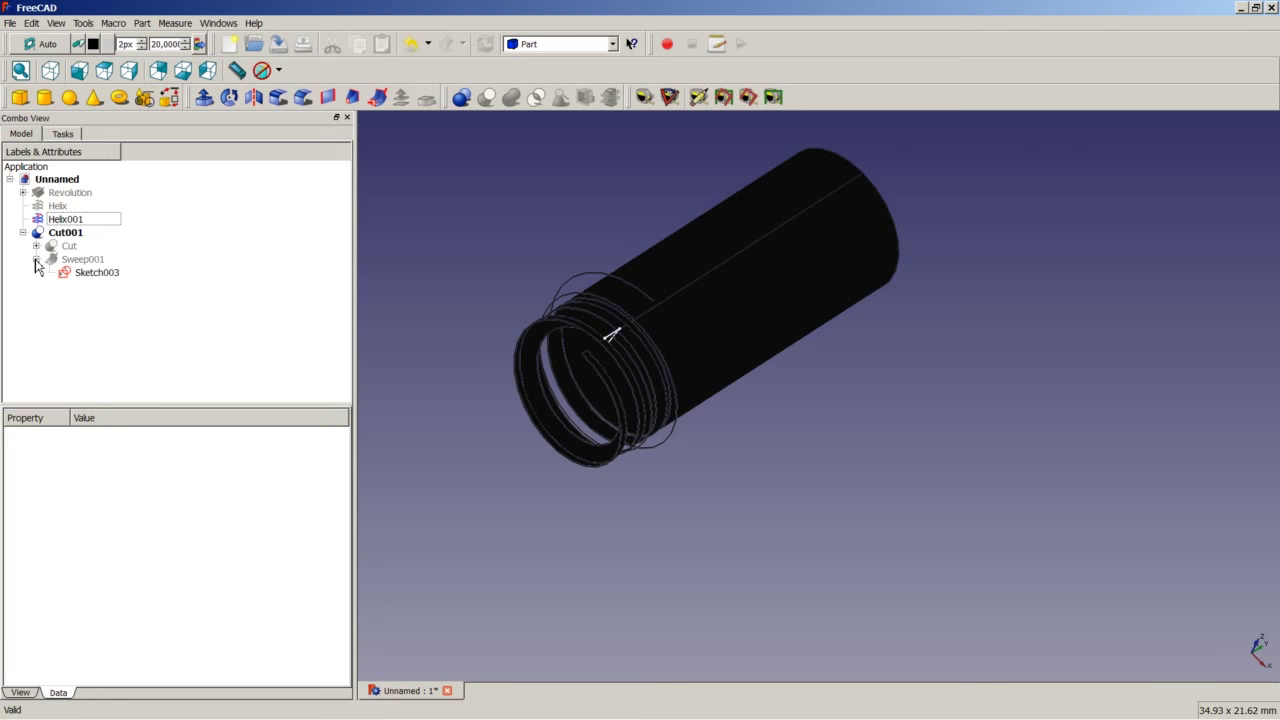
pyautogui.click(86, 273)
pyautogui.rightClick(88, 273)
pyautogui.click(130, 284)
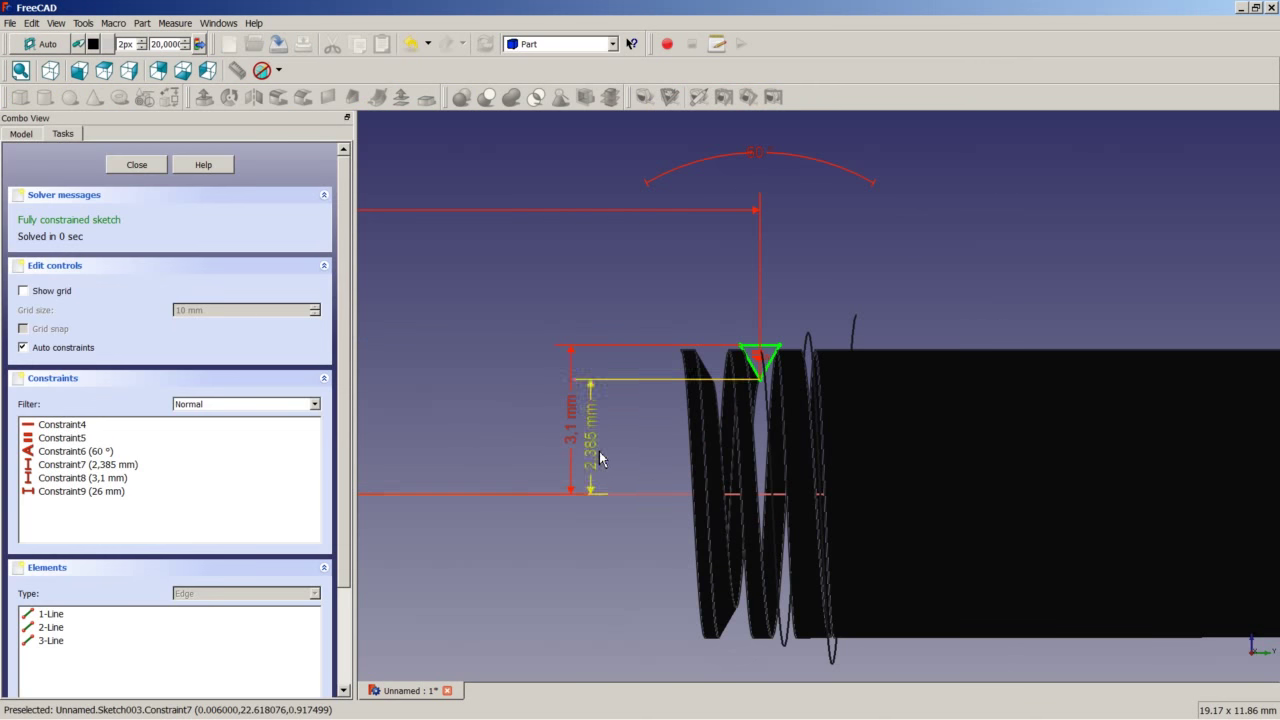
pyautogui.doubleClick(605, 463)
pyautogui.click(640, 466)
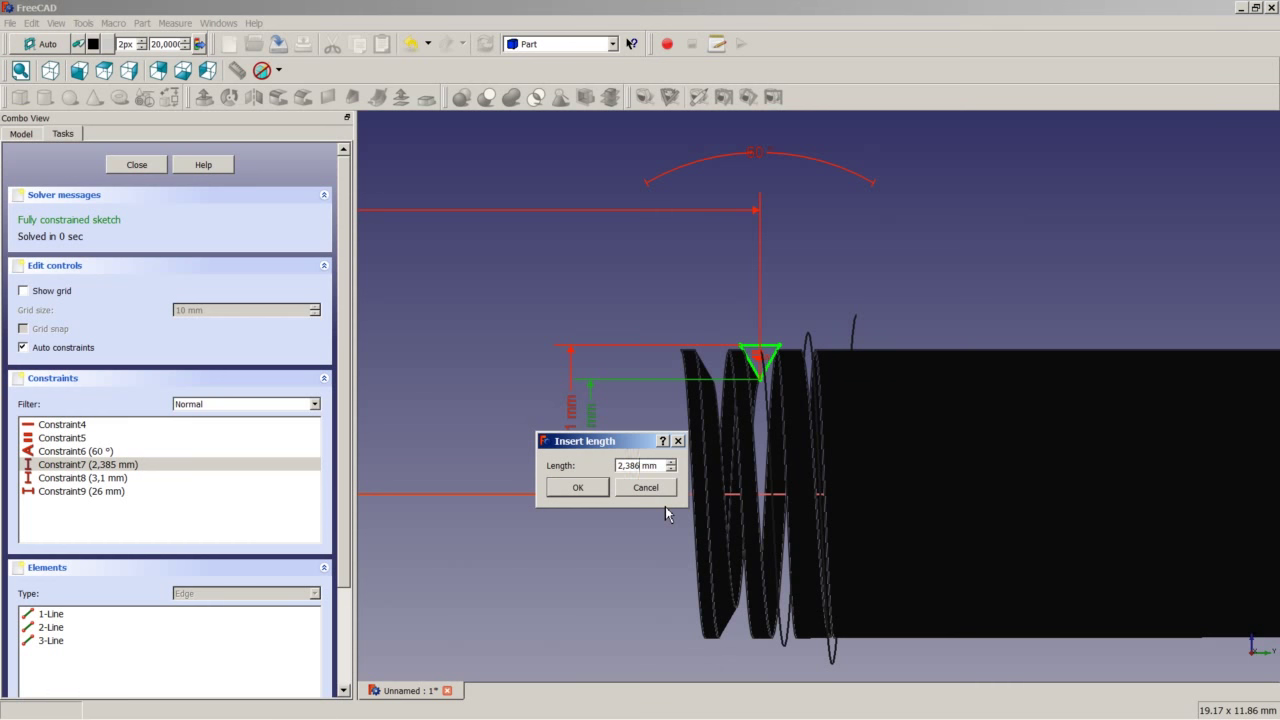
pyautogui.click(578, 487)
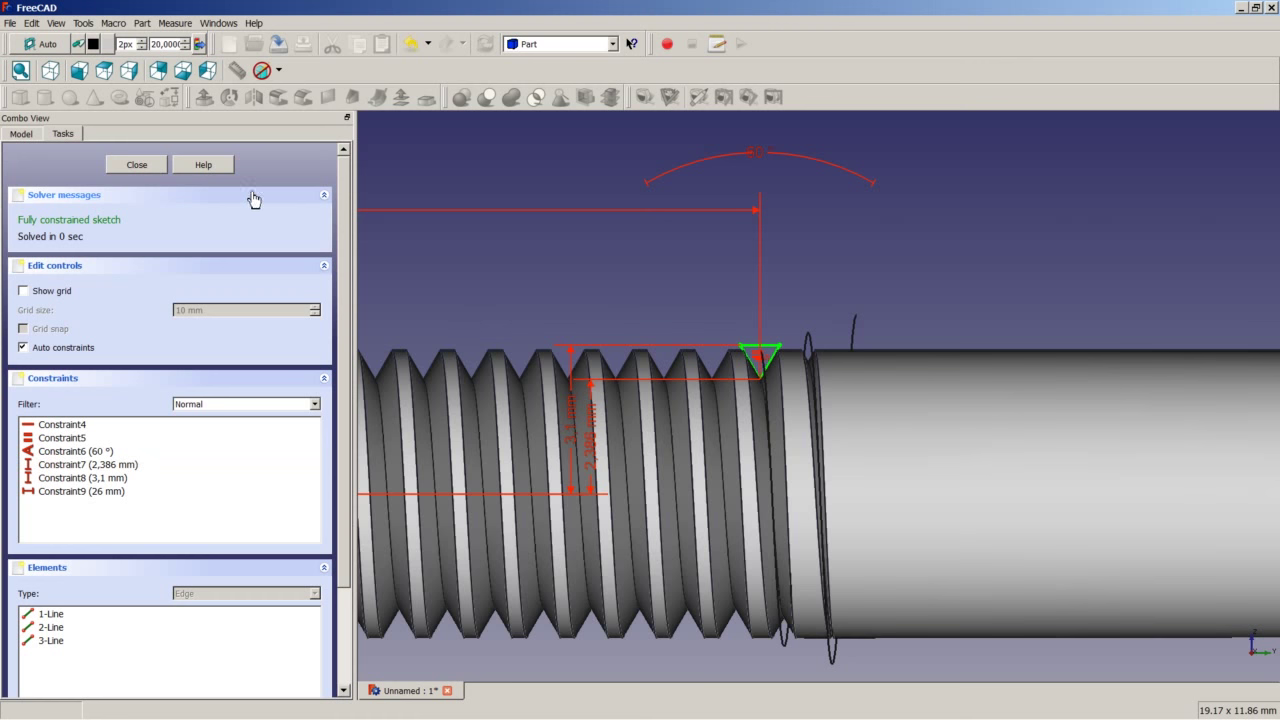
pyautogui.click(148, 166)
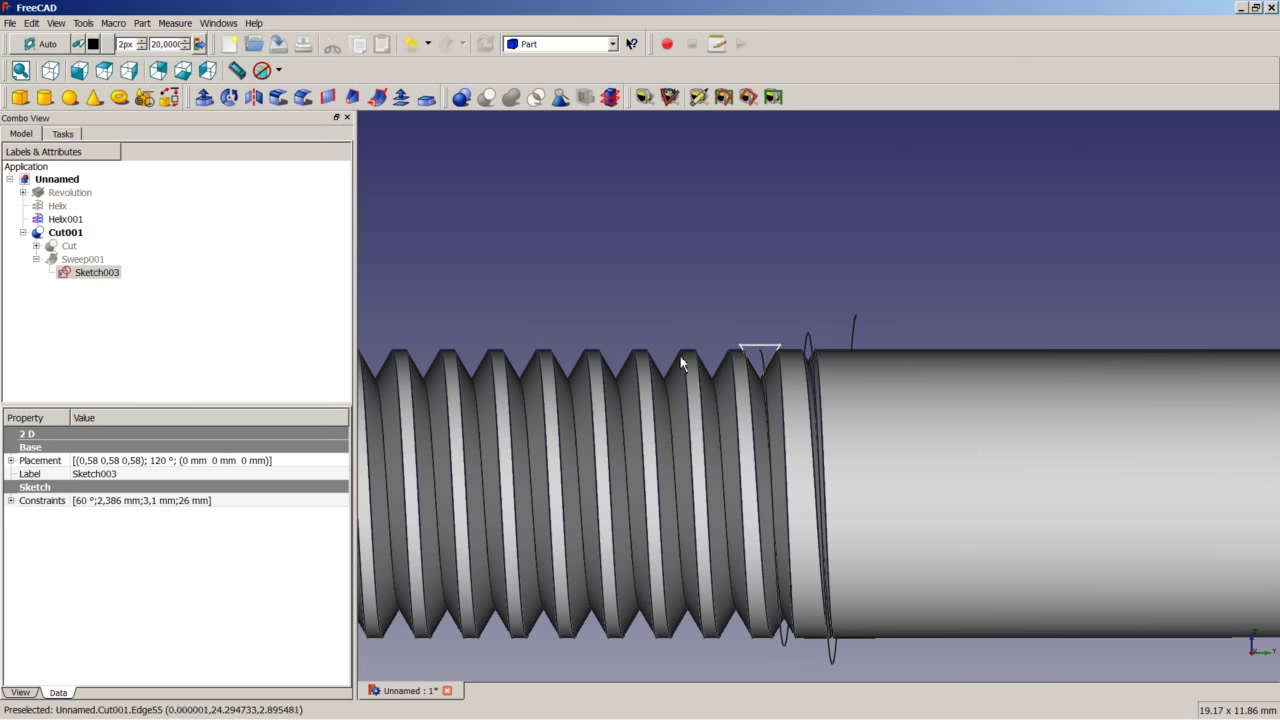
# - Examine the tapered thread runout from several angles, both close up and with the whole screw in view
pyautogui.scroll(-3, 680, 305)
pyautogui.scroll(3, 680, 305)
pyautogui.scroll(-5, 692, 319)
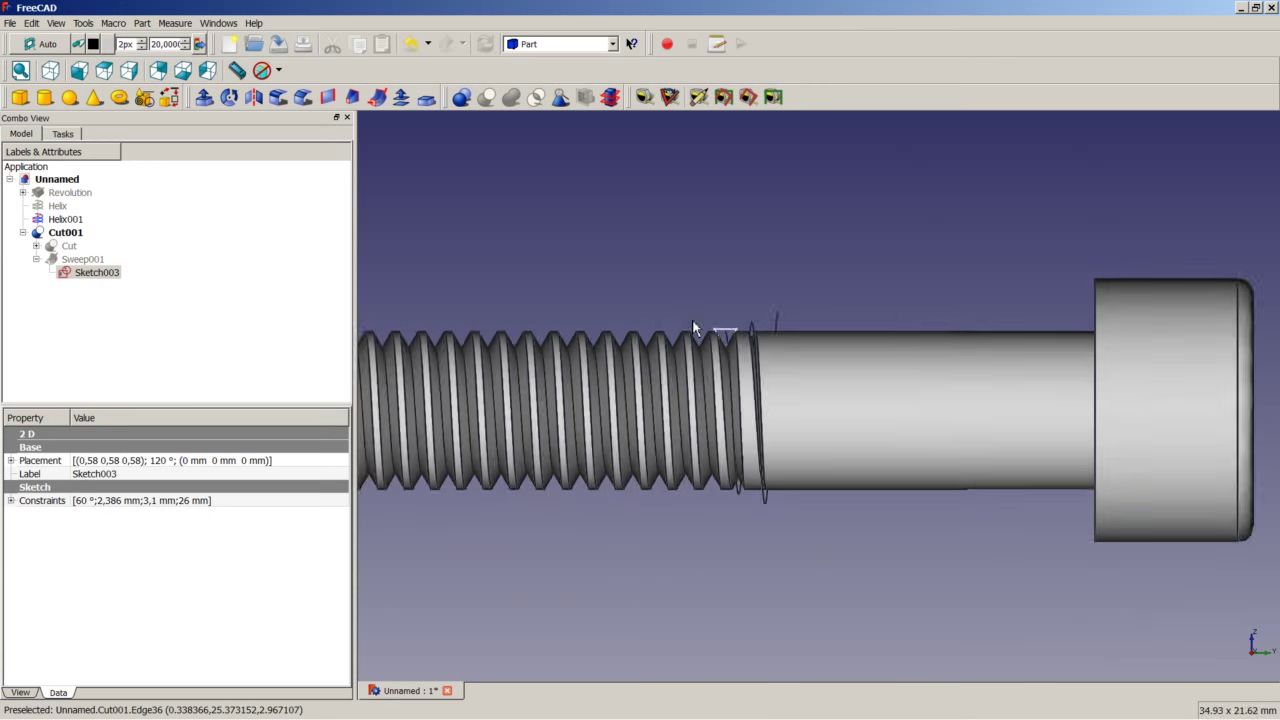
pyautogui.moveTo(692, 319); pyautogui.dragTo(751, 426, button='middle')
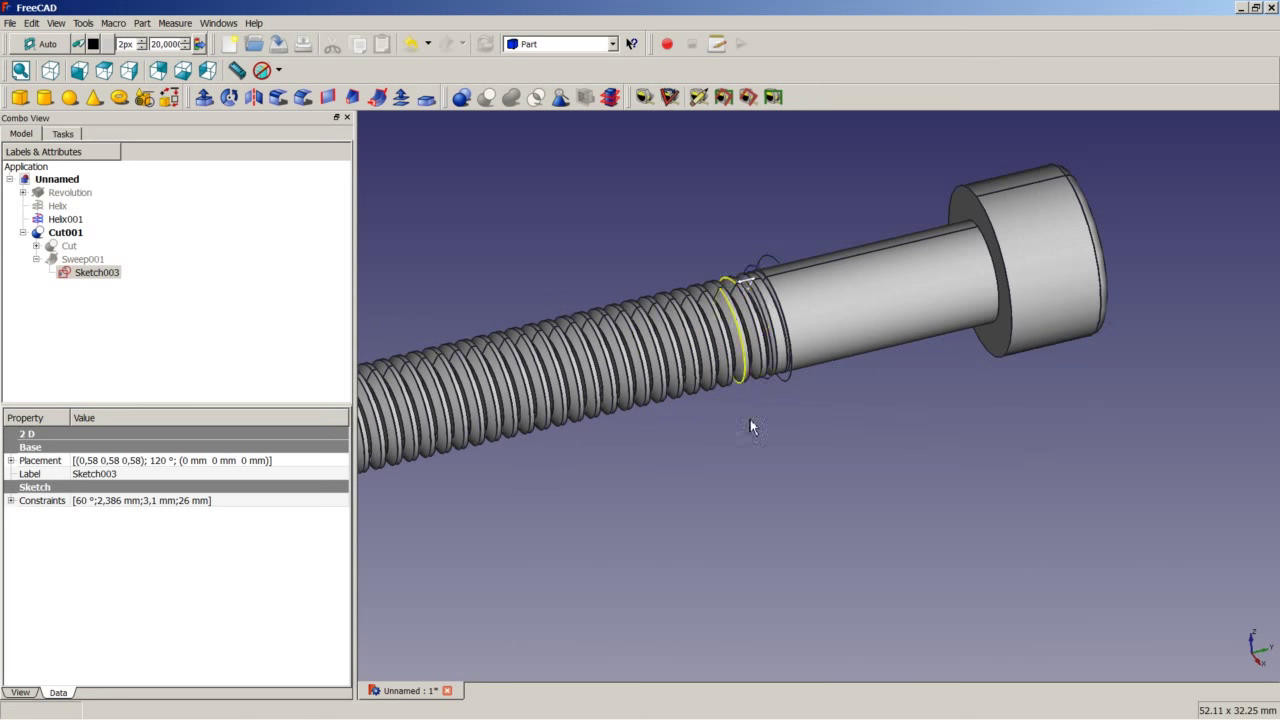
pyautogui.scroll(3, 763, 303)
pyautogui.scroll(2, 763, 303)
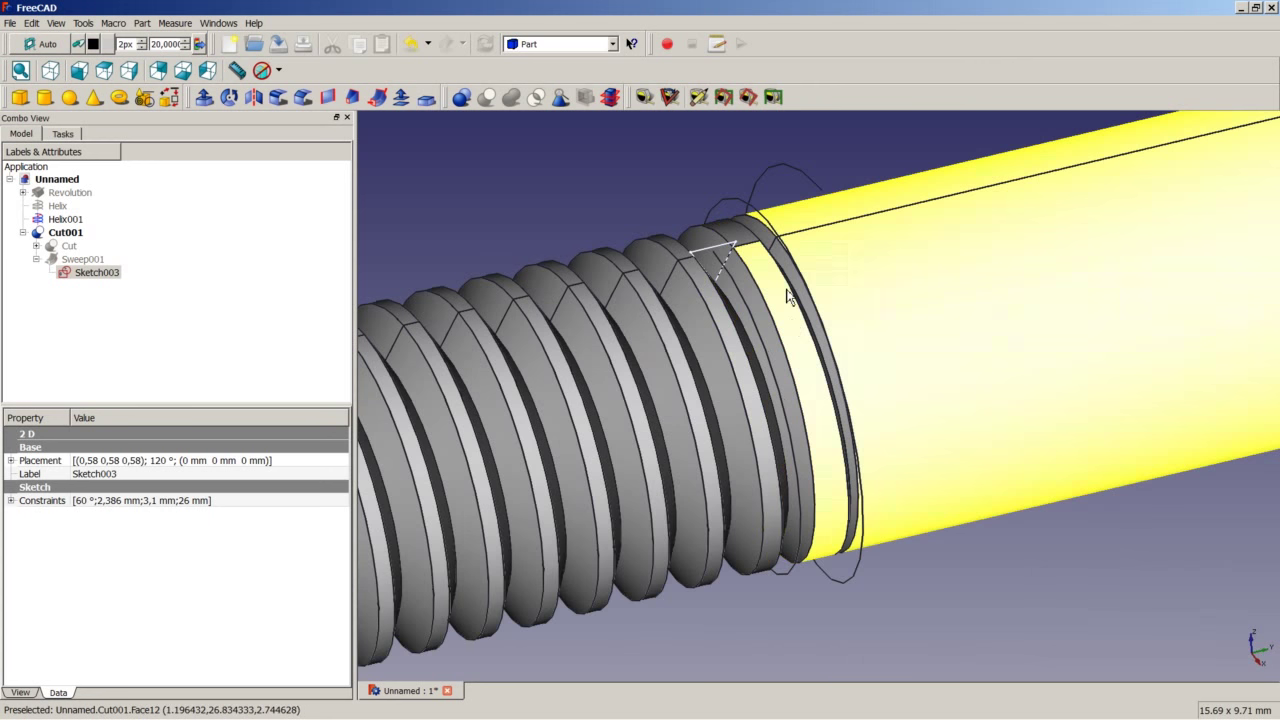
pyautogui.moveTo(820, 406); pyautogui.dragTo(836, 380, button='middle')
pyautogui.scroll(-5, 861, 472)
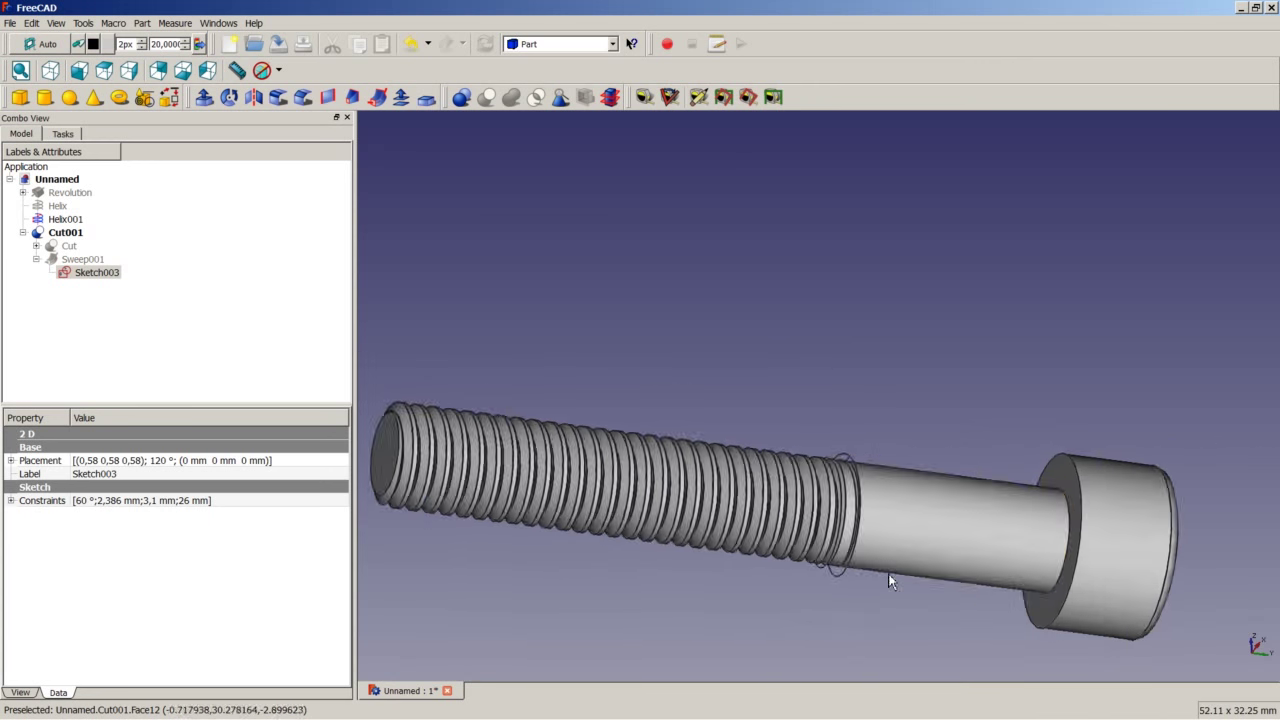
pyautogui.moveTo(889, 583); pyautogui.dragTo(960, 349, button='middle')
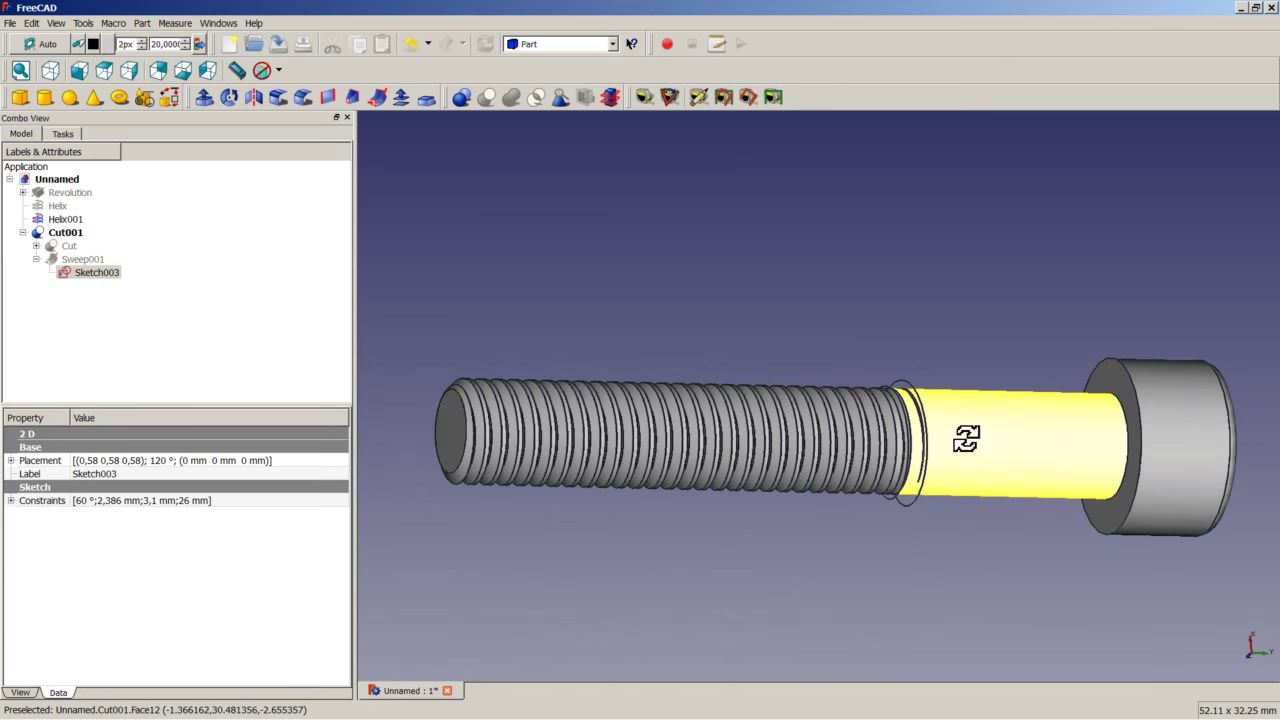
pyautogui.scroll(3, 916, 493)
pyautogui.scroll(2, 916, 493)
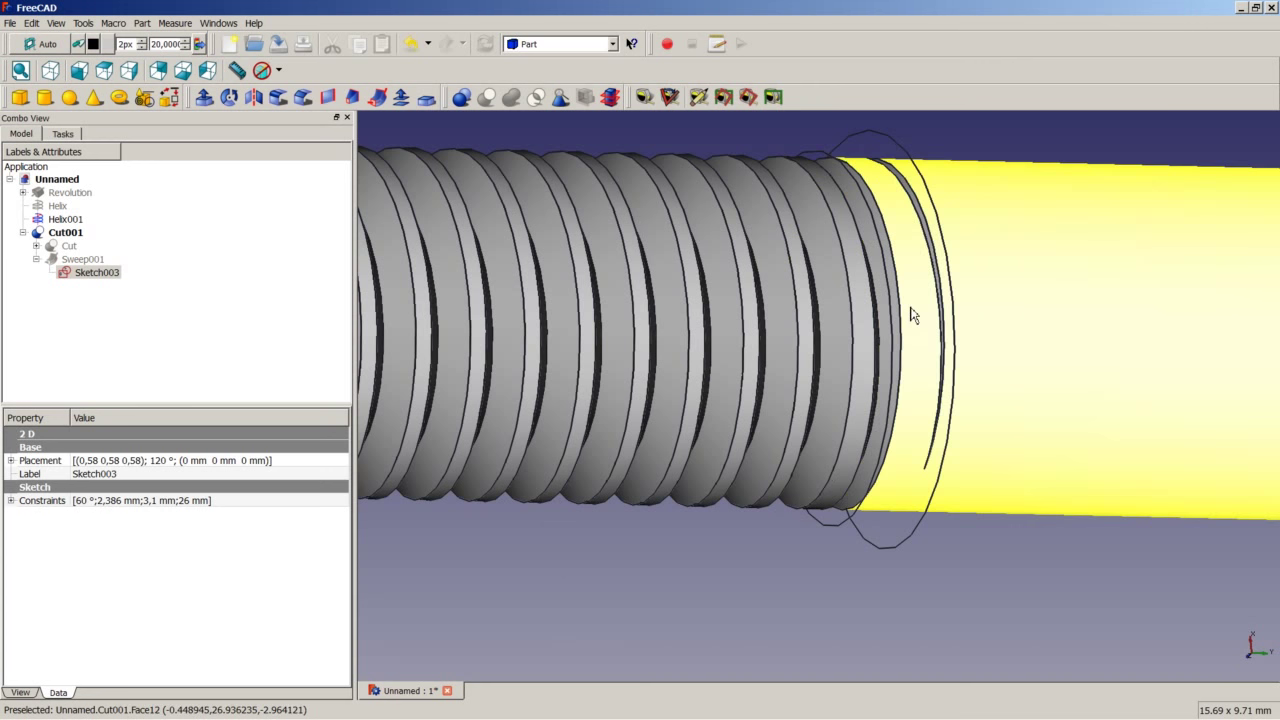
pyautogui.moveTo(908, 311); pyautogui.dragTo(812, 418, button='middle')
pyautogui.scroll(-5, 820, 400)
pyautogui.scroll(4, 815, 415)
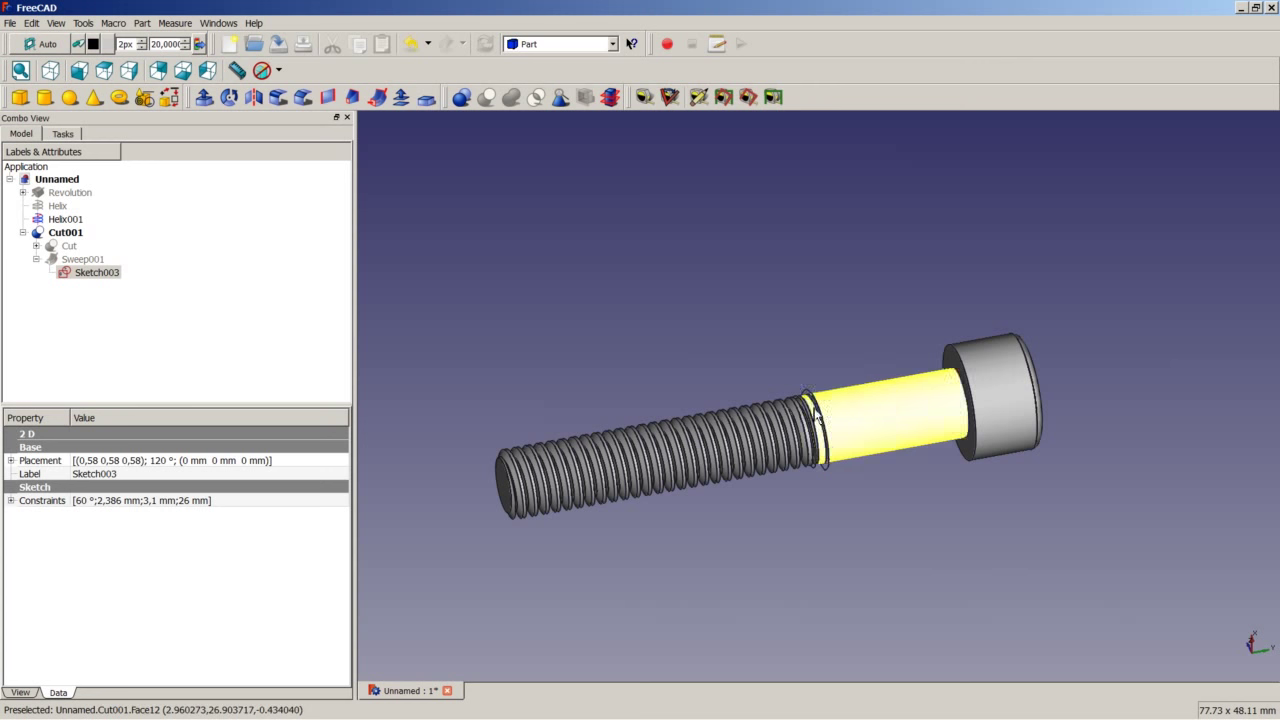
pyautogui.scroll(-2, 815, 415)
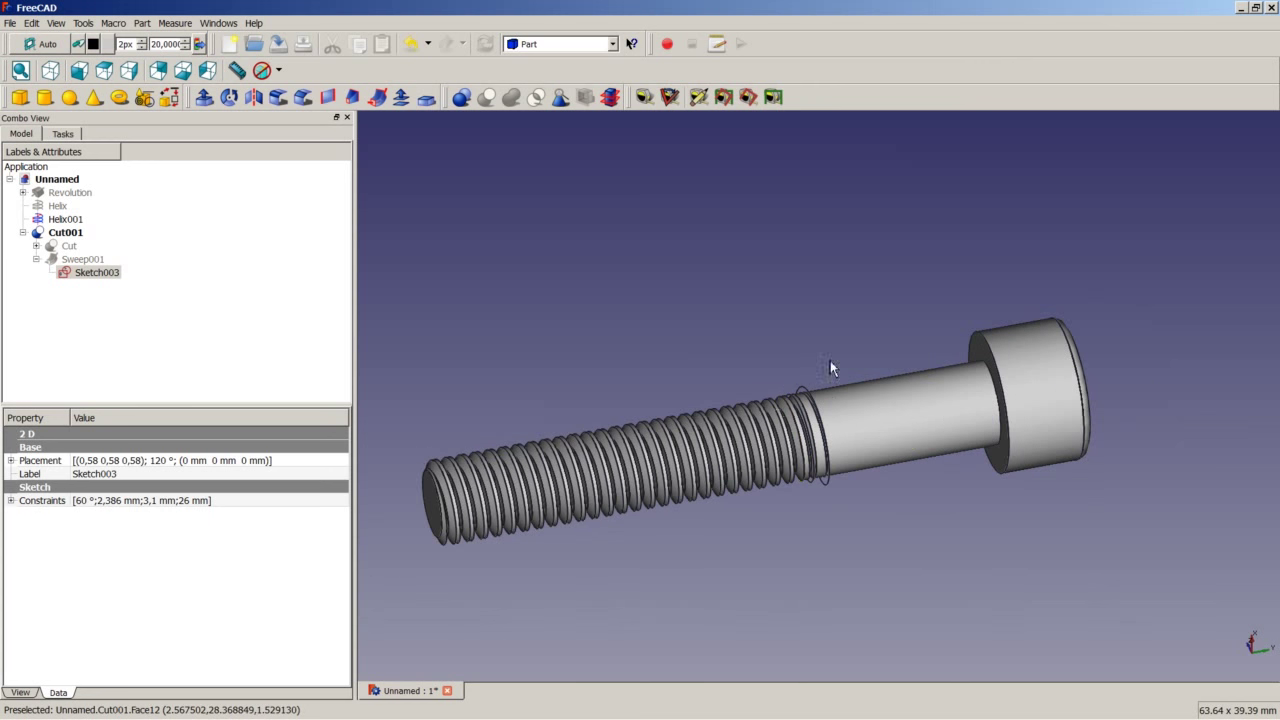